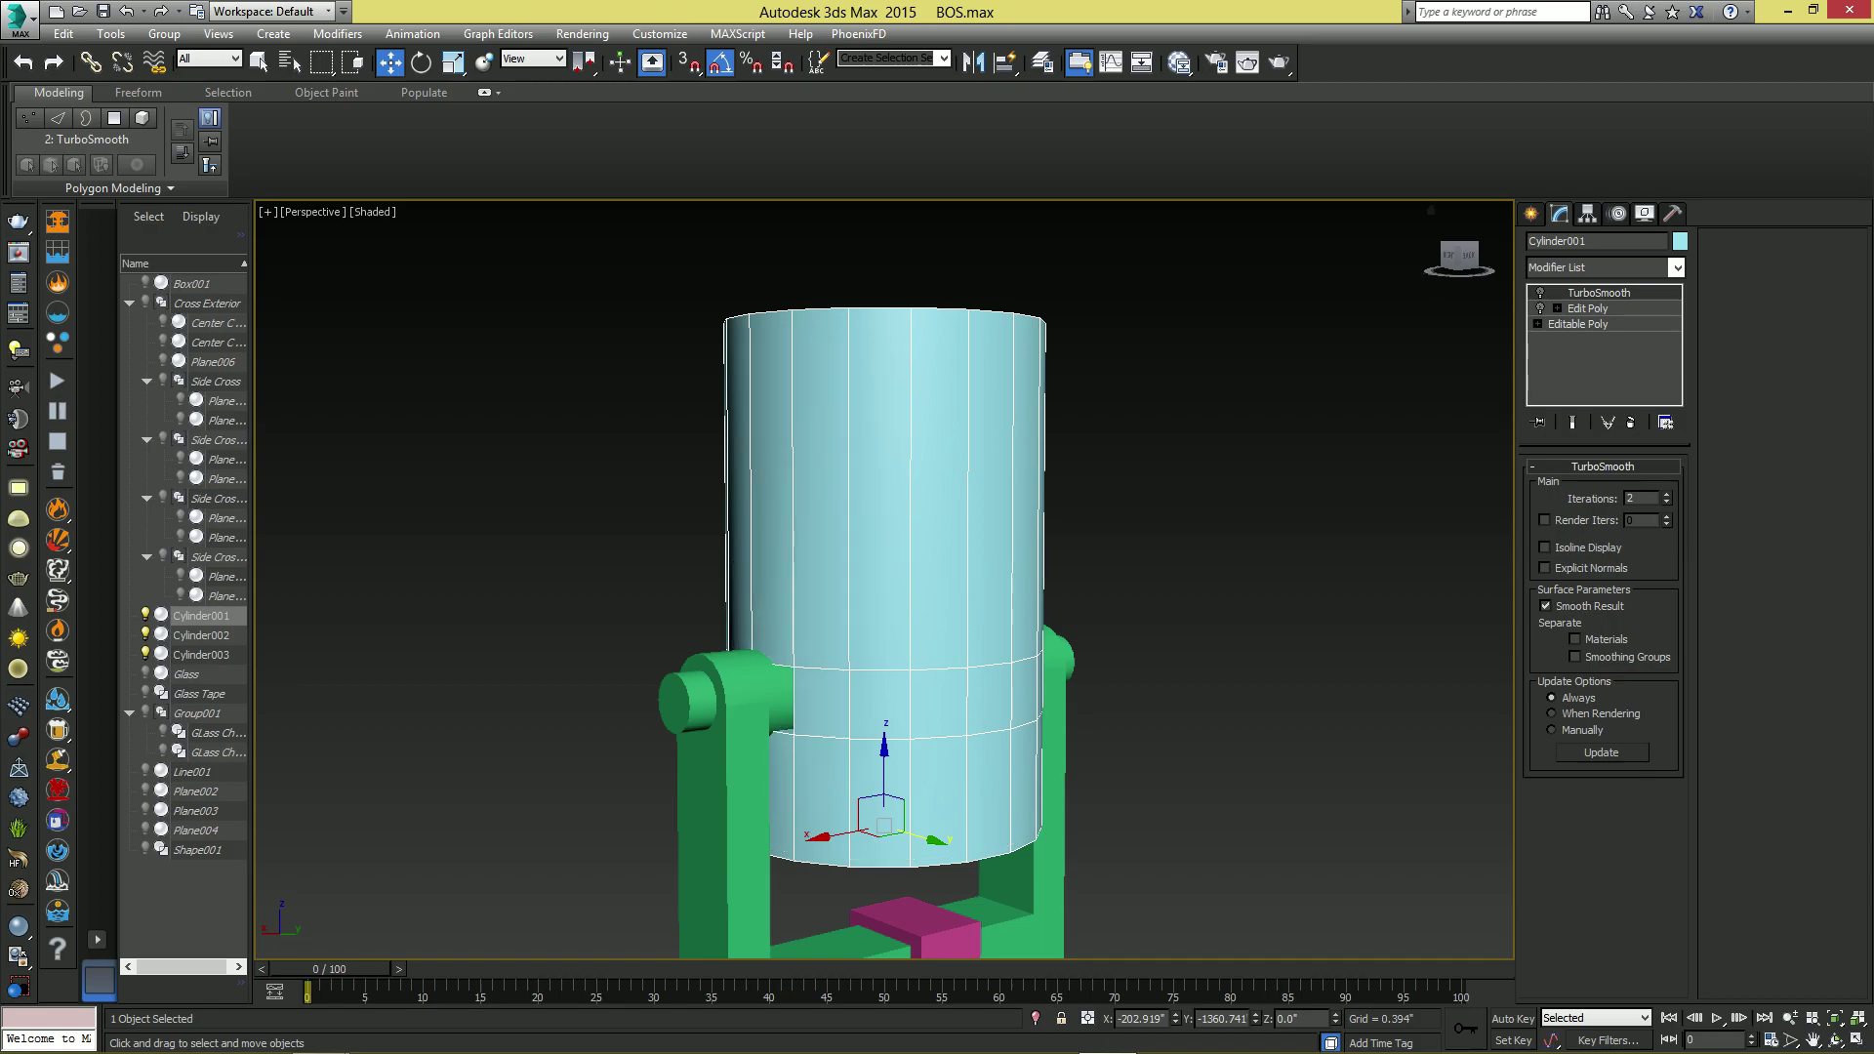
{"action": "right_click", "coordinate": [908, 621]}
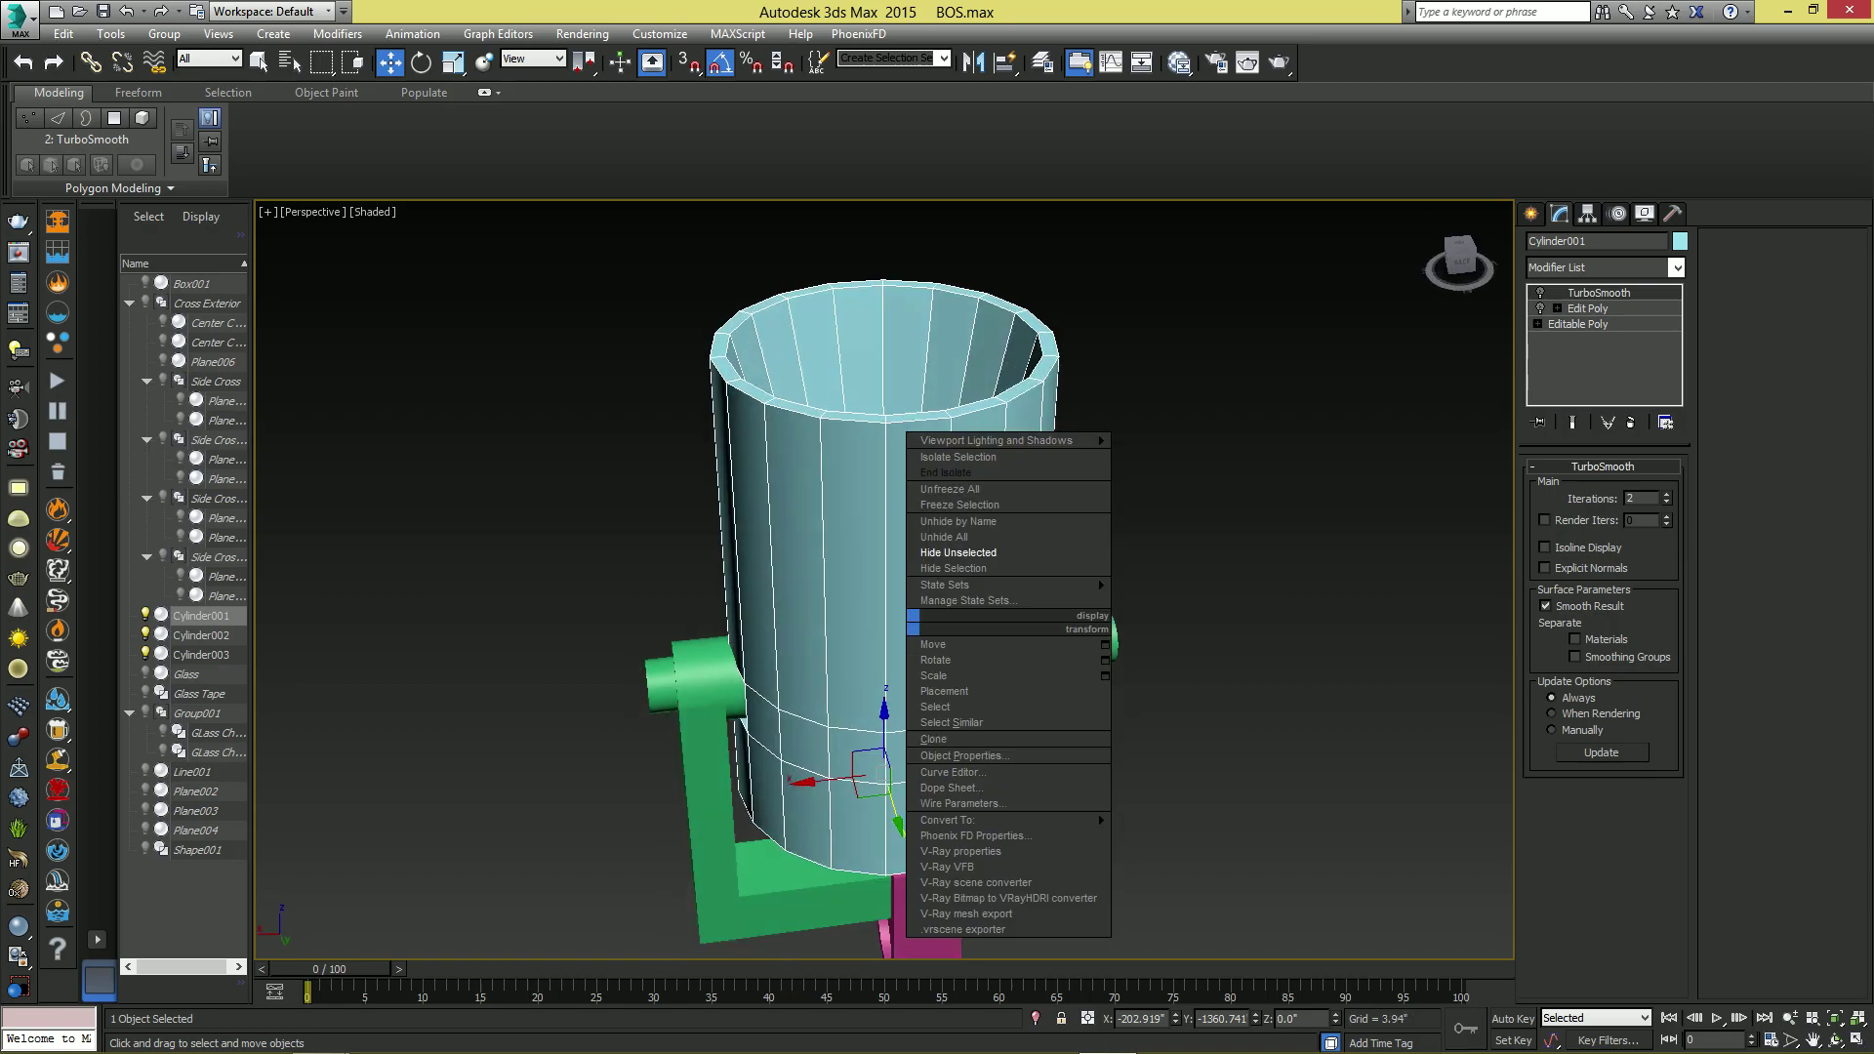
{"action": "left_click", "coordinate": [942, 568]}
{"action": "middle_click_drag", "start_coordinate": [942, 568], "coordinate": [986, 551], "text": "alt"}
{"action": "key", "text": "ctrl+z"}
- Turn on the blue cylinder's Edit Poly and TurboSmooth modifiers
{"action": "left_click", "coordinate": [1541, 308]}
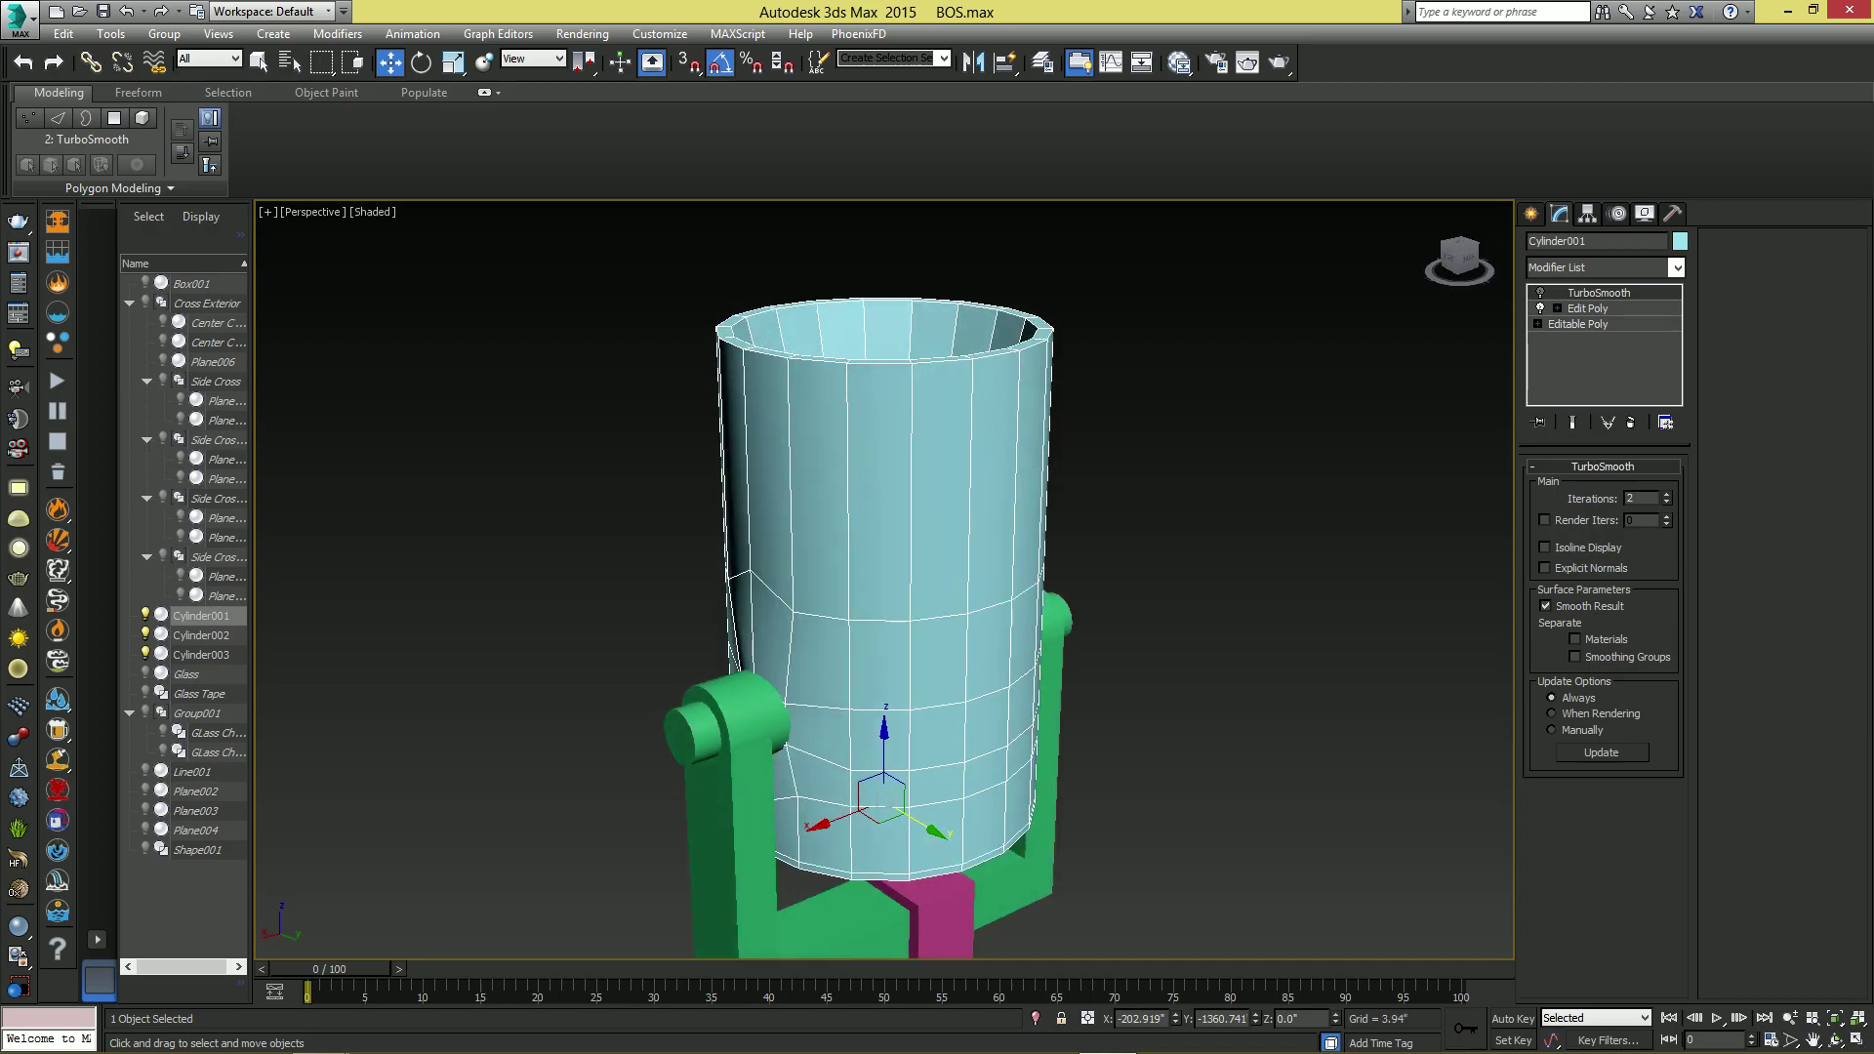
{"action": "left_click", "coordinate": [1540, 293]}
{"action": "mouse_move", "coordinate": [1152, 547]}
{"action": "middle_mouse_down"}
{"action": "mouse_move", "coordinate": [1175, 457]}
{"action": "mouse_move", "coordinate": [1156, 564]}
{"action": "middle_mouse_up"}
- Use Swift Loop at edge level of the Edit Poly modifier to insert an edge loop on the outer wall just below the rim
{"action": "left_click", "coordinate": [1588, 309]}
{"action": "scroll", "coordinate": [976, 546], "scroll_direction": "up", "scroll_amount": 5}
{"action": "middle_click_drag", "start_coordinate": [977, 546], "coordinate": [981, 595], "text": "alt"}
{"action": "key", "text": "2"}
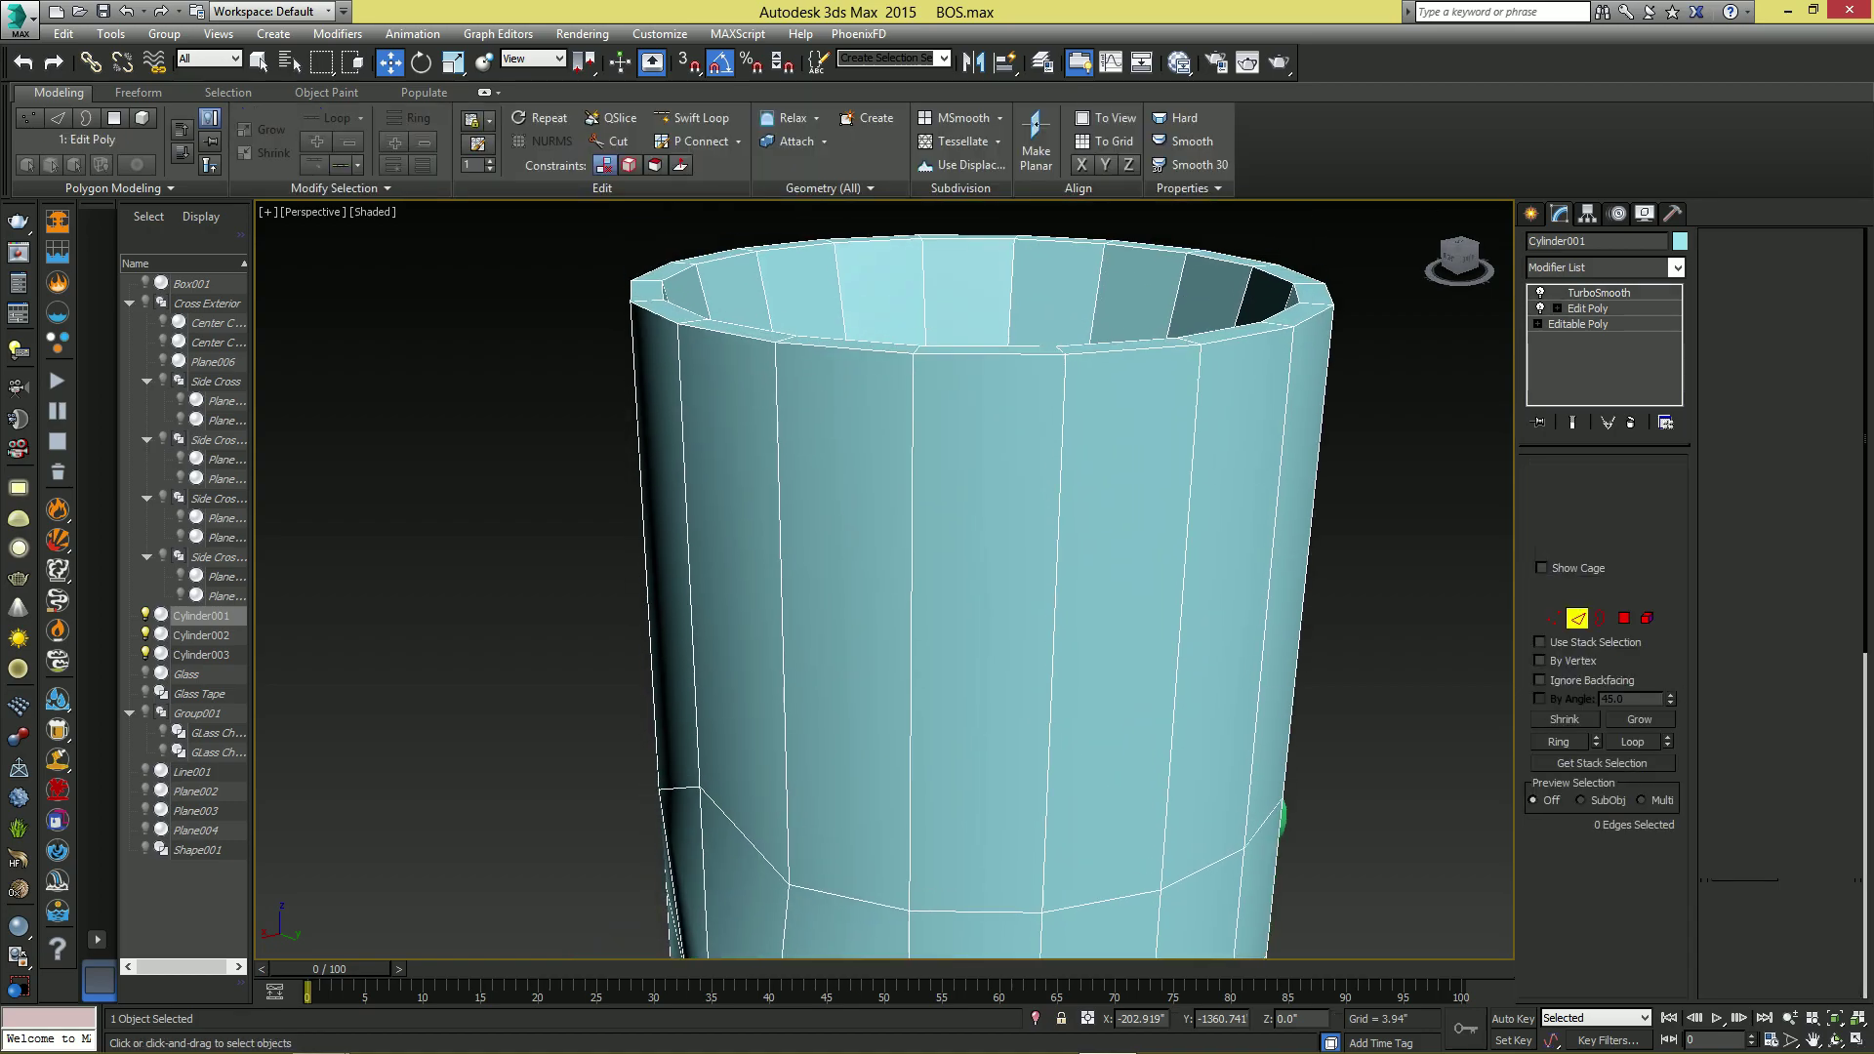
{"action": "left_click", "coordinate": [923, 507]}
{"action": "left_click", "coordinate": [557, 410]}
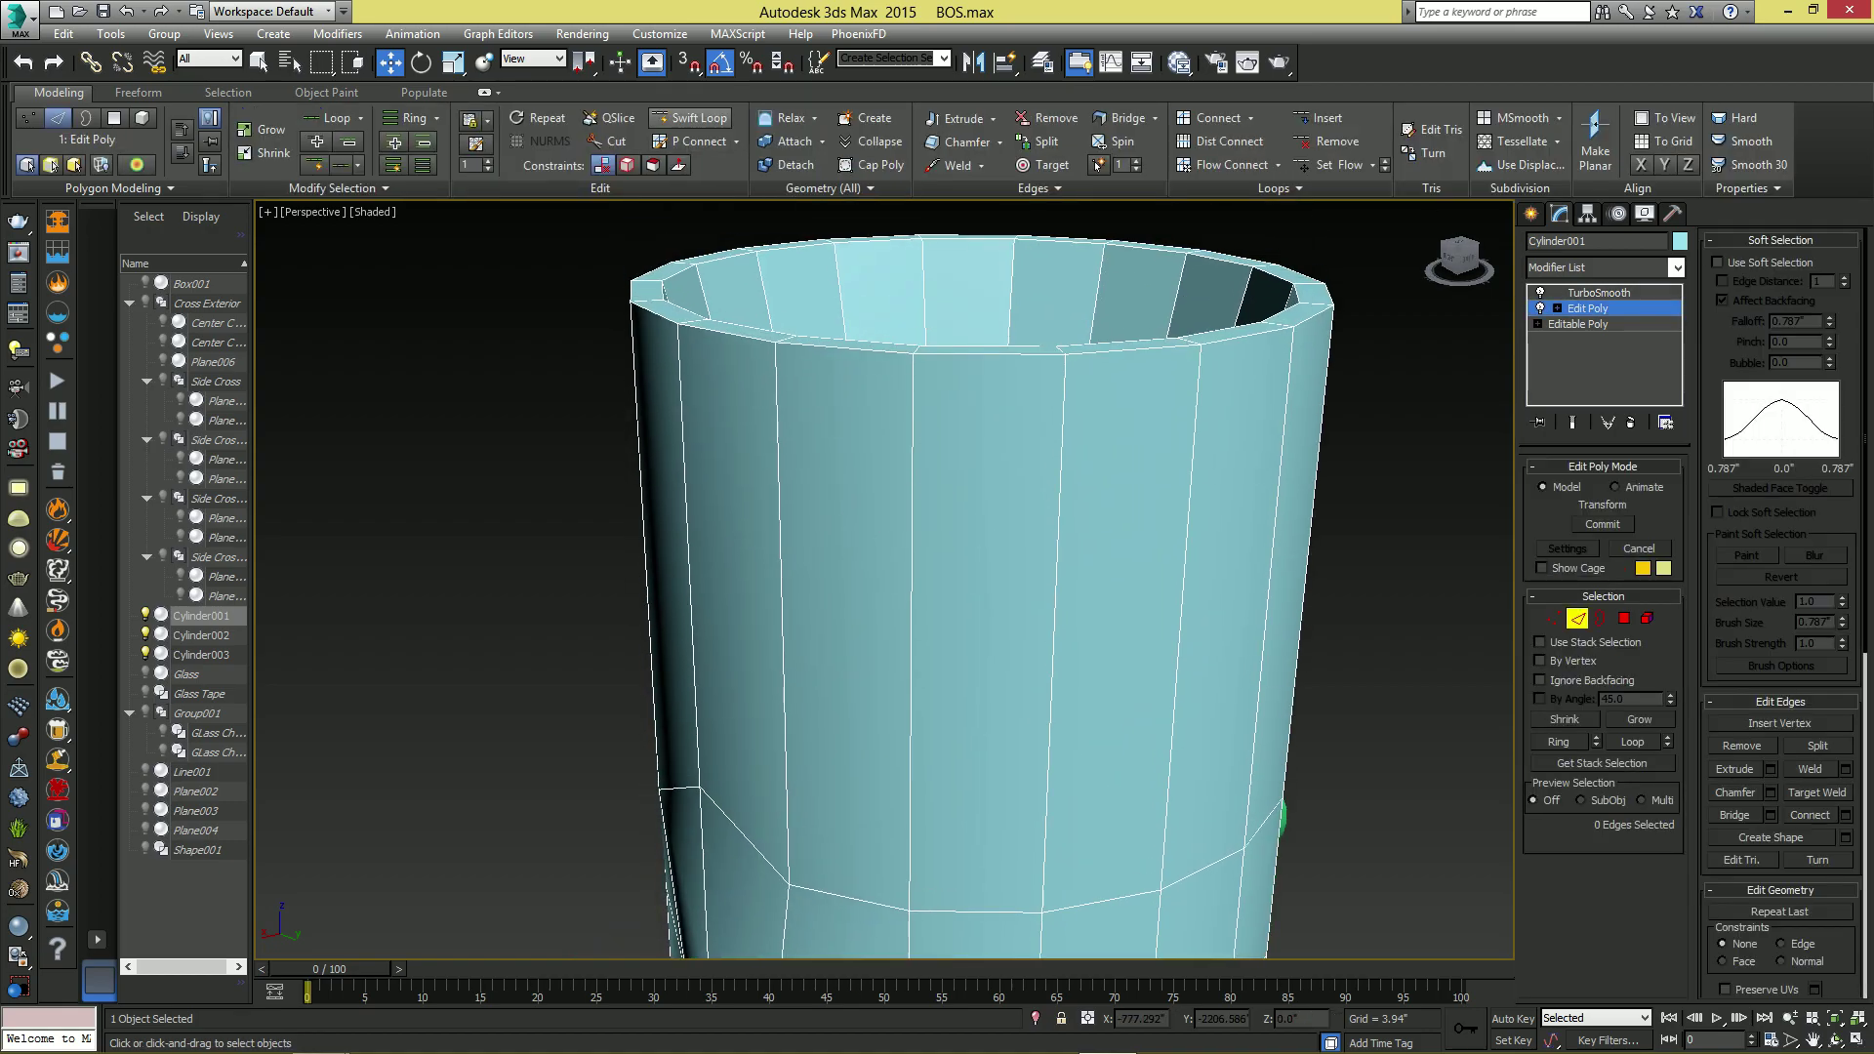
{"action": "left_click", "coordinate": [688, 118]}
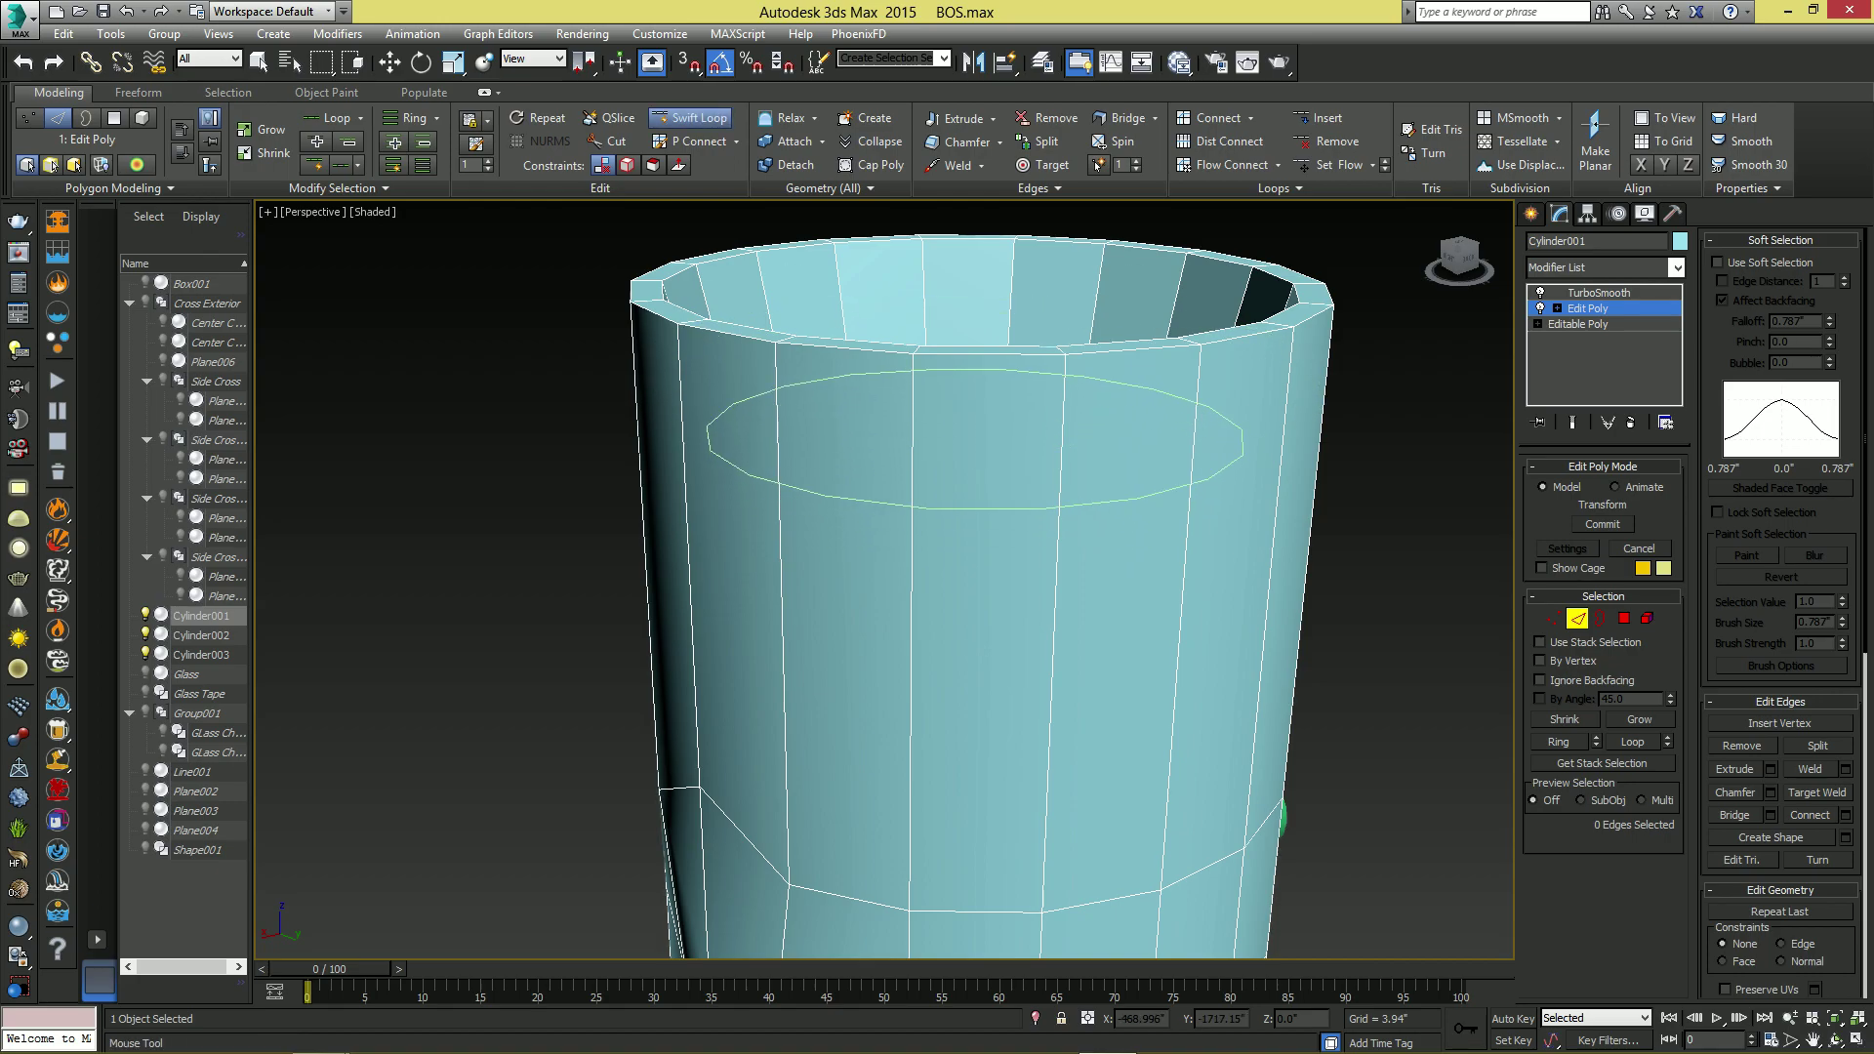
{"action": "middle_click_drag", "start_coordinate": [976, 532], "coordinate": [903, 659], "text": "alt"}
{"action": "middle_click_drag", "start_coordinate": [902, 659], "coordinate": [712, 435]}
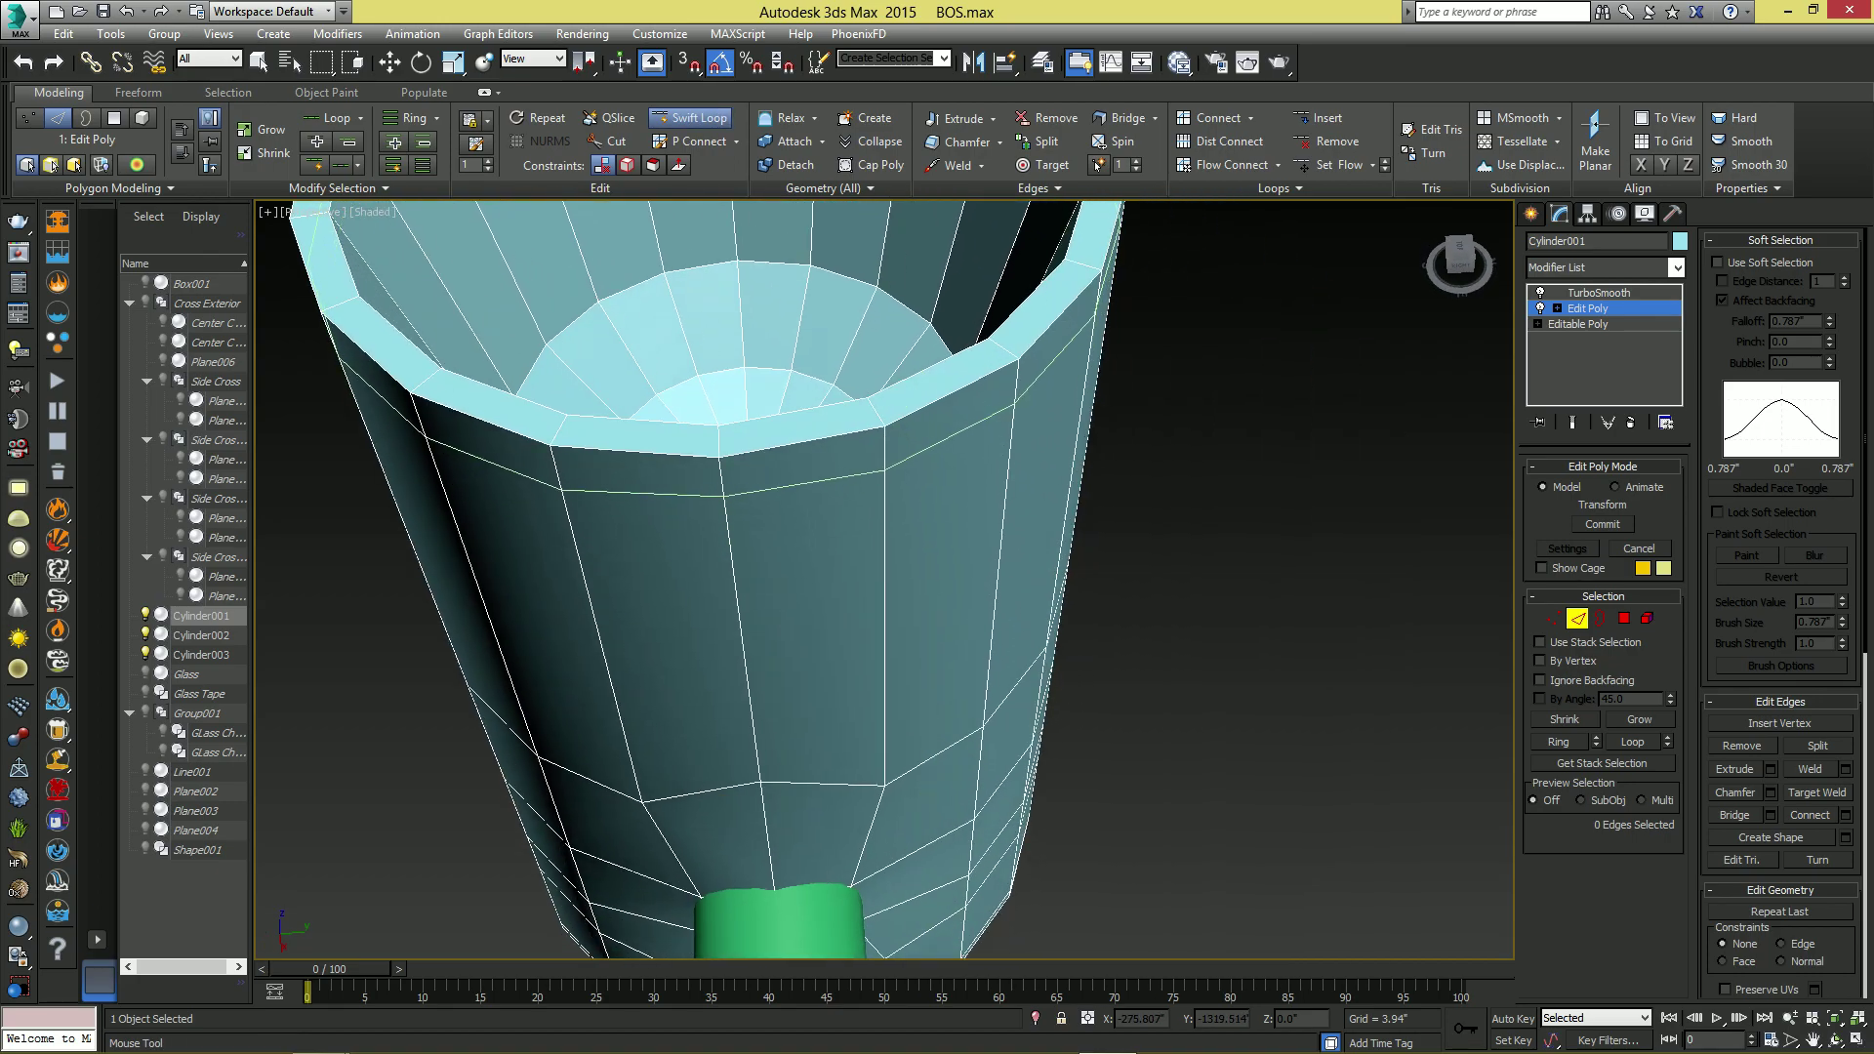
{"action": "left_click", "coordinate": [722, 487]}
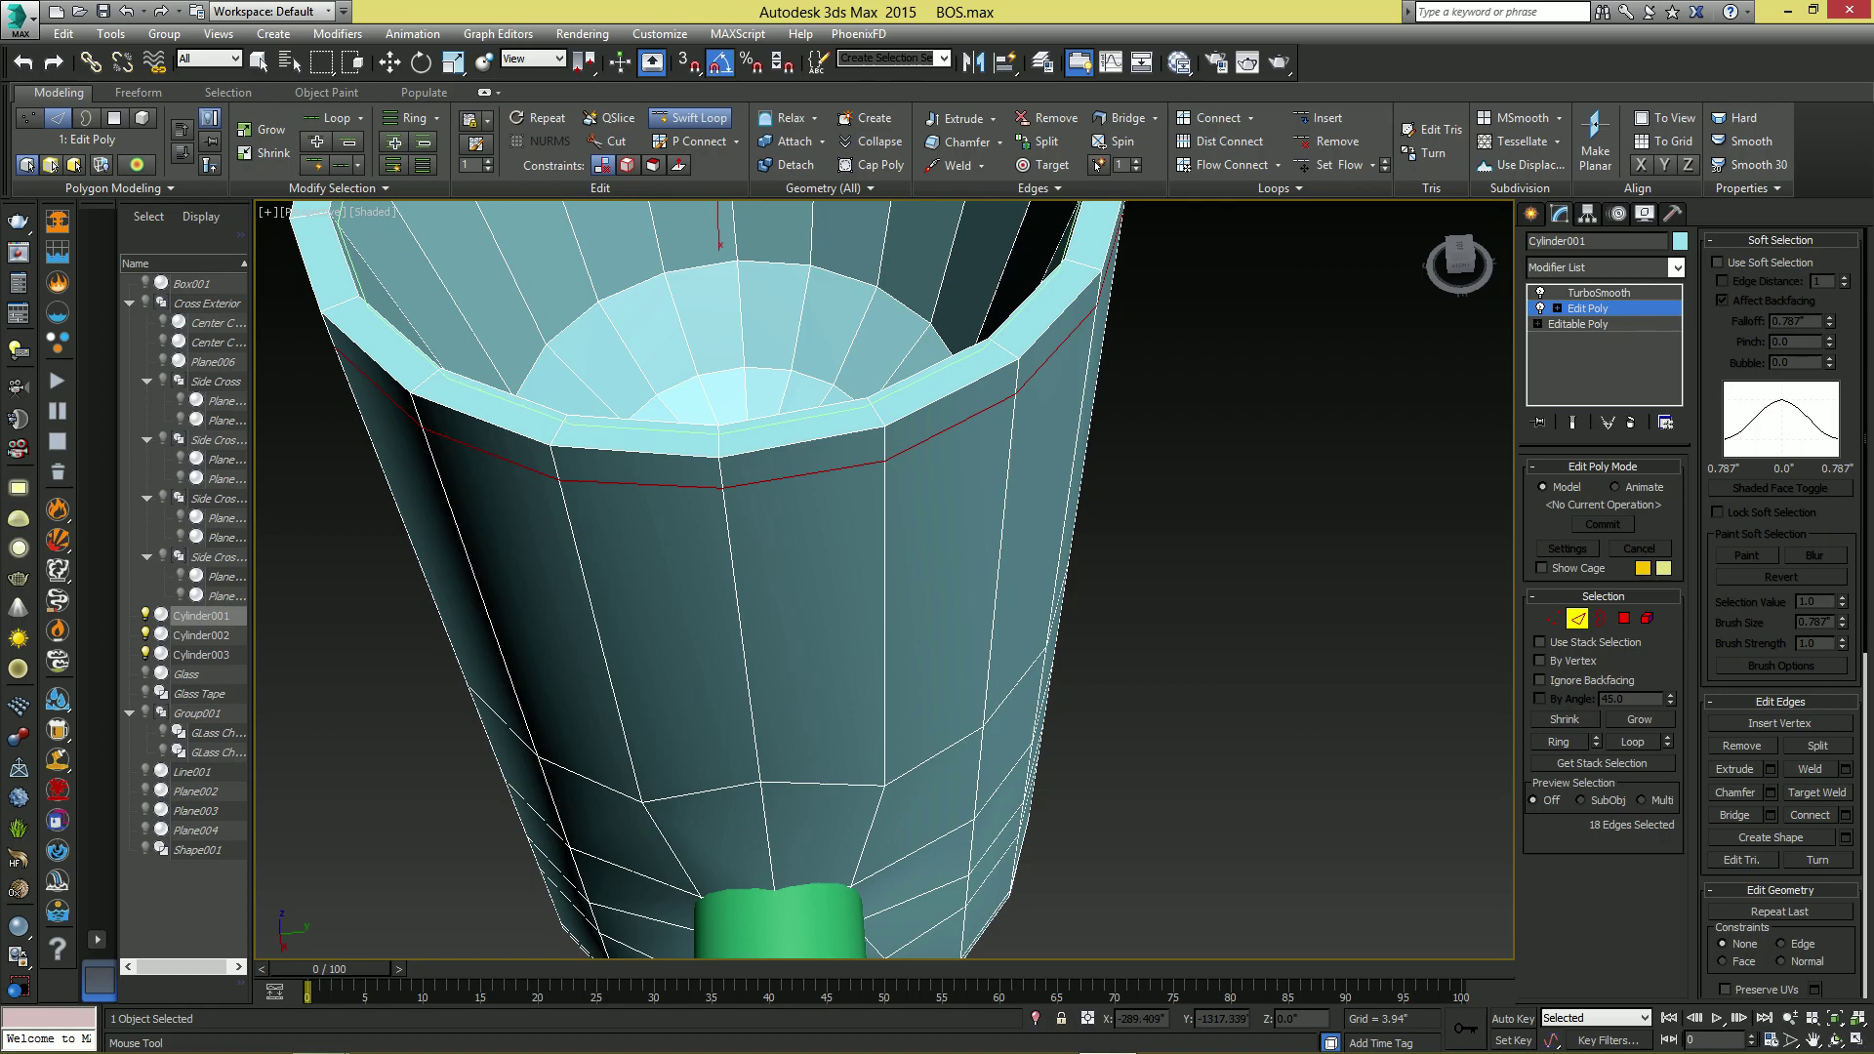
- Insert another Swift Loop edge loop around the rim's flat top face and leave the tool
{"action": "middle_click_drag", "start_coordinate": [722, 434], "coordinate": [835, 513], "text": "alt"}
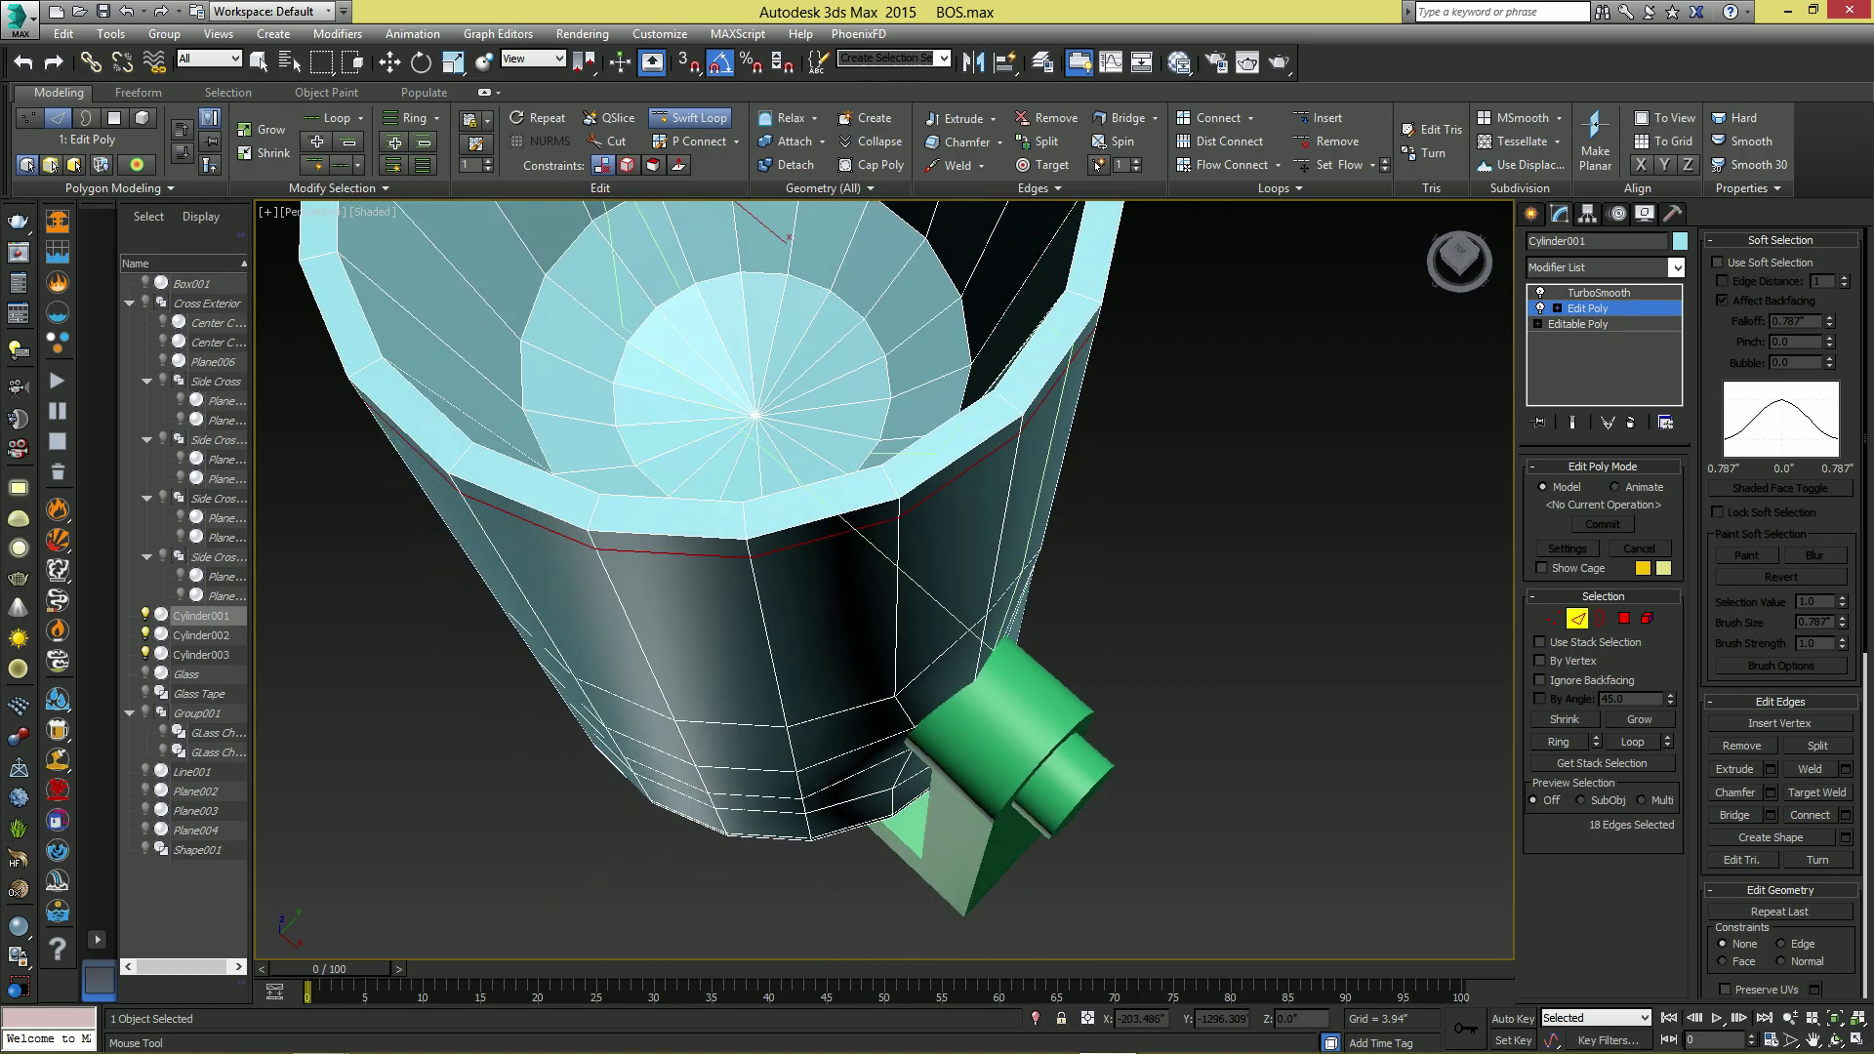
{"action": "left_click", "coordinate": [835, 499]}
{"action": "right_click", "coordinate": [835, 499]}
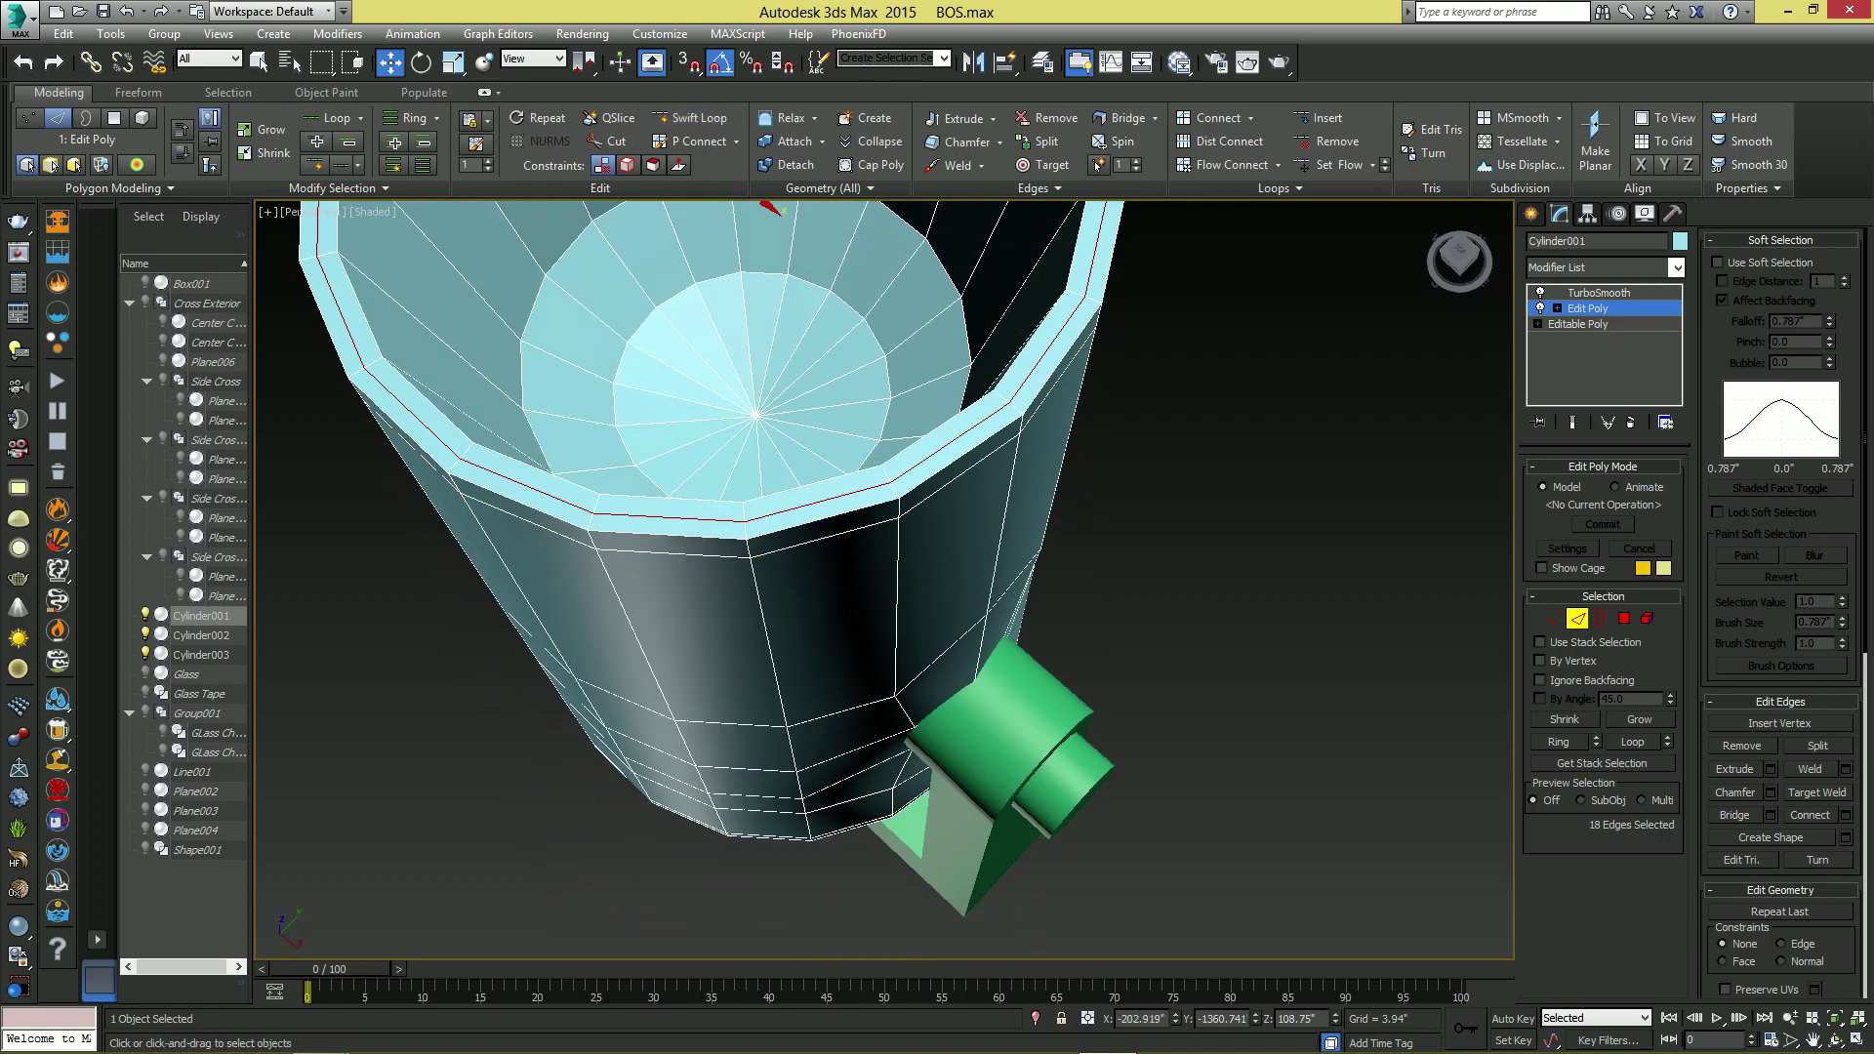
- Show the cylinder's smoothed end result and finish edge editing with nothing selected
{"action": "left_click", "coordinate": [1573, 422]}
{"action": "left_click", "coordinate": [1239, 547]}
{"action": "middle_click_drag", "start_coordinate": [1220, 546], "coordinate": [1347, 762], "text": "alt"}
{"action": "key", "text": "2"}
{"action": "left_click", "coordinate": [1357, 532]}
{"action": "scroll", "coordinate": [1357, 532], "scroll_direction": "down", "scroll_amount": 5}
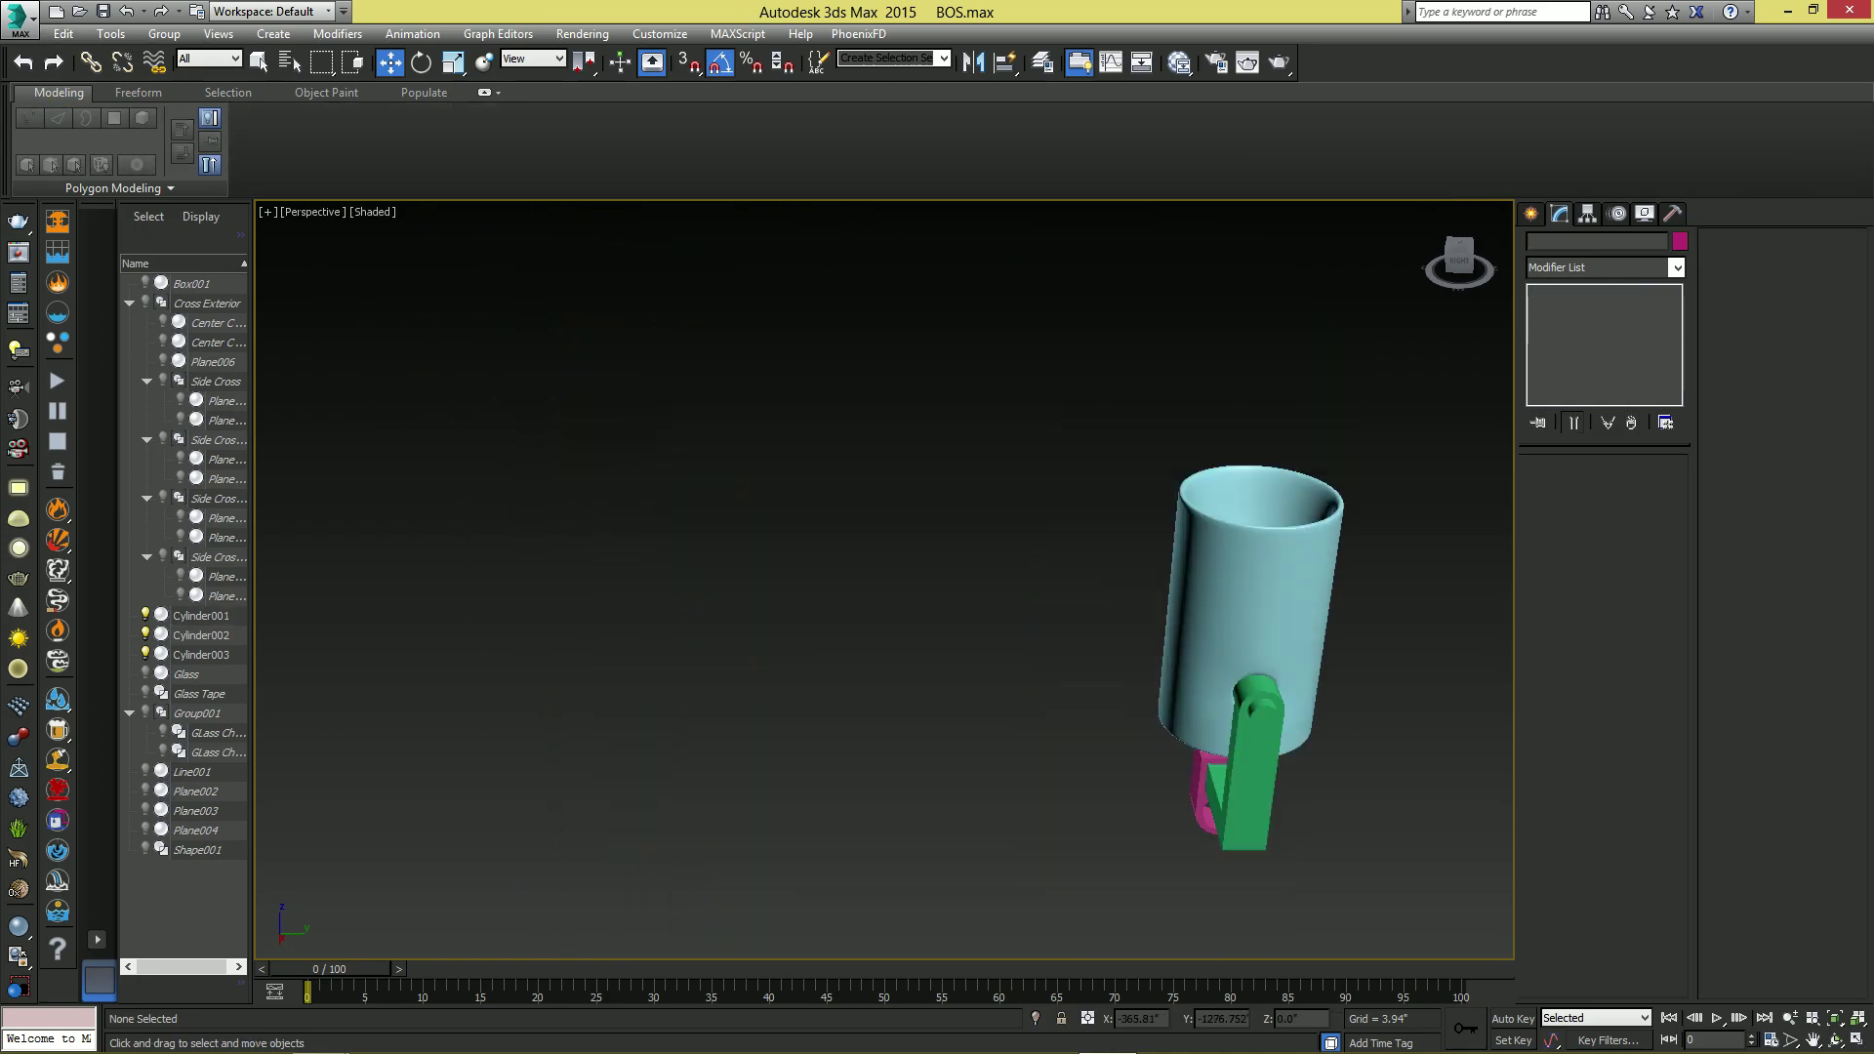
- Select the green bracket and, at polygon level, pick the round end cap of its protruding pin
{"action": "middle_click_drag", "start_coordinate": [1356, 532], "coordinate": [1117, 394]}
{"action": "scroll", "coordinate": [1117, 394], "scroll_direction": "up", "scroll_amount": 2}
{"action": "left_click", "coordinate": [947, 741]}
{"action": "middle_click_drag", "start_coordinate": [1025, 664], "coordinate": [953, 540], "text": "alt"}
{"action": "scroll", "coordinate": [849, 537], "scroll_direction": "up", "scroll_amount": 3}
{"action": "scroll", "coordinate": [859, 585], "scroll_direction": "up", "scroll_amount": 2}
{"action": "scroll", "coordinate": [918, 567], "scroll_direction": "up", "scroll_amount": 3}
{"action": "key", "text": "4"}
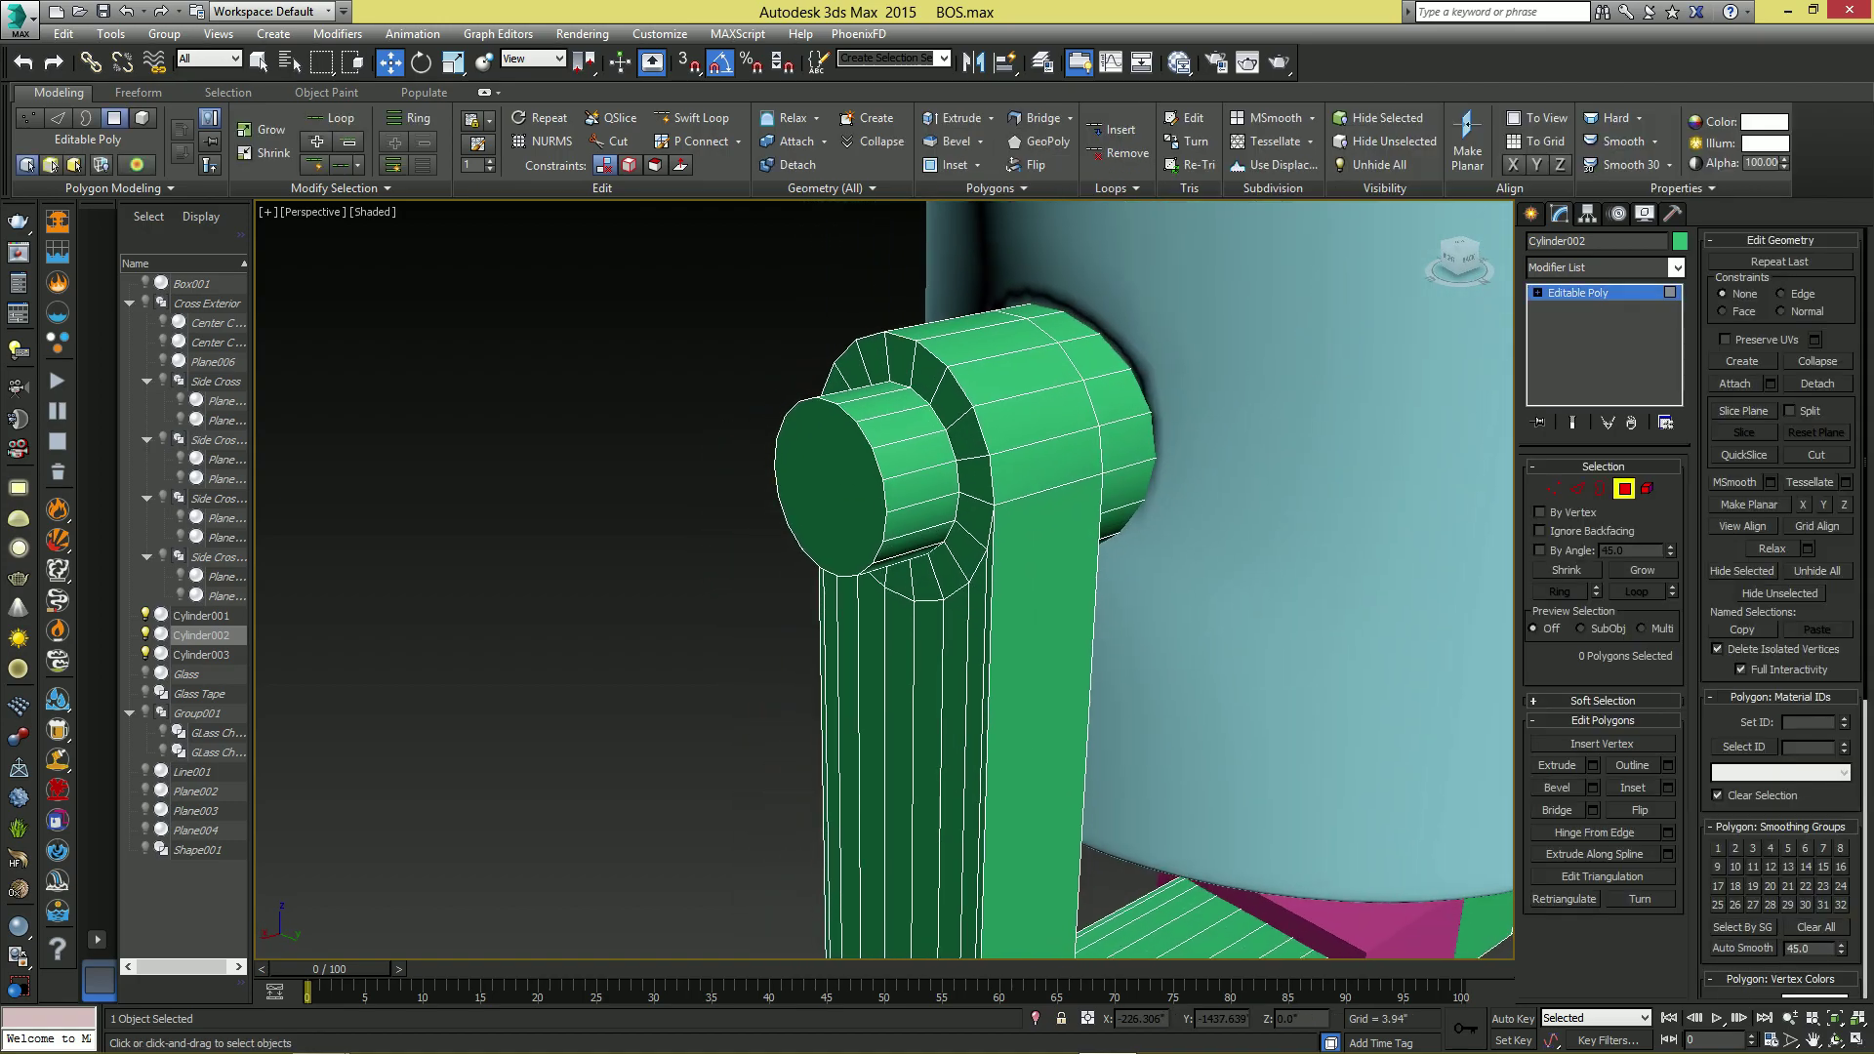
{"action": "left_click", "coordinate": [913, 457]}
{"action": "left_click", "coordinate": [828, 490]}
- Bevel the pin's end cap in three successive stages, tapering further inward each time to form a rounded end
{"action": "middle_click_drag", "start_coordinate": [828, 490], "coordinate": [918, 498], "text": "alt"}
{"action": "scroll", "coordinate": [839, 500], "scroll_direction": "up", "scroll_amount": 2}
{"action": "right_click", "coordinate": [835, 501]}
{"action": "left_click", "coordinate": [637, 572]}
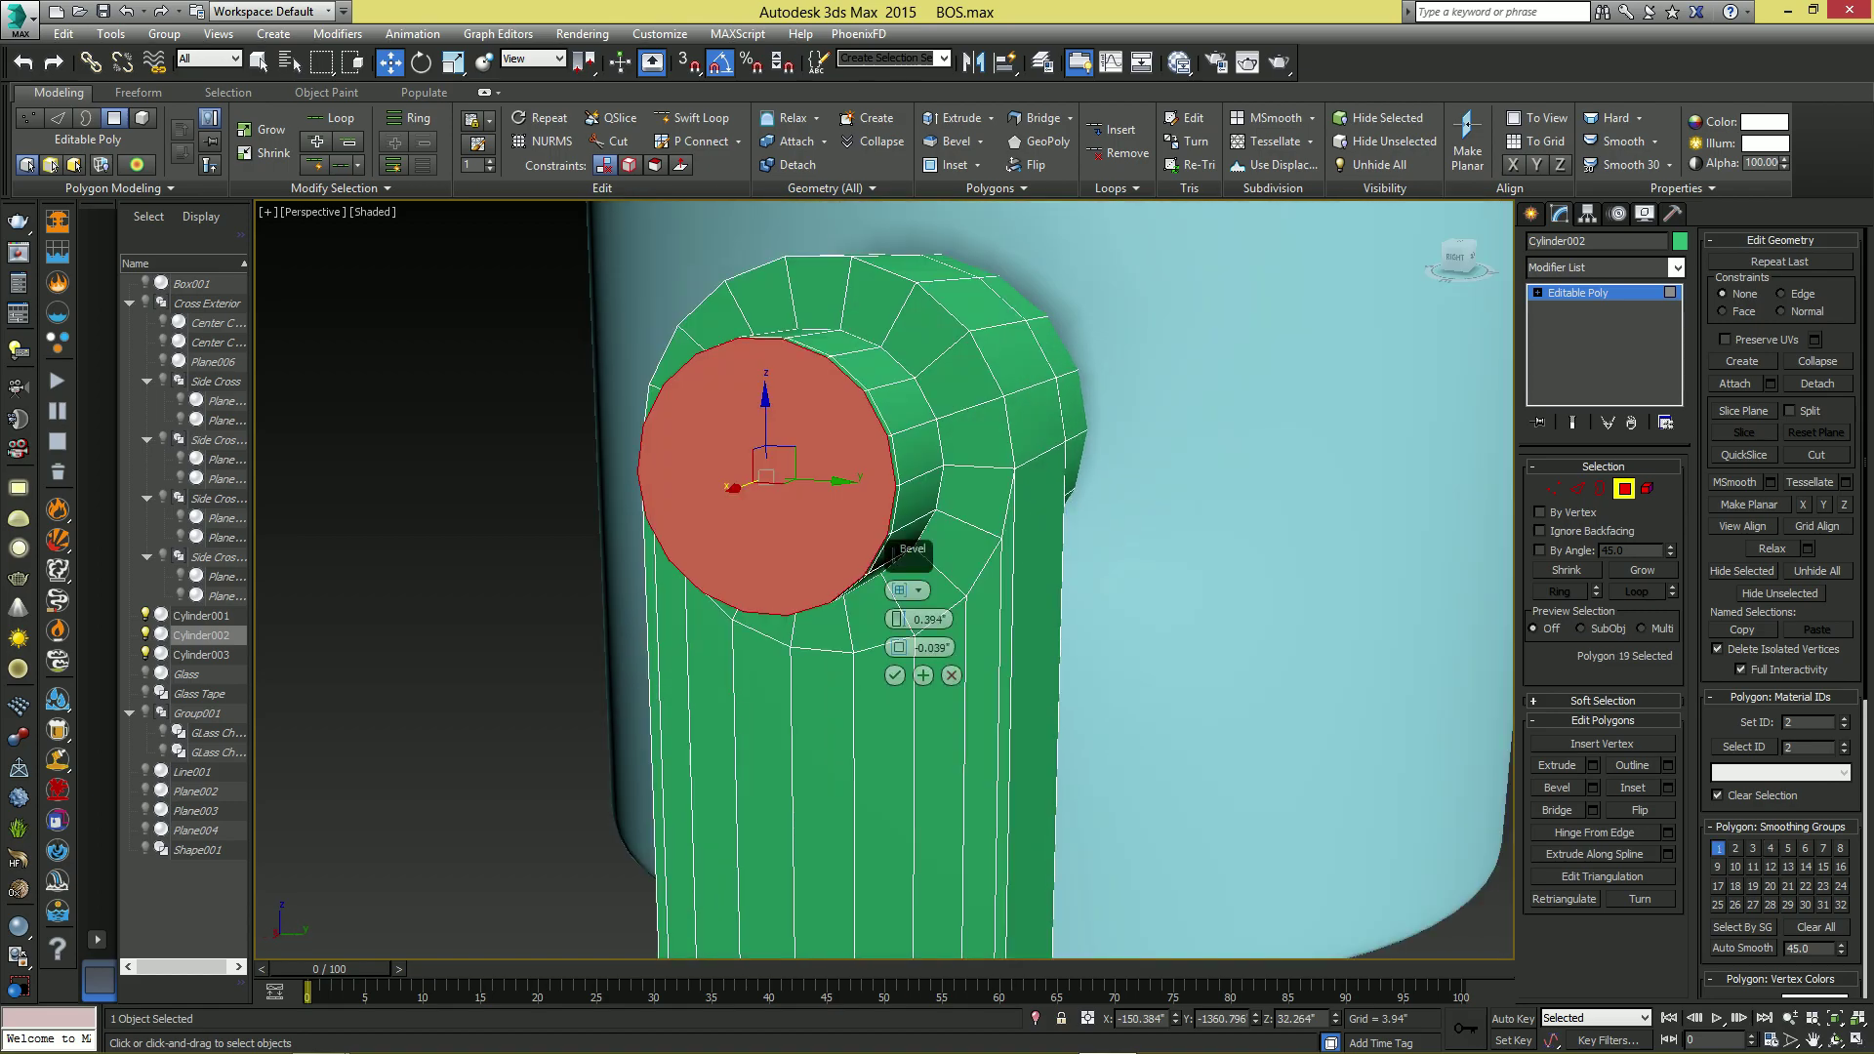
{"action": "left_click_drag", "start_coordinate": [899, 619], "coordinate": [899, 705]}
{"action": "middle_click_drag", "start_coordinate": [899, 705], "coordinate": [800, 724], "text": "alt"}
{"action": "scroll", "coordinate": [903, 648], "scroll_direction": "up", "scroll_amount": 2}
{"action": "middle_click_drag", "start_coordinate": [869, 650], "coordinate": [898, 766], "text": "alt"}
{"action": "left_click", "coordinate": [923, 675]}
{"action": "left_click_drag", "start_coordinate": [899, 648], "coordinate": [899, 695]}
{"action": "left_click", "coordinate": [924, 676]}
{"action": "mouse_move", "coordinate": [869, 653]}
{"action": "middle_mouse_down", "text": "alt"}
{"action": "mouse_move", "coordinate": [816, 629]}
{"action": "mouse_move", "coordinate": [862, 655]}
{"action": "middle_mouse_up", "text": "alt"}
{"action": "left_click", "coordinate": [895, 676]}
- Select the vertices of the pin's rounded end and move them along X toward the bracket arm to shorten the pin
{"action": "key", "text": "2"}
{"action": "scroll", "coordinate": [862, 655], "scroll_direction": "down", "scroll_amount": 2}
{"action": "scroll", "coordinate": [859, 653], "scroll_direction": "down", "scroll_amount": 2}
{"action": "key", "text": "1"}
{"action": "left_click_drag", "start_coordinate": [611, 411], "coordinate": [850, 764]}
{"action": "left_click_drag", "start_coordinate": [724, 582], "coordinate": [787, 581]}
{"action": "middle_click_drag", "start_coordinate": [787, 581], "coordinate": [867, 649], "text": "alt"}
{"action": "scroll", "coordinate": [867, 649], "scroll_direction": "up", "scroll_amount": 3}
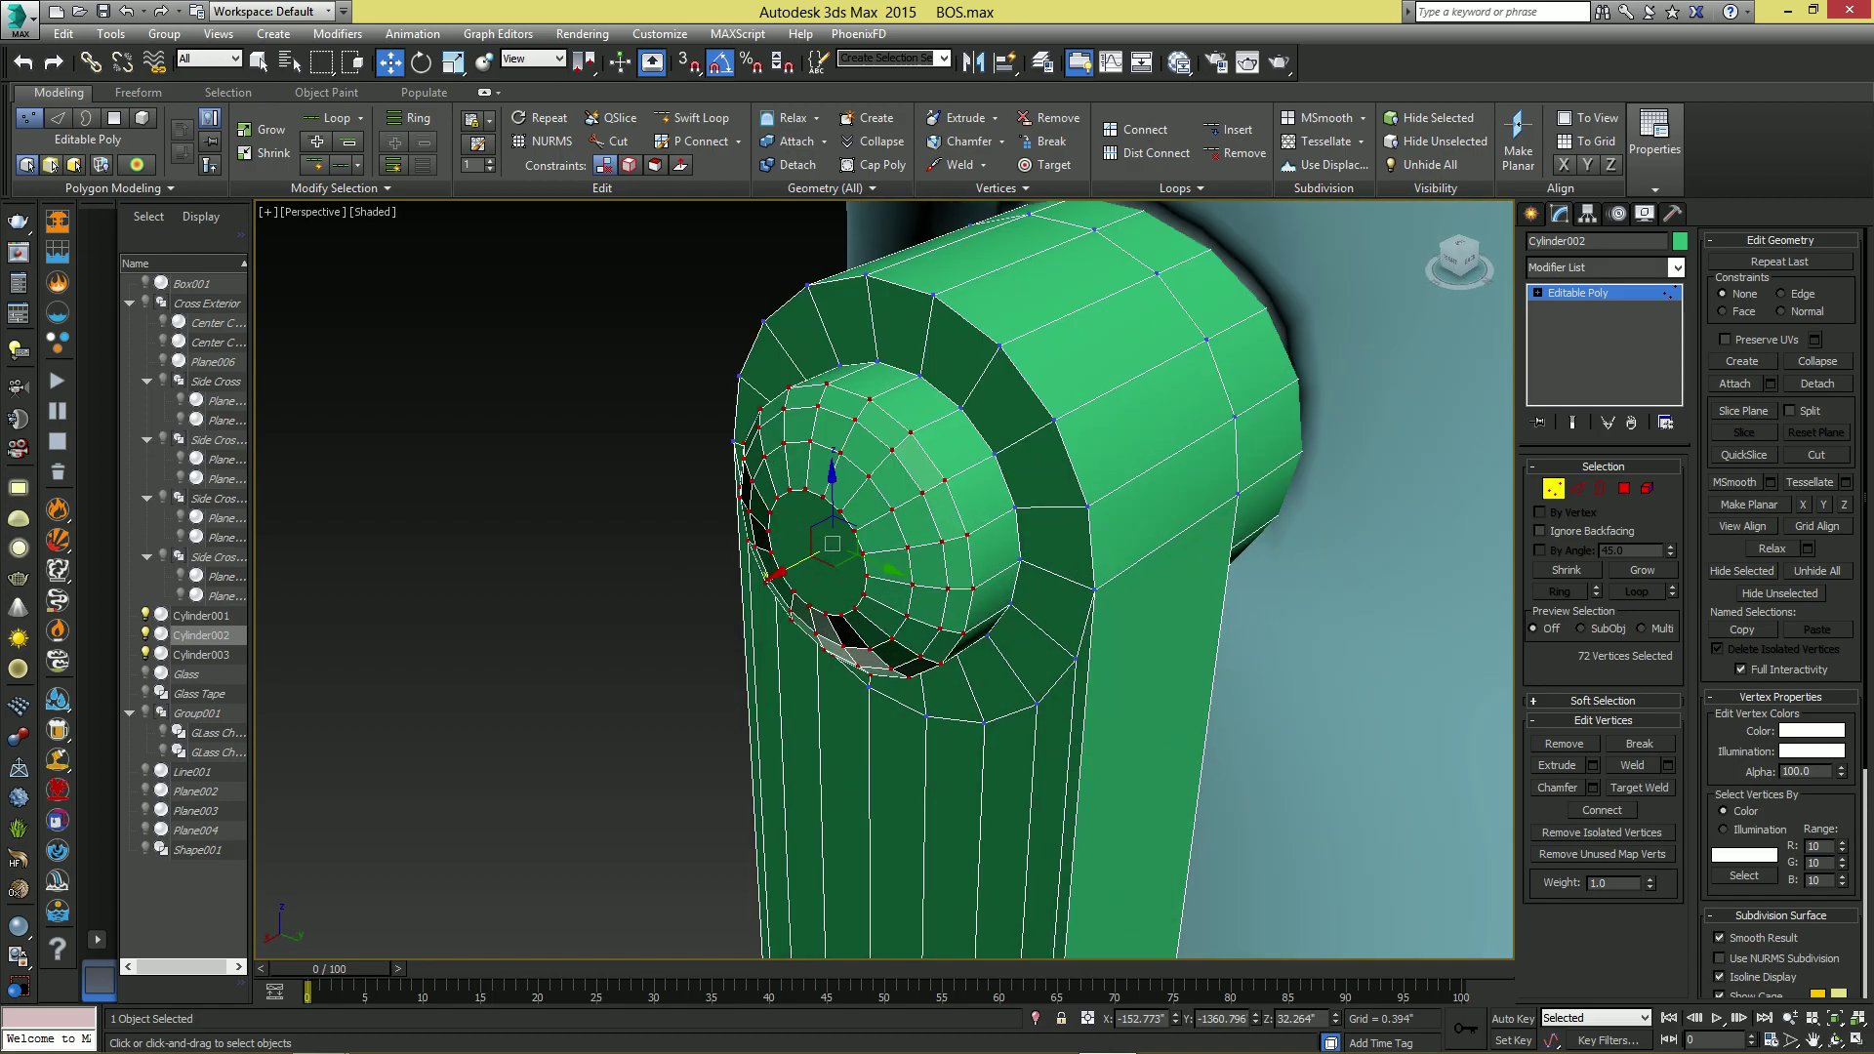
- Collapse the remaining end cap polygon of the pin into a single center point
{"action": "key", "text": "4"}
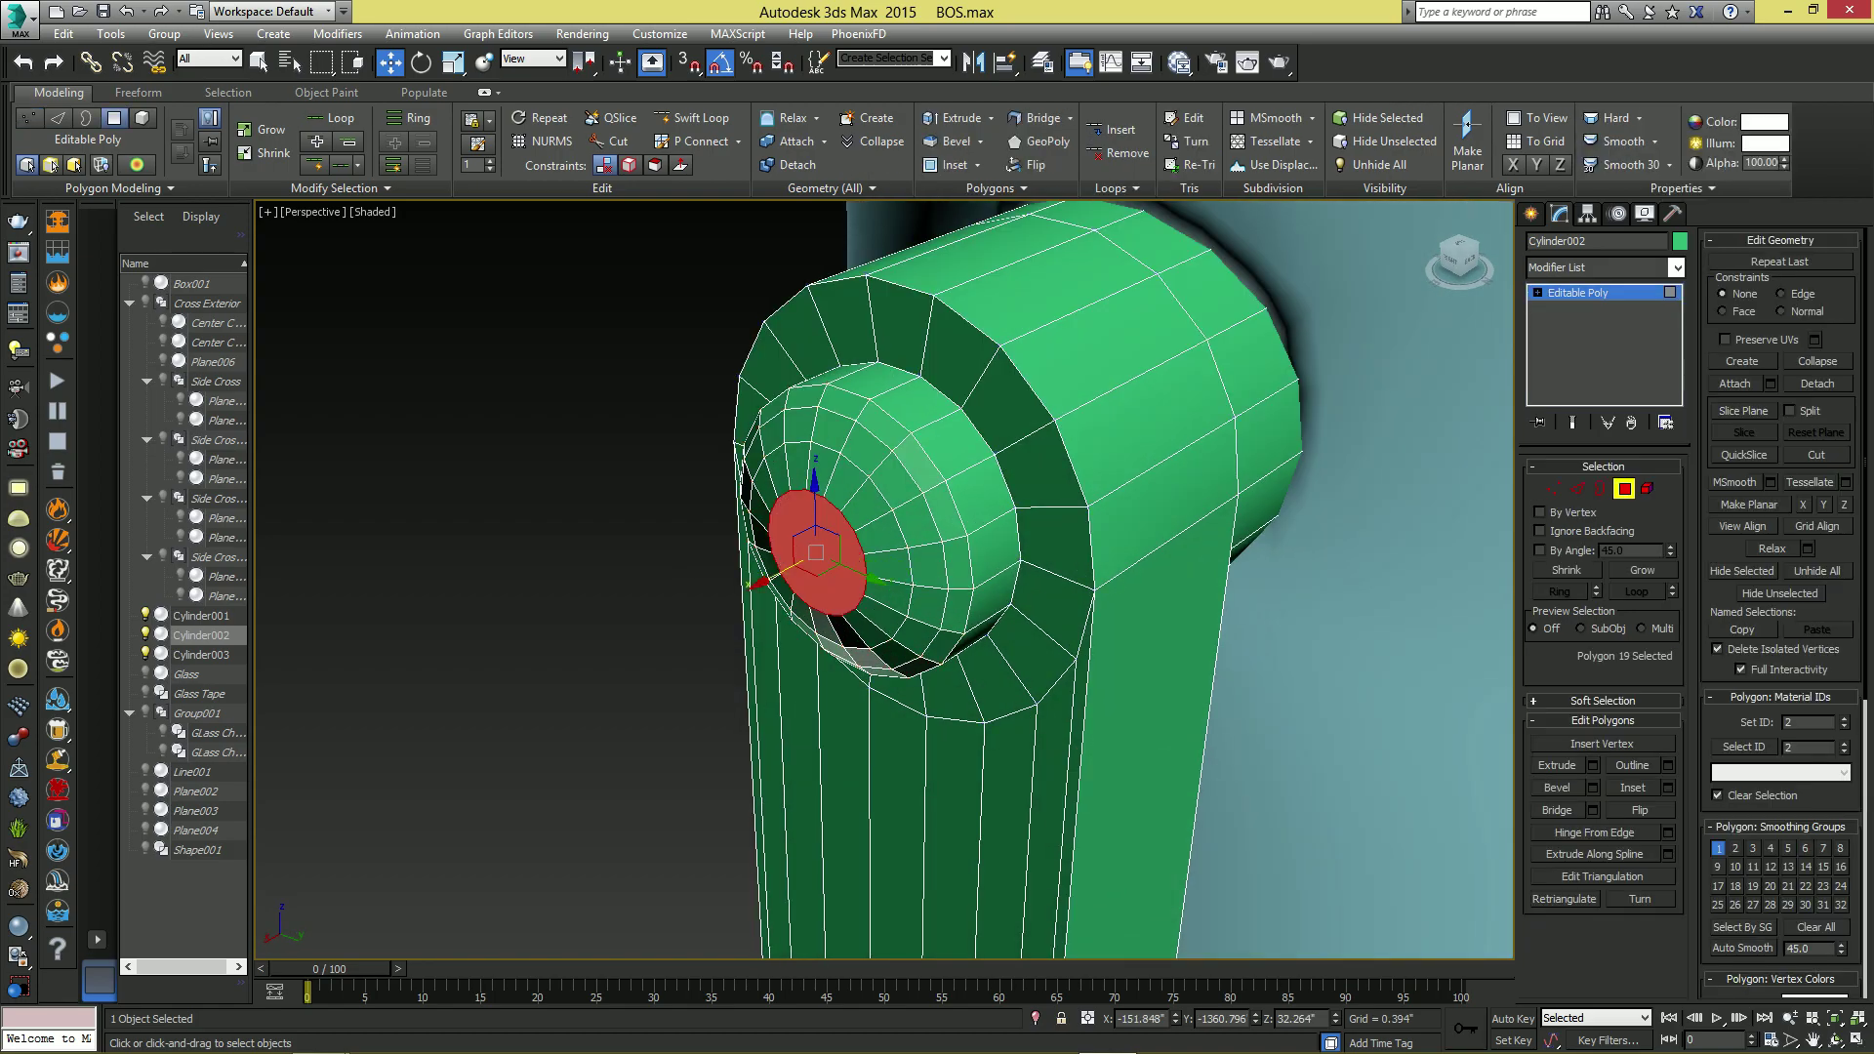
{"action": "right_click", "coordinate": [874, 552]}
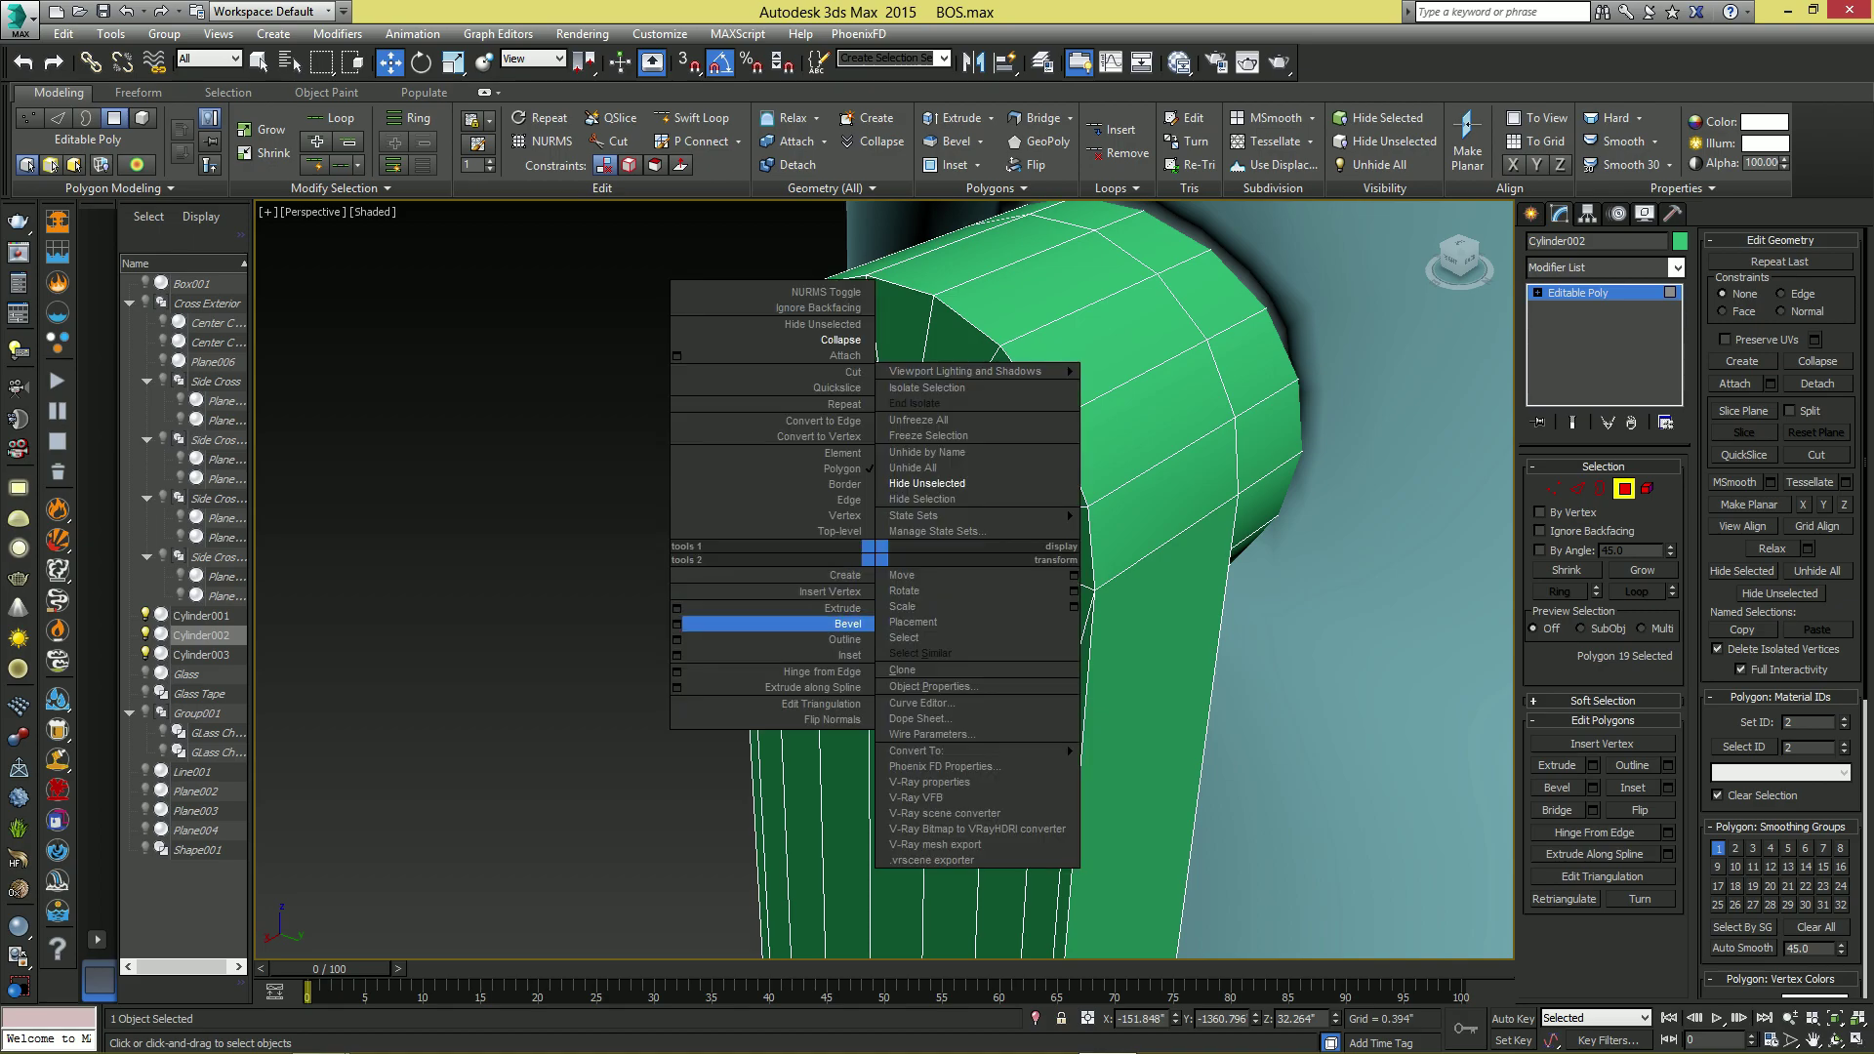
{"action": "left_click", "coordinate": [847, 622]}
{"action": "right_click", "coordinate": [799, 530]}
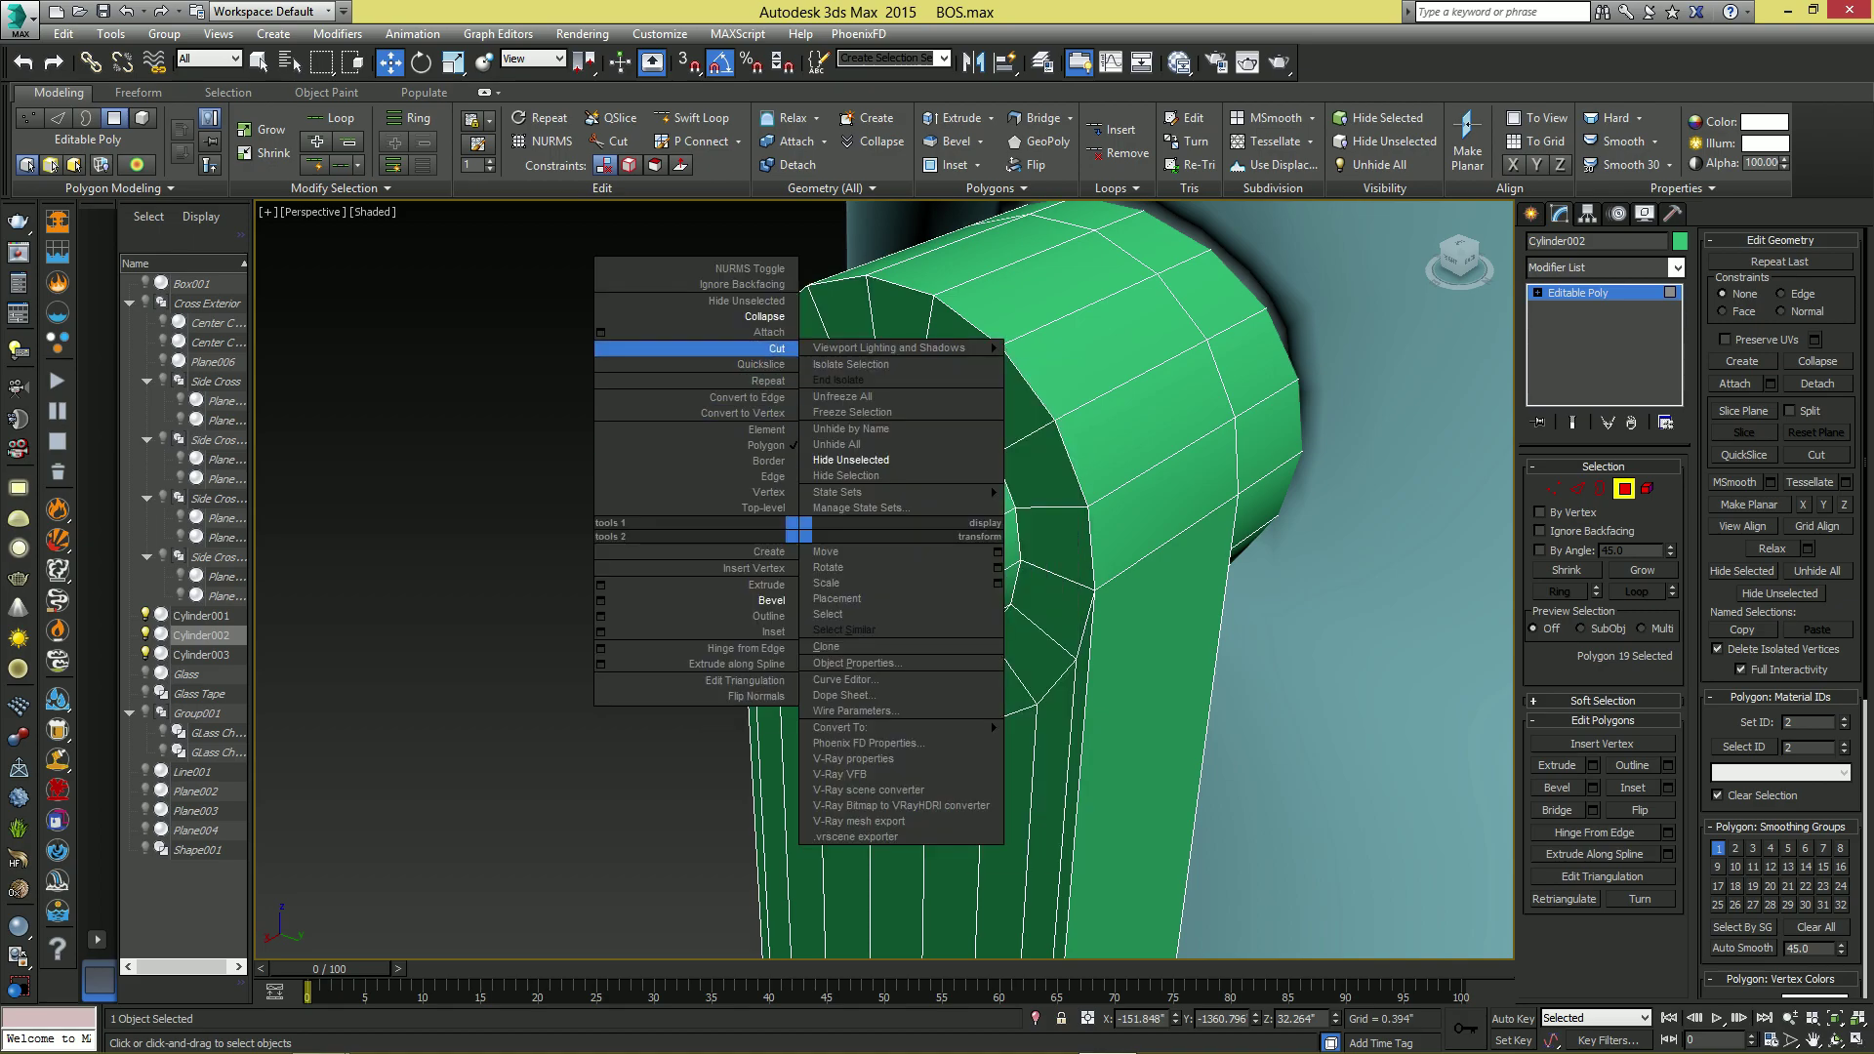
{"action": "left_click", "coordinate": [765, 331]}
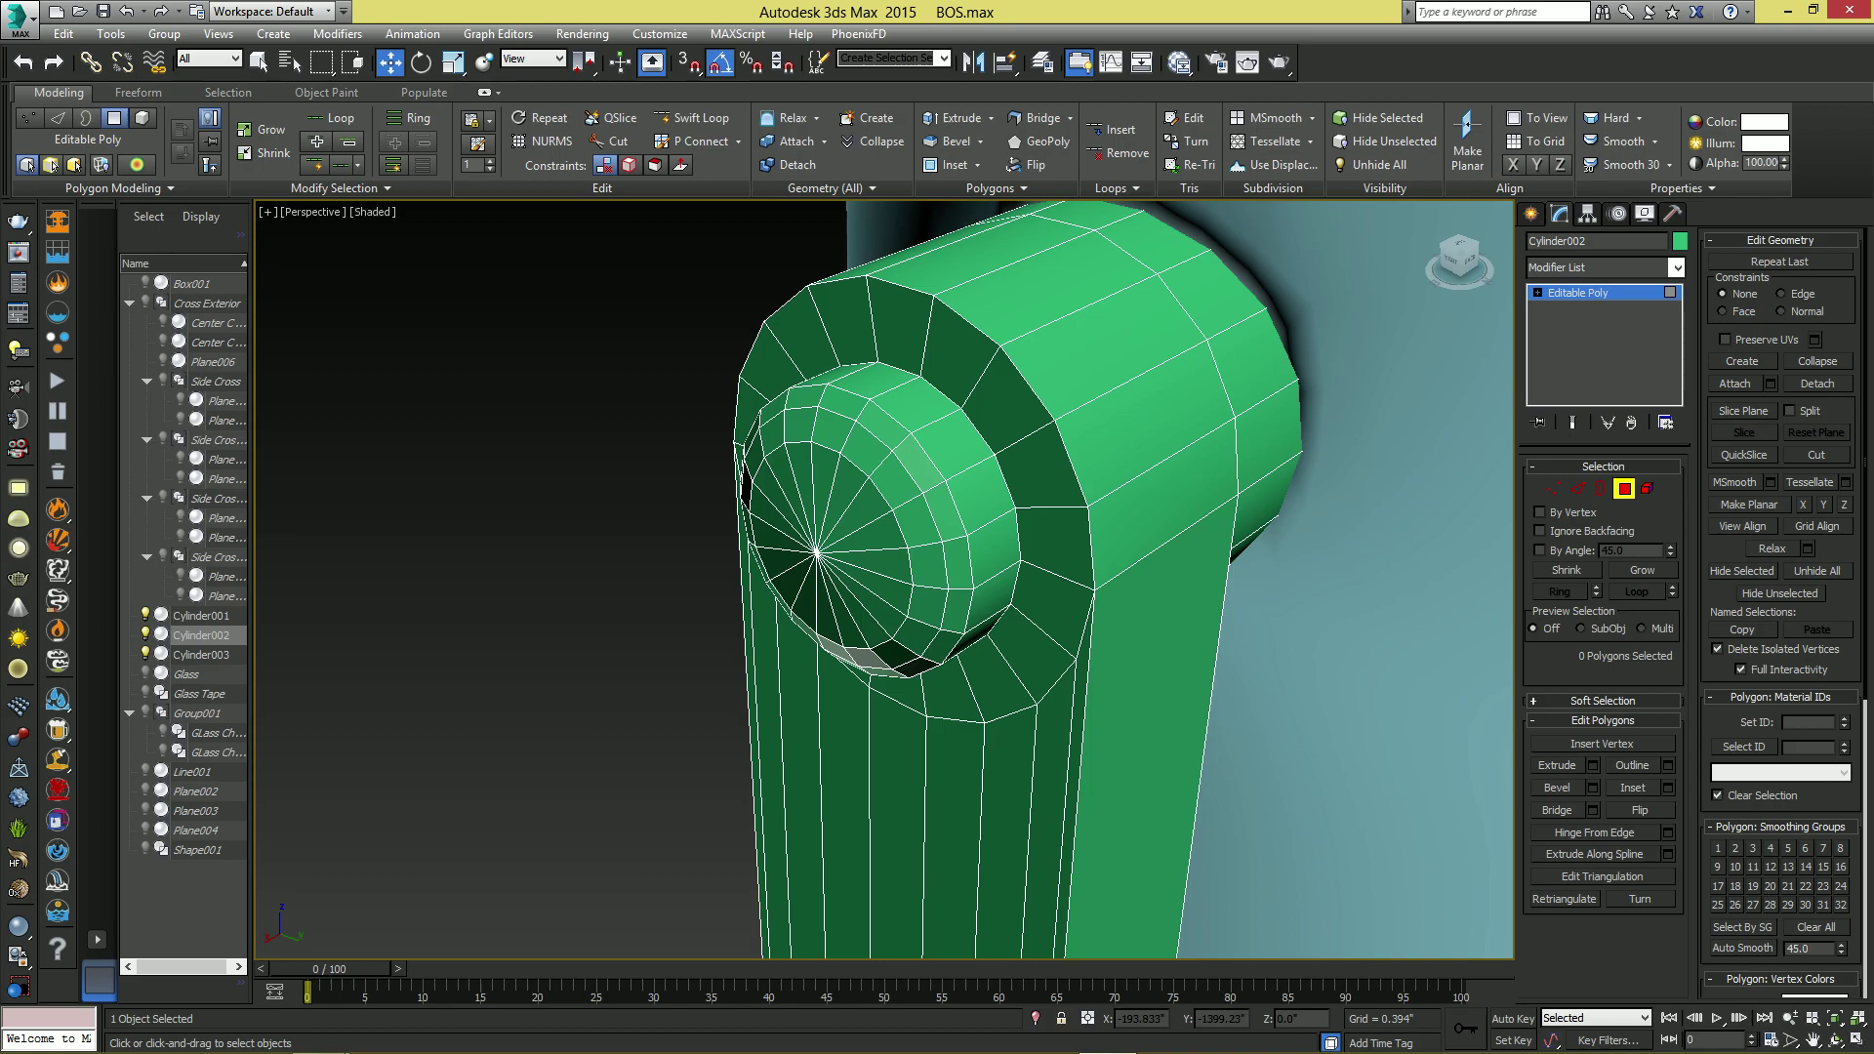
- Select a wedge face at the pin's tip and grow the selection until it covers the whole rounded pin
{"action": "left_click", "coordinate": [873, 538]}
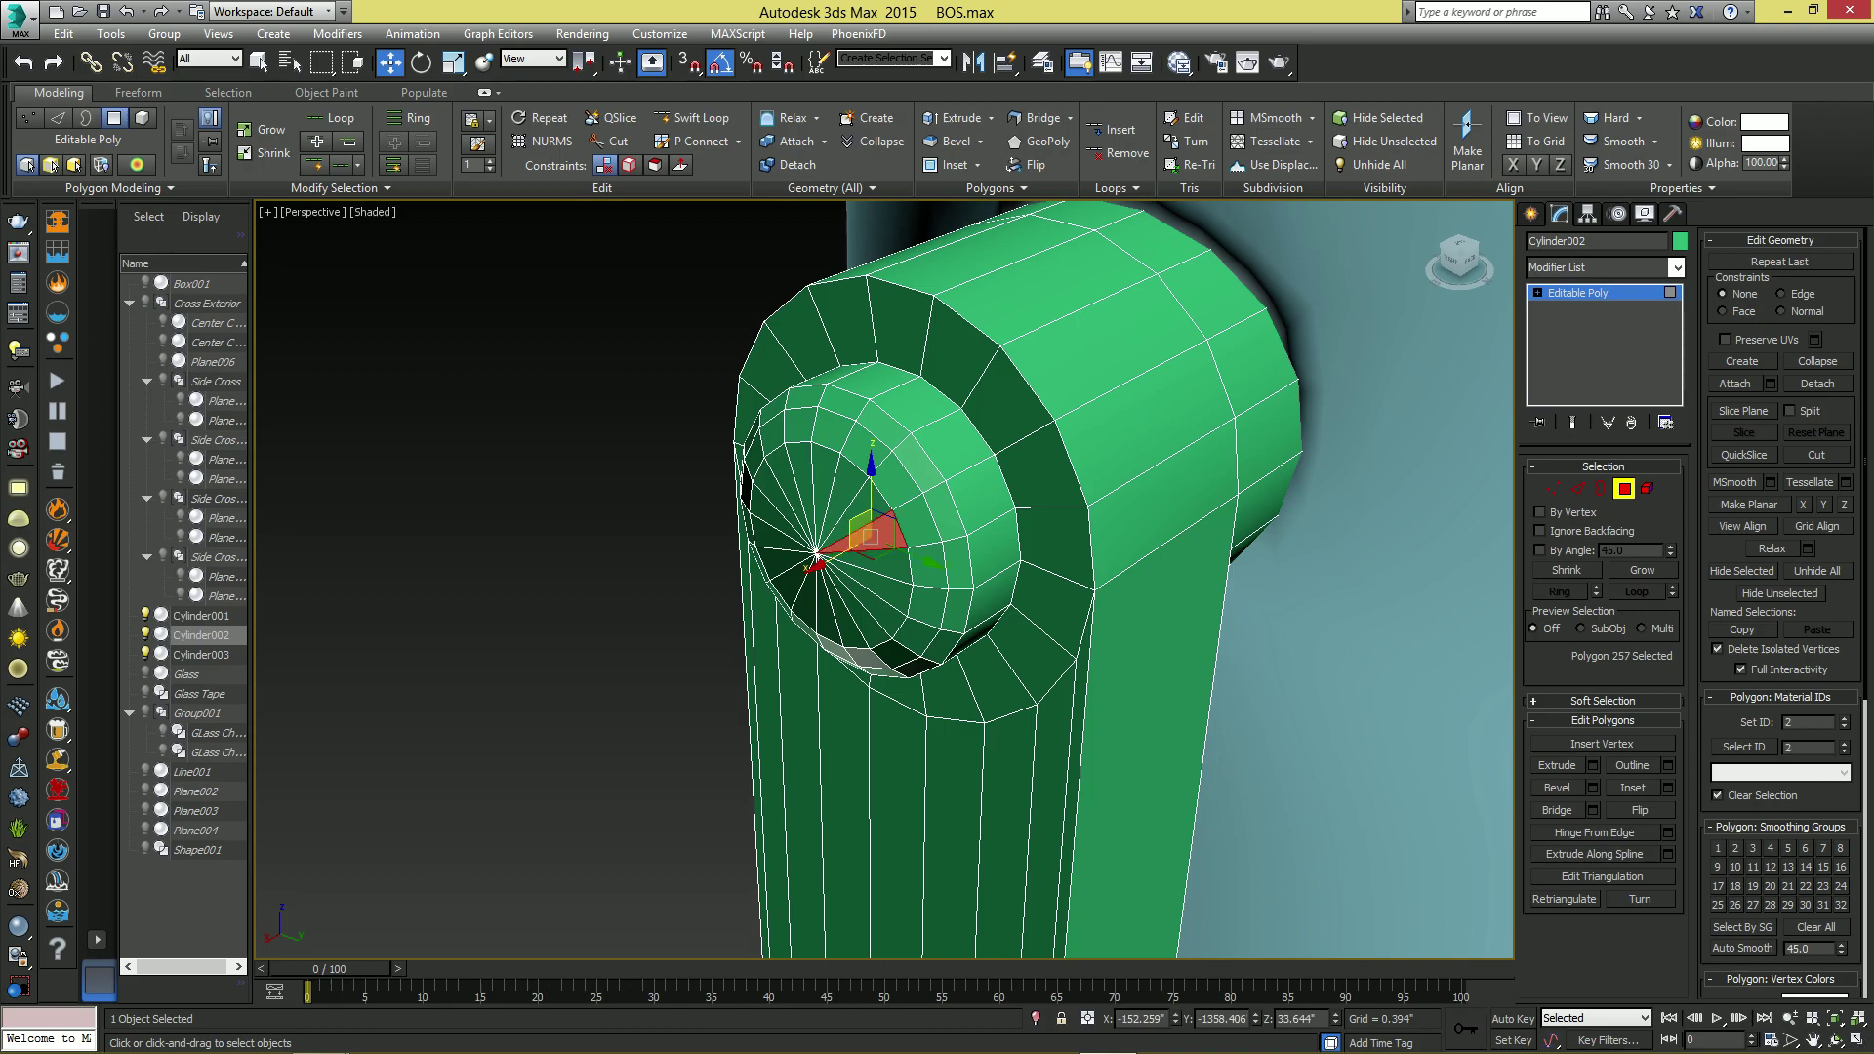
{"action": "left_click", "coordinate": [826, 479], "text": "ctrl"}
{"action": "left_click", "coordinate": [805, 478], "text": "ctrl"}
{"action": "left_click", "coordinate": [884, 562]}
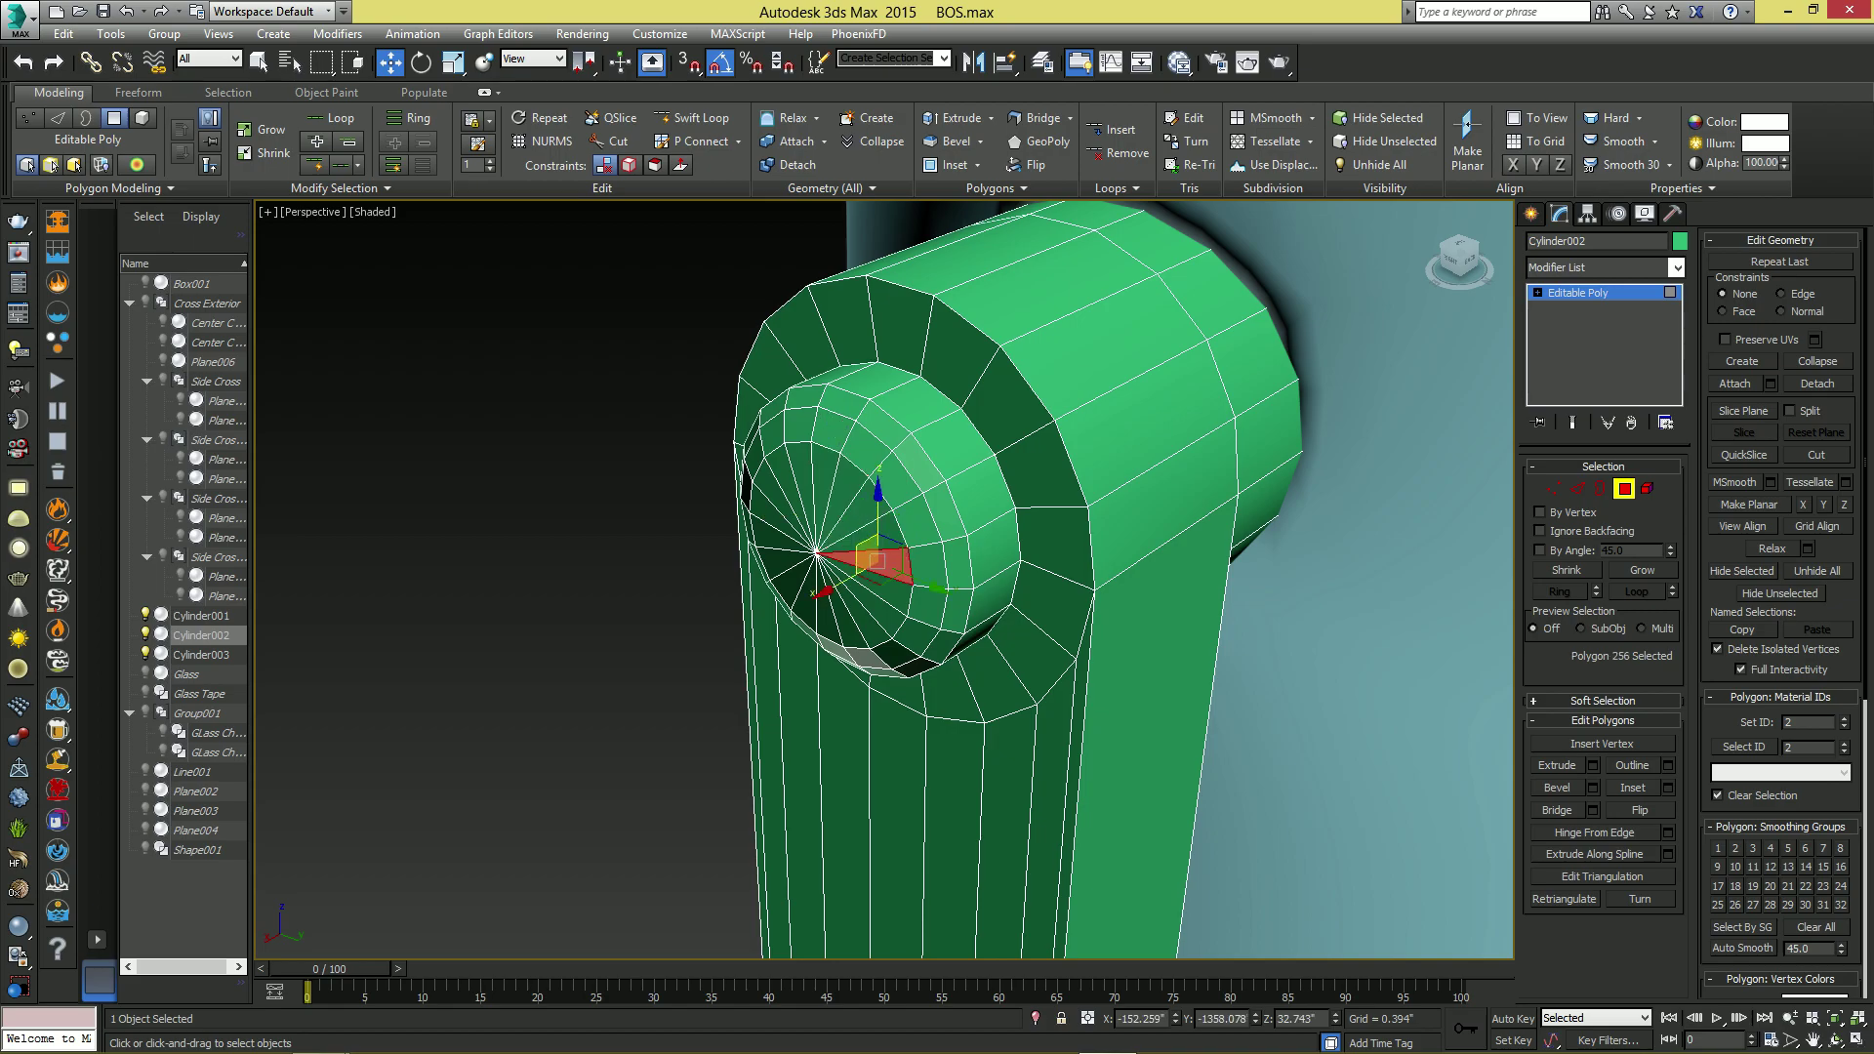
{"action": "left_click", "coordinate": [1643, 570]}
{"action": "left_click", "coordinate": [1643, 570]}
{"action": "left_click", "coordinate": [1642, 570]}
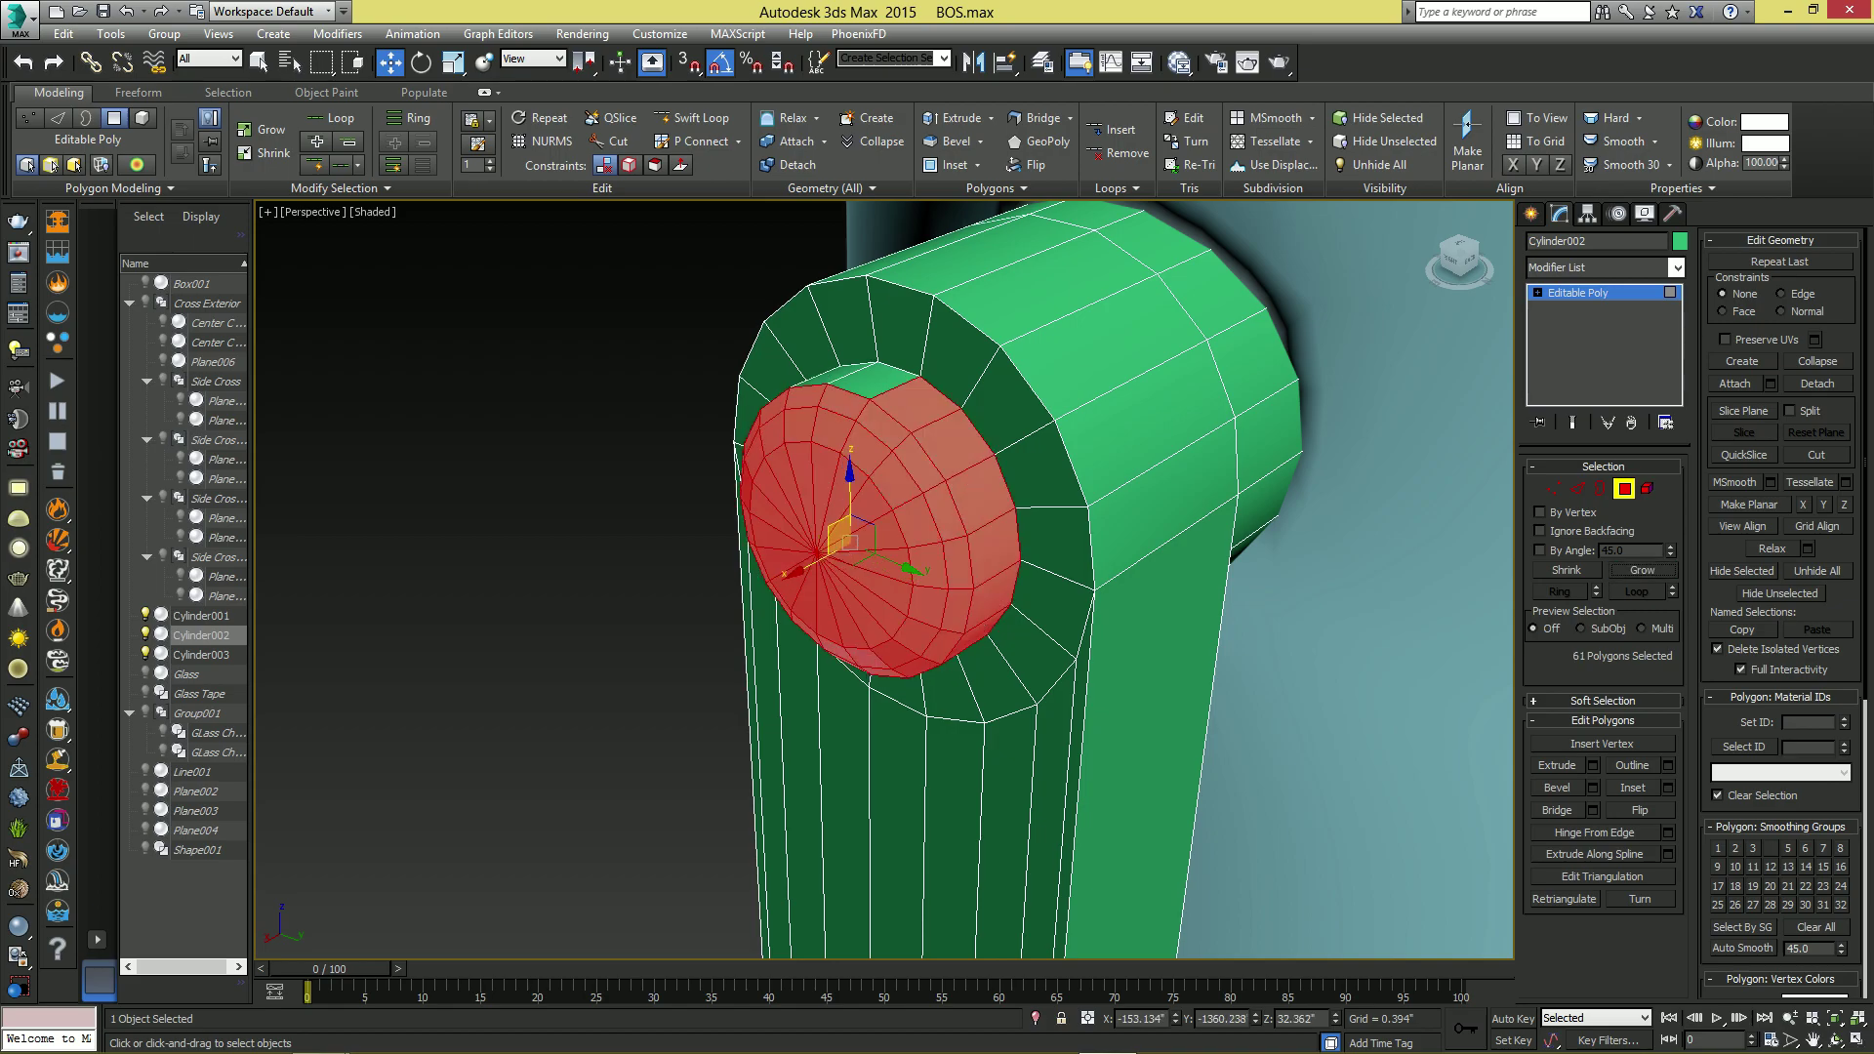
{"action": "left_click", "coordinate": [1642, 570]}
- Remove the surrounding arm faces from the selection so that only the pin's polygons stay selected
{"action": "middle_click_drag", "start_coordinate": [859, 674], "coordinate": [942, 683], "text": "alt"}
{"action": "left_click", "coordinate": [939, 689], "text": "alt"}
{"action": "left_click", "coordinate": [995, 666], "text": "alt"}
{"action": "left_click", "coordinate": [1033, 625], "text": "alt"}
{"action": "left_click", "coordinate": [1058, 576], "text": "alt"}
{"action": "left_click", "coordinate": [1059, 504], "text": "alt"}
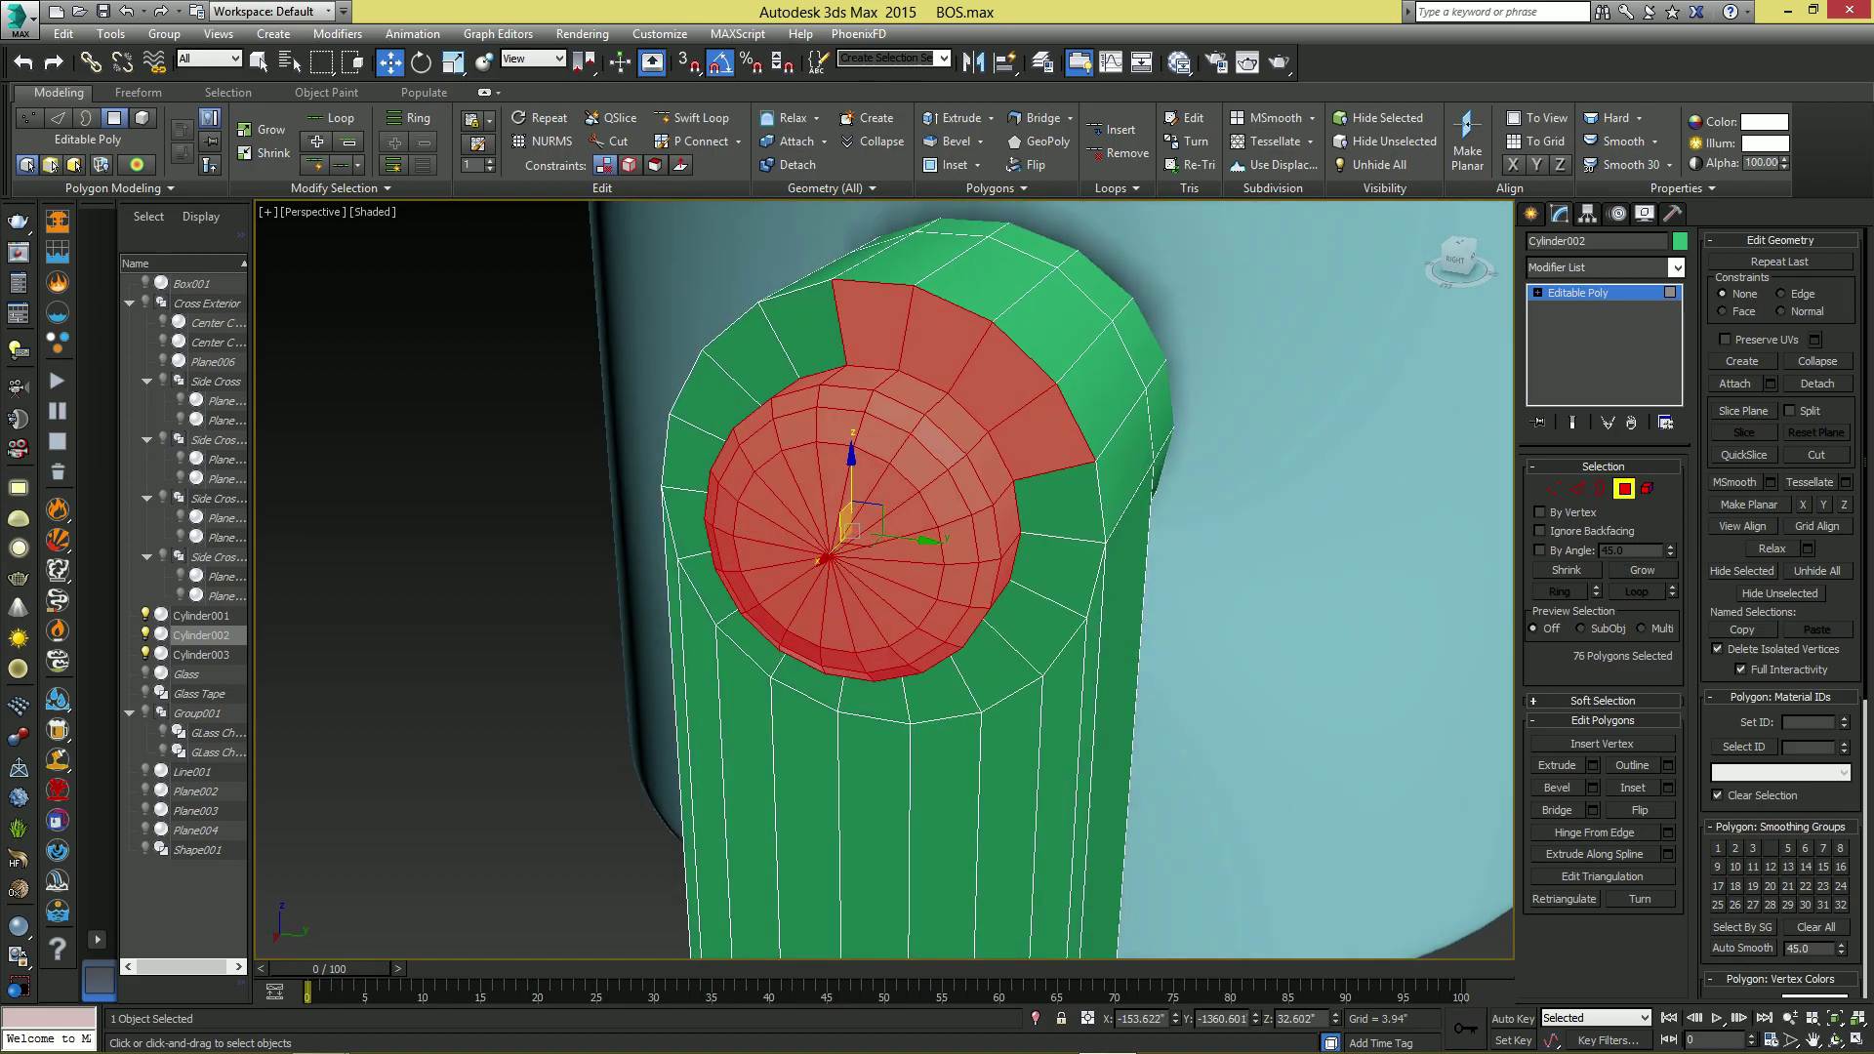
{"action": "left_click", "coordinate": [1038, 439], "text": "alt"}
{"action": "left_click", "coordinate": [996, 383], "text": "alt"}
{"action": "left_click", "coordinate": [873, 326], "text": "alt"}
{"action": "left_click", "coordinate": [938, 344], "text": "alt"}
- Detach the selected pin polygons to a separate element within the bracket
{"action": "middle_click_drag", "start_coordinate": [927, 429], "coordinate": [849, 449], "text": "alt"}
{"action": "scroll", "coordinate": [859, 430], "scroll_direction": "down", "scroll_amount": 2}
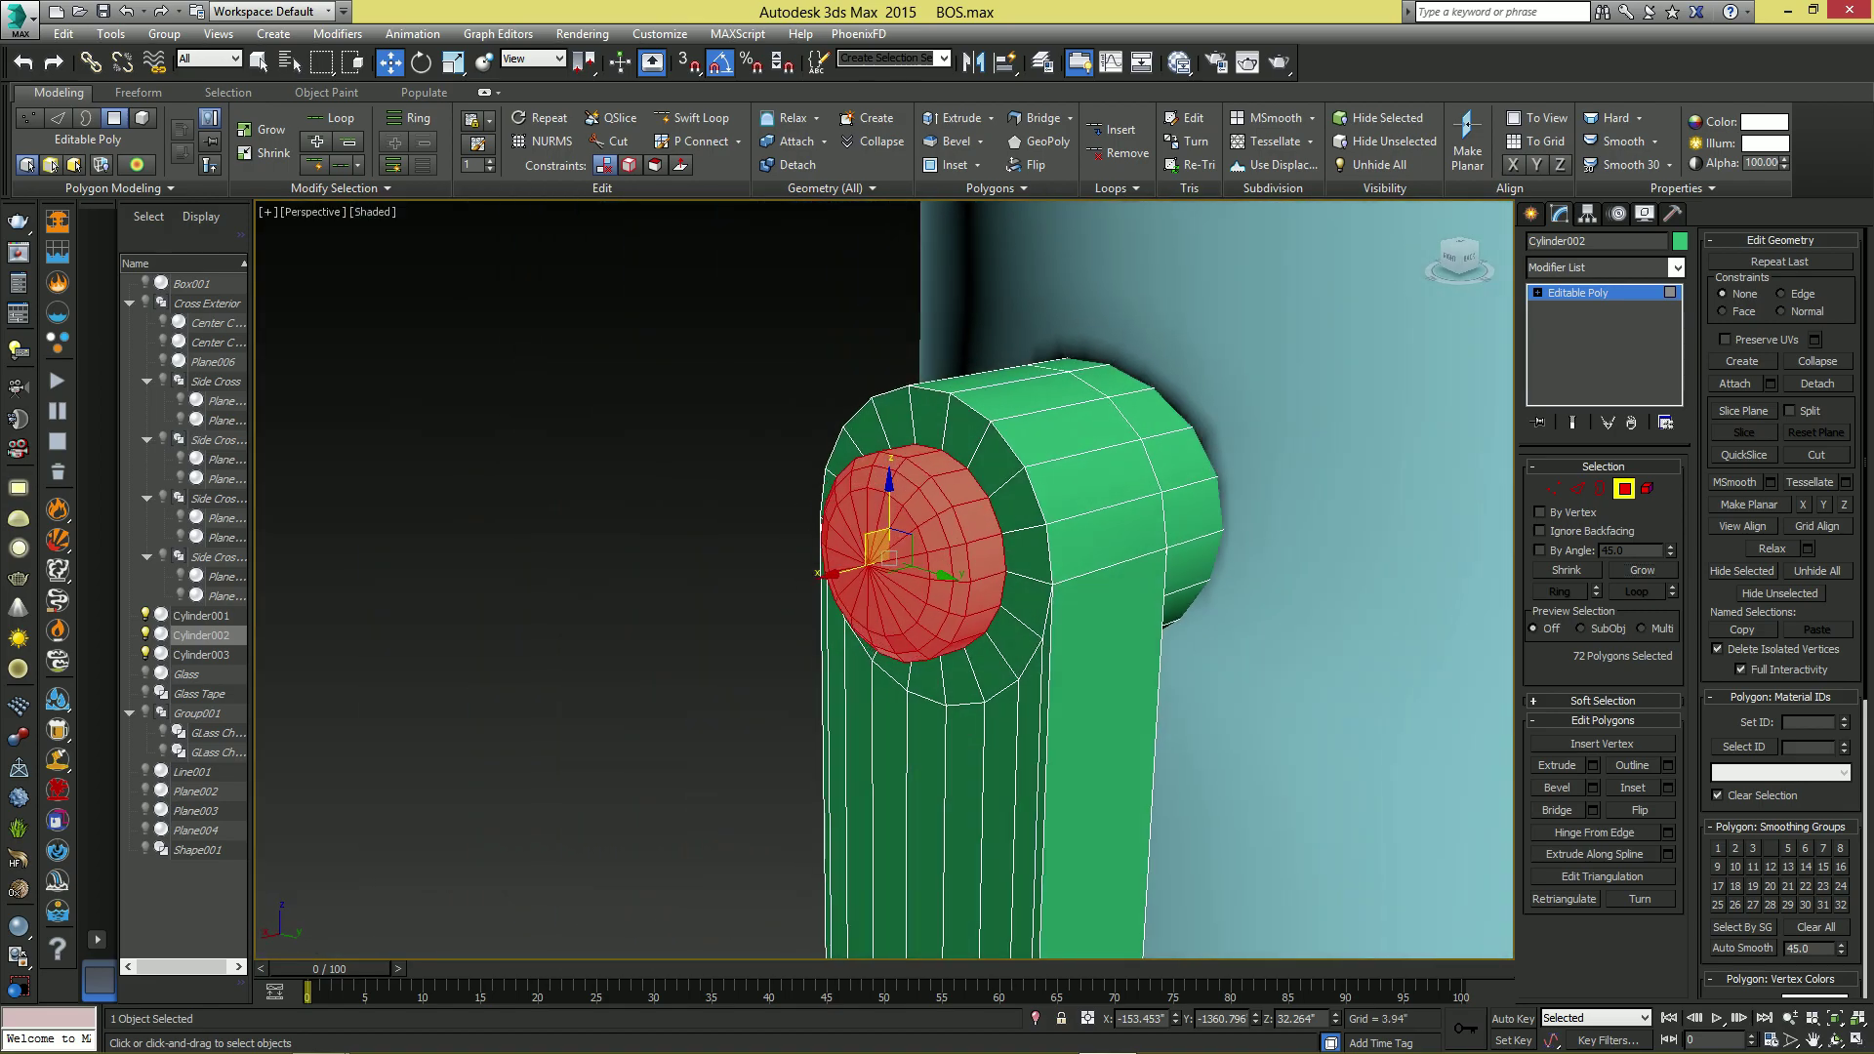
{"action": "left_click", "coordinate": [1817, 383]}
{"action": "left_click", "coordinate": [826, 557]}
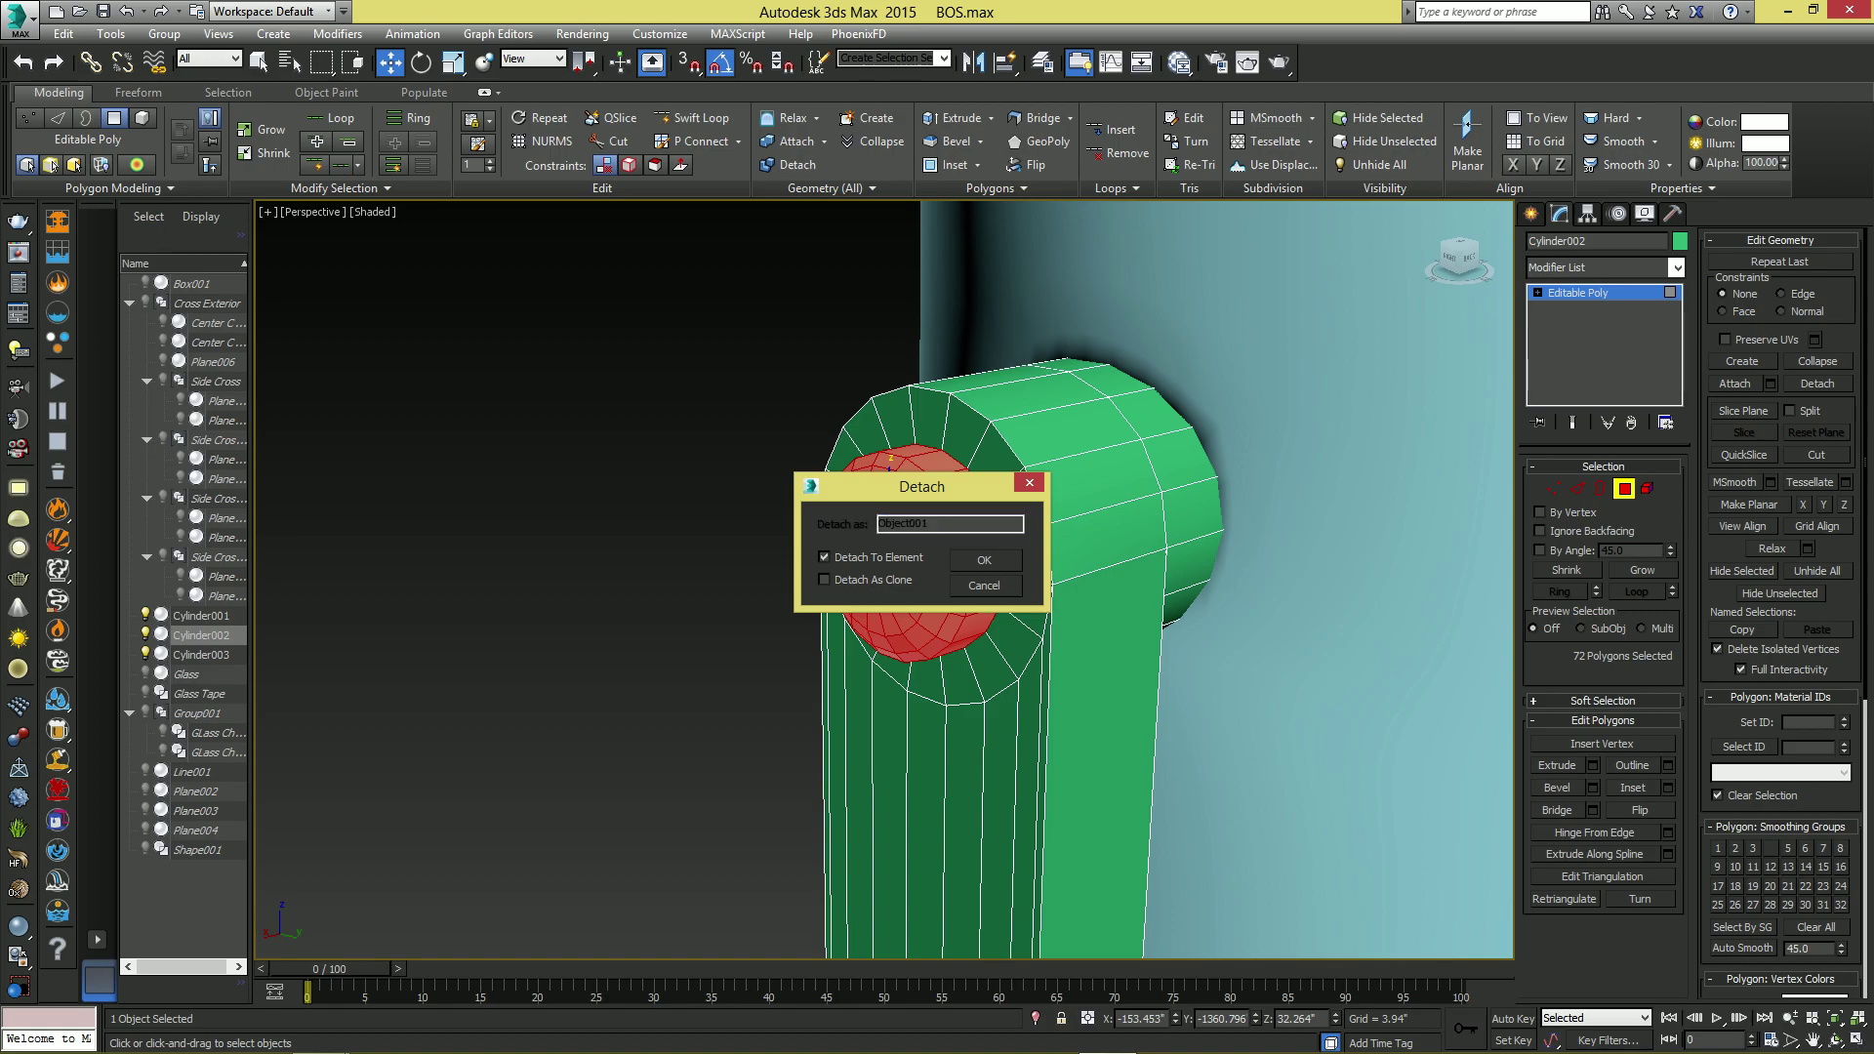
{"action": "left_click", "coordinate": [983, 558]}
{"action": "left_click", "coordinate": [1107, 537]}
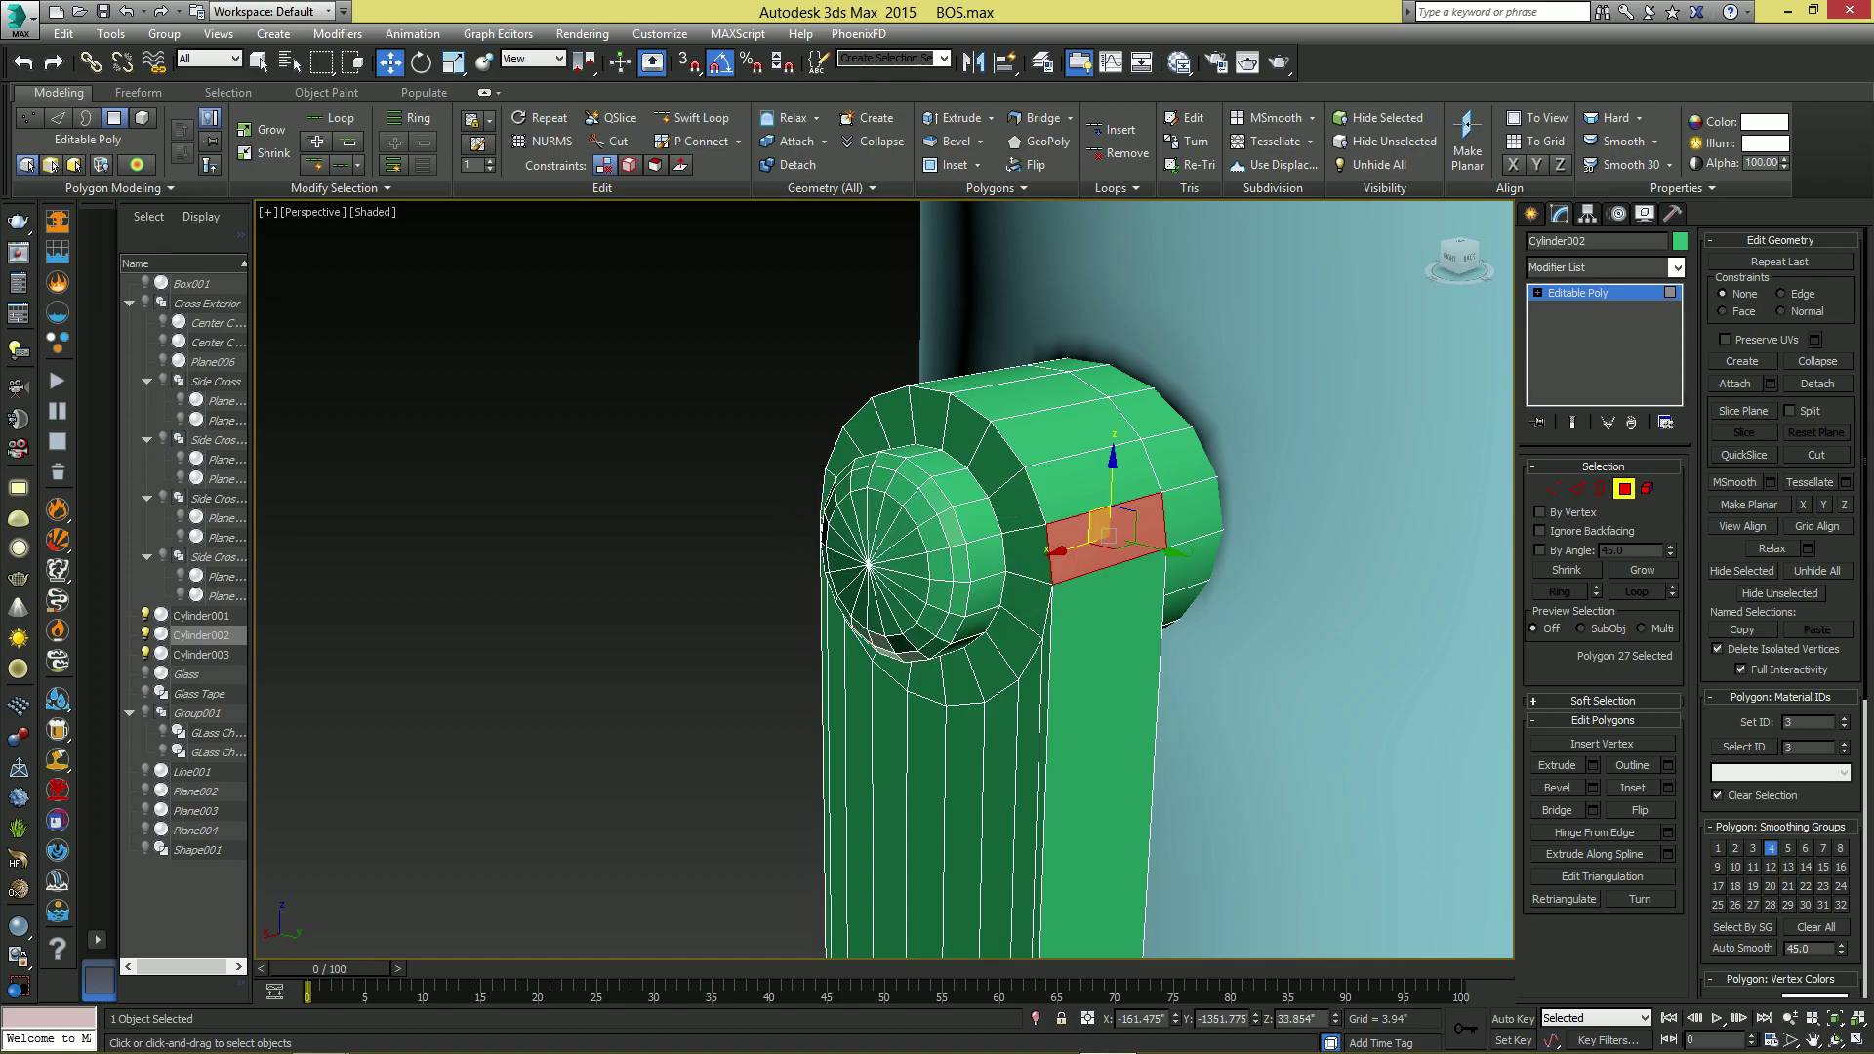
- Leave polygon editing on the bracket and add a Symmetry modifier to it
{"action": "middle_click_drag", "start_coordinate": [1107, 537], "coordinate": [1113, 606], "text": "alt"}
{"action": "left_click", "coordinate": [1098, 491], "text": "shift"}
{"action": "middle_click_drag", "start_coordinate": [1098, 491], "coordinate": [1025, 439]}
{"action": "scroll", "coordinate": [868, 459], "scroll_direction": "down", "scroll_amount": 3}
{"action": "scroll", "coordinate": [1025, 439], "scroll_direction": "down", "scroll_amount": 3}
{"action": "middle_click_drag", "start_coordinate": [1025, 439], "coordinate": [908, 464], "text": "alt"}
{"action": "middle_click_drag", "start_coordinate": [1025, 517], "coordinate": [903, 487]}
{"action": "left_click", "coordinate": [1624, 488]}
{"action": "left_click", "coordinate": [1579, 293]}
{"action": "left_click", "coordinate": [1677, 267]}
{"action": "type", "text": "sy"}
{"action": "key", "text": "Return"}
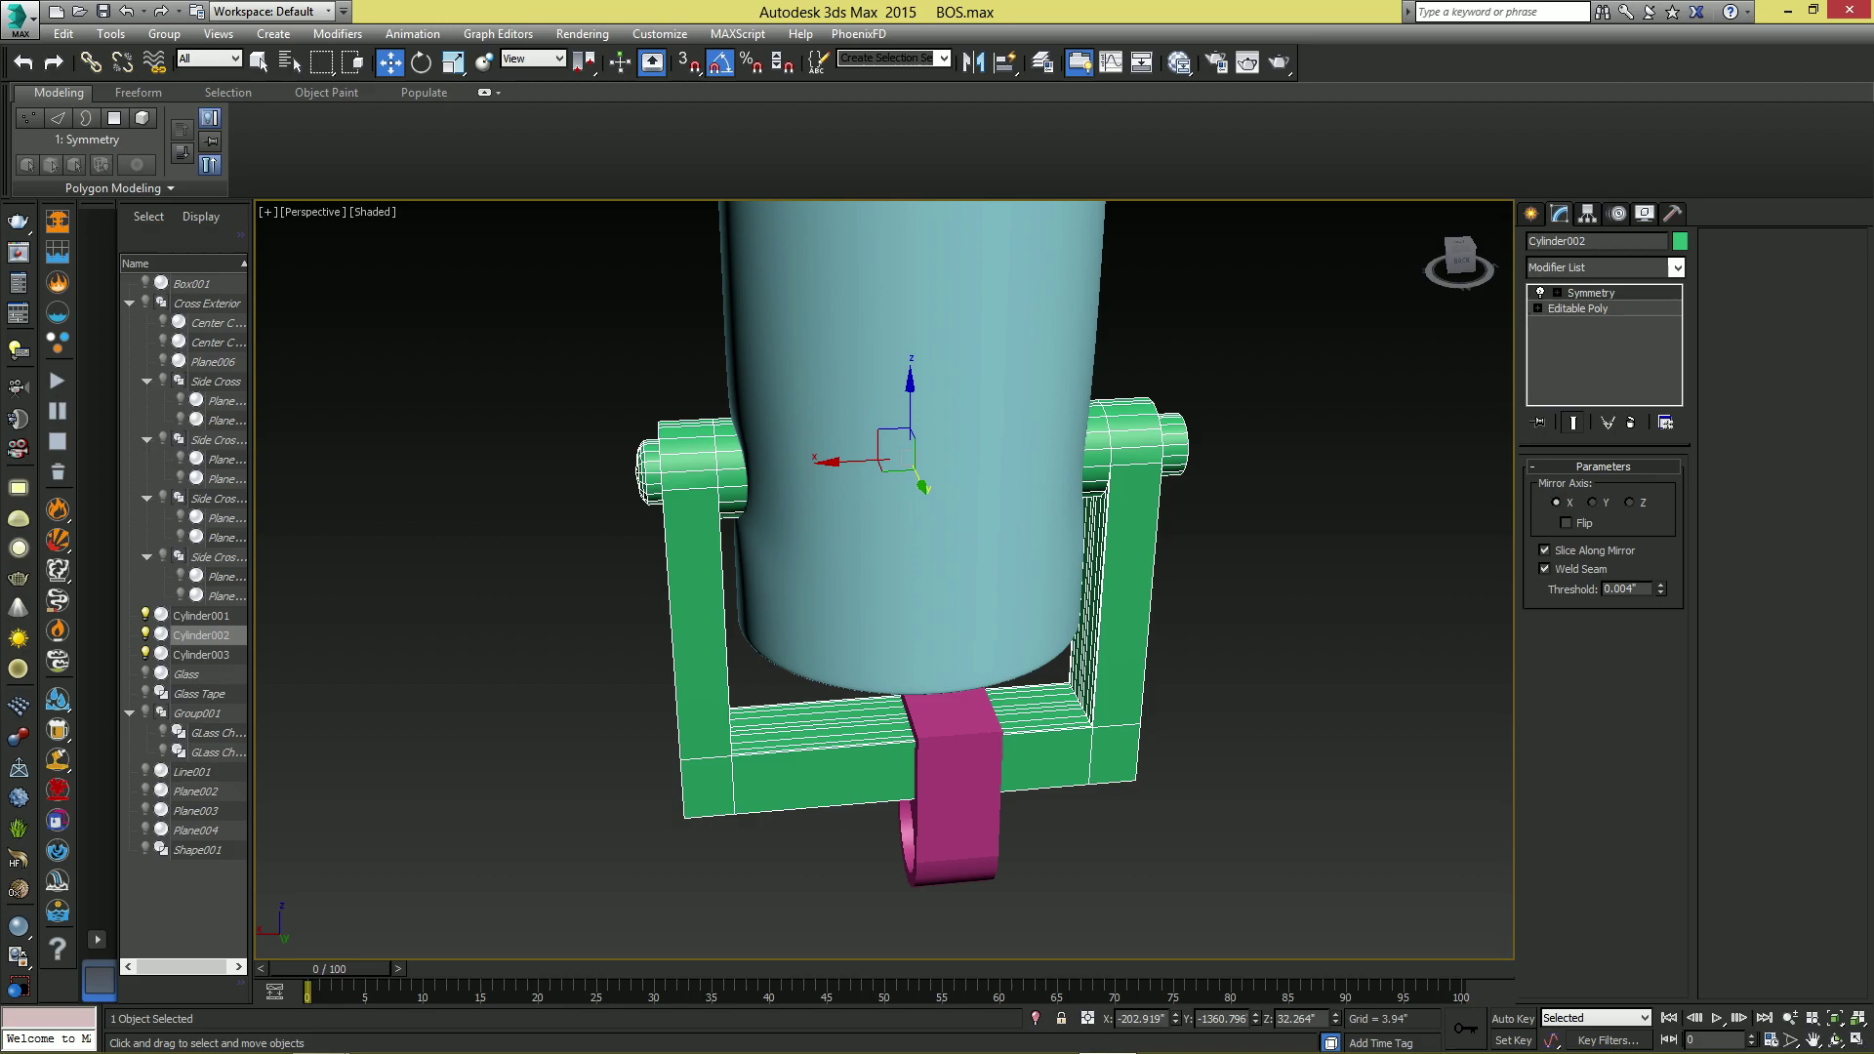
- Set the Symmetry mirror axis to Z with Flip enabled, so the rounded pin is copied to the opposite arm
{"action": "left_click", "coordinate": [1593, 503]}
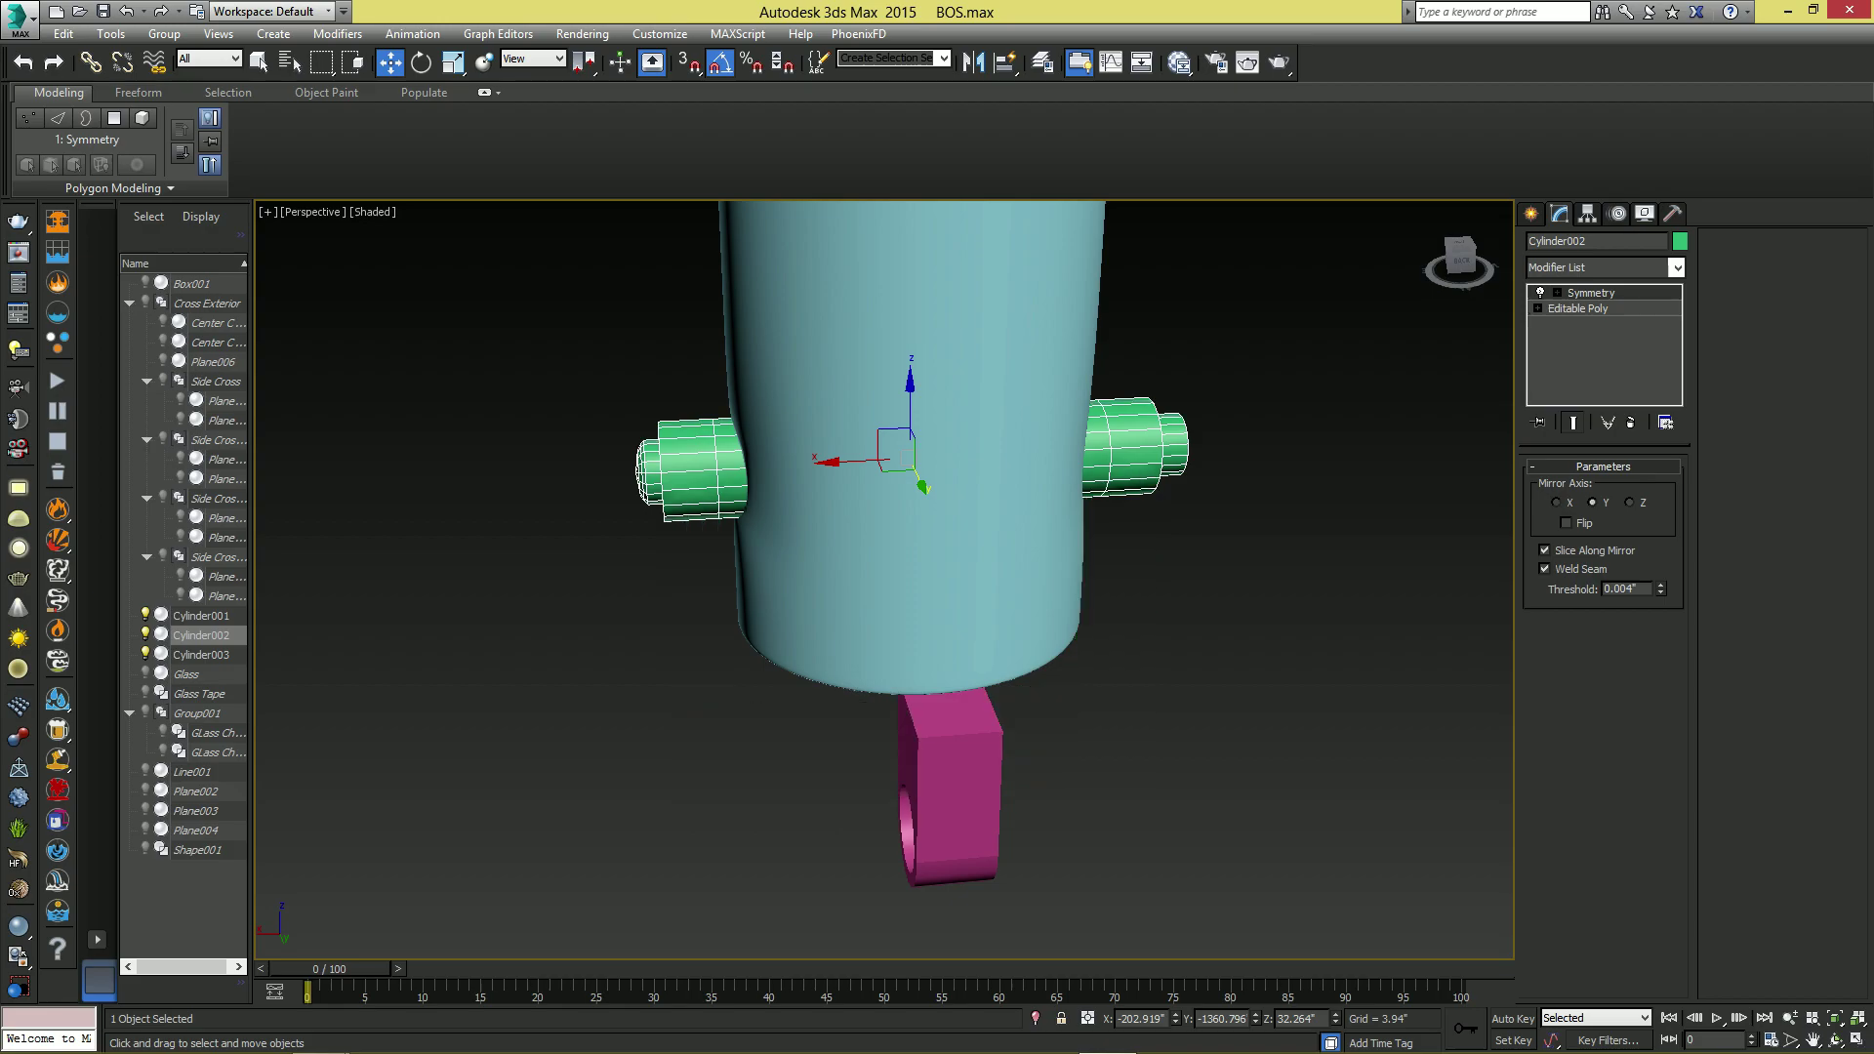
{"action": "left_click", "coordinate": [1566, 523]}
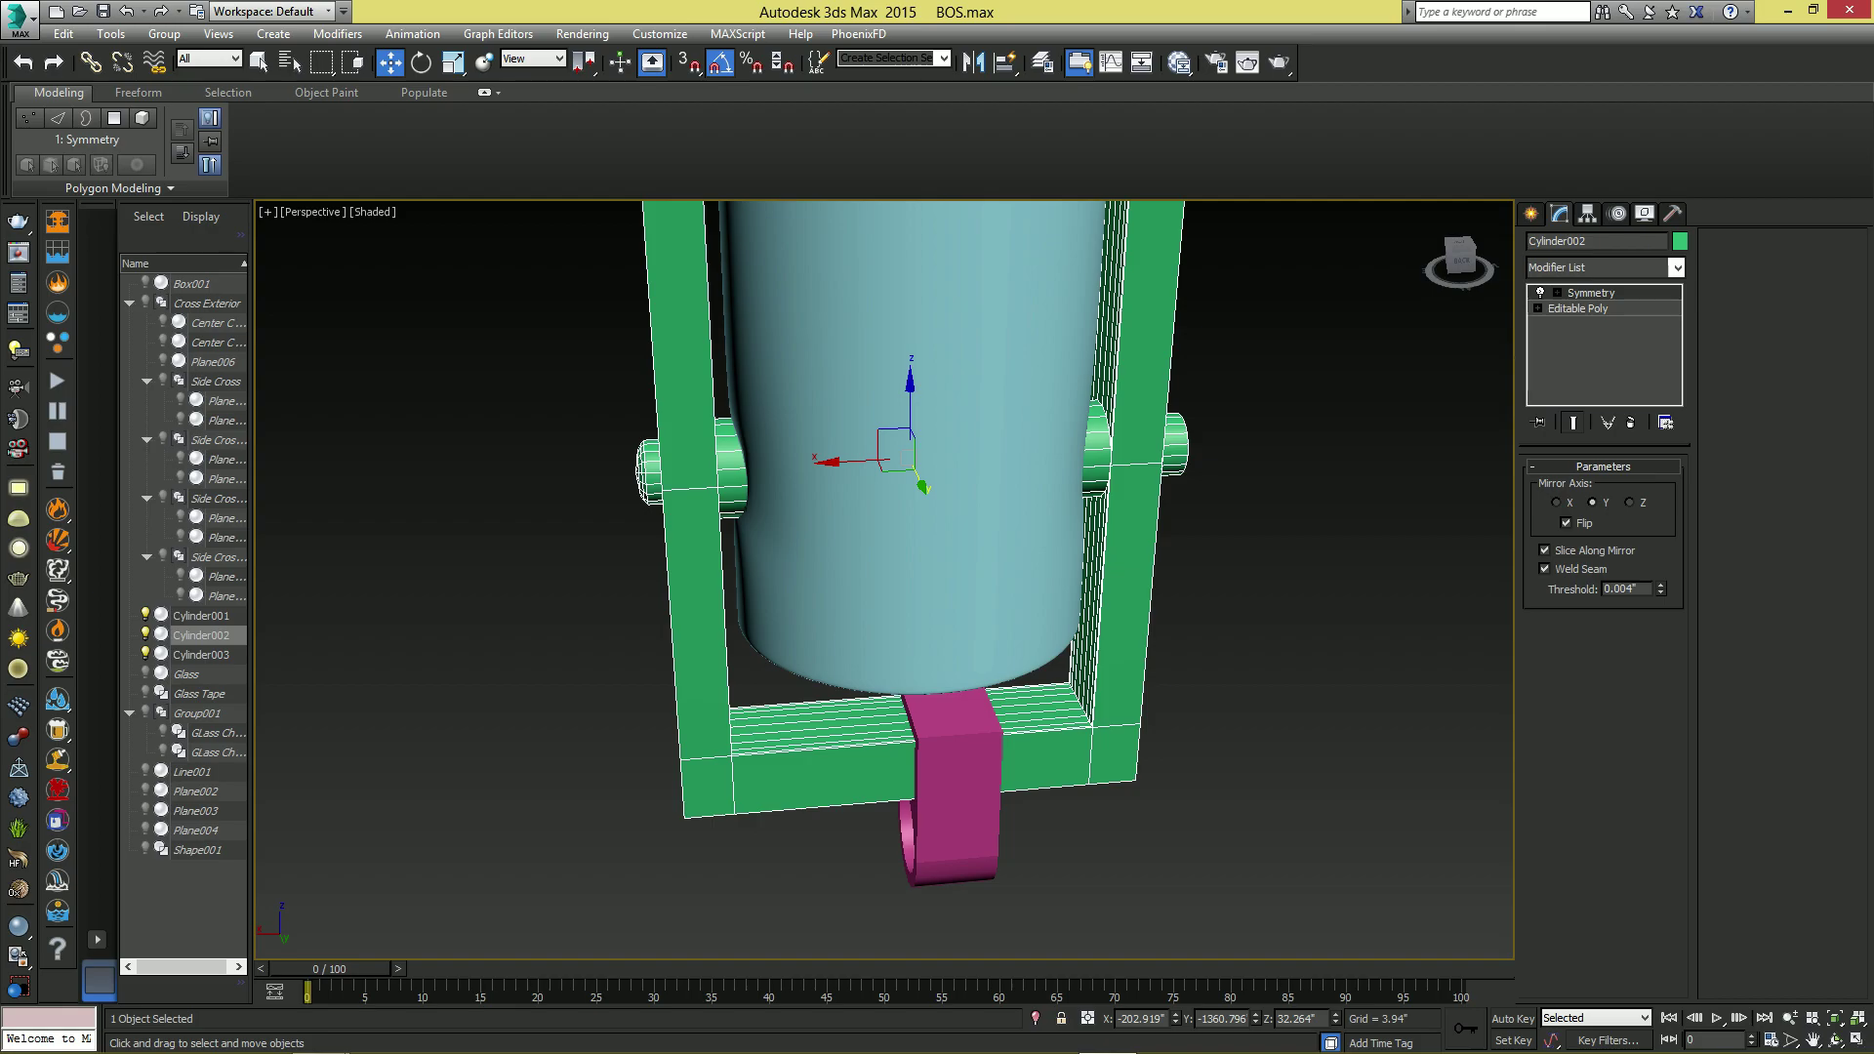
{"action": "left_click", "coordinate": [1629, 502]}
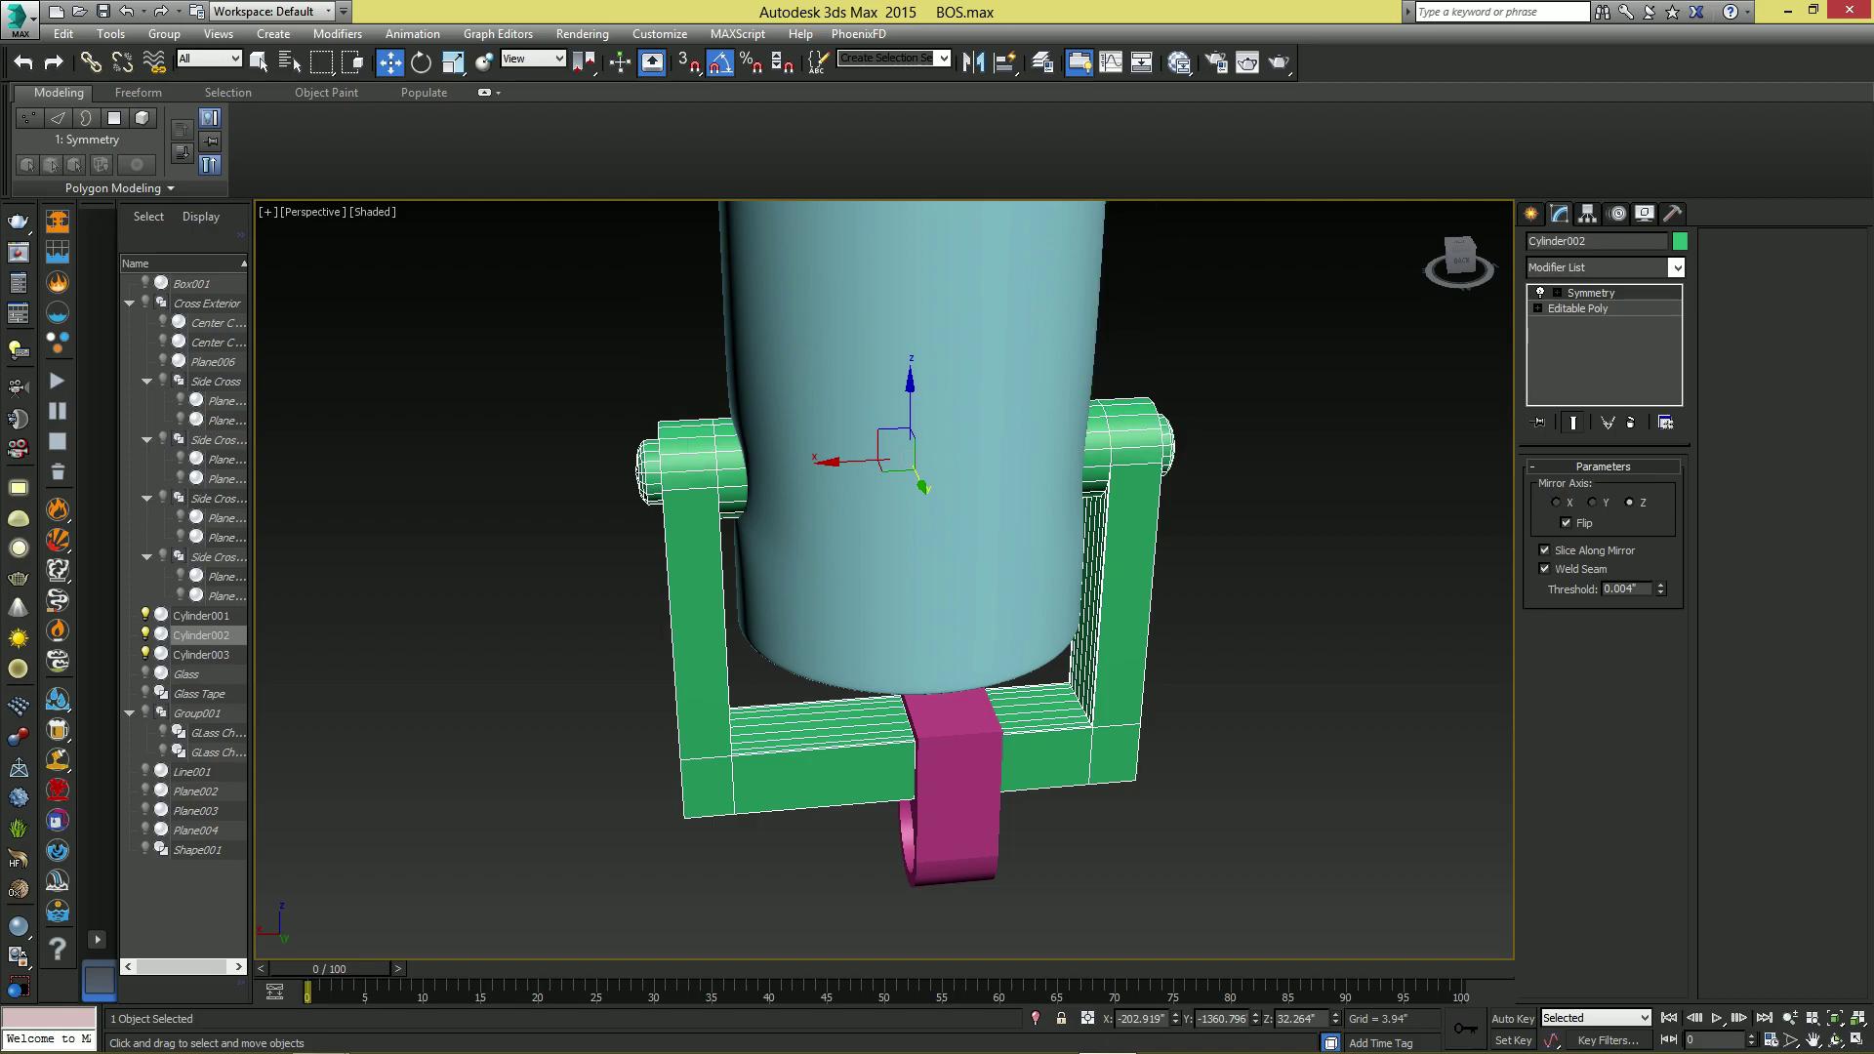
- Return to the bracket's Editable Poly level and select all of its edges
{"action": "middle_click_drag", "start_coordinate": [884, 585], "coordinate": [937, 508], "text": "alt"}
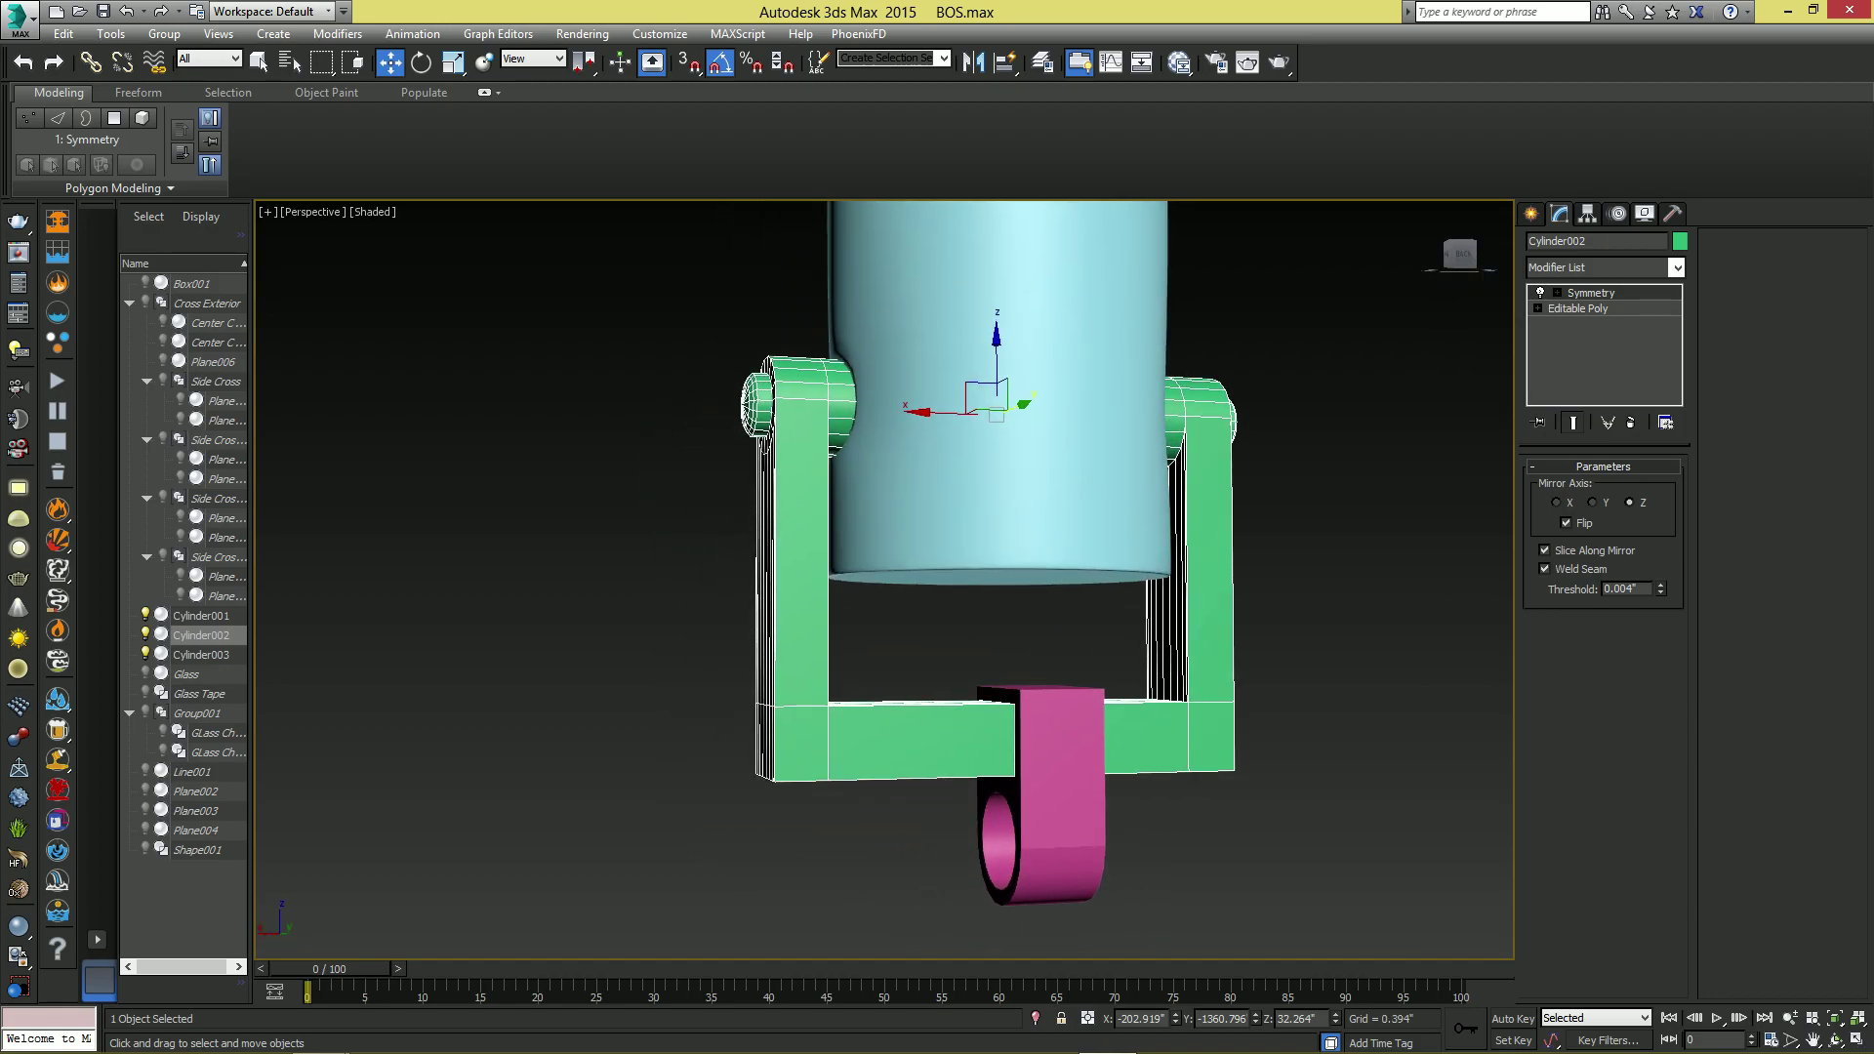
{"action": "middle_click_drag", "start_coordinate": [937, 507], "coordinate": [1069, 600], "text": "alt"}
{"action": "scroll", "coordinate": [952, 624], "scroll_direction": "up", "scroll_amount": 2}
{"action": "scroll", "coordinate": [1069, 601], "scroll_direction": "up", "scroll_amount": 2}
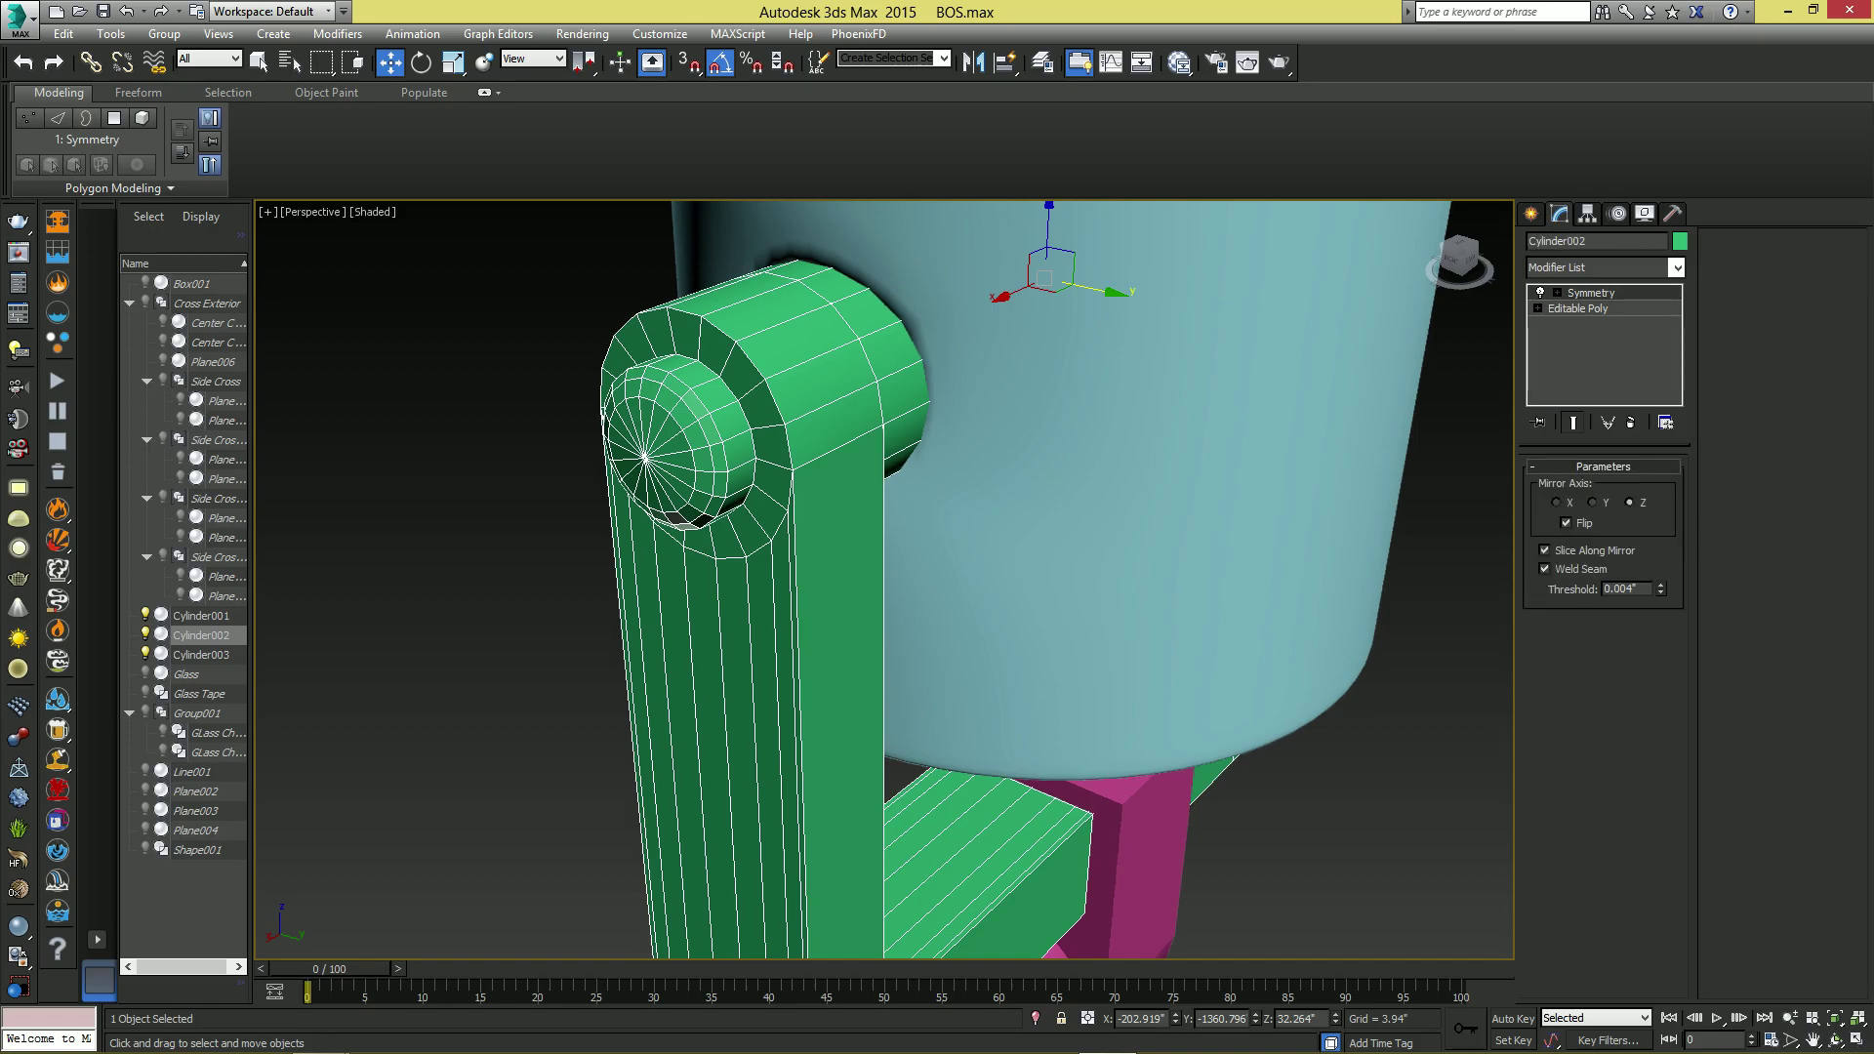
{"action": "left_click", "coordinate": [1578, 309]}
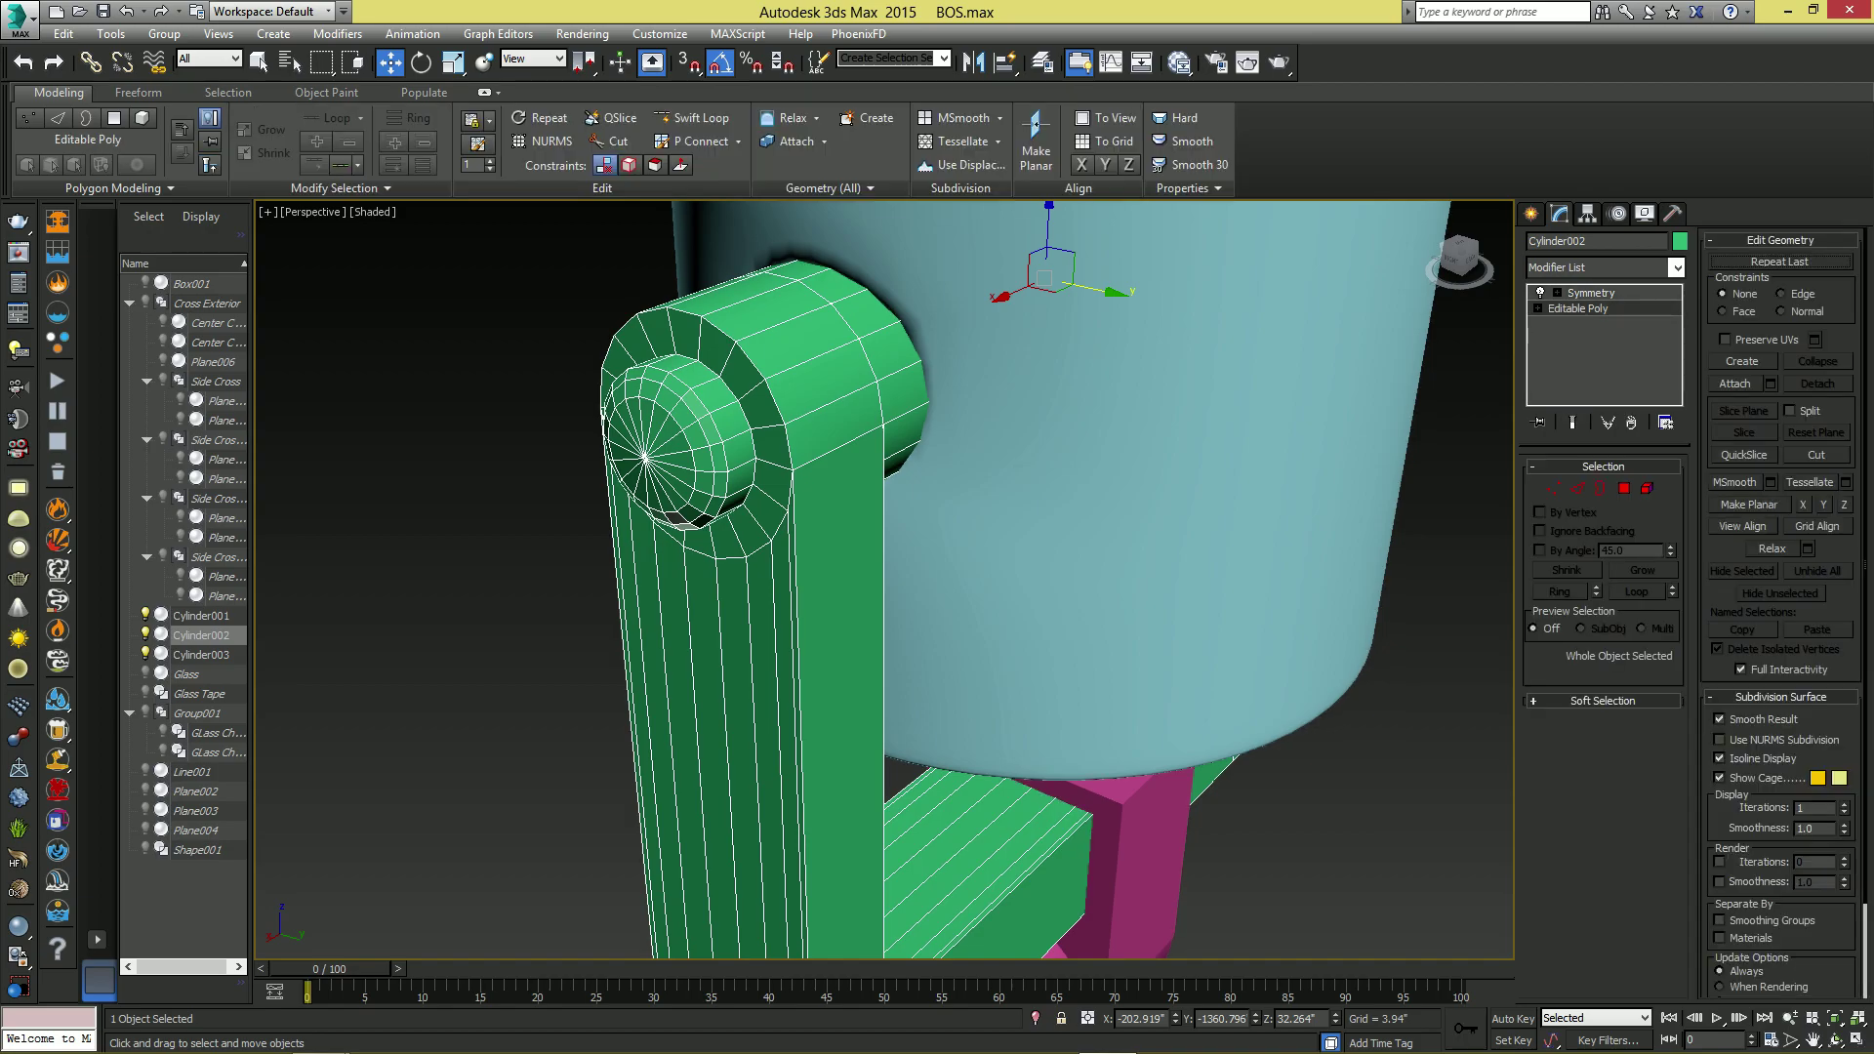
{"action": "key", "text": "2"}
{"action": "double_click", "coordinate": [776, 402]}
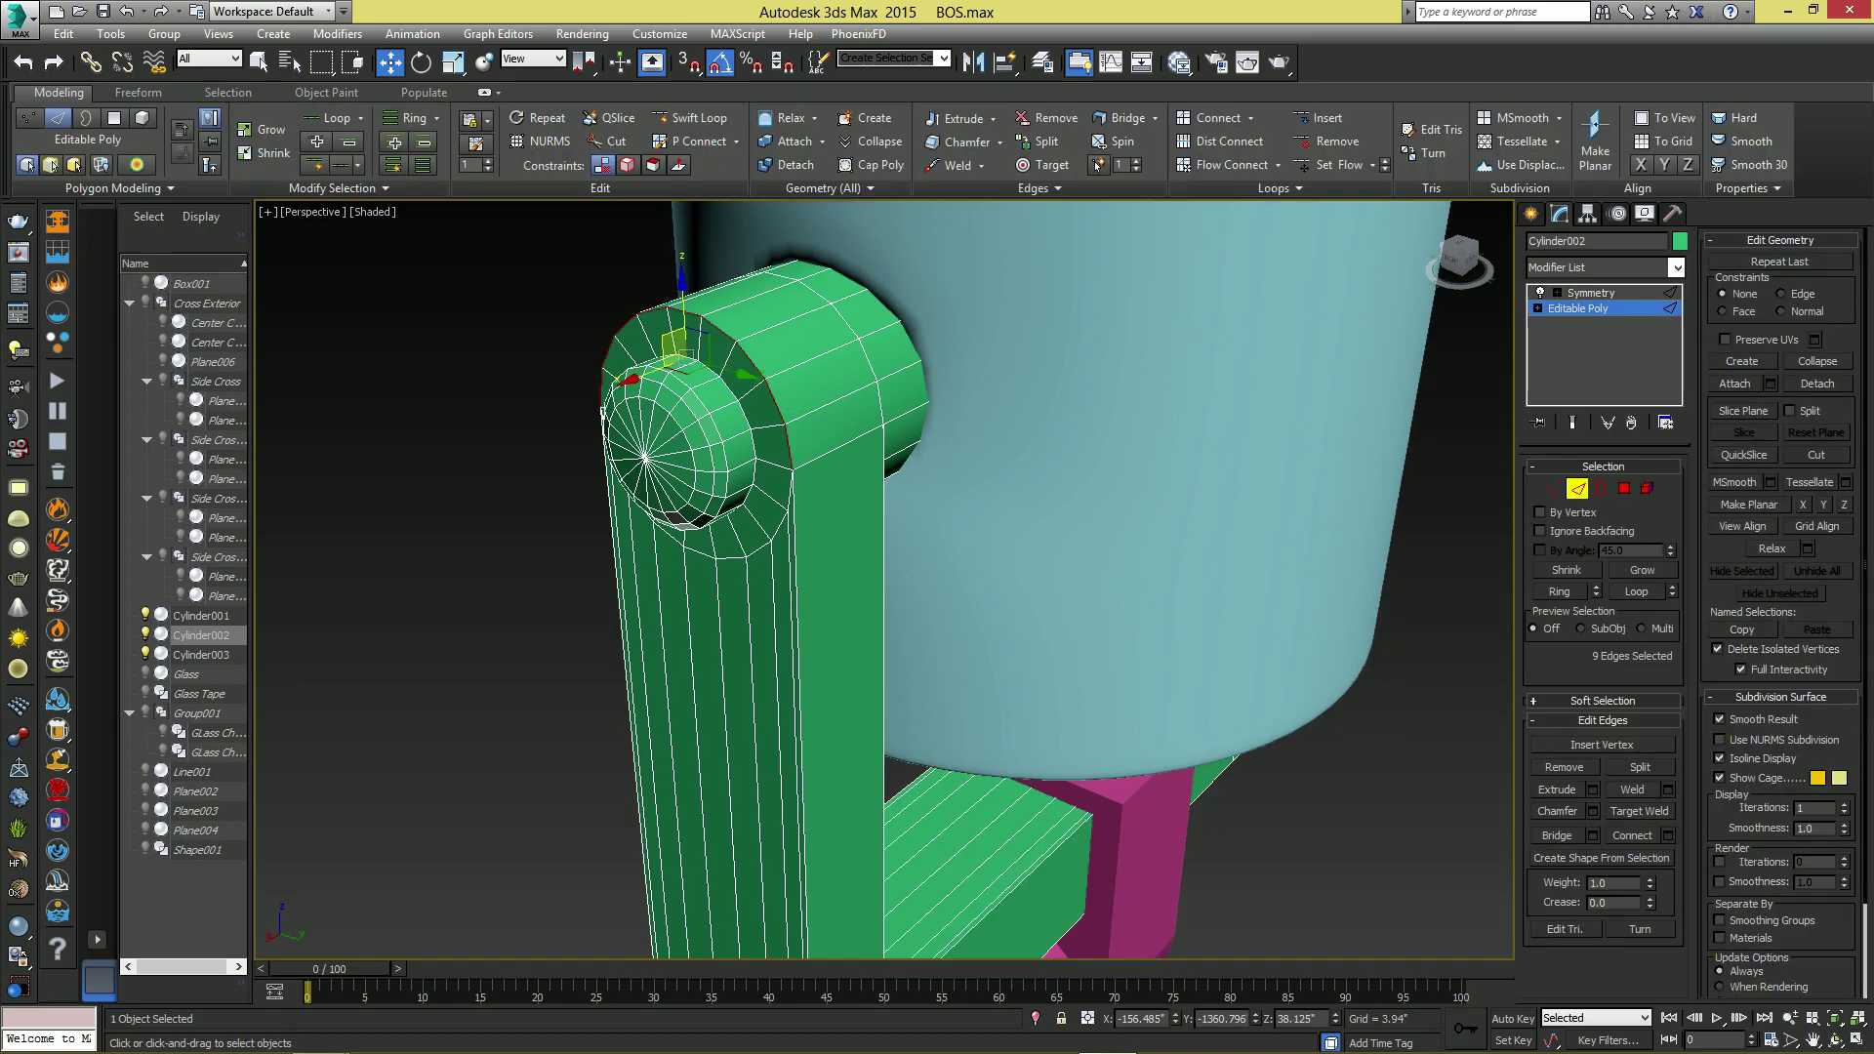
{"action": "key", "text": "ctrl+a"}
- Start a chamfer on the bracket's selected edges and set its type to Quad Chamfer
{"action": "right_click", "coordinate": [808, 498]}
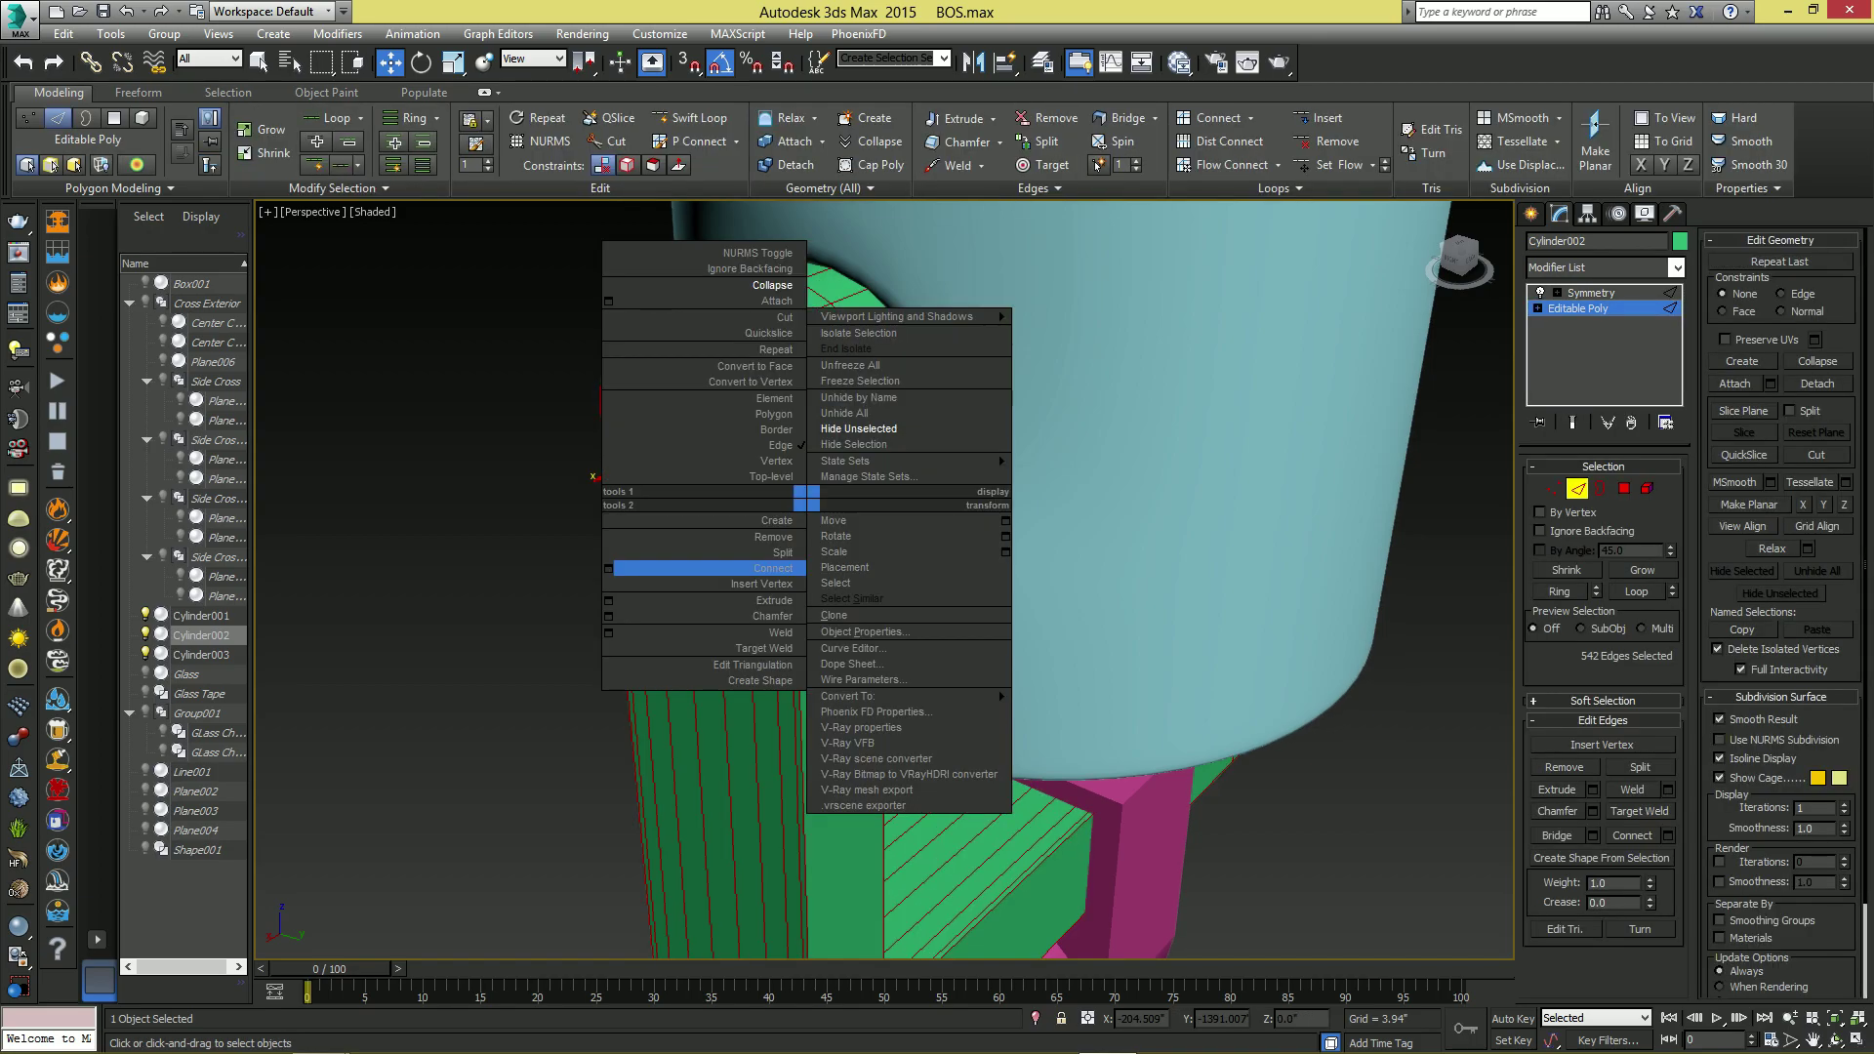
{"action": "left_click", "coordinate": [607, 616]}
{"action": "scroll", "coordinate": [803, 499], "scroll_direction": "up", "scroll_amount": 8}
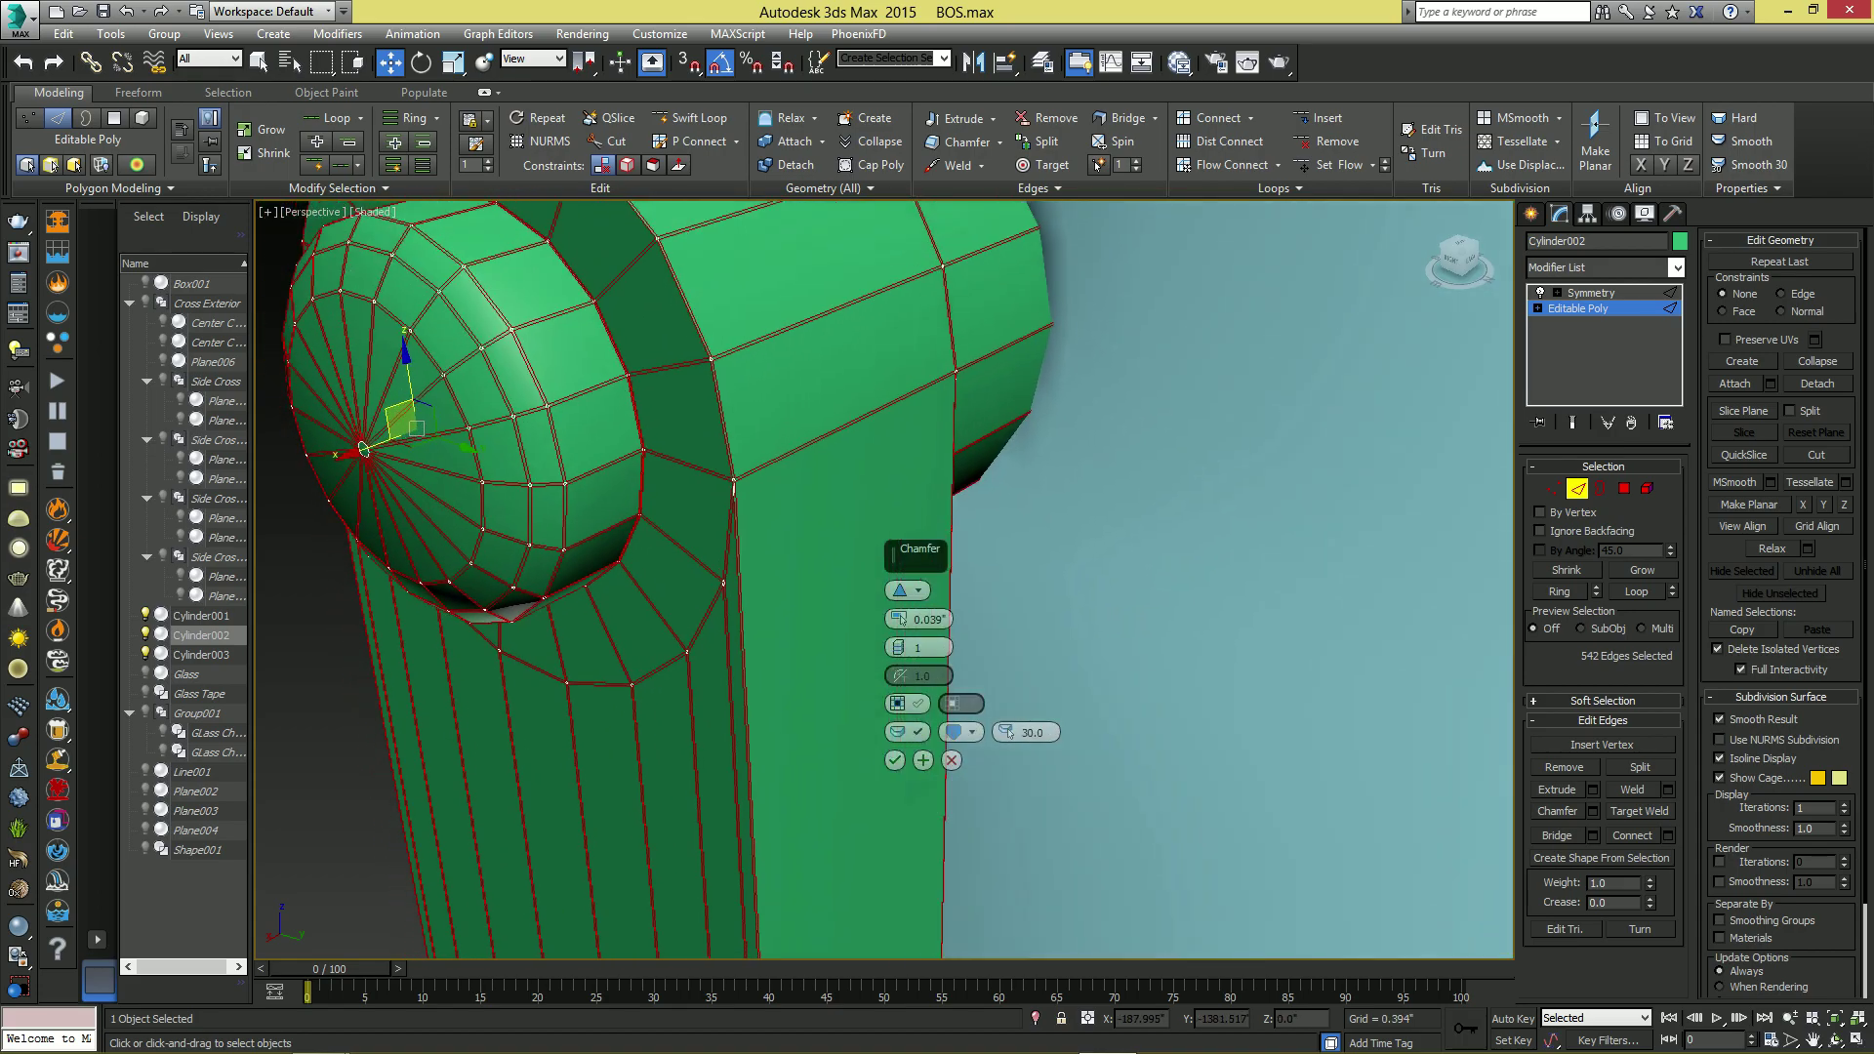
{"action": "left_click", "coordinate": [916, 591]}
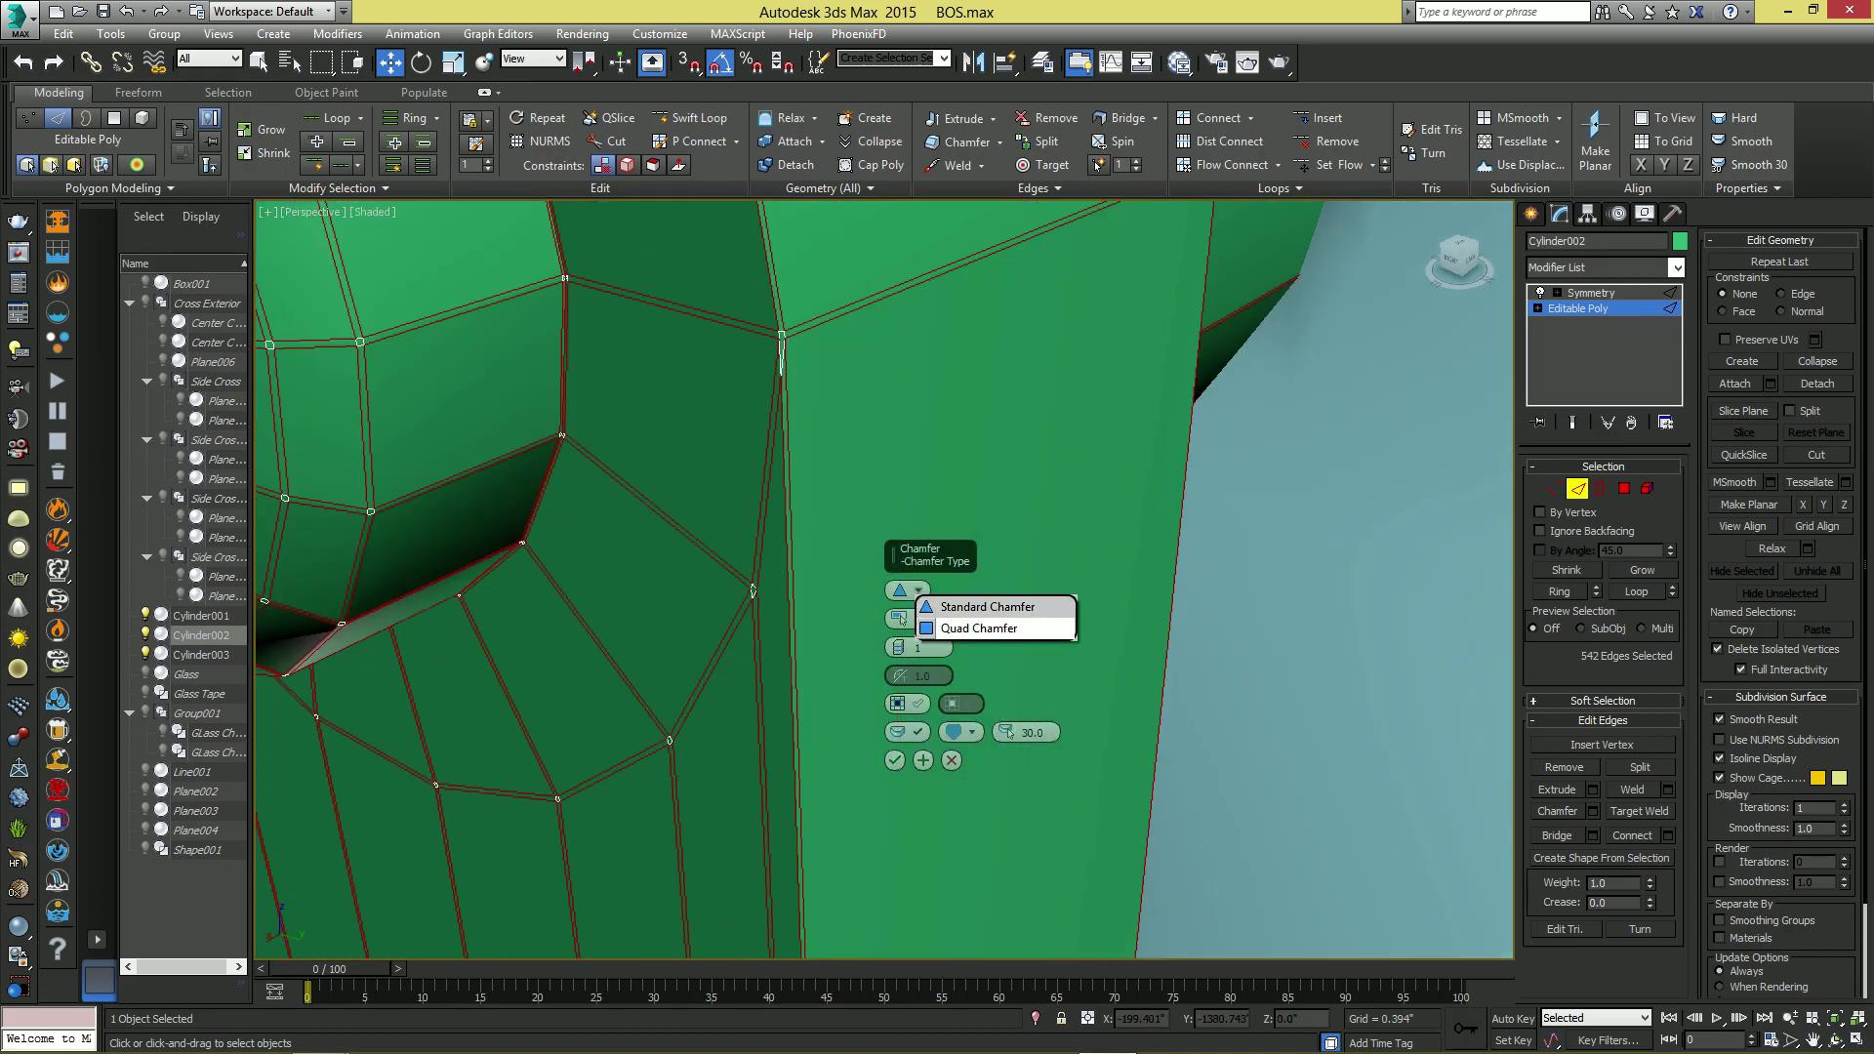
{"action": "left_click", "coordinate": [962, 627]}
{"action": "middle_click_drag", "start_coordinate": [868, 625], "coordinate": [871, 649], "text": "alt"}
{"action": "middle_click_drag", "start_coordinate": [847, 508], "coordinate": [864, 673]}
{"action": "scroll", "coordinate": [859, 663], "scroll_direction": "down", "scroll_amount": 5}
{"action": "middle_click_drag", "start_coordinate": [859, 595], "coordinate": [841, 720]}
- Set the bracket's chamfer amount to 0.272" with 3 segments, apply it, and leave edge editing
{"action": "left_click_drag", "start_coordinate": [899, 619], "coordinate": [899, 565]}
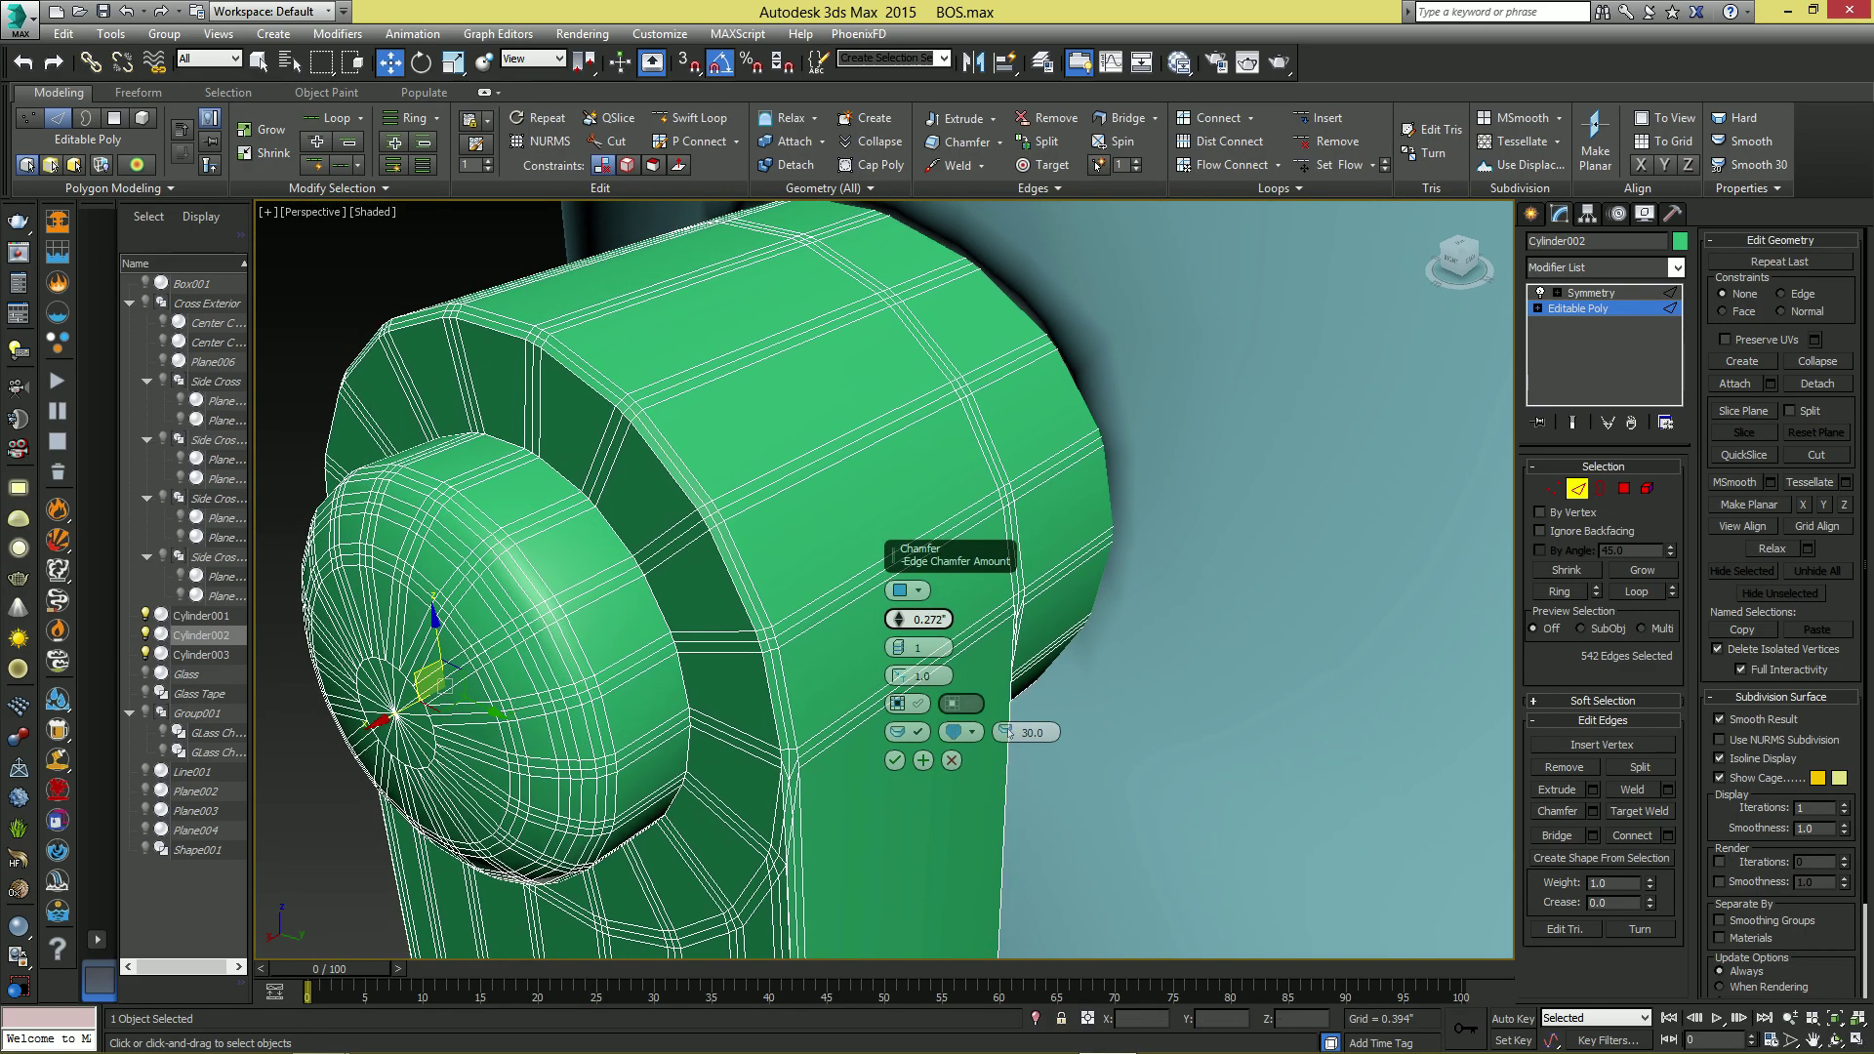
{"action": "left_click", "coordinate": [899, 644]}
{"action": "left_click", "coordinate": [899, 644]}
{"action": "left_click", "coordinate": [895, 761]}
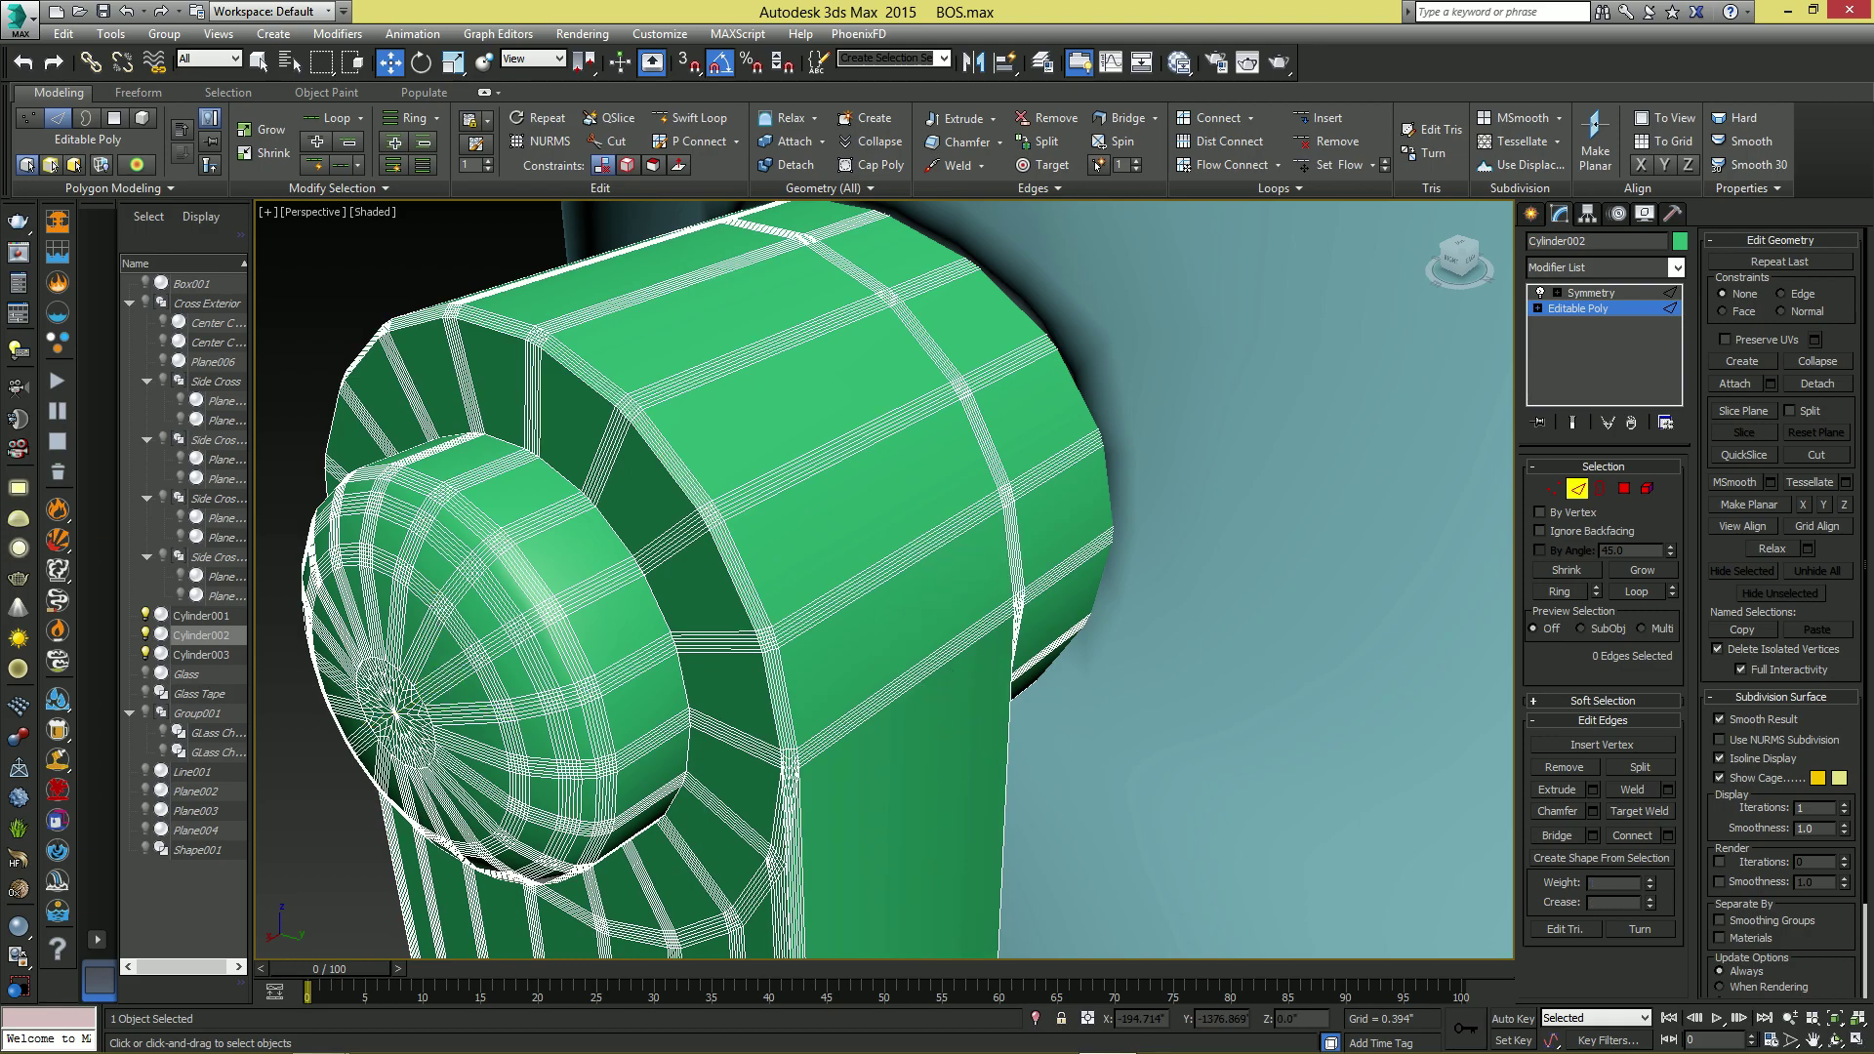
{"action": "scroll", "coordinate": [898, 760], "scroll_direction": "down", "scroll_amount": 5}
{"action": "scroll", "coordinate": [776, 710], "scroll_direction": "down", "scroll_amount": 3}
{"action": "key", "text": "2"}
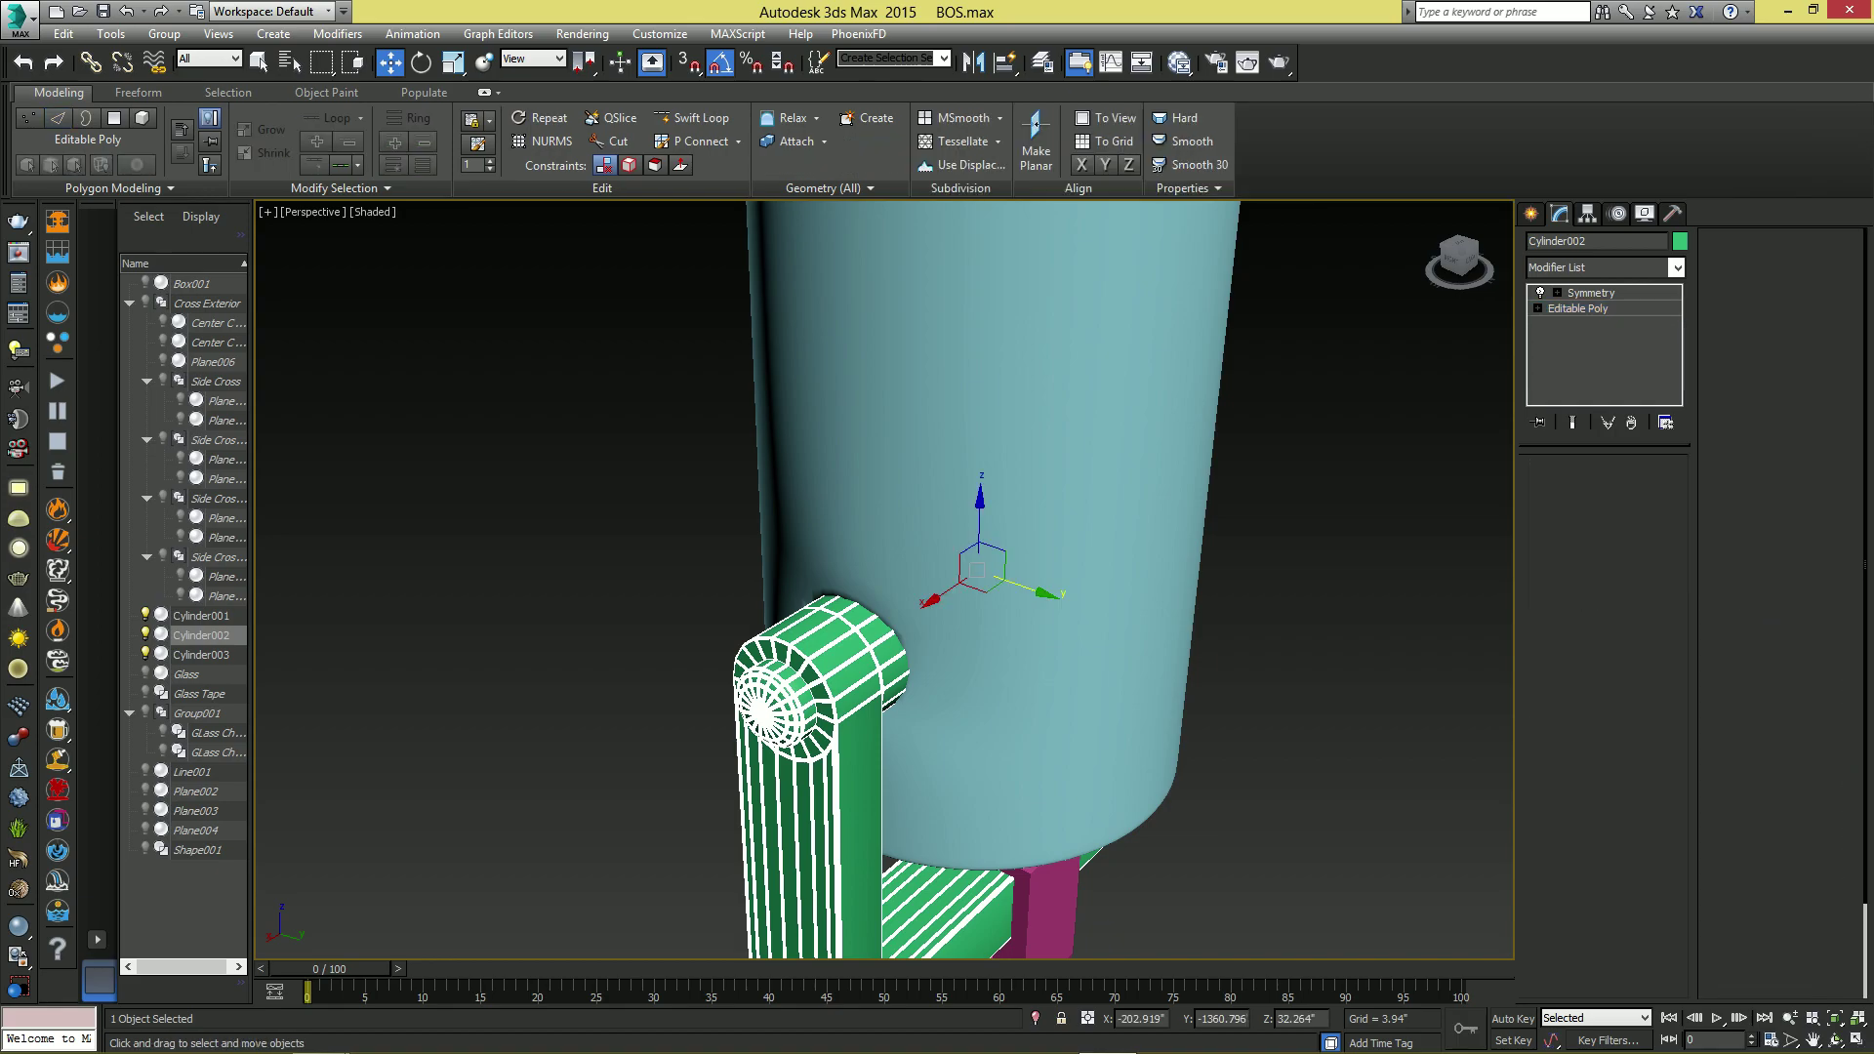
- Deselect the bracket and examine its chamfered arms and mirrored pins from the other side
{"action": "left_click", "coordinate": [1294, 554]}
{"action": "scroll", "coordinate": [1294, 553], "scroll_direction": "down", "scroll_amount": 4}
{"action": "middle_click_drag", "start_coordinate": [1201, 586], "coordinate": [771, 532], "text": "alt"}
{"action": "scroll", "coordinate": [911, 584], "scroll_direction": "up", "scroll_amount": 2}
{"action": "scroll", "coordinate": [777, 525], "scroll_direction": "up", "scroll_amount": 4}
{"action": "scroll", "coordinate": [771, 532], "scroll_direction": "down", "scroll_amount": 2}
{"action": "middle_click_drag", "start_coordinate": [1201, 625], "coordinate": [843, 556], "text": "alt"}
{"action": "scroll", "coordinate": [1044, 605], "scroll_direction": "down", "scroll_amount": 2}
{"action": "scroll", "coordinate": [957, 592], "scroll_direction": "down", "scroll_amount": 2}
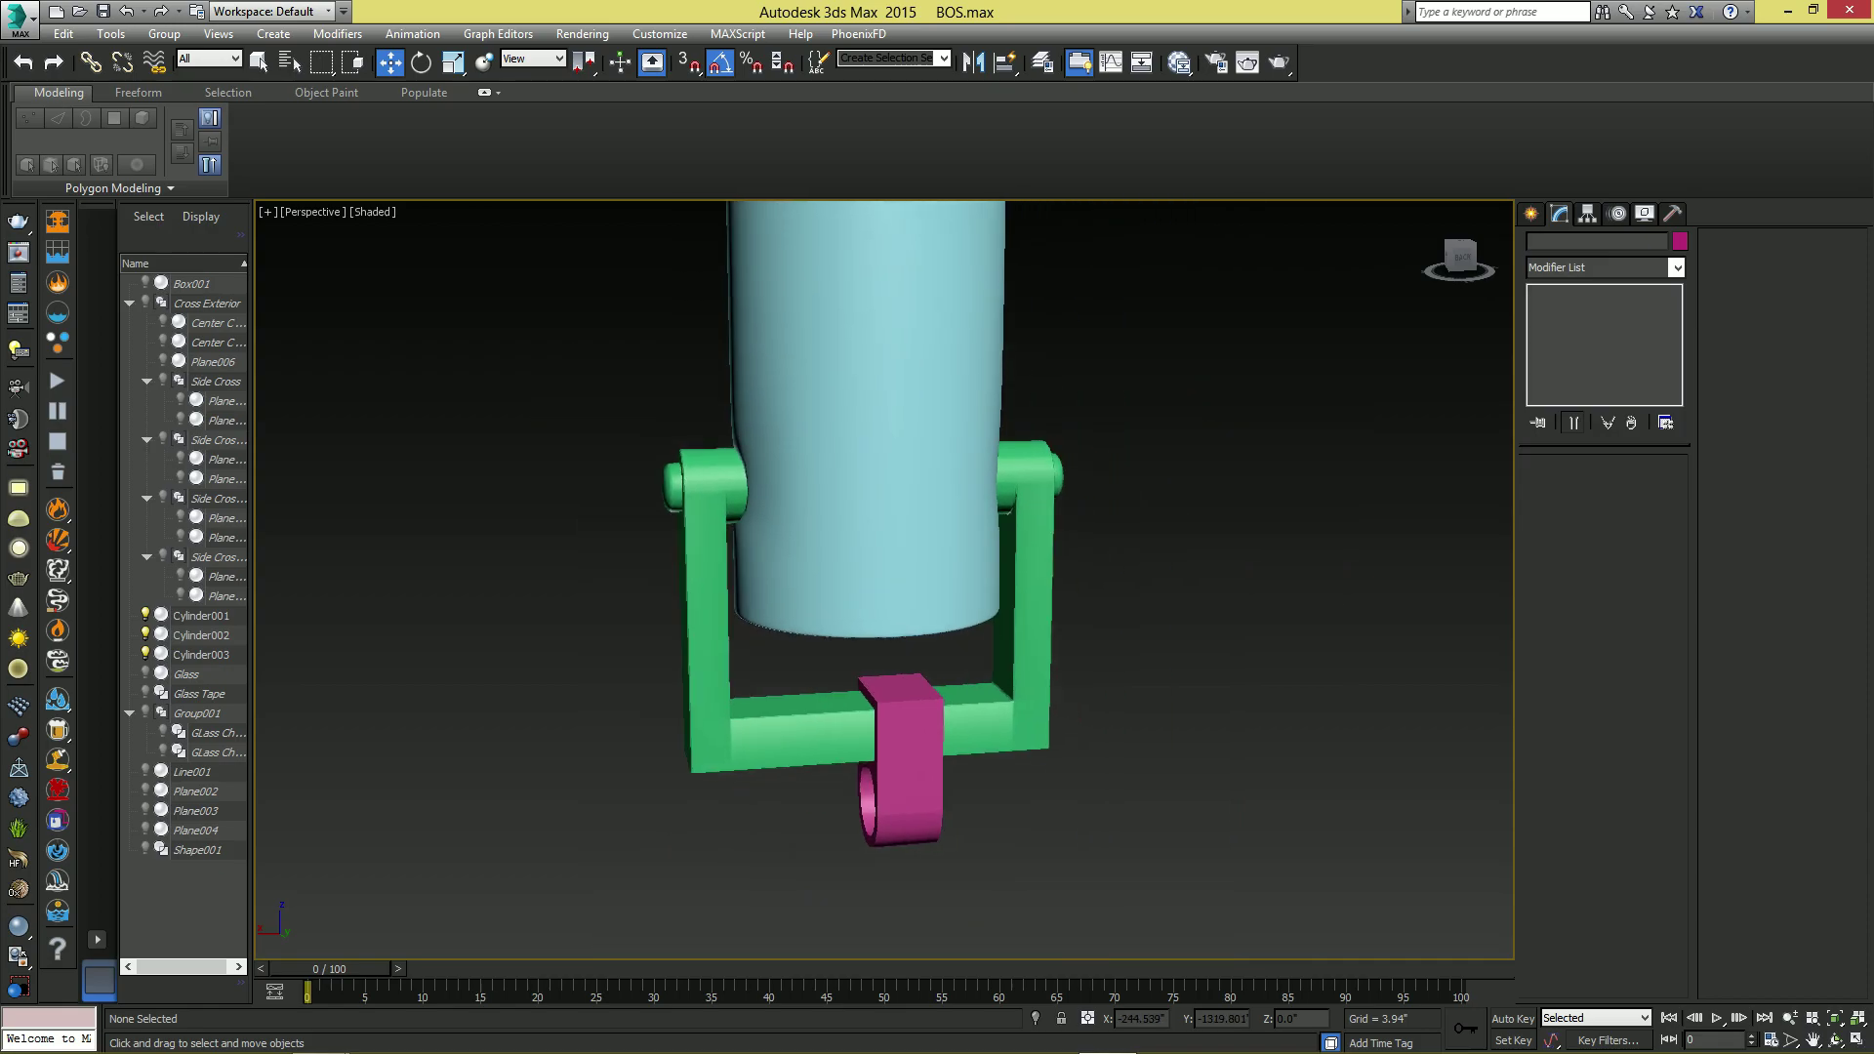
- Select the magenta clamp under the bracket and select all of its edges
{"action": "left_click", "coordinate": [910, 762]}
{"action": "key", "text": "z"}
{"action": "middle_click_drag", "start_coordinate": [910, 683], "coordinate": [1044, 607], "text": "alt"}
{"action": "scroll", "coordinate": [962, 649], "scroll_direction": "up", "scroll_amount": 3}
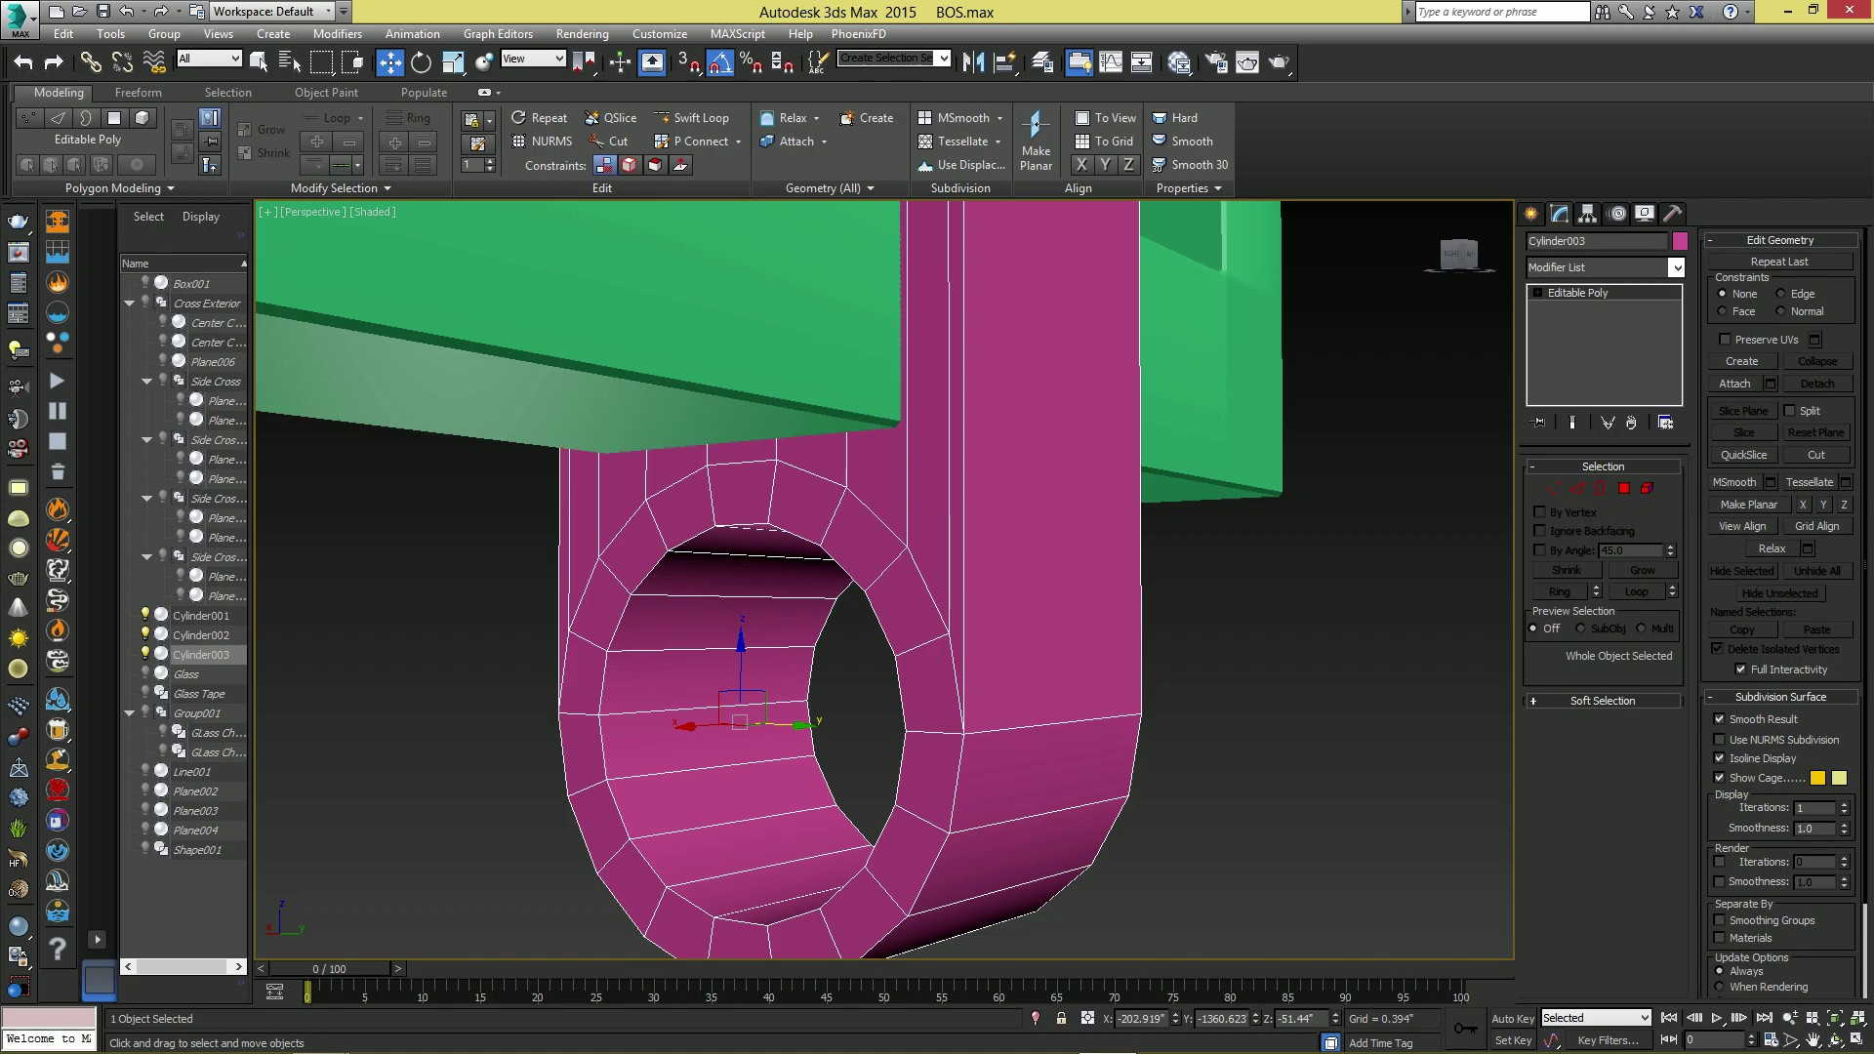
{"action": "key", "text": "2"}
{"action": "key", "text": "ctrl+a"}
- Apply a Quad Chamfer of 0.201" with 3 segments to the clamp's selected edges
{"action": "right_click", "coordinate": [1025, 515]}
{"action": "left_click", "coordinate": [827, 632]}
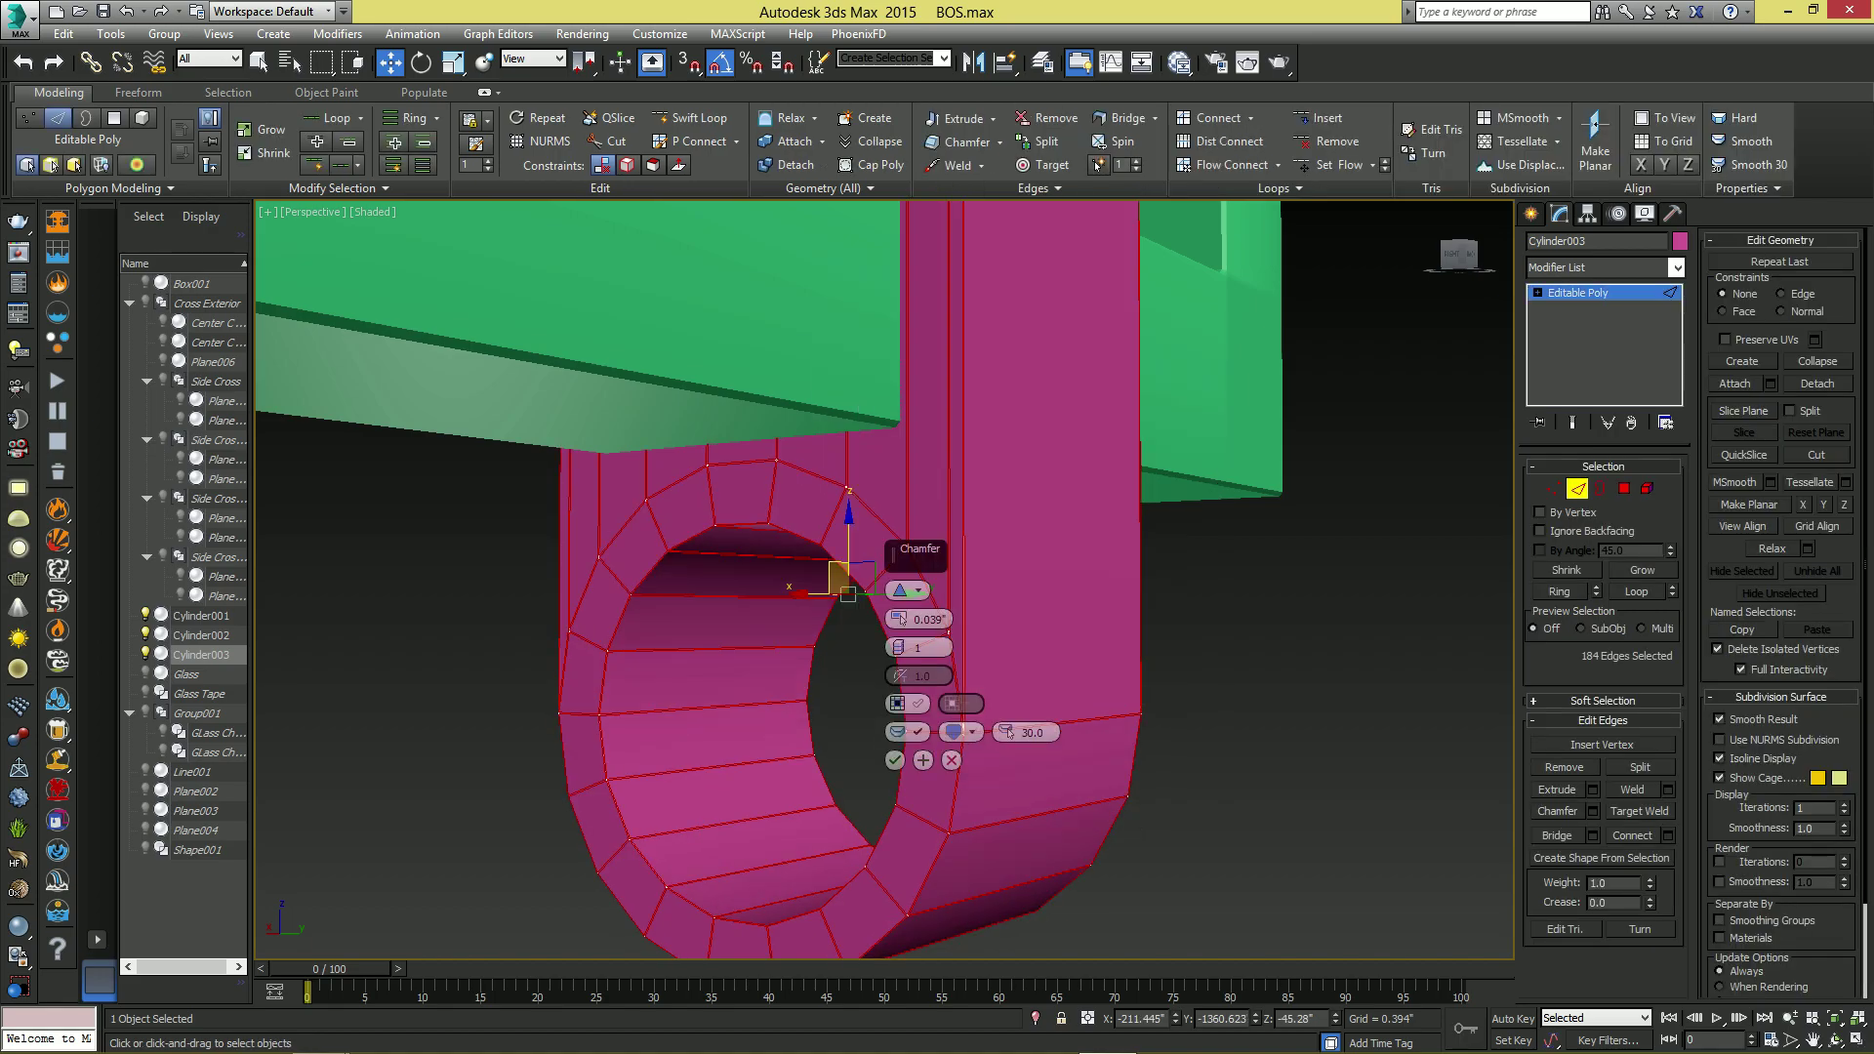
{"action": "left_click", "coordinate": [921, 591]}
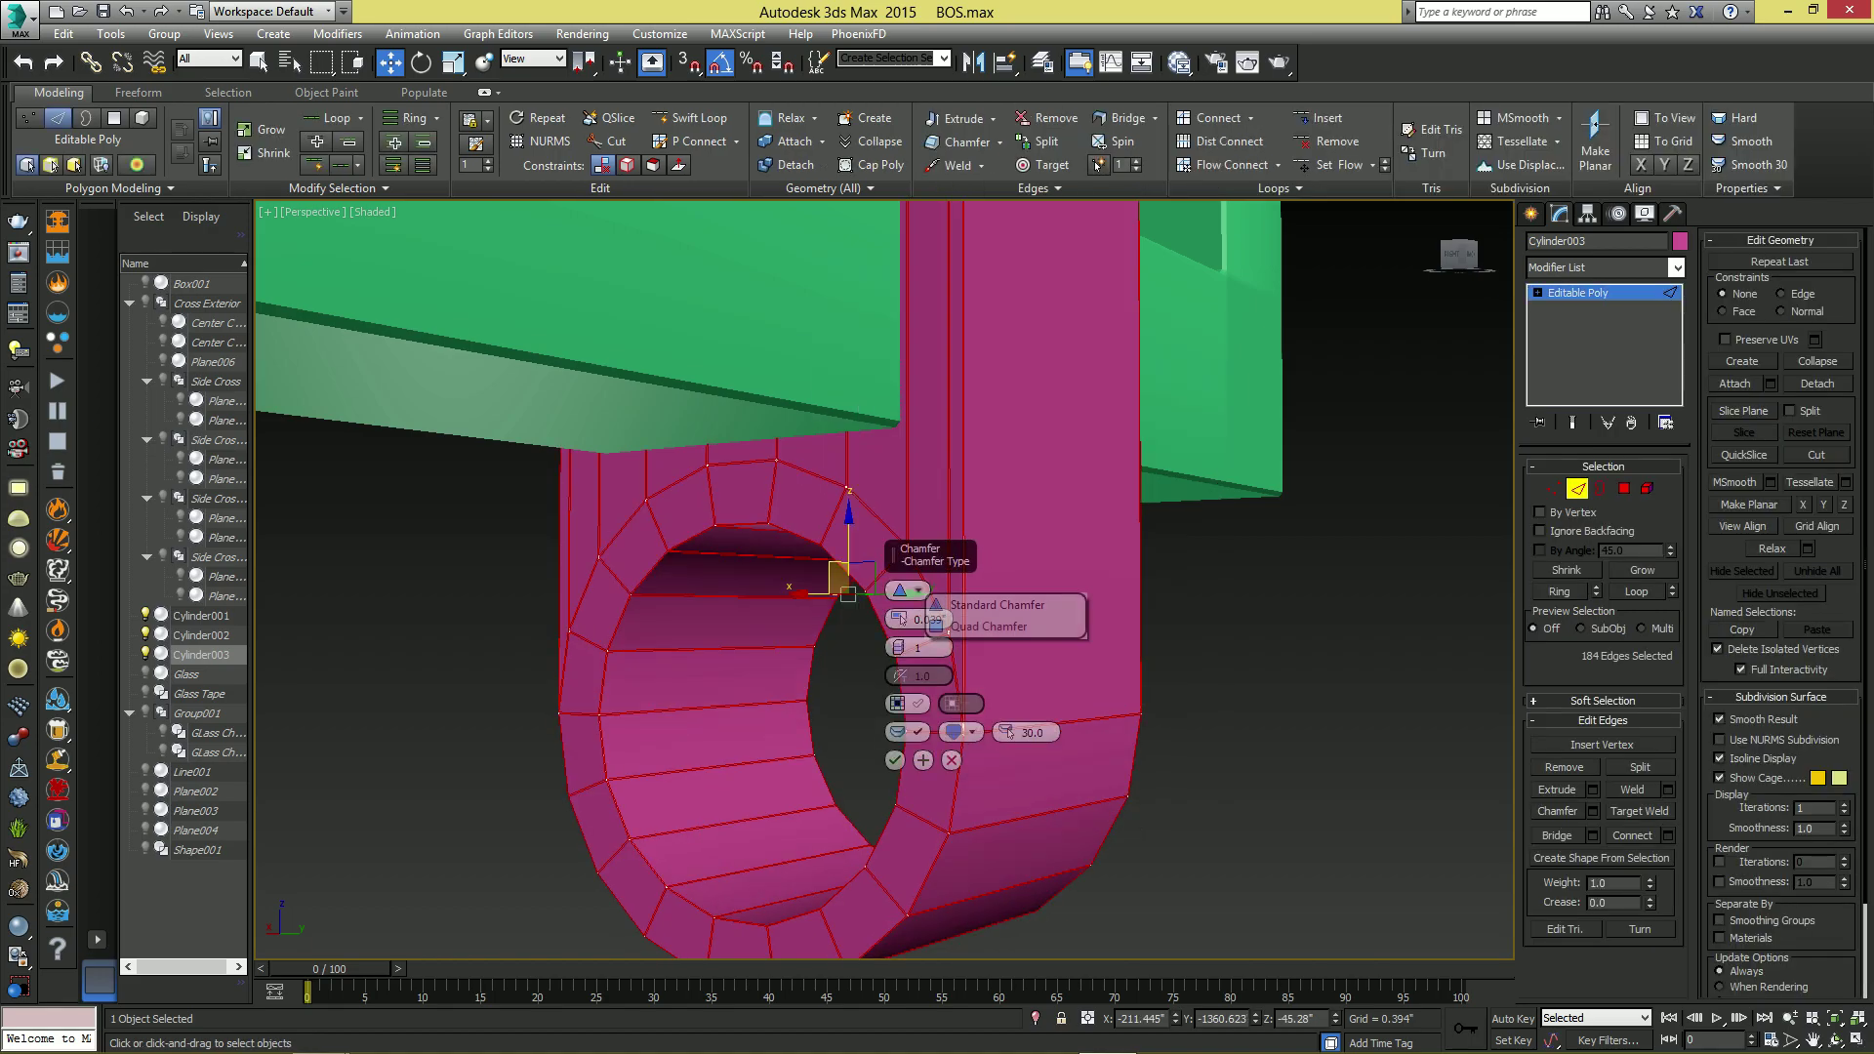
{"action": "left_click", "coordinate": [988, 627]}
{"action": "left_click_drag", "start_coordinate": [899, 620], "coordinate": [899, 603]}
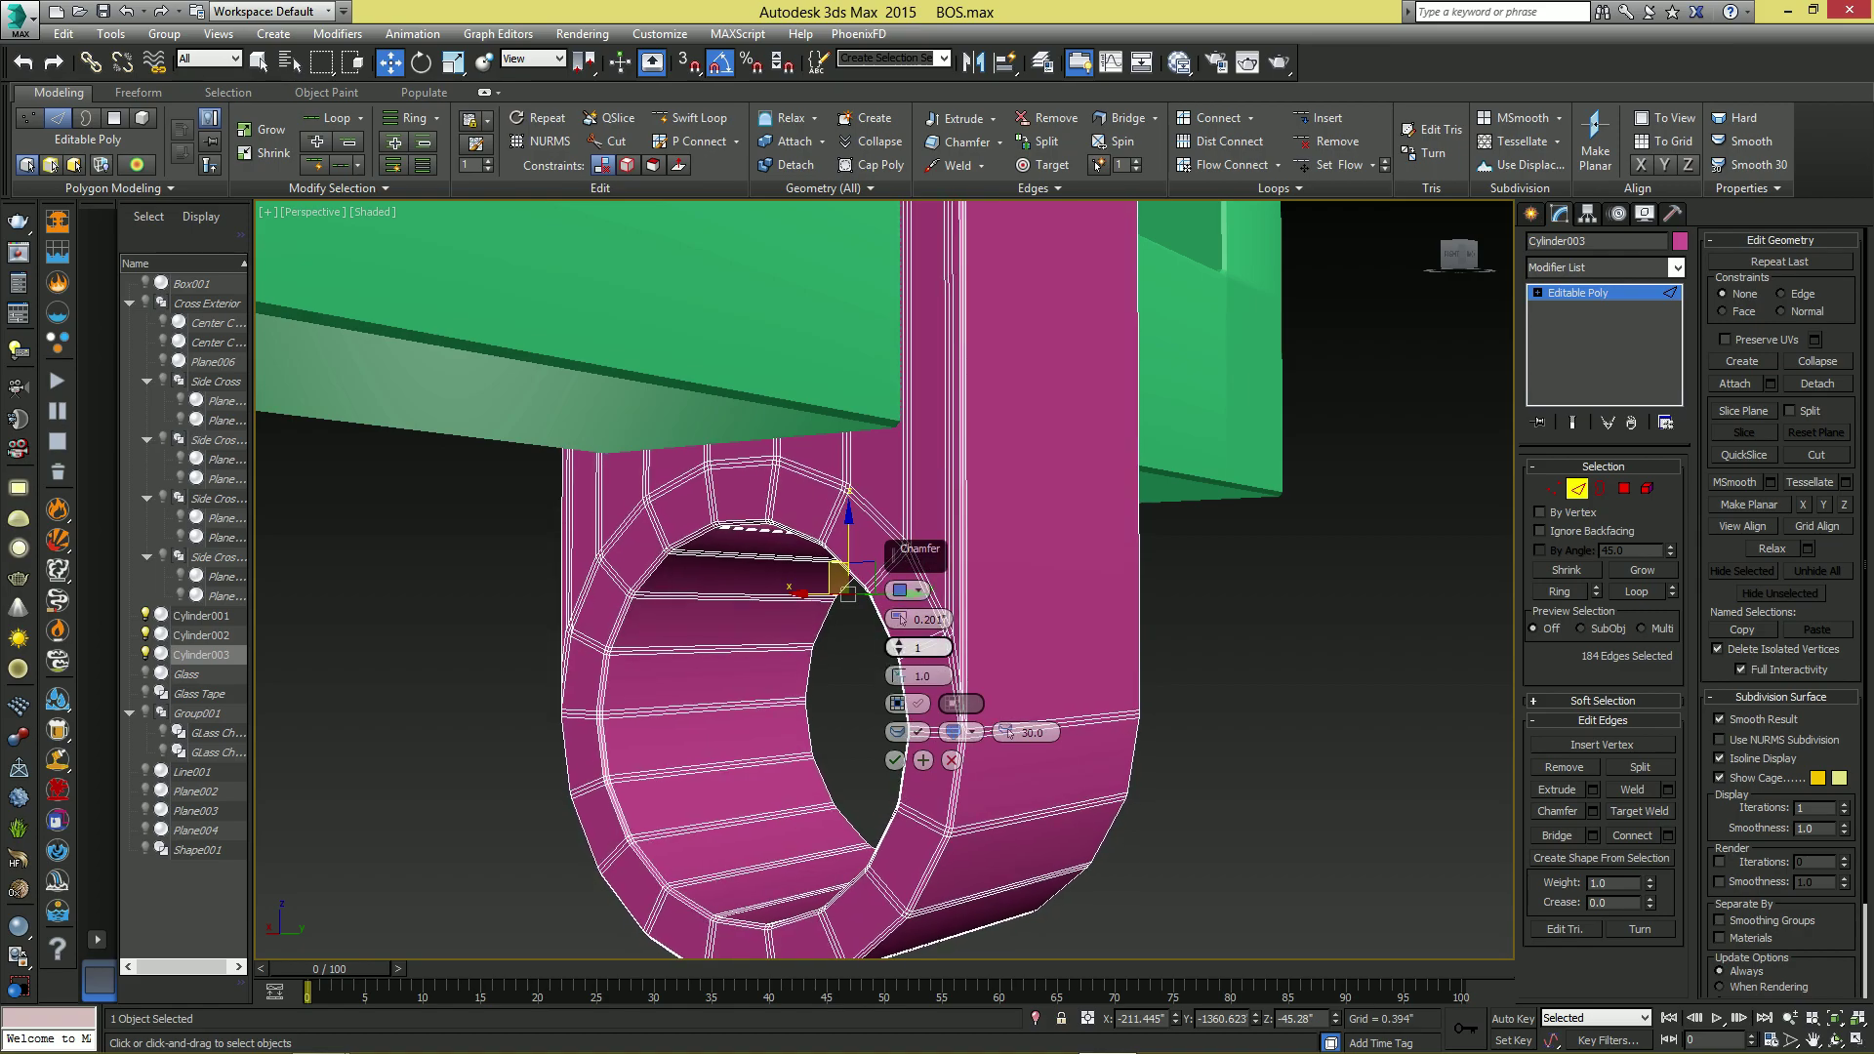
{"action": "left_click", "coordinate": [899, 644]}
{"action": "left_click", "coordinate": [899, 644]}
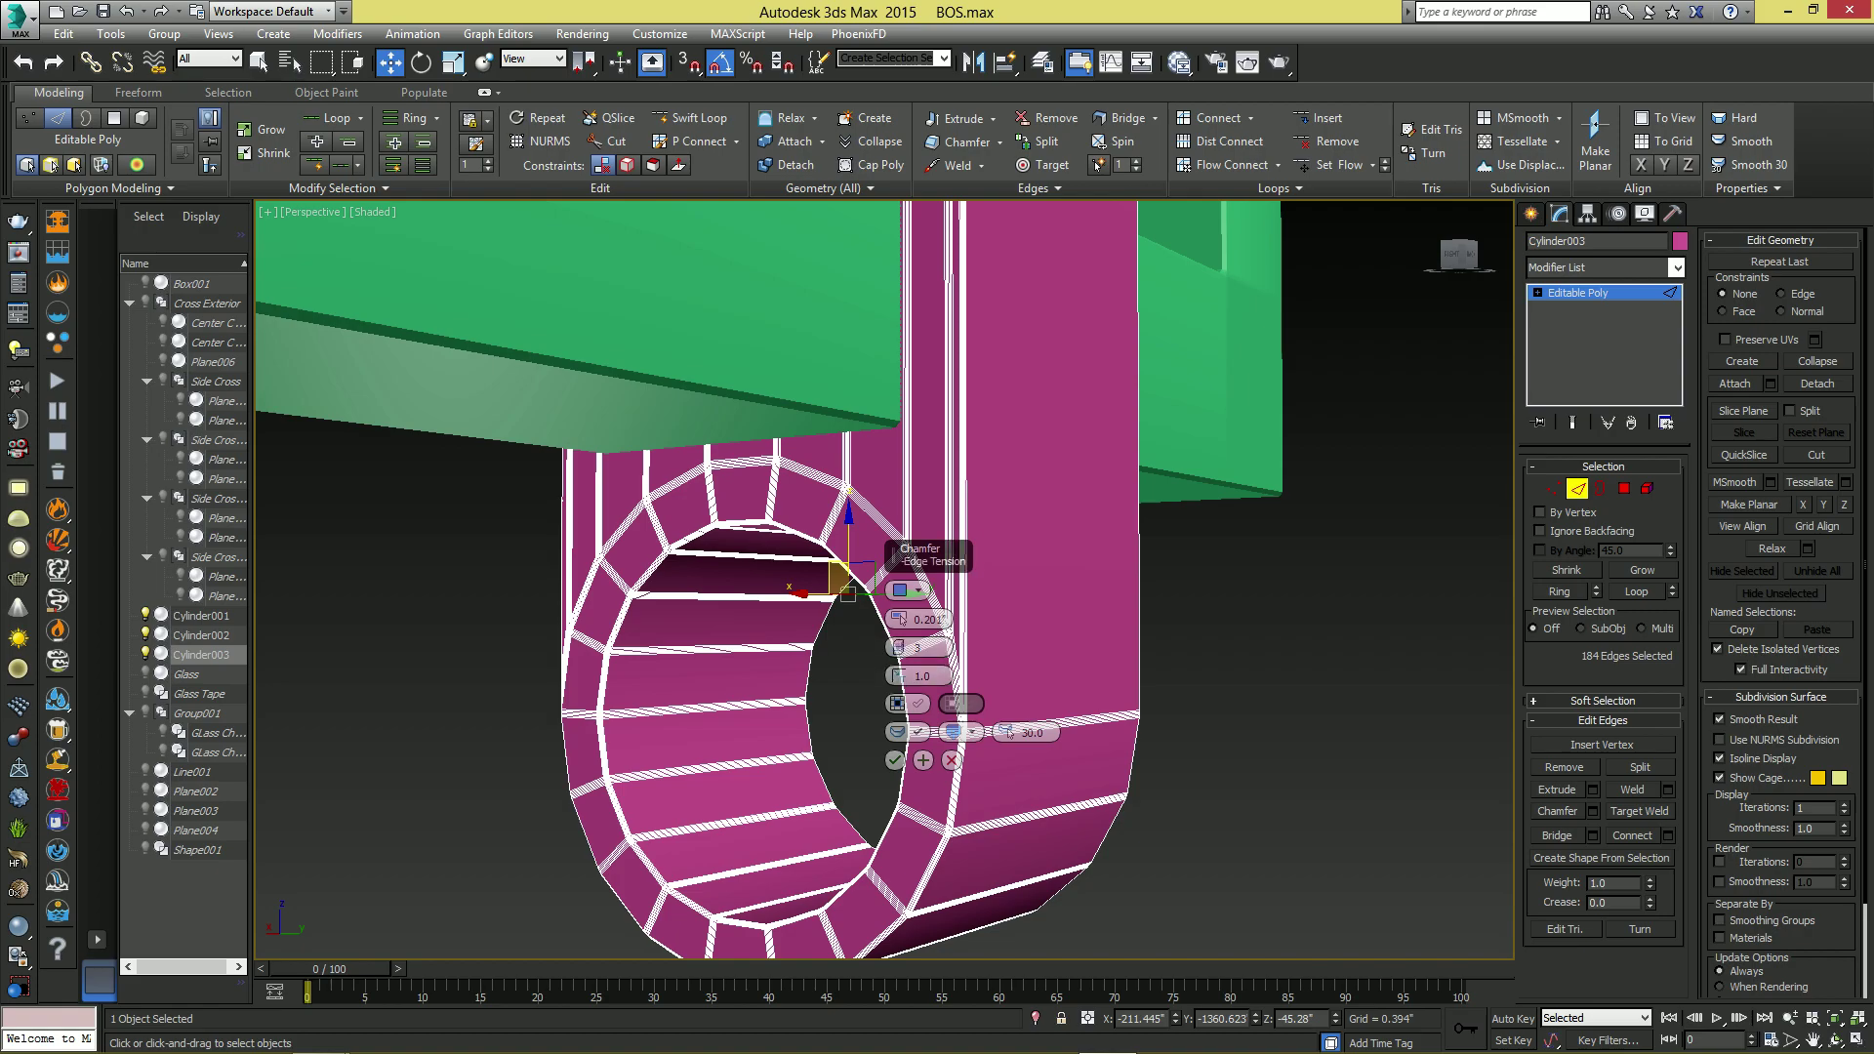
{"action": "left_click", "coordinate": [894, 759]}
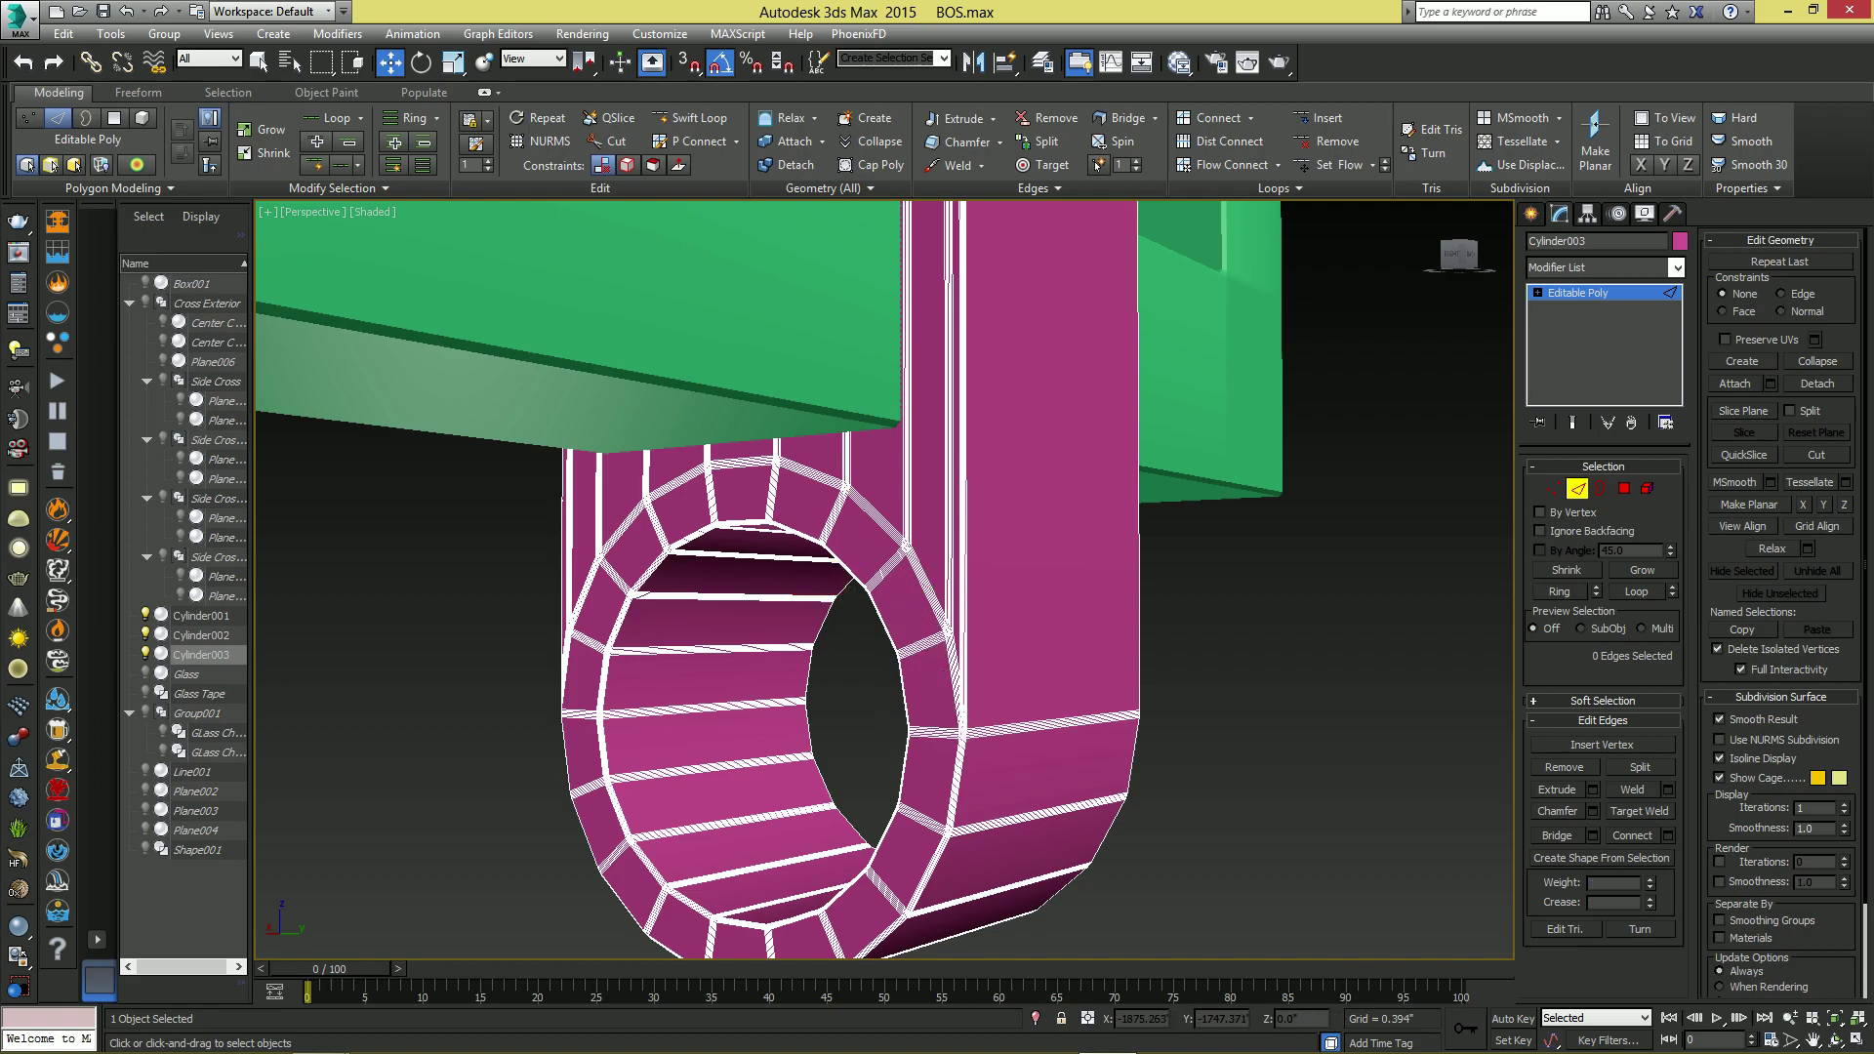
- Leave edge editing on the clamp and deselect it
{"action": "left_click", "coordinate": [1579, 489]}
{"action": "left_click", "coordinate": [1367, 635]}
{"action": "scroll", "coordinate": [1366, 634], "scroll_direction": "down", "scroll_amount": 3}
{"action": "middle_click_drag", "start_coordinate": [1367, 634], "coordinate": [939, 731], "text": "alt"}
{"action": "scroll", "coordinate": [1172, 713], "scroll_direction": "down", "scroll_amount": 8}
- Group the clamp, bracket and cylinder under the name Spot Light
{"action": "left_click", "coordinate": [1002, 795]}
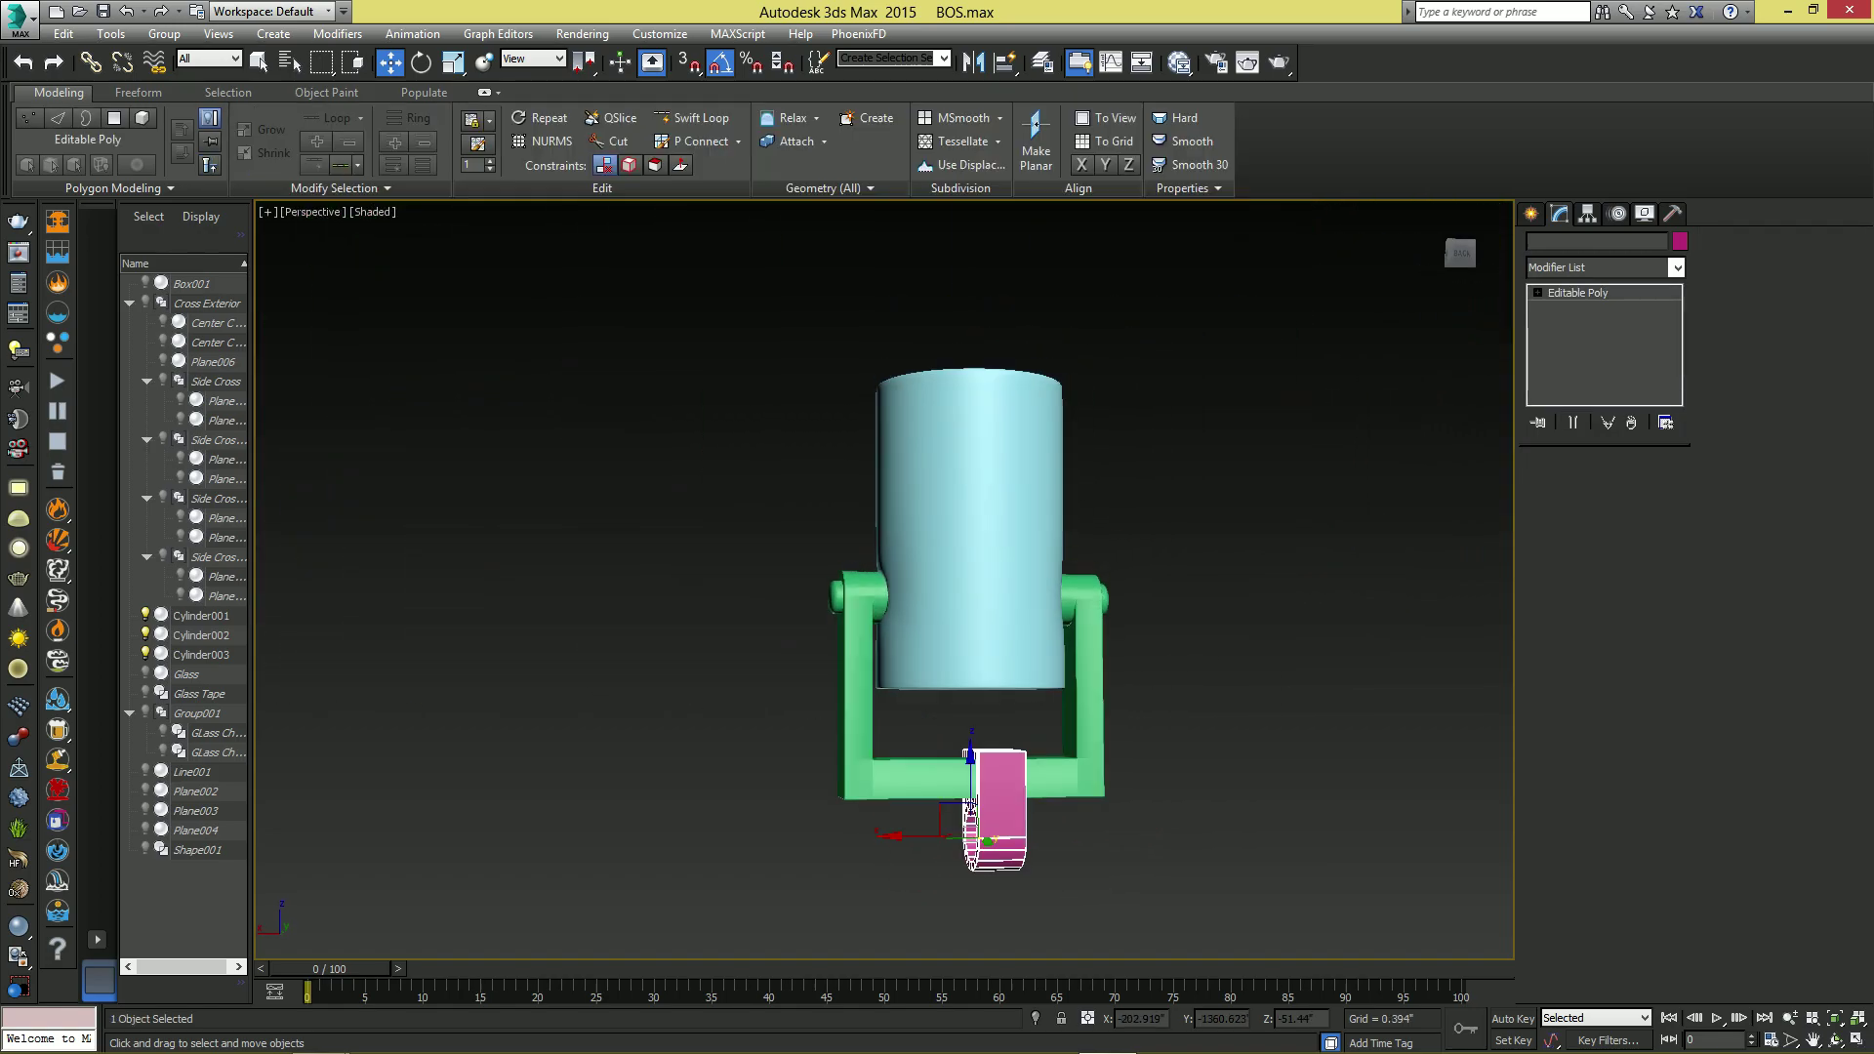
{"action": "left_click", "coordinate": [928, 779], "text": "ctrl"}
{"action": "left_click", "coordinate": [962, 624], "text": "ctrl"}
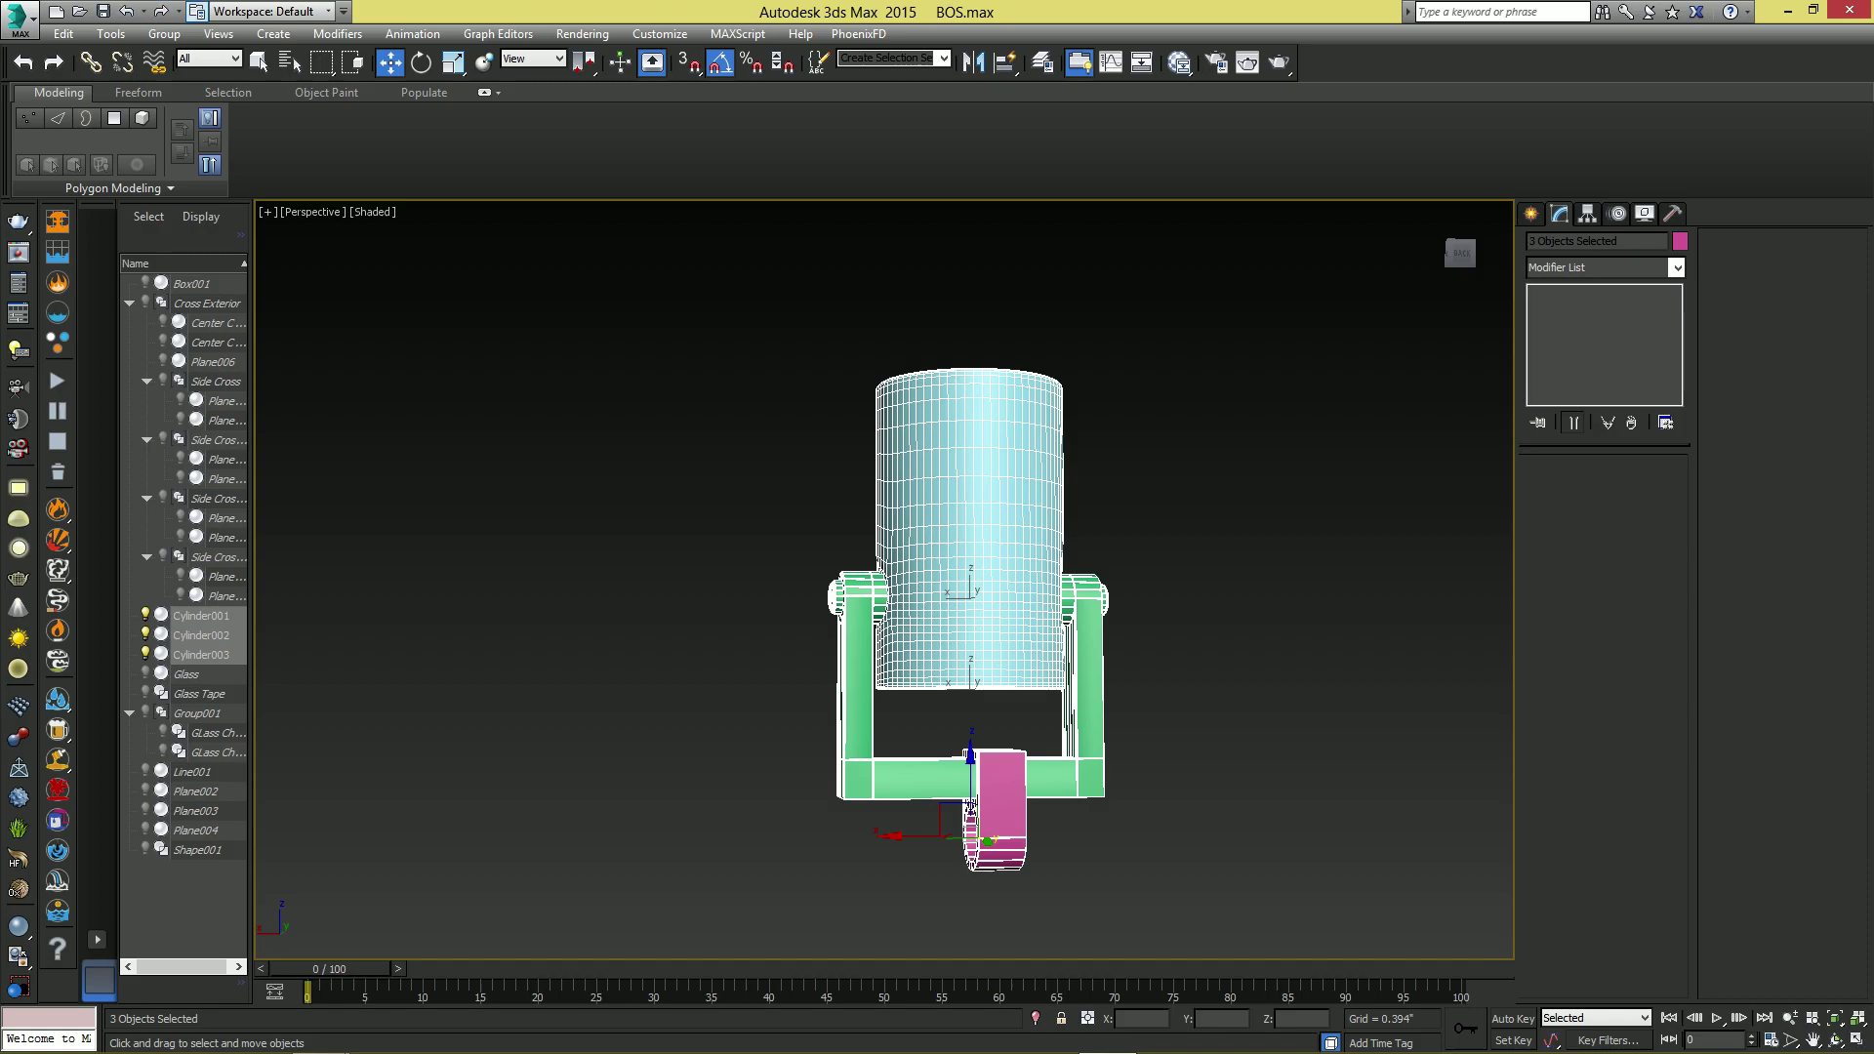
{"action": "left_click", "coordinate": [164, 33]}
{"action": "left_click", "coordinate": [161, 56]}
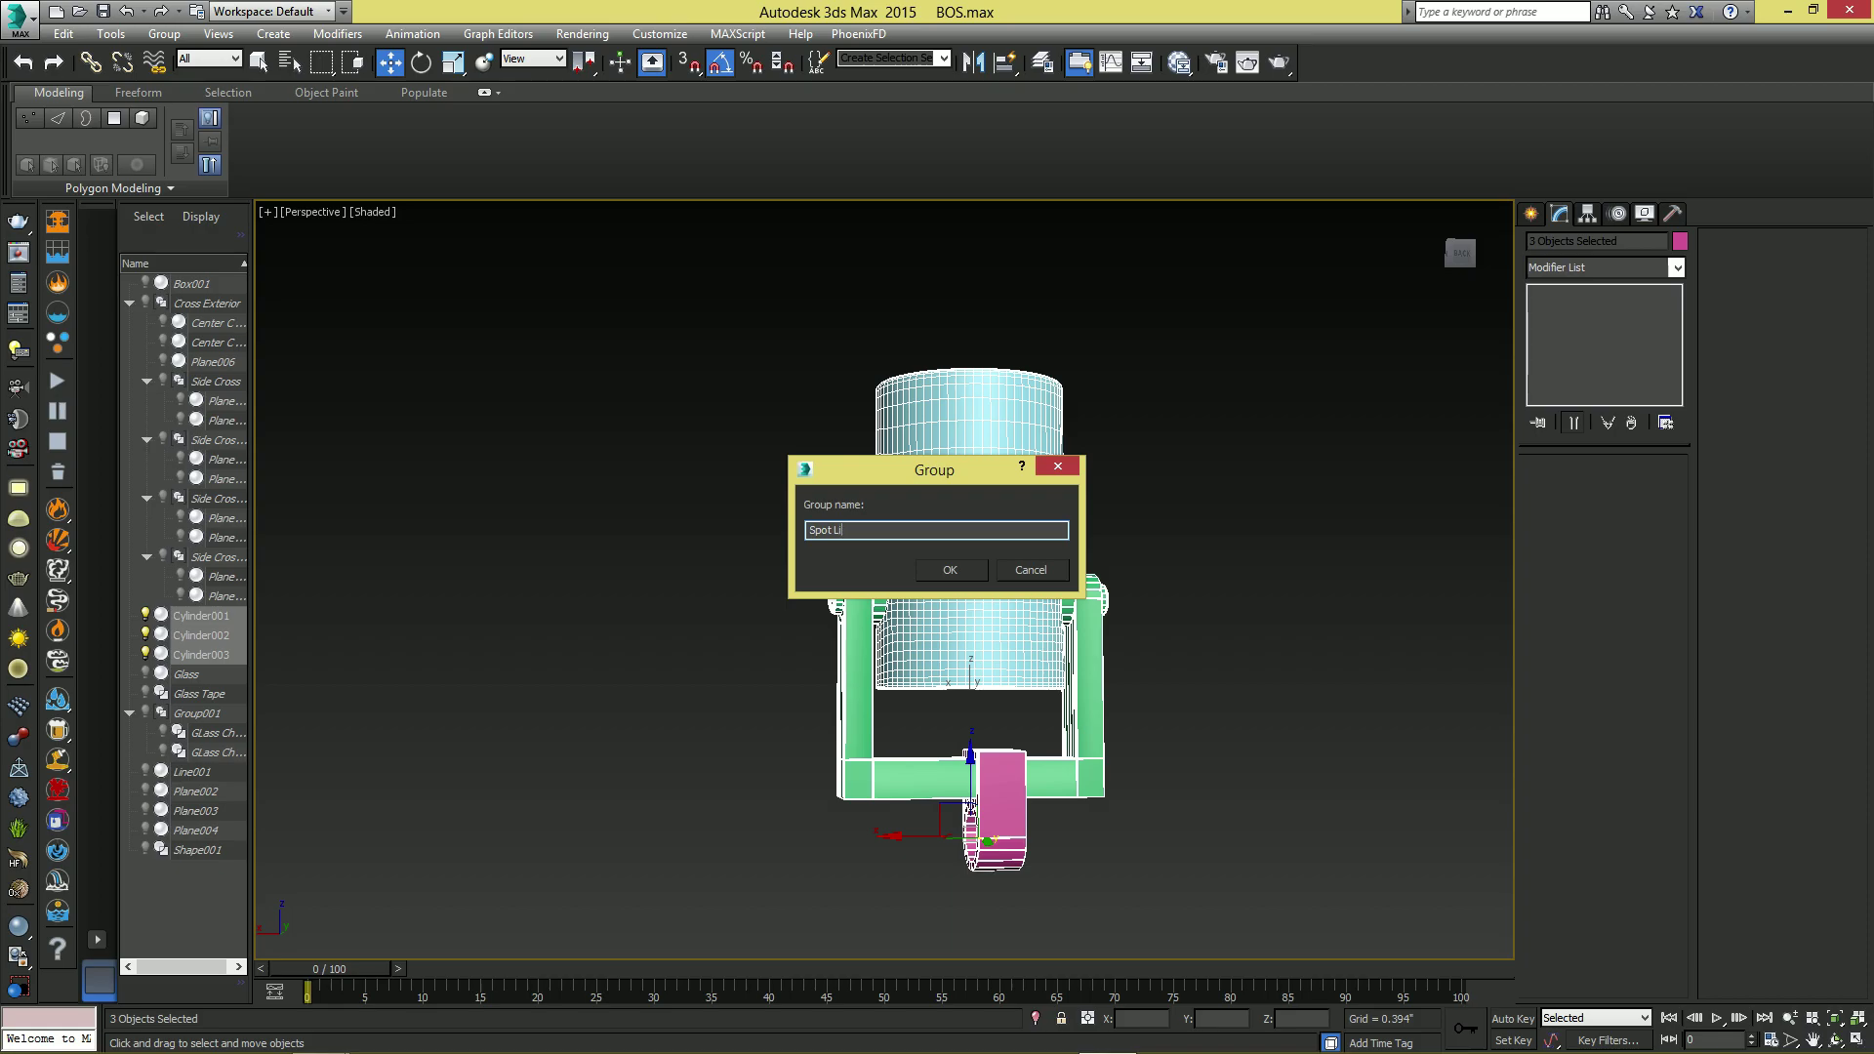
{"action": "key", "text": "Return"}
{"action": "left_click", "coordinate": [673, 468]}
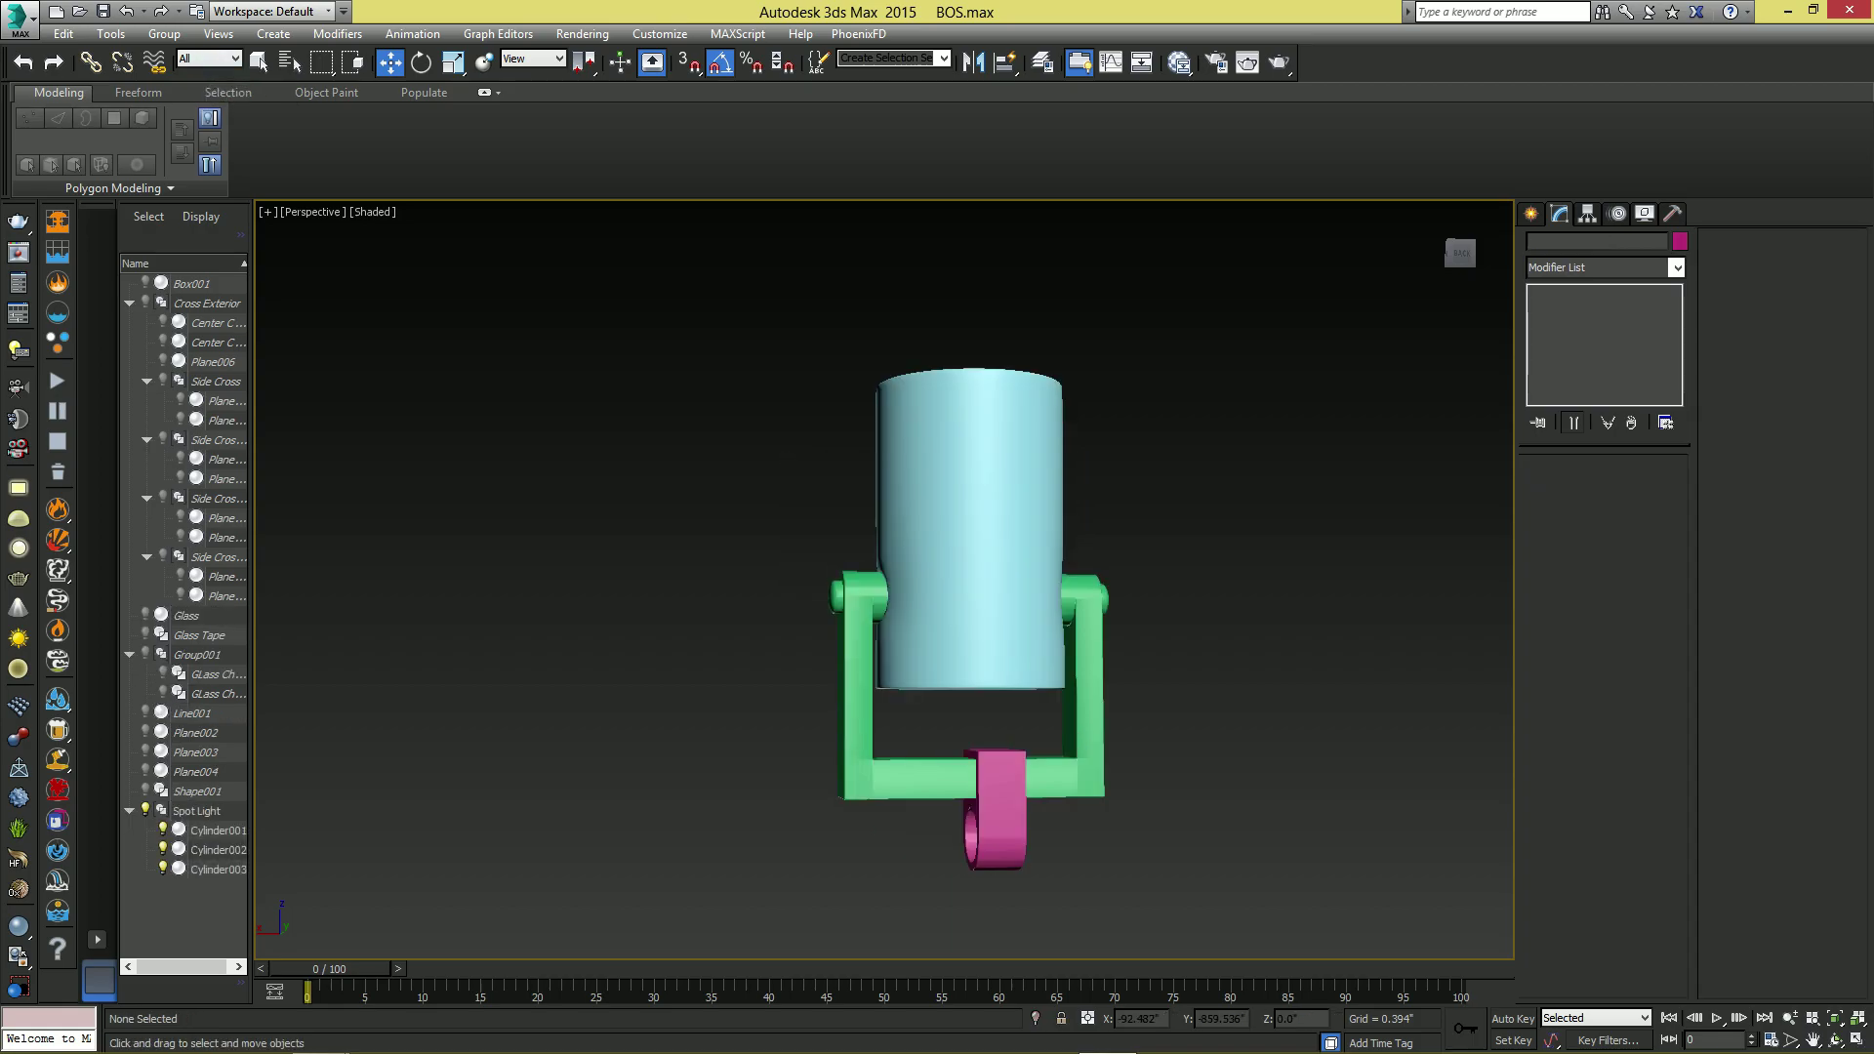
- Open the Spot Light group for editing in the maximized Front view
{"action": "middle_click_drag", "start_coordinate": [683, 478], "coordinate": [810, 547], "text": "alt"}
{"action": "key", "text": "alt+w"}
{"action": "left_click", "coordinate": [1210, 405]}
{"action": "key", "text": "alt+w"}
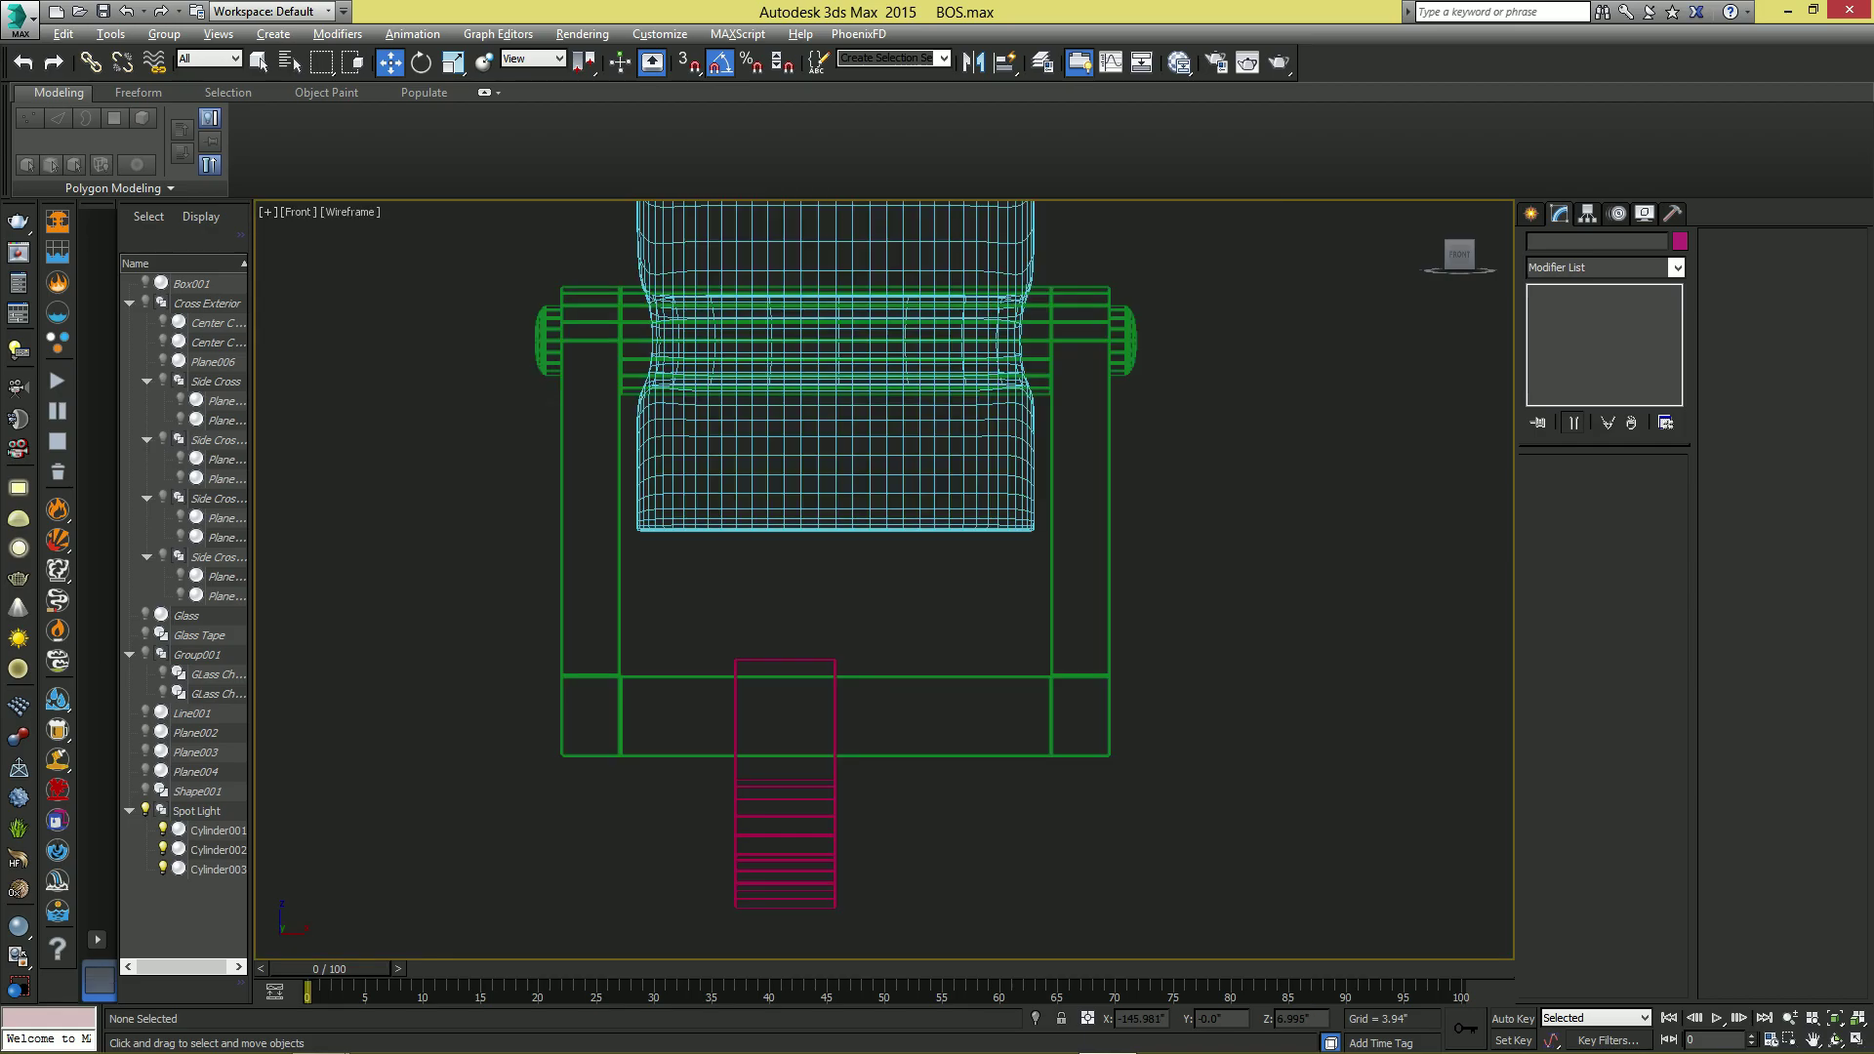
{"action": "left_click", "coordinate": [836, 468]}
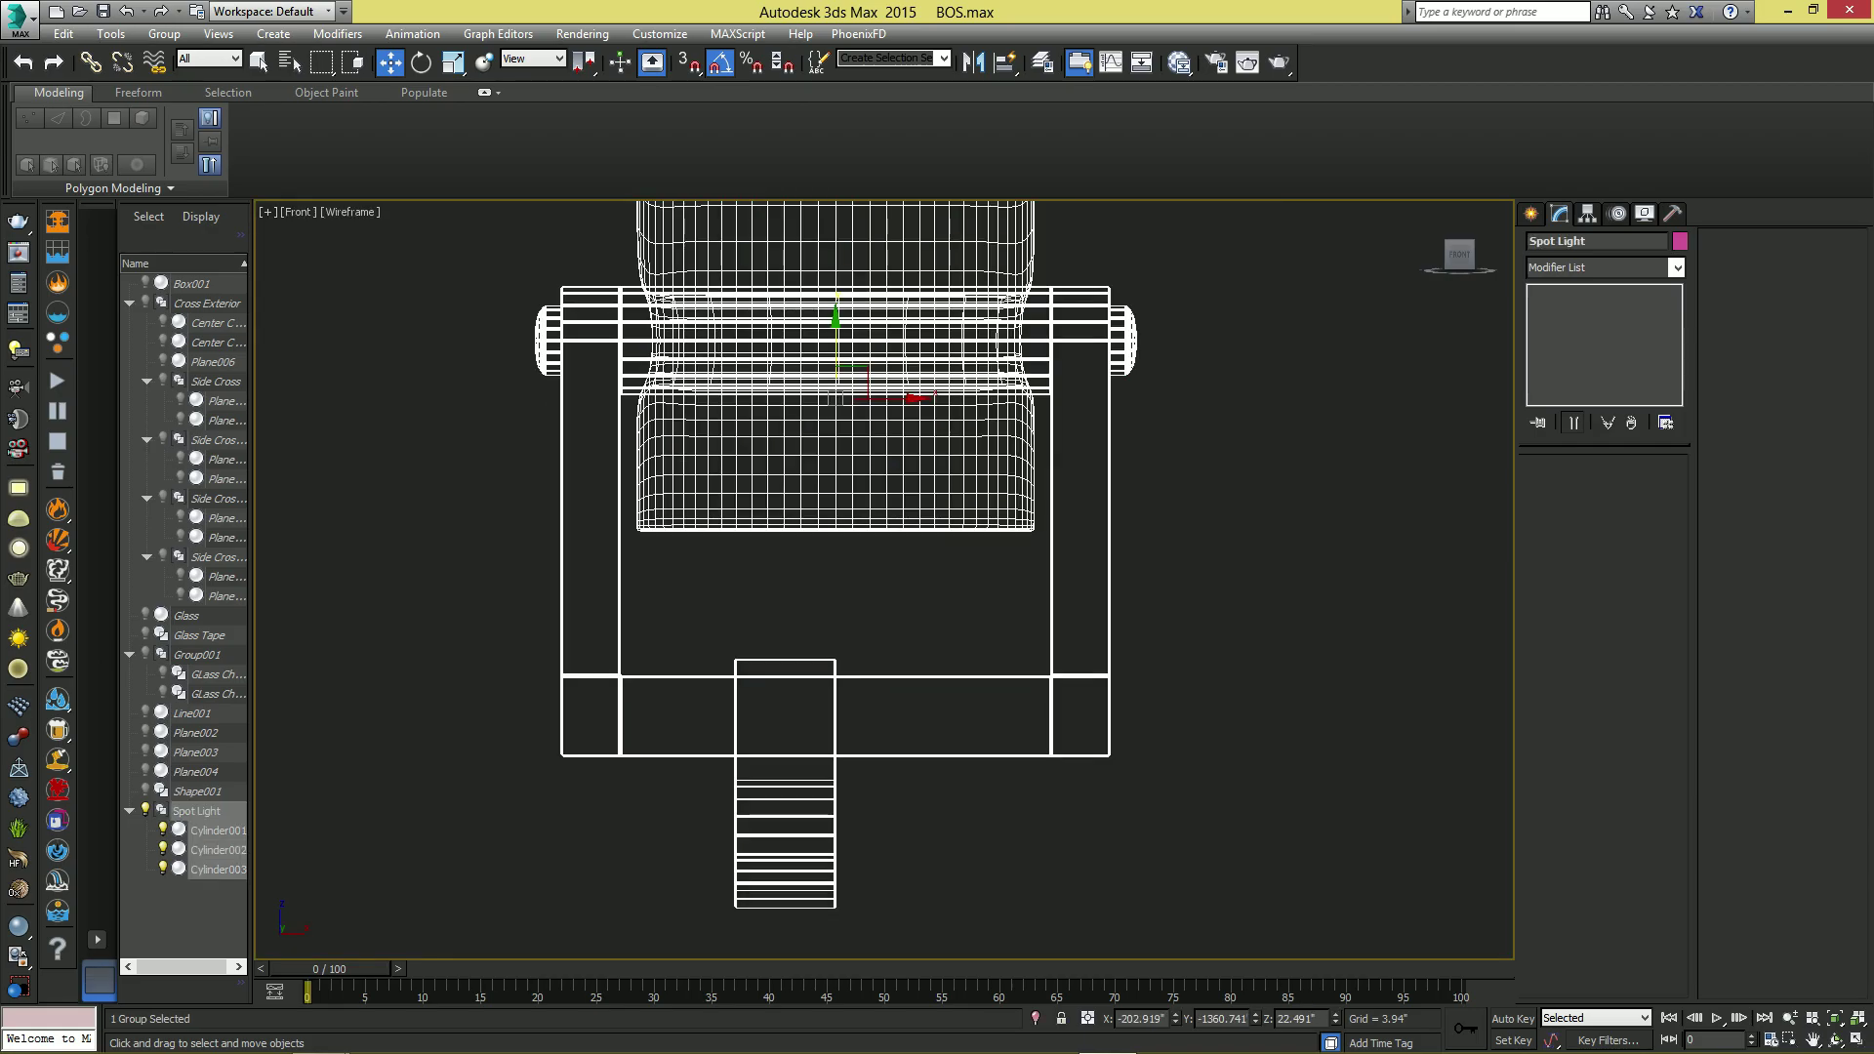
{"action": "left_click", "coordinate": [164, 34]}
{"action": "left_click", "coordinate": [186, 108]}
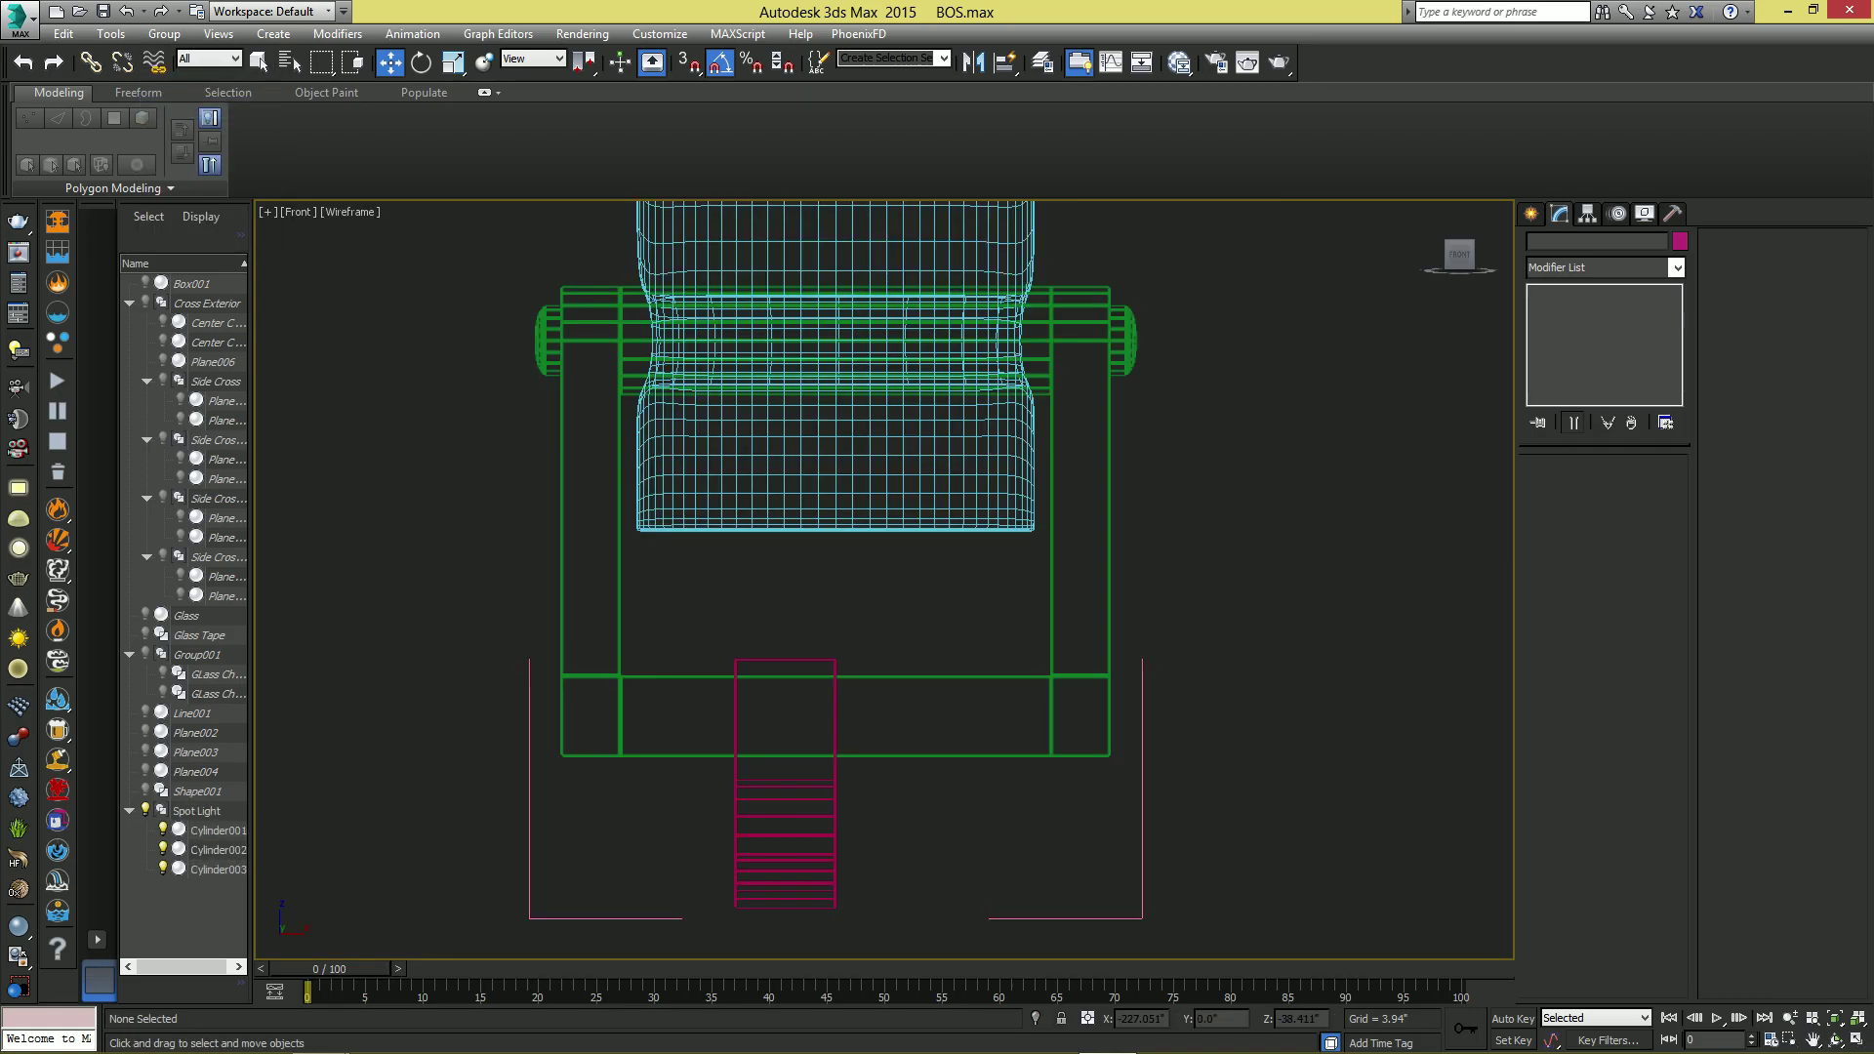
- Center the clamp's pivot to the object
{"action": "left_click", "coordinate": [834, 834]}
{"action": "key", "text": "Insert"}
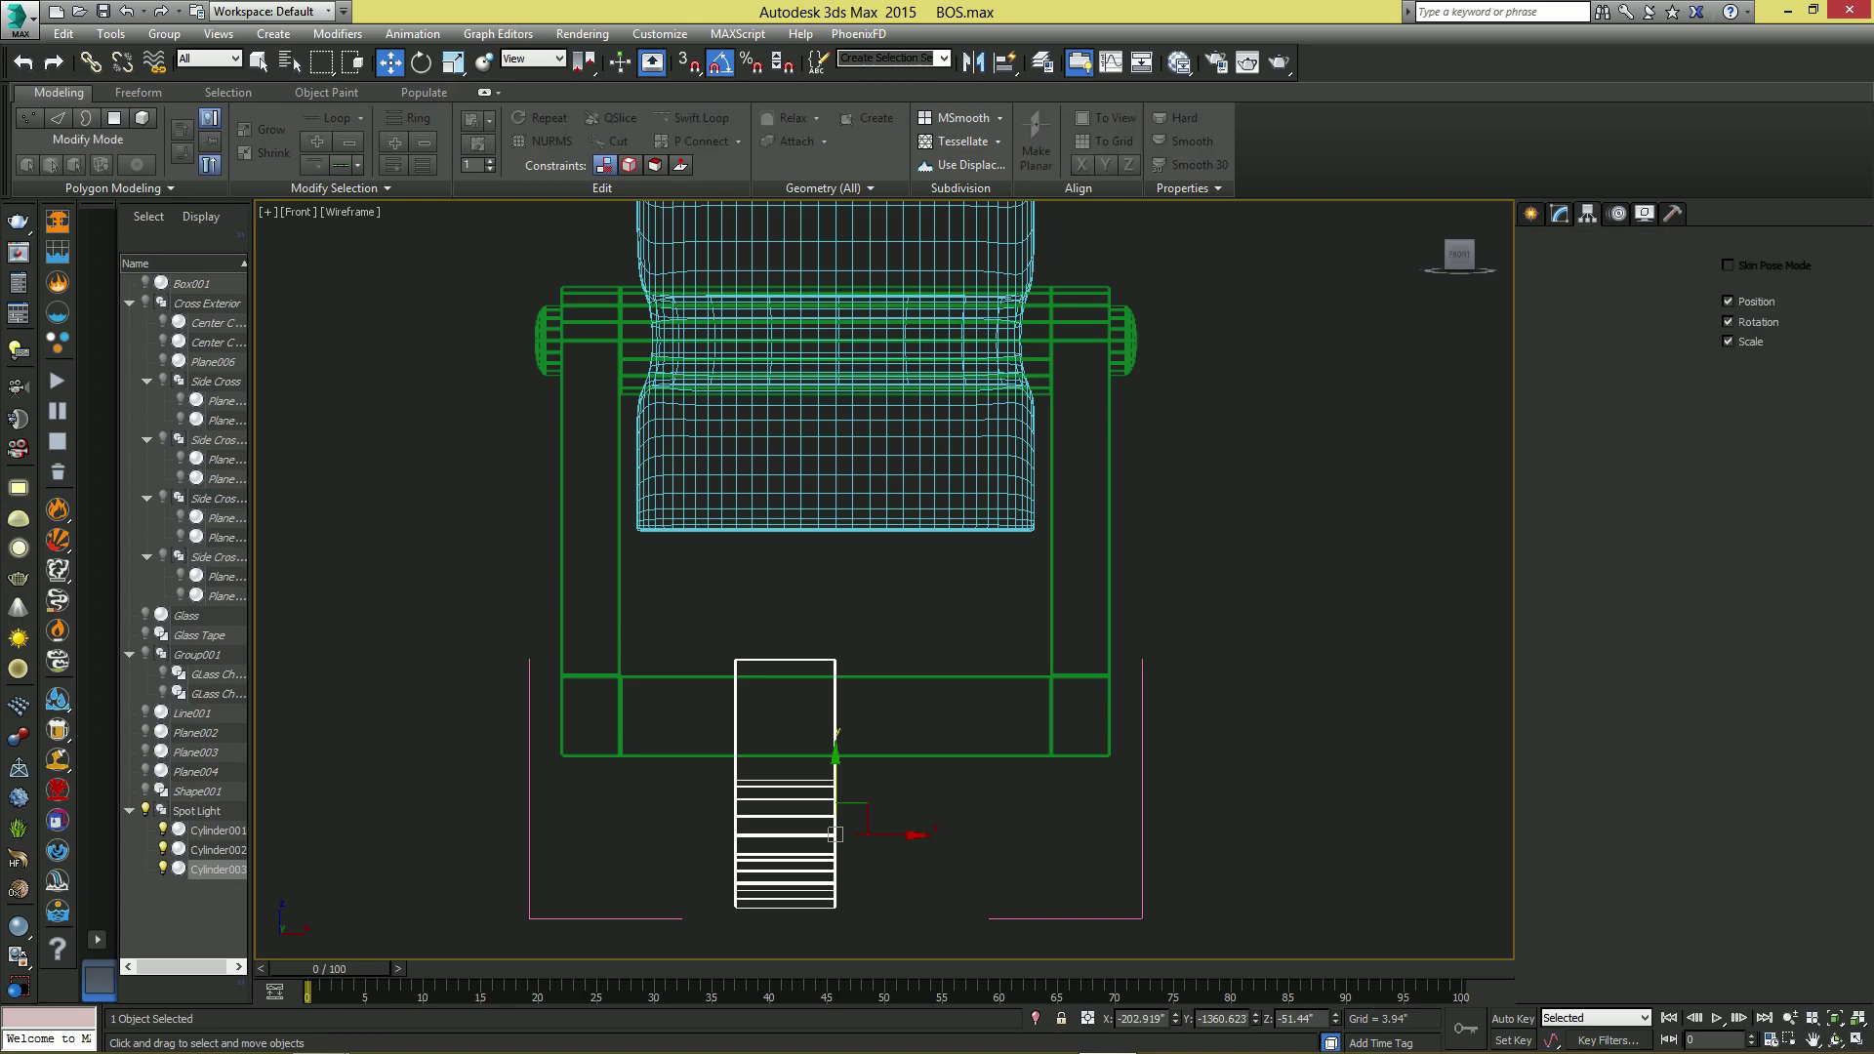
{"action": "left_click", "coordinate": [1603, 438]}
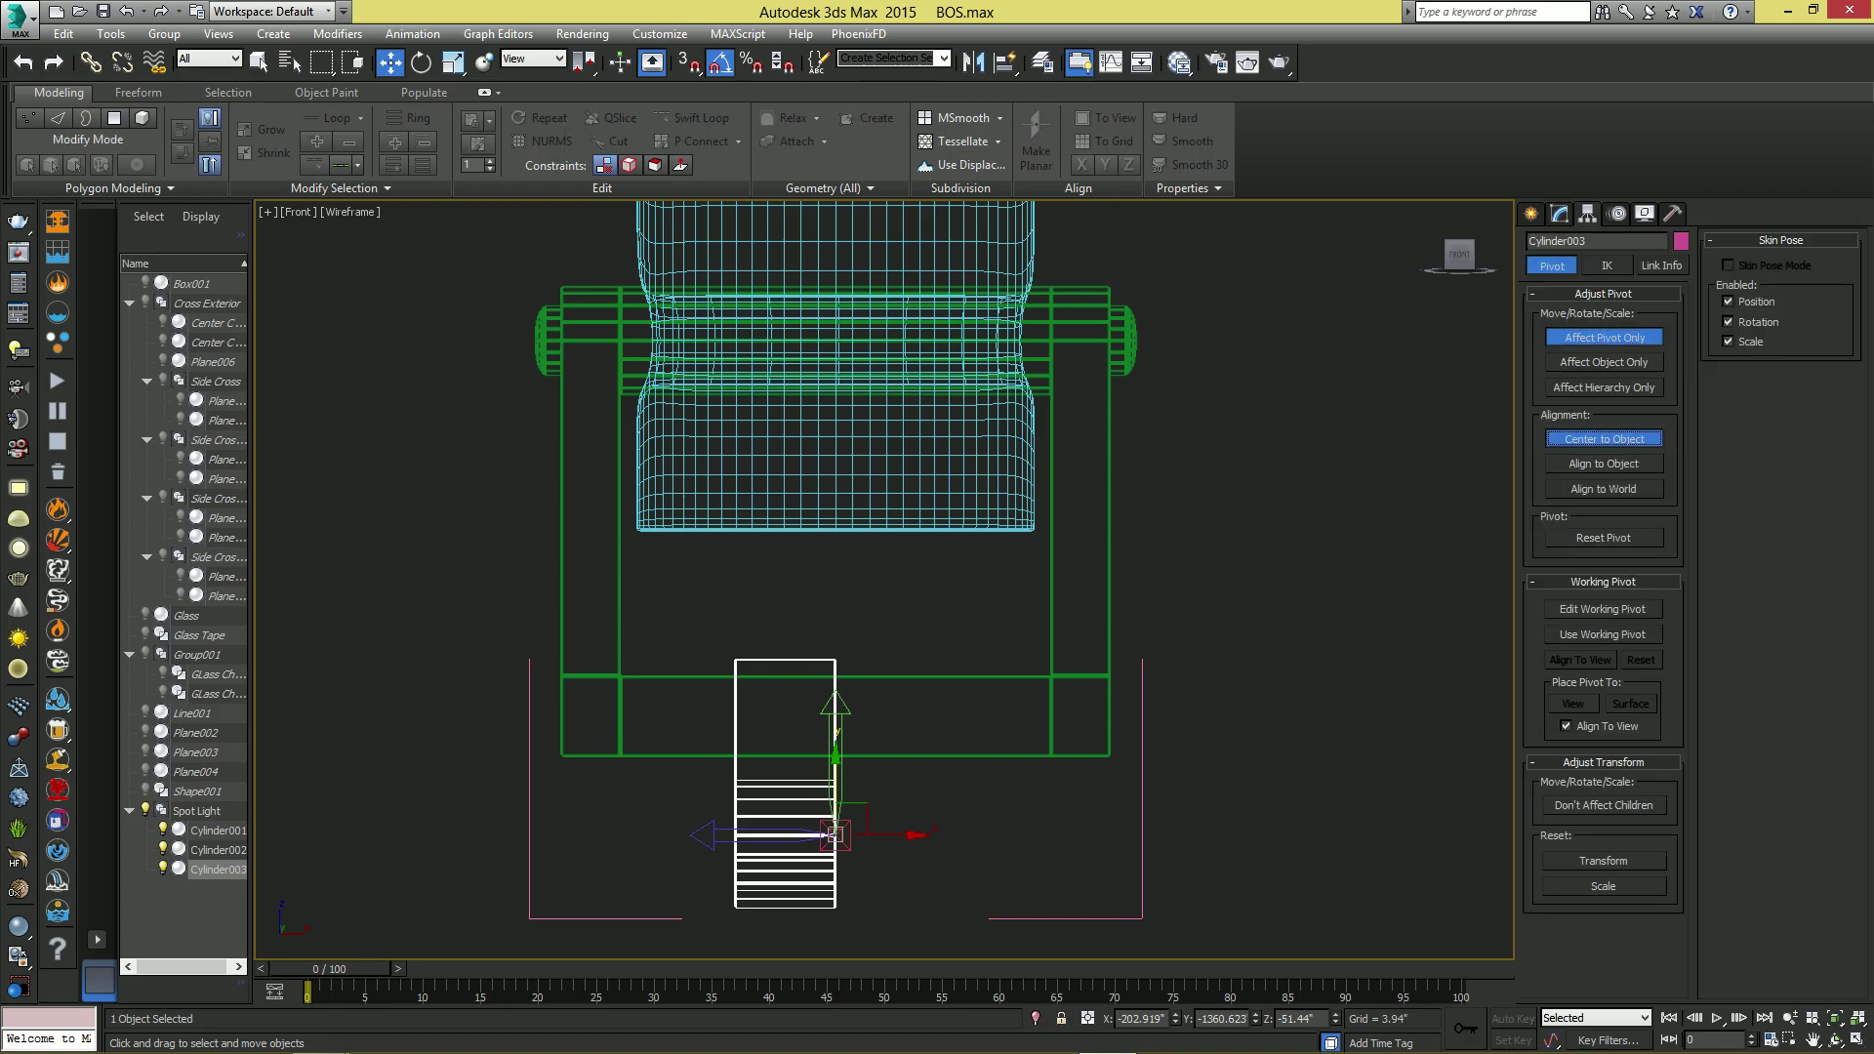
{"action": "left_click", "coordinate": [1531, 214]}
- Turn off TurboSmooth on the cylinder
{"action": "left_click", "coordinate": [837, 478]}
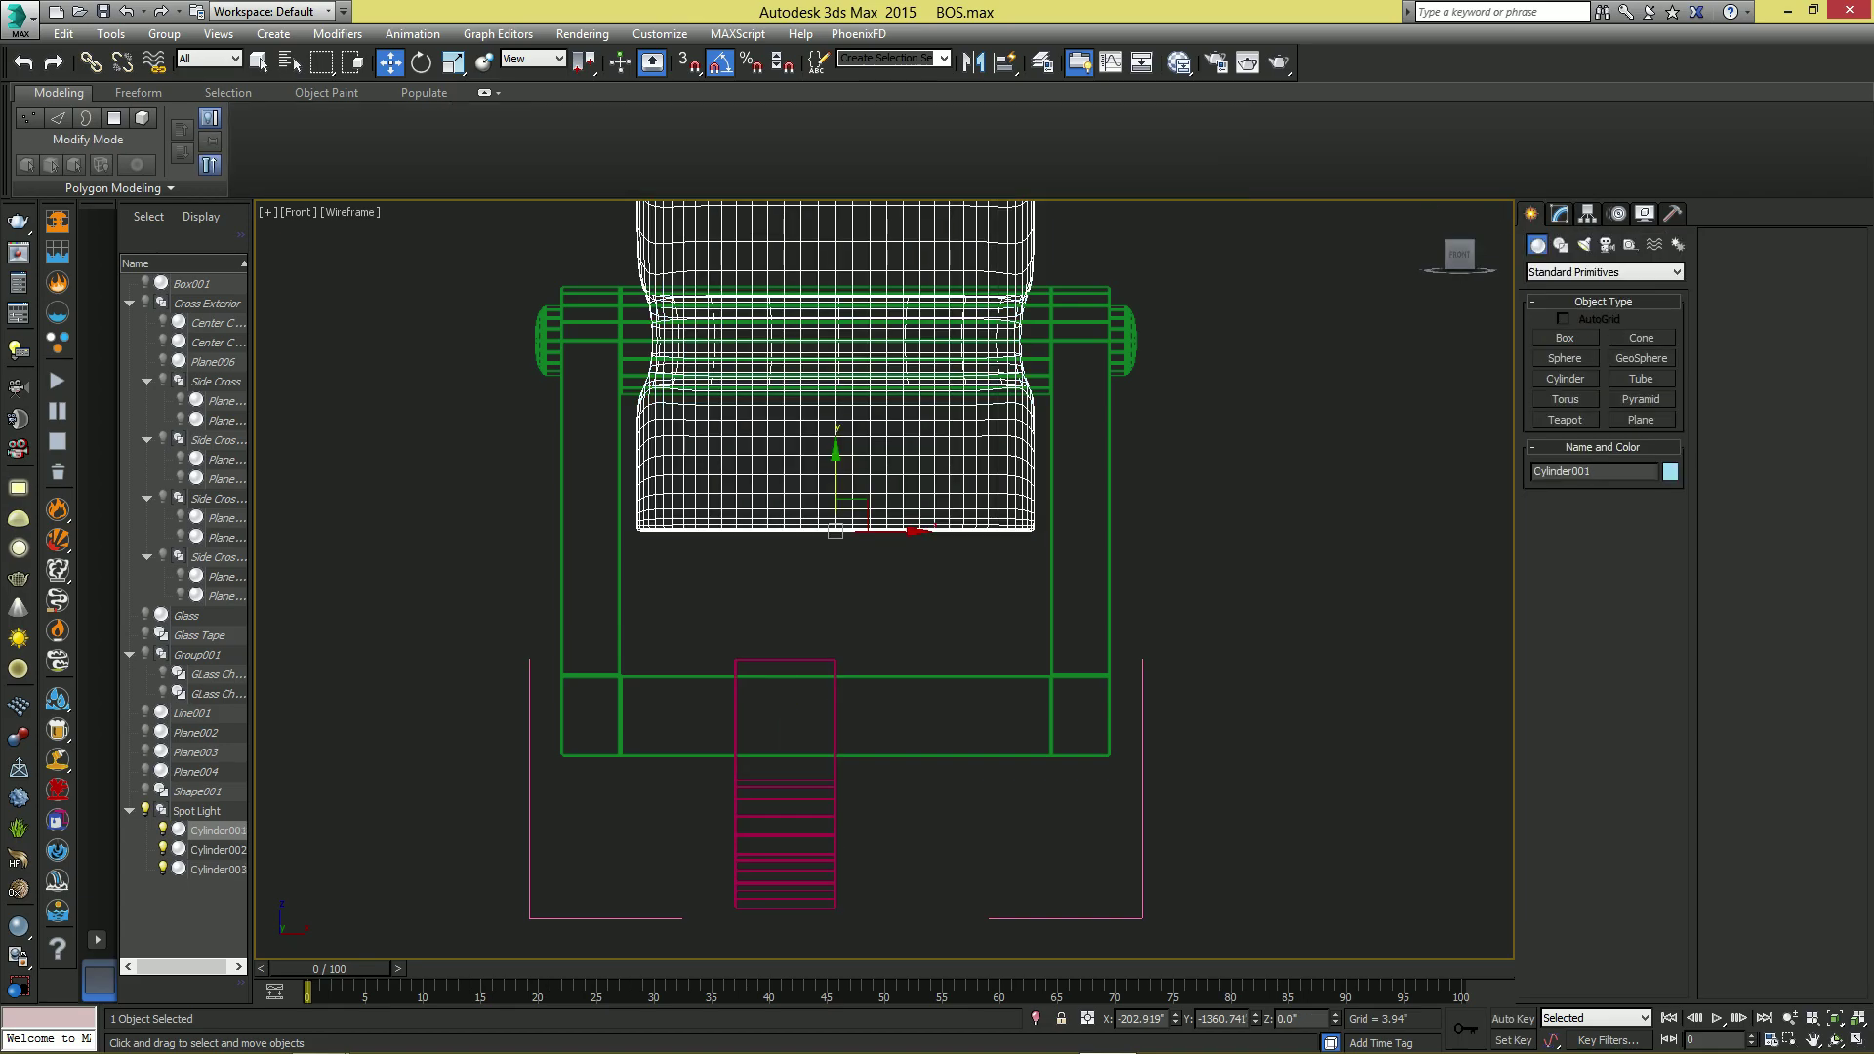
{"action": "left_click", "coordinate": [1588, 214]}
{"action": "left_click", "coordinate": [1560, 214]}
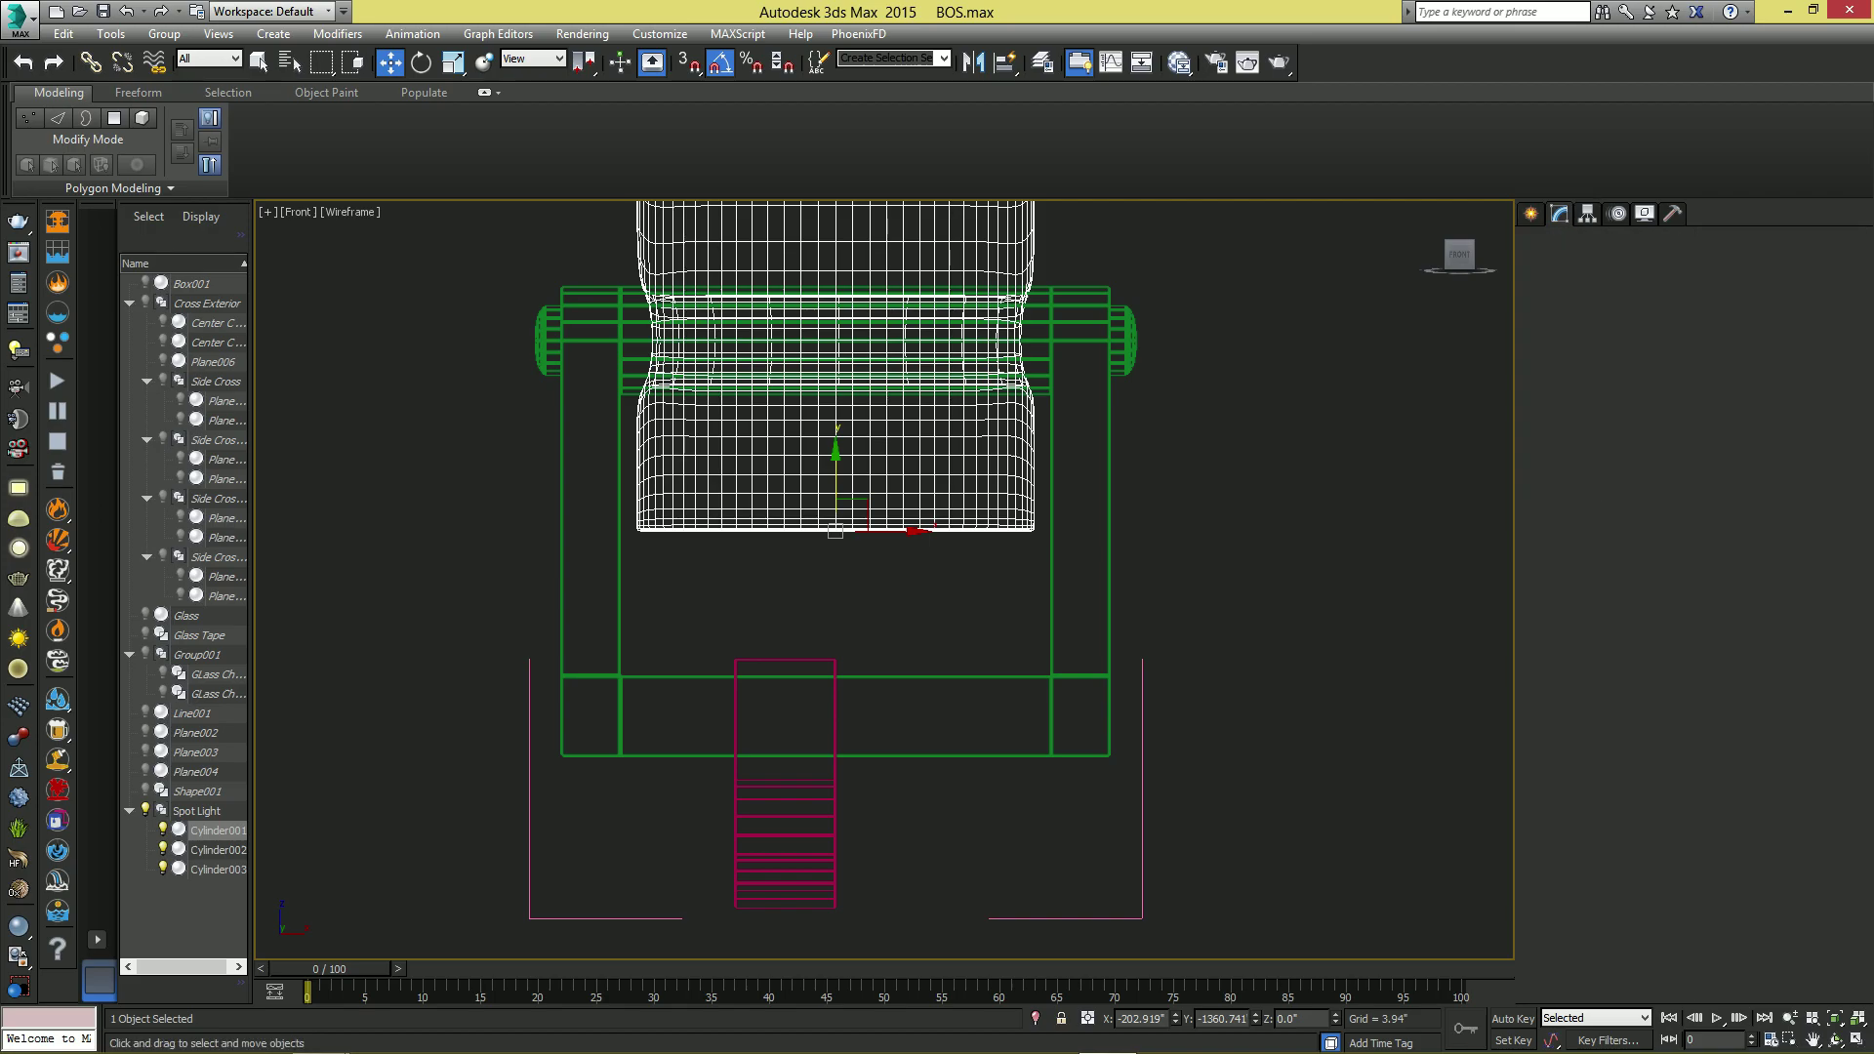
{"action": "left_click", "coordinate": [1540, 293]}
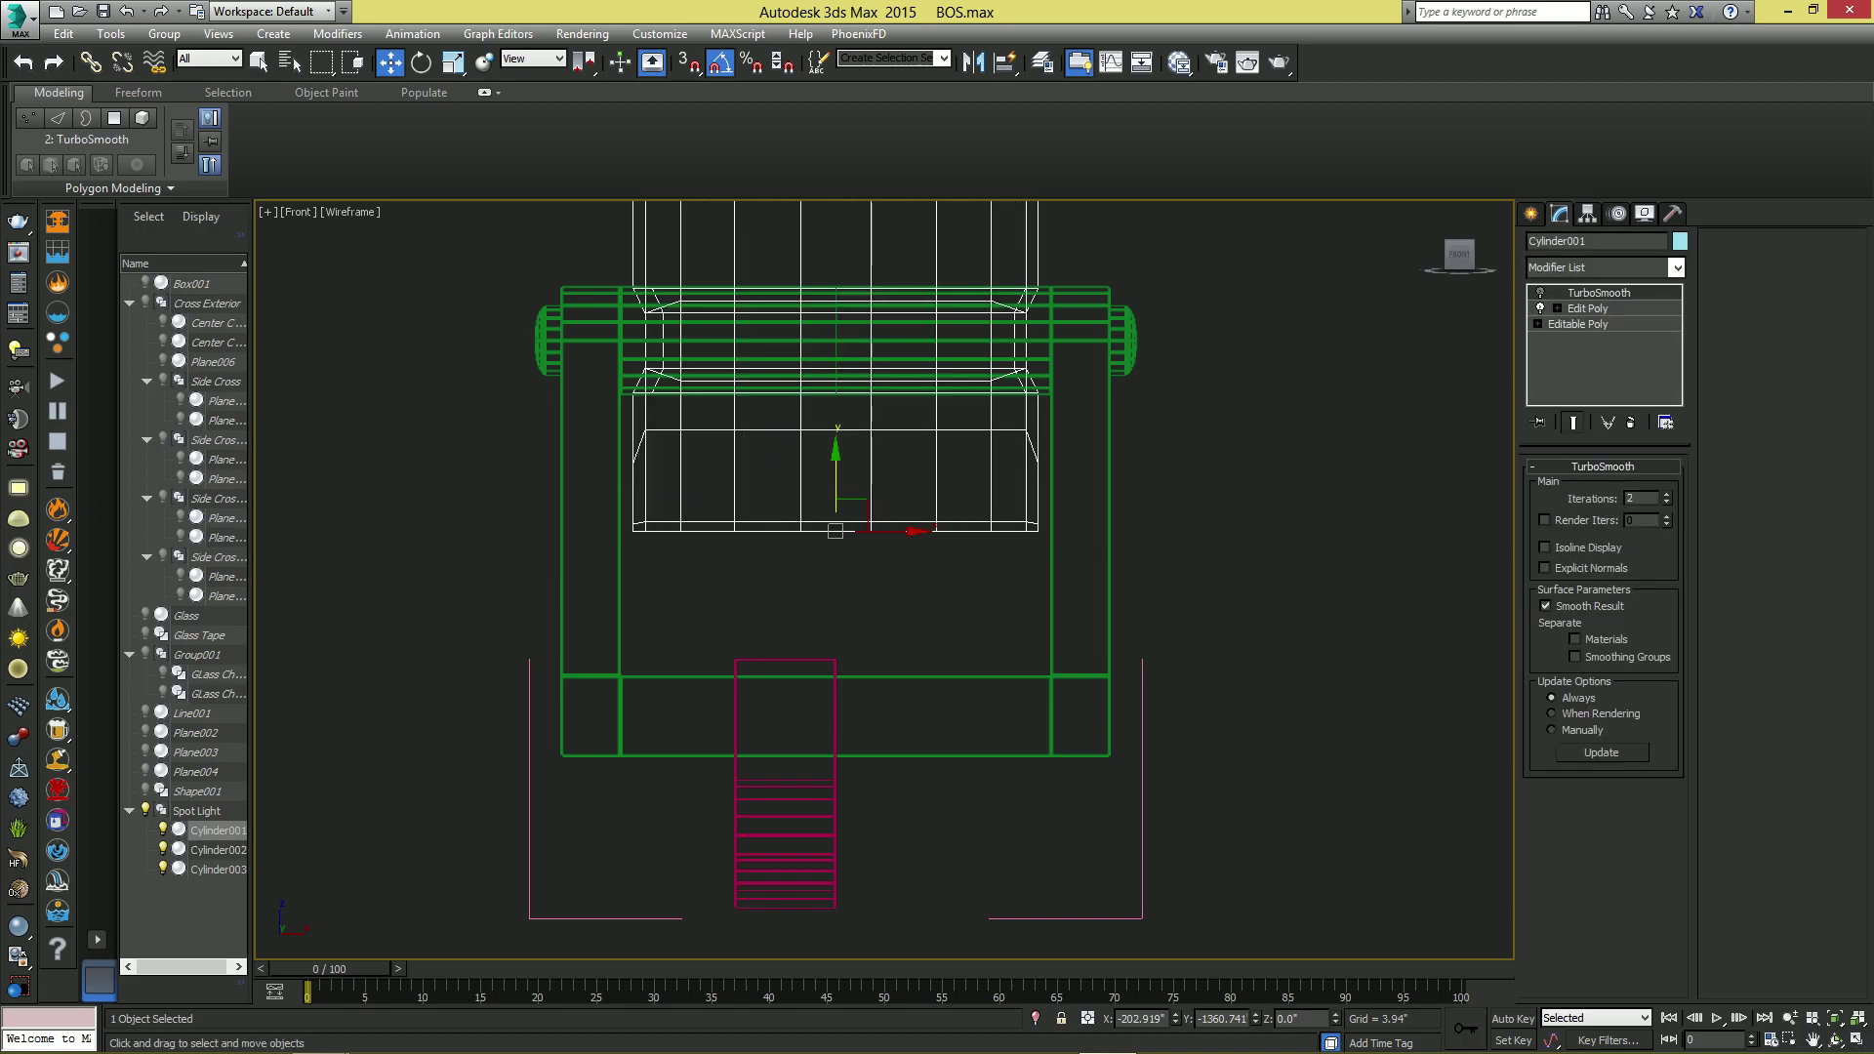
- Snap the clamp horizontally to the cylinder's center line, centering it on the bracket's crossbar
{"action": "left_click", "coordinate": [787, 837]}
{"action": "key", "text": "s"}
{"action": "left_click_drag", "start_coordinate": [785, 784], "coordinate": [834, 523]}
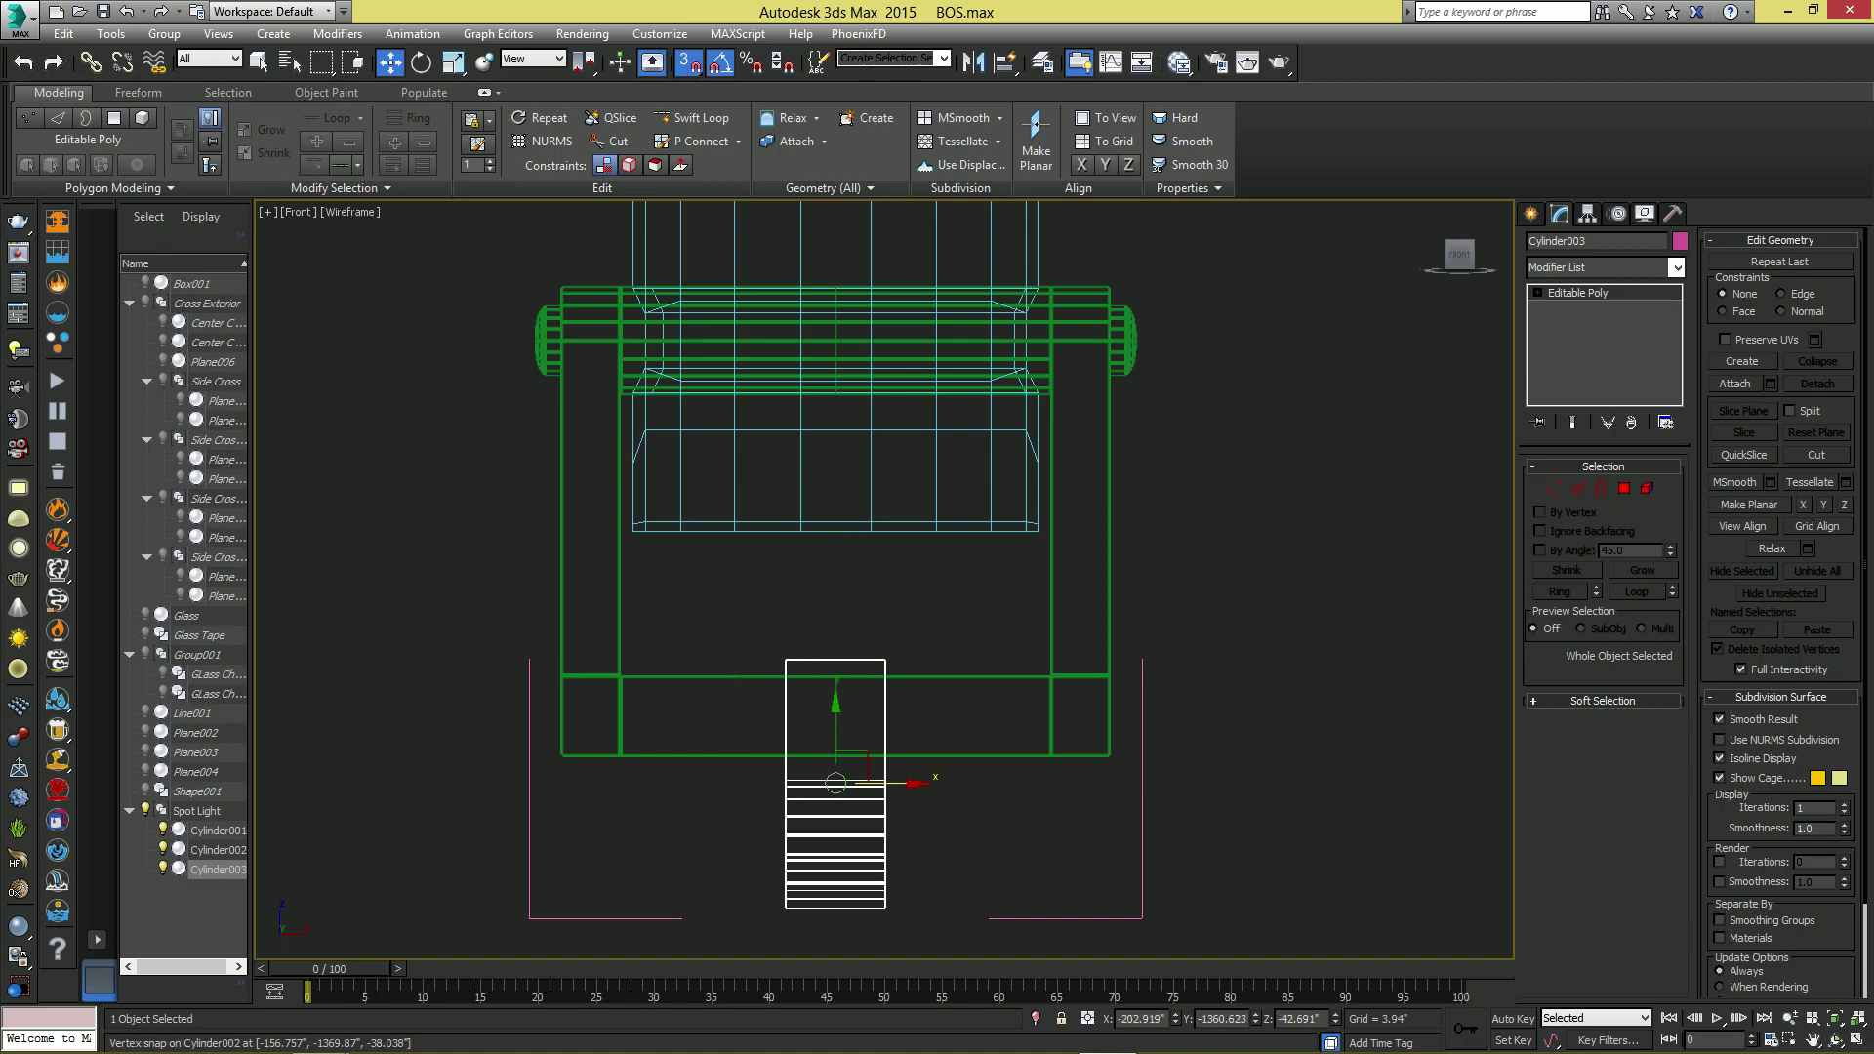
{"action": "key", "text": "1"}
{"action": "key", "text": "1"}
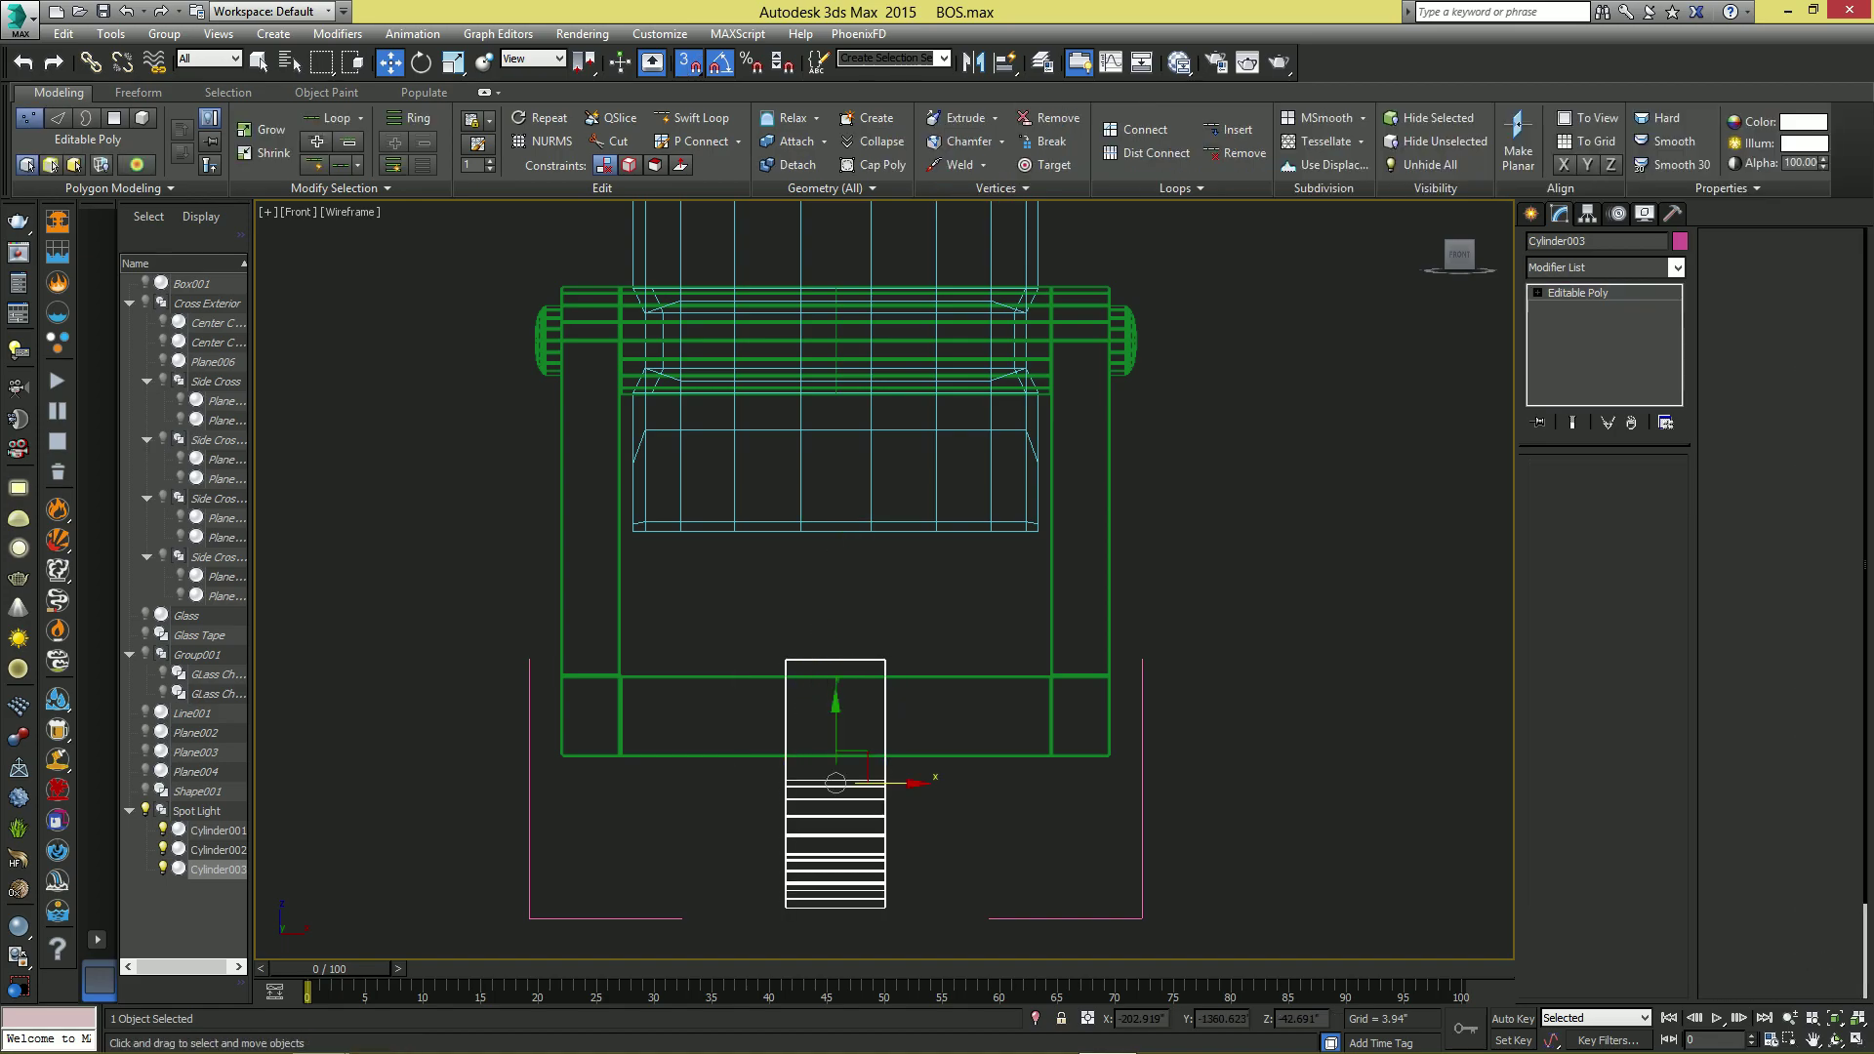
- Turn TurboSmooth back on for the cylinder and deselect it
{"action": "left_click", "coordinate": [1217, 506]}
{"action": "left_click", "coordinate": [962, 530]}
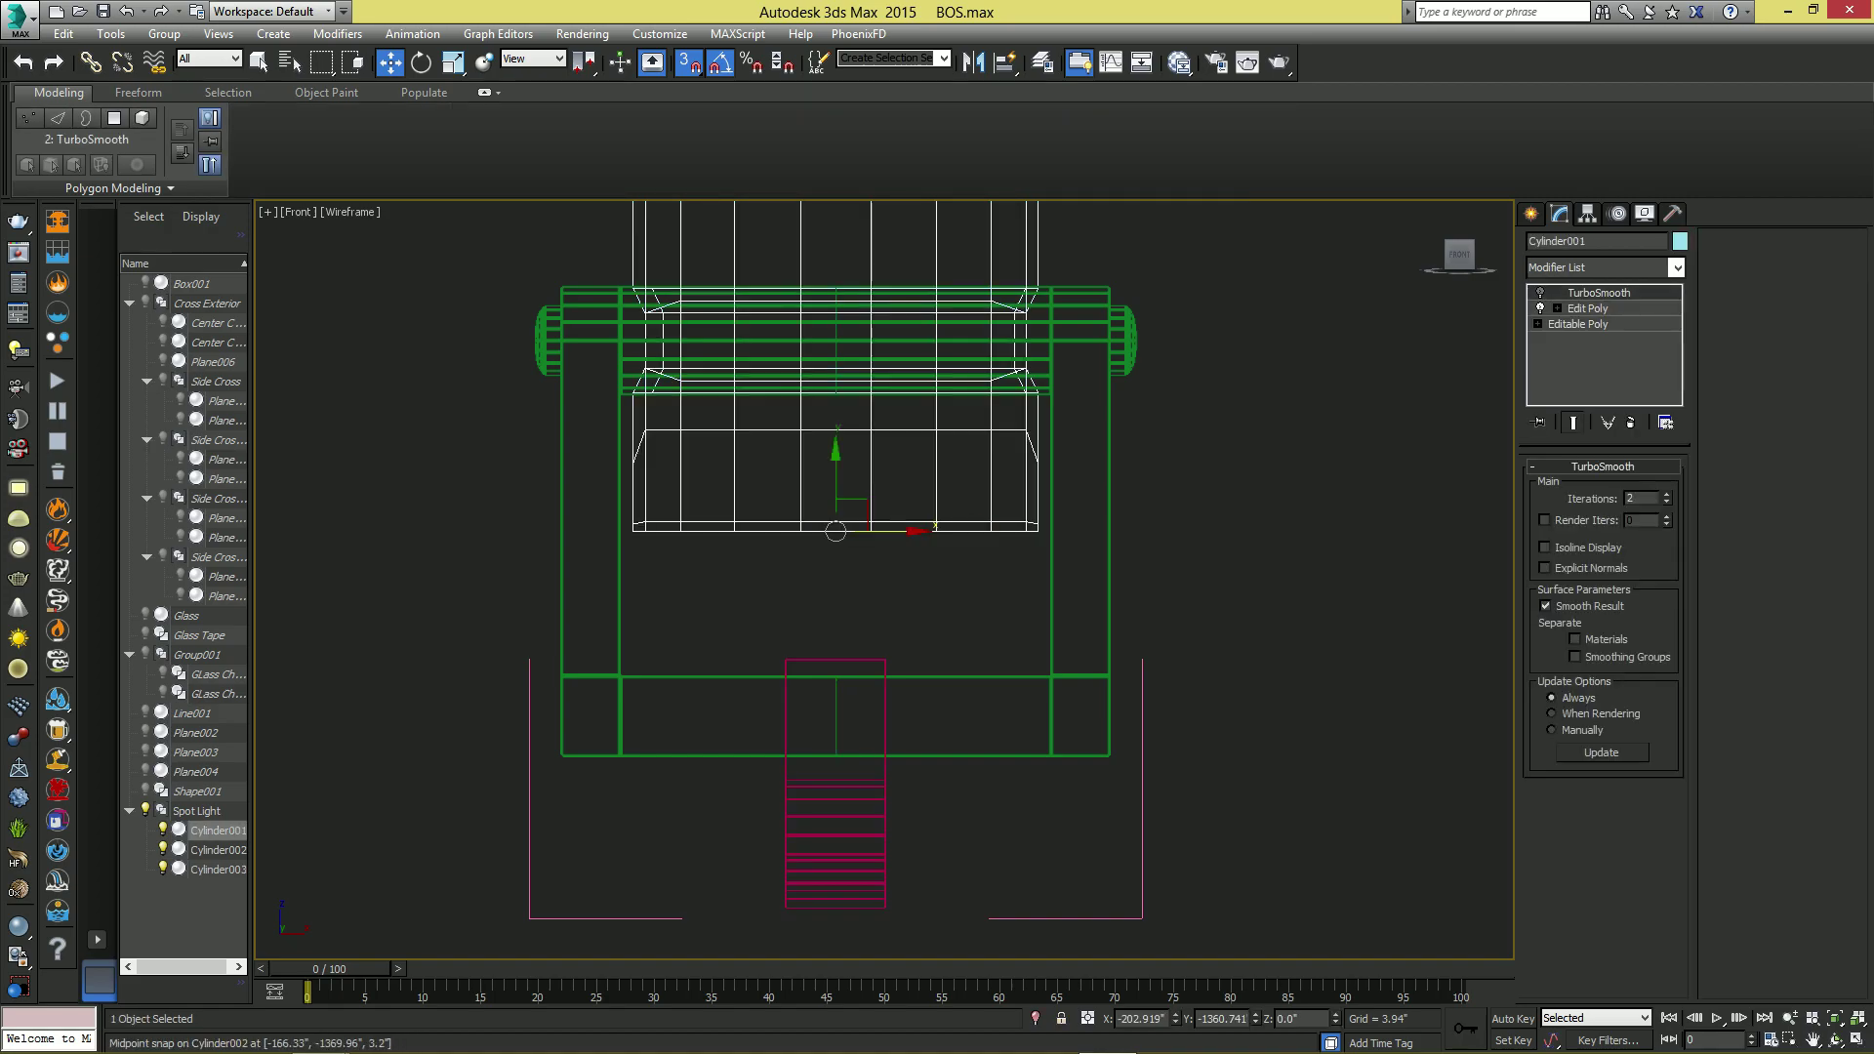
{"action": "left_click", "coordinate": [1541, 293]}
{"action": "left_click", "coordinate": [1259, 400]}
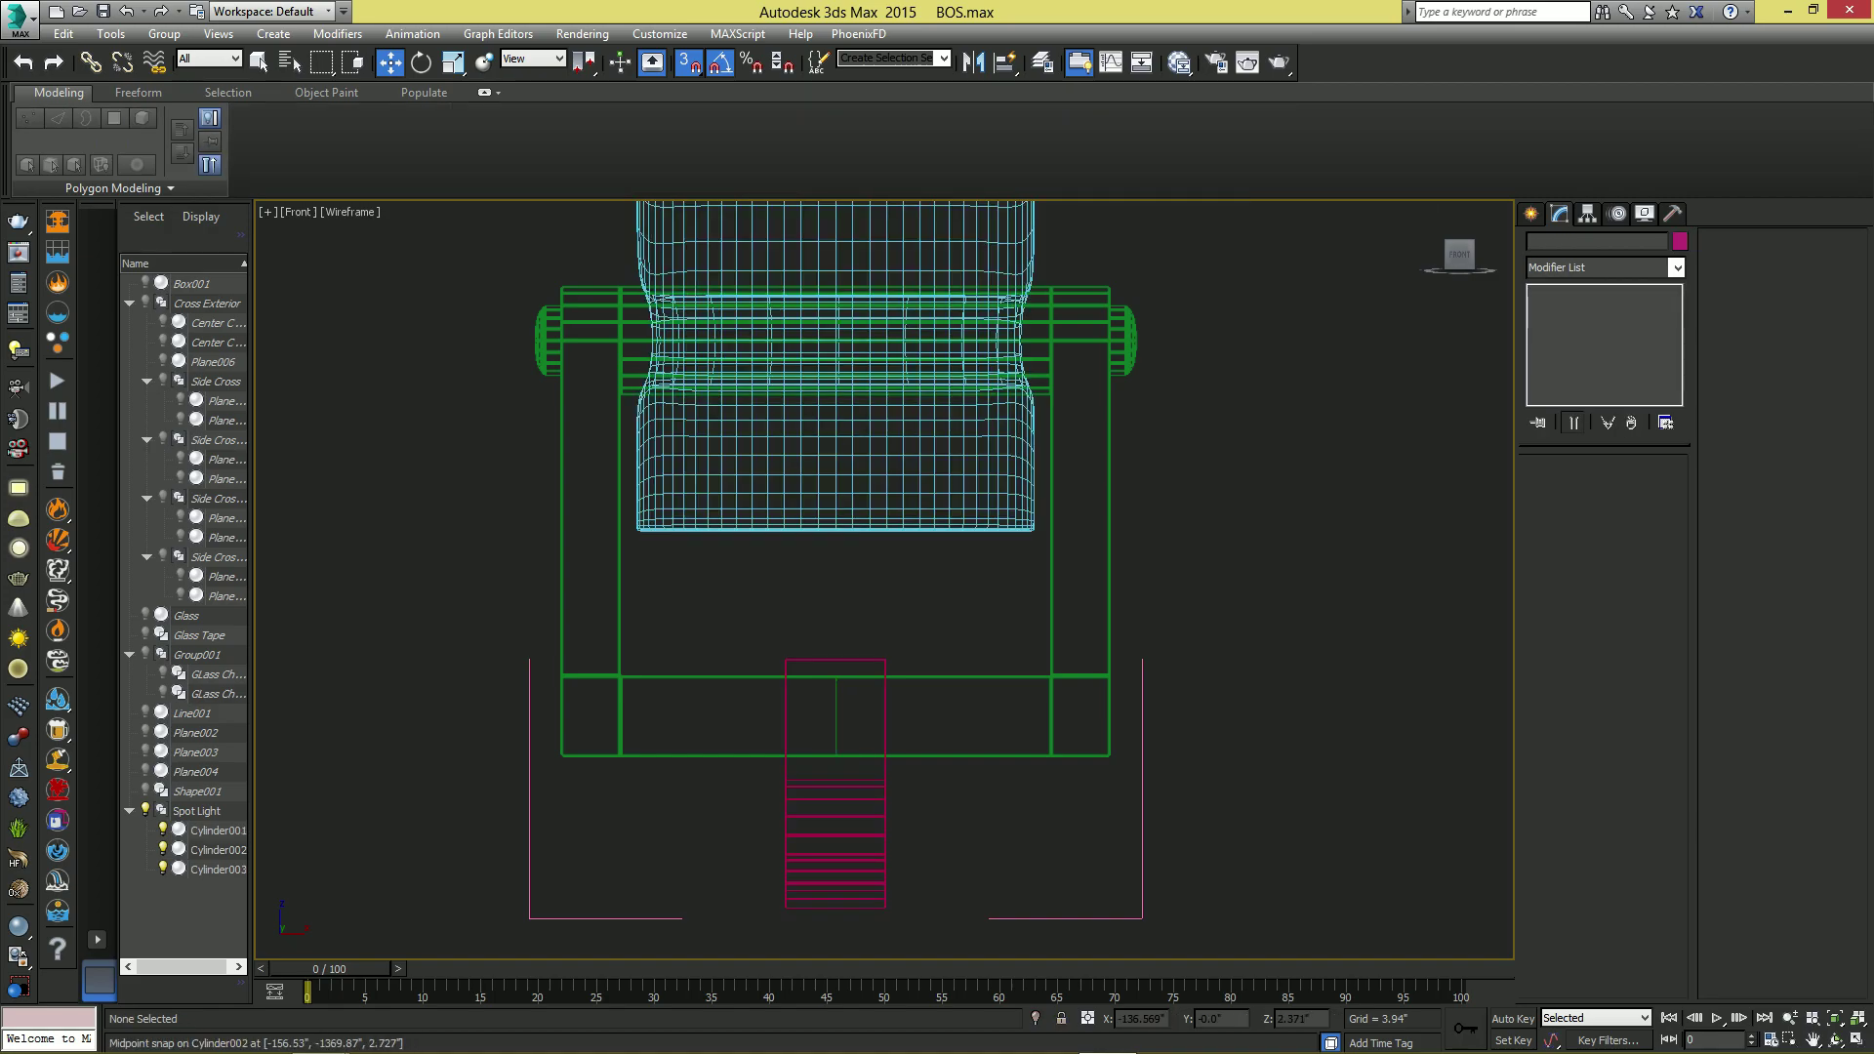
{"action": "left_click", "coordinate": [986, 437]}
{"action": "left_click", "coordinate": [984, 600]}
- Return to the maximized Perspective view and examine the spot light with its centered clamp
{"action": "scroll", "coordinate": [986, 672], "scroll_direction": "down", "scroll_amount": 2}
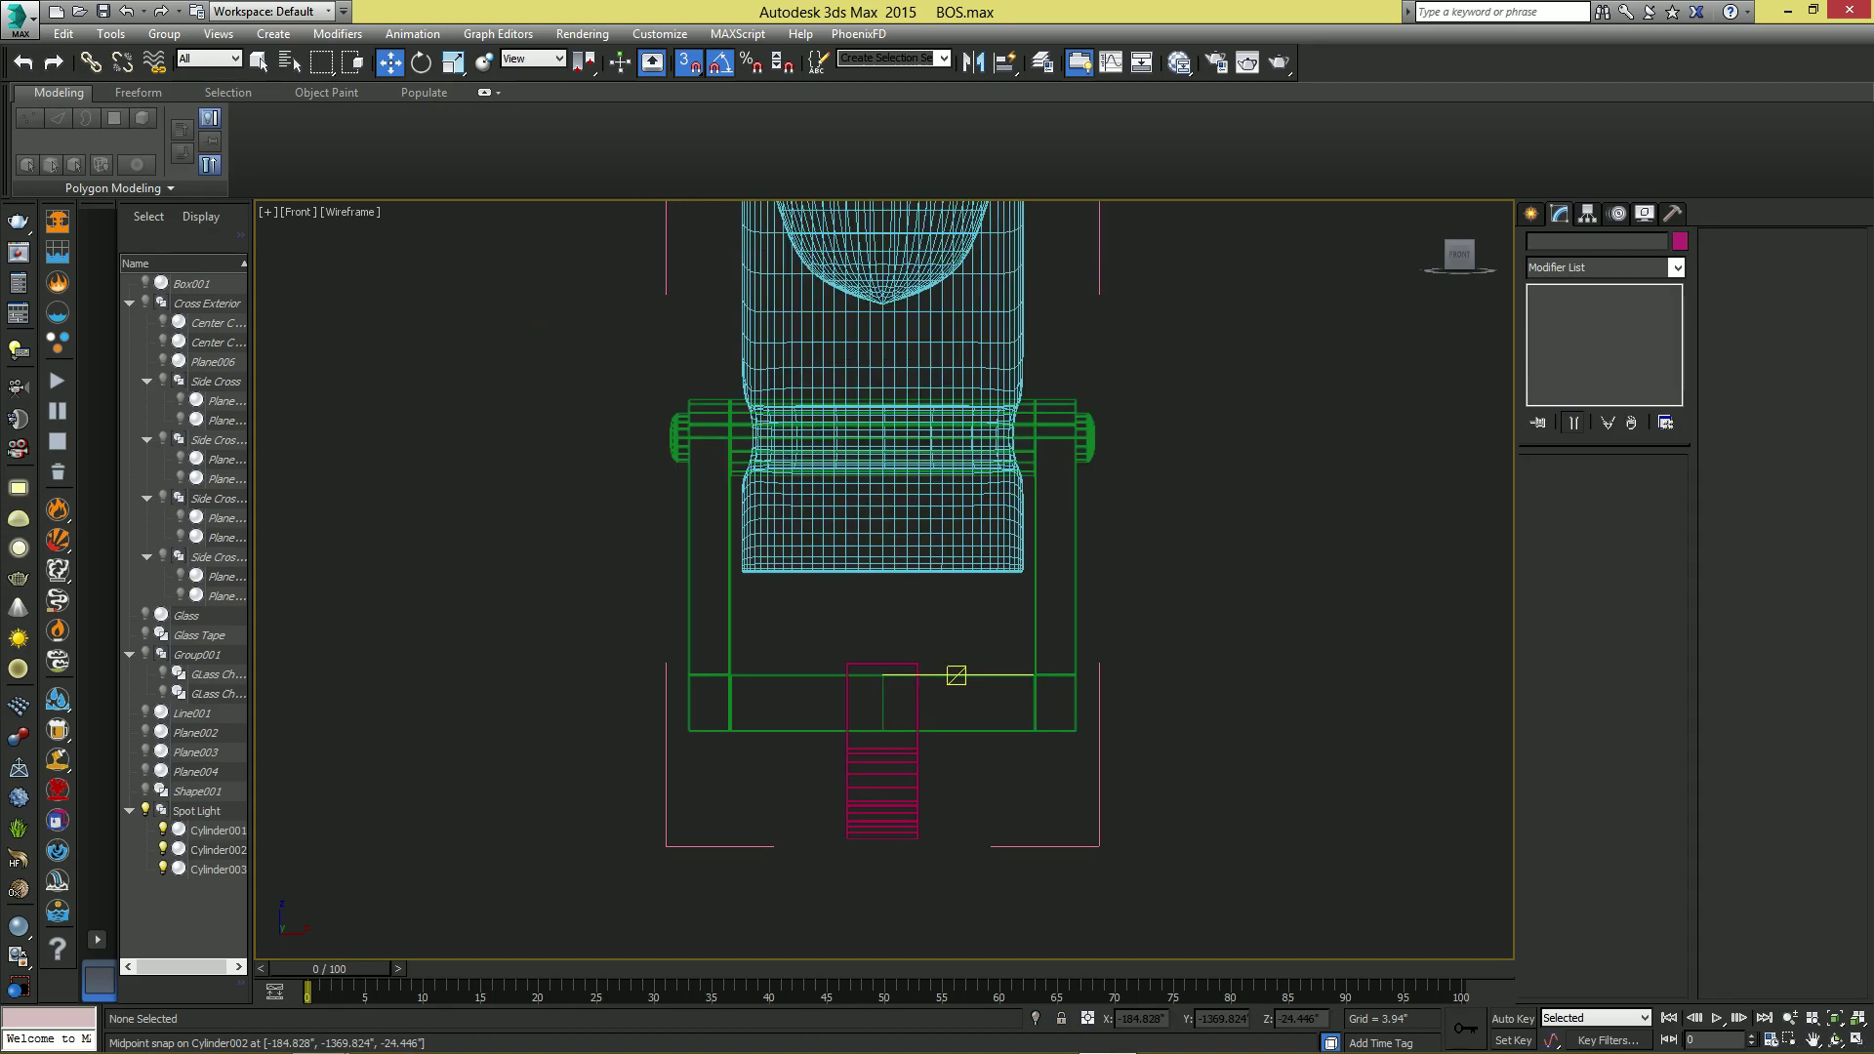
{"action": "key", "text": "alt+w"}
{"action": "left_click", "coordinate": [1034, 723]}
{"action": "key", "text": "alt+w"}
{"action": "middle_click_drag", "start_coordinate": [1034, 645], "coordinate": [942, 625], "text": "alt"}
{"action": "left_click", "coordinate": [983, 523]}
{"action": "middle_click_drag", "start_coordinate": [983, 523], "coordinate": [917, 493], "text": "alt"}
{"action": "scroll", "coordinate": [957, 654], "scroll_direction": "up", "scroll_amount": 3}
{"action": "scroll", "coordinate": [952, 600], "scroll_direction": "up", "scroll_amount": 3}
{"action": "scroll", "coordinate": [943, 565], "scroll_direction": "down", "scroll_amount": 6}
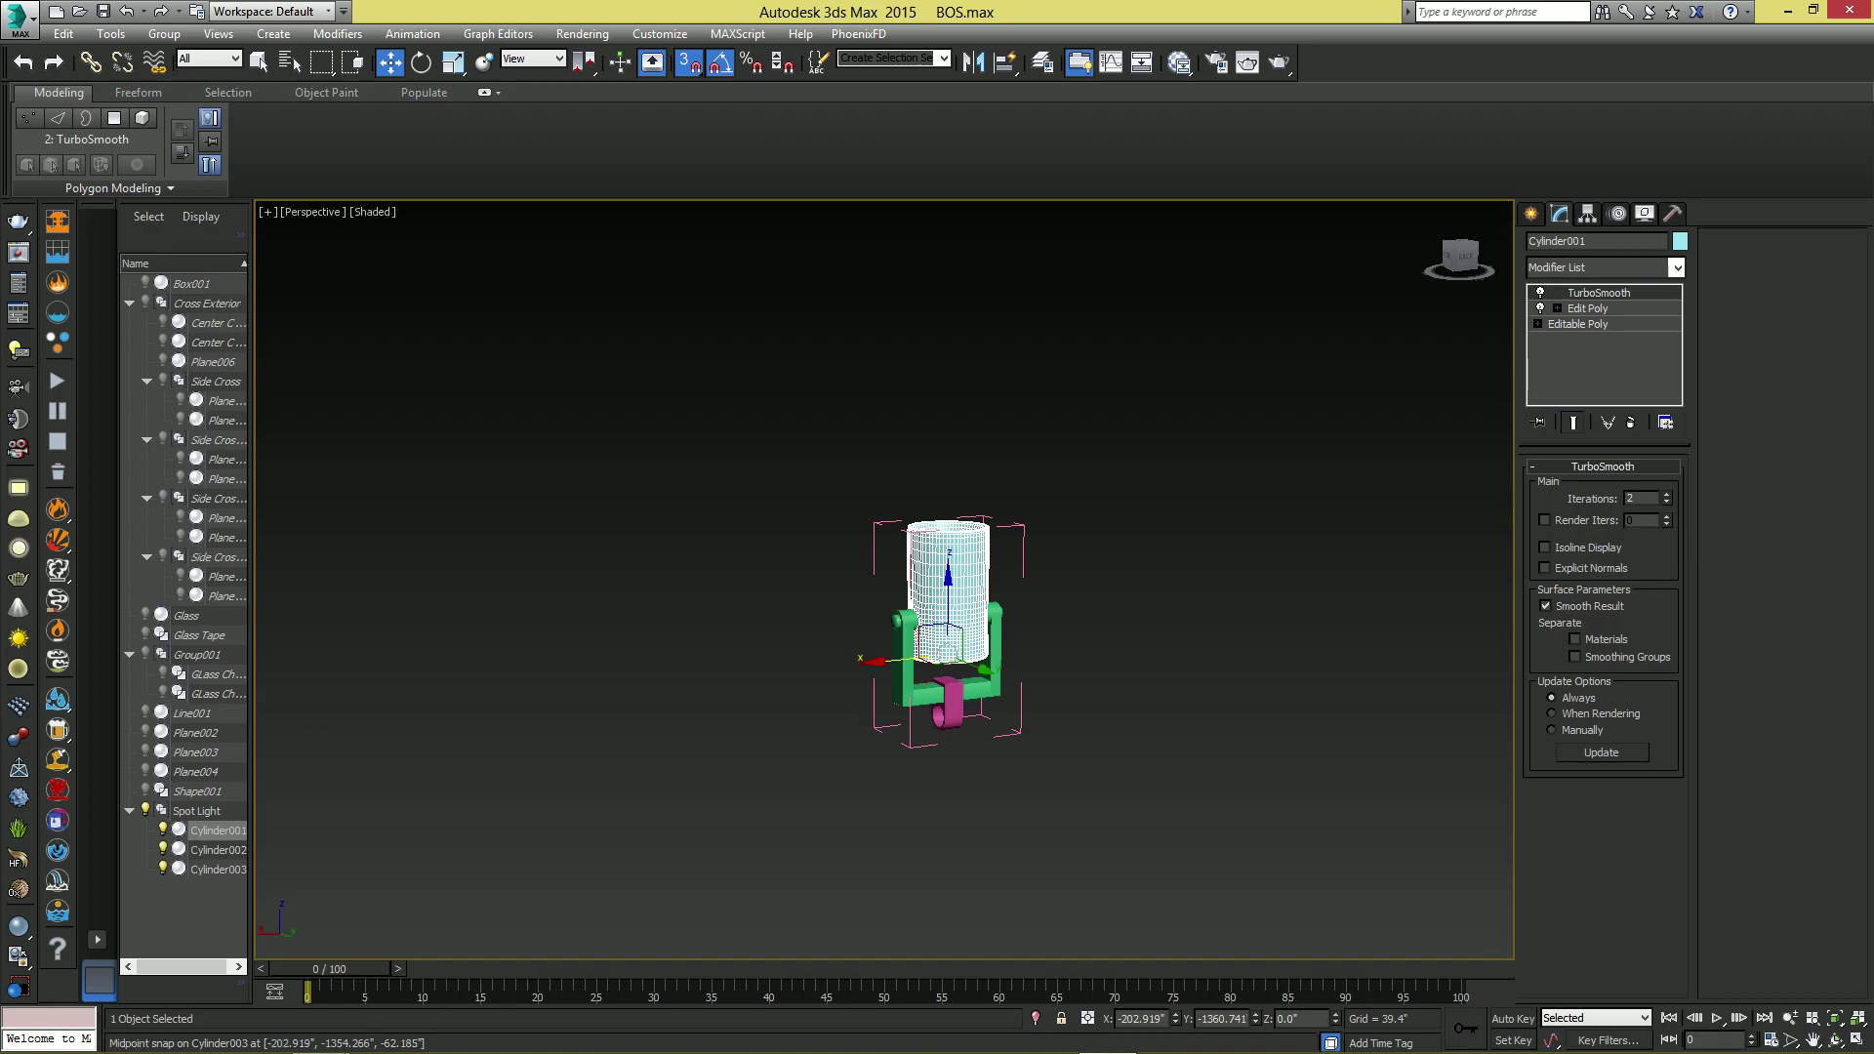
{"action": "scroll", "coordinate": [940, 728], "scroll_direction": "up", "scroll_amount": 3}
{"action": "left_click", "coordinate": [940, 729]}
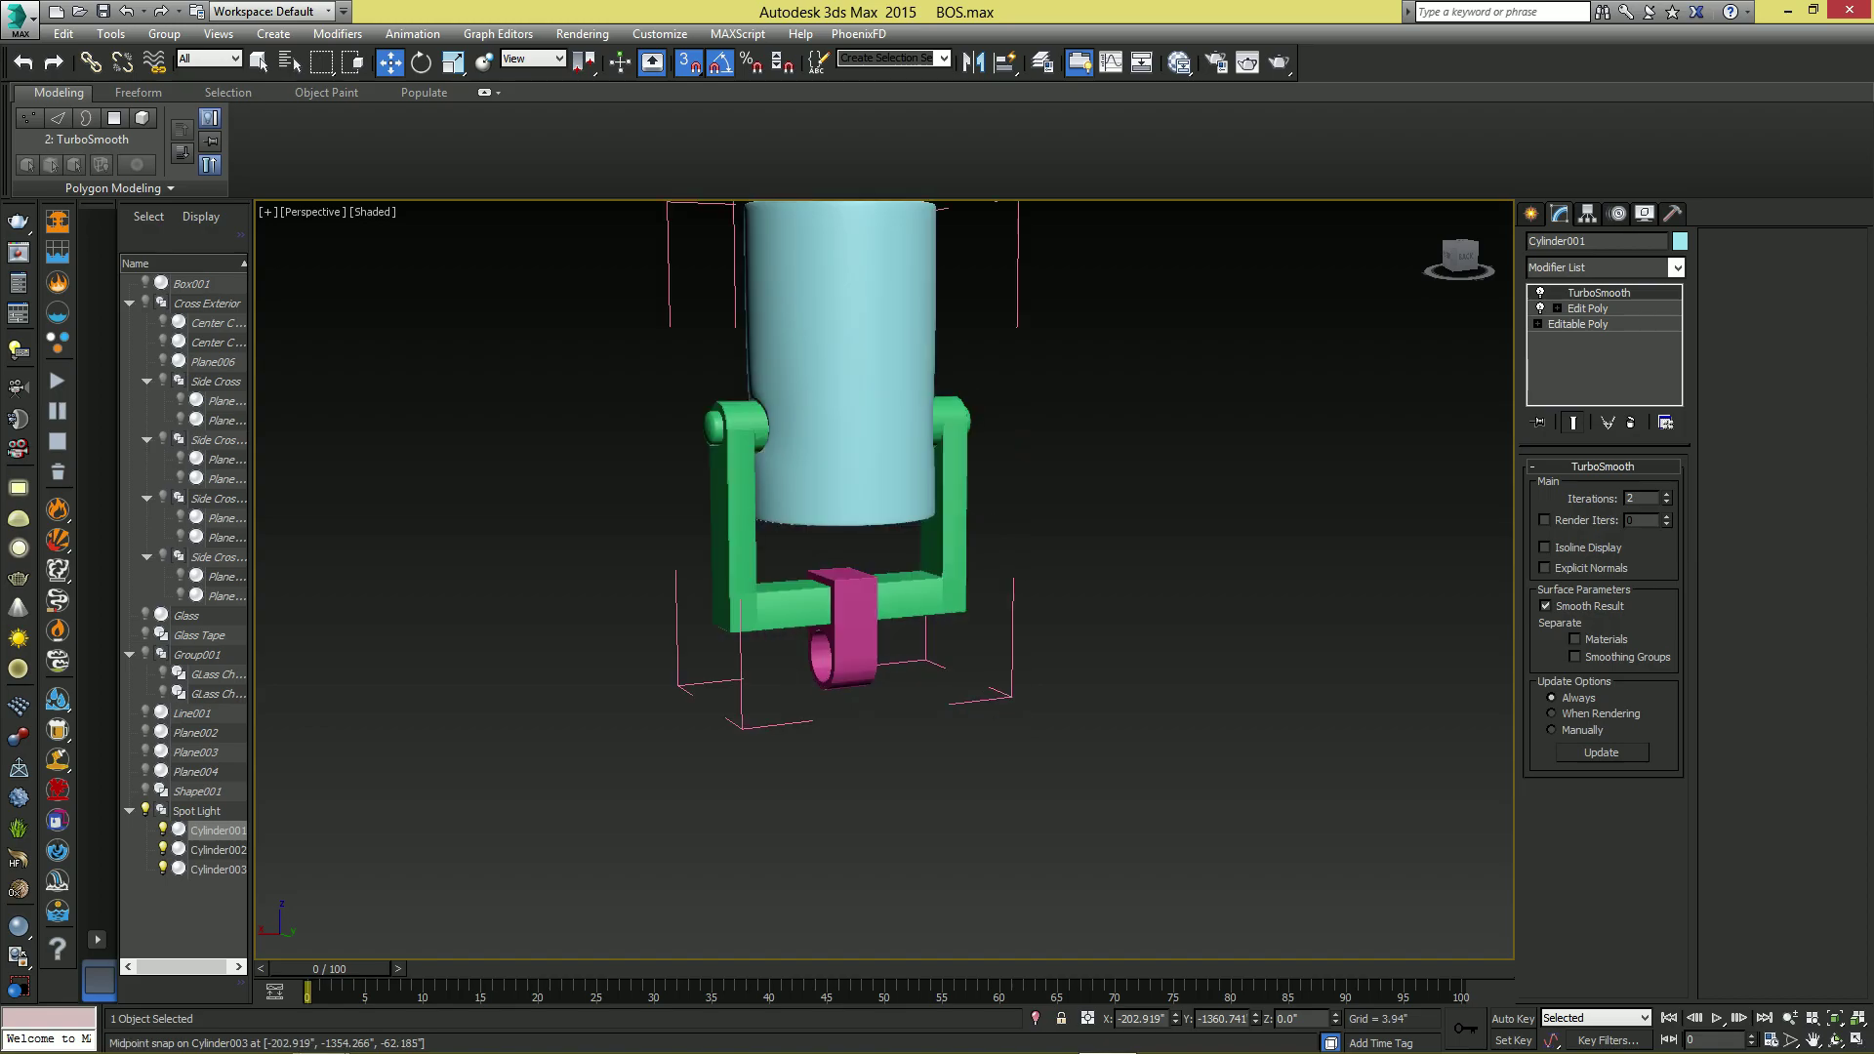
- Align only the cylinder's pivot to the bracket's pivot at pin height, then leave pivot editing
{"action": "left_click", "coordinate": [871, 418]}
{"action": "middle_click_drag", "start_coordinate": [871, 420], "coordinate": [942, 487]}
{"action": "scroll", "coordinate": [890, 625], "scroll_direction": "up", "scroll_amount": 5}
{"action": "middle_click_drag", "start_coordinate": [888, 636], "coordinate": [1027, 666], "text": "alt"}
{"action": "key", "text": "e"}
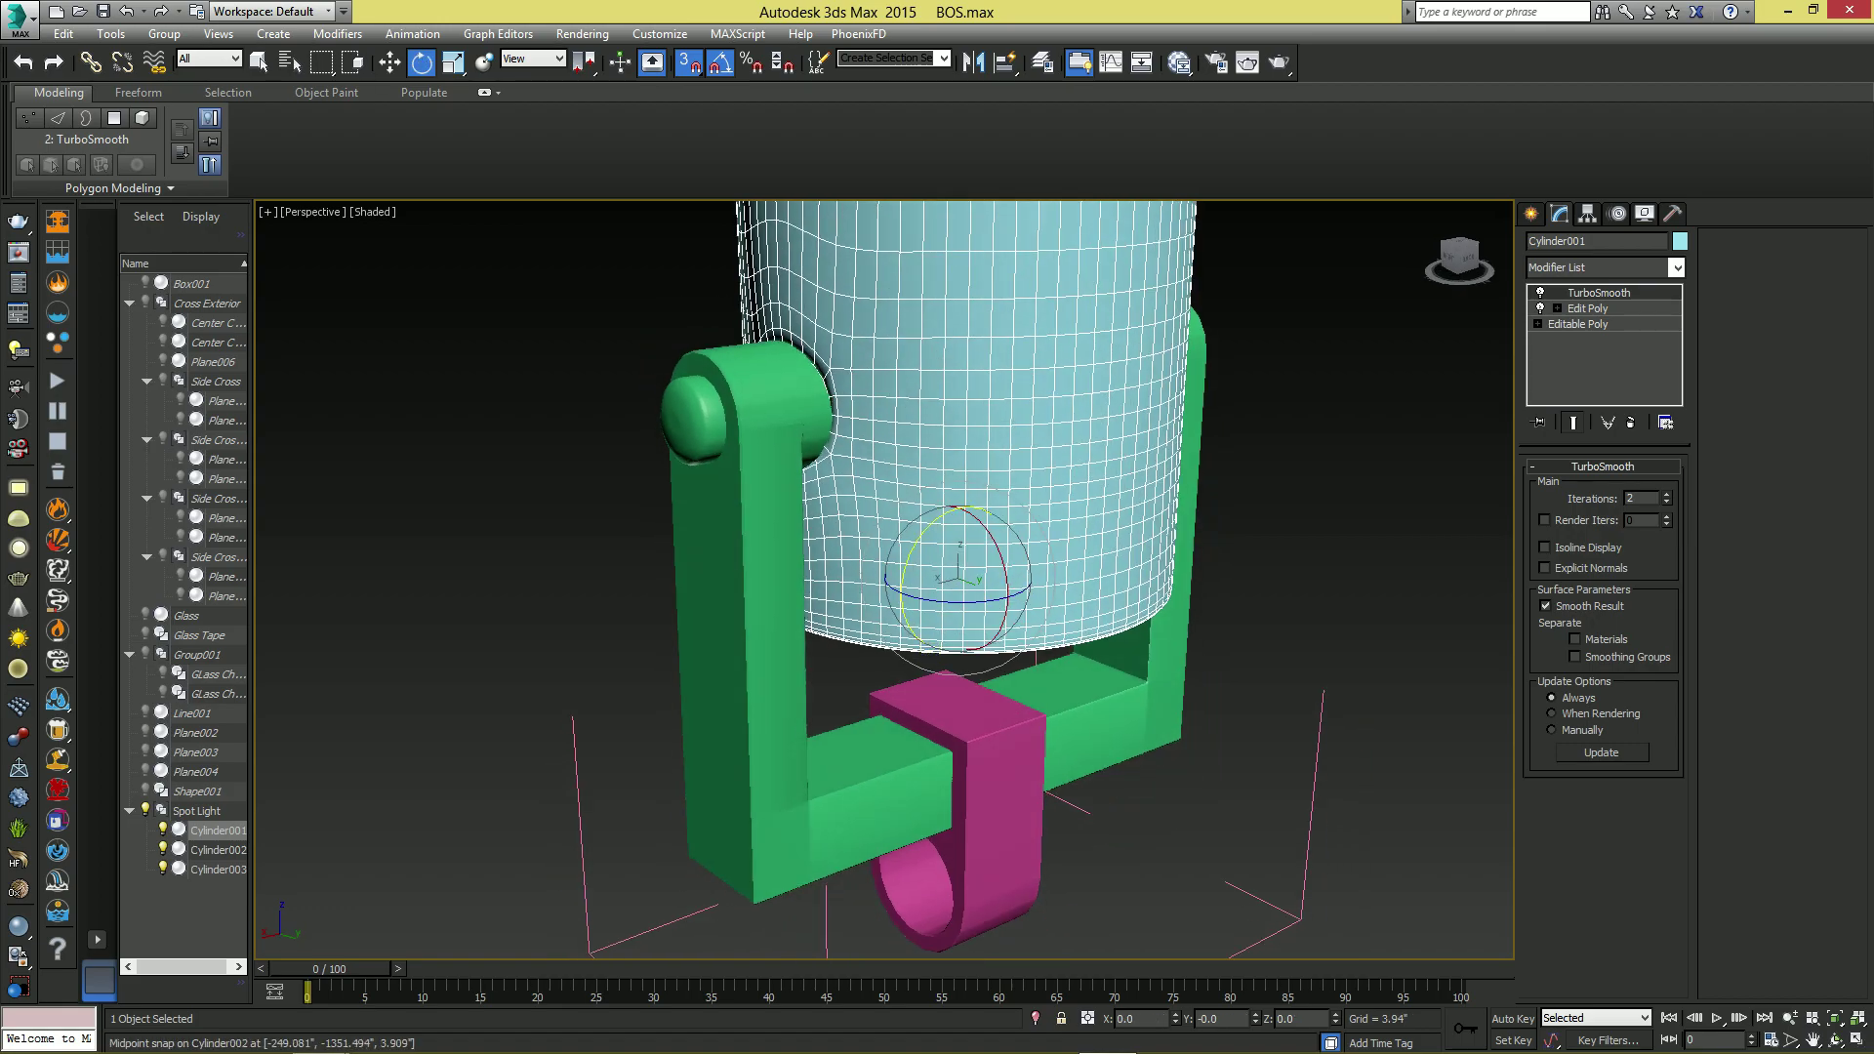
{"action": "left_click", "coordinate": [1588, 214]}
{"action": "left_click", "coordinate": [1603, 337]}
{"action": "key", "text": "alt+a"}
{"action": "left_click", "coordinate": [771, 468]}
{"action": "key", "text": "w"}
{"action": "right_click", "coordinate": [973, 489]}
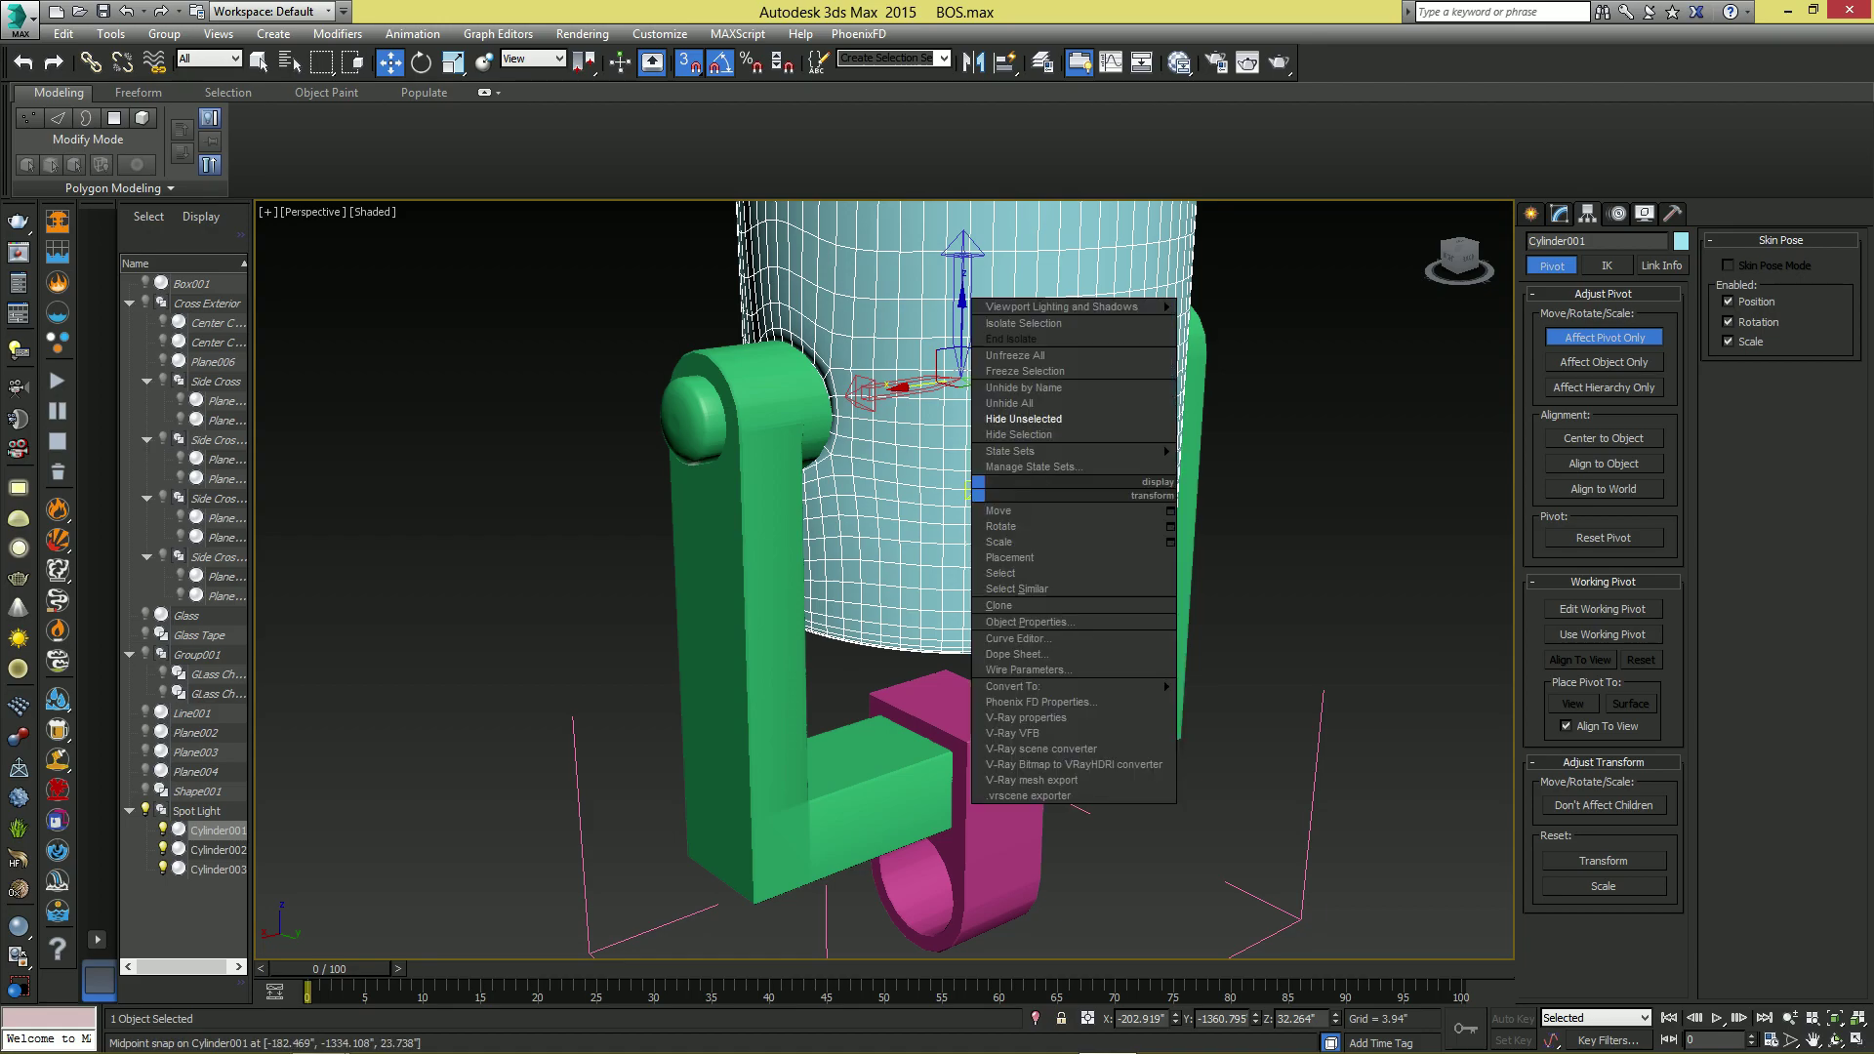
{"action": "left_click", "coordinate": [1603, 338]}
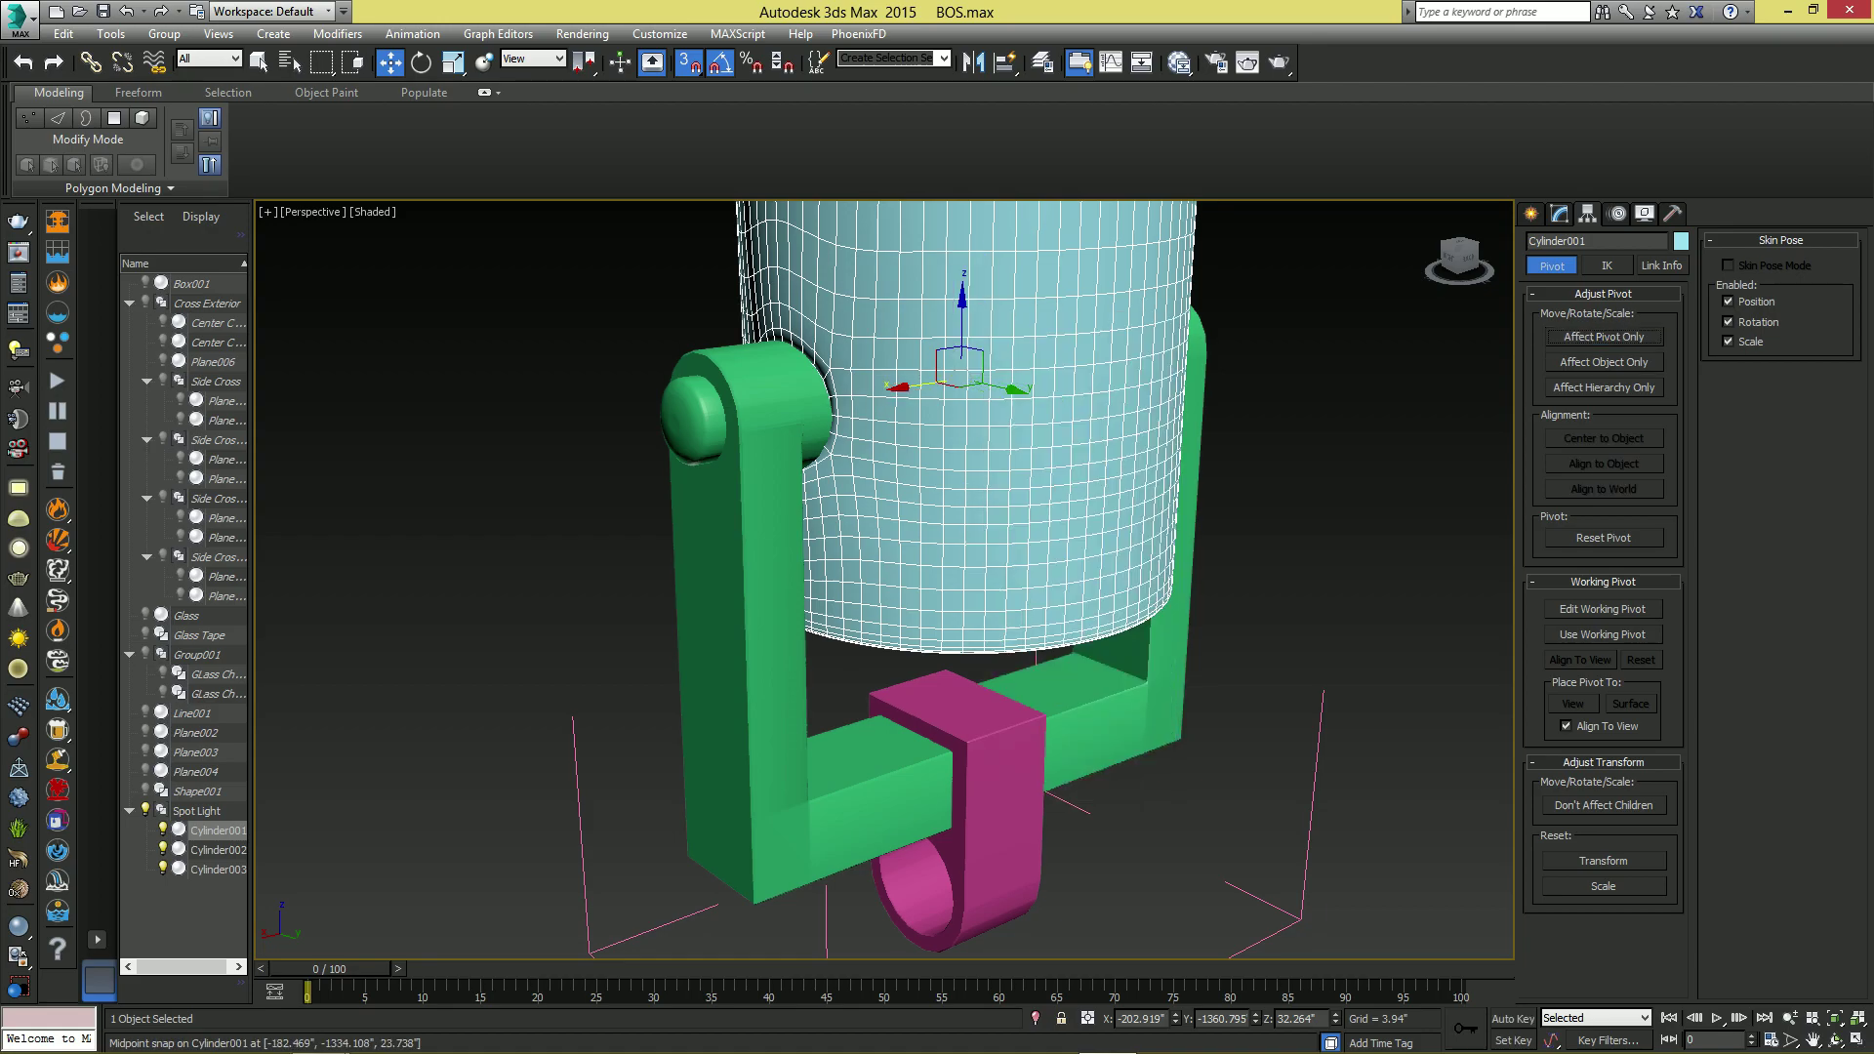
- Try tilting the cylinder about its pivot at the bracket pins, then cancel the rotation
{"action": "left_click", "coordinate": [1531, 214]}
{"action": "key", "text": "e"}
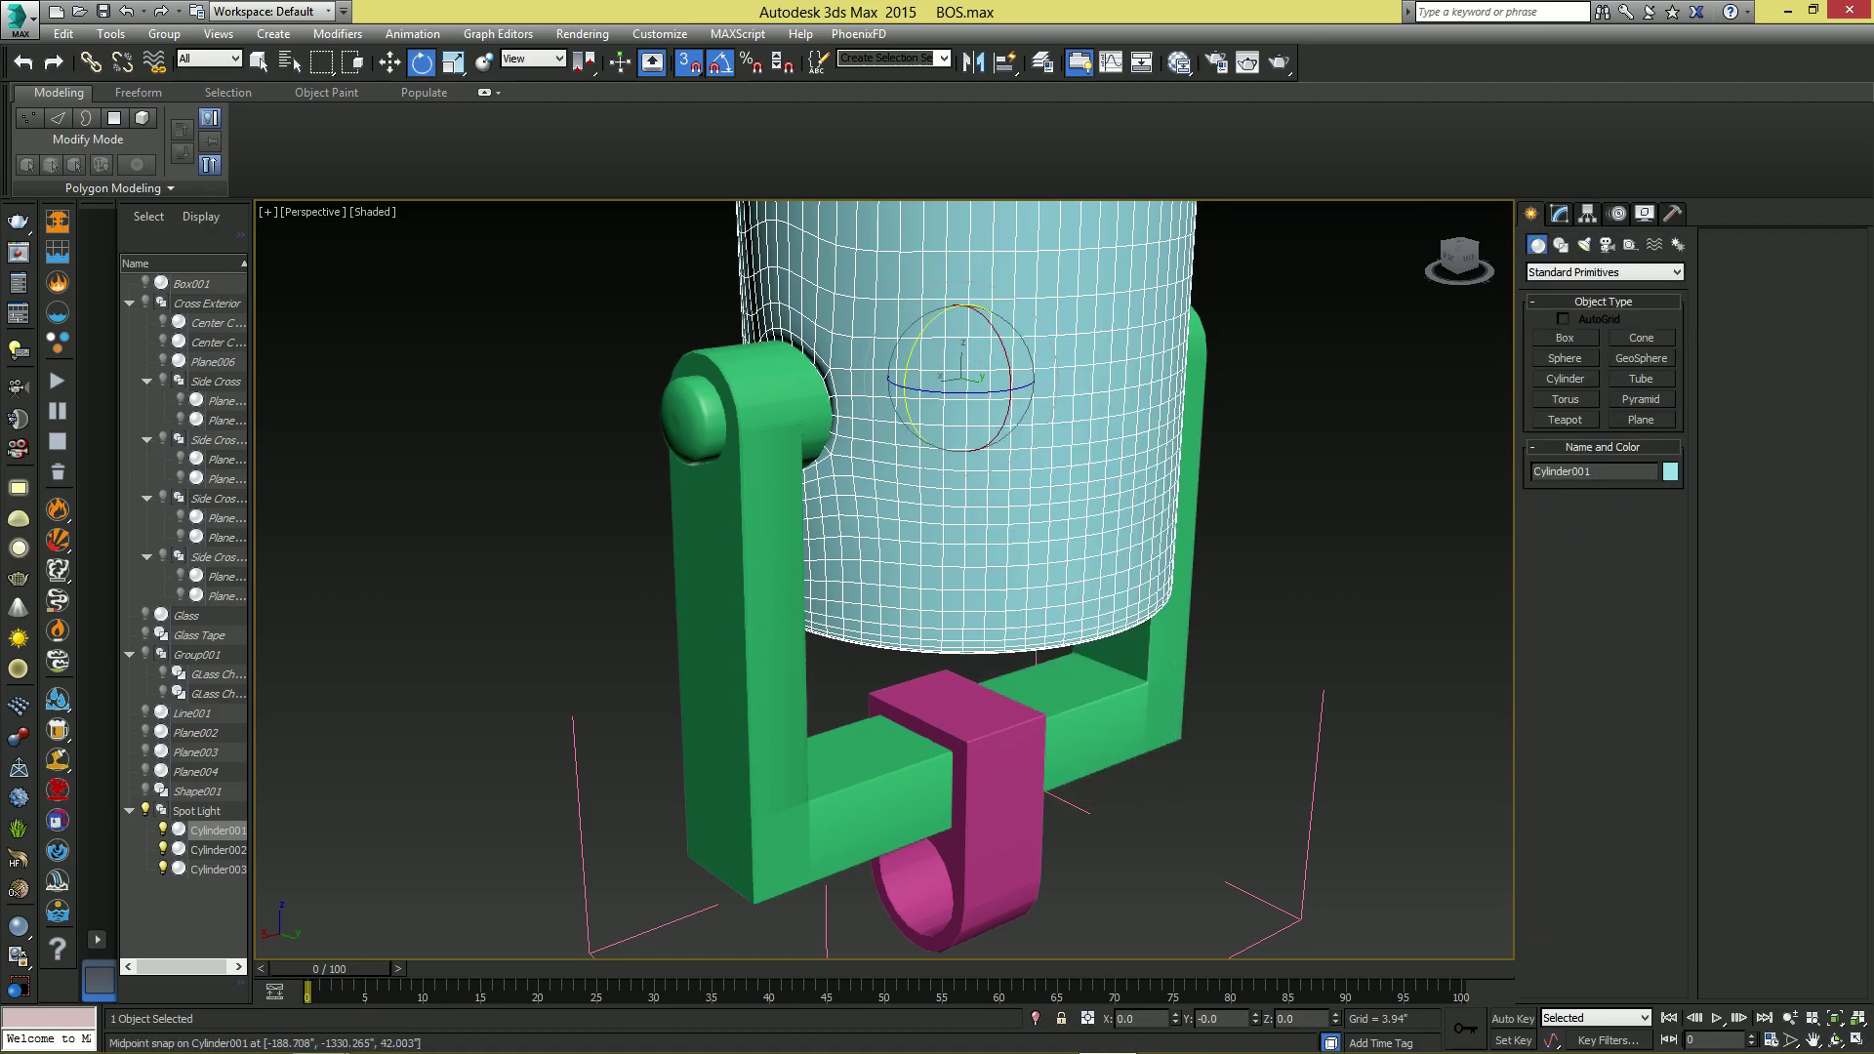
{"action": "left_click_drag", "start_coordinate": [1004, 348], "coordinate": [1009, 460]}
{"action": "right_click", "coordinate": [1009, 460]}
- Check the pivot positions of the bracket and the clamp by selecting each part in turn
{"action": "left_click", "coordinate": [1123, 728]}
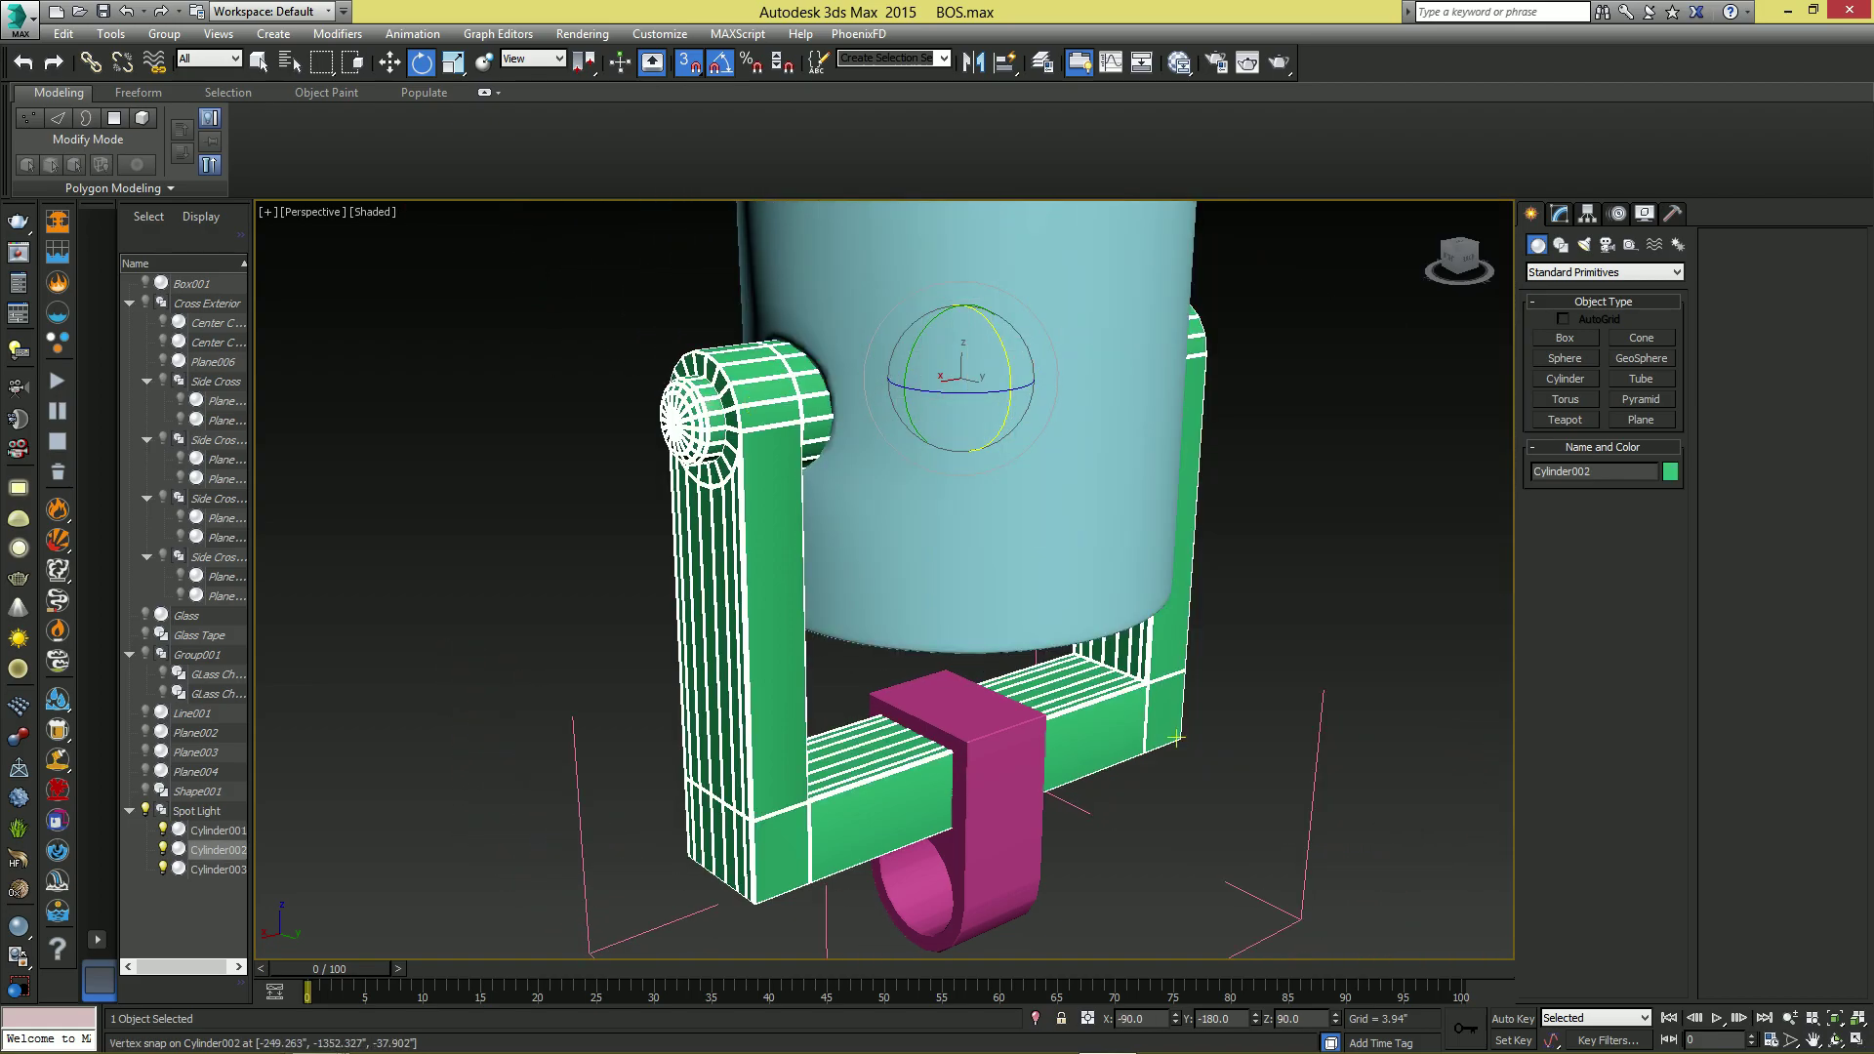
{"action": "middle_click_drag", "start_coordinate": [1152, 732], "coordinate": [1107, 542]}
{"action": "left_click", "coordinate": [935, 652]}
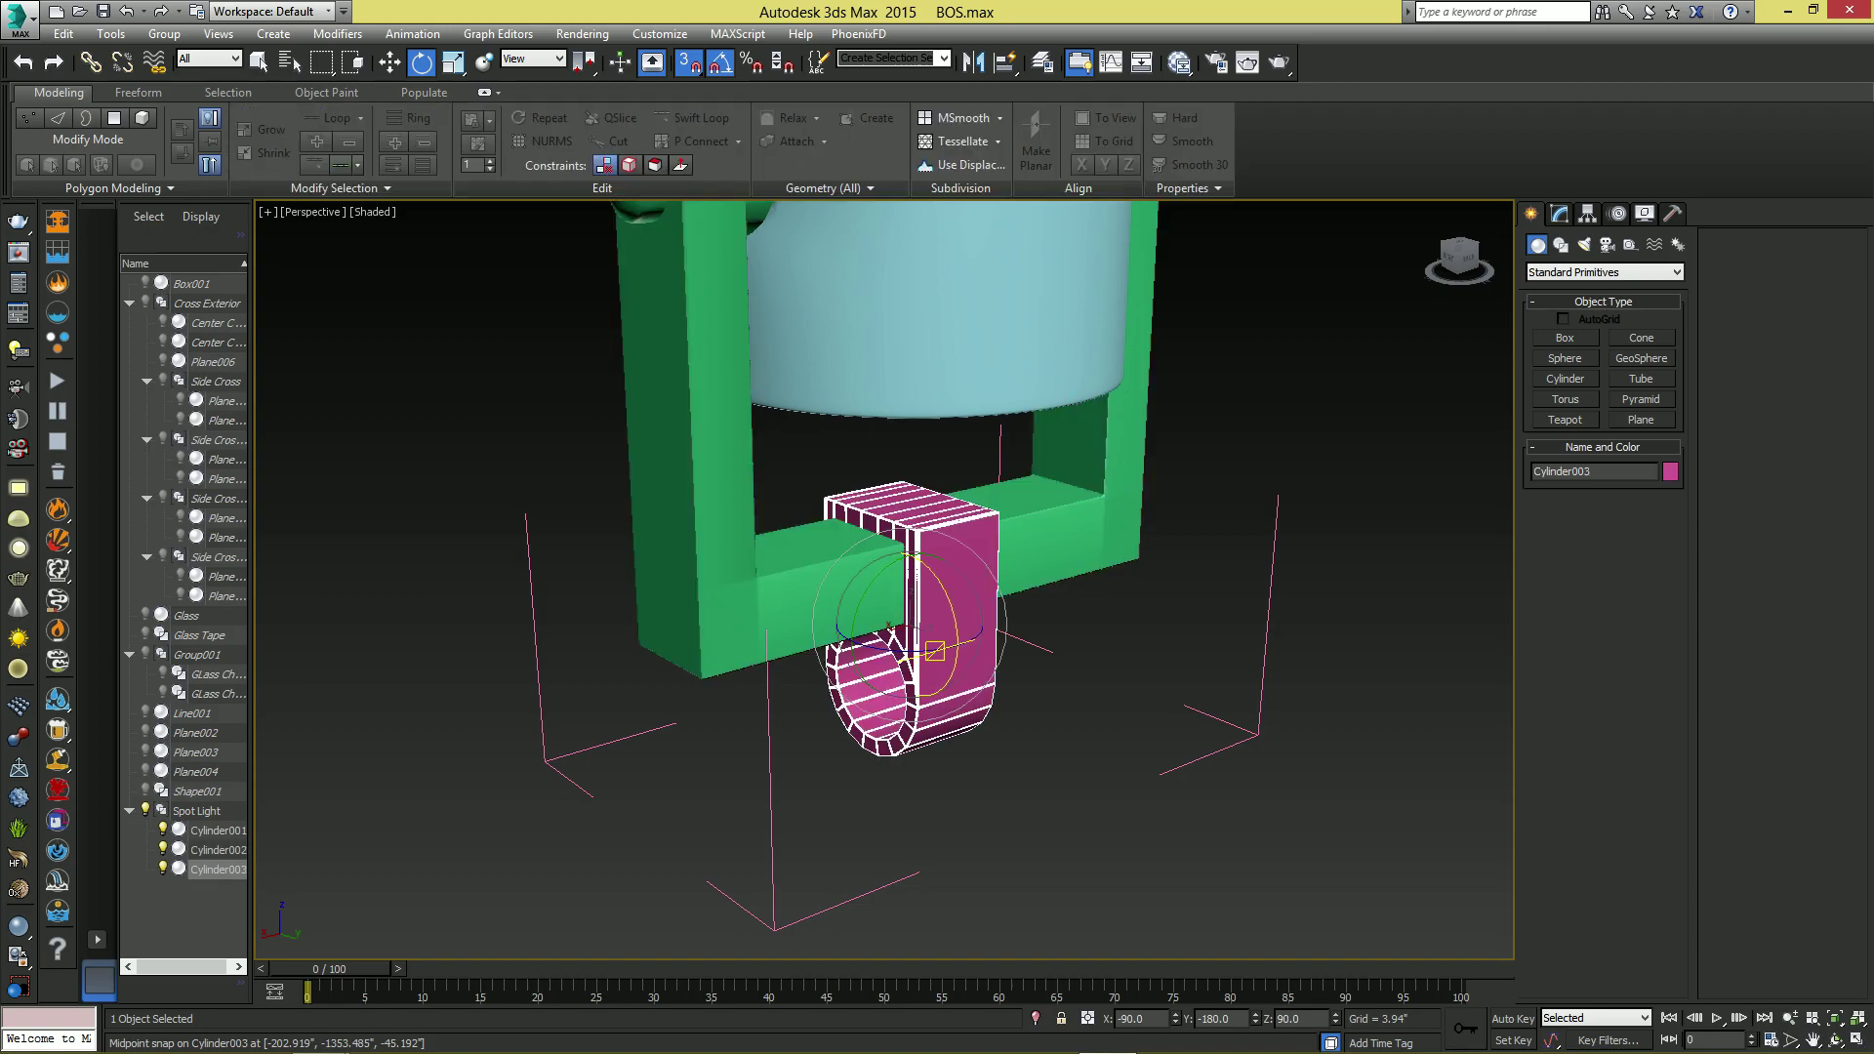
{"action": "left_click", "coordinate": [730, 566], "text": "ctrl"}
{"action": "middle_click_drag", "start_coordinate": [633, 419], "coordinate": [645, 610]}
{"action": "scroll", "coordinate": [644, 610], "scroll_direction": "down", "scroll_amount": 3}
{"action": "left_click", "coordinate": [547, 361]}
{"action": "left_click", "coordinate": [955, 522]}
{"action": "left_click", "coordinate": [697, 526]}
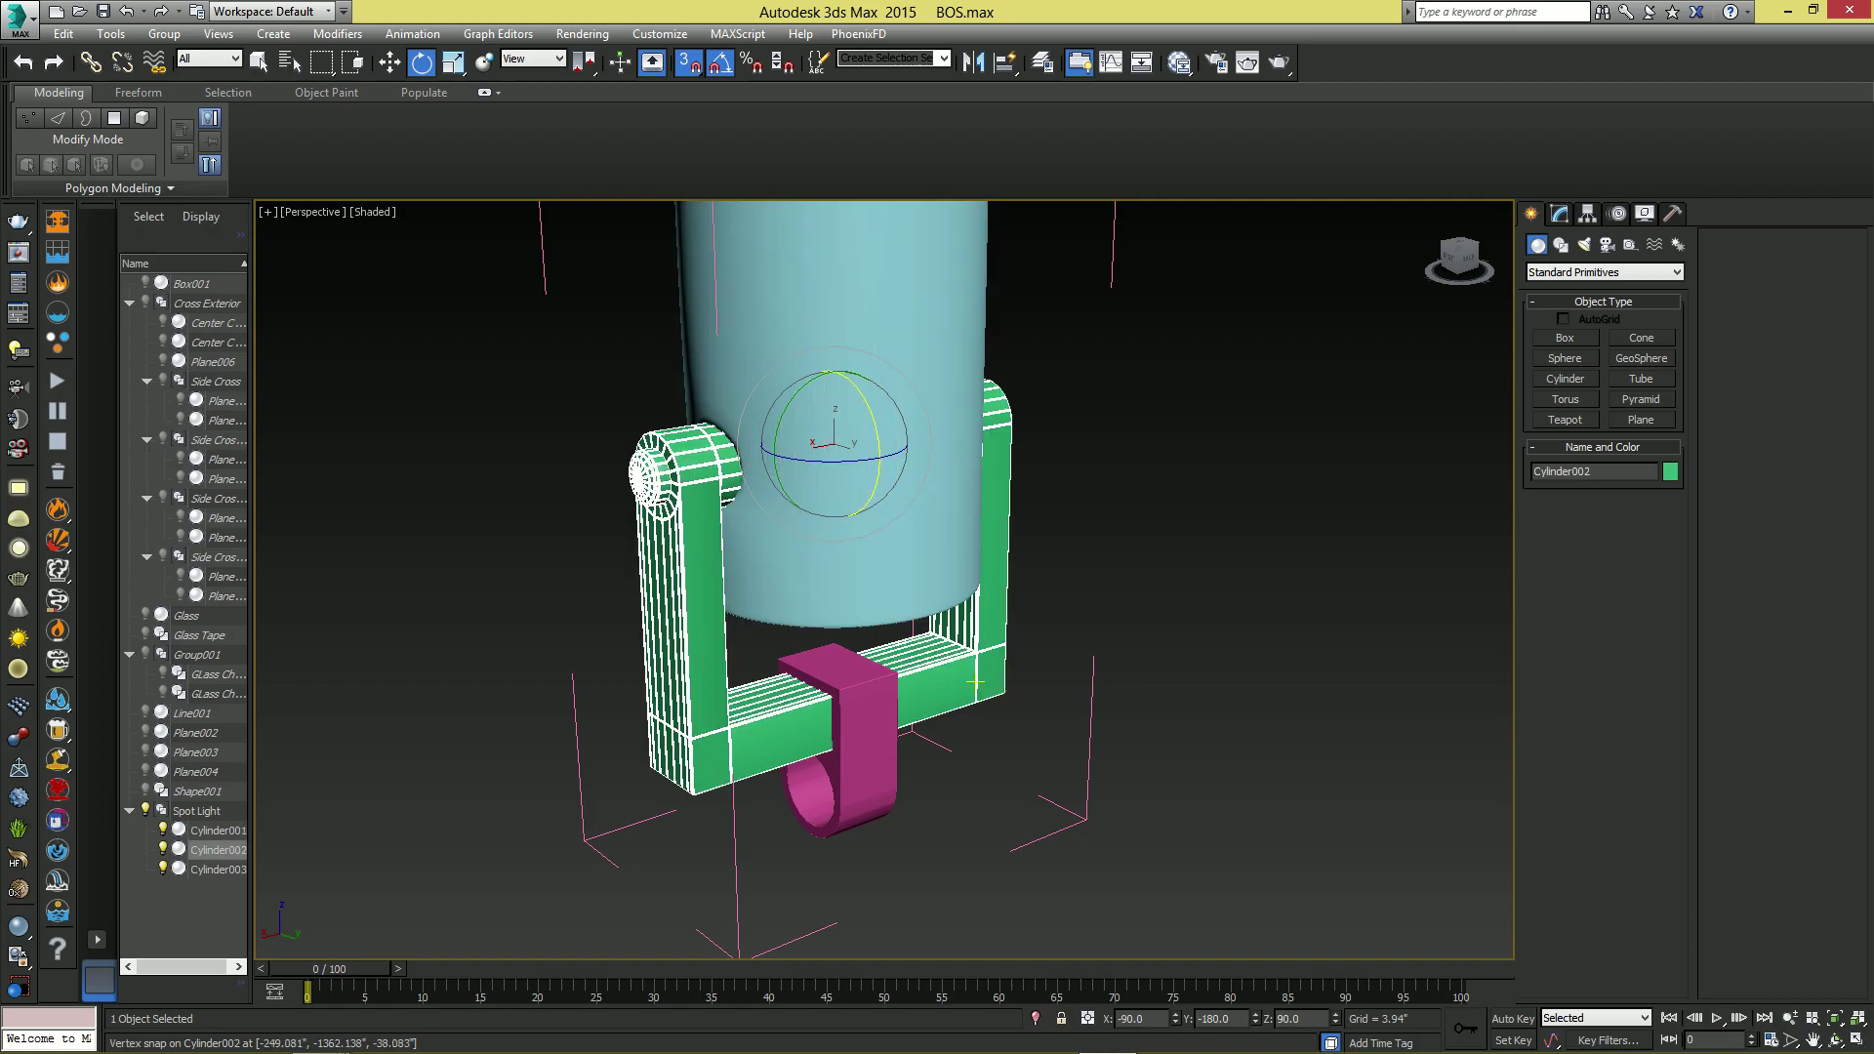
{"action": "left_click", "coordinate": [1017, 701]}
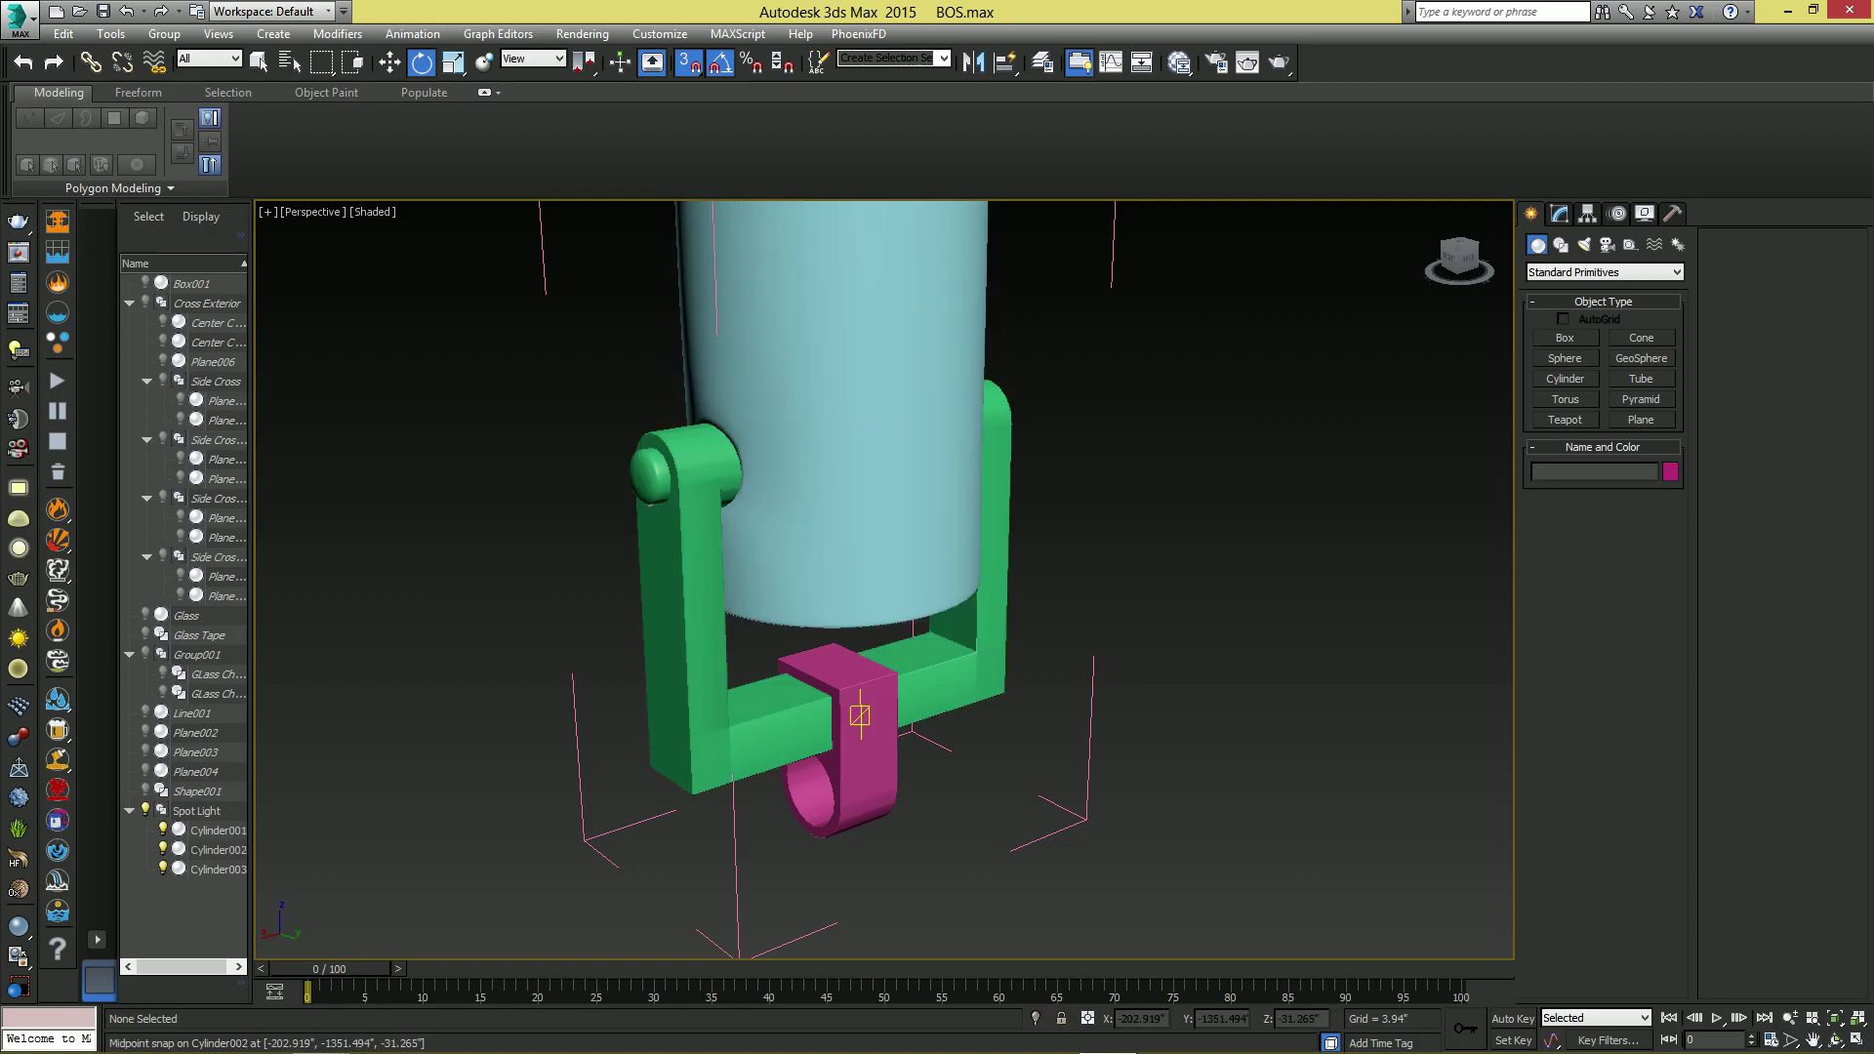
- Close the Spot Light group from its cylinder member
{"action": "left_click", "coordinate": [888, 526]}
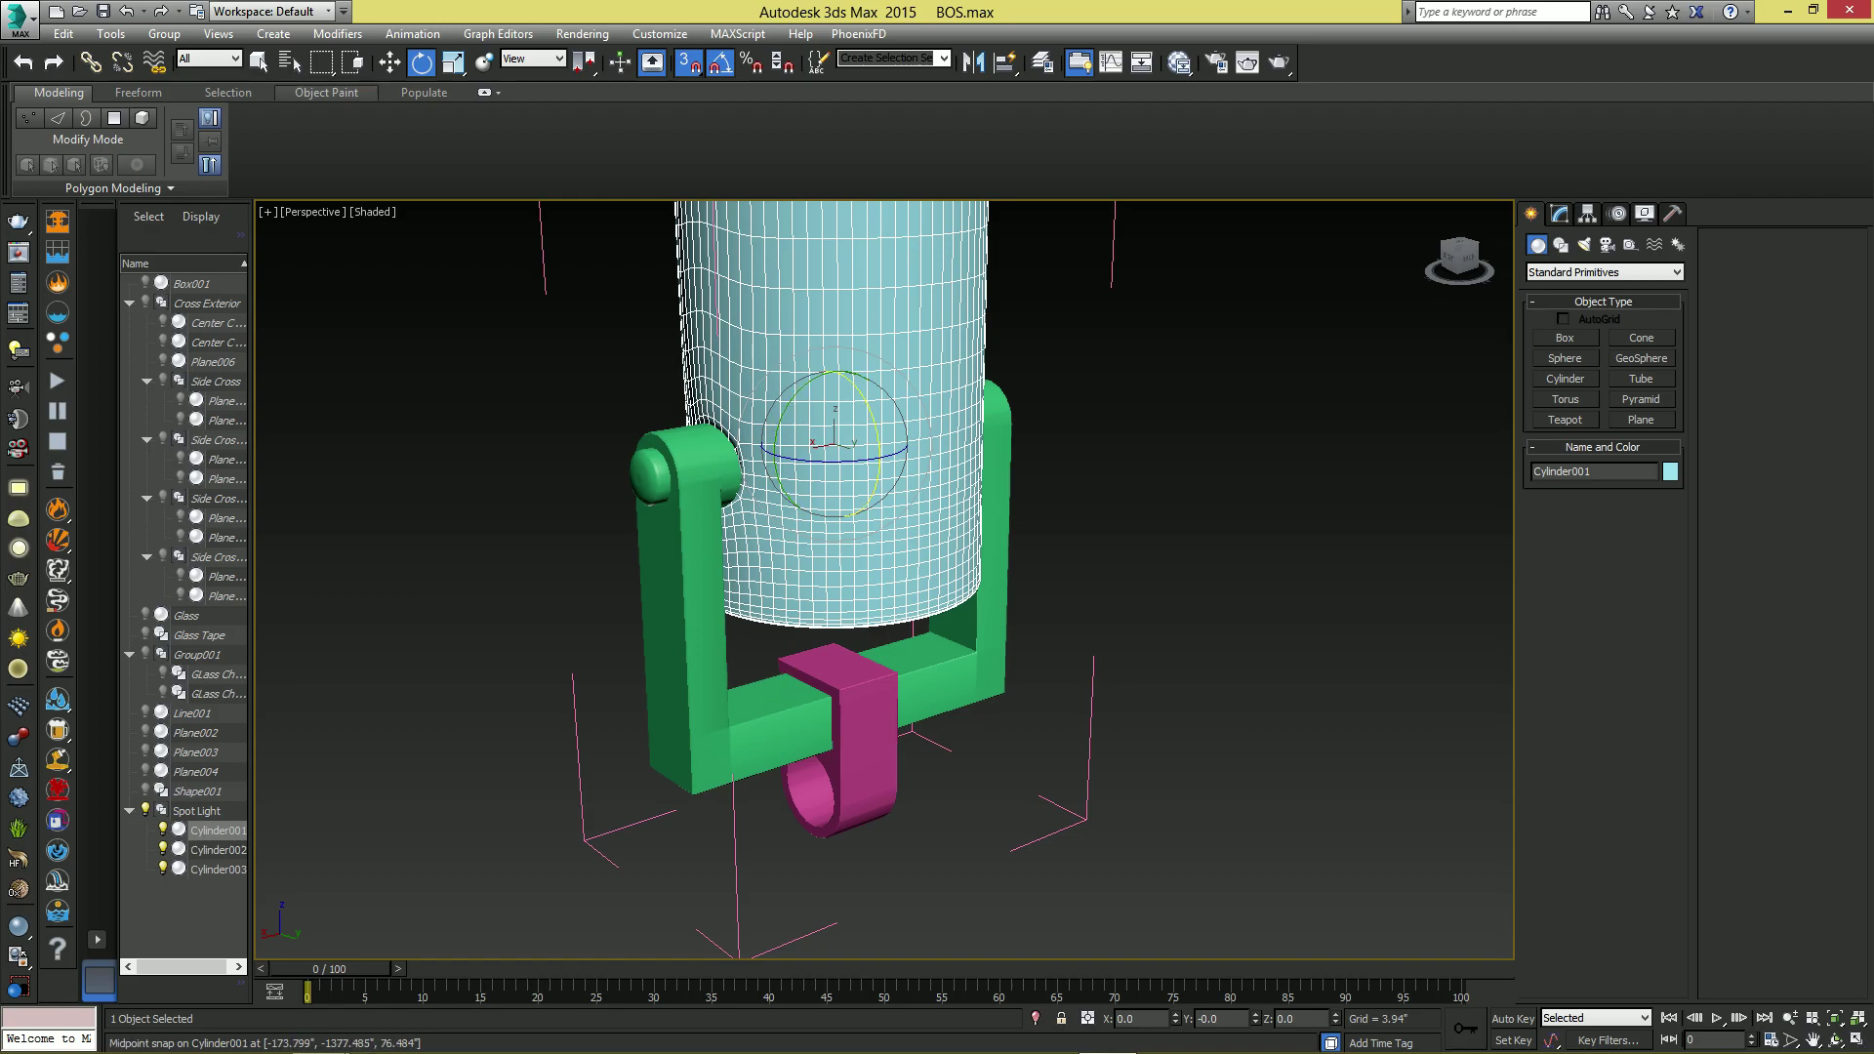
{"action": "left_click", "coordinate": [164, 34]}
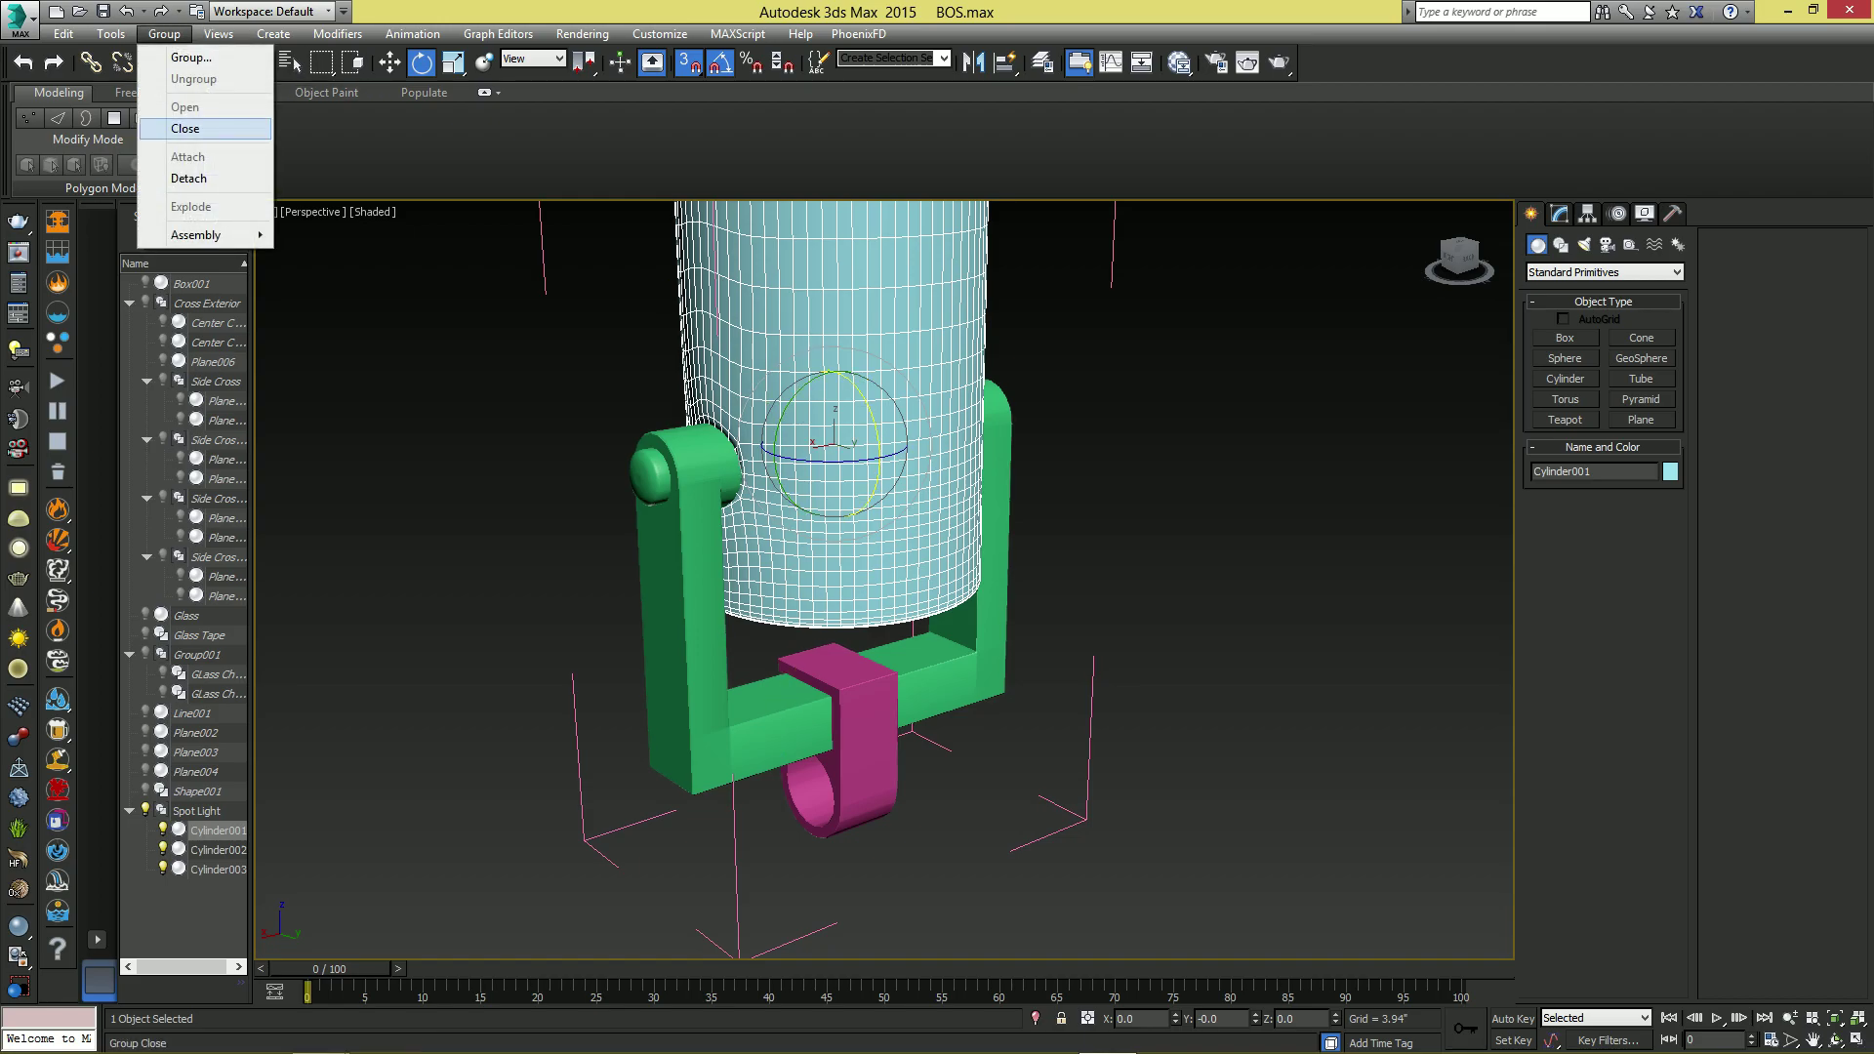
{"action": "left_click", "coordinate": [183, 129]}
- Align only the Spot Light group's pivot to the clamp, with snapping off
{"action": "middle_click_drag", "start_coordinate": [839, 673], "coordinate": [846, 560]}
{"action": "scroll", "coordinate": [1000, 578], "scroll_direction": "up", "scroll_amount": 3}
{"action": "key", "text": "s"}
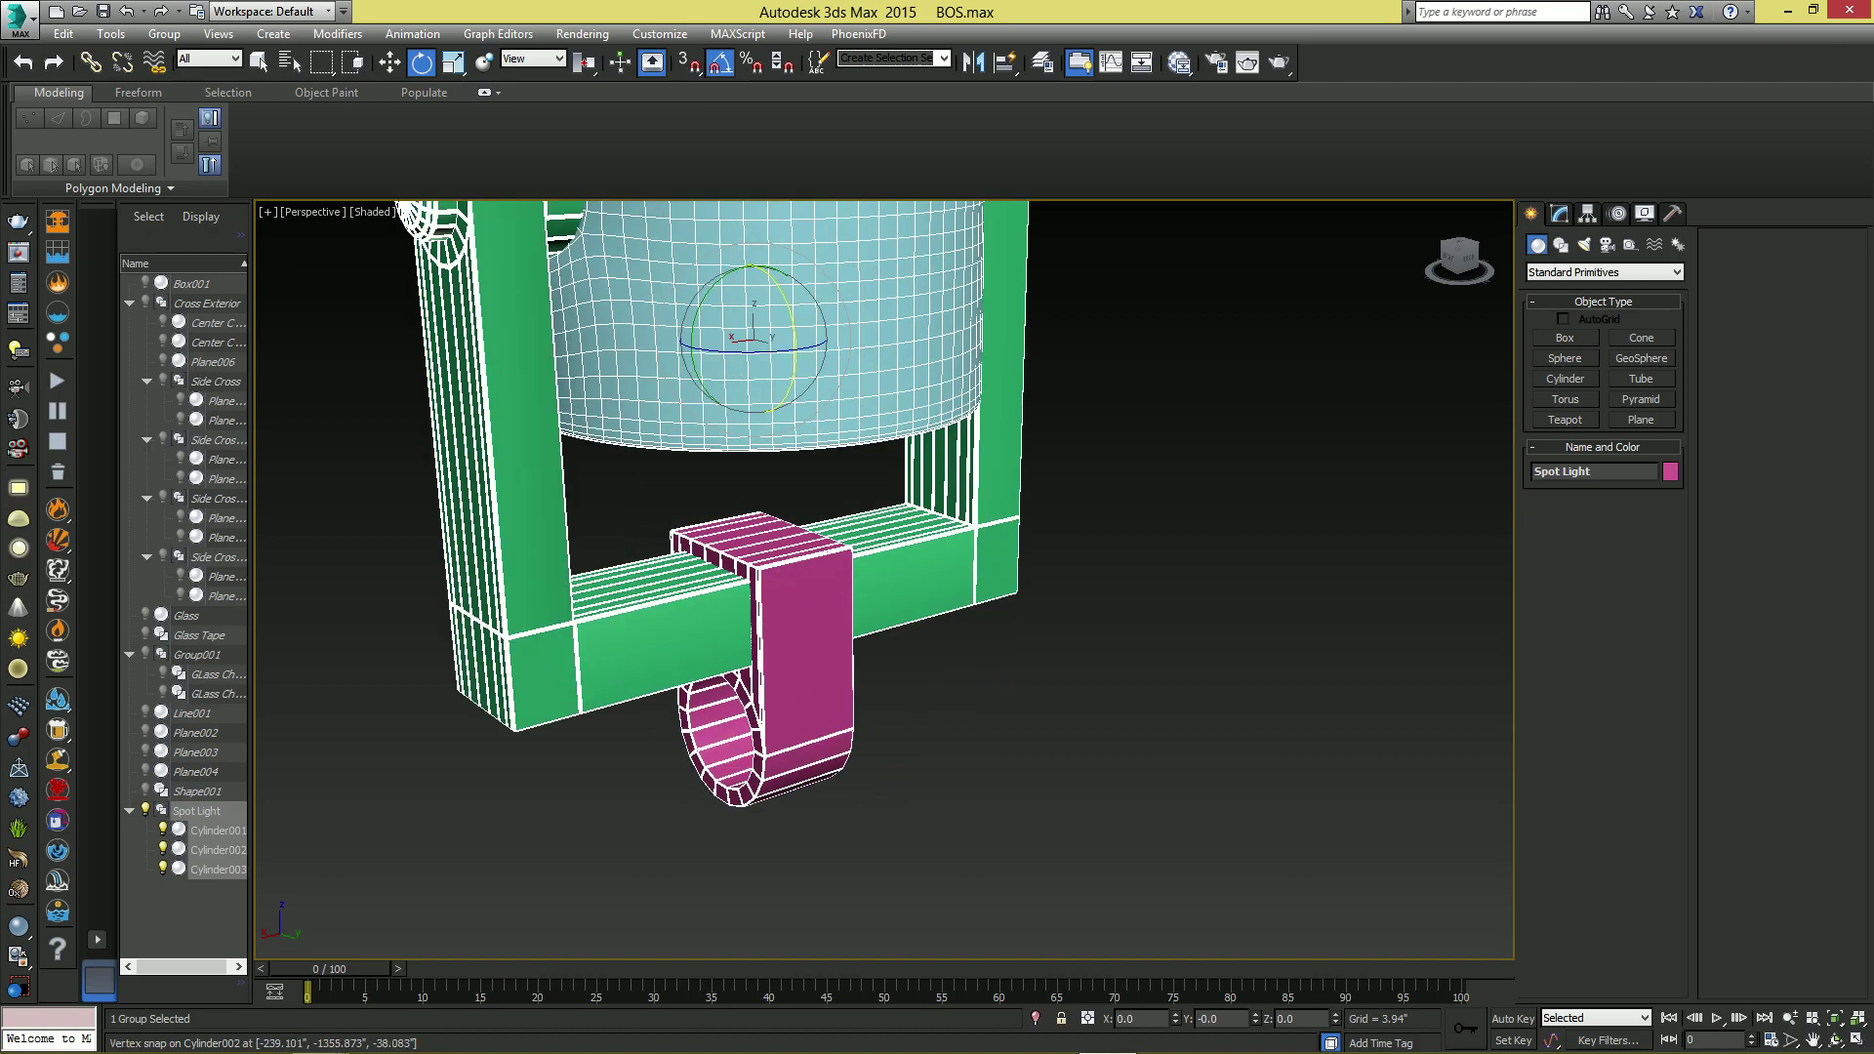
{"action": "left_click", "coordinate": [1589, 214]}
{"action": "left_click", "coordinate": [1603, 338]}
{"action": "left_click", "coordinate": [1728, 323]}
{"action": "key", "text": "alt+a"}
{"action": "left_click", "coordinate": [806, 639]}
{"action": "key", "text": "w"}
{"action": "middle_click_drag", "start_coordinate": [806, 639], "coordinate": [1045, 566], "text": "alt"}
{"action": "key", "text": "alt+w"}
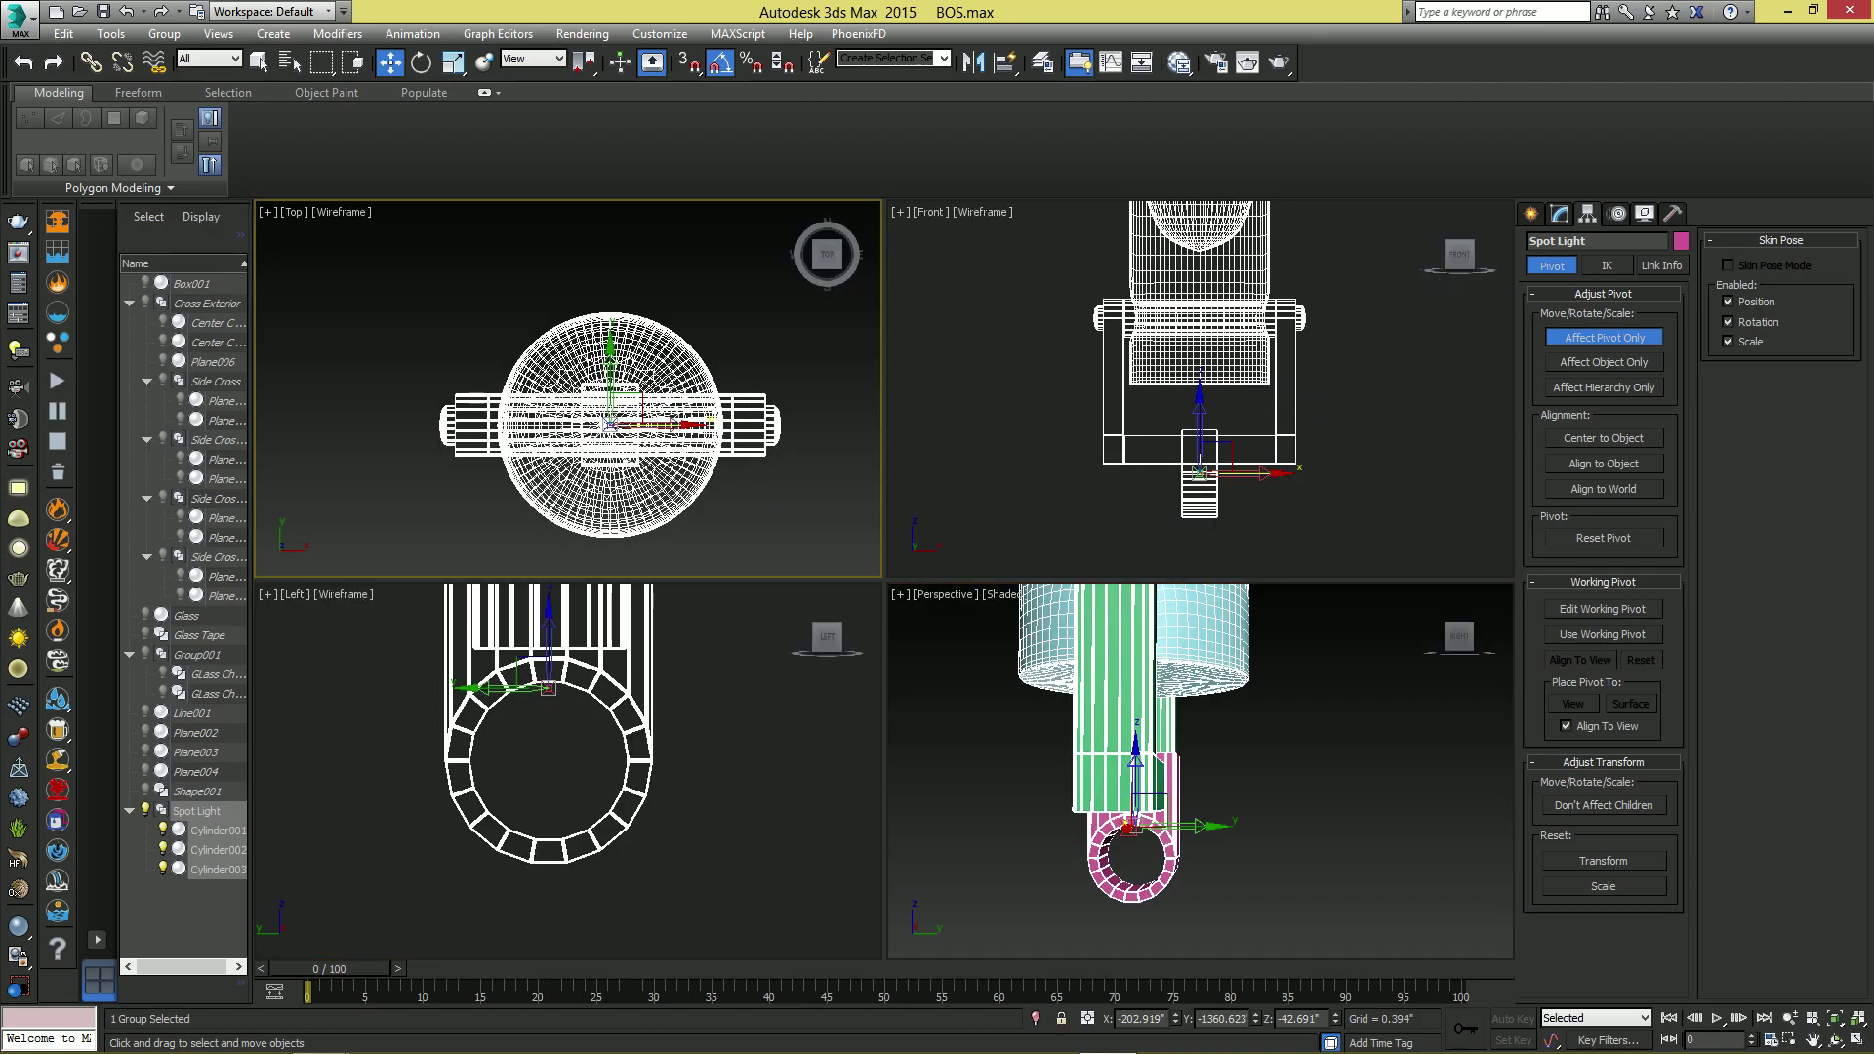
- Snap the group's pivot to the center of the clamp ring in the Left view, then leave pivot editing and deselect
{"action": "middle_click", "coordinate": [717, 683]}
{"action": "key", "text": "alt+w"}
{"action": "middle_click_drag", "start_coordinate": [718, 683], "coordinate": [642, 860]}
{"action": "left_click_drag", "start_coordinate": [770, 532], "coordinate": [964, 623]}
{"action": "scroll", "coordinate": [917, 745], "scroll_direction": "up", "scroll_amount": 5}
{"action": "scroll", "coordinate": [945, 708], "scroll_direction": "up", "scroll_amount": 7}
{"action": "scroll", "coordinate": [945, 644], "scroll_direction": "down", "scroll_amount": 12}
{"action": "middle_click_drag", "start_coordinate": [945, 644], "coordinate": [971, 639]}
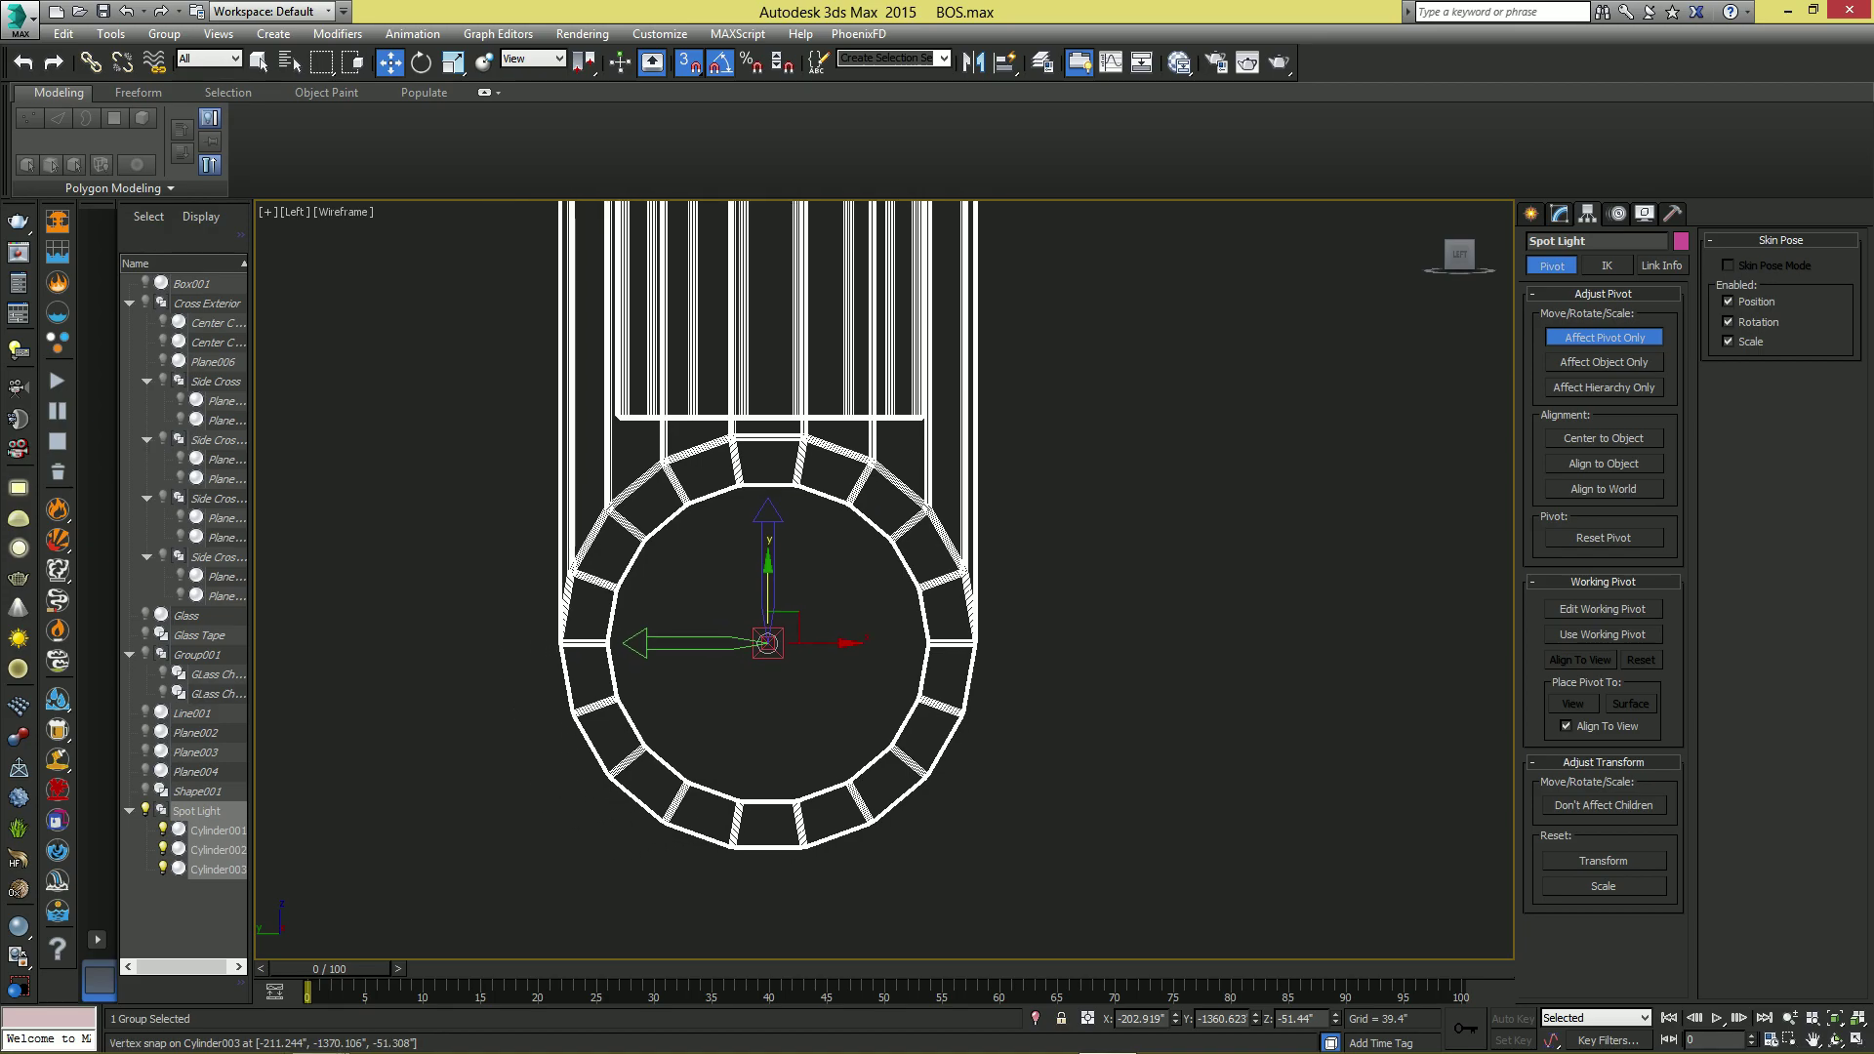
{"action": "left_click", "coordinate": [1604, 338]}
{"action": "left_click", "coordinate": [1201, 546]}
- Try rotating the Spot Light group about the clamp ring in the Perspective view, then undo the rotation
{"action": "key", "text": "alt+w"}
{"action": "left_click", "coordinate": [1201, 683]}
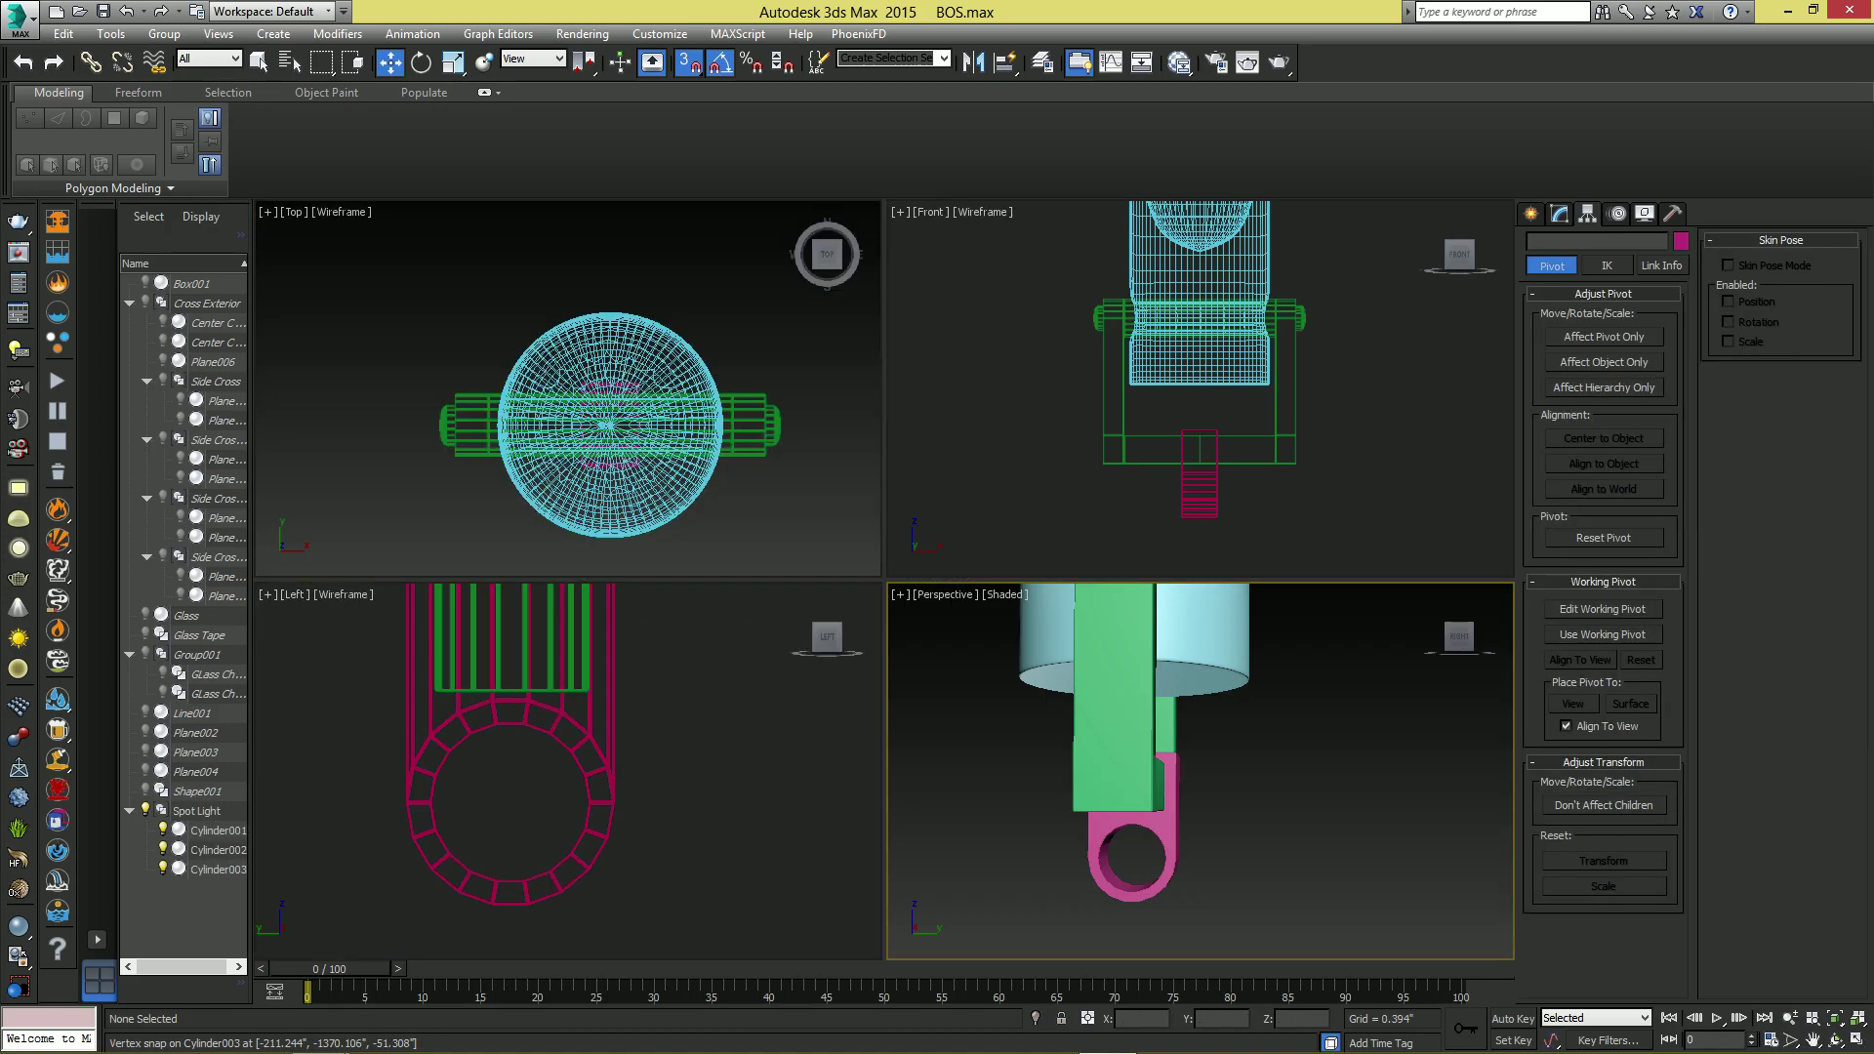
{"action": "key", "text": "alt+w"}
{"action": "middle_click_drag", "start_coordinate": [1200, 683], "coordinate": [1025, 674], "text": "alt"}
{"action": "scroll", "coordinate": [856, 615], "scroll_direction": "down", "scroll_amount": 3}
{"action": "left_click", "coordinate": [855, 615]}
{"action": "scroll", "coordinate": [834, 707], "scroll_direction": "down", "scroll_amount": 5}
{"action": "key", "text": "s"}
{"action": "middle_click_drag", "start_coordinate": [833, 707], "coordinate": [808, 699], "text": "alt"}
{"action": "scroll", "coordinate": [808, 699], "scroll_direction": "up", "scroll_amount": 4}
{"action": "key", "text": "e"}
{"action": "left_click_drag", "start_coordinate": [804, 628], "coordinate": [928, 763]}
{"action": "key", "text": "ctrl+z"}
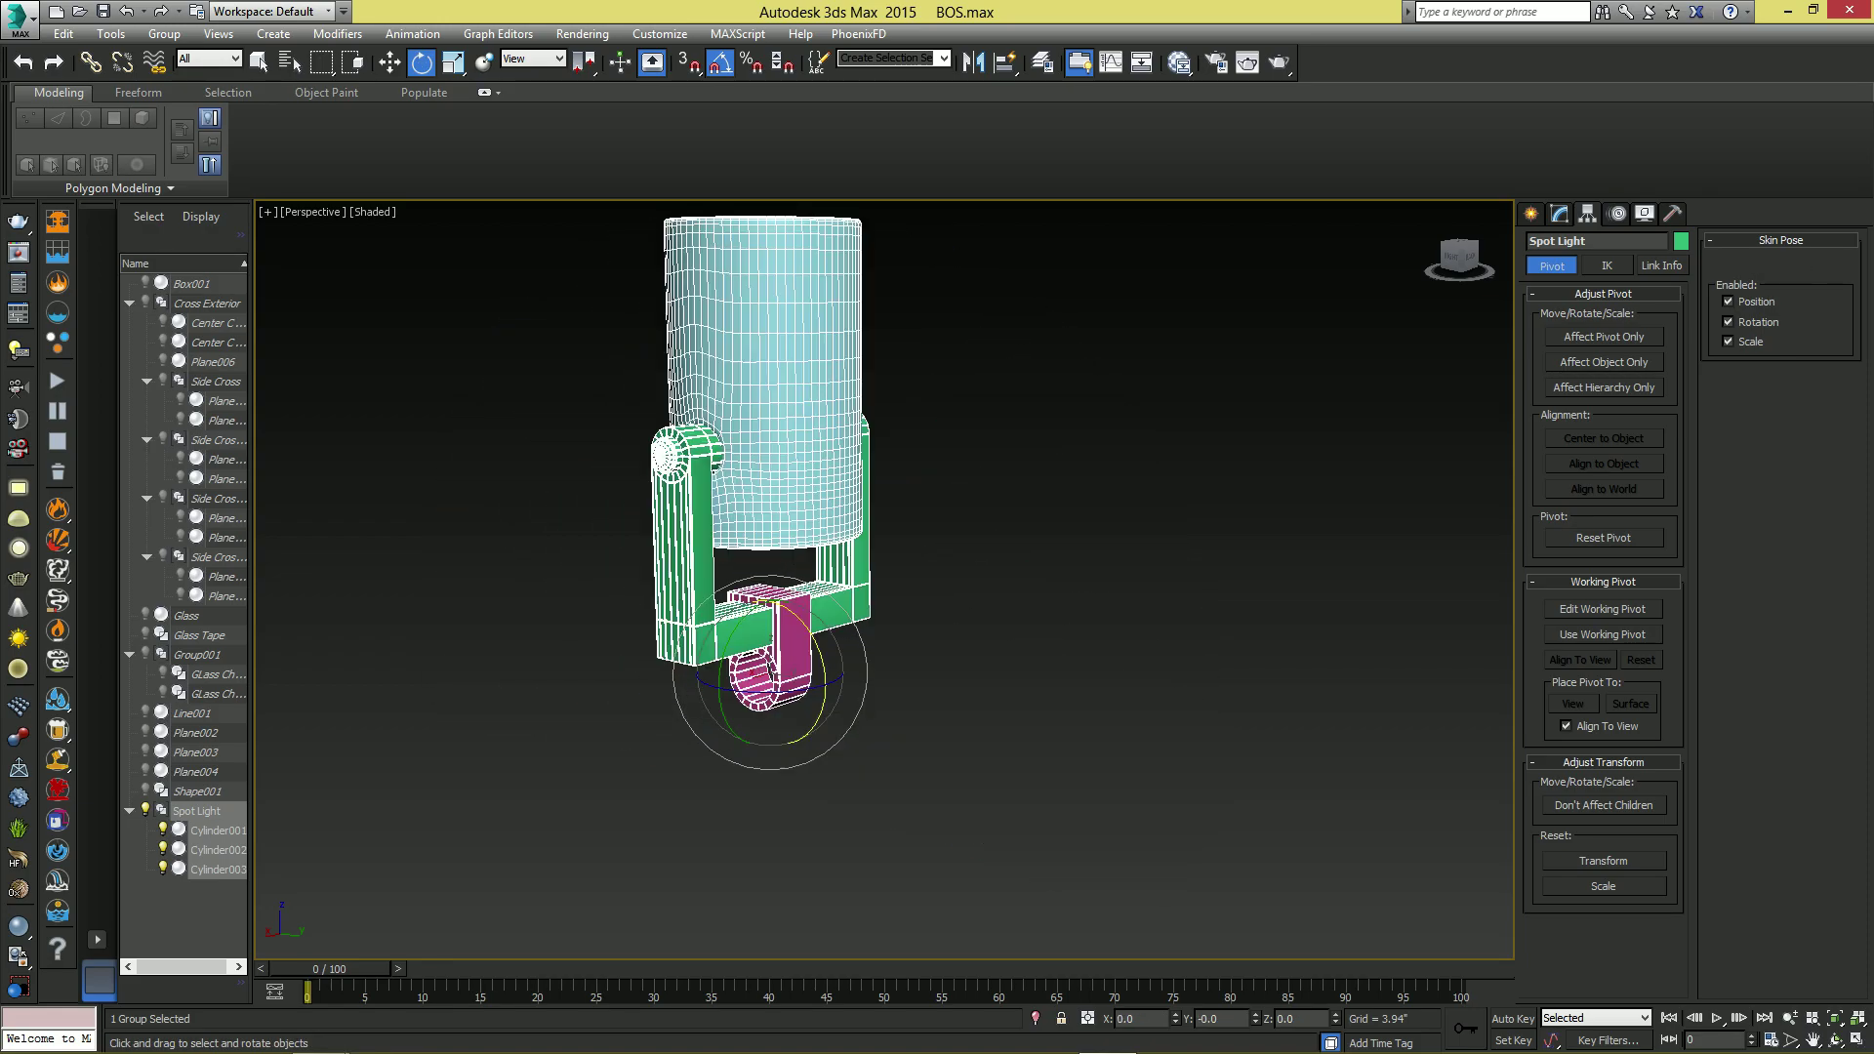
- Open the Spot Light group, try rotating the cylinder alone, and undo that rotation
{"action": "left_click", "coordinate": [164, 34]}
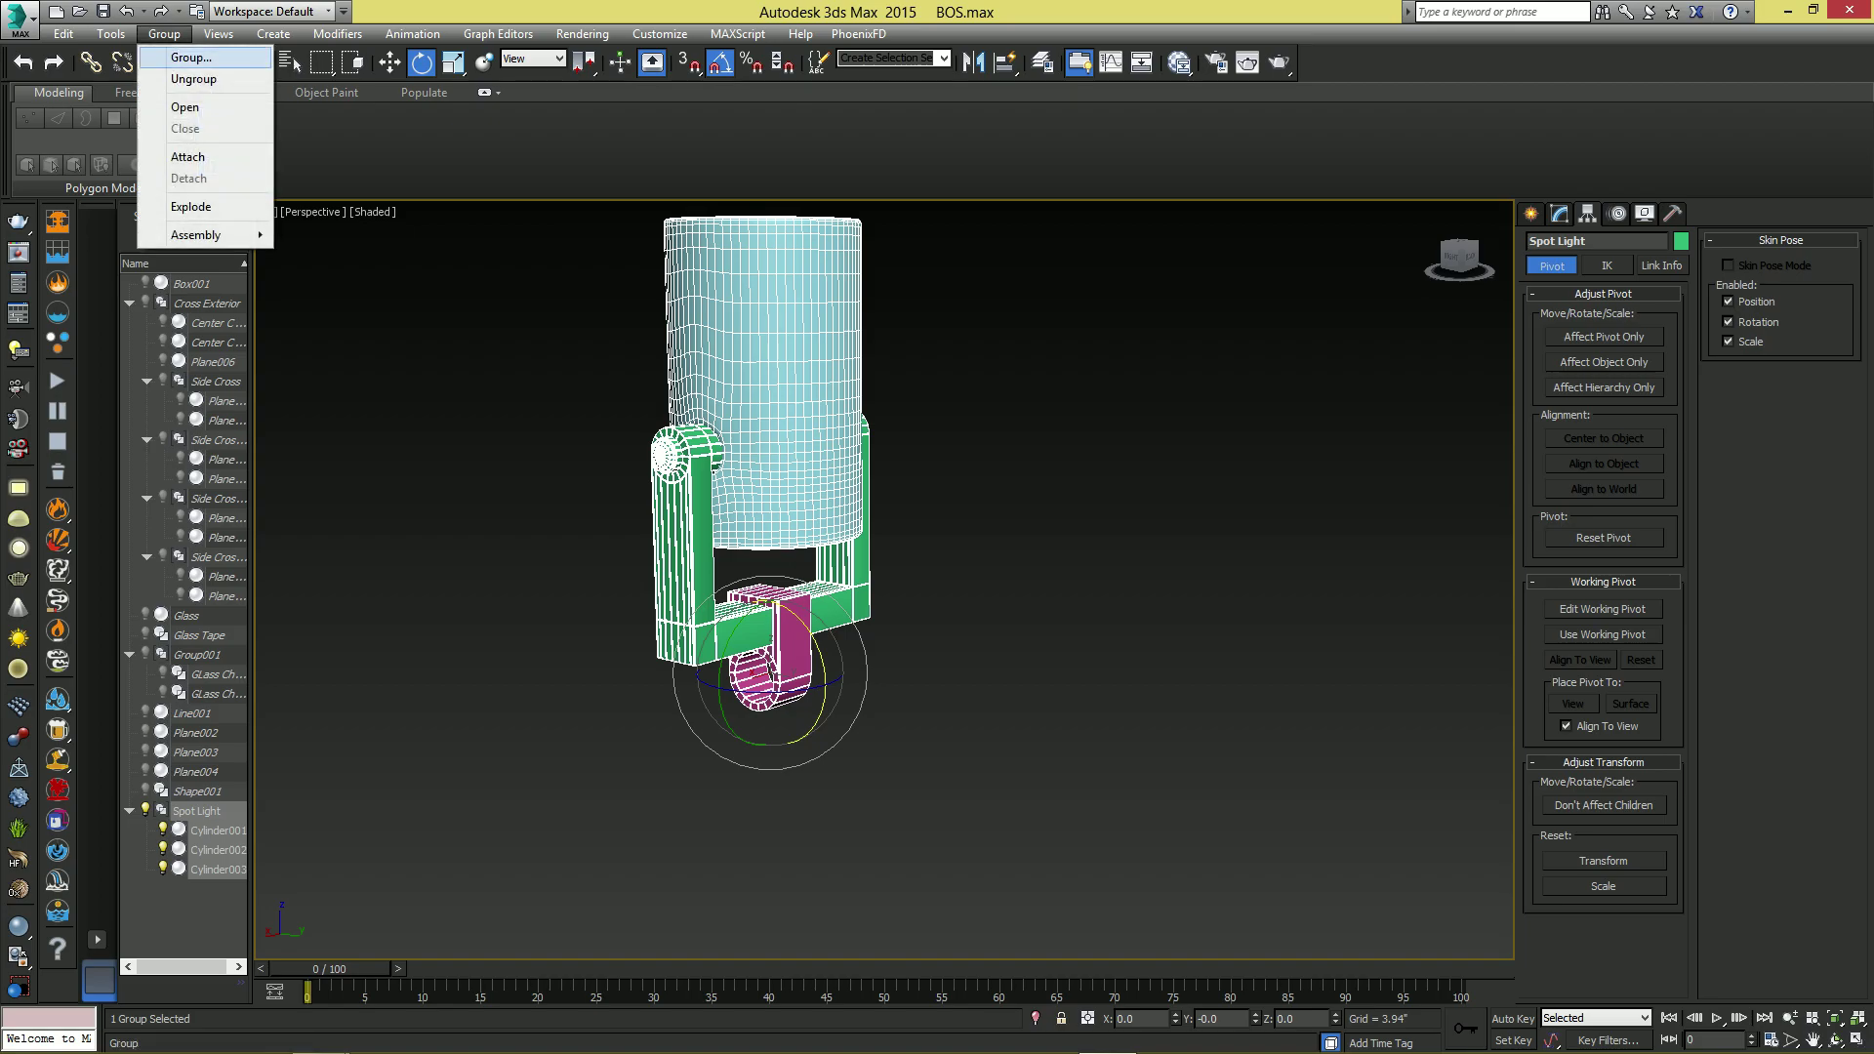
{"action": "left_click", "coordinate": [184, 107]}
{"action": "left_click", "coordinate": [757, 391]}
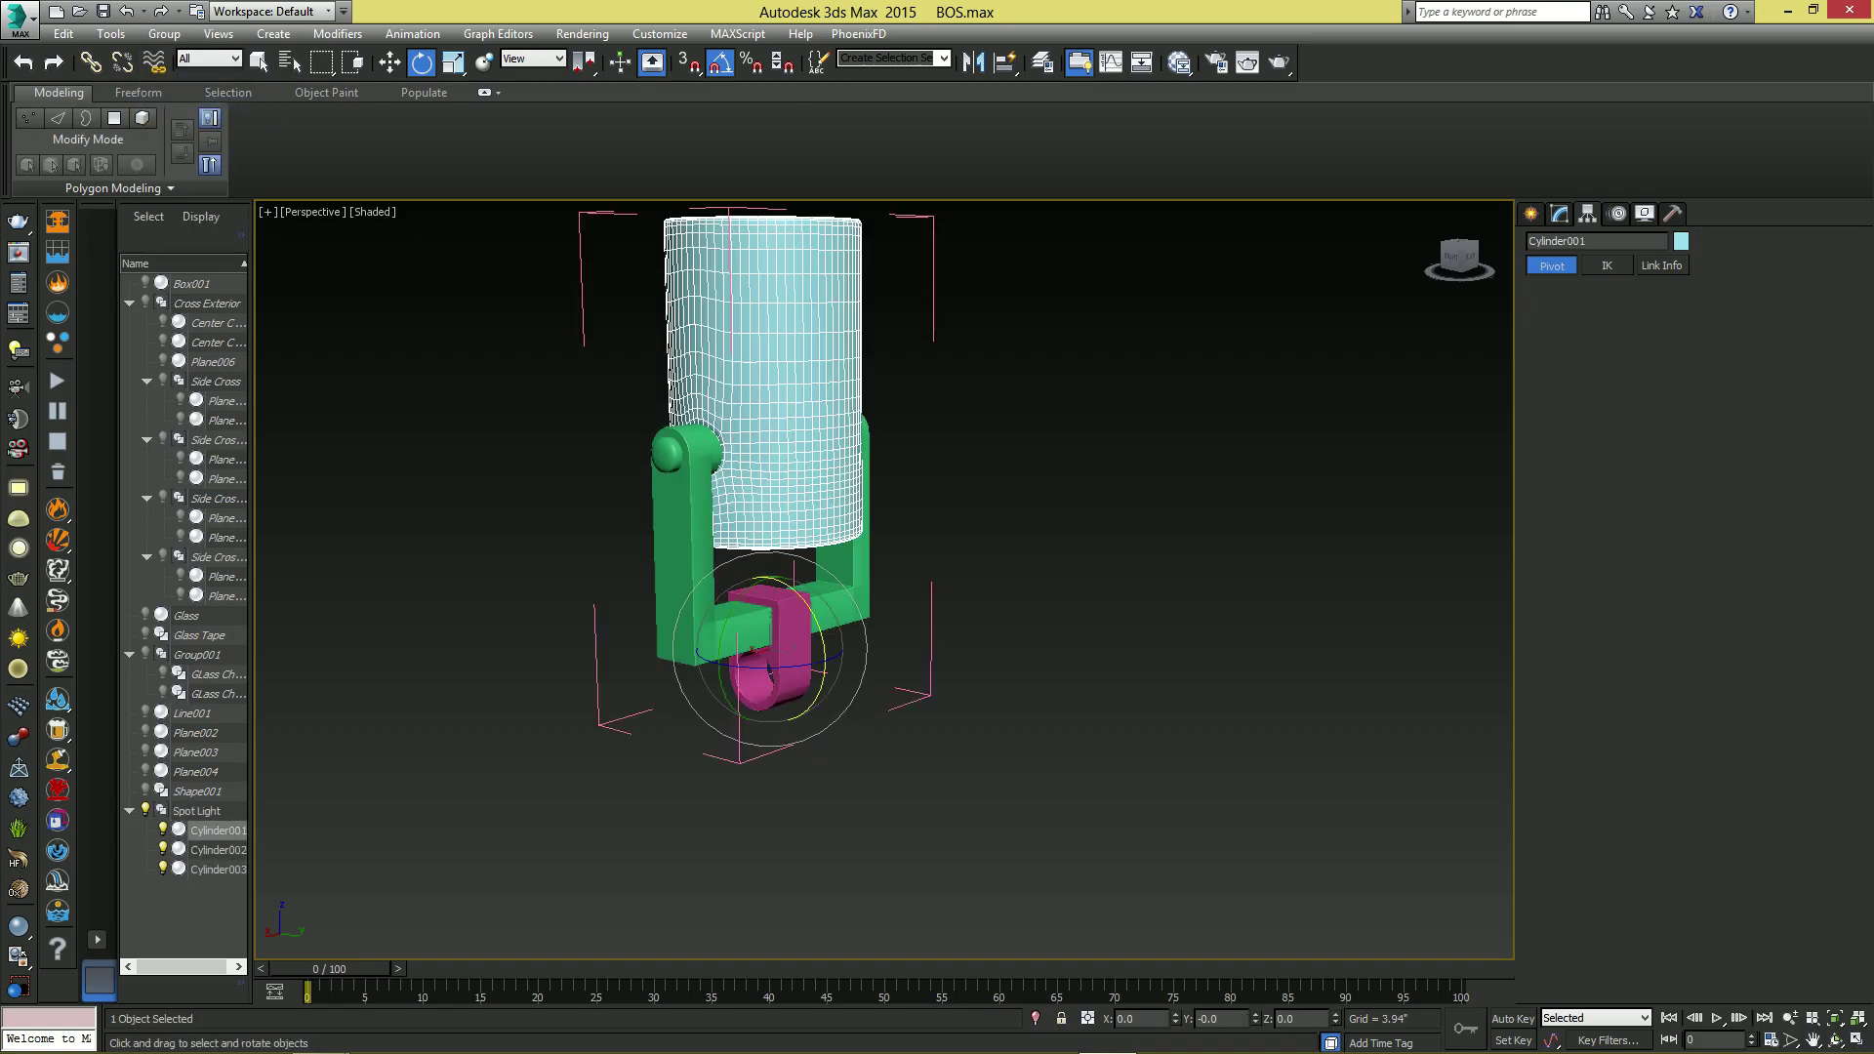
{"action": "left_click_drag", "start_coordinate": [818, 625], "coordinate": [838, 652]}
{"action": "key", "text": "ctrl+z"}
- Try aligning only the cylinder's pivot to the bracket's pin
{"action": "key", "text": "w"}
{"action": "left_click", "coordinate": [778, 495]}
{"action": "scroll", "coordinate": [778, 495], "scroll_direction": "up", "scroll_amount": 4}
{"action": "scroll", "coordinate": [778, 495], "scroll_direction": "down", "scroll_amount": 2}
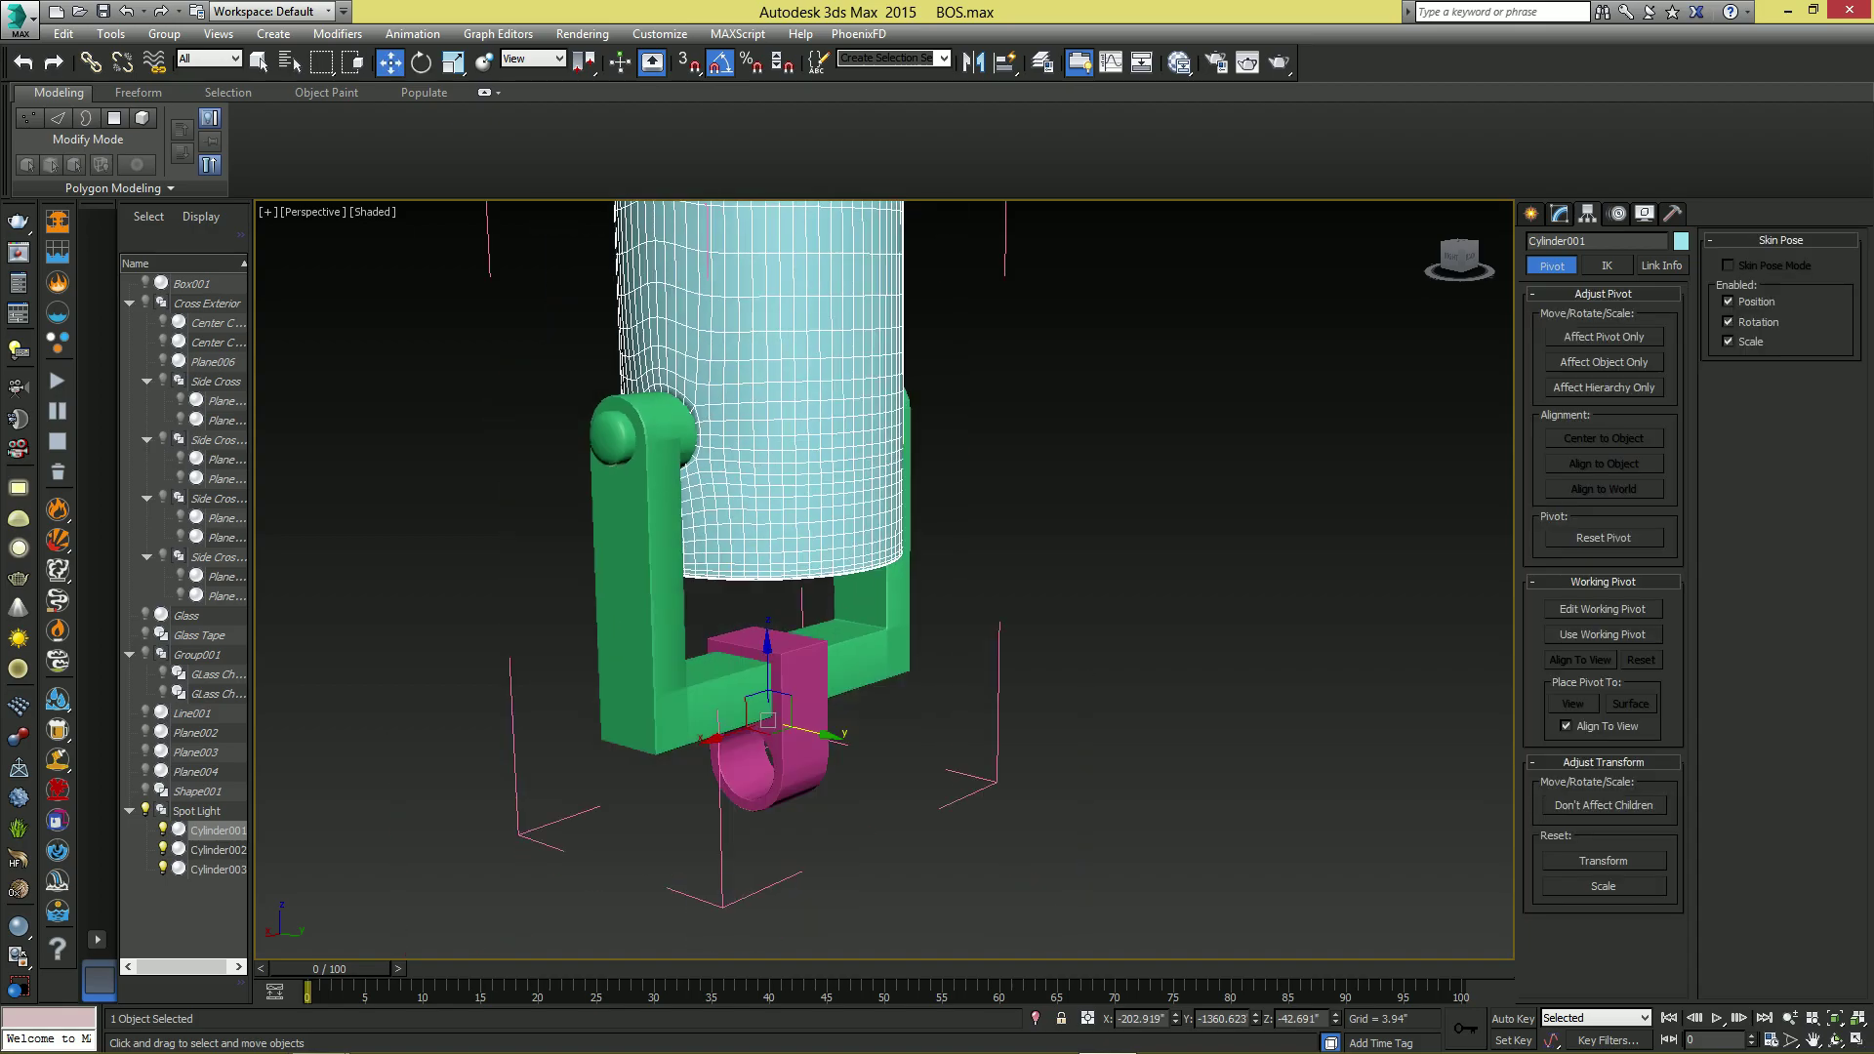
{"action": "left_click", "coordinate": [1604, 337]}
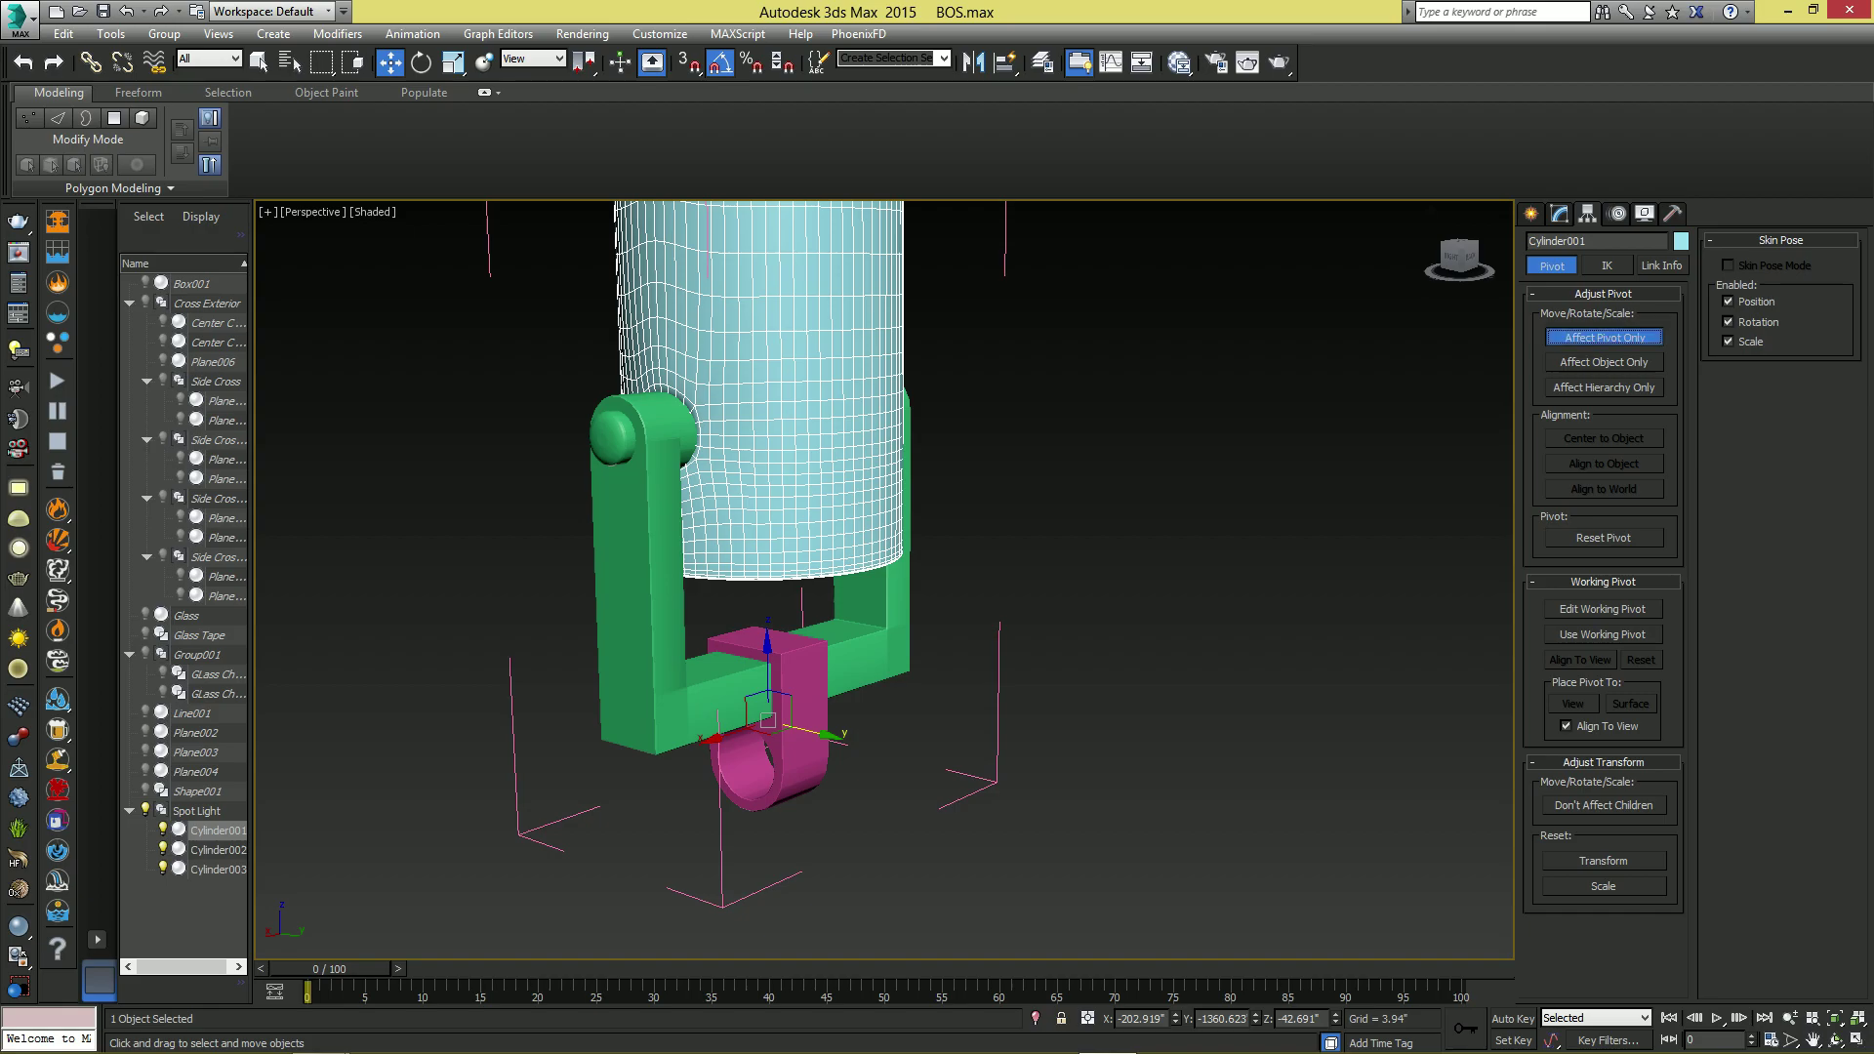
{"action": "key", "text": "alt+a"}
{"action": "left_click", "coordinate": [670, 418]}
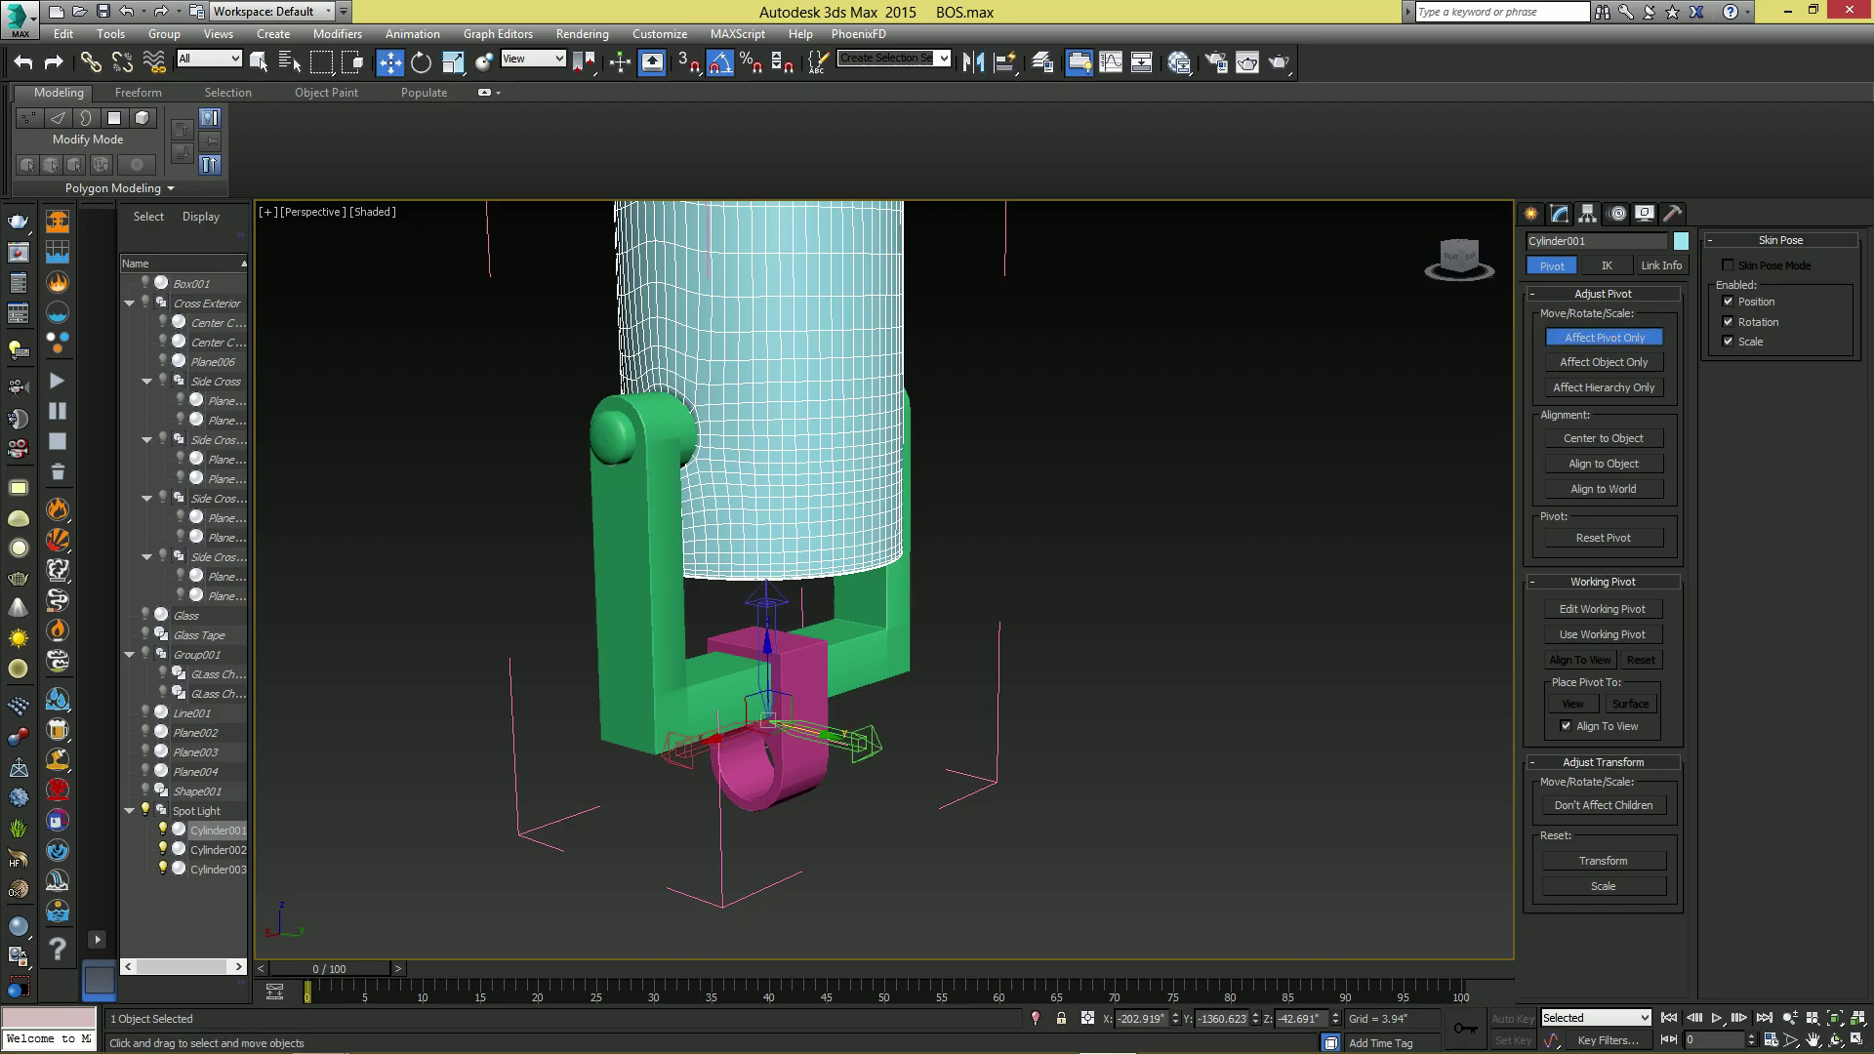
- Undo the recent pivot edits until the closed group's pivot is back at the bracket pin height
{"action": "key", "text": "ctrl+z"}
{"action": "key", "text": "ctrl+z"}
{"action": "key", "text": "ctrl+z"}
{"action": "key", "text": "ctrl+z"}
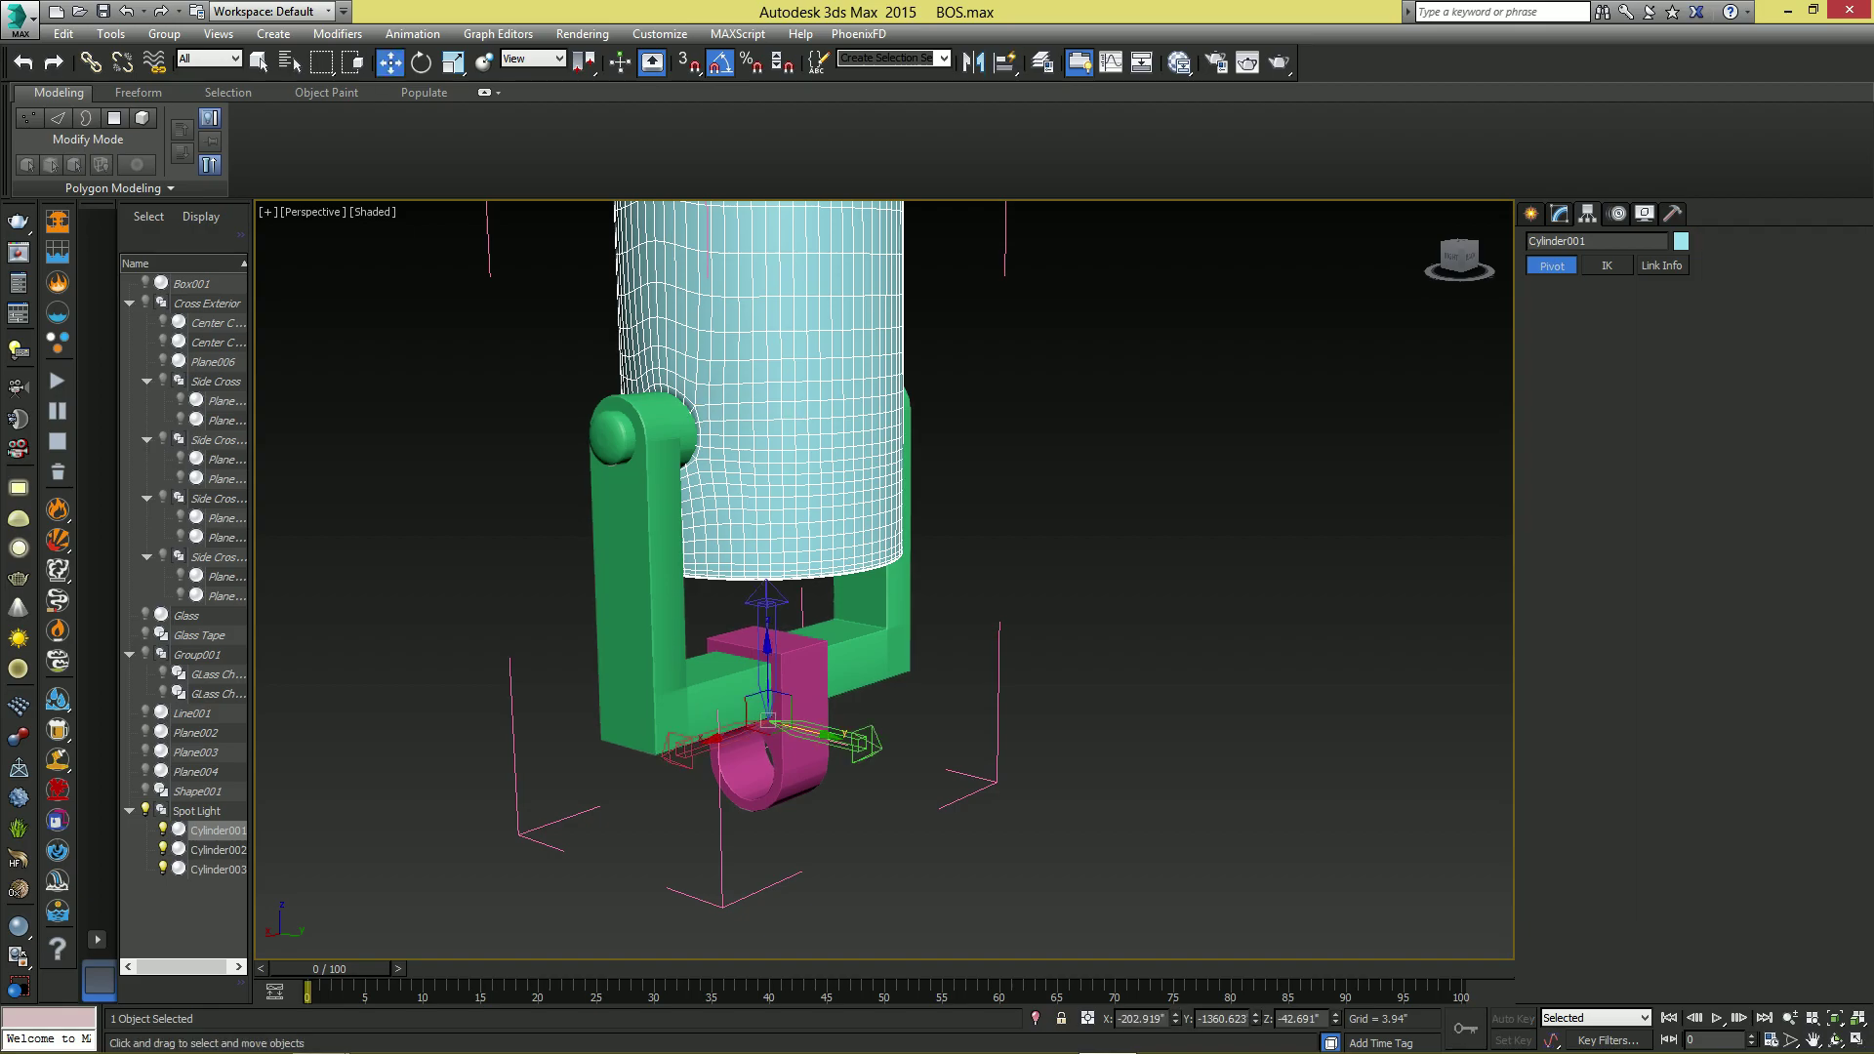
{"action": "right_click", "coordinate": [1139, 494]}
{"action": "left_click", "coordinate": [1108, 488]}
{"action": "left_click", "coordinate": [1604, 337]}
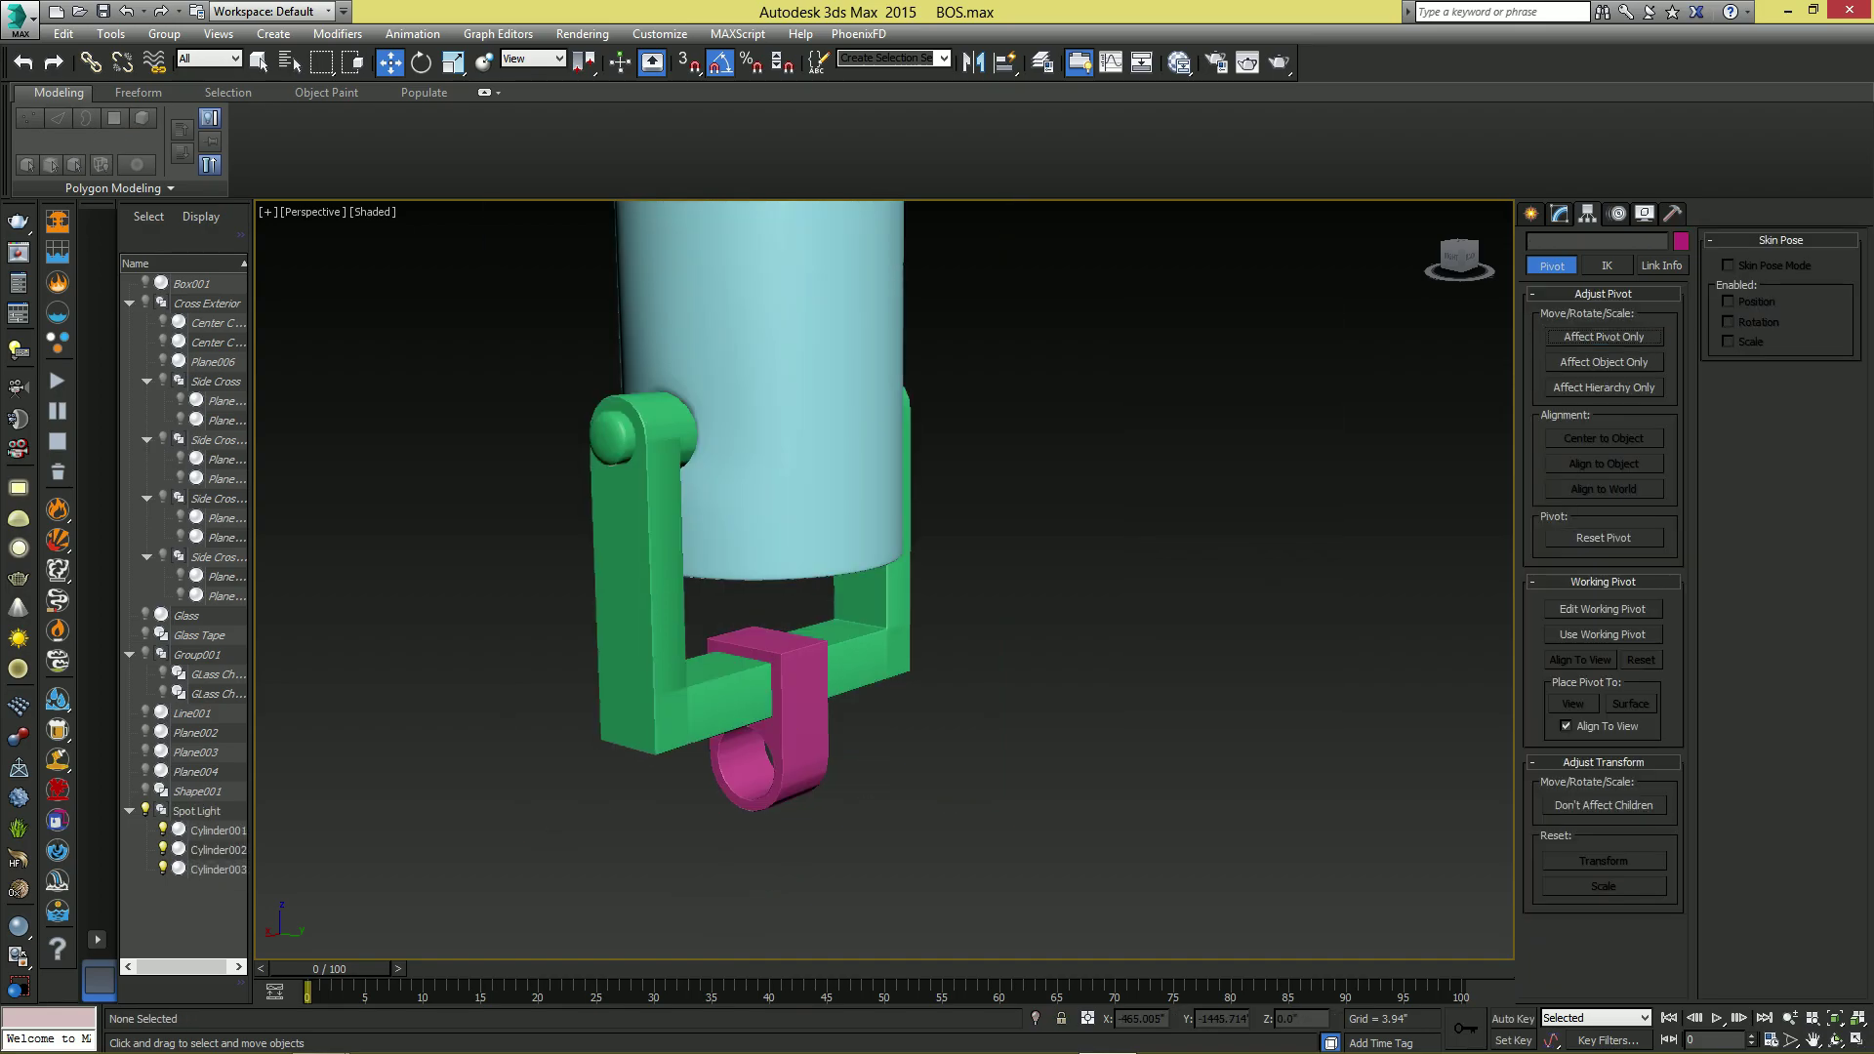
{"action": "left_click", "coordinate": [780, 727]}
{"action": "key", "text": "ctrl+z"}
{"action": "key", "text": "ctrl+z"}
{"action": "key", "text": "ctrl+z"}
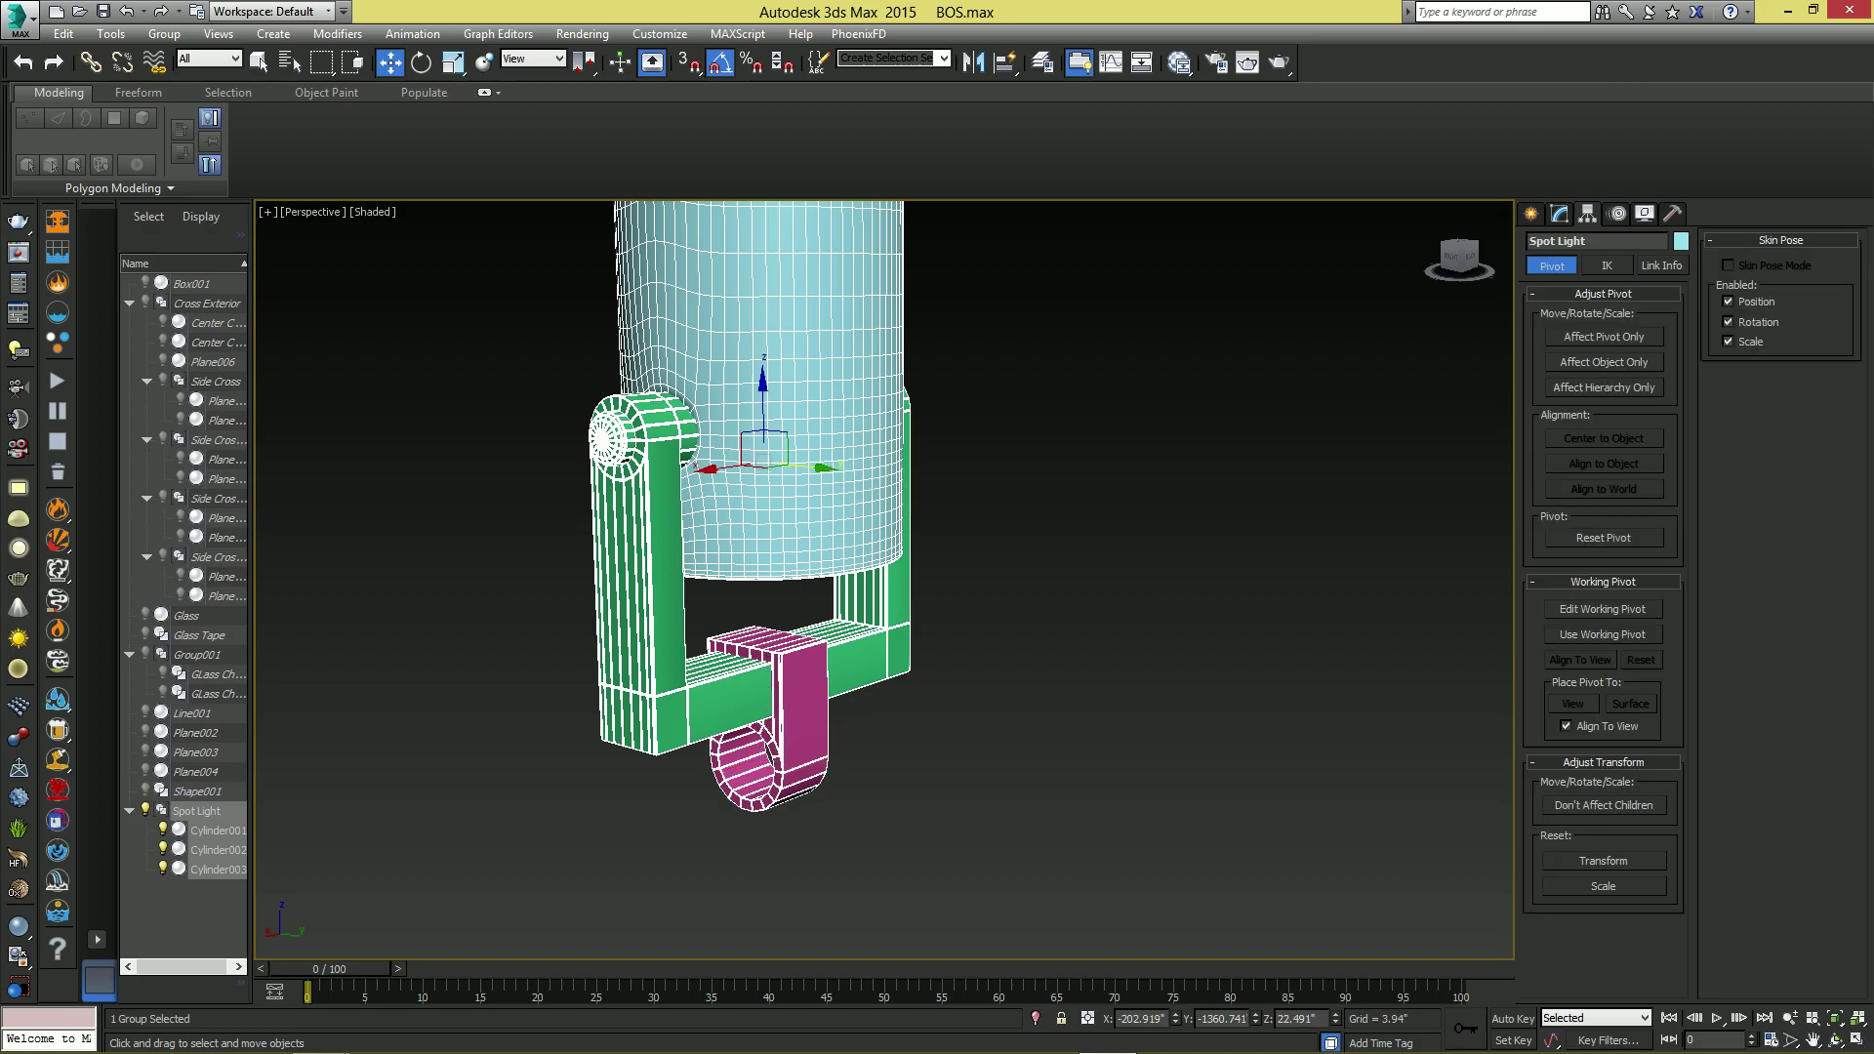
- Reopen the Spot Light group and test tilting the cylinder on the bracket pins, returning it upright
{"action": "left_click", "coordinate": [164, 34]}
{"action": "left_click", "coordinate": [188, 107]}
{"action": "left_click", "coordinate": [727, 322]}
{"action": "middle_click_drag", "start_coordinate": [761, 547], "coordinate": [834, 615], "text": "alt"}
{"action": "key", "text": "e"}
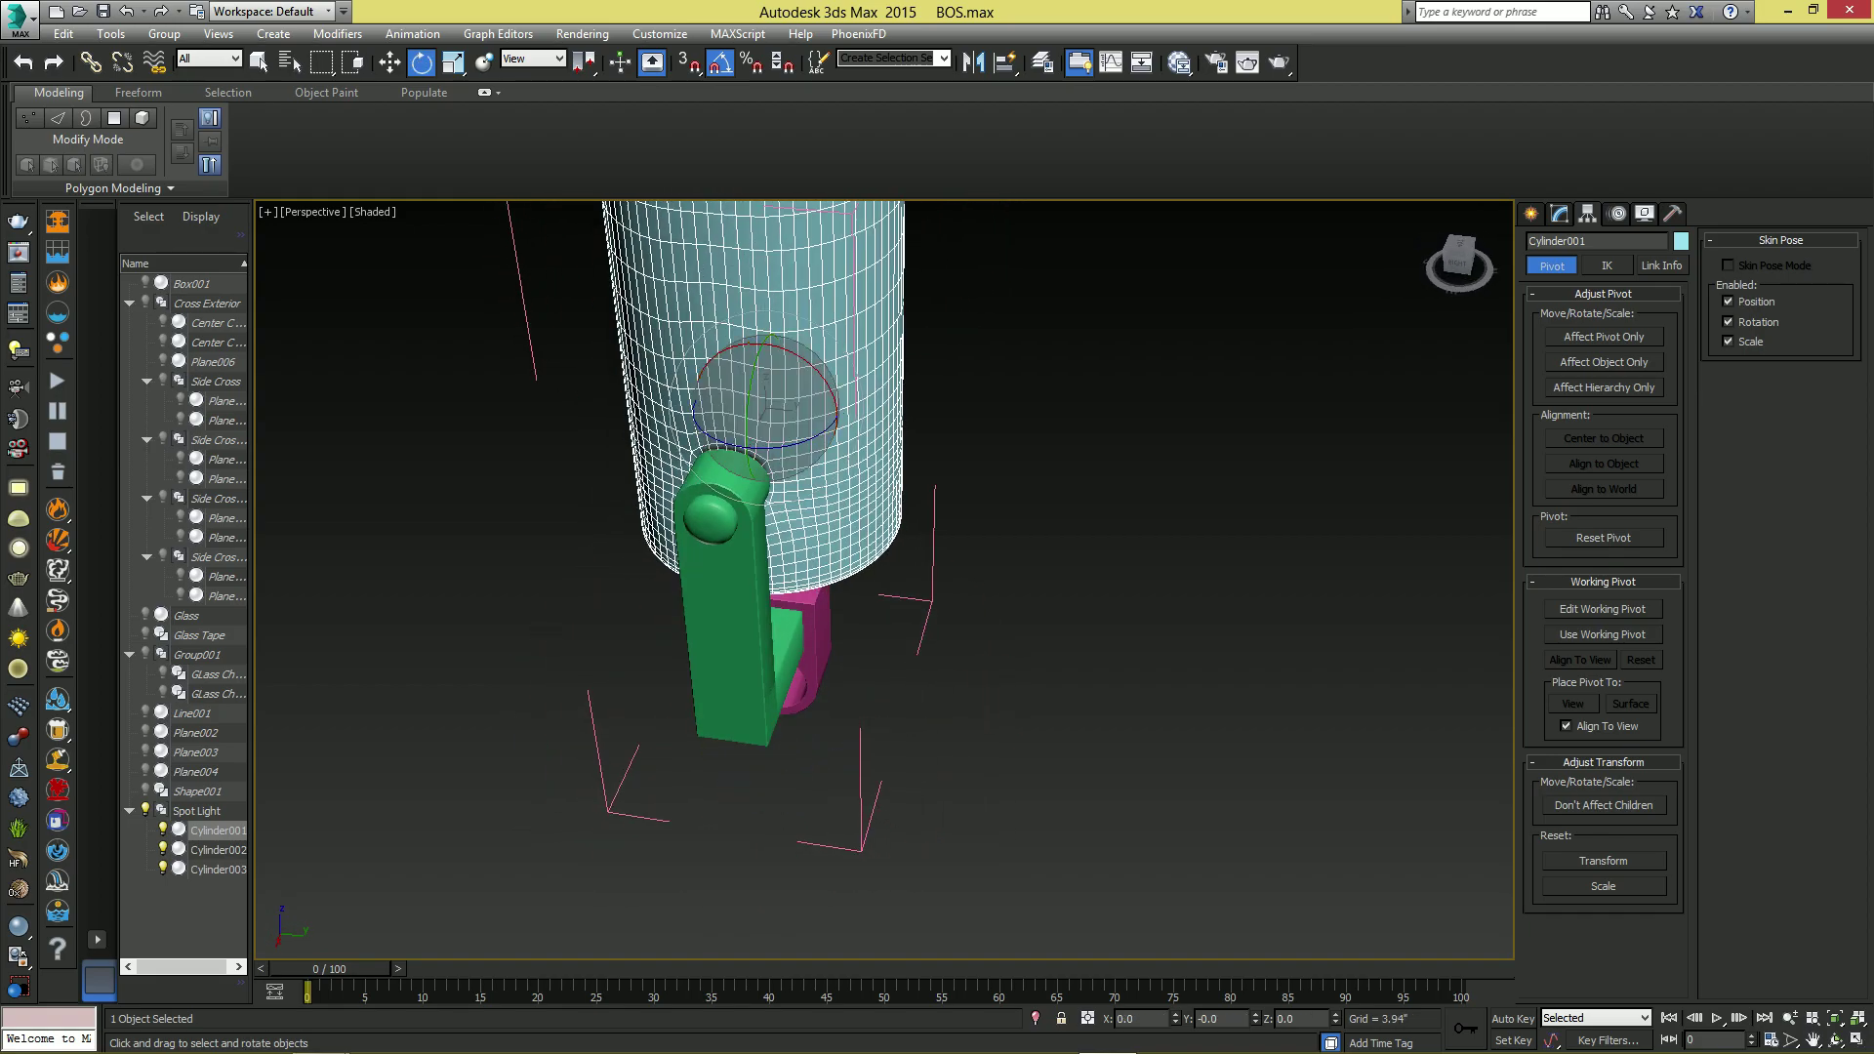
{"action": "mouse_move", "coordinate": [793, 352]}
{"action": "left_mouse_down"}
{"action": "mouse_move", "coordinate": [644, 317]}
{"action": "mouse_move", "coordinate": [793, 352]}
{"action": "left_mouse_up"}
{"action": "middle_click_drag", "start_coordinate": [792, 351], "coordinate": [659, 278], "text": "alt"}
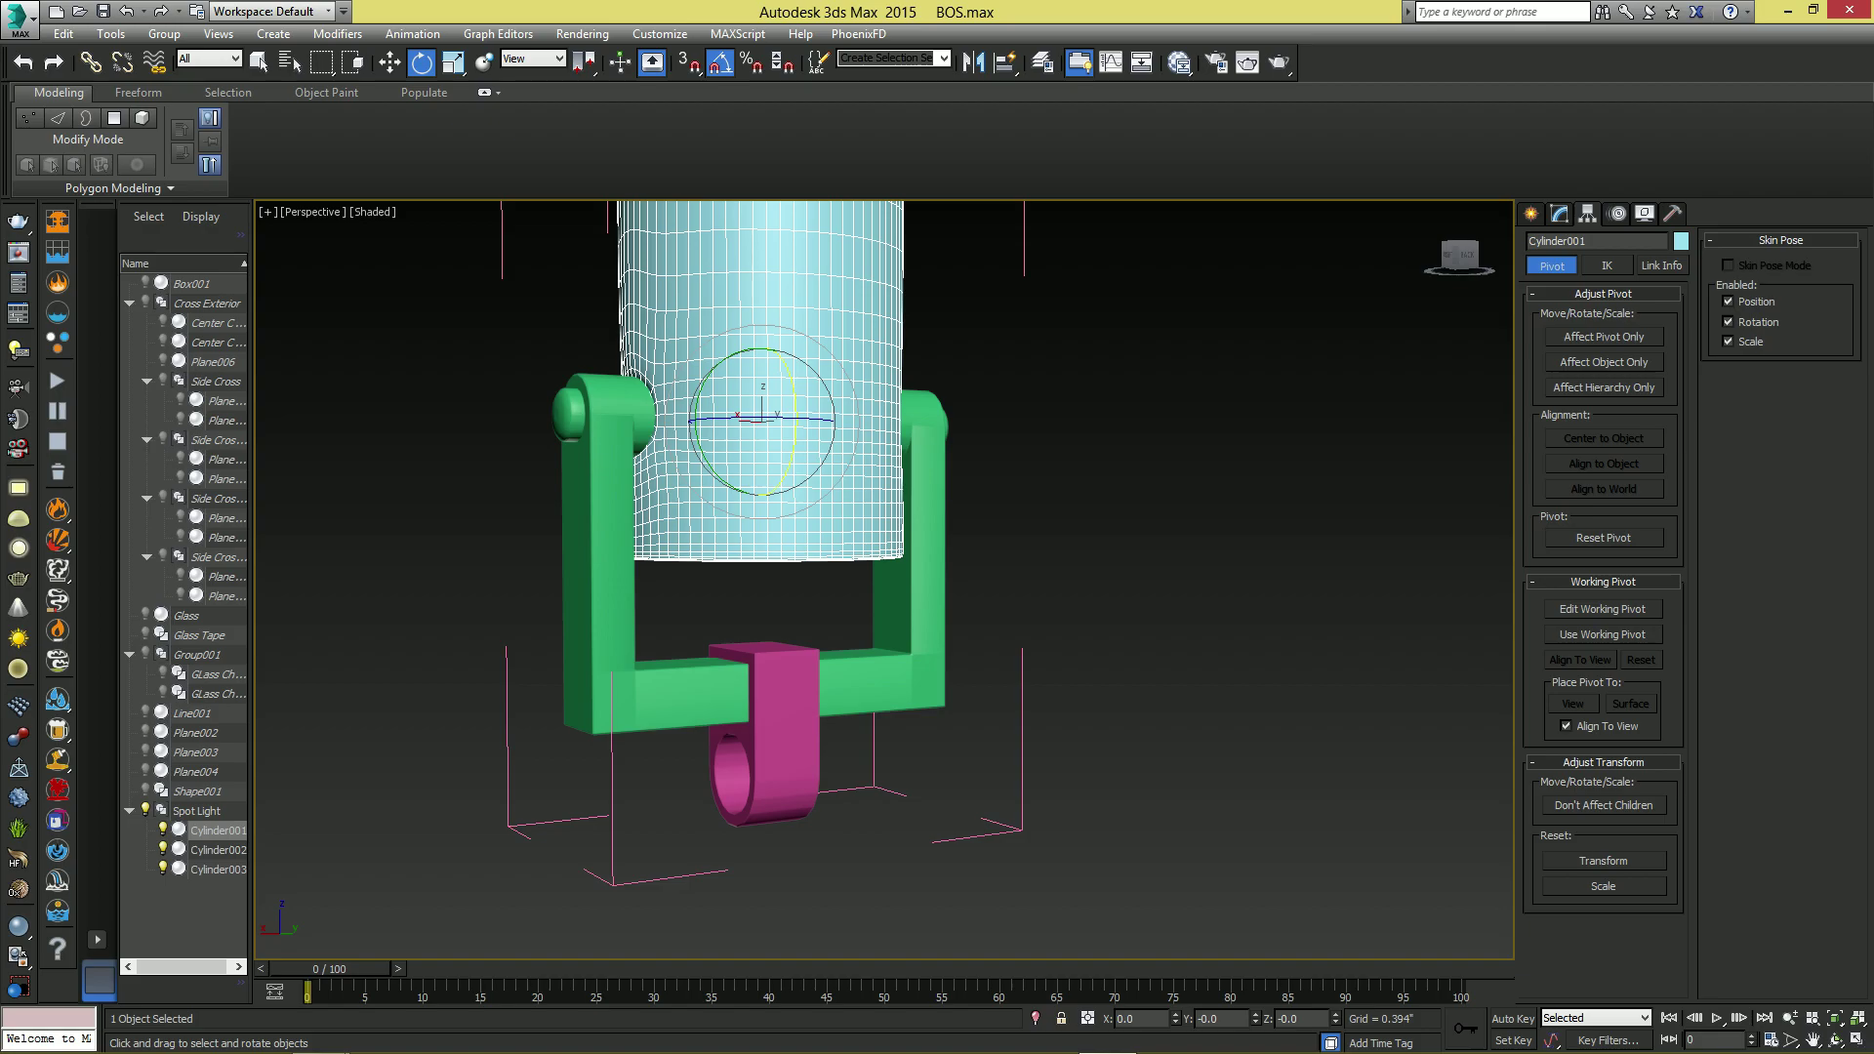
{"action": "middle_click_drag", "start_coordinate": [659, 278], "coordinate": [707, 327], "text": "alt"}
{"action": "scroll", "coordinate": [708, 327], "scroll_direction": "down", "scroll_amount": 3}
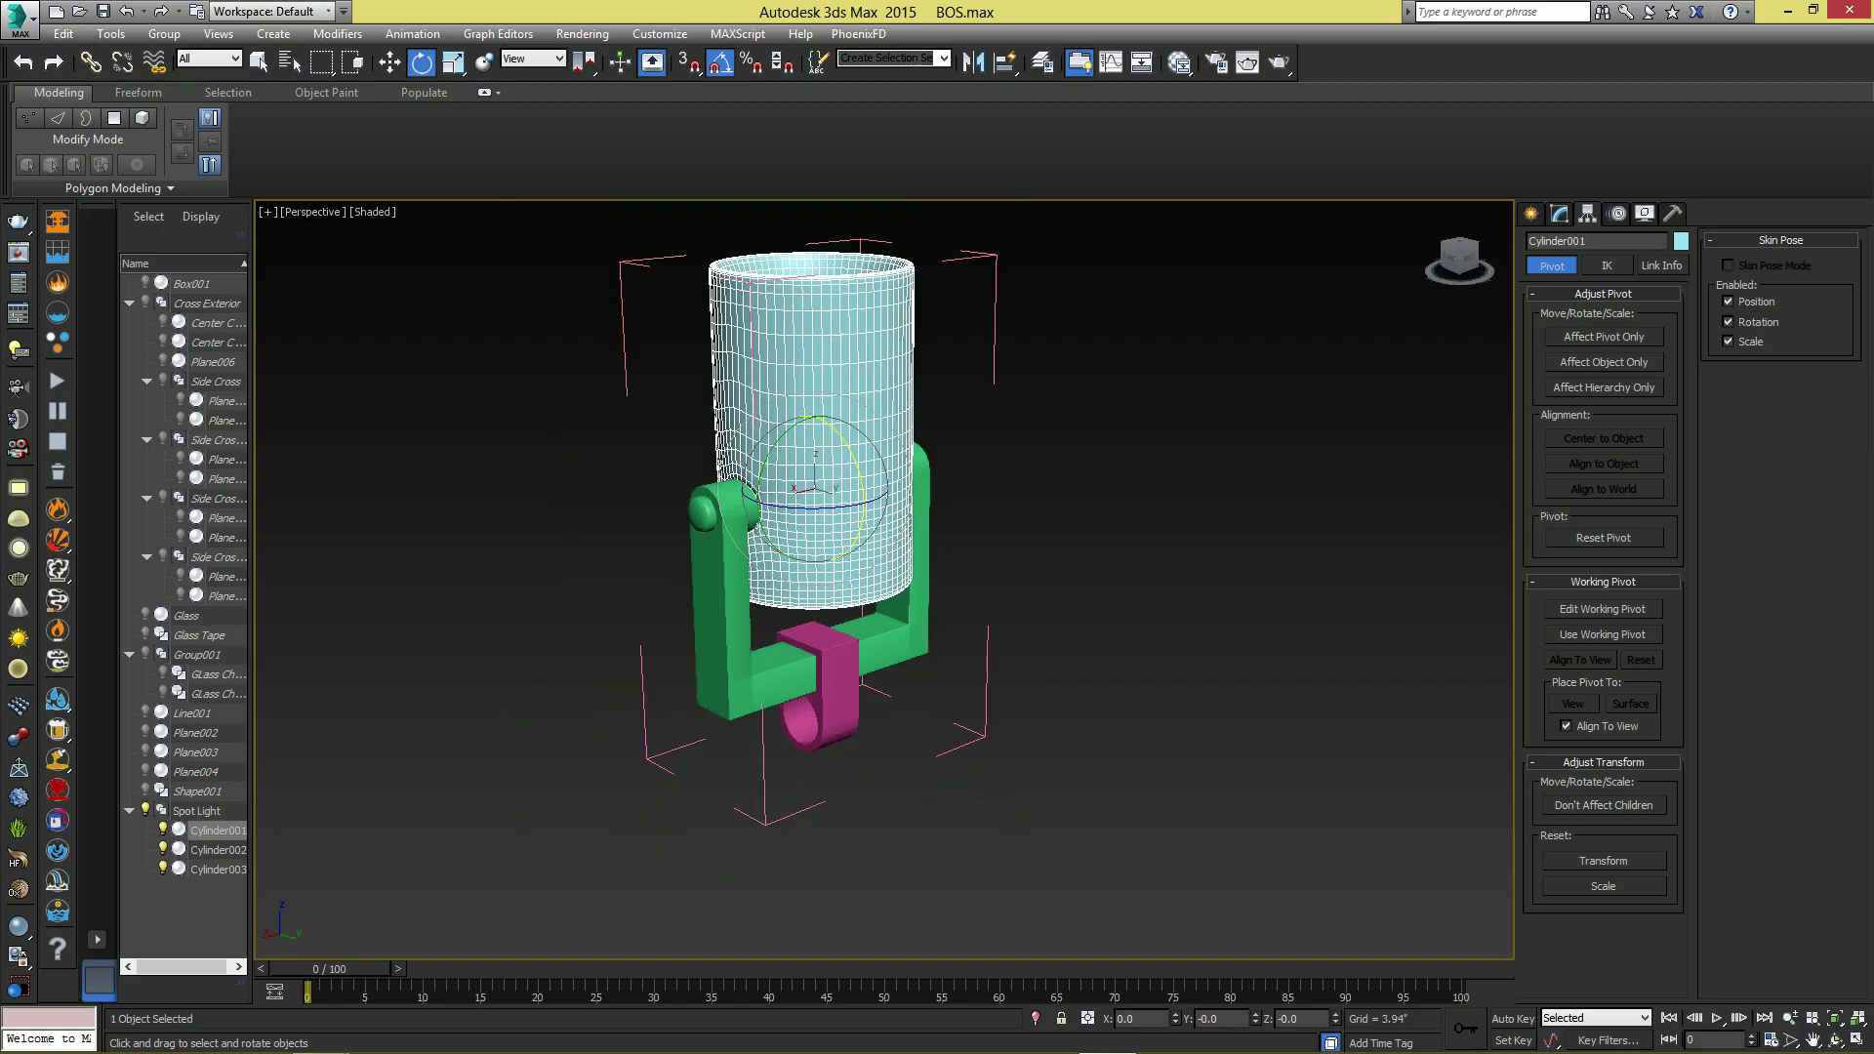
- Close the Spot Light group, deselect it and unhide all objects in the scene
{"action": "left_click", "coordinate": [164, 34]}
{"action": "left_click", "coordinate": [186, 128]}
{"action": "scroll", "coordinate": [621, 463], "scroll_direction": "down", "scroll_amount": 5}
{"action": "left_click", "coordinate": [586, 464]}
{"action": "right_click", "coordinate": [869, 518]}
{"action": "left_click", "coordinate": [917, 434]}
{"action": "scroll", "coordinate": [922, 459], "scroll_direction": "down", "scroll_amount": 4}
{"action": "middle_click_drag", "start_coordinate": [923, 458], "coordinate": [1191, 420], "text": "alt"}
{"action": "scroll", "coordinate": [1055, 546], "scroll_direction": "down", "scroll_amount": 5}
{"action": "scroll", "coordinate": [1054, 547], "scroll_direction": "up", "scroll_amount": 2}
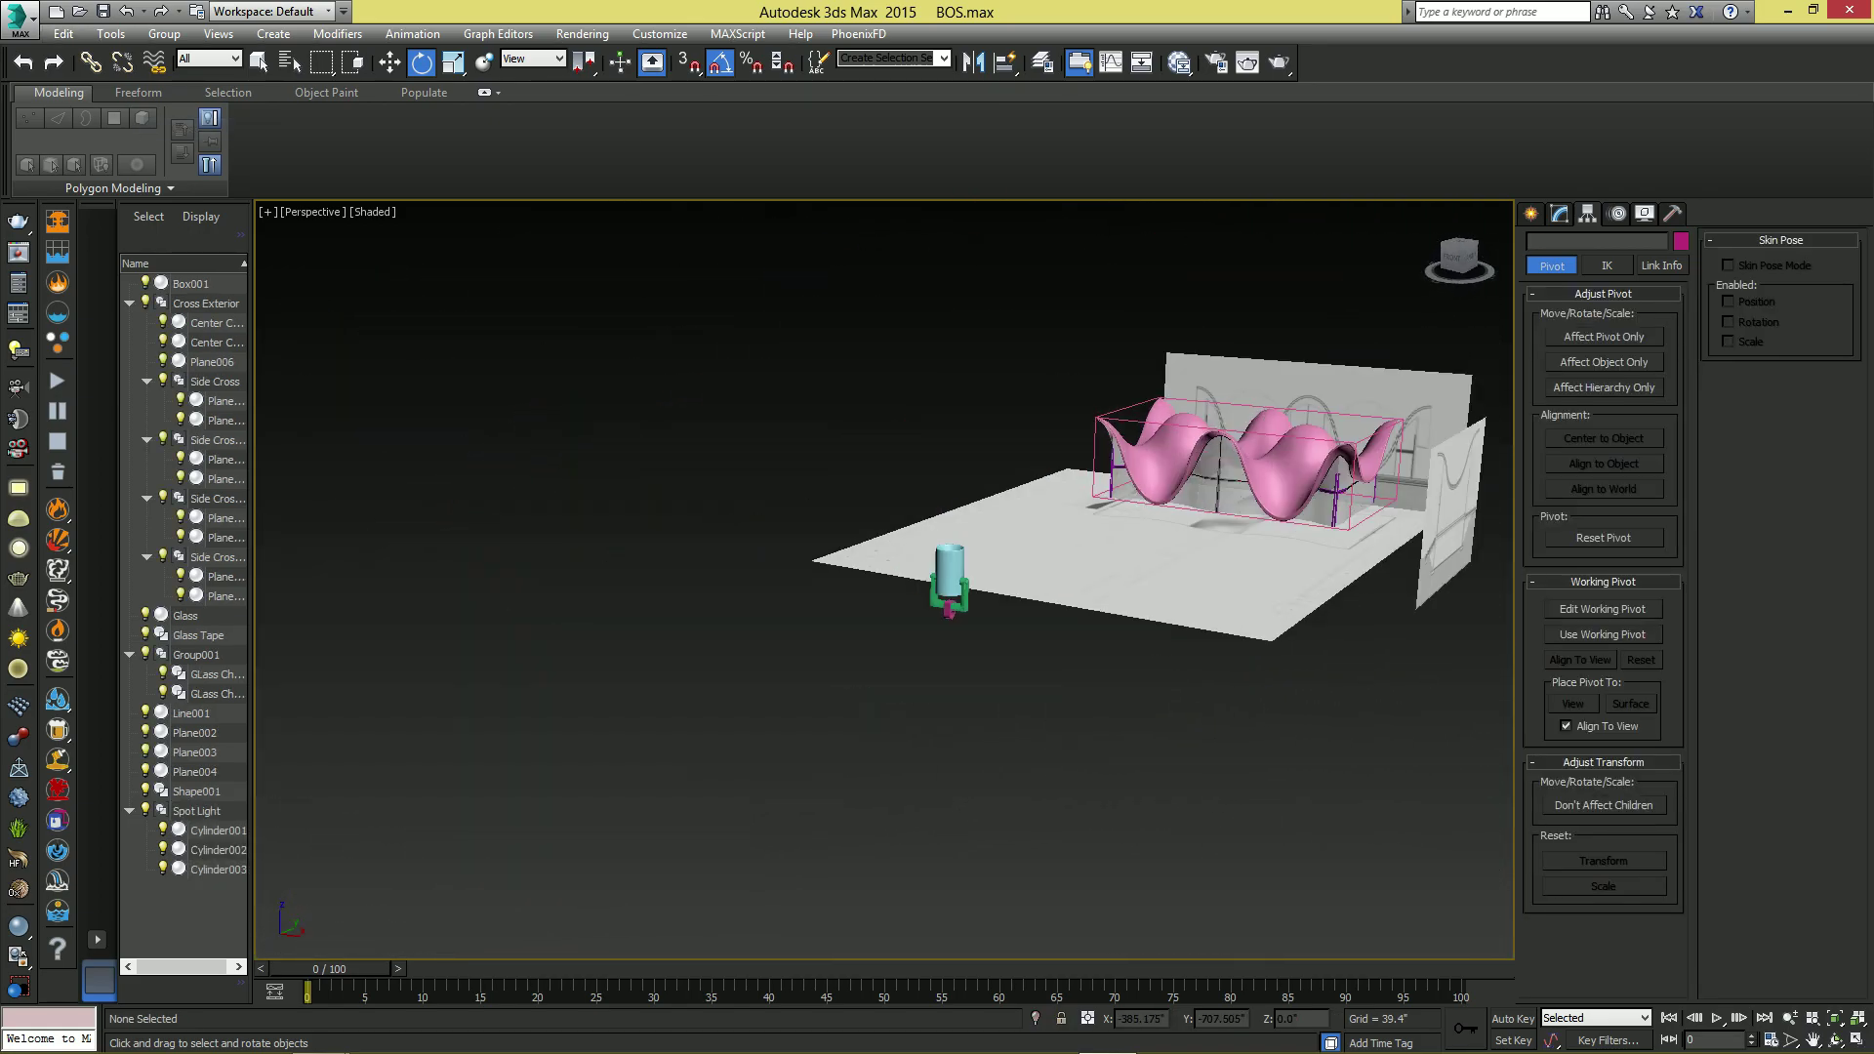
- Move the Spot Light group across the scene to the lower part of the front glass, by the central exterior cross
{"action": "left_click_drag", "start_coordinate": [1094, 561], "coordinate": [1094, 683]}
{"action": "key", "text": "ctrl+z"}
{"action": "left_click", "coordinate": [951, 578]}
{"action": "middle_click_drag", "start_coordinate": [951, 577], "coordinate": [927, 649], "text": "alt"}
{"action": "key", "text": "w"}
{"action": "left_click_drag", "start_coordinate": [994, 549], "coordinate": [1253, 338]}
{"action": "key", "text": "z"}
{"action": "middle_click_drag", "start_coordinate": [1152, 479], "coordinate": [862, 407], "text": "alt"}
{"action": "scroll", "coordinate": [1249, 454], "scroll_direction": "down", "scroll_amount": 2}
{"action": "left_click_drag", "start_coordinate": [560, 514], "coordinate": [1033, 462]}
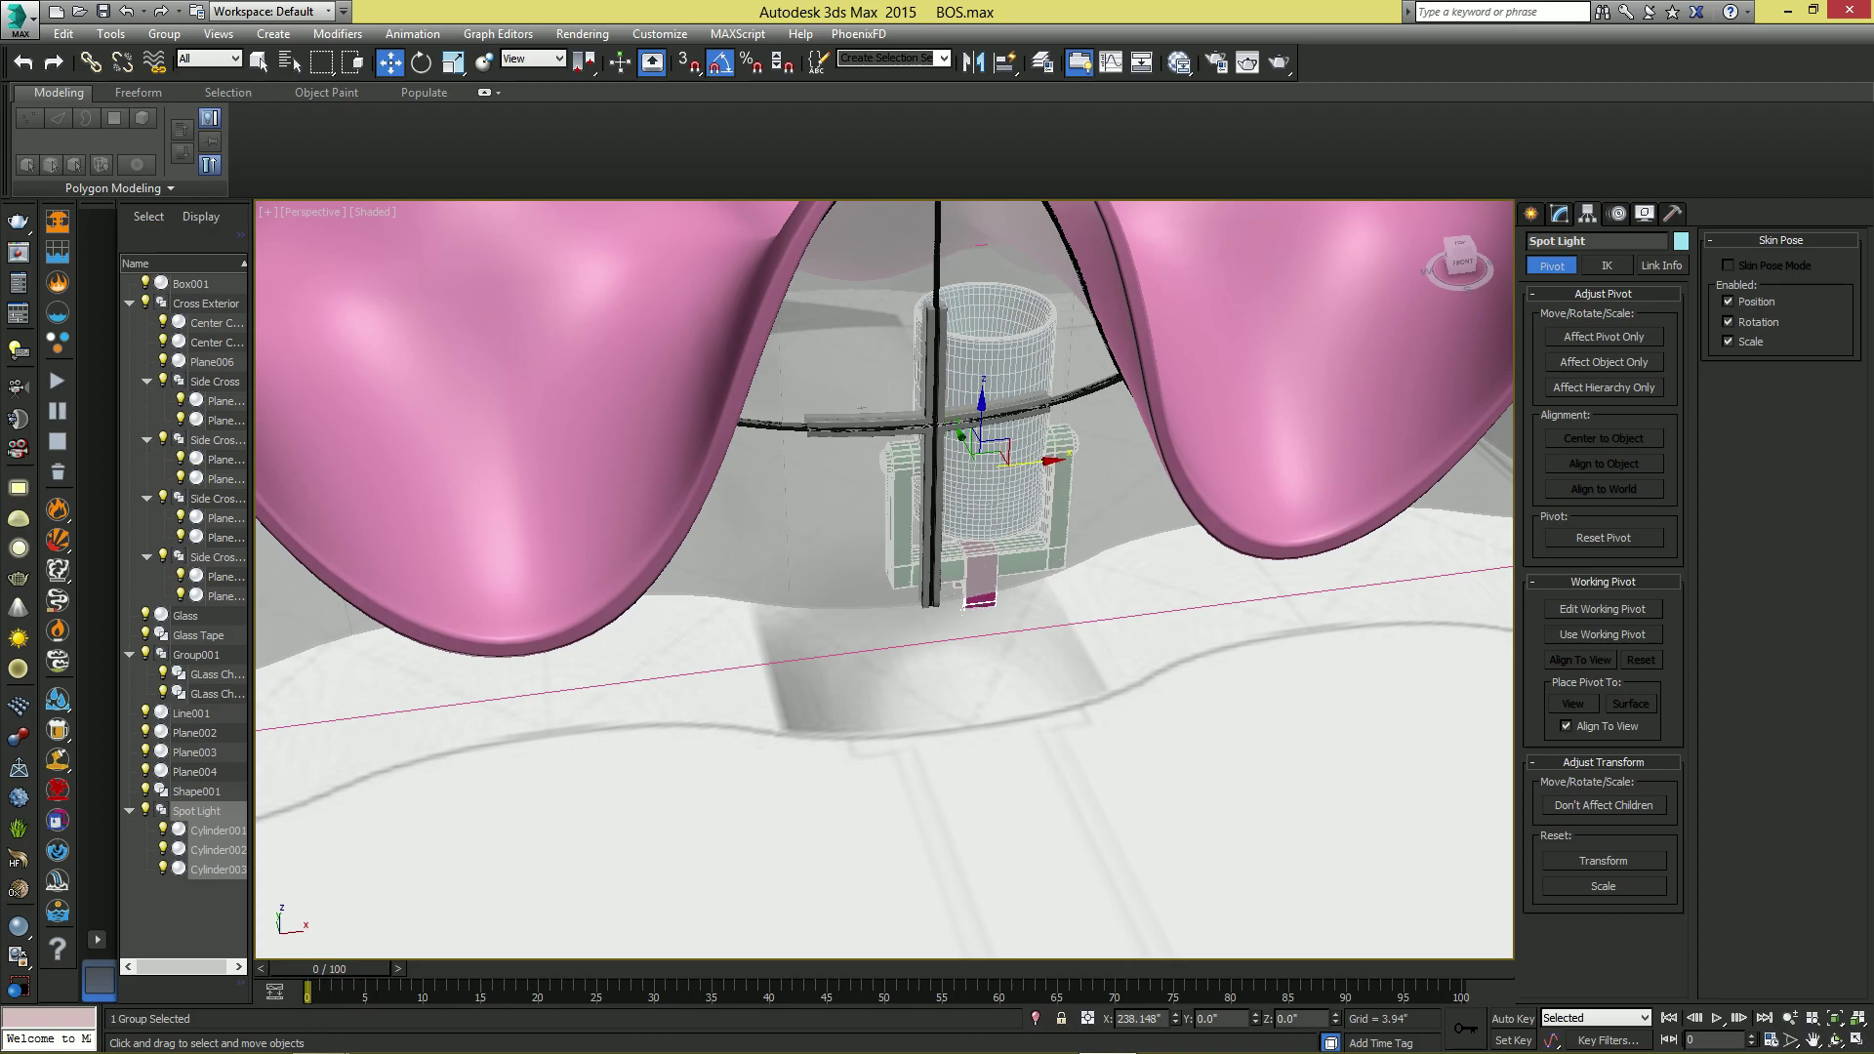
{"action": "middle_click_drag", "start_coordinate": [862, 407], "coordinate": [981, 488], "text": "alt"}
{"action": "scroll", "coordinate": [981, 488], "scroll_direction": "up", "scroll_amount": 2}
{"action": "middle_click_drag", "start_coordinate": [859, 624], "coordinate": [792, 550], "text": "alt"}
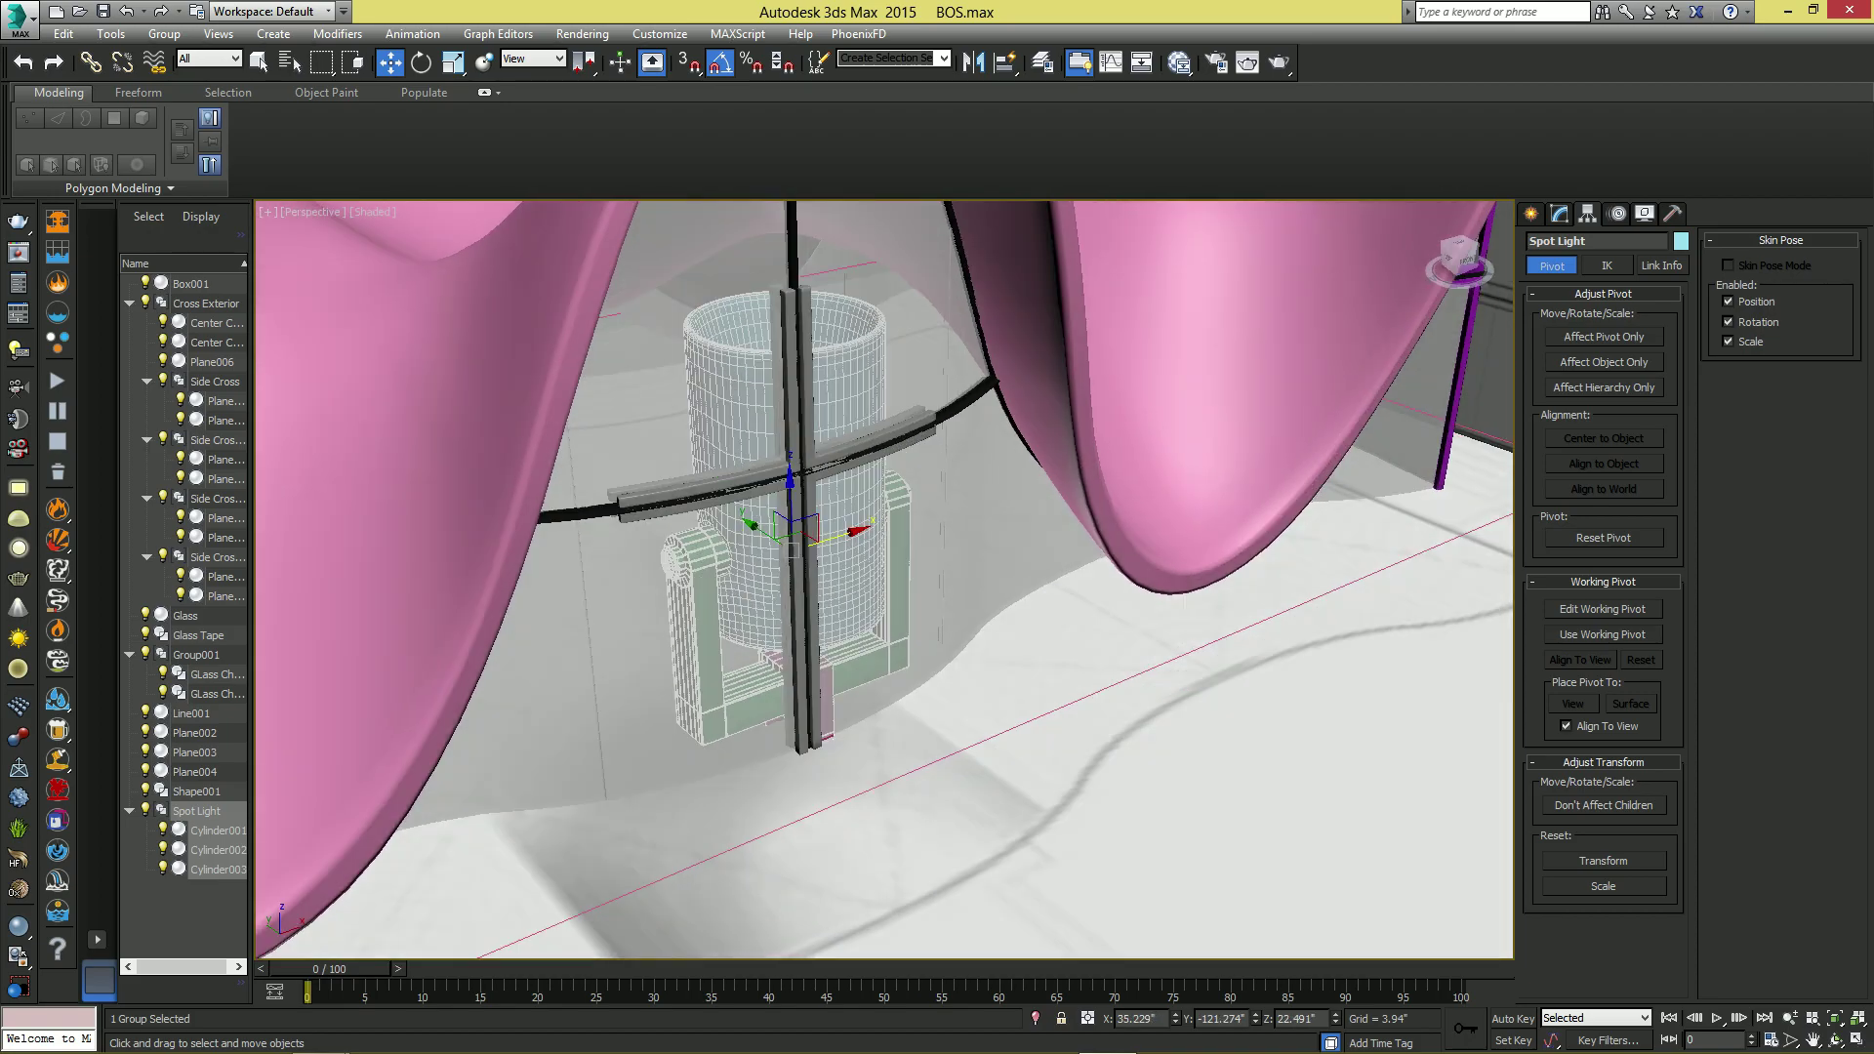
- Pull the spot light out in front of the glass and scale it down to suit the cross frame
{"action": "left_click_drag", "start_coordinate": [769, 536], "coordinate": [927, 866]}
{"action": "key", "text": "r"}
{"action": "scroll", "coordinate": [945, 724], "scroll_direction": "up", "scroll_amount": 5}
{"action": "middle_click_drag", "start_coordinate": [898, 488], "coordinate": [979, 739]}
{"action": "key", "text": "w"}
{"action": "key", "text": "r"}
{"action": "left_click_drag", "start_coordinate": [976, 759], "coordinate": [976, 913]}
{"action": "key", "text": "ctrl+z"}
- Raise the small spot light to just below the height of the exterior cross's horizontal bar
{"action": "key", "text": "w"}
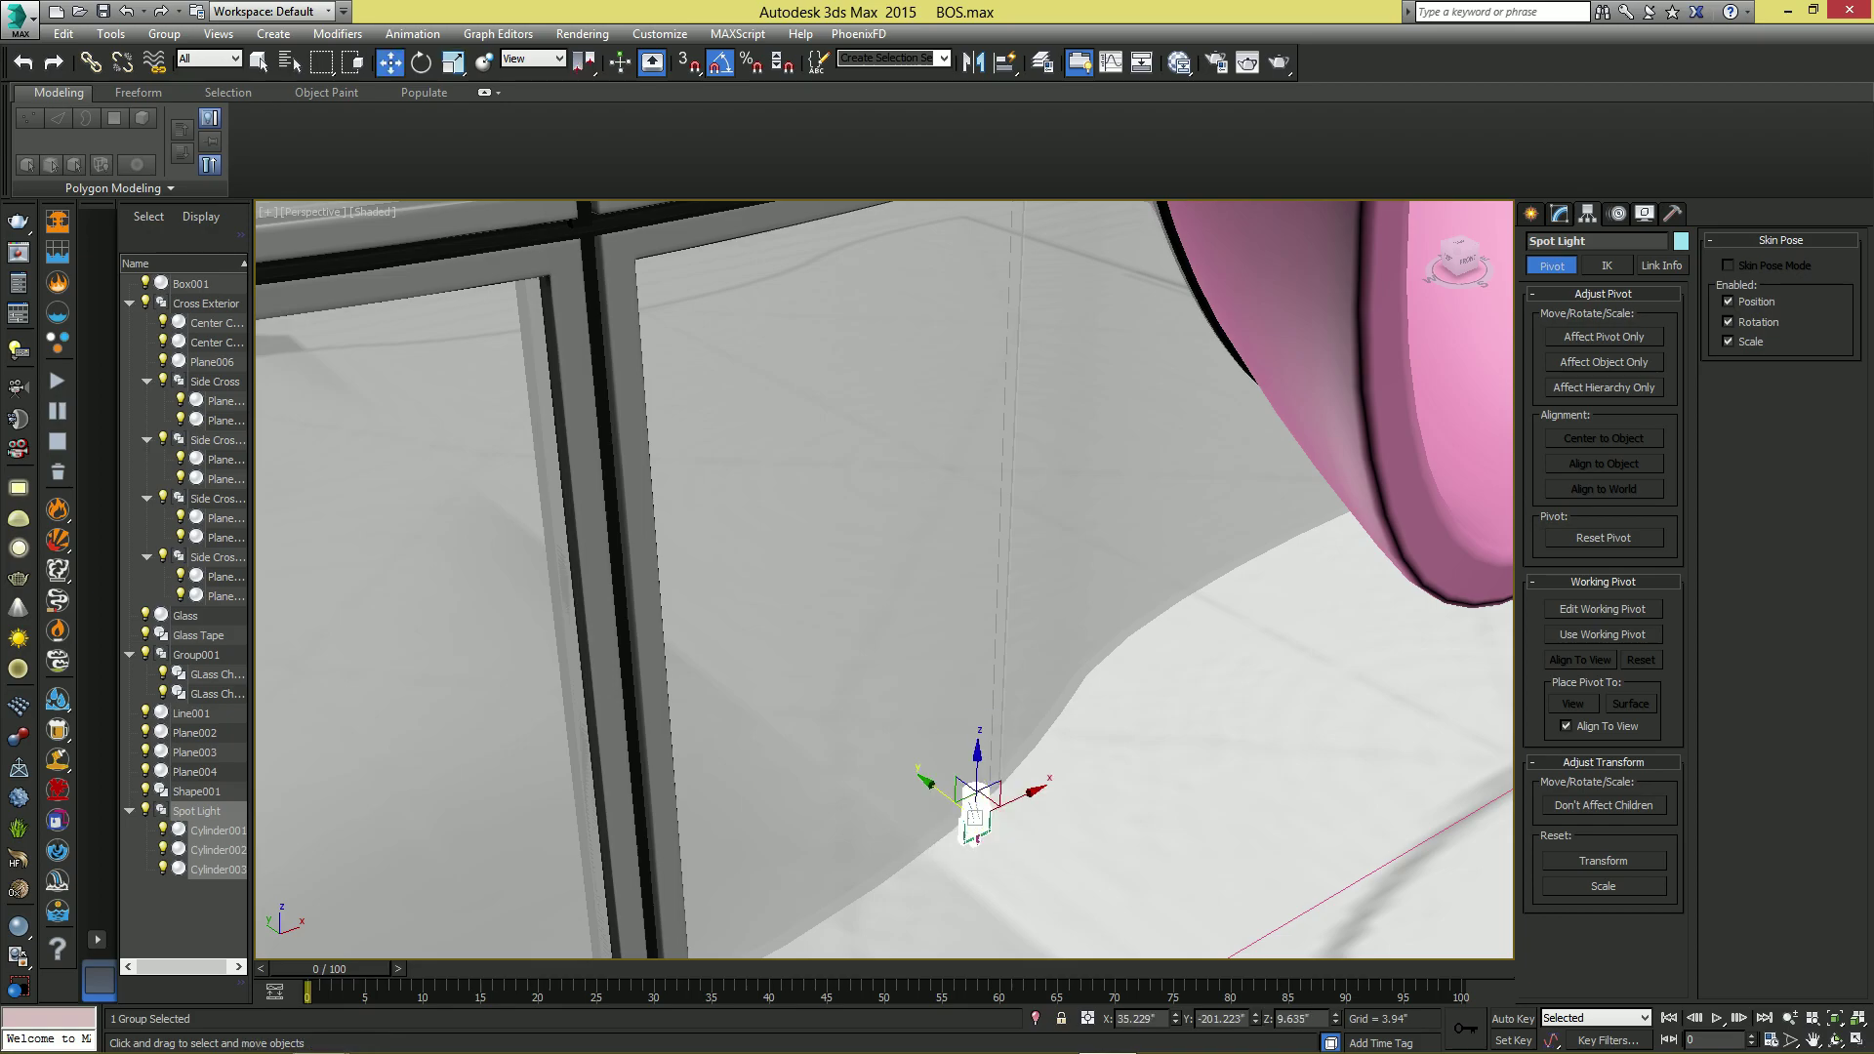
{"action": "left_click_drag", "start_coordinate": [977, 766], "coordinate": [986, 215]}
{"action": "middle_click_drag", "start_coordinate": [986, 215], "coordinate": [1166, 392]}
- Try rotating the spot light 65° about the X axis, then undo the rotation
{"action": "key", "text": "e"}
{"action": "left_click_drag", "start_coordinate": [1097, 482], "coordinate": [1148, 561]}
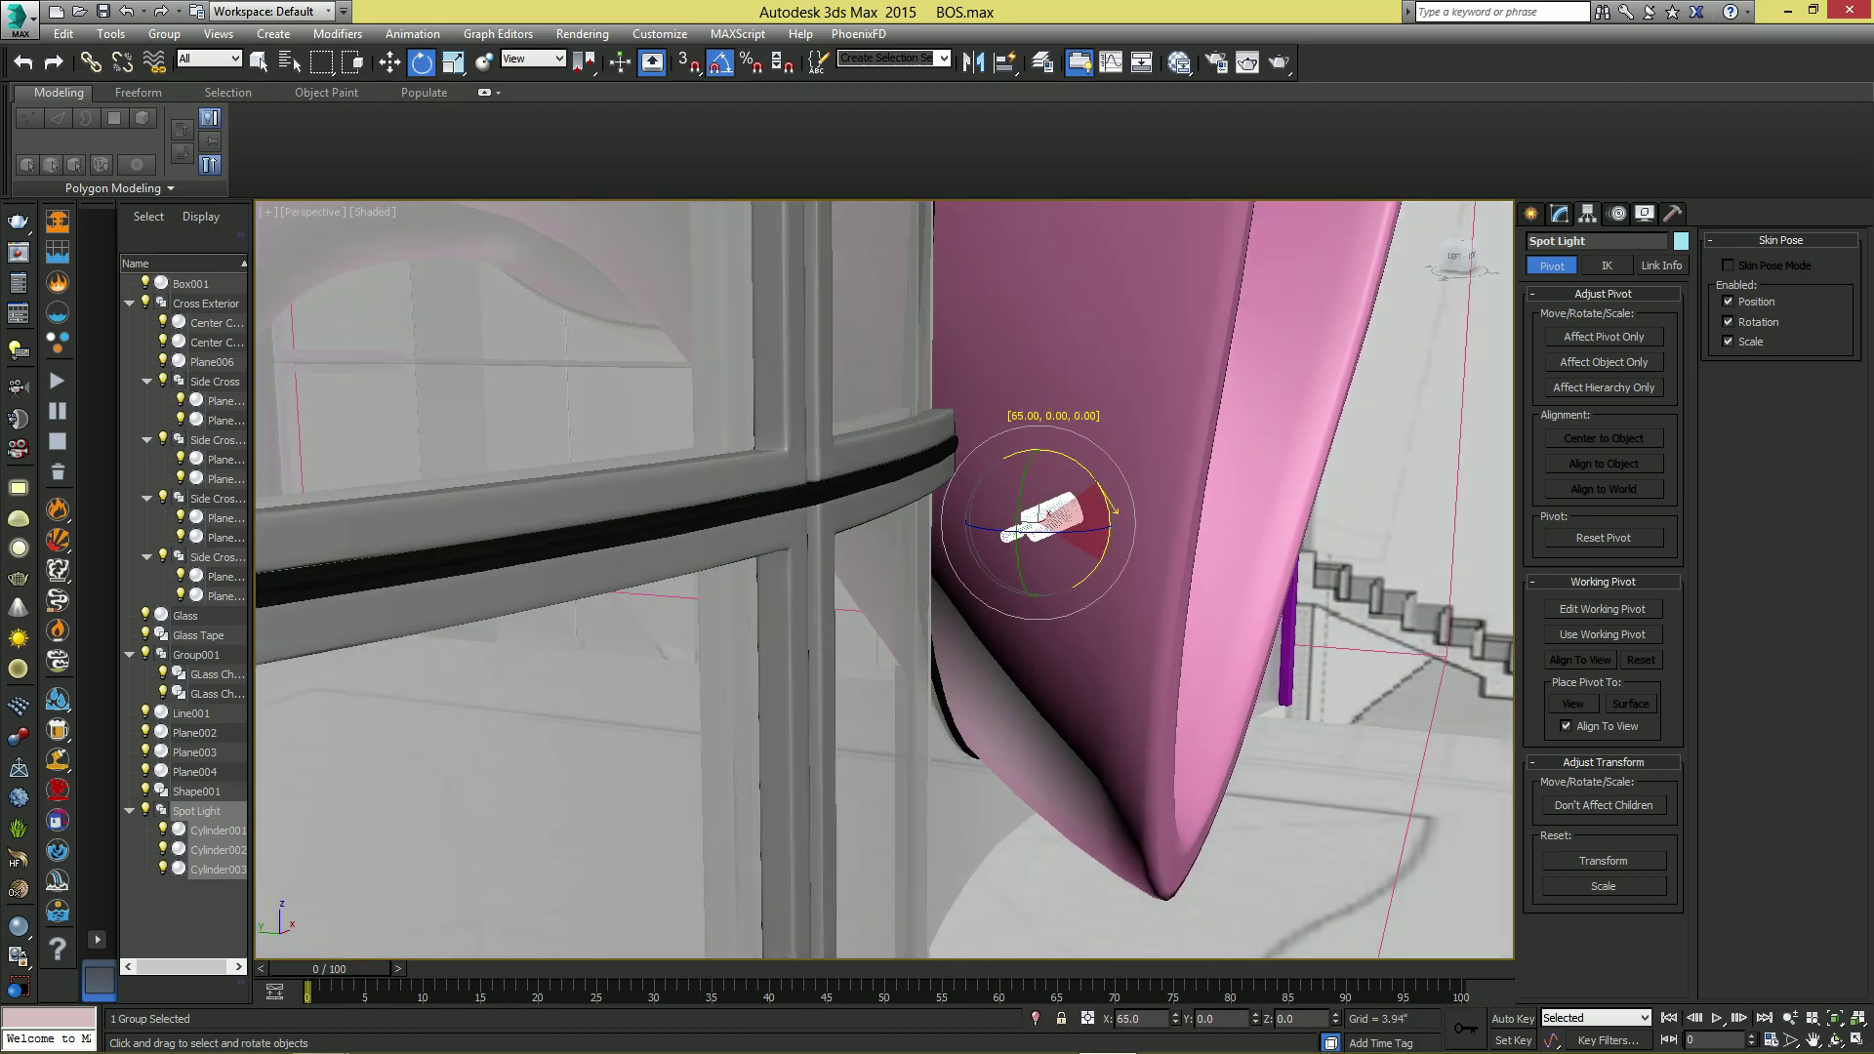
{"action": "key", "text": "ctrl+z"}
- Move the spot light against the exterior cross, beside its vertical bar and just under the horizontal bar
{"action": "key", "text": "w"}
{"action": "left_click_drag", "start_coordinate": [984, 519], "coordinate": [828, 513]}
{"action": "middle_click_drag", "start_coordinate": [781, 634], "coordinate": [606, 662], "text": "alt"}
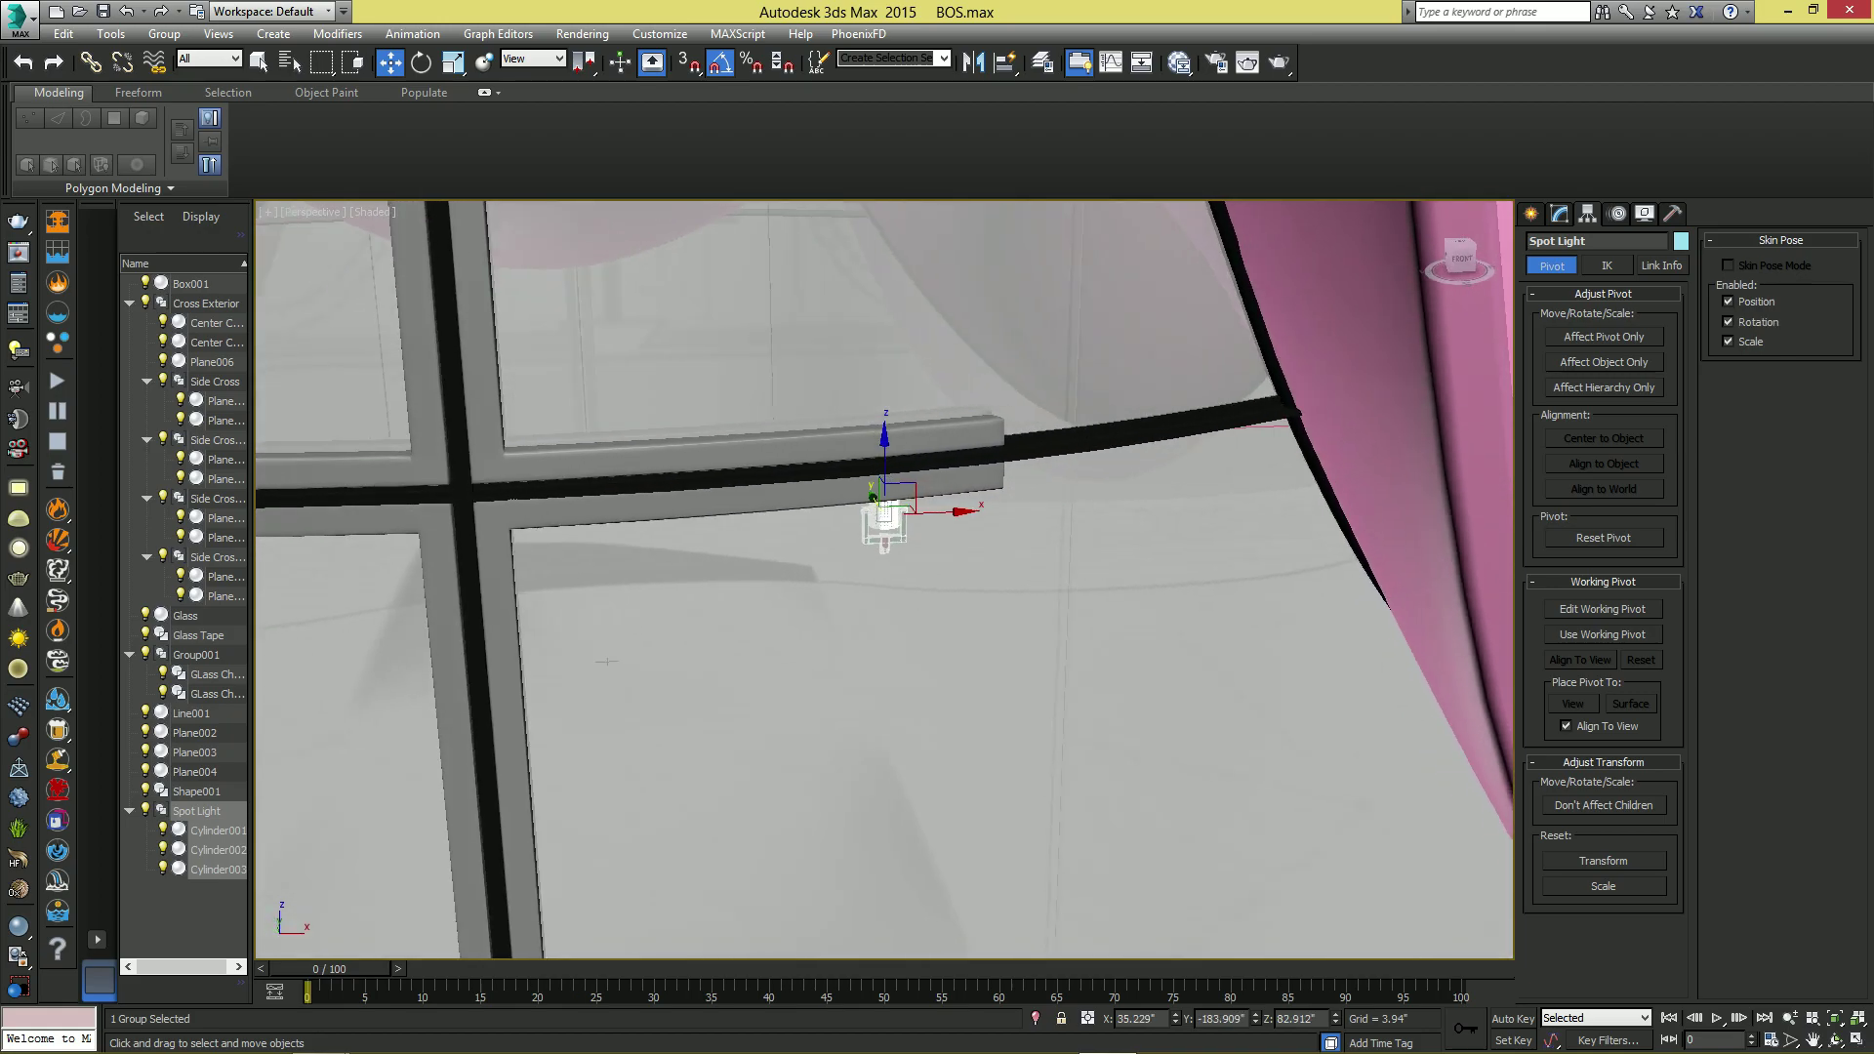
{"action": "left_click_drag", "start_coordinate": [941, 512], "coordinate": [586, 523]}
{"action": "middle_click_drag", "start_coordinate": [585, 527], "coordinate": [916, 662]}
{"action": "left_click_drag", "start_coordinate": [732, 652], "coordinate": [810, 678]}
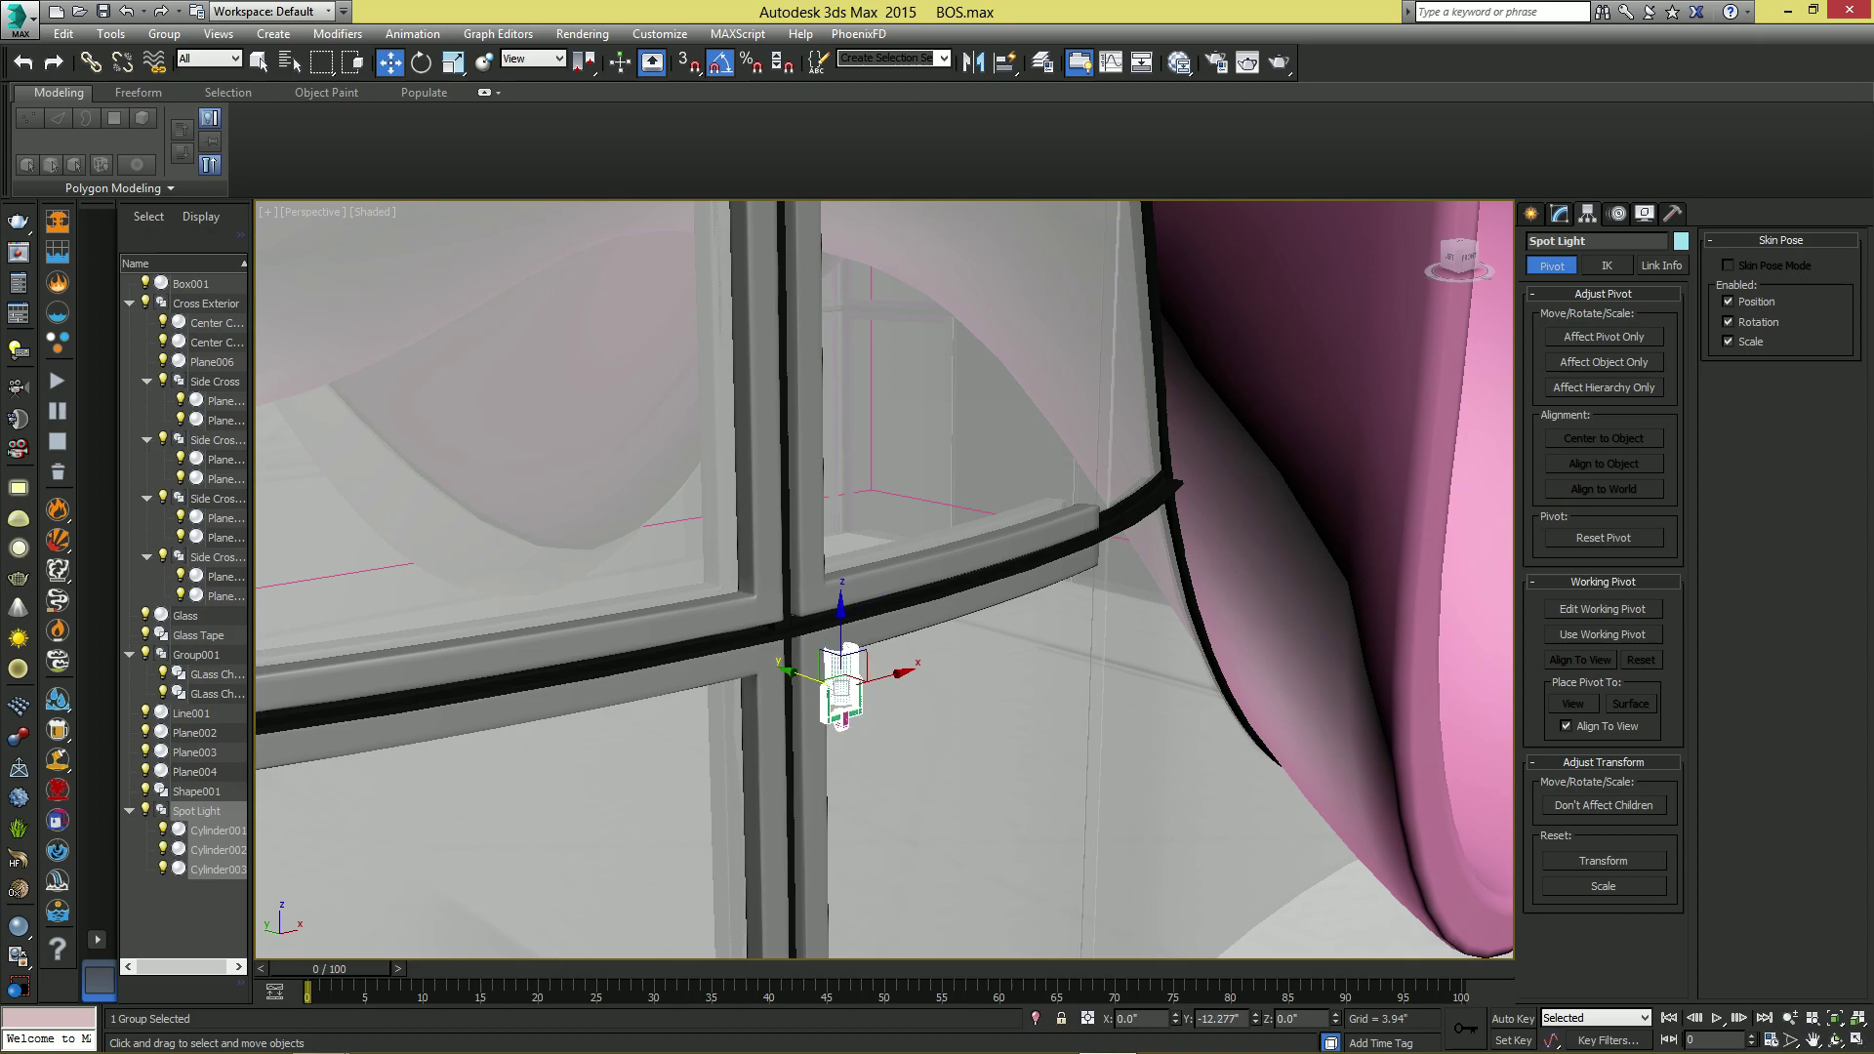
- Hide everything except the Spot Light and Cross Exterior groups, then deselect them
{"action": "left_click", "coordinate": [808, 560], "text": "ctrl"}
{"action": "right_click", "coordinate": [884, 686]}
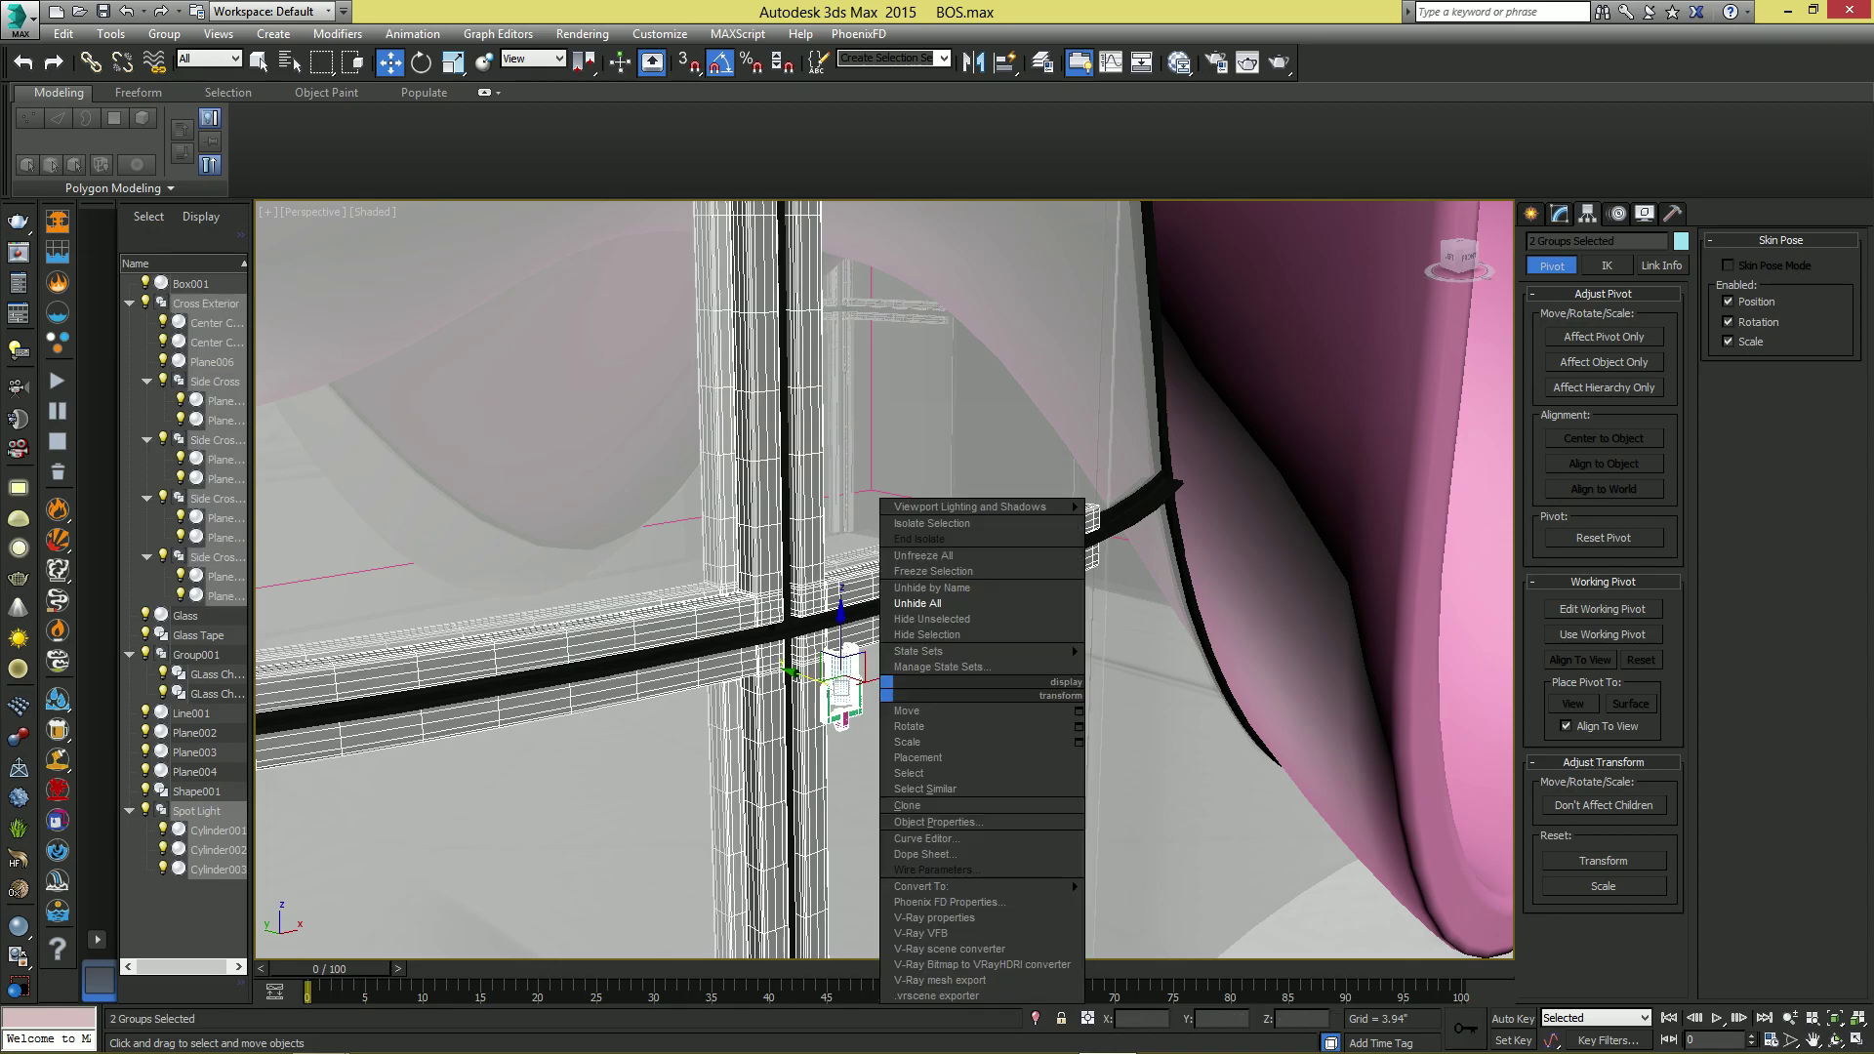
{"action": "left_click", "coordinate": [927, 618]}
{"action": "left_click", "coordinate": [1072, 880]}
- Draw an arc of about 18" radius in the Top view, bowing outward from the middle of the front exterior cross
{"action": "key", "text": "alt+w"}
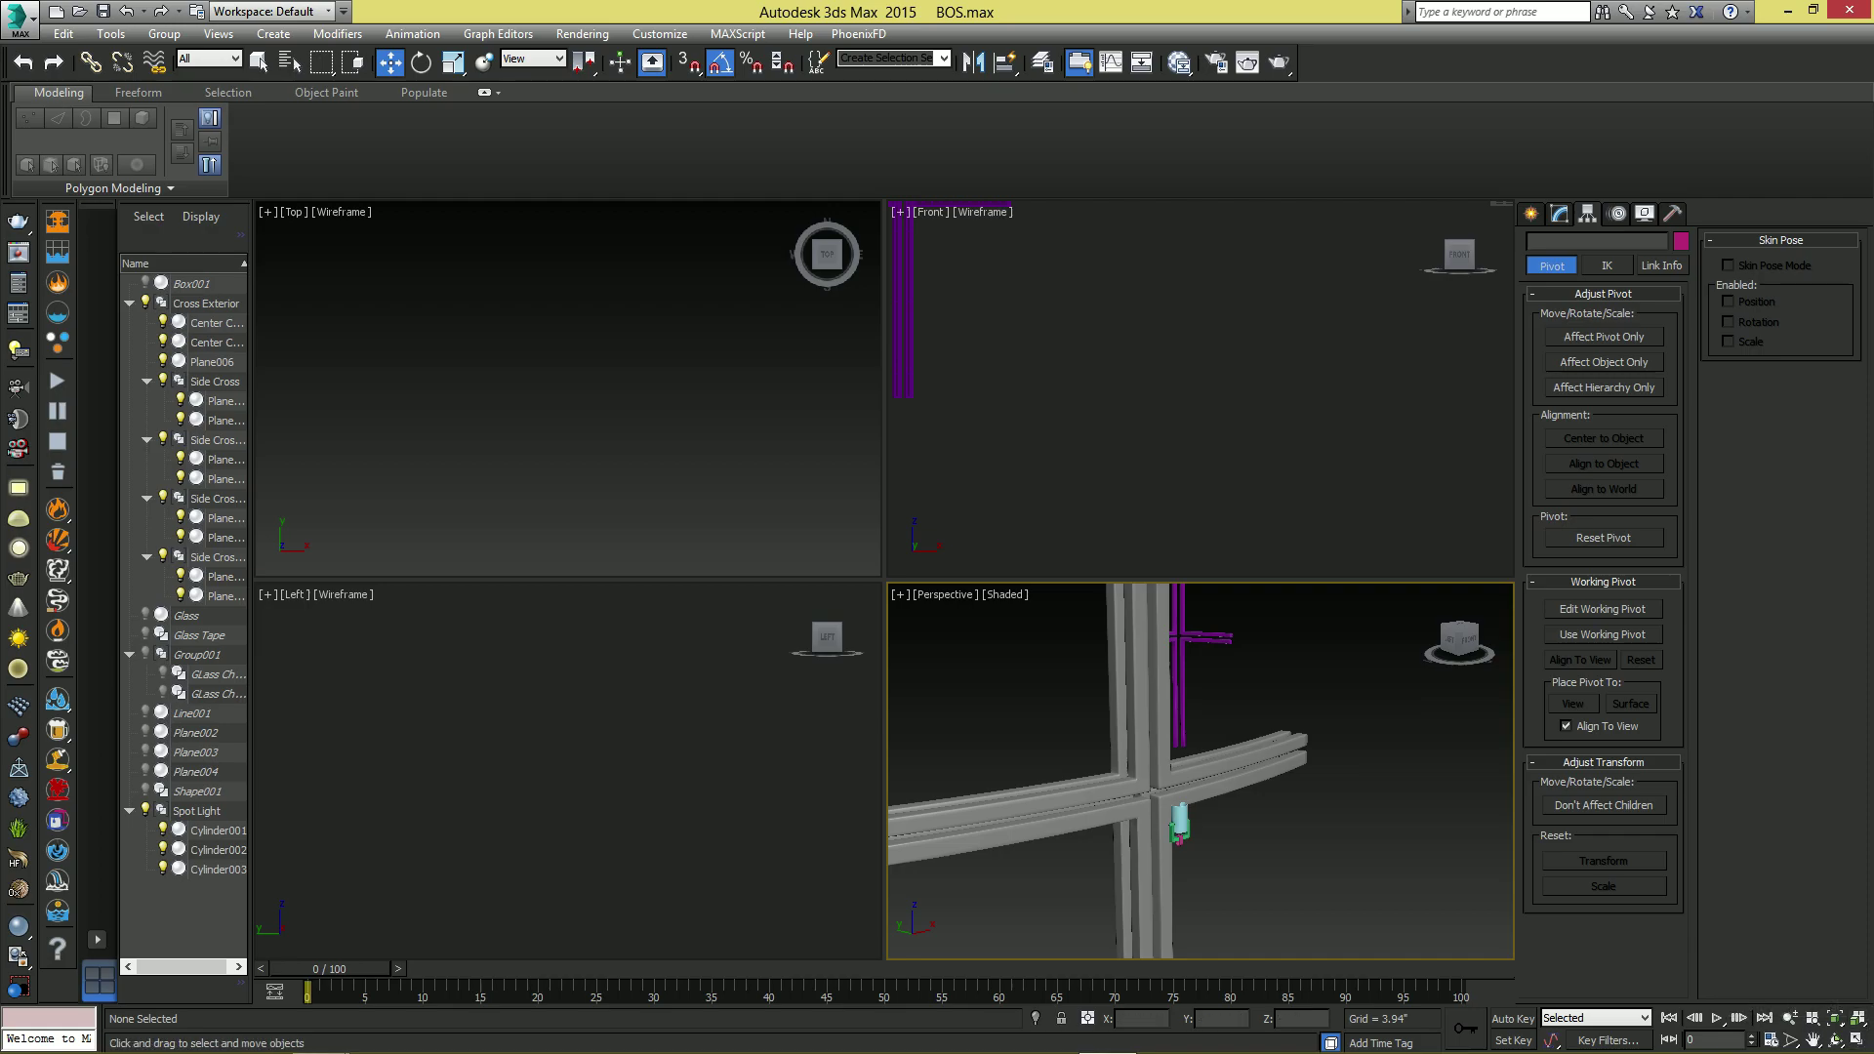
{"action": "left_click", "coordinate": [1858, 1018]}
{"action": "left_click", "coordinate": [722, 468]}
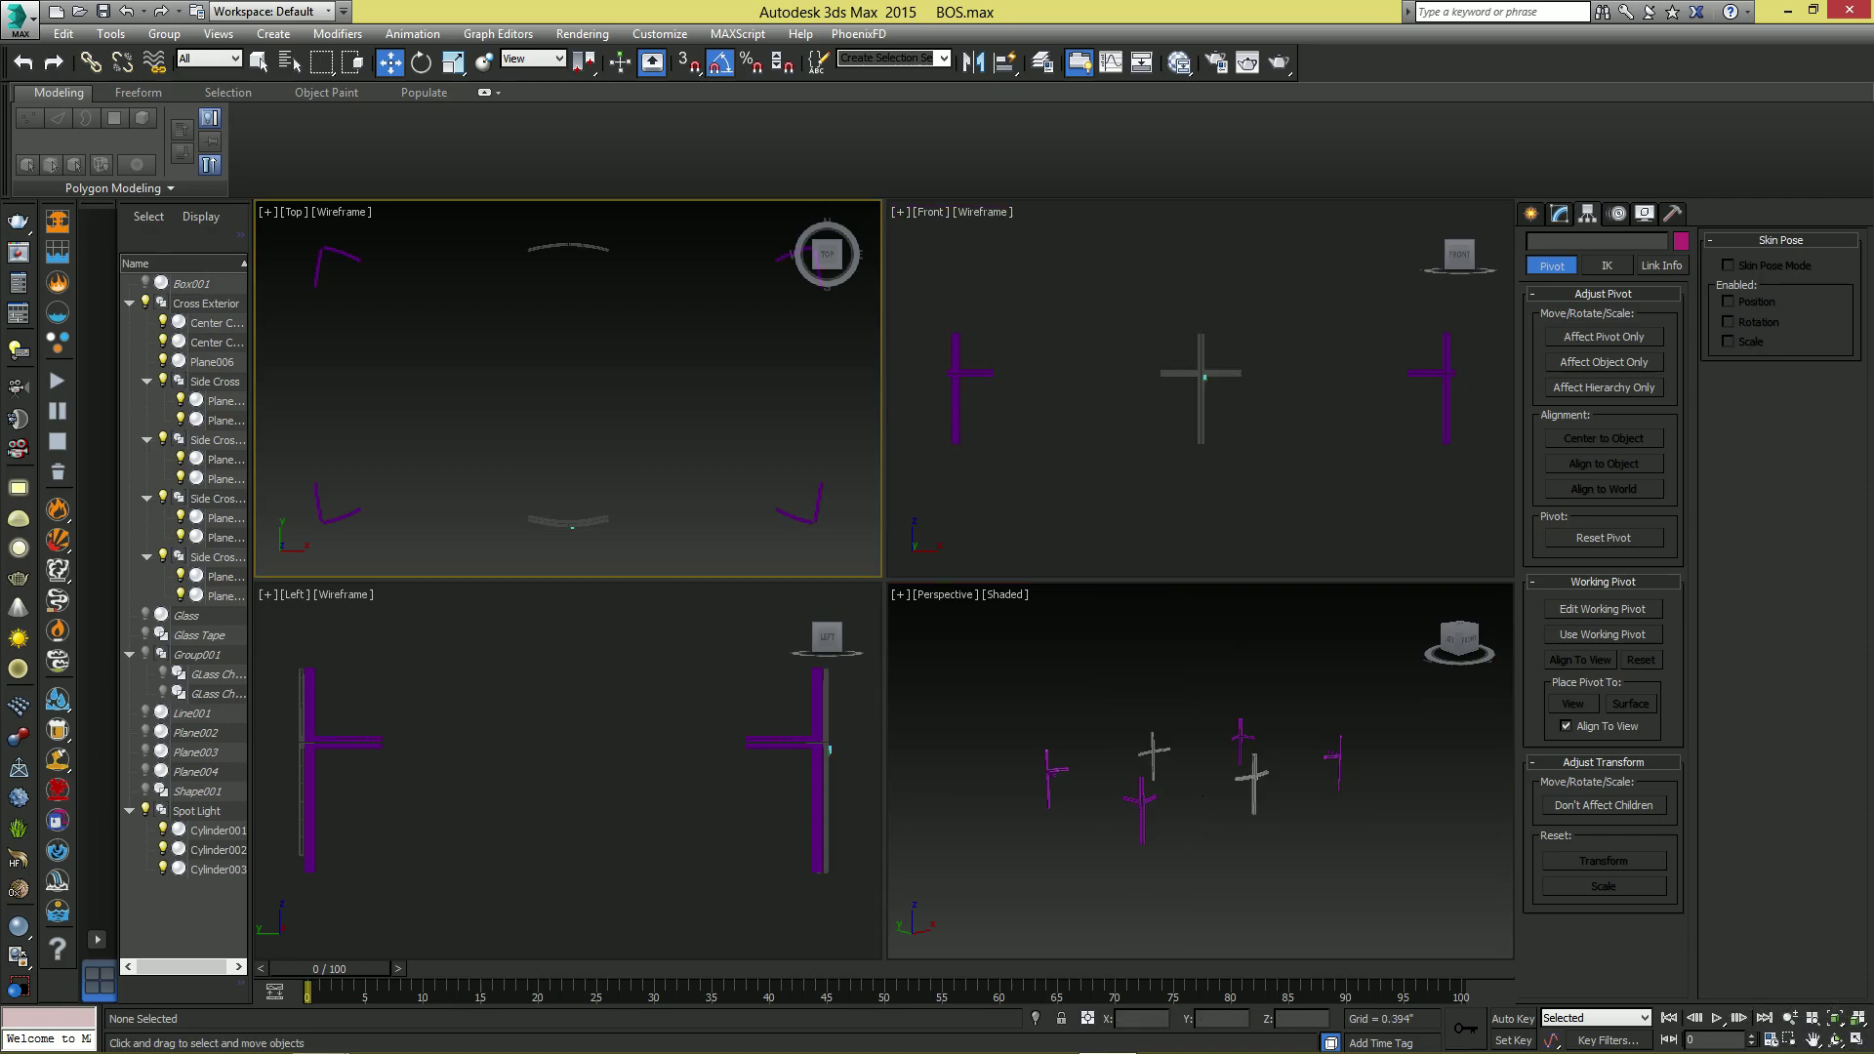
{"action": "key", "text": "alt+w"}
{"action": "scroll", "coordinate": [799, 391], "scroll_direction": "up", "scroll_amount": 4}
{"action": "middle_click_drag", "start_coordinate": [856, 677], "coordinate": [989, 552]}
{"action": "scroll", "coordinate": [845, 552], "scroll_direction": "up", "scroll_amount": 3}
{"action": "scroll", "coordinate": [989, 552], "scroll_direction": "up", "scroll_amount": 1}
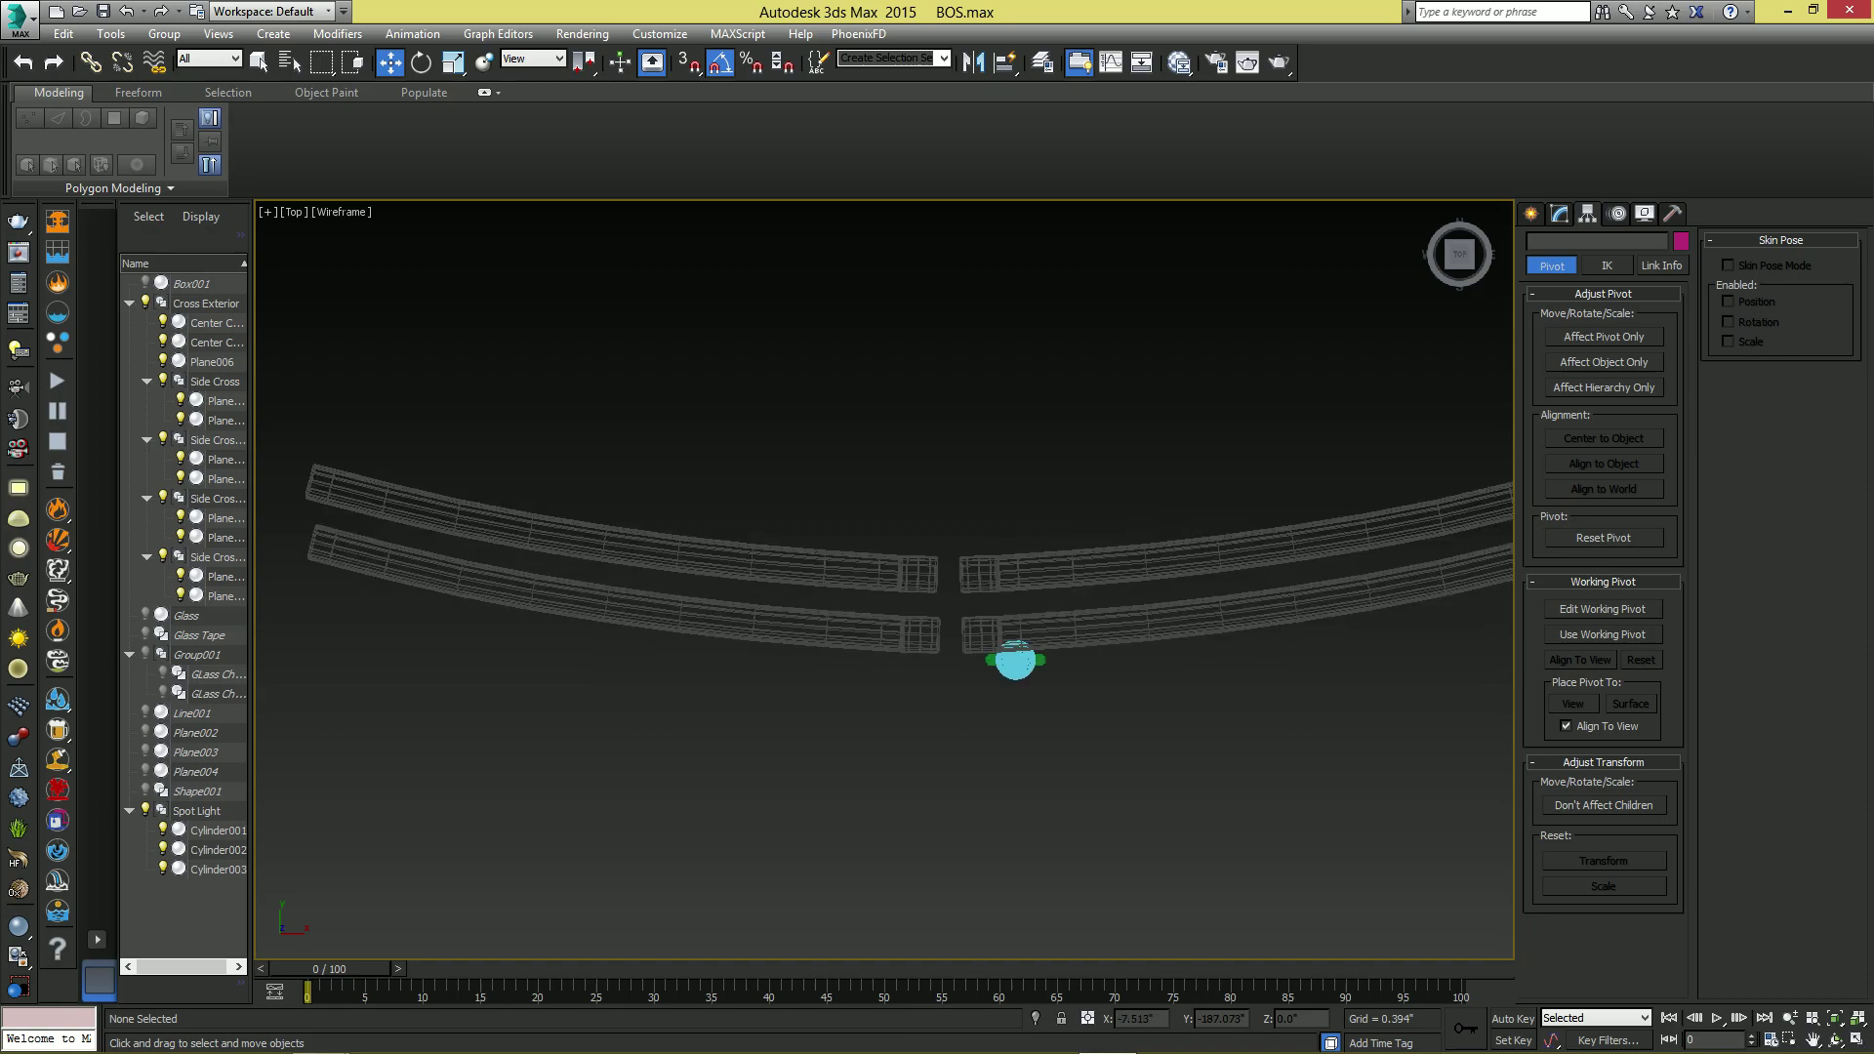
{"action": "left_click", "coordinate": [1532, 214]}
{"action": "left_click", "coordinate": [1561, 245]}
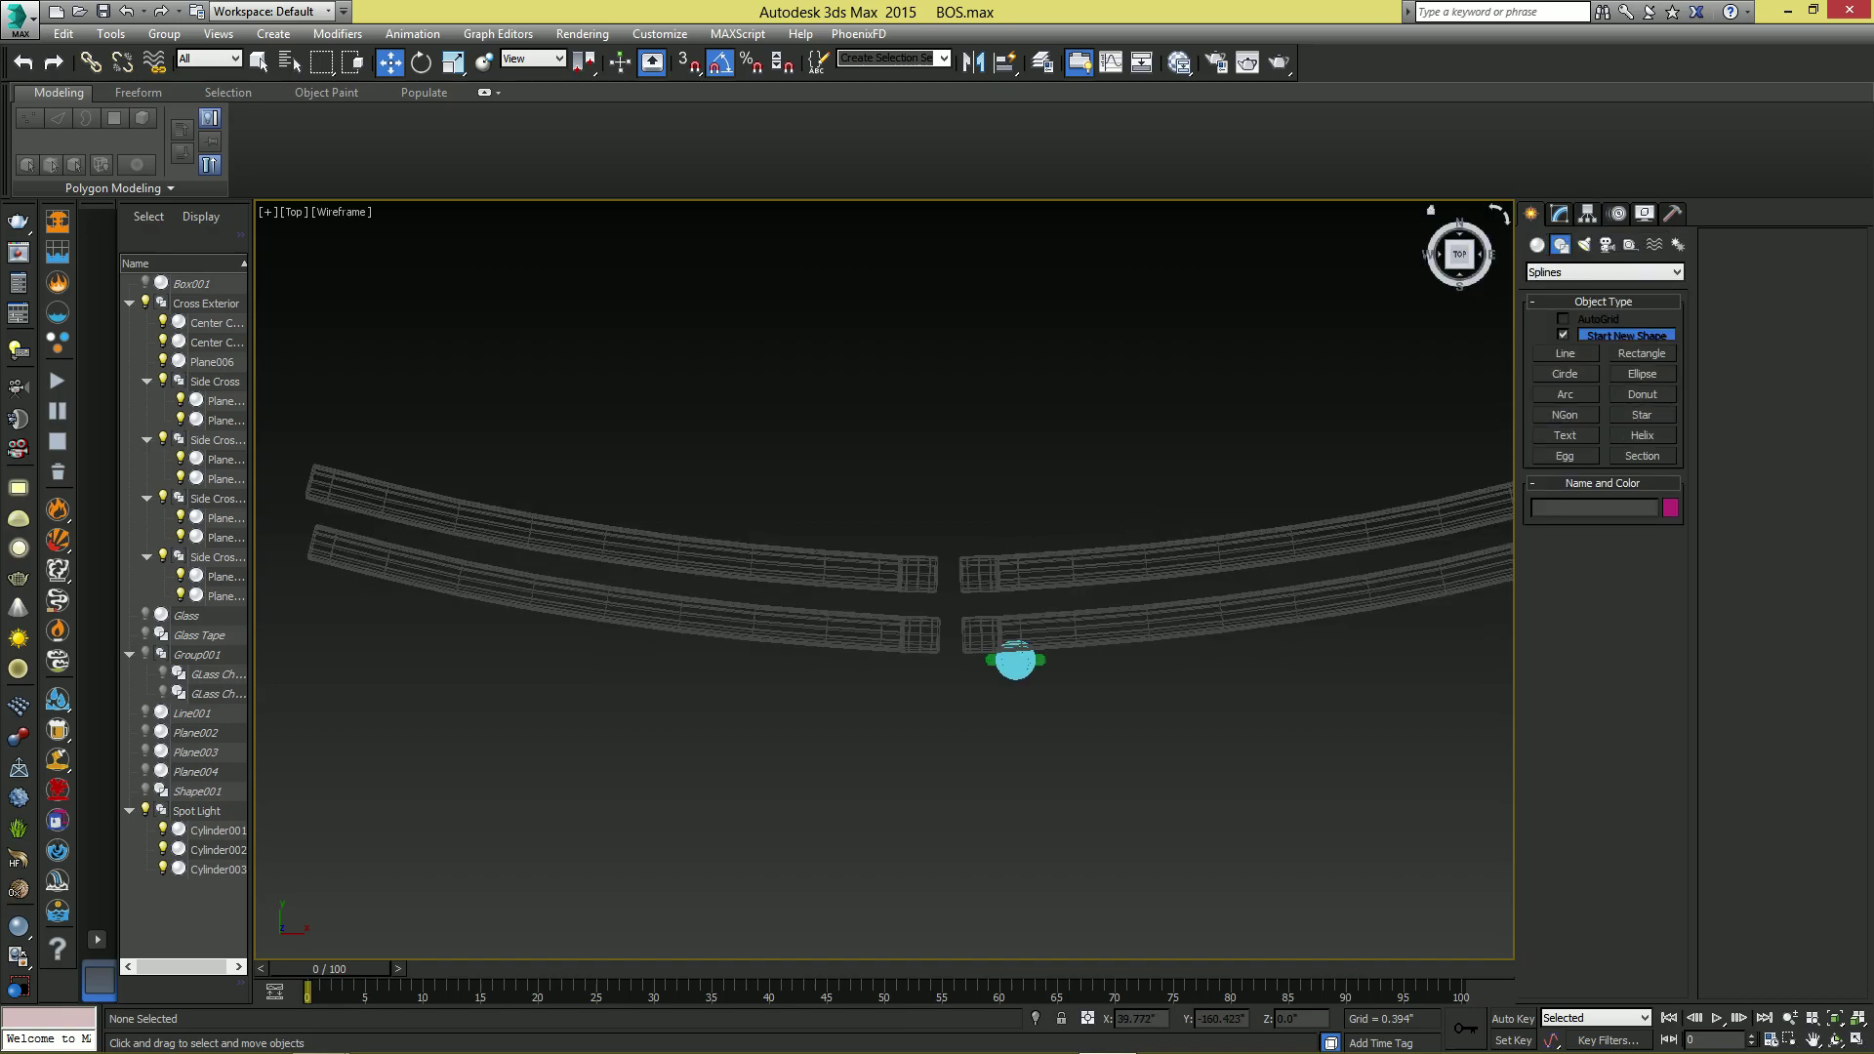
{"action": "left_click", "coordinate": [1566, 395]}
{"action": "middle_click_drag", "start_coordinate": [840, 635], "coordinate": [808, 517]}
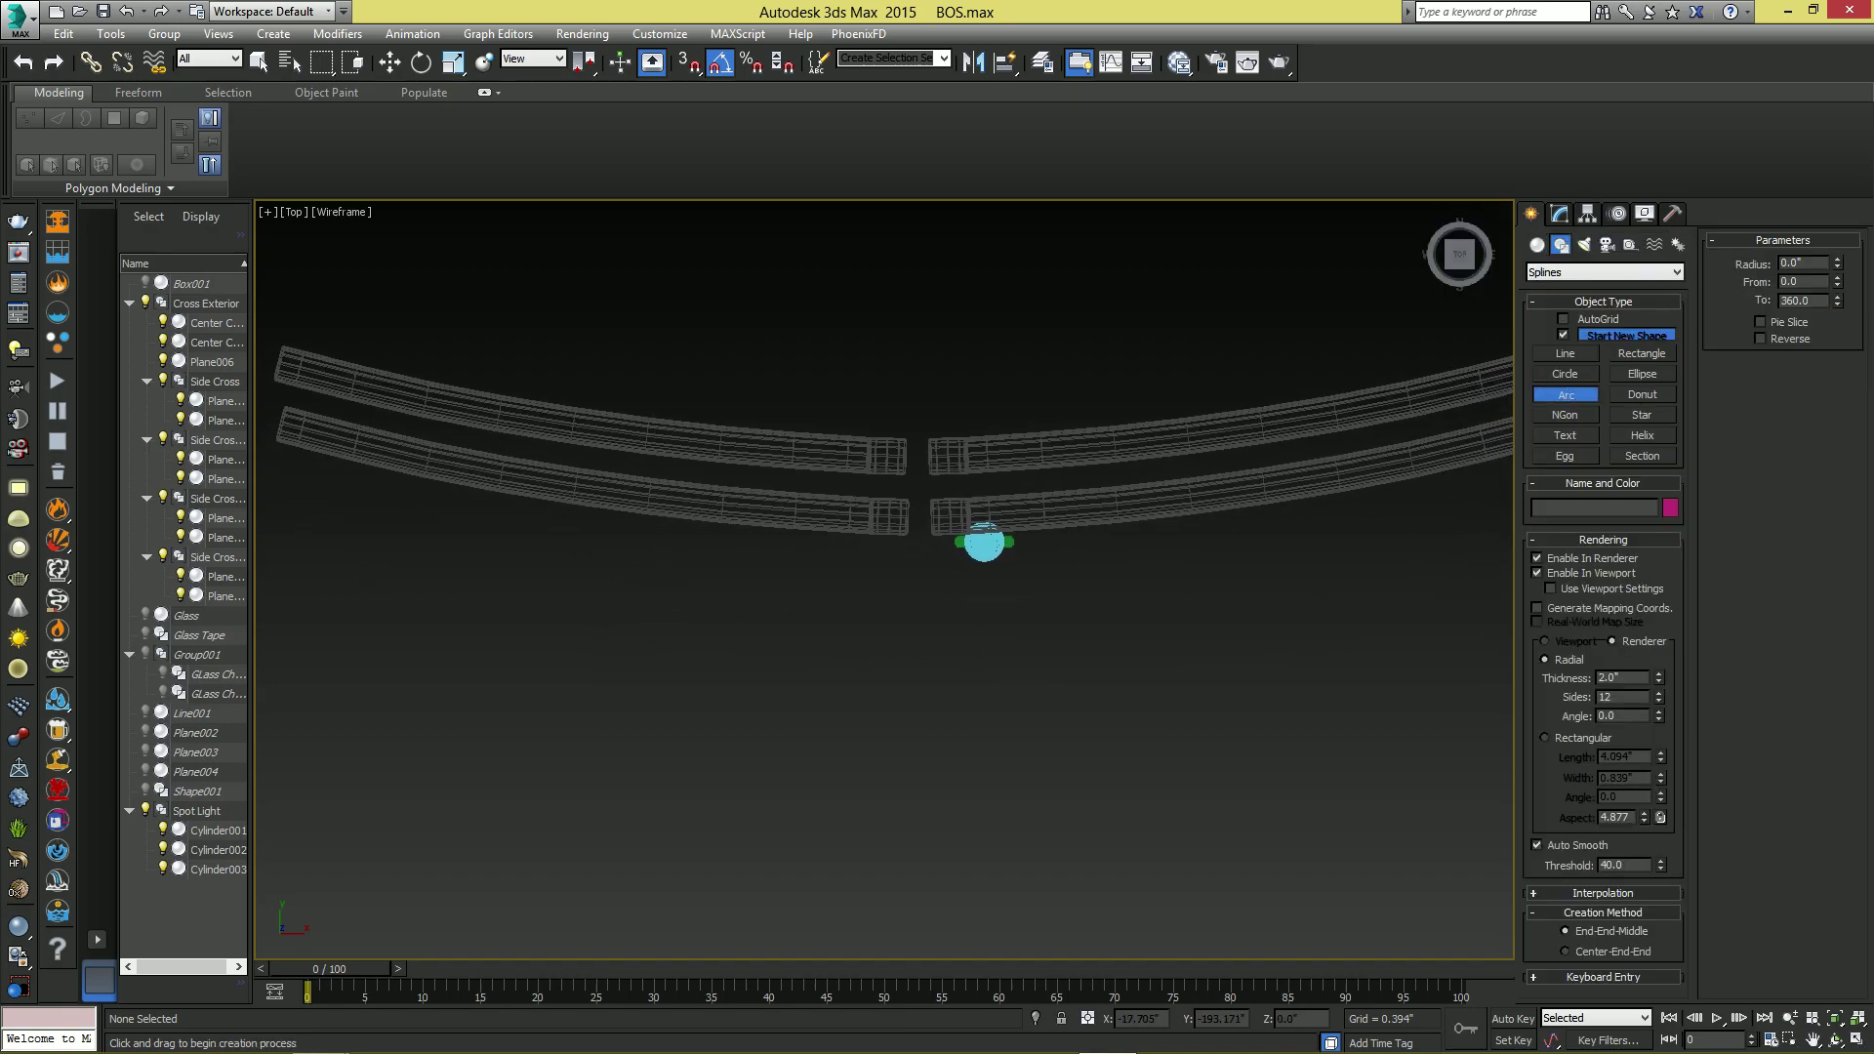
{"action": "left_click_drag", "start_coordinate": [724, 507], "coordinate": [1119, 508]}
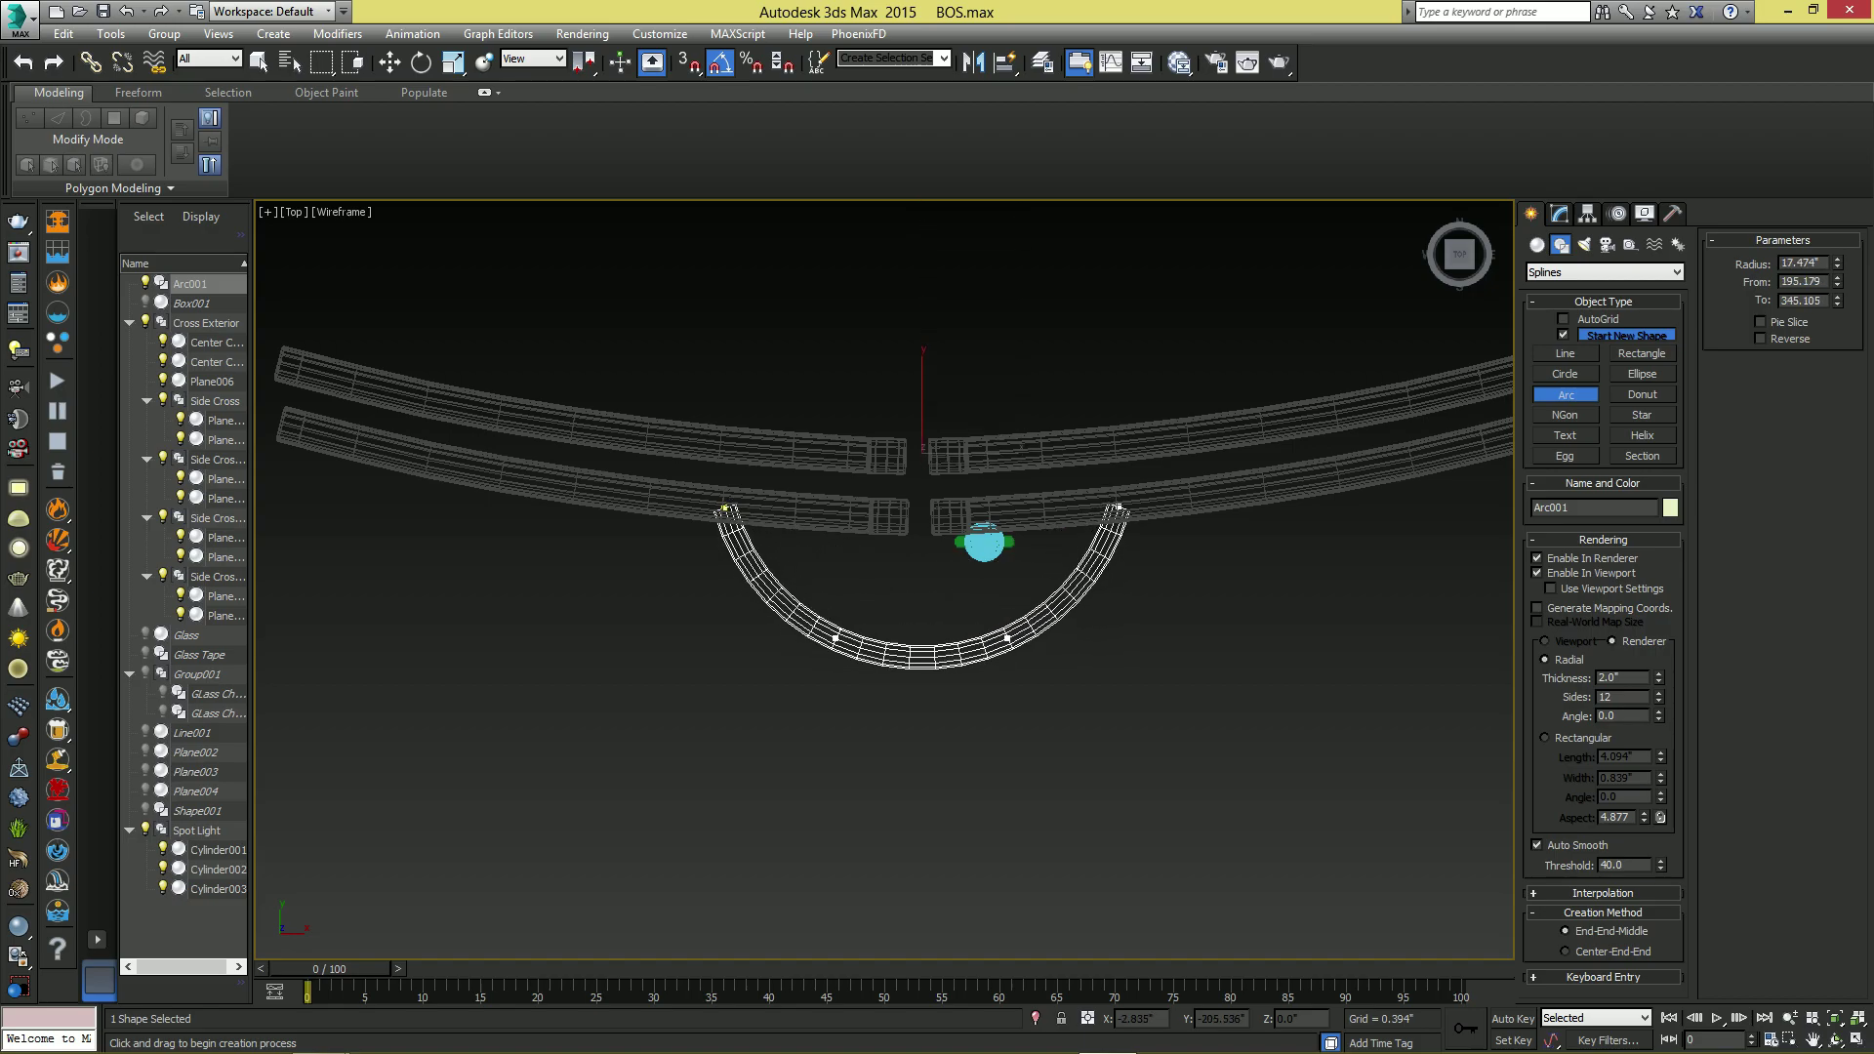
{"action": "left_click", "coordinate": [976, 634]}
- Raise the arc in the Front view to the gap between the cross's two horizontal bars, at a Z height of 90.13"
{"action": "key", "text": "w"}
{"action": "key", "text": "alt+w"}
{"action": "right_click", "coordinate": [1040, 517]}
{"action": "key", "text": "alt+w"}
{"action": "scroll", "coordinate": [1038, 597], "scroll_direction": "up", "scroll_amount": 3}
{"action": "middle_click_drag", "start_coordinate": [1037, 598], "coordinate": [1189, 569]}
{"action": "scroll", "coordinate": [935, 605], "scroll_direction": "up", "scroll_amount": 2}
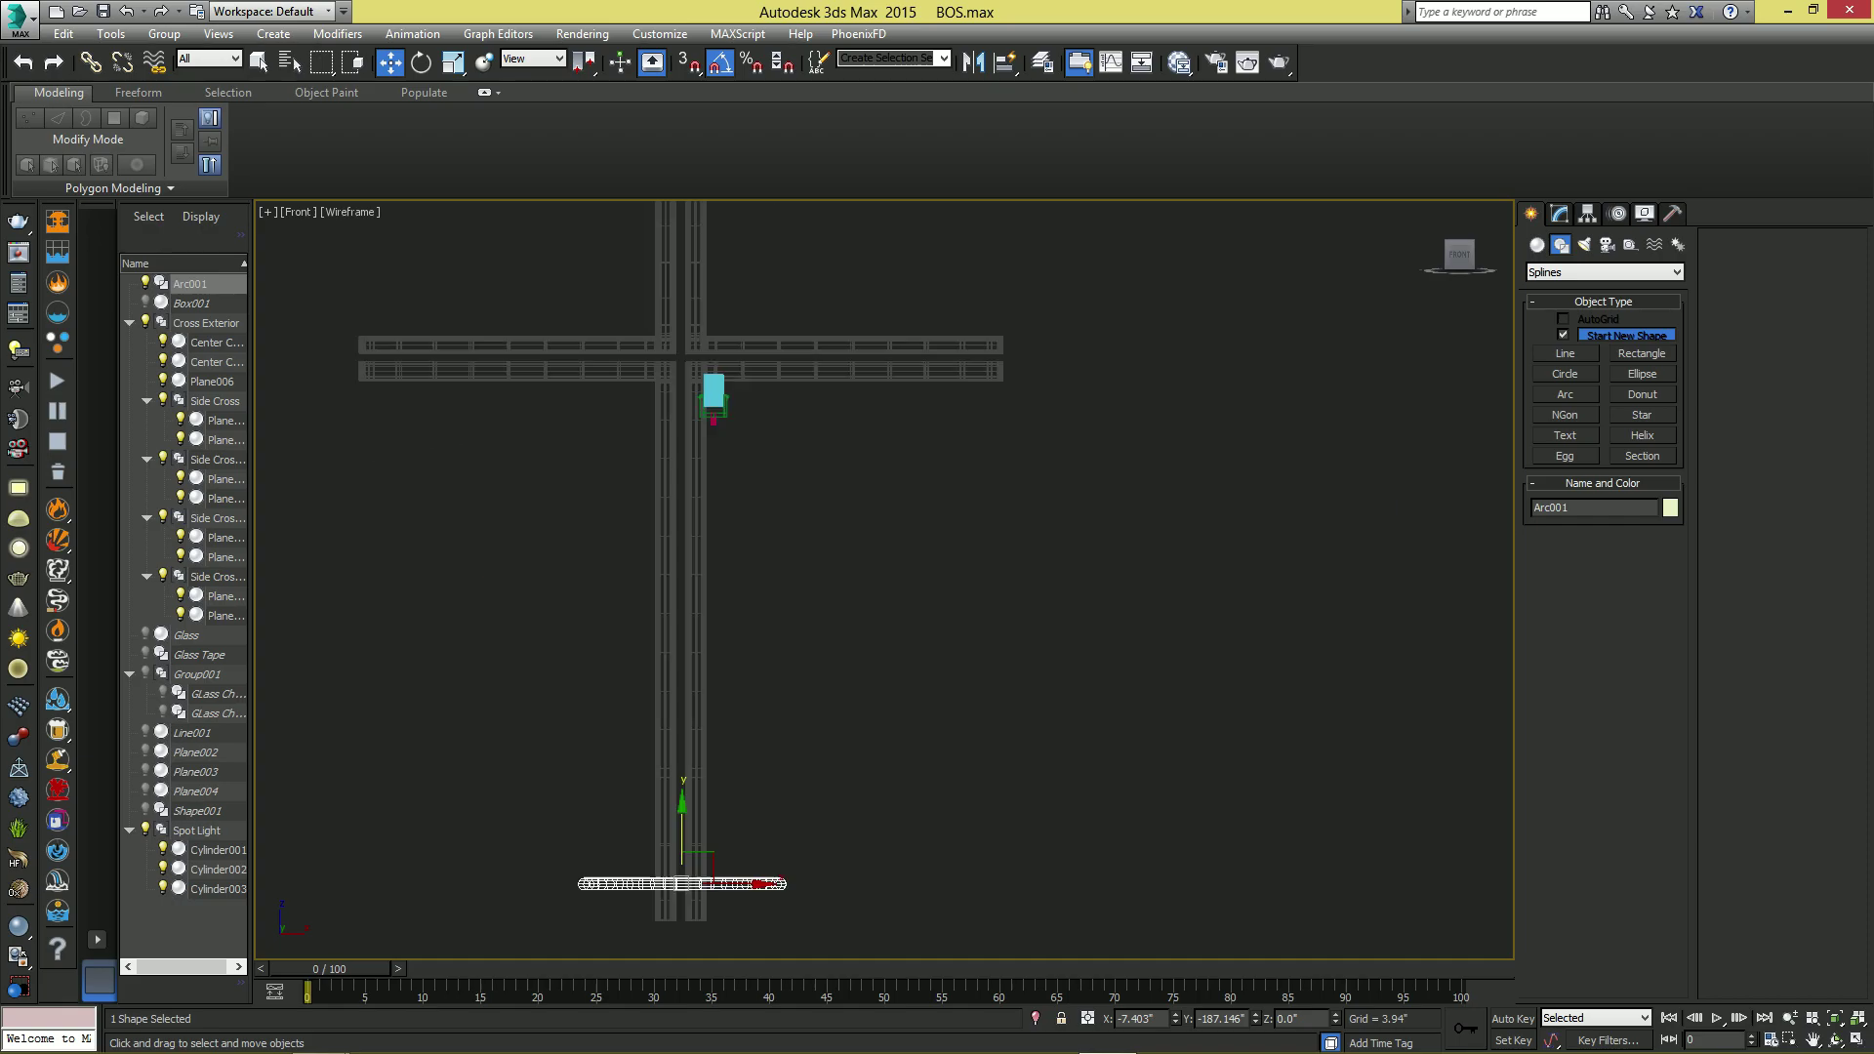
{"action": "key", "text": "s"}
{"action": "left_click_drag", "start_coordinate": [683, 818], "coordinate": [1002, 356]}
{"action": "scroll", "coordinate": [674, 410], "scroll_direction": "up", "scroll_amount": 3}
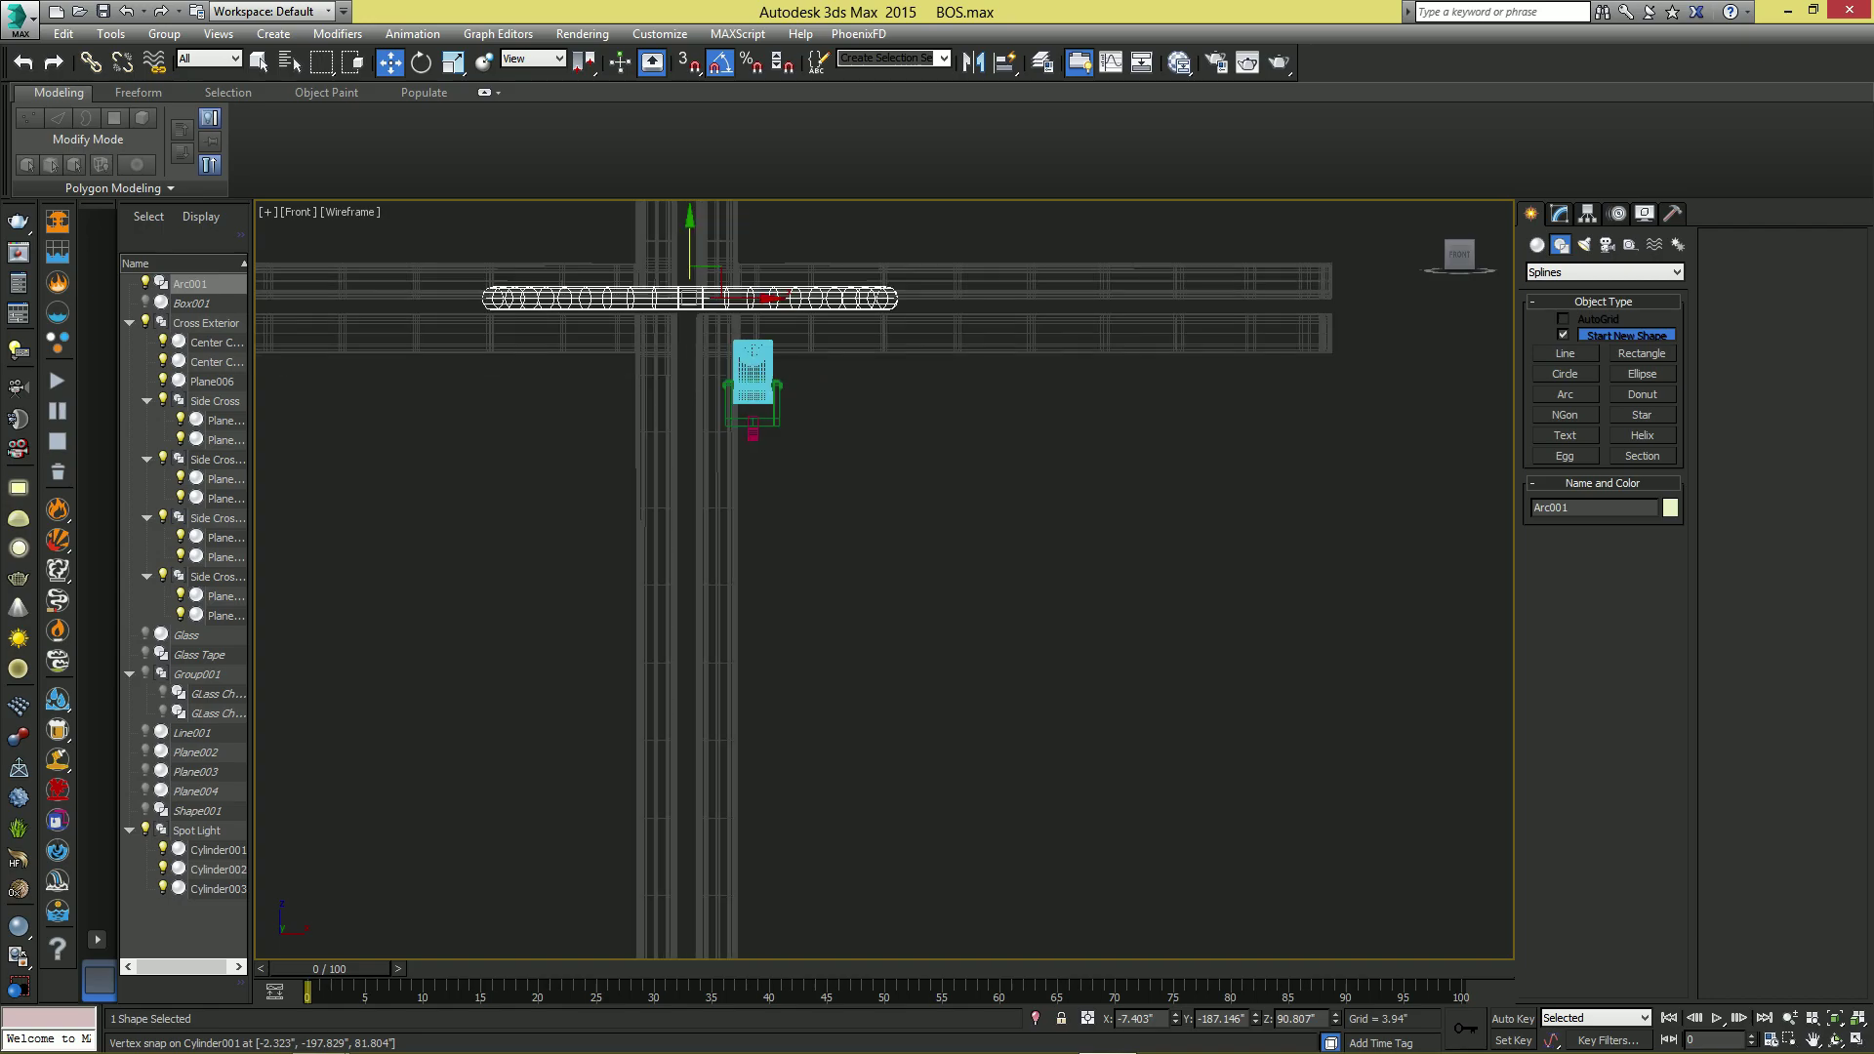
{"action": "middle_click_drag", "start_coordinate": [673, 410], "coordinate": [692, 519]}
{"action": "scroll", "coordinate": [659, 402], "scroll_direction": "up", "scroll_amount": 3}
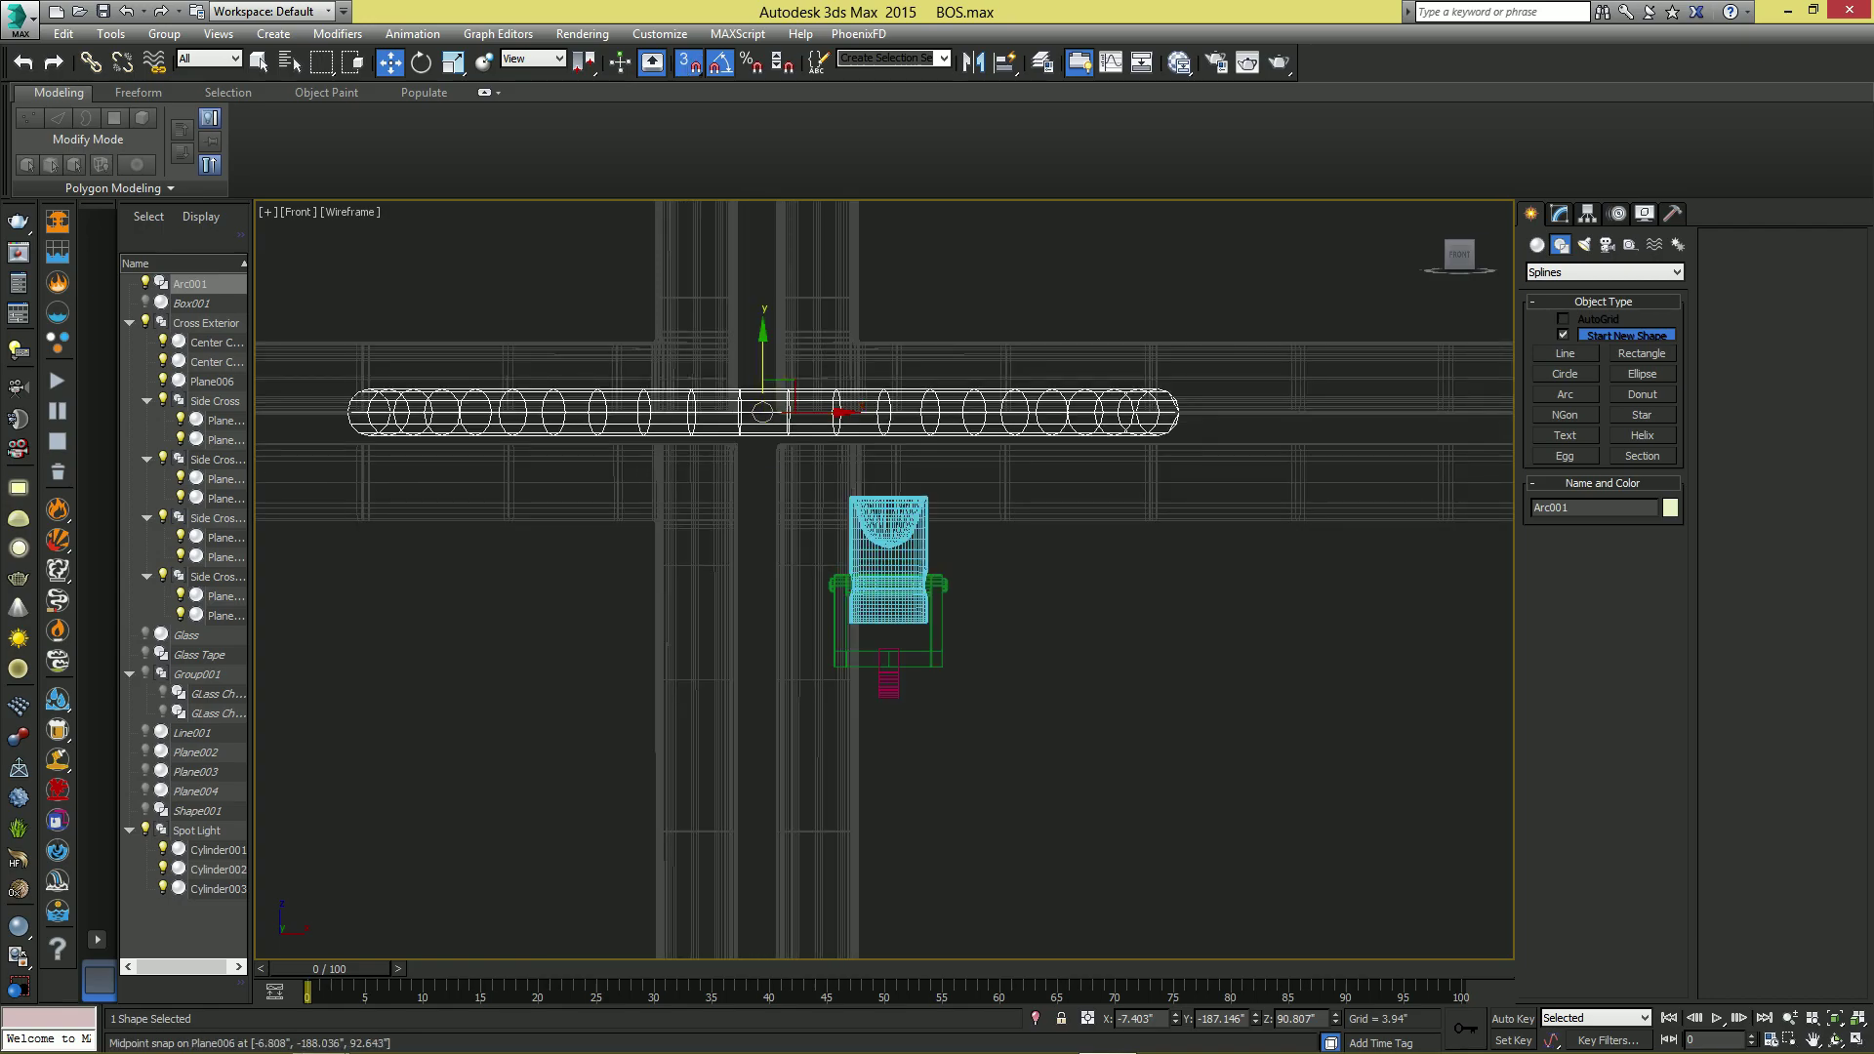
{"action": "left_click_drag", "start_coordinate": [763, 359], "coordinate": [763, 375]}
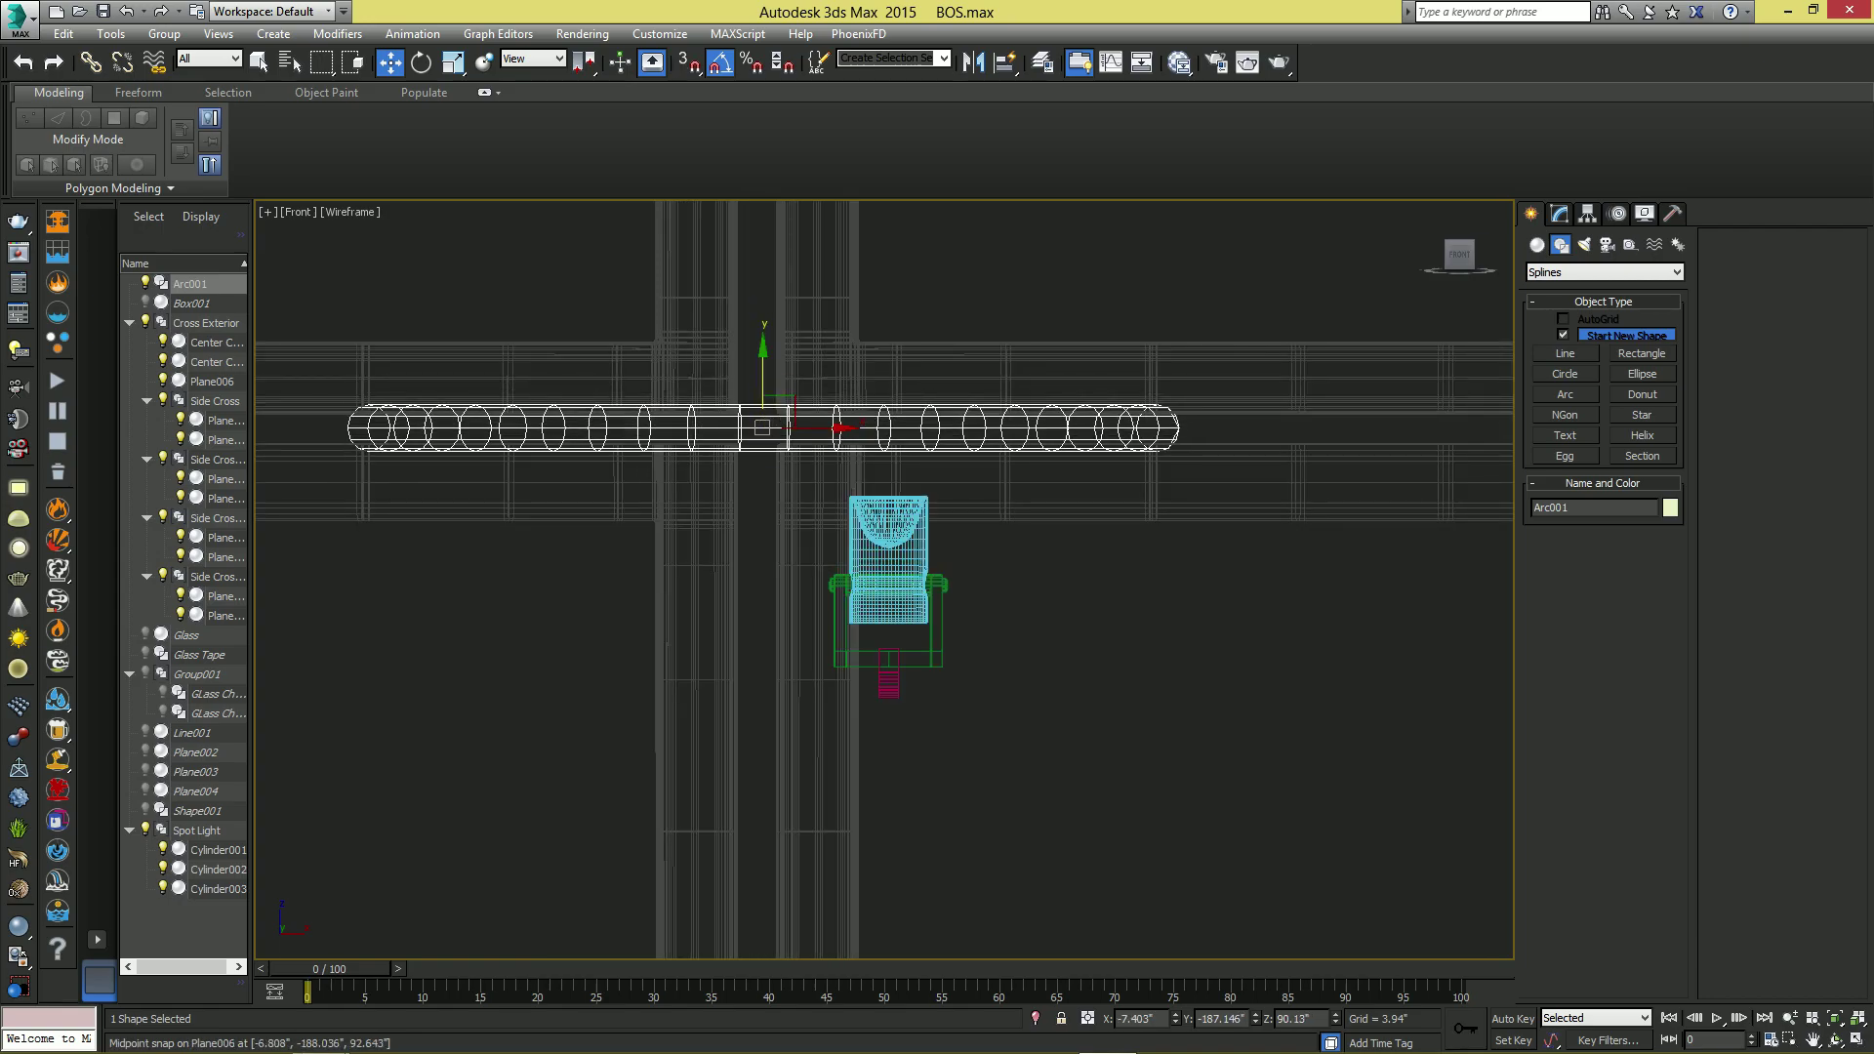
- Nudge the arc about 0.07" outward from the cross along Y in the Top view
{"action": "key", "text": "alt+w"}
{"action": "right_click", "coordinate": [1200, 771]}
{"action": "key", "text": "alt+w"}
{"action": "key", "text": "z"}
{"action": "middle_click_drag", "start_coordinate": [830, 625], "coordinate": [1142, 597], "text": "alt"}
{"action": "scroll", "coordinate": [908, 605], "scroll_direction": "up", "scroll_amount": 3}
{"action": "key", "text": "alt+w"}
{"action": "key", "text": "alt+w"}
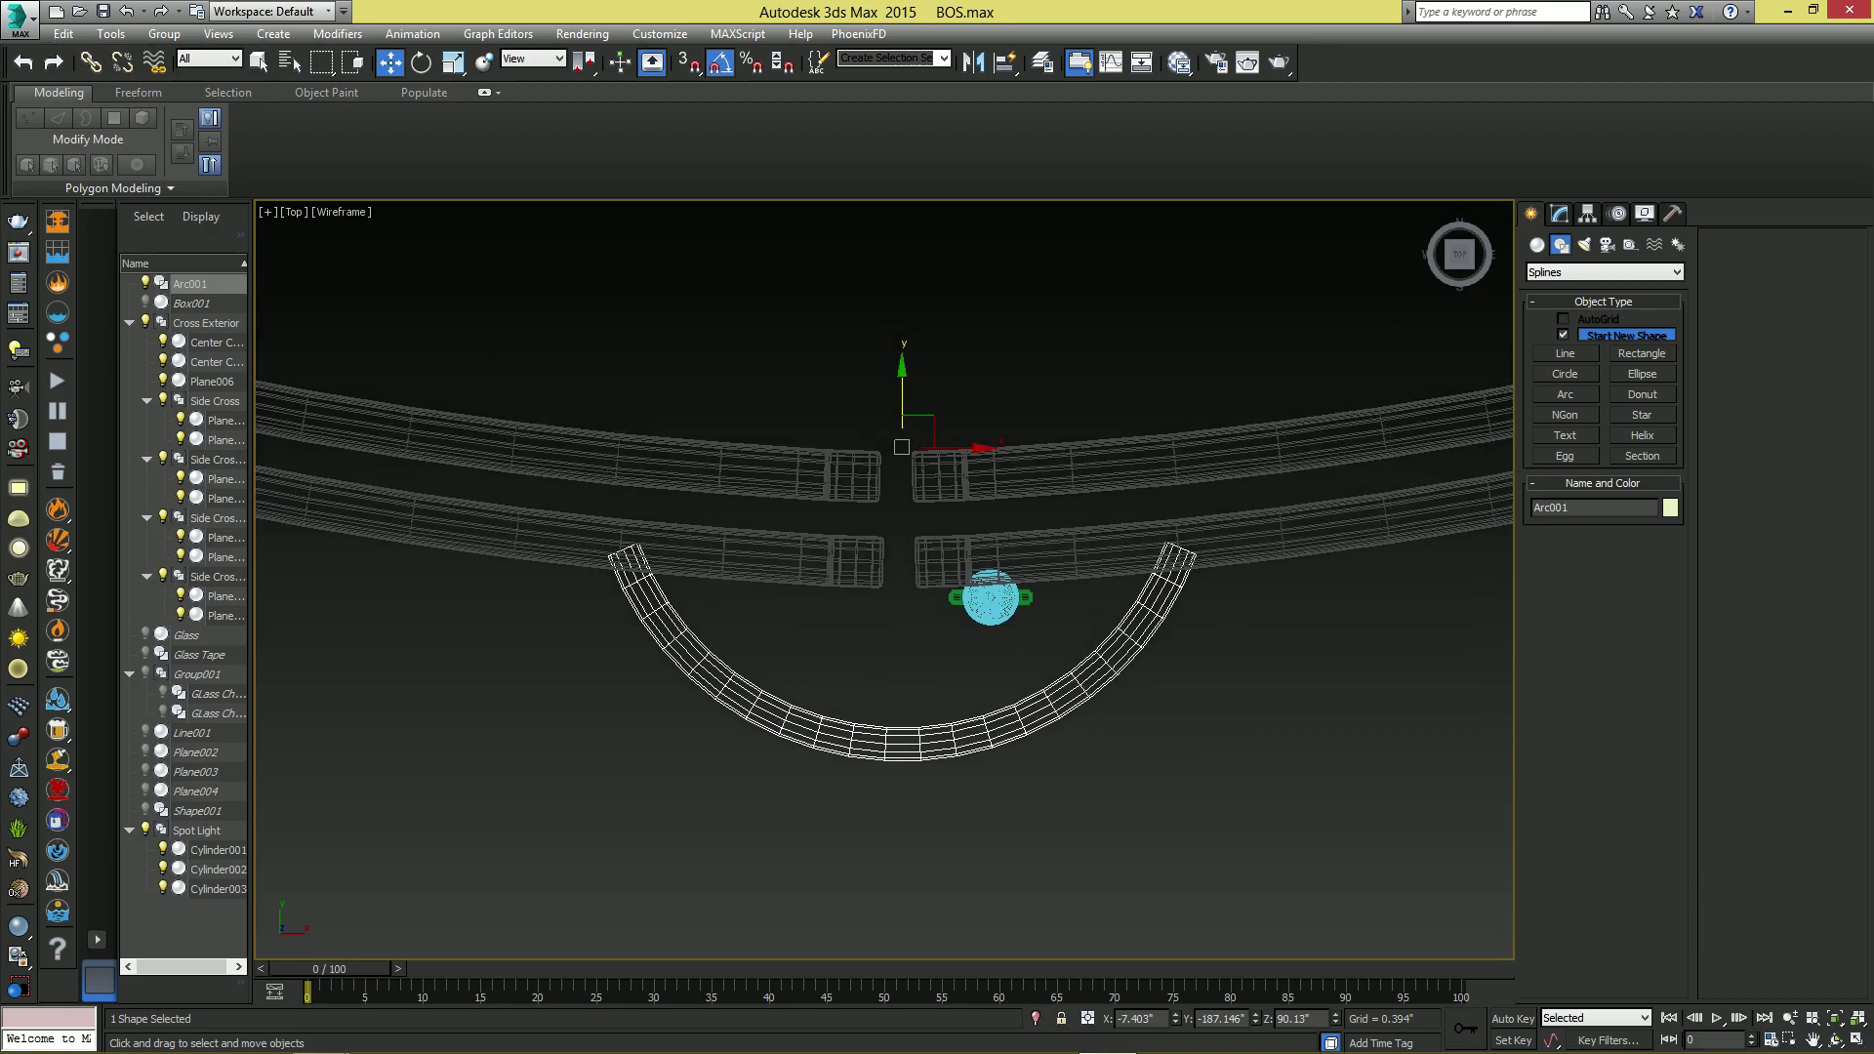
{"action": "mouse_move", "coordinate": [904, 385]}
{"action": "left_mouse_down"}
{"action": "mouse_move", "coordinate": [904, 337]}
{"action": "mouse_move", "coordinate": [904, 402]}
{"action": "left_mouse_up"}
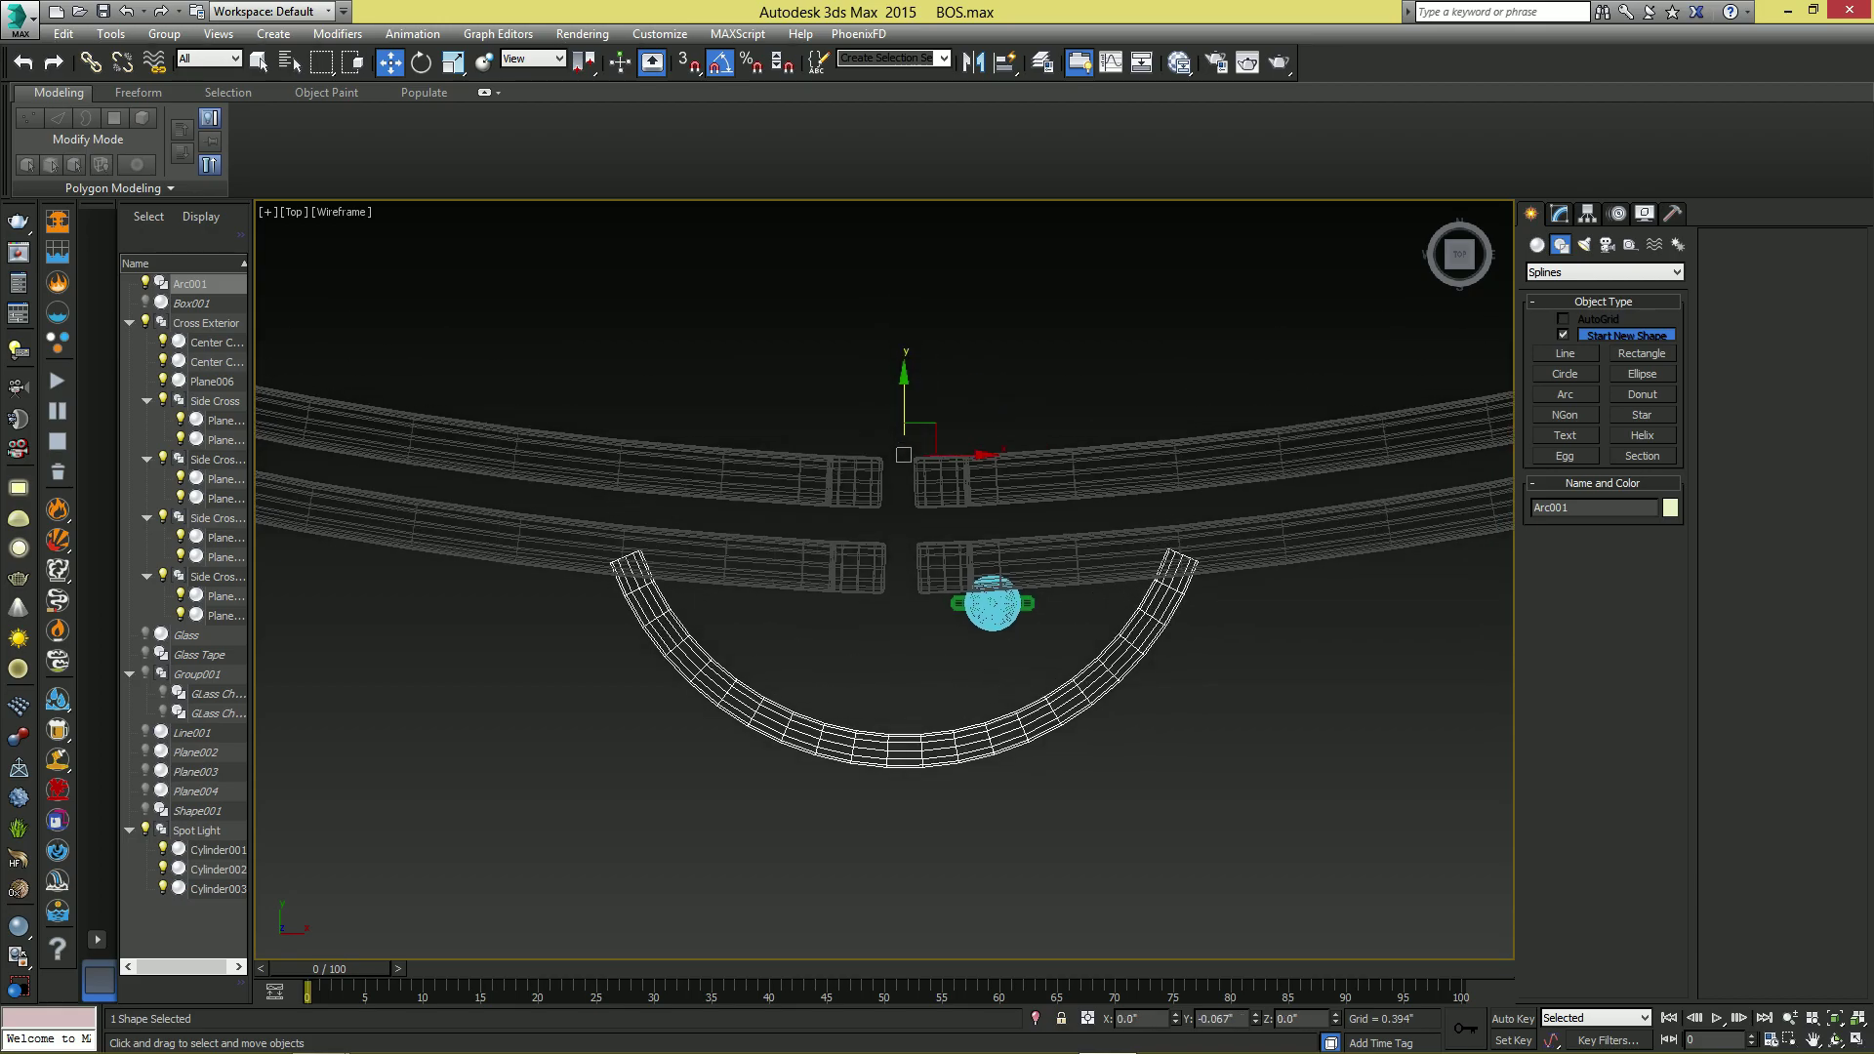
- Change the rendered radial thickness of the arc
{"action": "key", "text": "alt+w"}
{"action": "right_click", "coordinate": [1172, 761]}
{"action": "key", "text": "alt+w"}
{"action": "middle_click_drag", "start_coordinate": [1171, 761], "coordinate": [1020, 684], "text": "alt"}
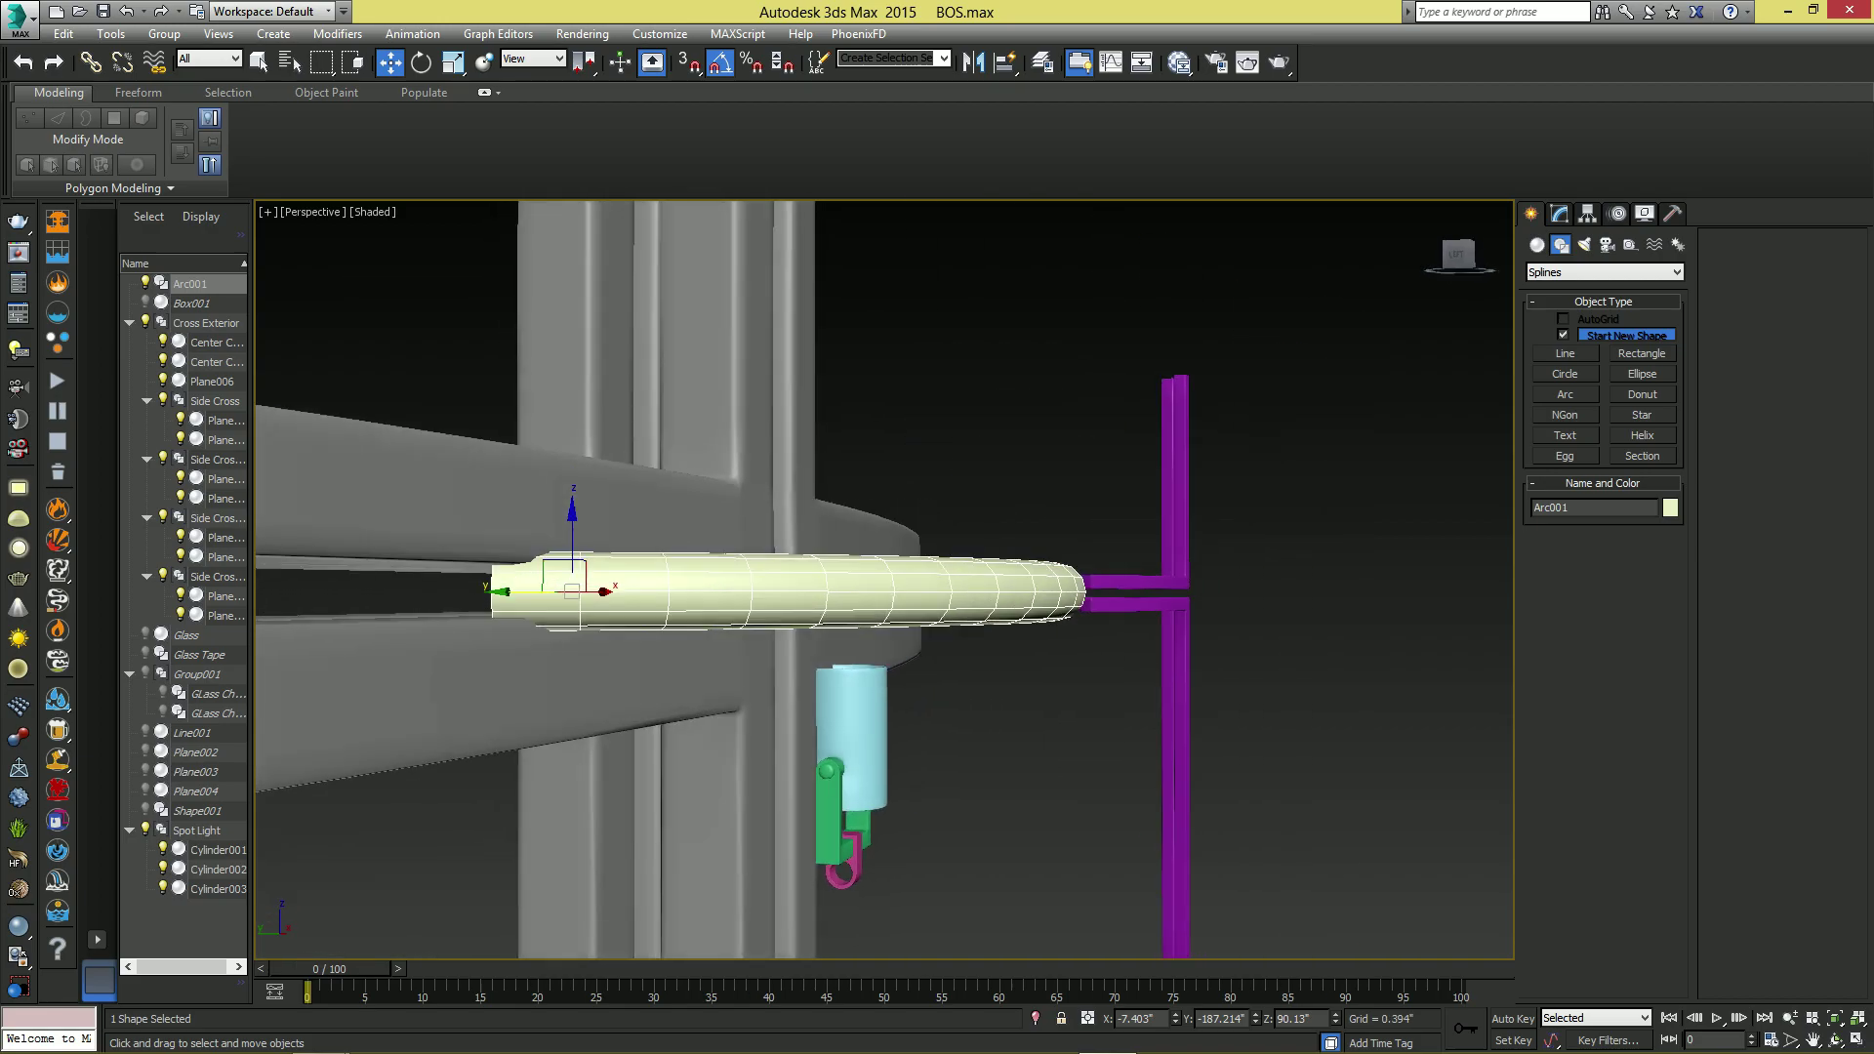
{"action": "left_click", "coordinate": [1559, 214]}
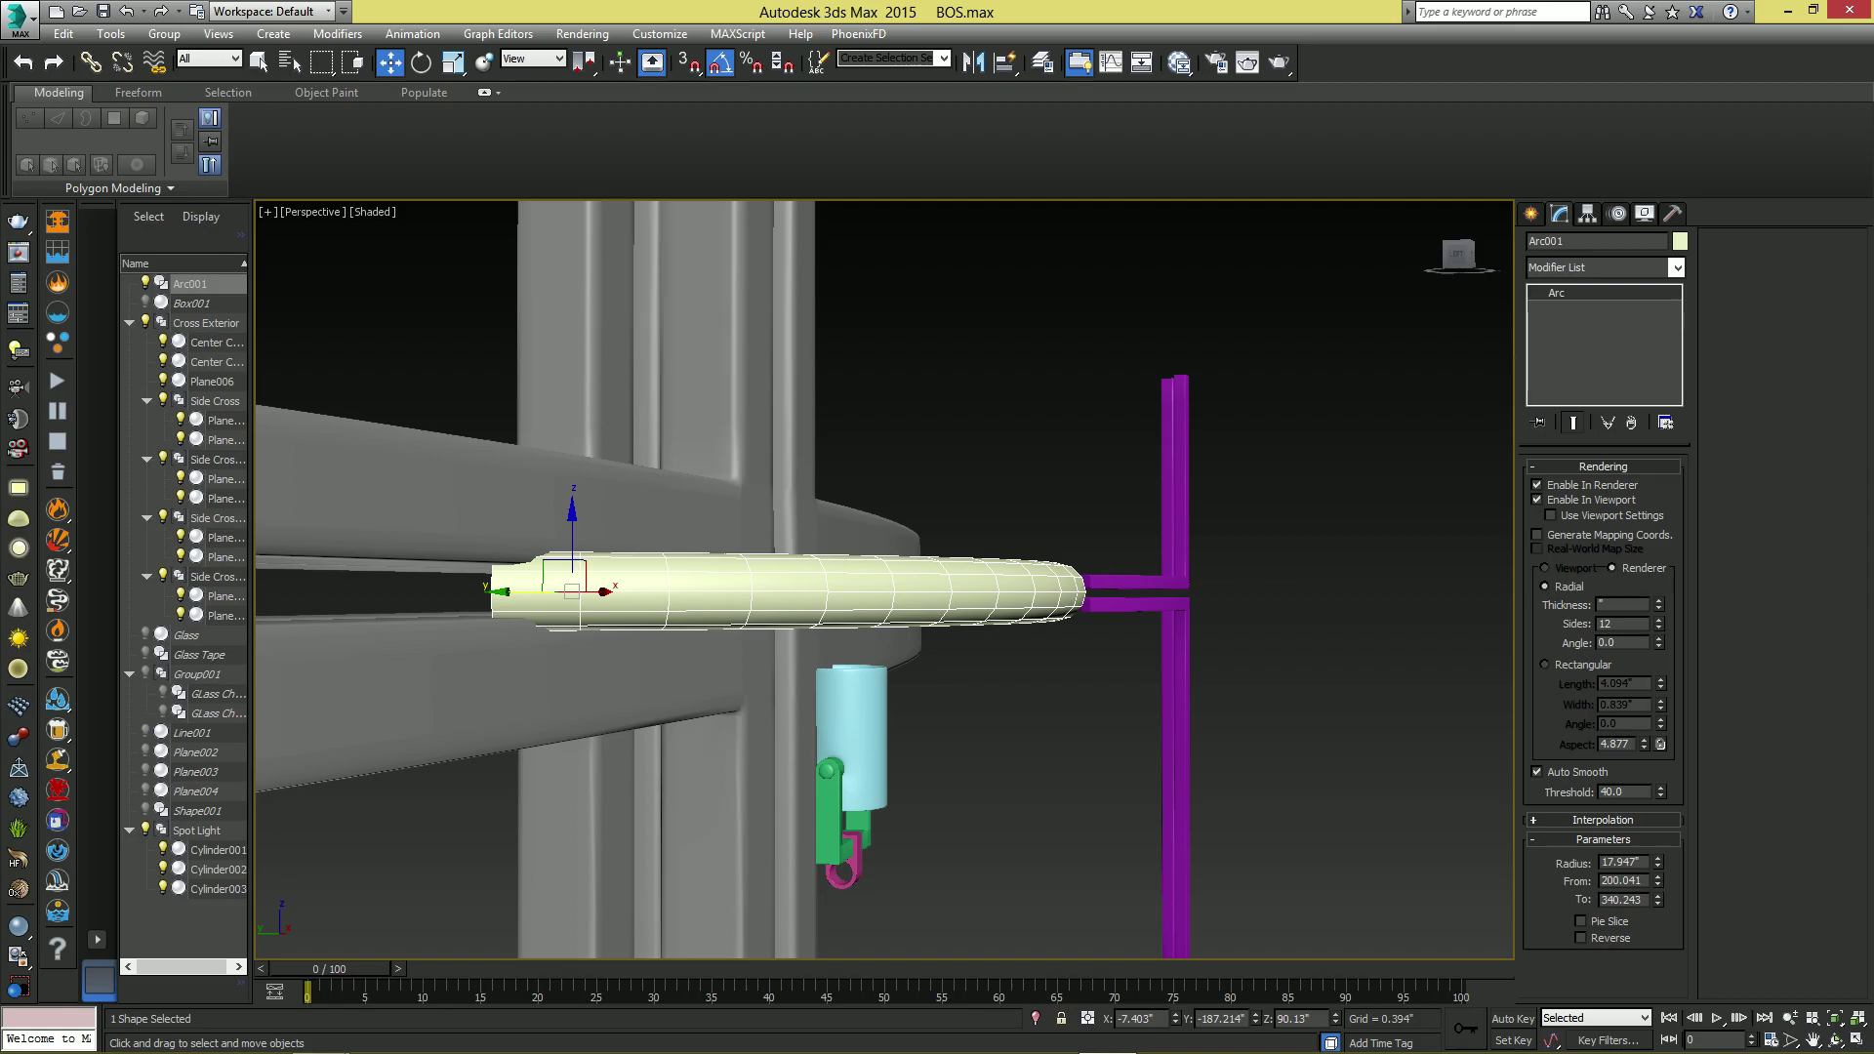
{"action": "key", "text": "Return"}
- Move the Spot Light group 8.5" outward and about 10.8" up in the Left view, placing its clamp ring at the arc's outermost point
{"action": "middle_click_drag", "start_coordinate": [976, 635], "coordinate": [1089, 674], "text": "alt"}
{"action": "left_click", "coordinate": [916, 718]}
{"action": "key", "text": "alt+w"}
{"action": "right_click", "coordinate": [748, 721]}
{"action": "scroll", "coordinate": [748, 721], "scroll_direction": "up", "scroll_amount": 3}
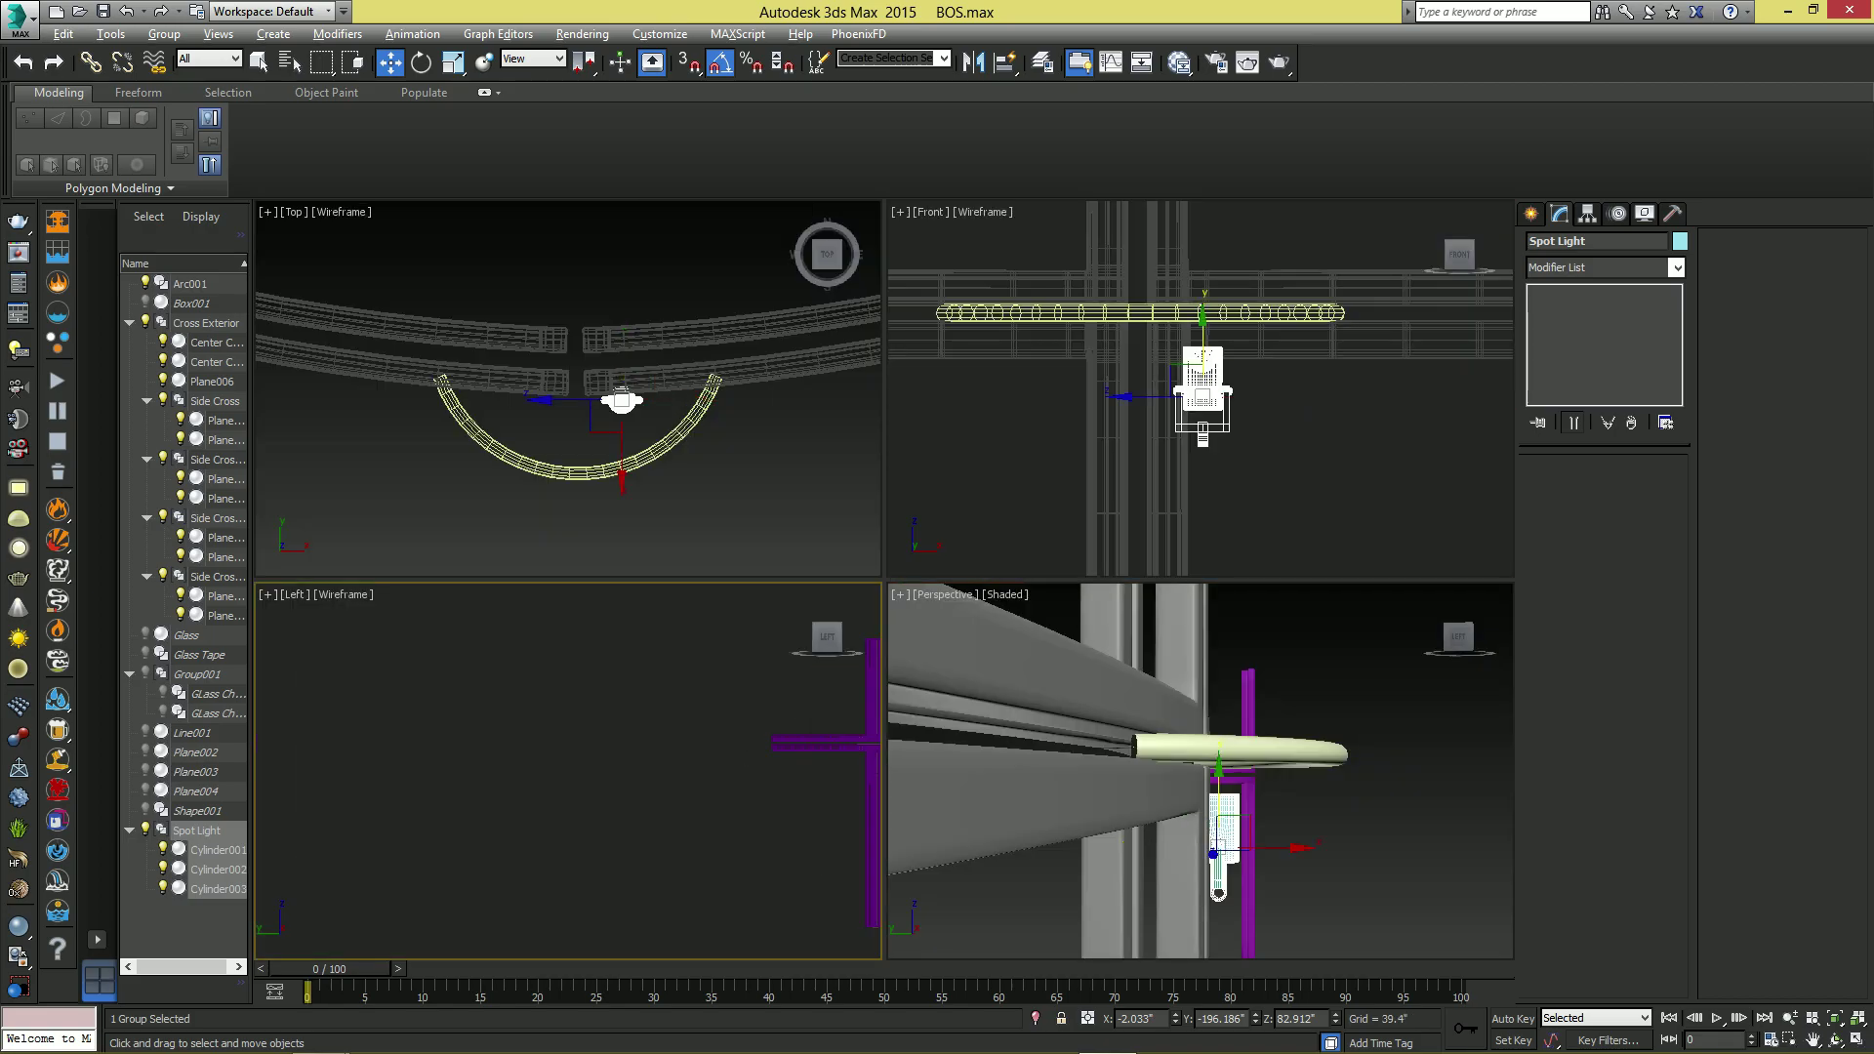
{"action": "key", "text": "alt+w"}
{"action": "middle_click_drag", "start_coordinate": [752, 721], "coordinate": [307, 646]}
{"action": "middle_click_drag", "start_coordinate": [850, 455], "coordinate": [518, 570]}
{"action": "scroll", "coordinate": [518, 570], "scroll_direction": "up", "scroll_amount": 3}
{"action": "middle_click_drag", "start_coordinate": [884, 525], "coordinate": [678, 526]}
{"action": "scroll", "coordinate": [678, 525], "scroll_direction": "up", "scroll_amount": 3}
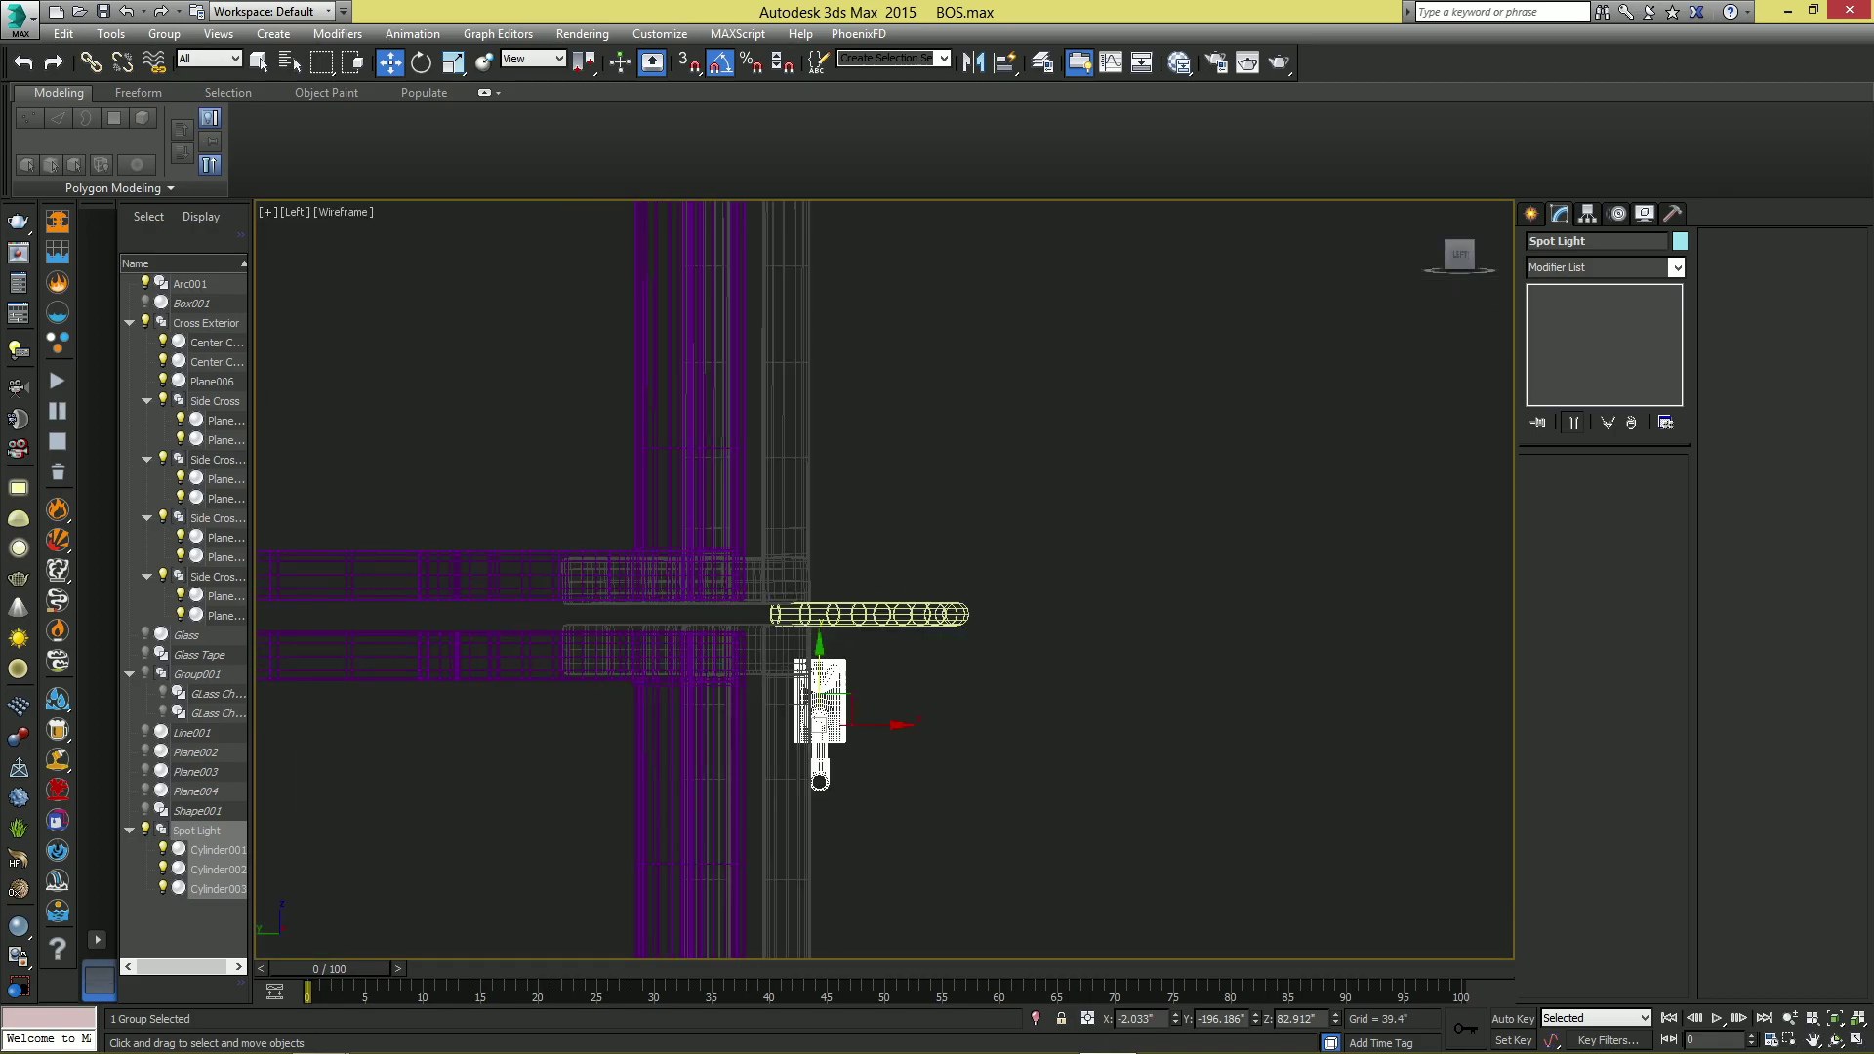
{"action": "left_click_drag", "start_coordinate": [824, 720], "coordinate": [954, 555]}
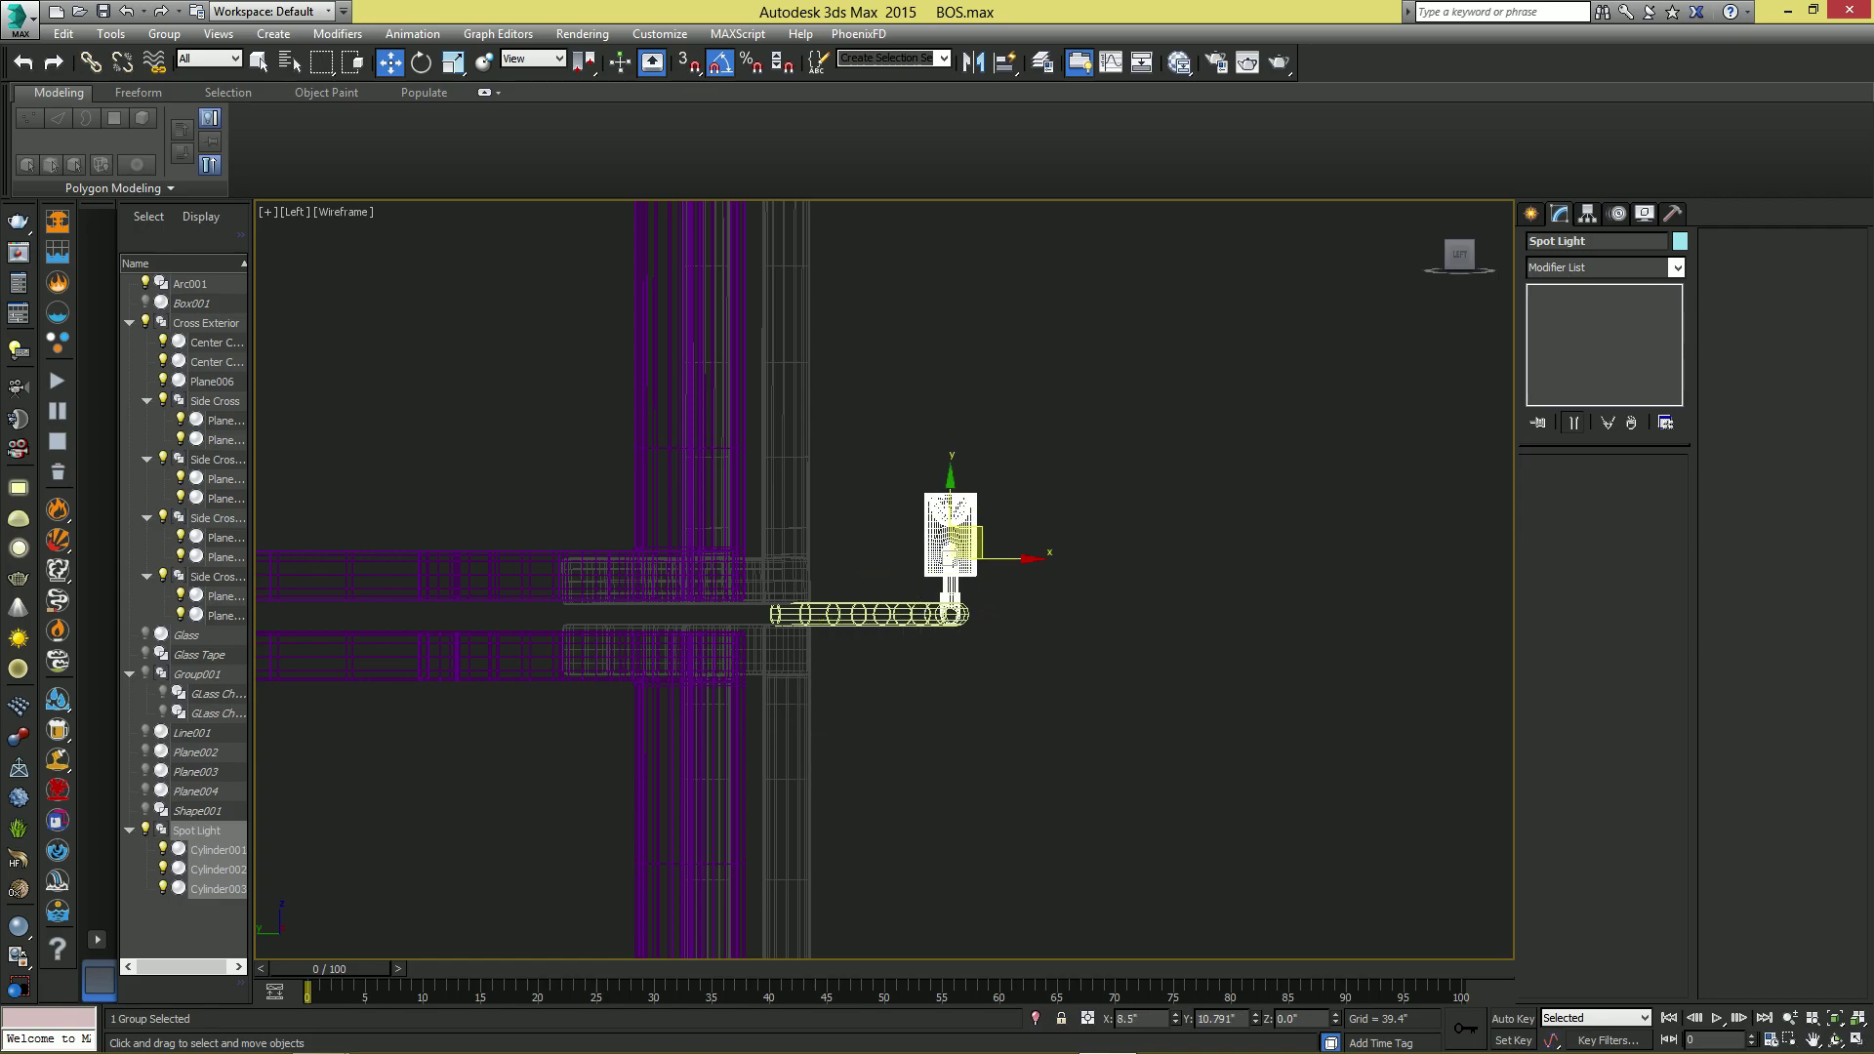
- Scale up the Spot Light group and raise it so its clamp ring fits around the arc's tube
{"action": "key", "text": "z"}
{"action": "key", "text": "r"}
{"action": "left_click_drag", "start_coordinate": [912, 586], "coordinate": [898, 433]}
{"action": "key", "text": "w"}
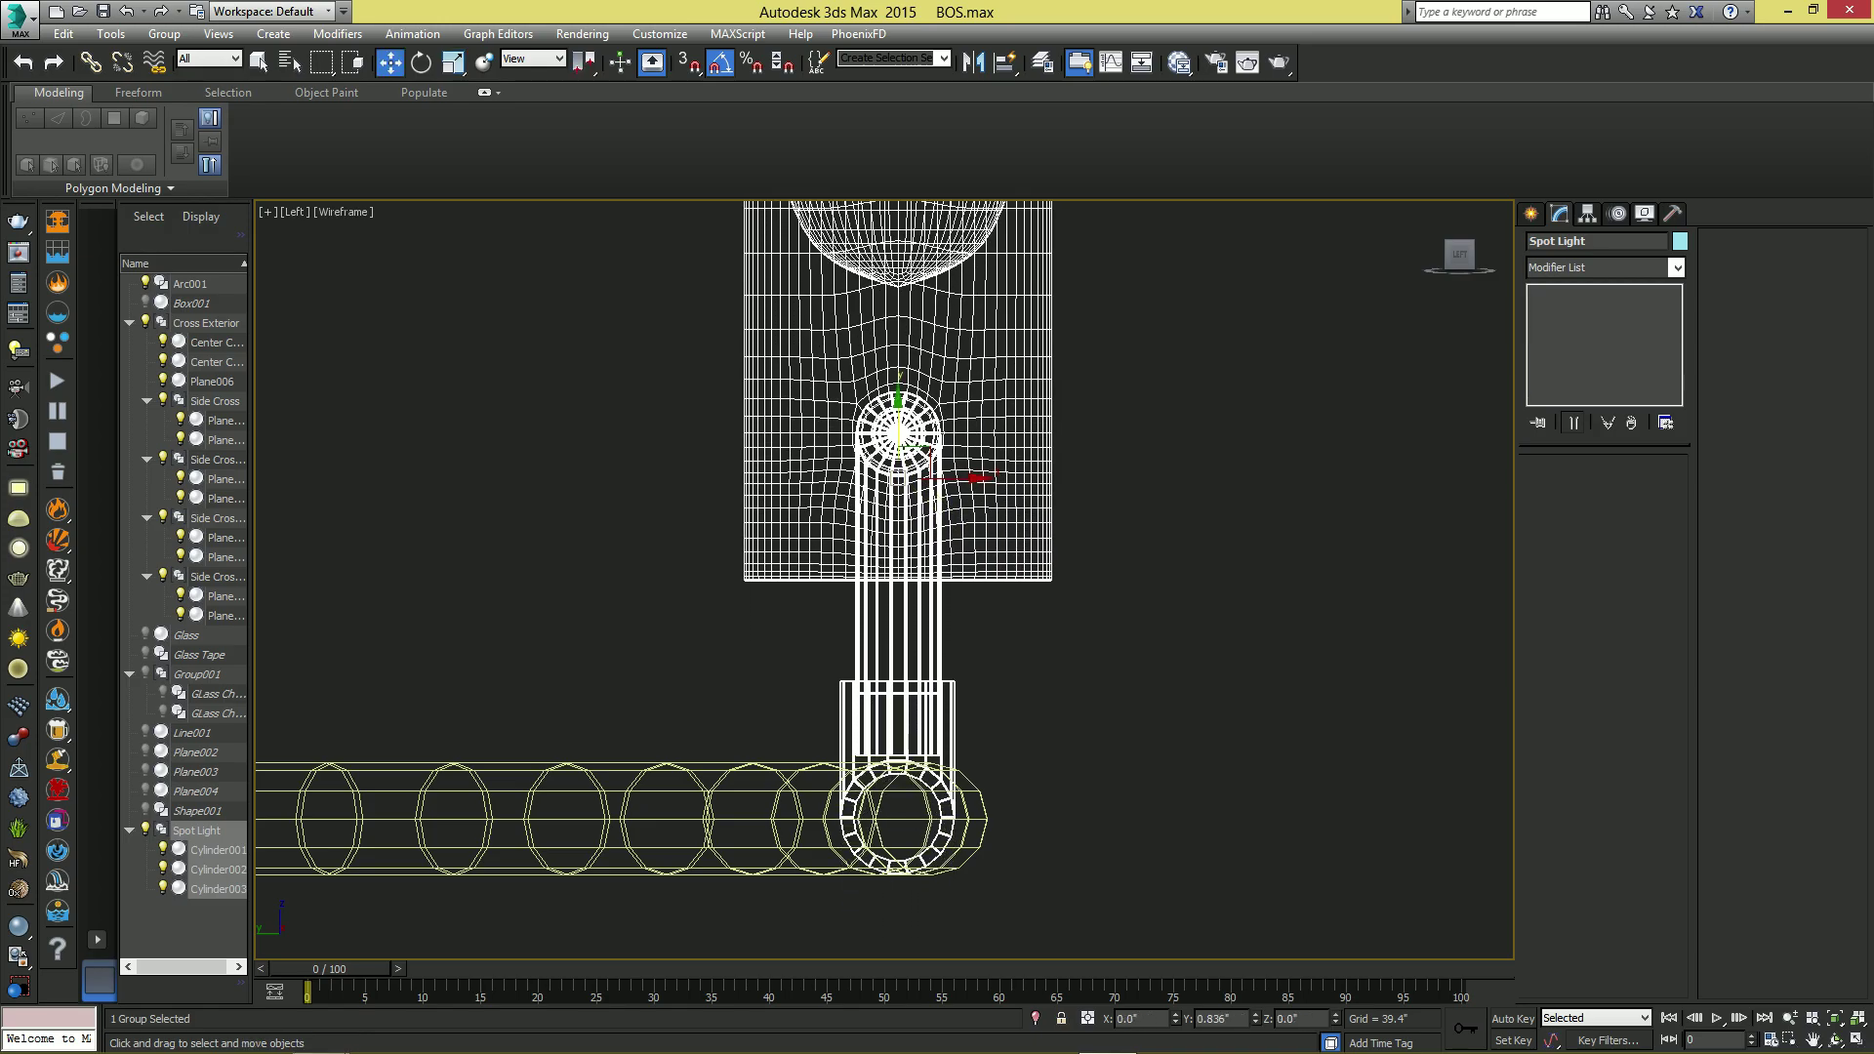
{"action": "key", "text": "r"}
{"action": "left_click_drag", "start_coordinate": [912, 527], "coordinate": [915, 485]}
{"action": "key", "text": "w"}
{"action": "left_click_drag", "start_coordinate": [898, 415], "coordinate": [898, 343]}
- Examine the fit of the spot light's clamp on the arc in the Perspective view
{"action": "key", "text": "alt+w"}
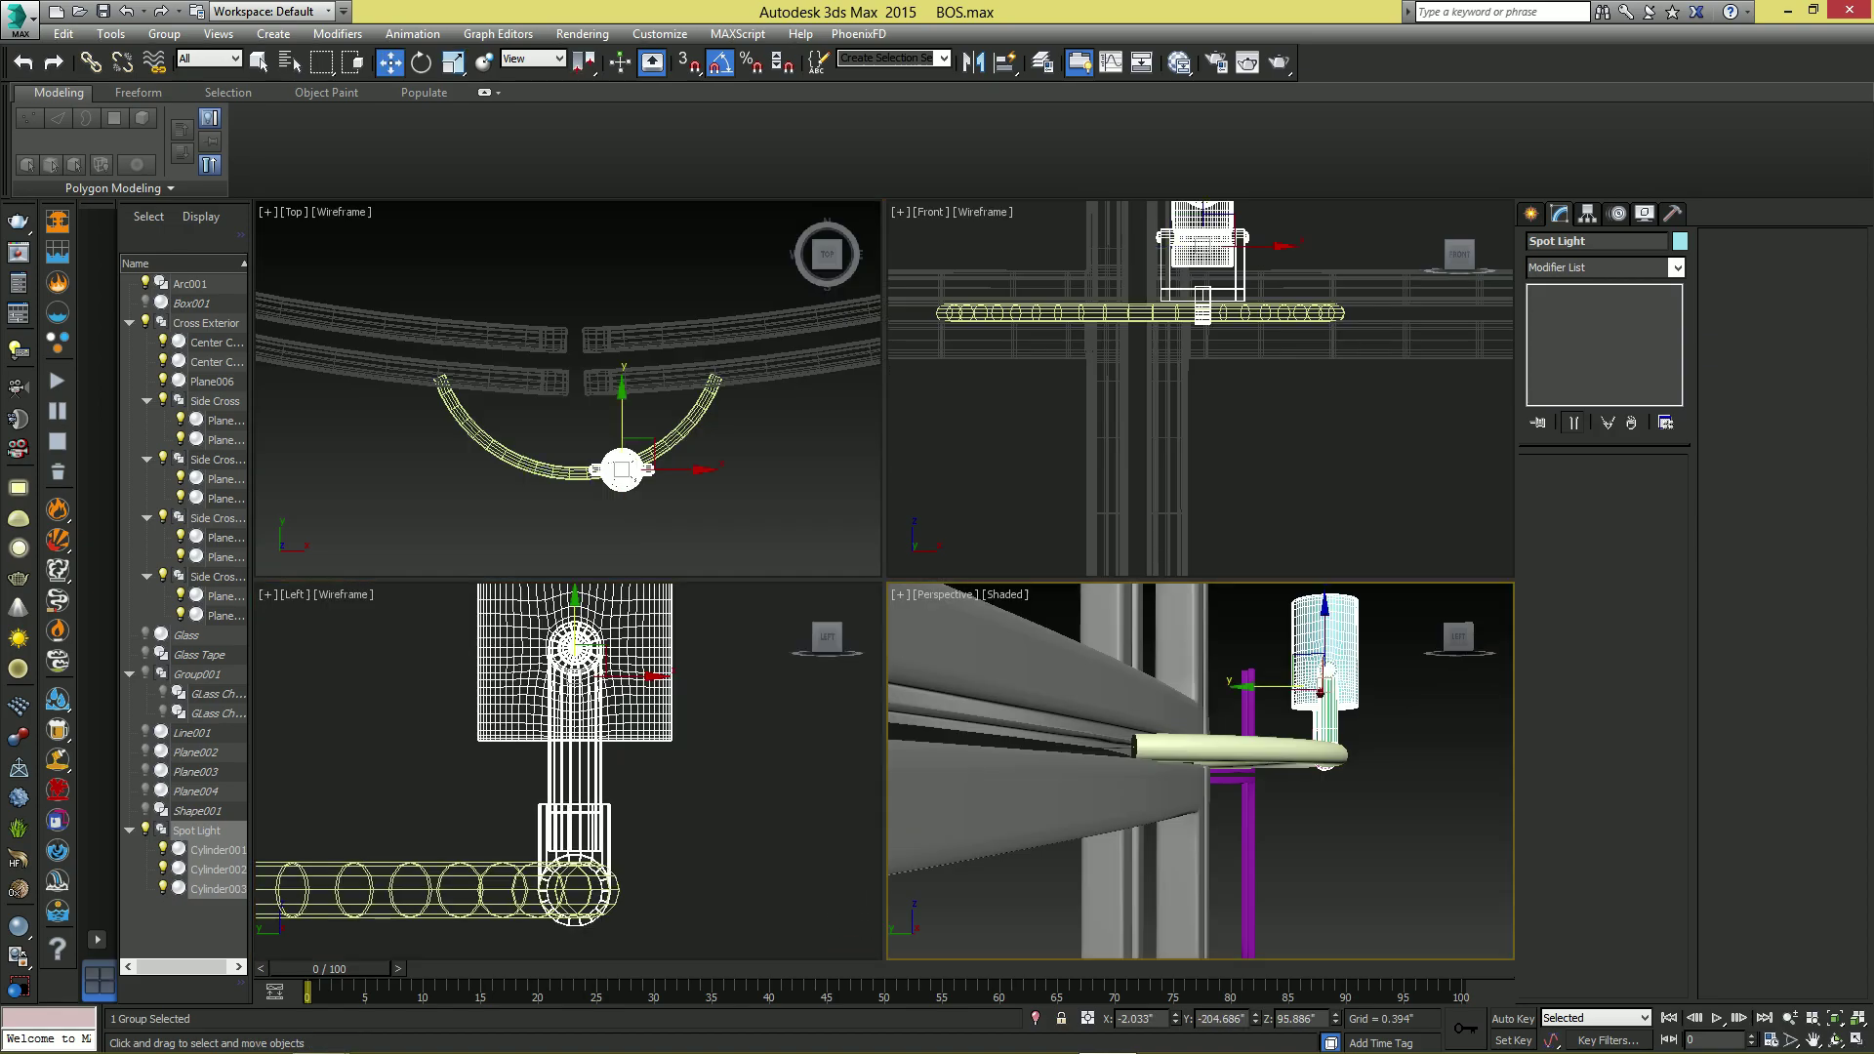
{"action": "middle_click", "coordinate": [1152, 742]}
{"action": "key", "text": "alt+w"}
{"action": "middle_click_drag", "start_coordinate": [1074, 625], "coordinate": [977, 668], "text": "alt"}
{"action": "scroll", "coordinate": [1044, 742], "scroll_direction": "down", "scroll_amount": 7}
{"action": "scroll", "coordinate": [1080, 723], "scroll_direction": "up", "scroll_amount": 8}
{"action": "middle_click_drag", "start_coordinate": [1080, 722], "coordinate": [1167, 830], "text": "alt"}
{"action": "middle_click_drag", "start_coordinate": [1167, 829], "coordinate": [1049, 552]}
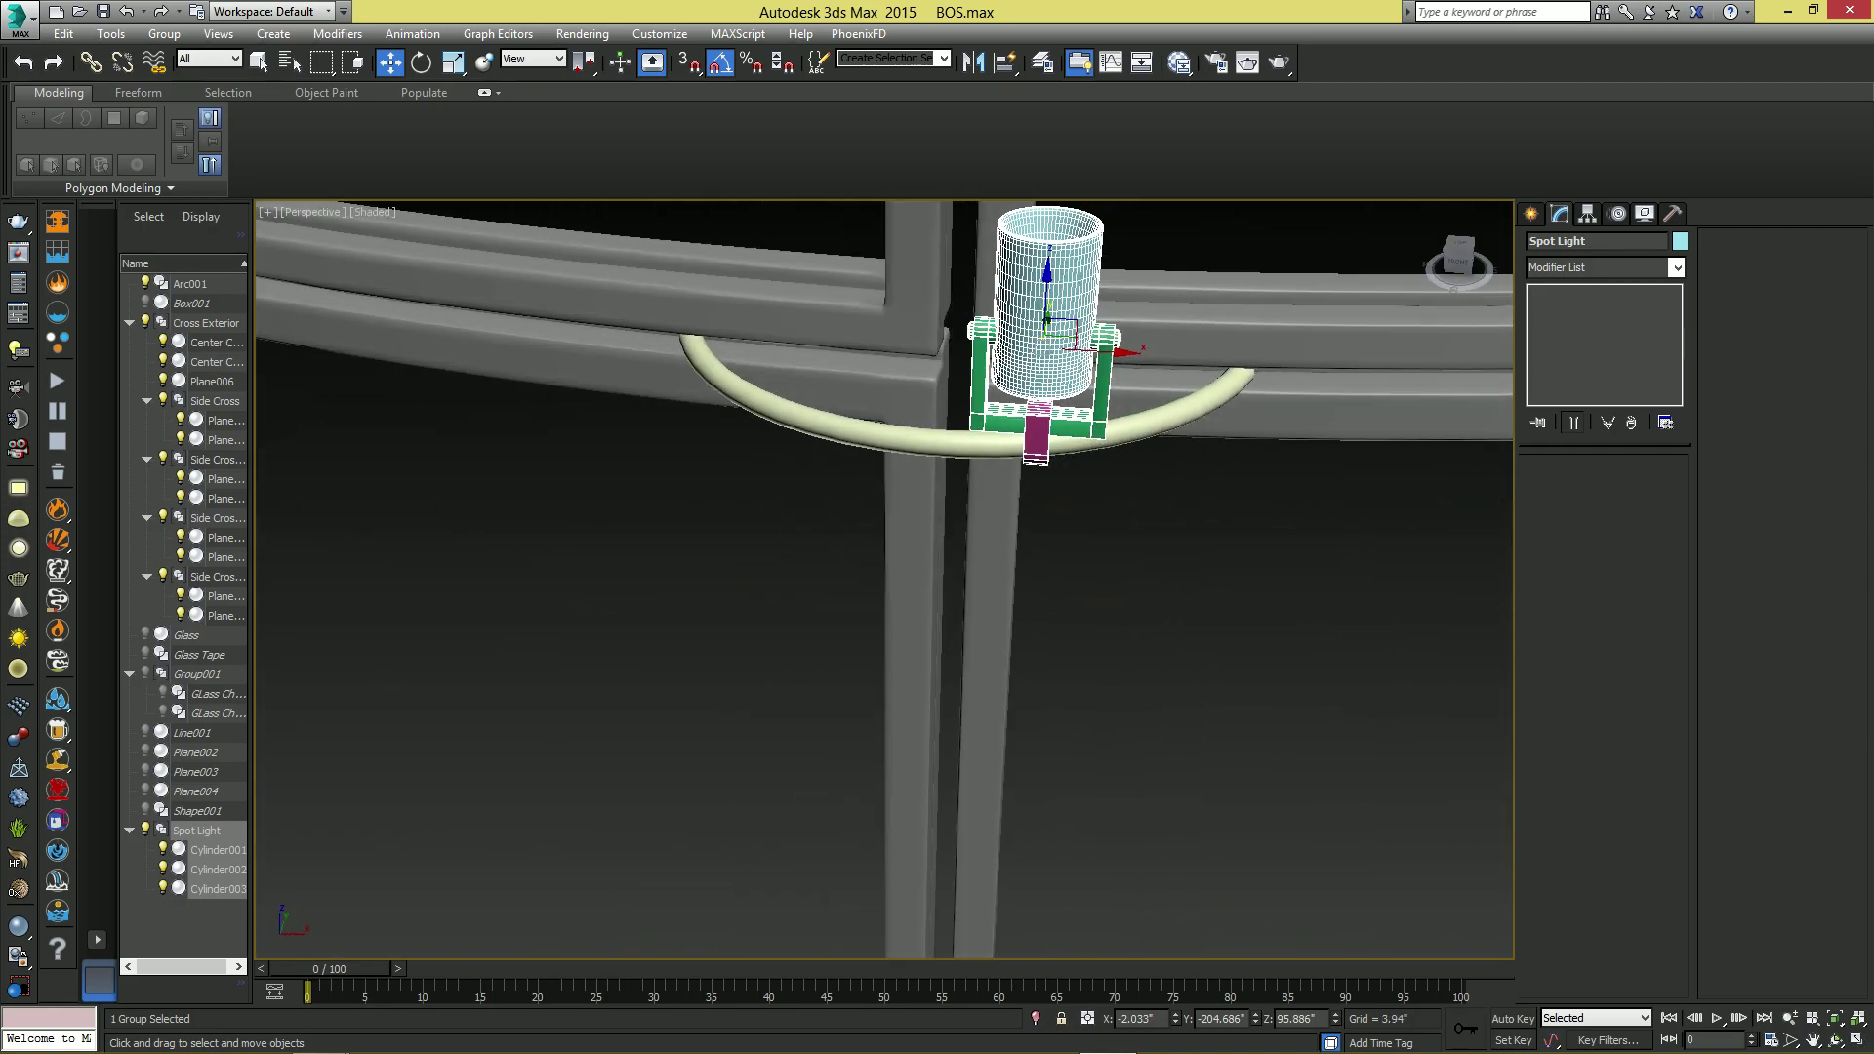
{"action": "middle_click_drag", "start_coordinate": [1083, 292], "coordinate": [1067, 557]}
{"action": "scroll", "coordinate": [1079, 351], "scroll_direction": "up", "scroll_amount": 4}
{"action": "scroll", "coordinate": [1084, 453], "scroll_direction": "down", "scroll_amount": 4}
{"action": "middle_click_drag", "start_coordinate": [1084, 453], "coordinate": [1084, 455]}
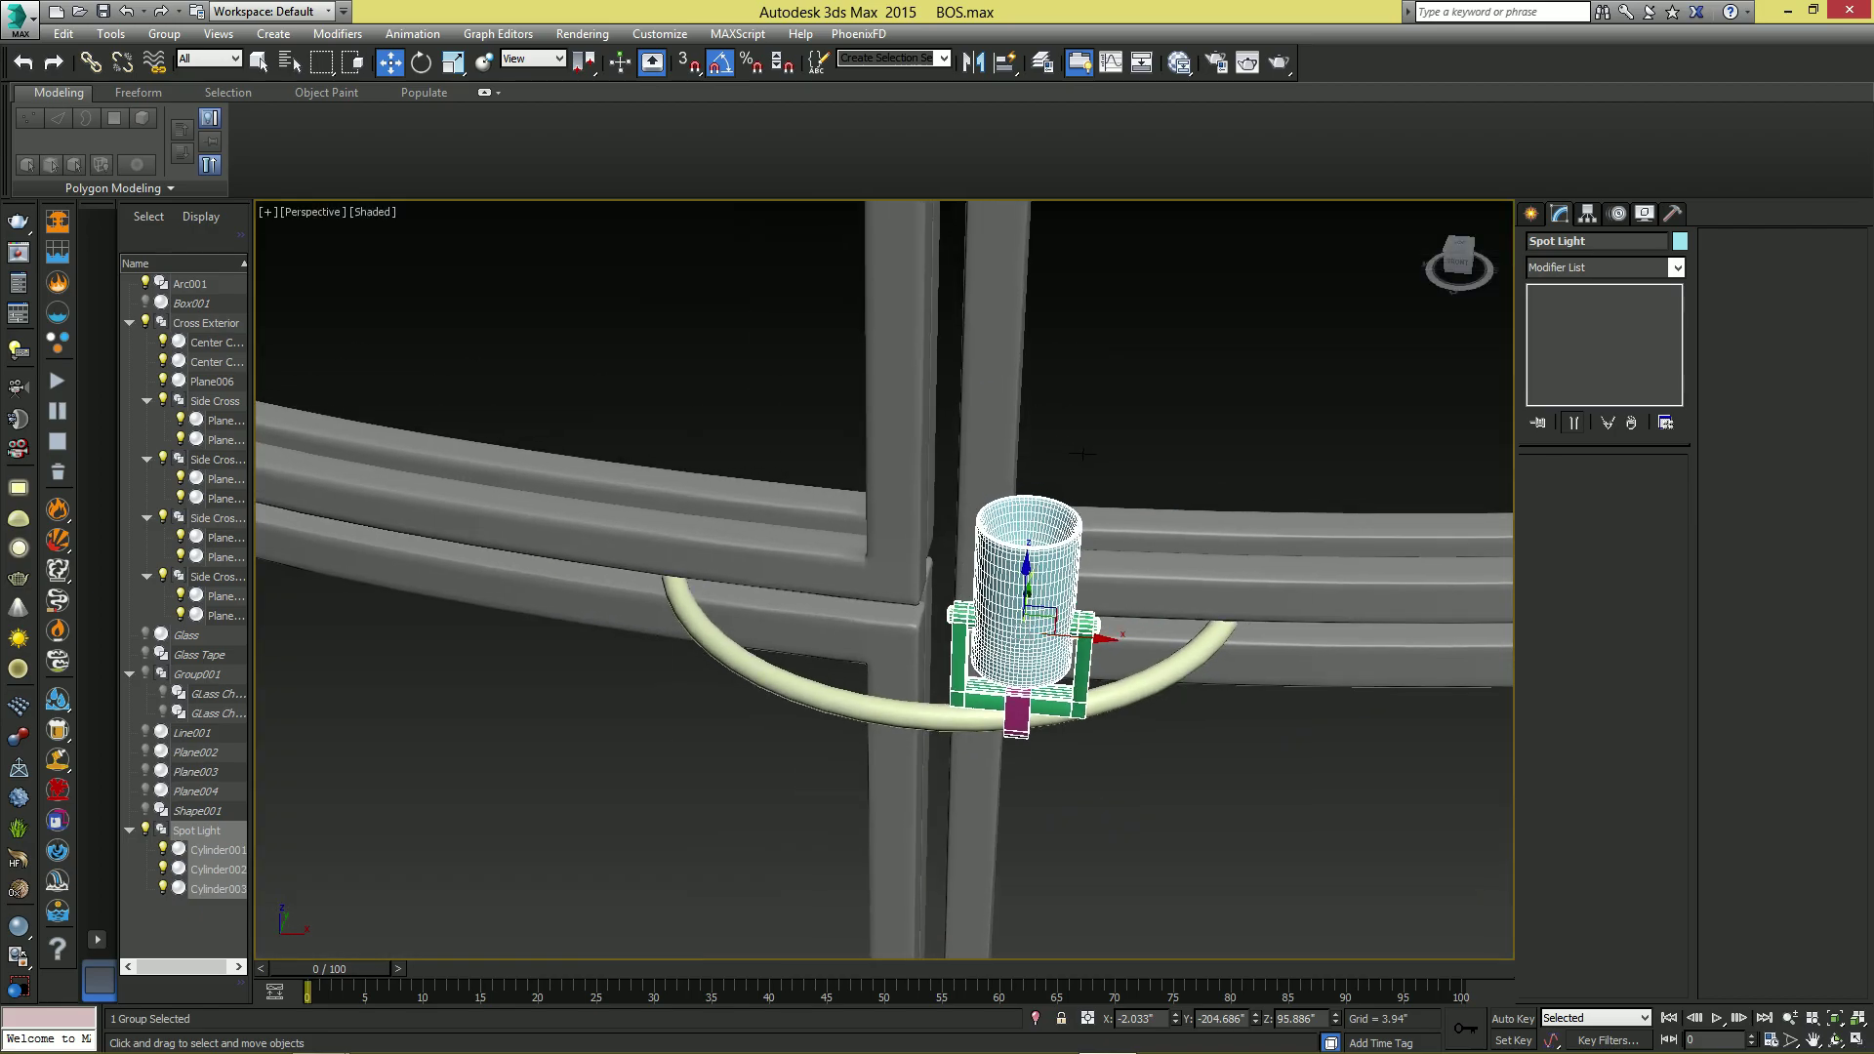
- Try sliding the spot light along the X axis across the arc, then undo the move
{"action": "left_click_drag", "start_coordinate": [1091, 637], "coordinate": [859, 619]}
{"action": "key", "text": "ctrl+z"}
{"action": "key", "text": "ctrl+z"}
- Move the spot light about 4.5" along X in the Front view, away from the cross's vertical bar
{"action": "key", "text": "alt+w"}
{"action": "middle_click_drag", "start_coordinate": [1288, 367], "coordinate": [1259, 513]}
{"action": "key", "text": "alt+w"}
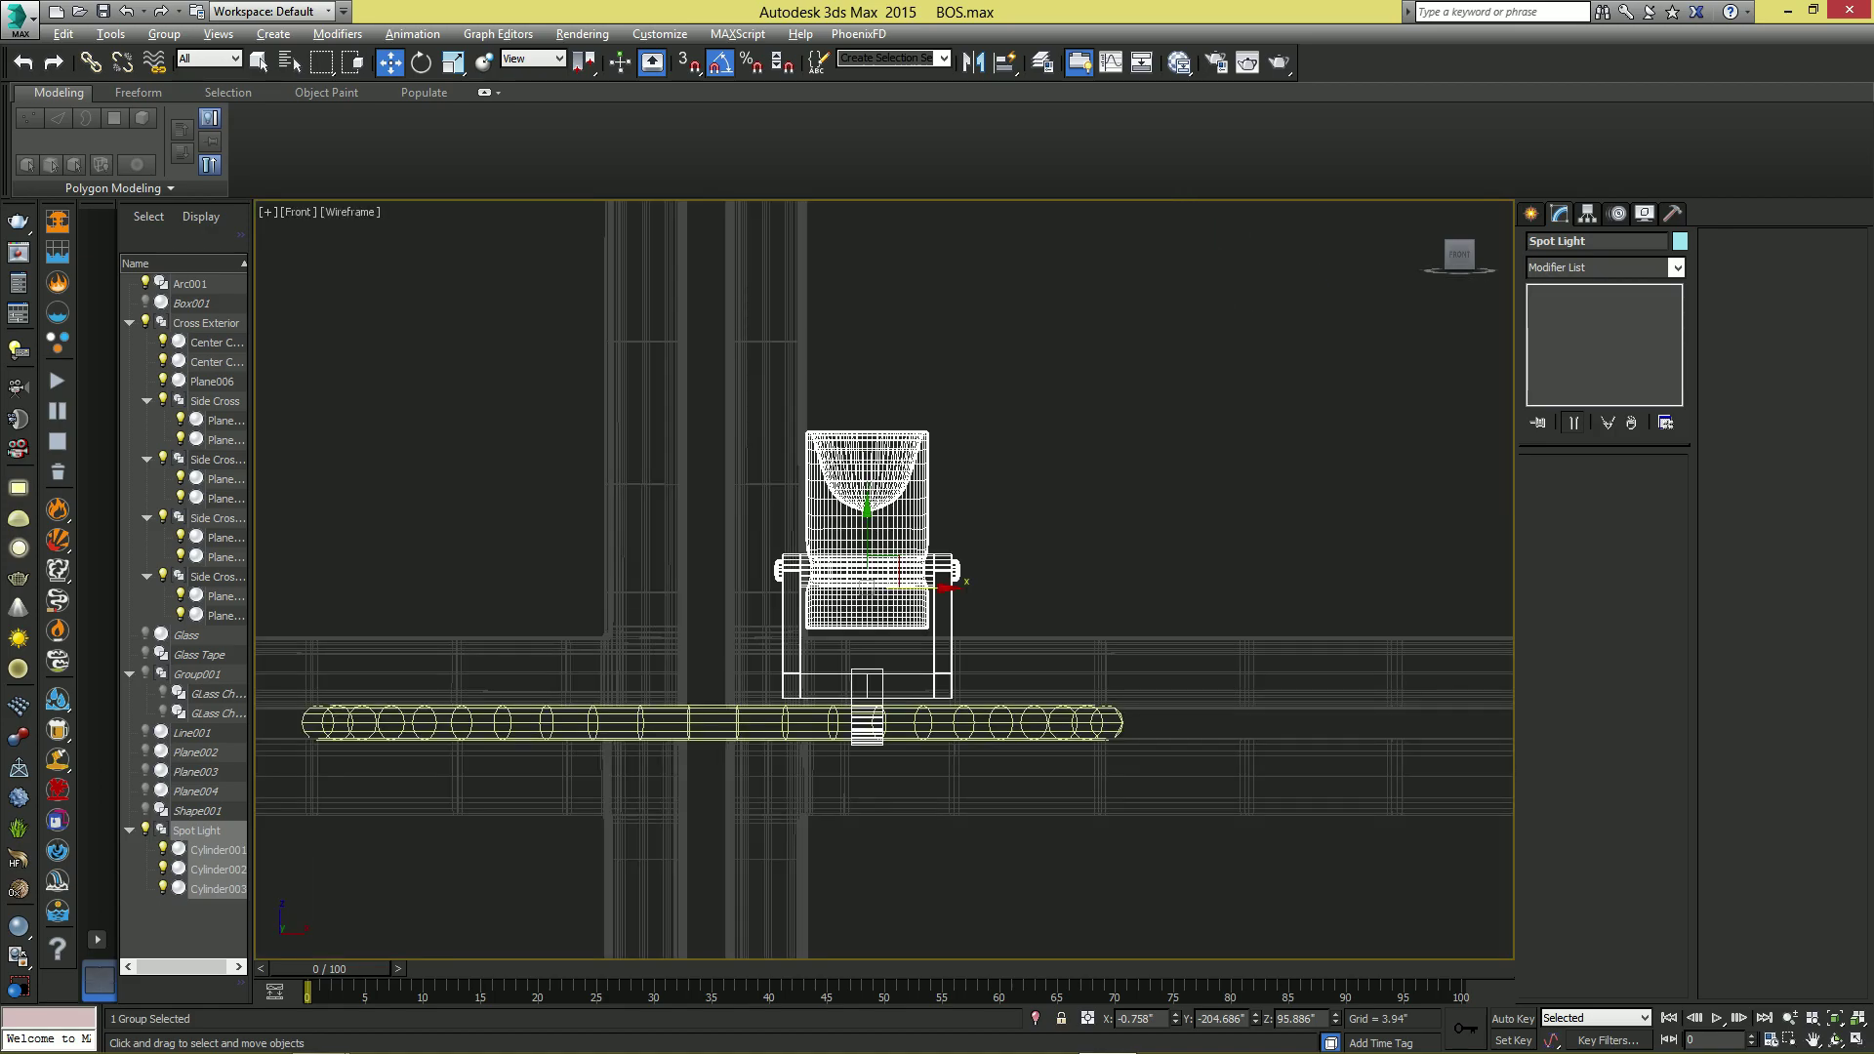
{"action": "scroll", "coordinate": [1259, 513], "scroll_direction": "down", "scroll_amount": 3}
{"action": "left_click_drag", "start_coordinate": [1040, 566], "coordinate": [1115, 566]}
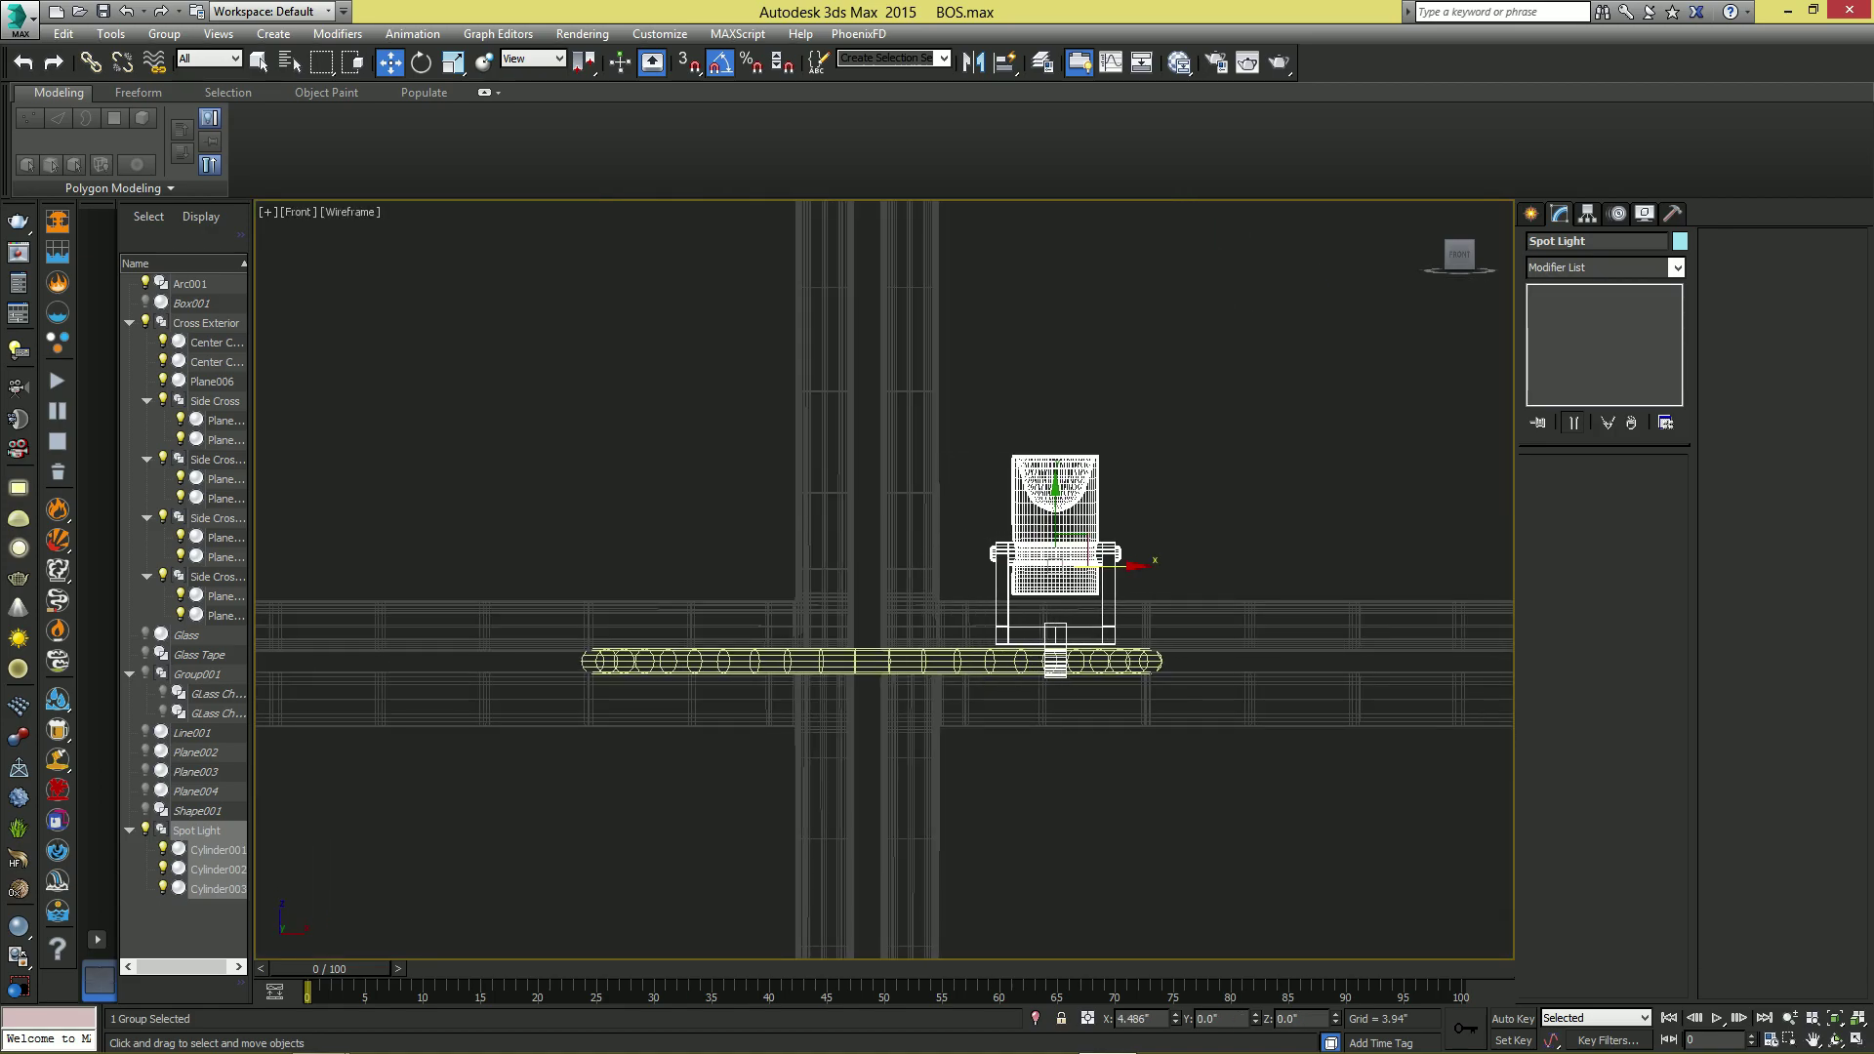
- Rotate the spot light in the Top view so its bracket follows the direction of the arc beside it
{"action": "key", "text": "alt+w"}
{"action": "middle_click", "coordinate": [780, 470]}
{"action": "scroll", "coordinate": [781, 470], "scroll_direction": "up", "scroll_amount": 3}
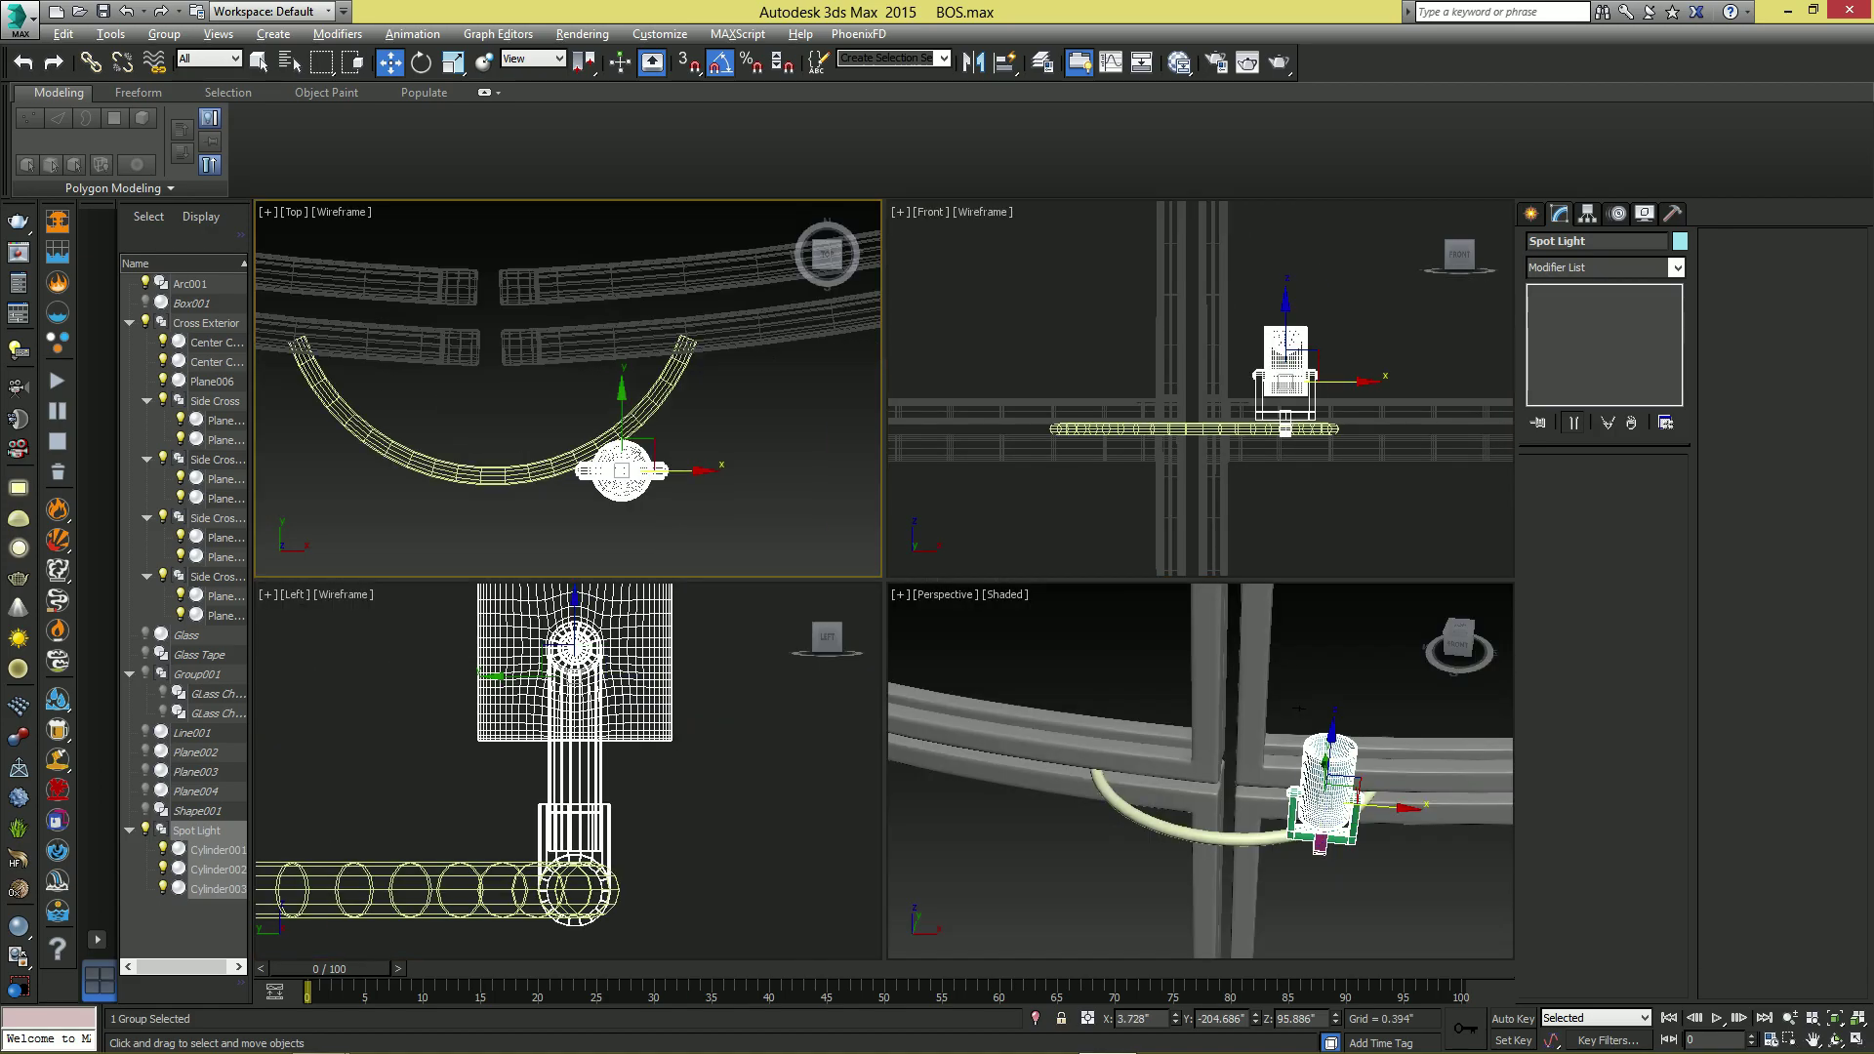
{"action": "key", "text": "alt+w"}
{"action": "scroll", "coordinate": [1000, 748], "scroll_direction": "up", "scroll_amount": 5}
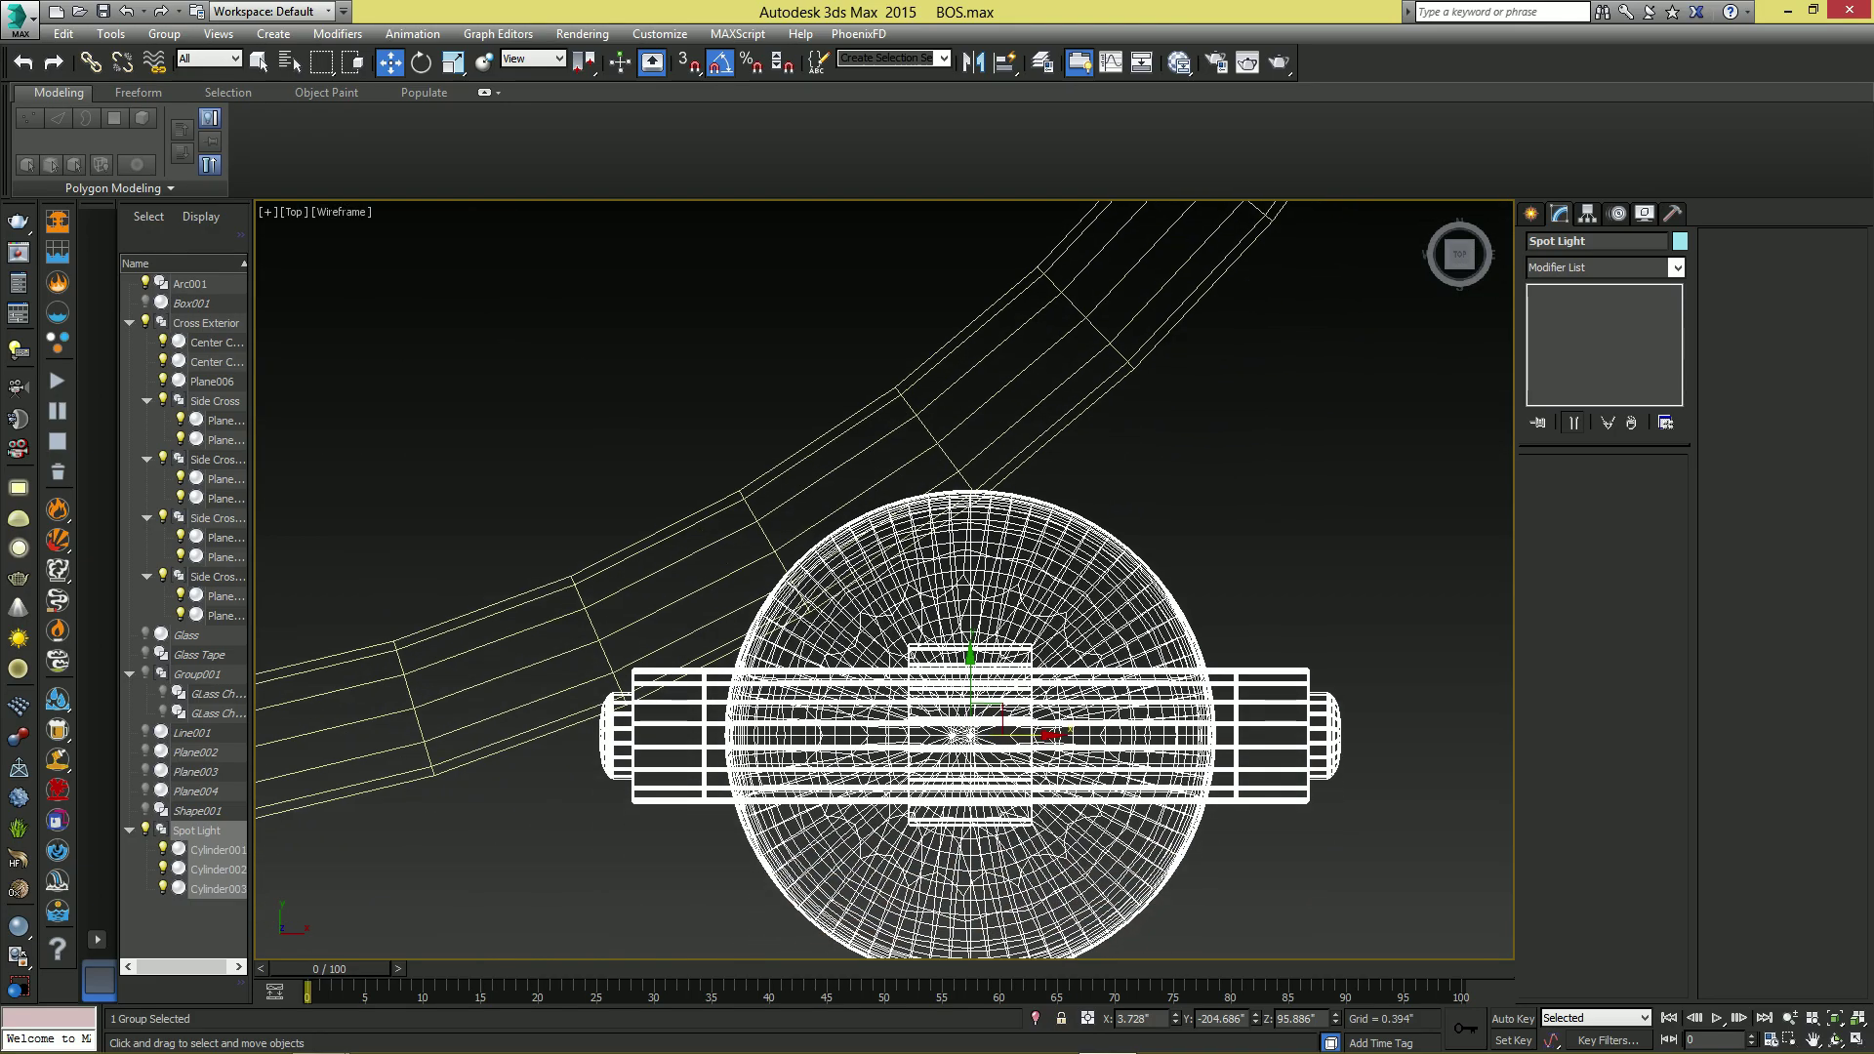
{"action": "key", "text": "e"}
{"action": "left_click_drag", "start_coordinate": [1022, 786], "coordinate": [953, 524]}
{"action": "key", "text": "w"}
- Use the Local coordinate system to move the spot light about 2.76" along its Y axis onto the arc
{"action": "right_click", "coordinate": [952, 523]}
{"action": "left_click", "coordinate": [535, 60]}
{"action": "left_click", "coordinate": [525, 134]}
{"action": "left_click_drag", "start_coordinate": [937, 697], "coordinate": [771, 500]}
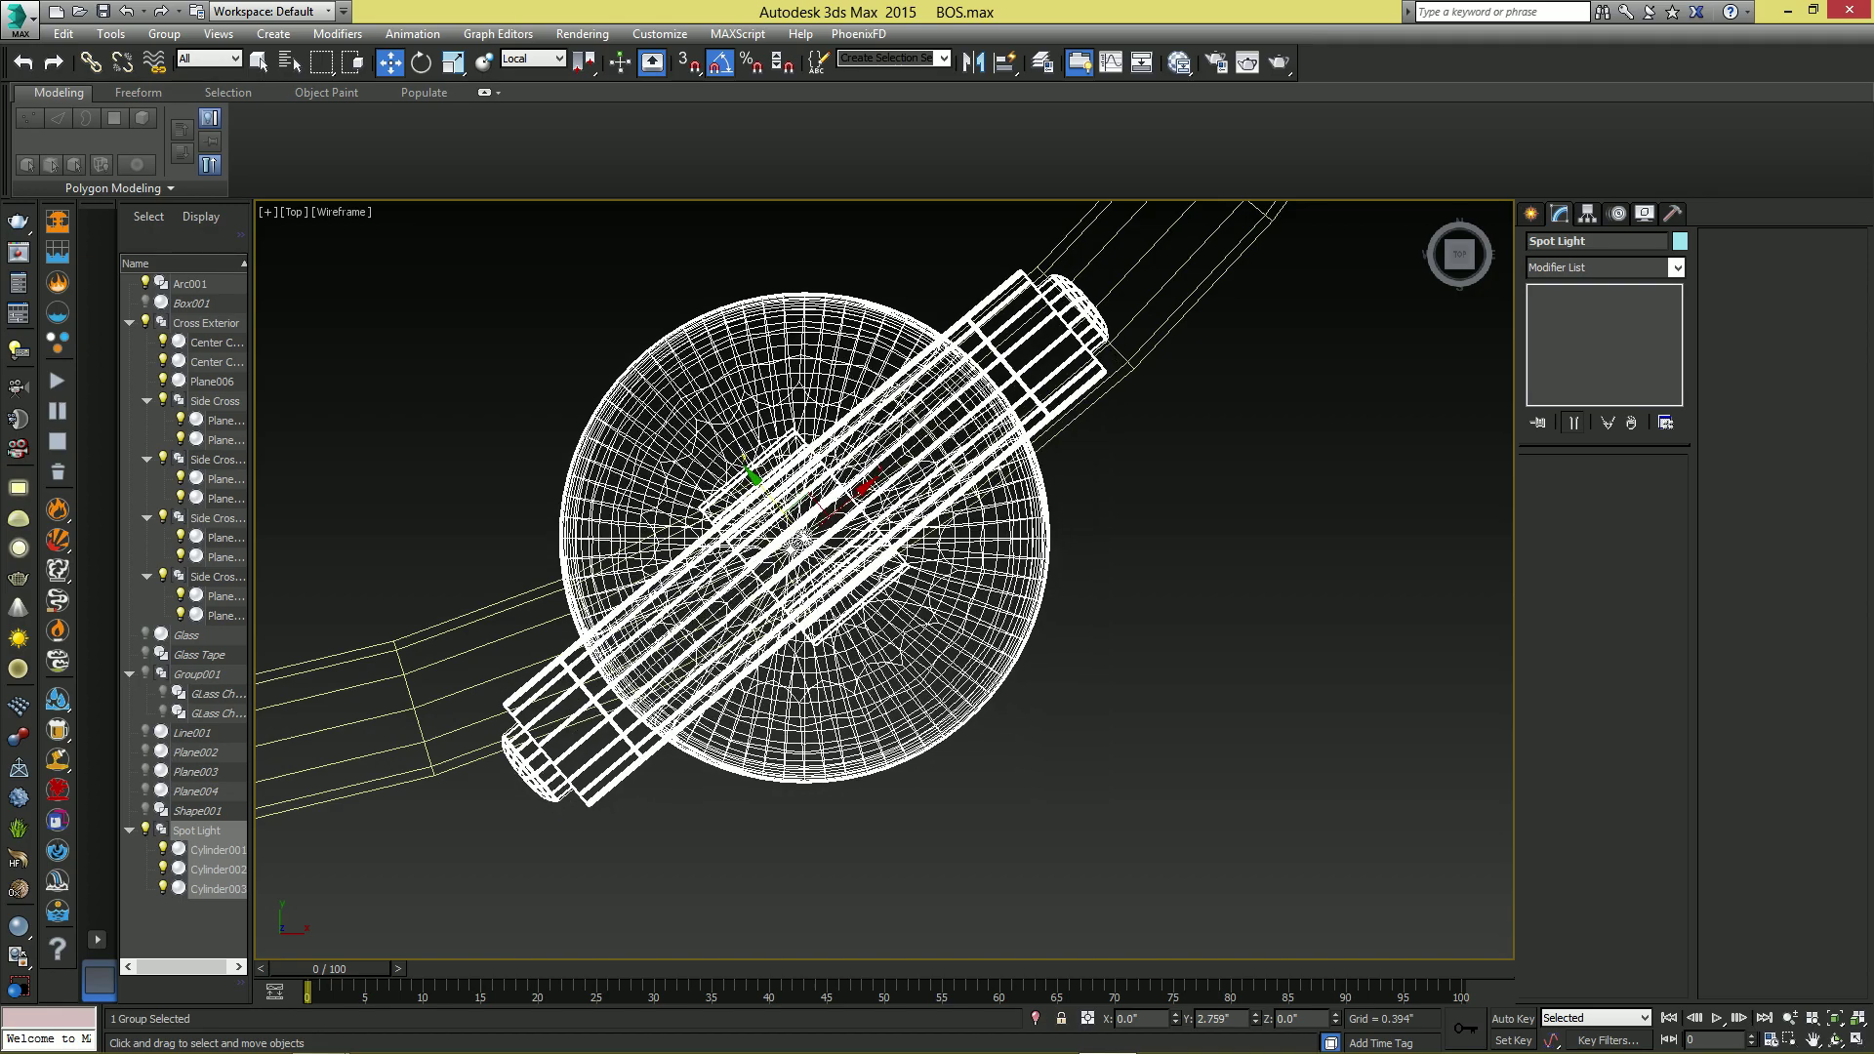
- Fine-tune the spot light's rotation to 35° about Z to match the arc, and deselect it
{"action": "key", "text": "e"}
{"action": "left_click_drag", "start_coordinate": [791, 354], "coordinate": [761, 476]}
{"action": "key", "text": "w"}
{"action": "scroll", "coordinate": [1034, 683], "scroll_direction": "down", "scroll_amount": 3}
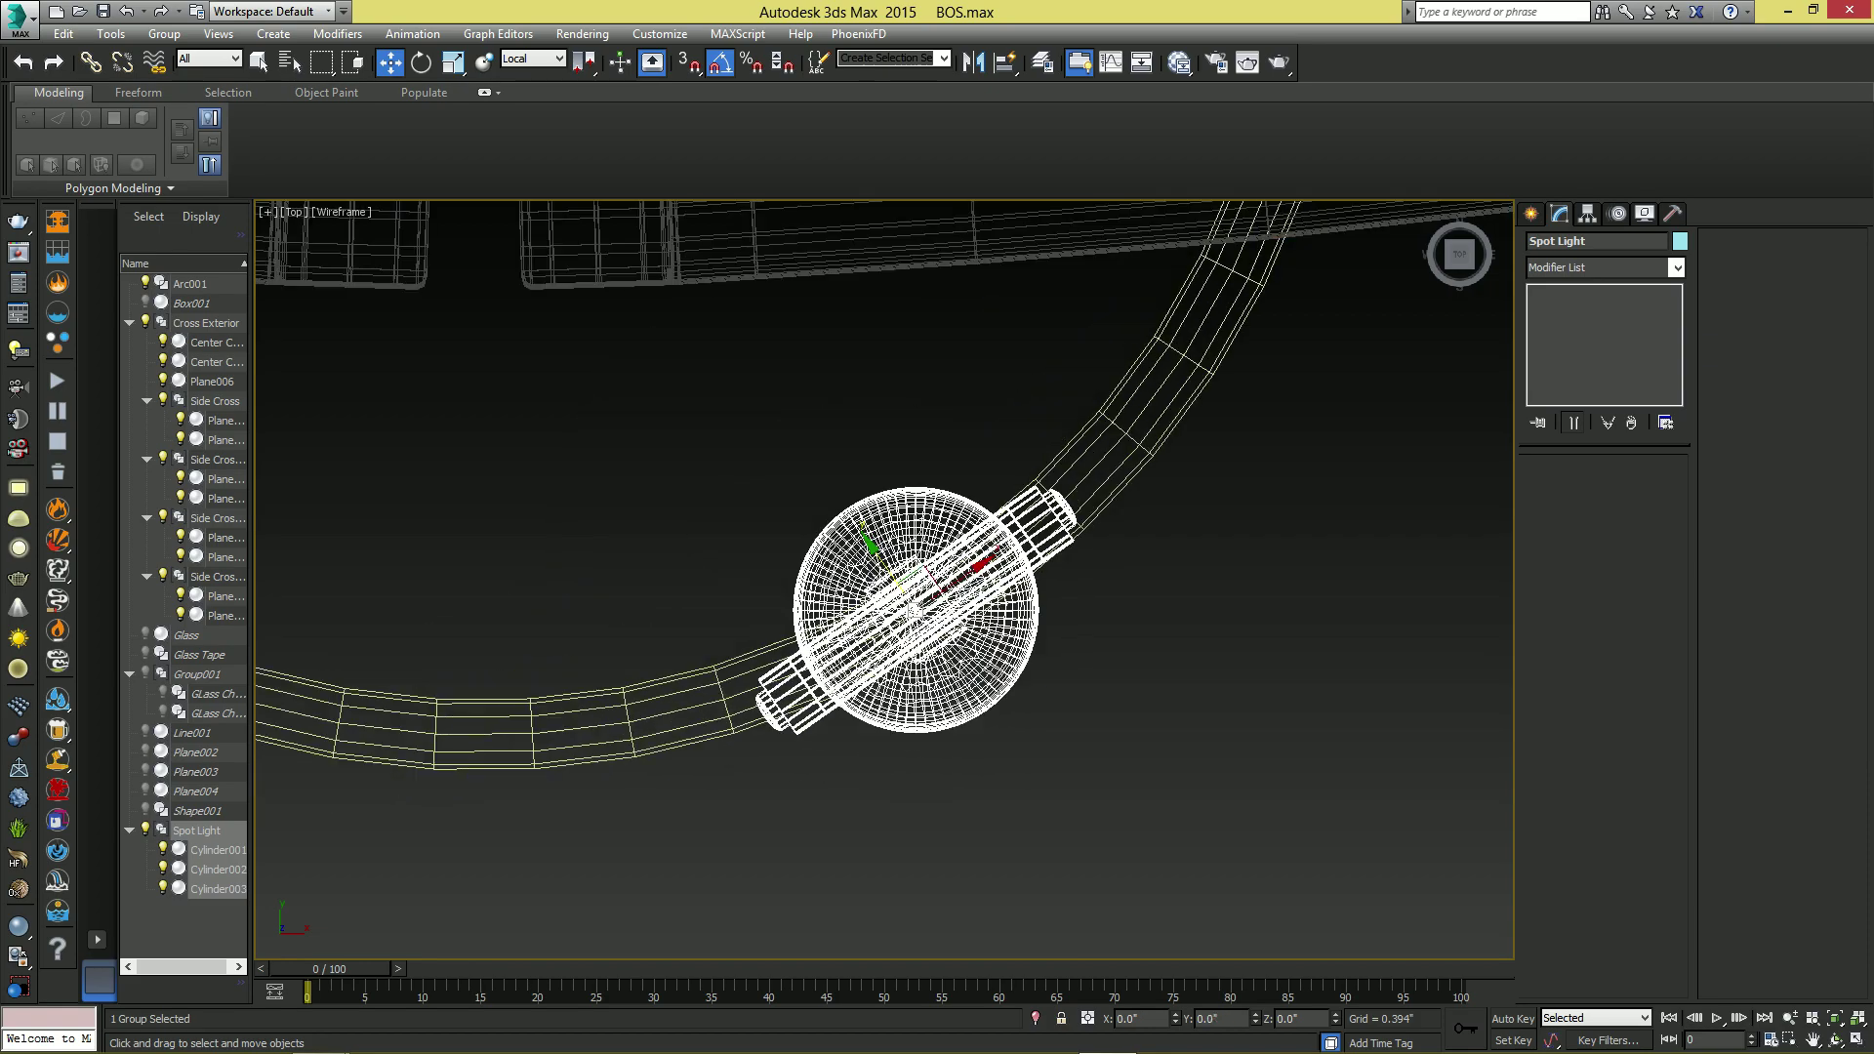
{"action": "left_click", "coordinate": [1034, 683]}
- Open the Spot Light group and select only its lamp cylinder
{"action": "key", "text": "alt+w"}
{"action": "left_click", "coordinate": [1034, 683]}
{"action": "key", "text": "alt+w"}
{"action": "middle_click_drag", "start_coordinate": [1033, 683], "coordinate": [1103, 601], "text": "alt"}
{"action": "middle_click_drag", "start_coordinate": [1069, 454], "coordinate": [1051, 503]}
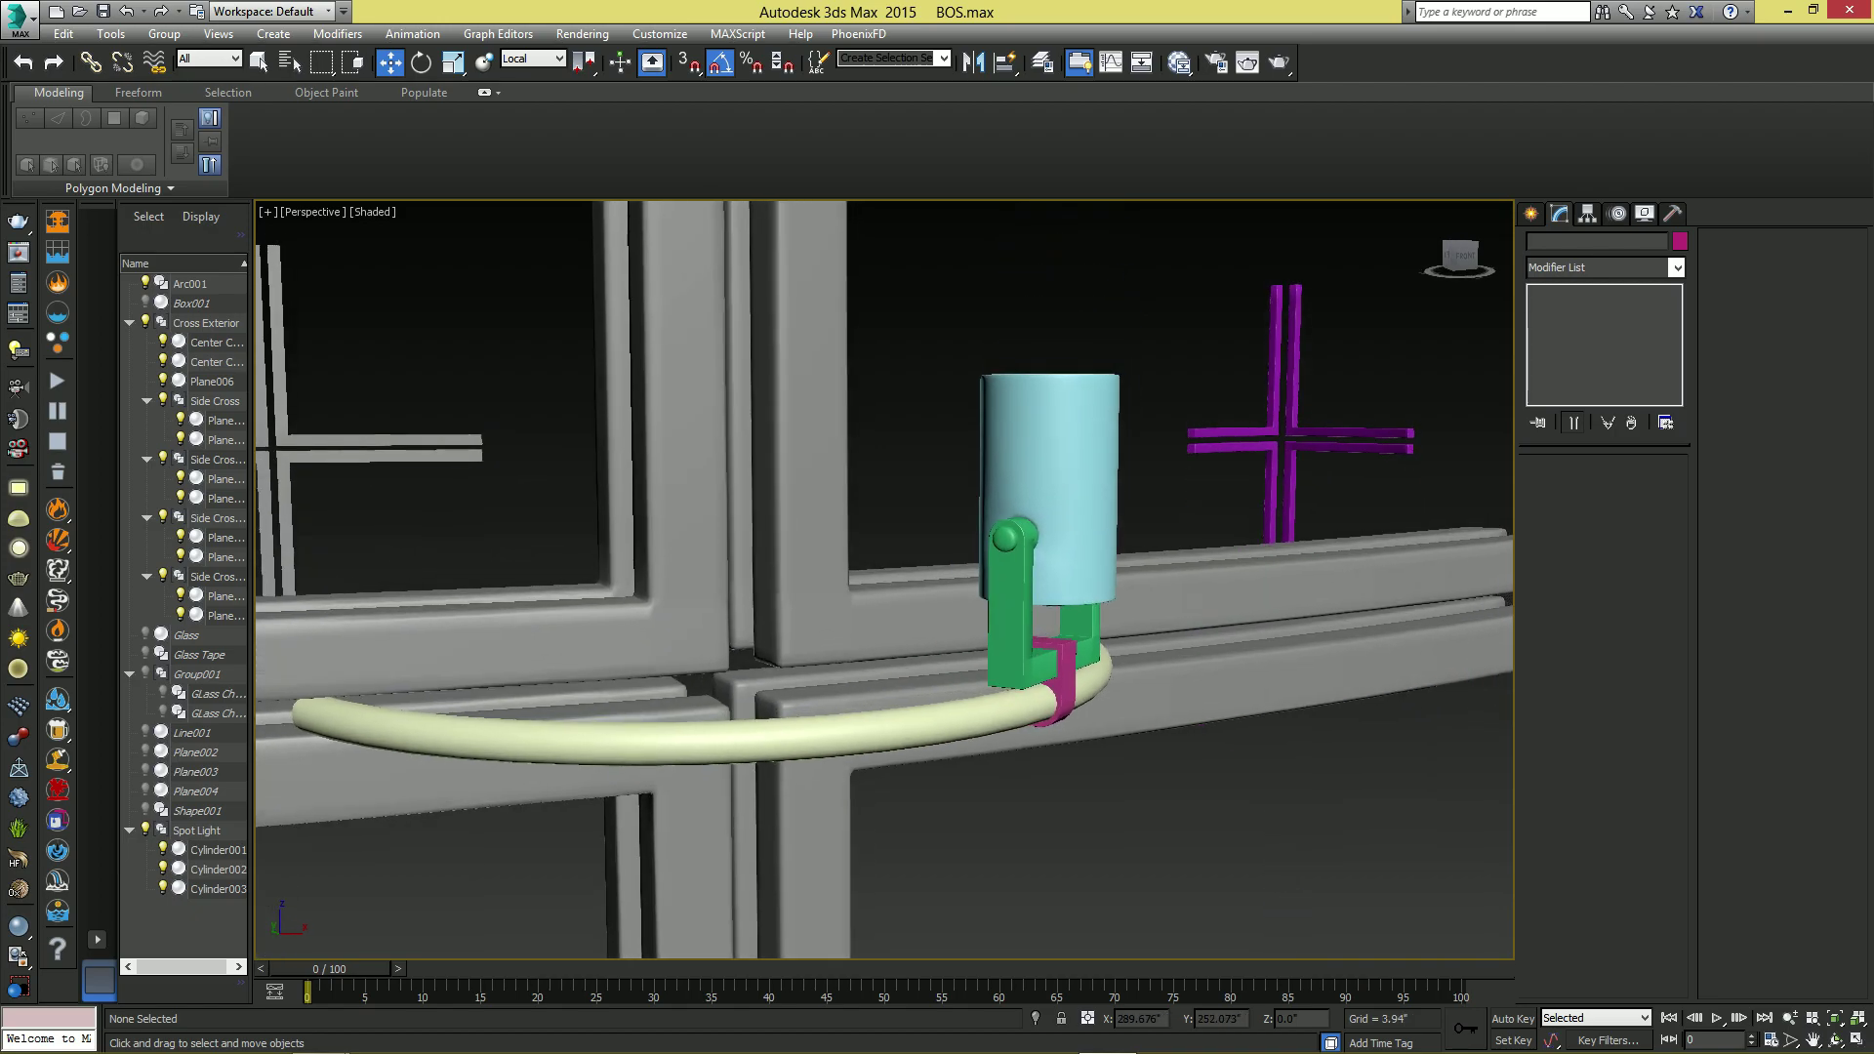
{"action": "left_click", "coordinate": [1050, 503]}
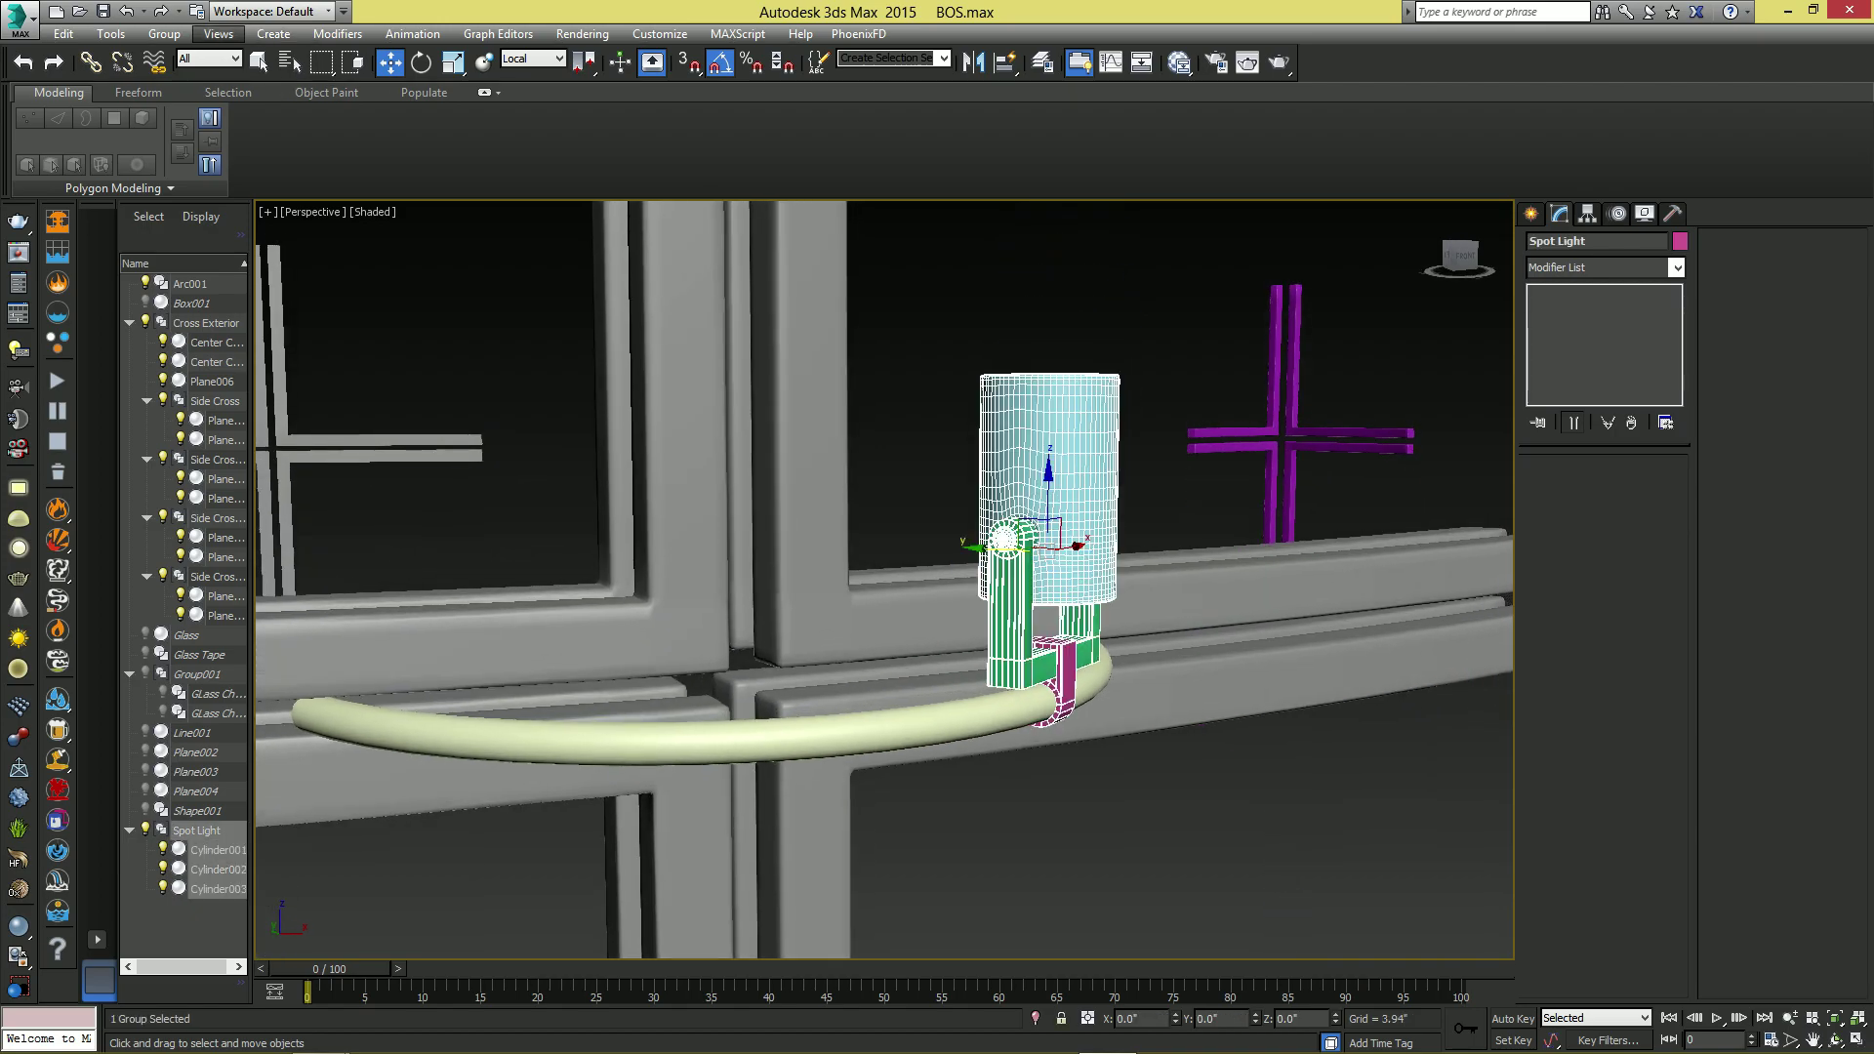
{"action": "left_click", "coordinate": [164, 33]}
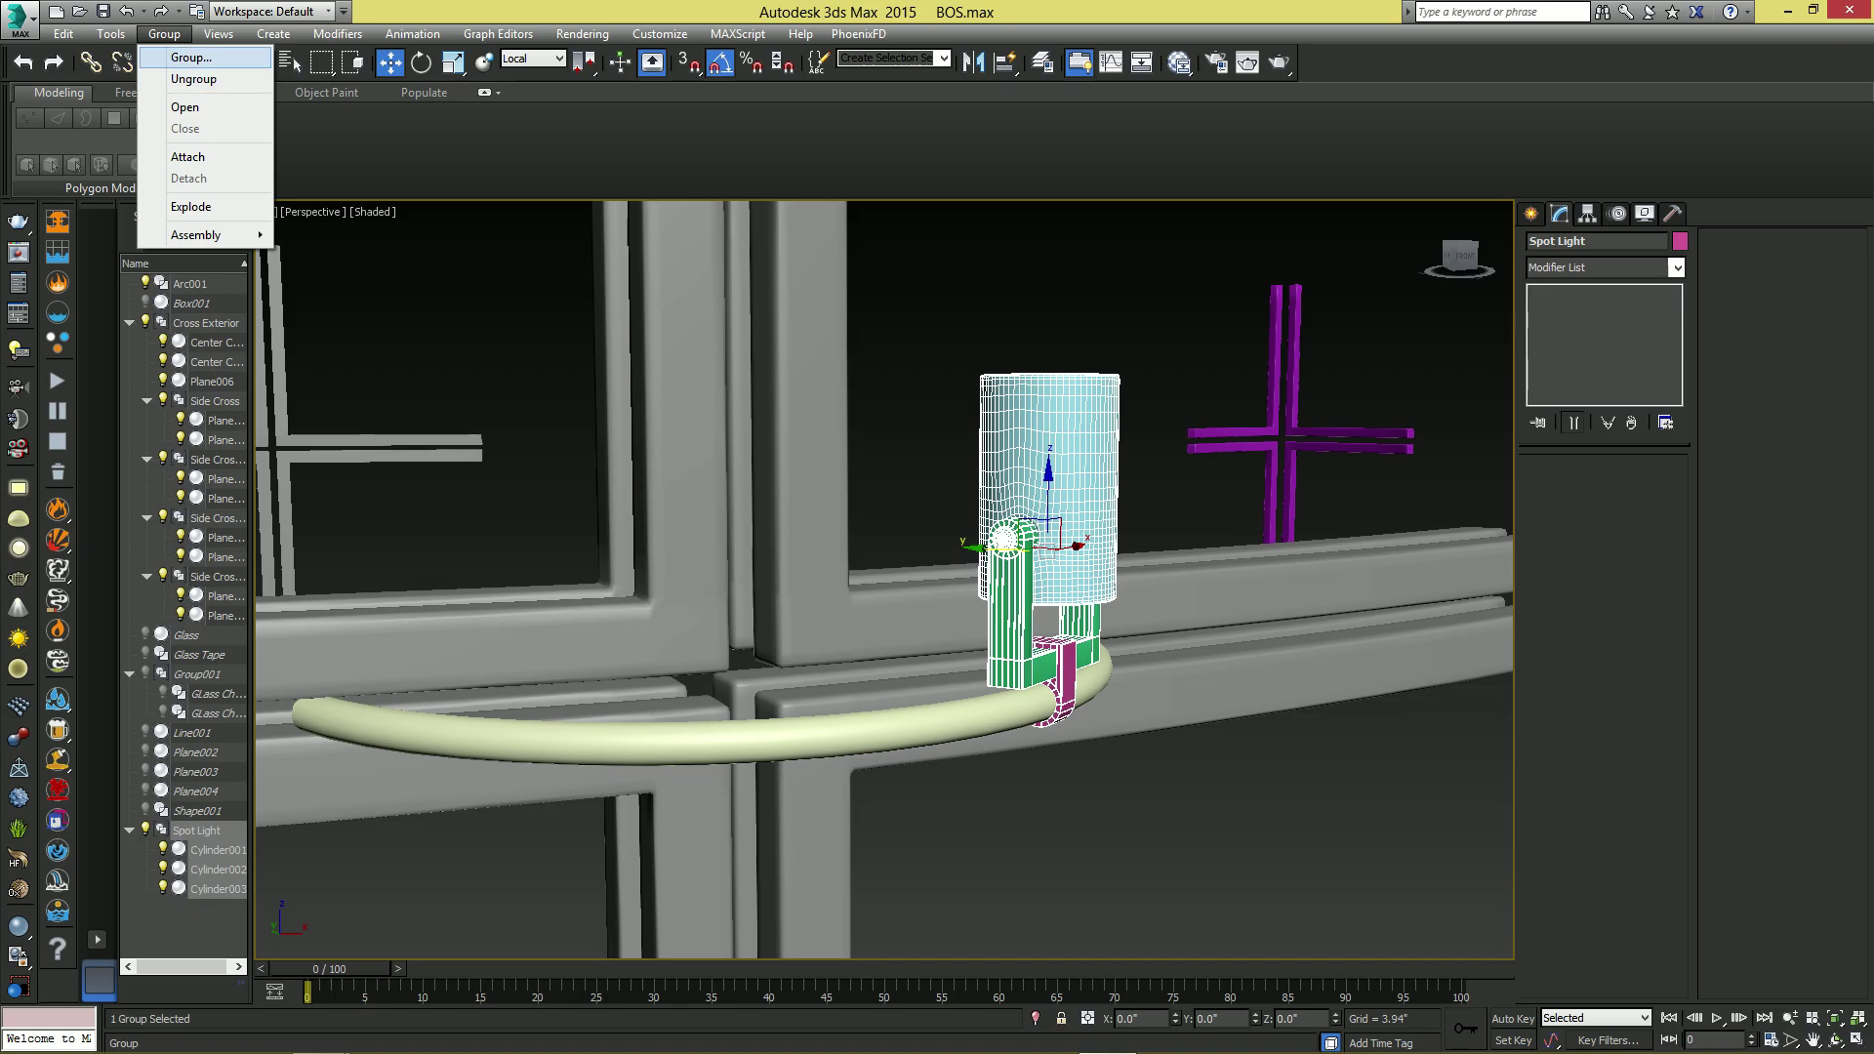
{"action": "left_click", "coordinate": [185, 107]}
{"action": "left_click", "coordinate": [1052, 469]}
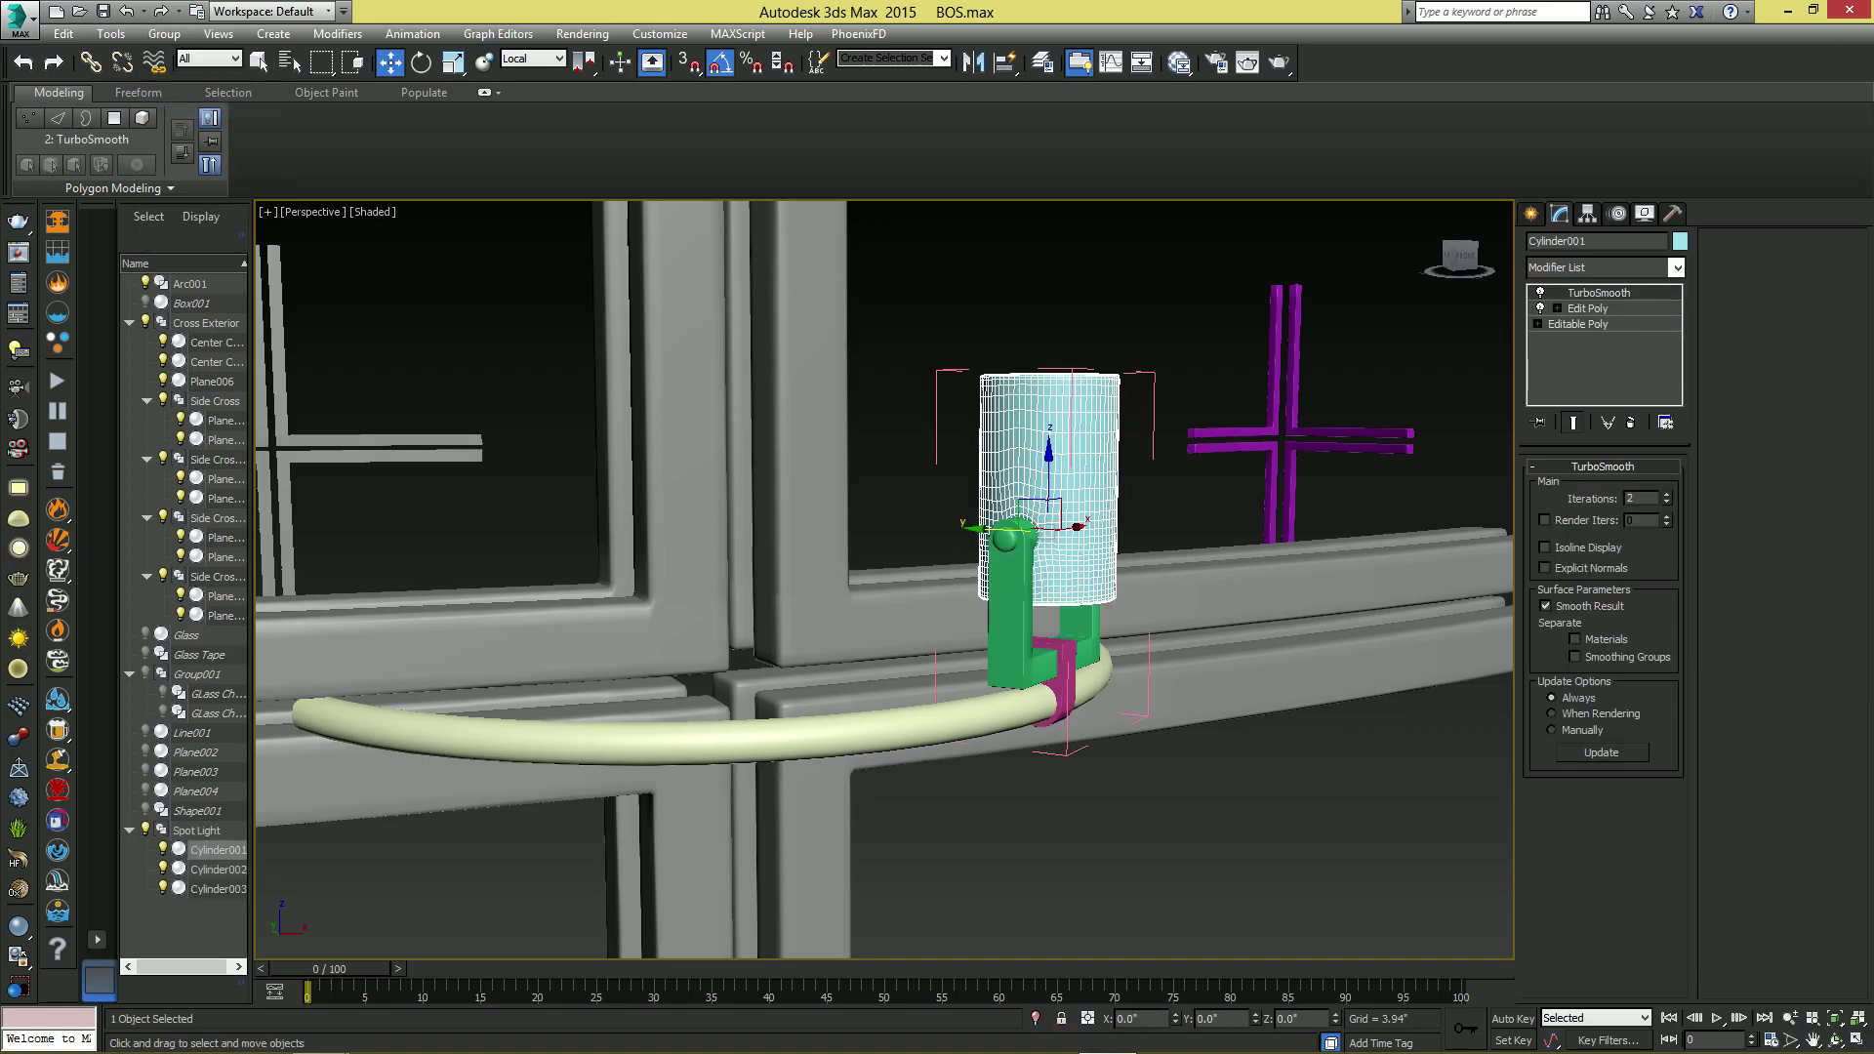
- Tilt the lamp cylinder between its bracket arms by rotating it in the Local coordinate system
{"action": "key", "text": "e"}
{"action": "middle_click_drag", "start_coordinate": [1052, 527], "coordinate": [1006, 615], "text": "alt"}
{"action": "left_click", "coordinate": [560, 59]}
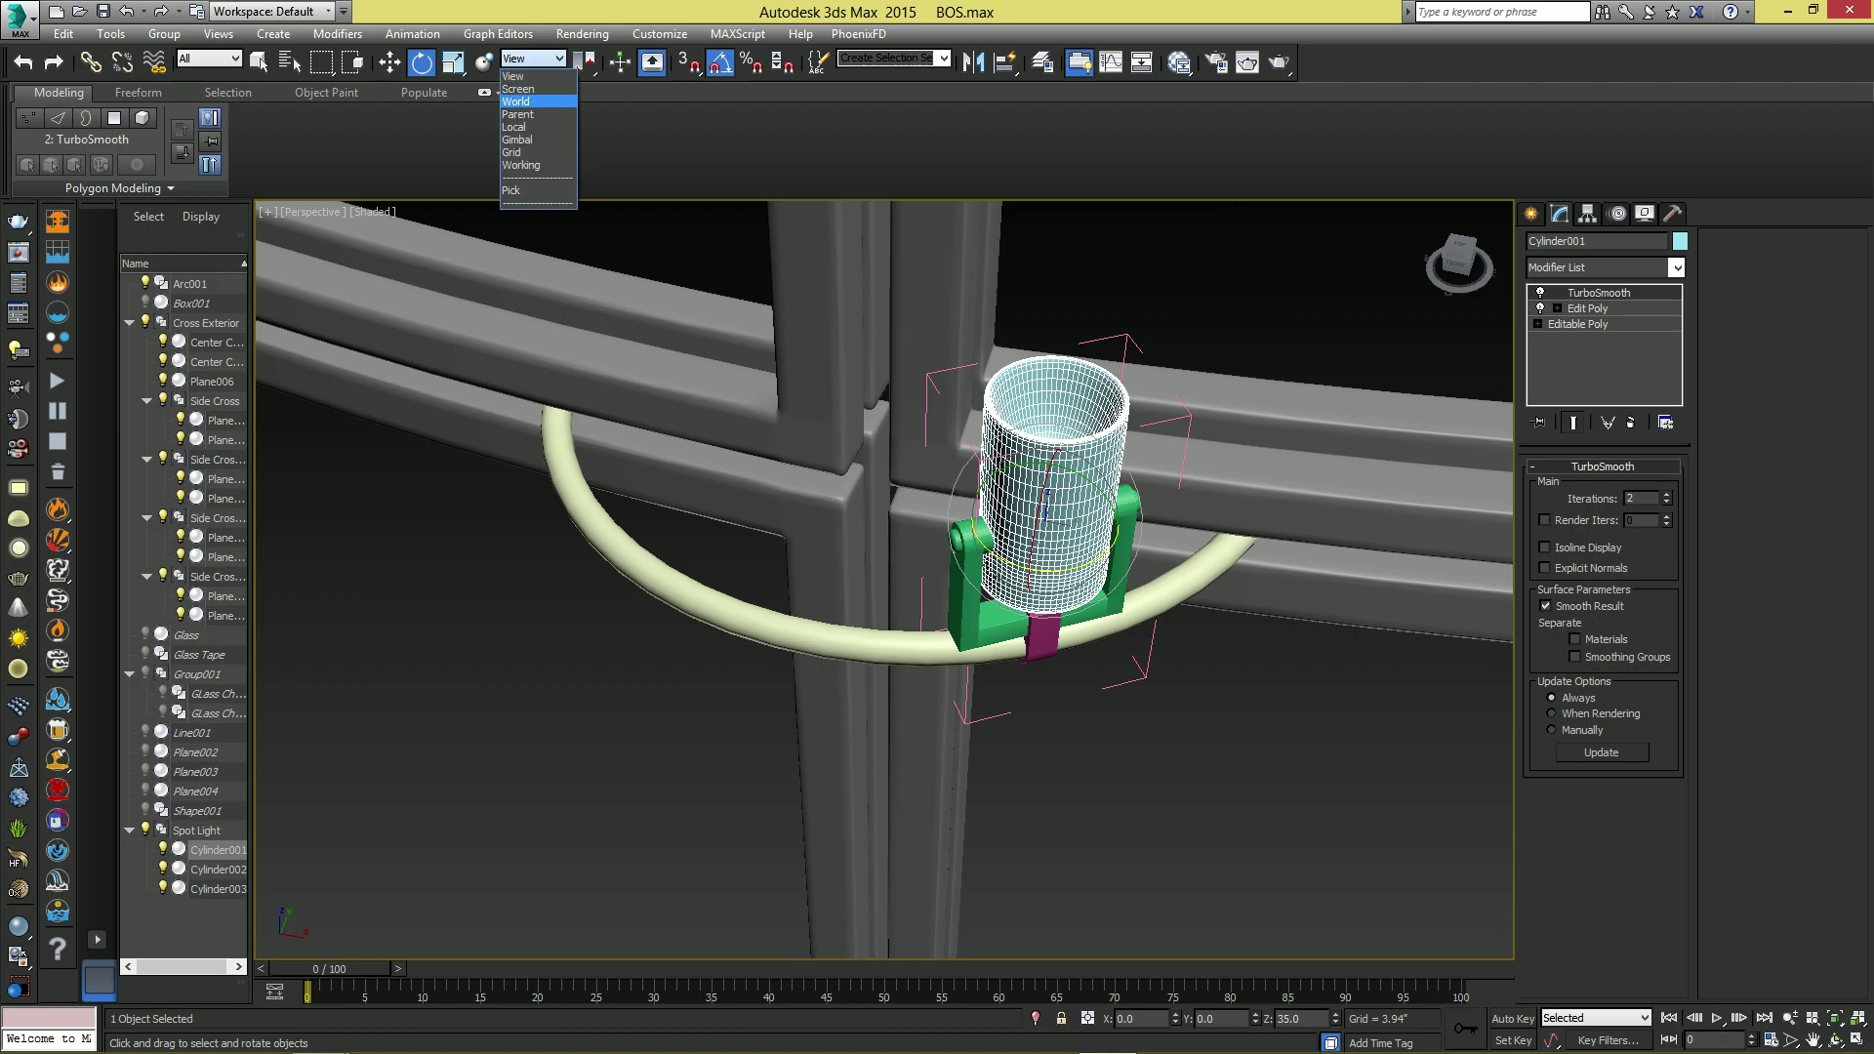
{"action": "left_click", "coordinate": [517, 126]}
{"action": "left_click_drag", "start_coordinate": [1072, 520], "coordinate": [1076, 564]}
- Unhide all objects to bring back the whole building around the mounted spot light
{"action": "middle_click_drag", "start_coordinate": [1034, 683], "coordinate": [1083, 635], "text": "alt"}
{"action": "scroll", "coordinate": [1105, 654], "scroll_direction": "down", "scroll_amount": 8}
{"action": "right_click", "coordinate": [1072, 688]}
{"action": "left_click", "coordinate": [1114, 606]}
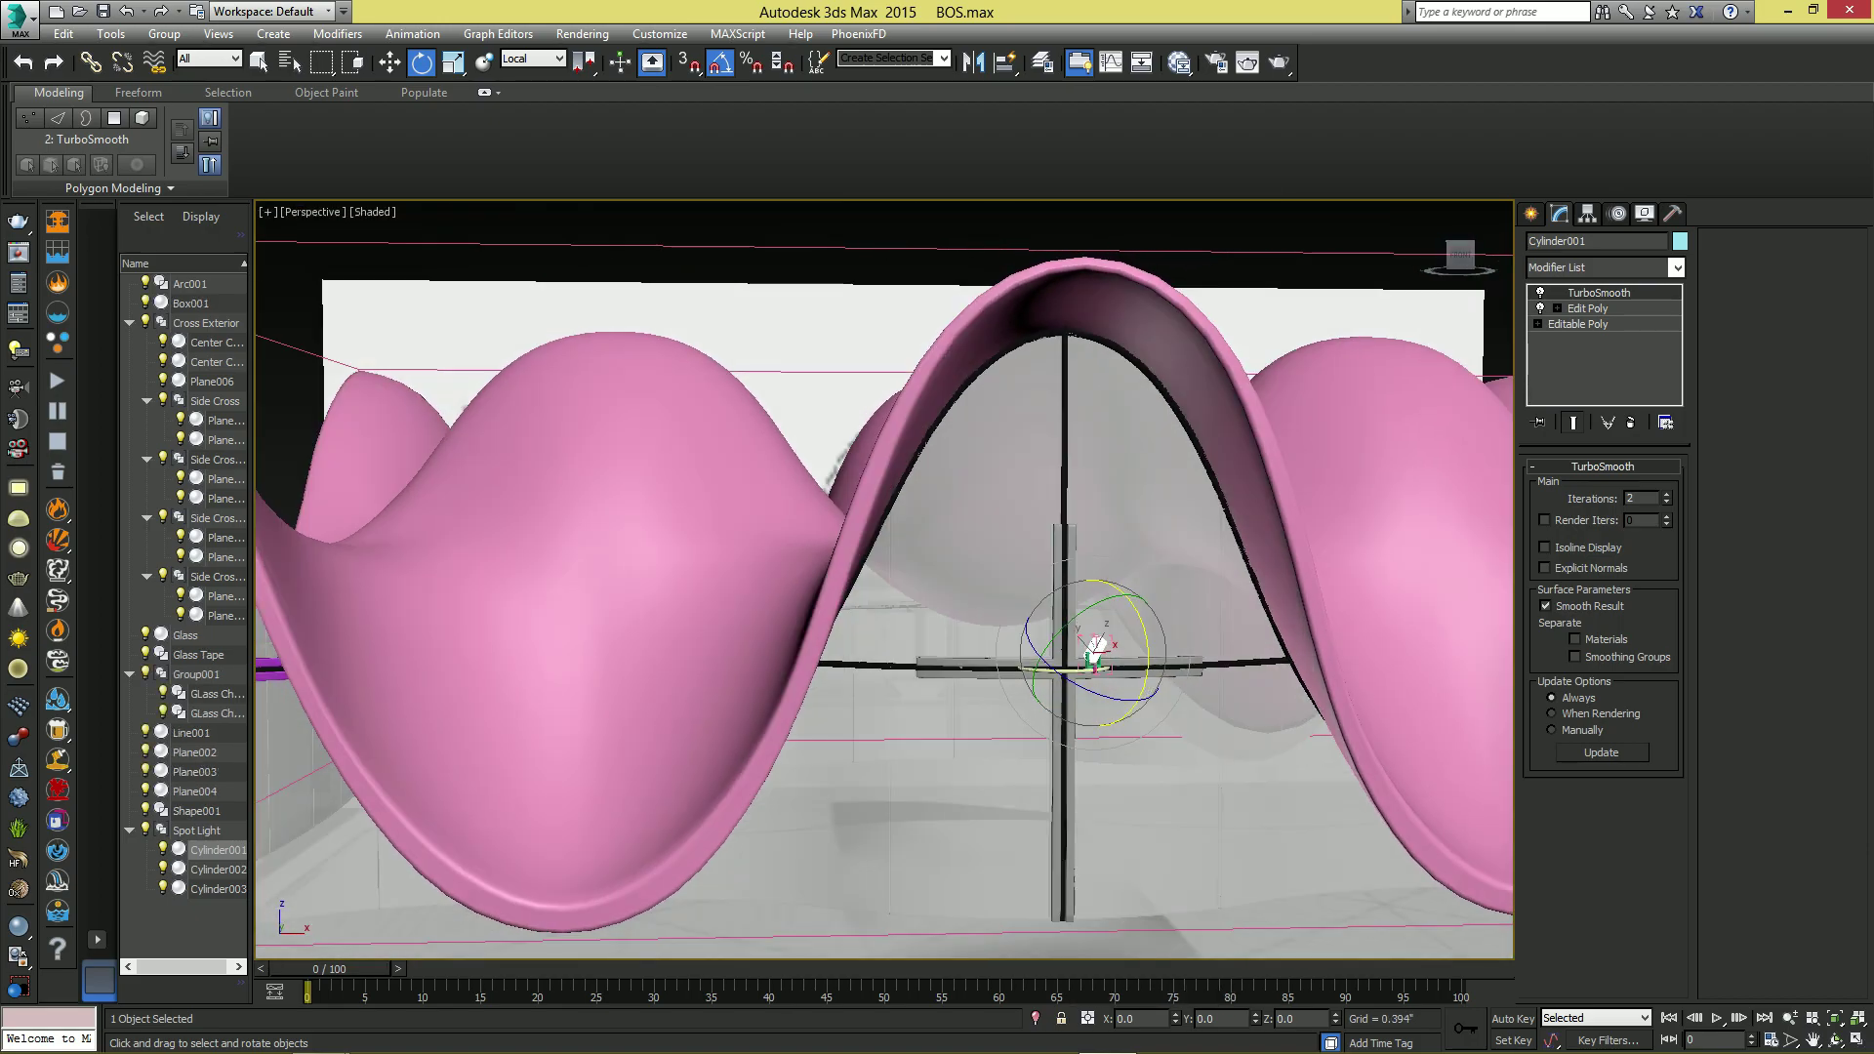
- Switch to Windows Photo Viewer and examine the exterior spot lights in the Bosjes Chapel and Bosjes__002 reference photos
{"action": "scroll", "coordinate": [1093, 654], "scroll_direction": "up", "scroll_amount": 10}
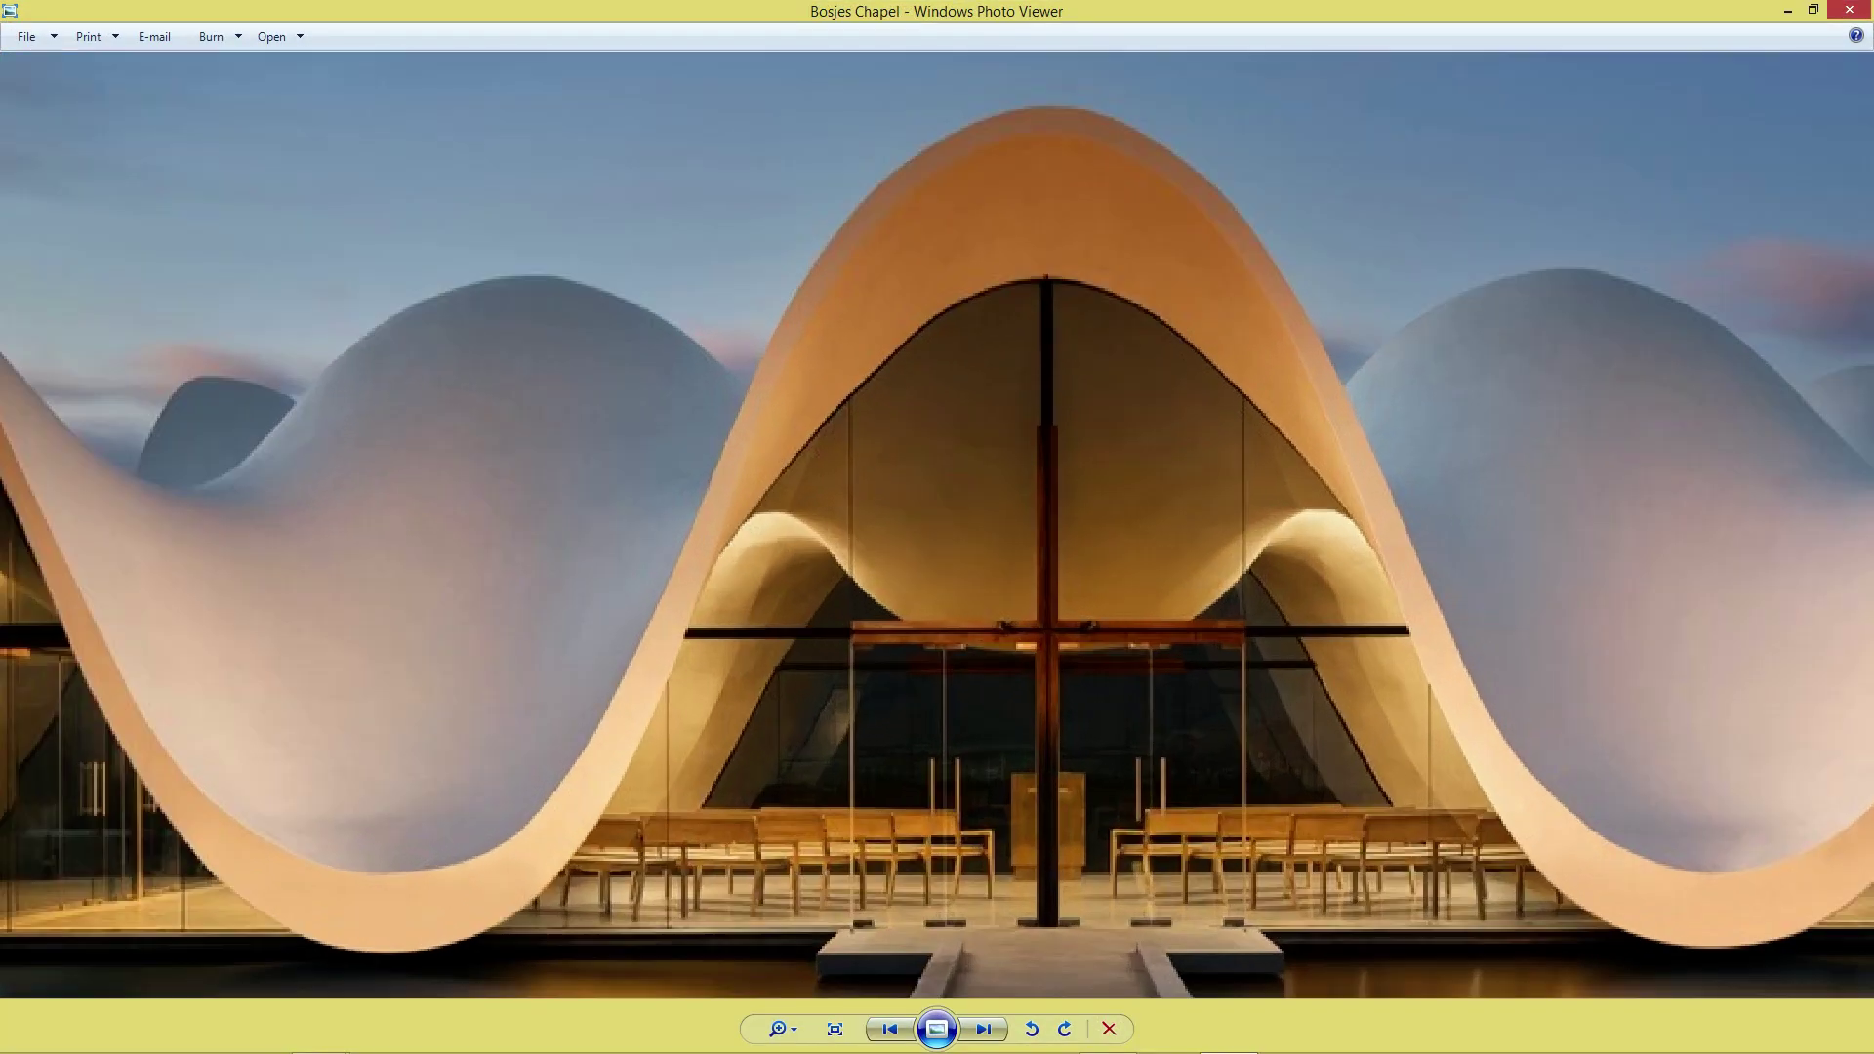
{"action": "scroll", "coordinate": [903, 619], "scroll_direction": "down", "scroll_amount": 10}
{"action": "key", "text": "Right"}
{"action": "scroll", "coordinate": [1044, 626], "scroll_direction": "up", "scroll_amount": 7}
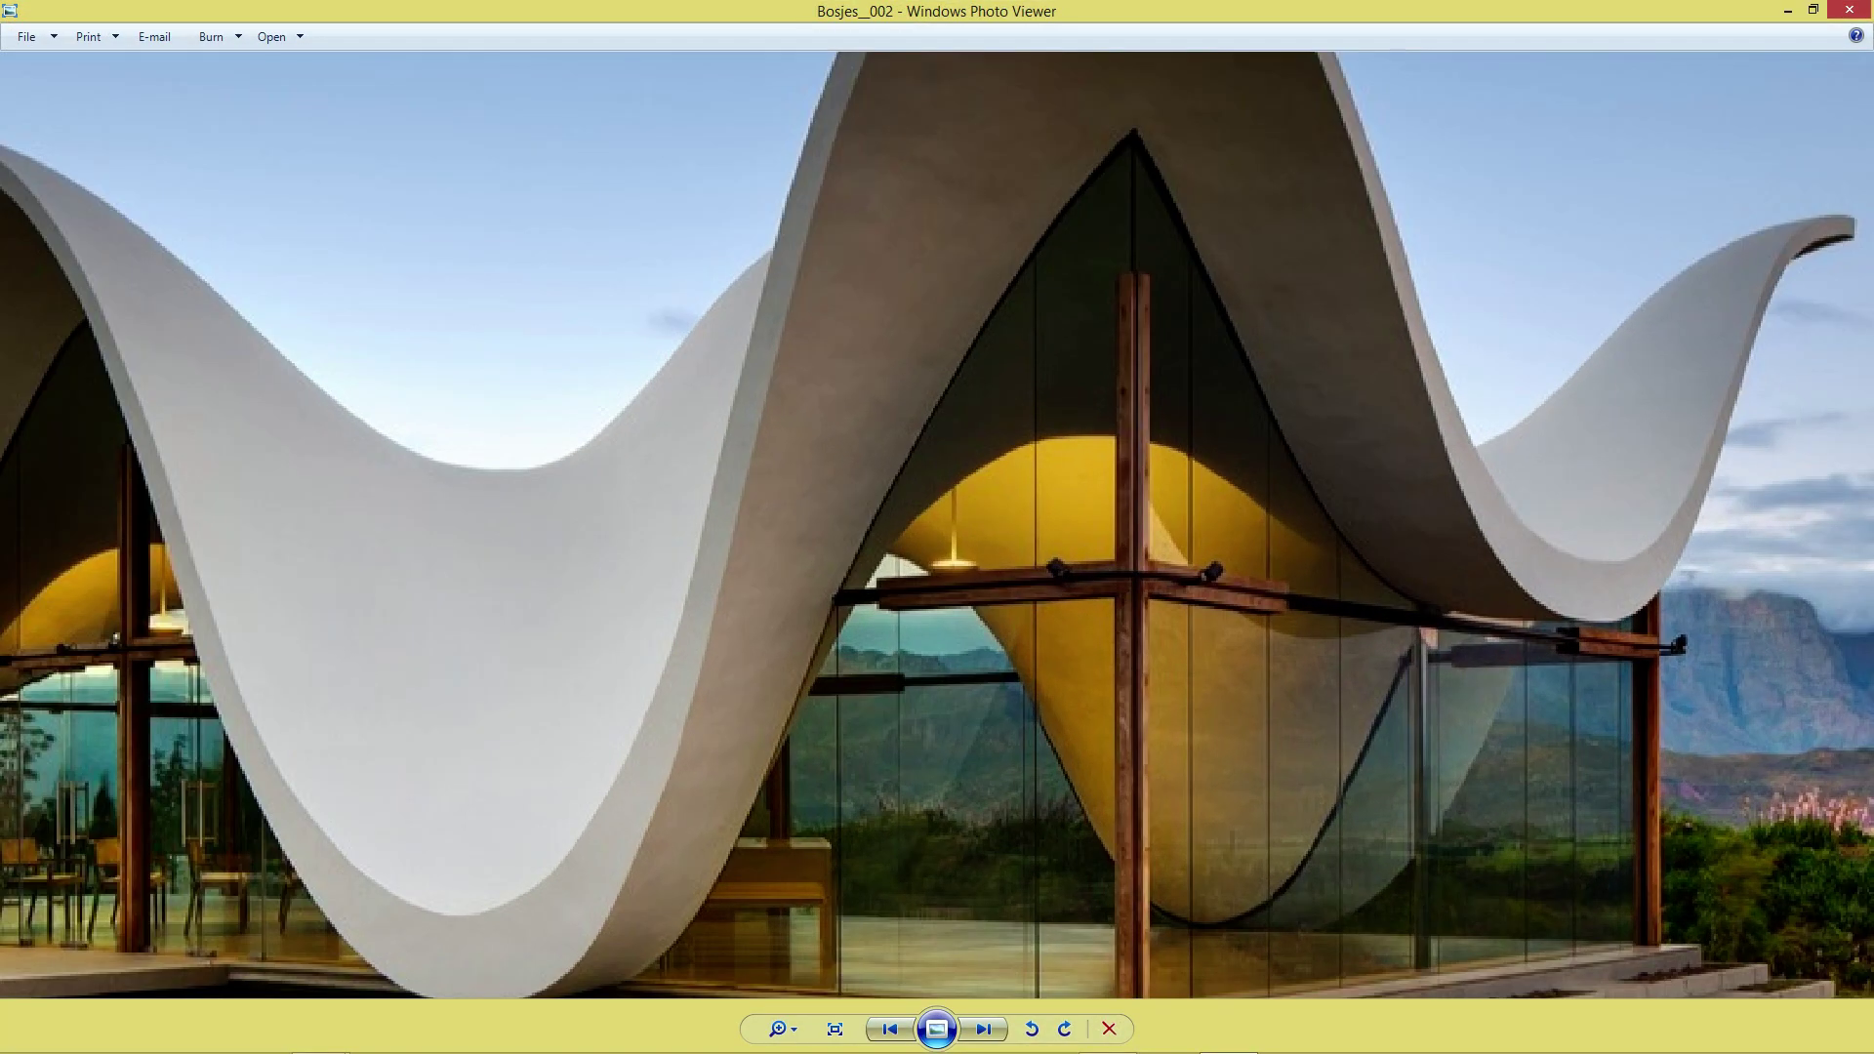
- Compare the exterior spot lights in the Bosjes__002 and Bosjes__003 reference photos
{"action": "scroll", "coordinate": [1044, 626], "scroll_direction": "down", "scroll_amount": 6}
{"action": "scroll", "coordinate": [576, 633], "scroll_direction": "up", "scroll_amount": 7}
{"action": "key", "text": "Right"}
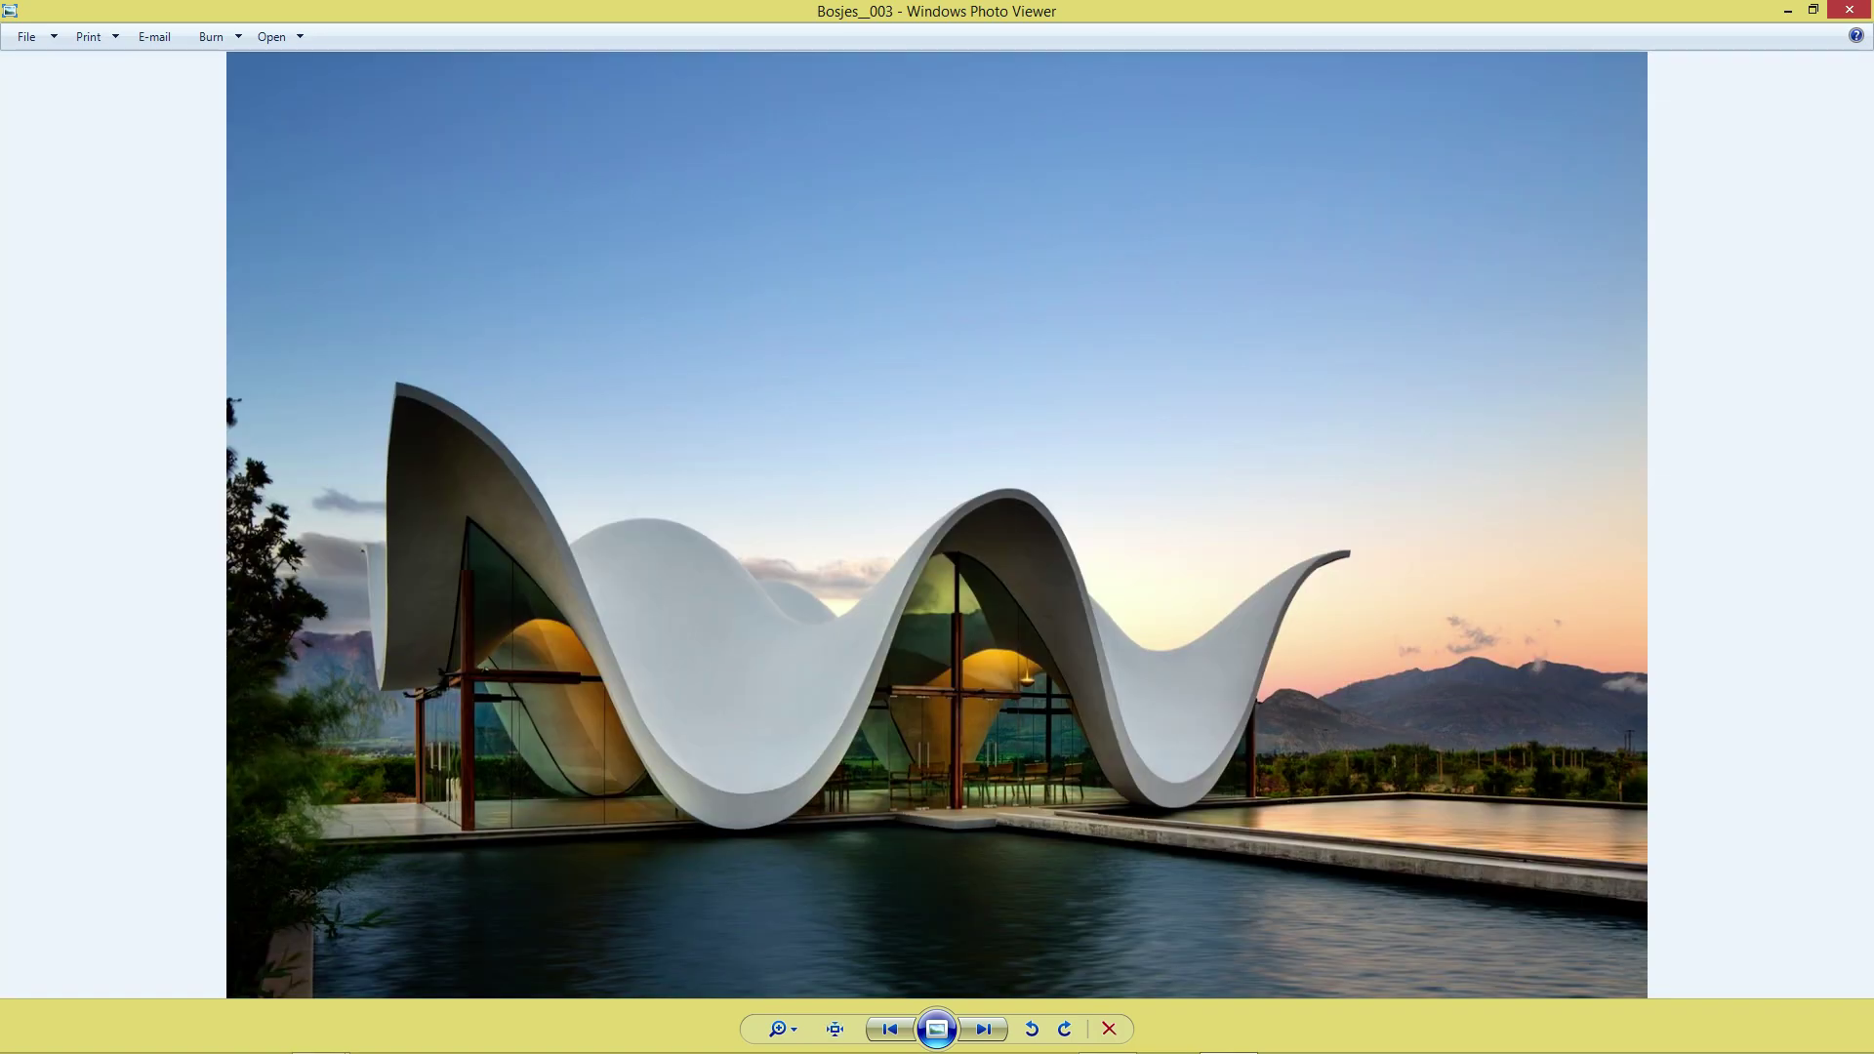
{"action": "key", "text": "Right"}
{"action": "scroll", "coordinate": [873, 617], "scroll_direction": "up", "scroll_amount": 4}
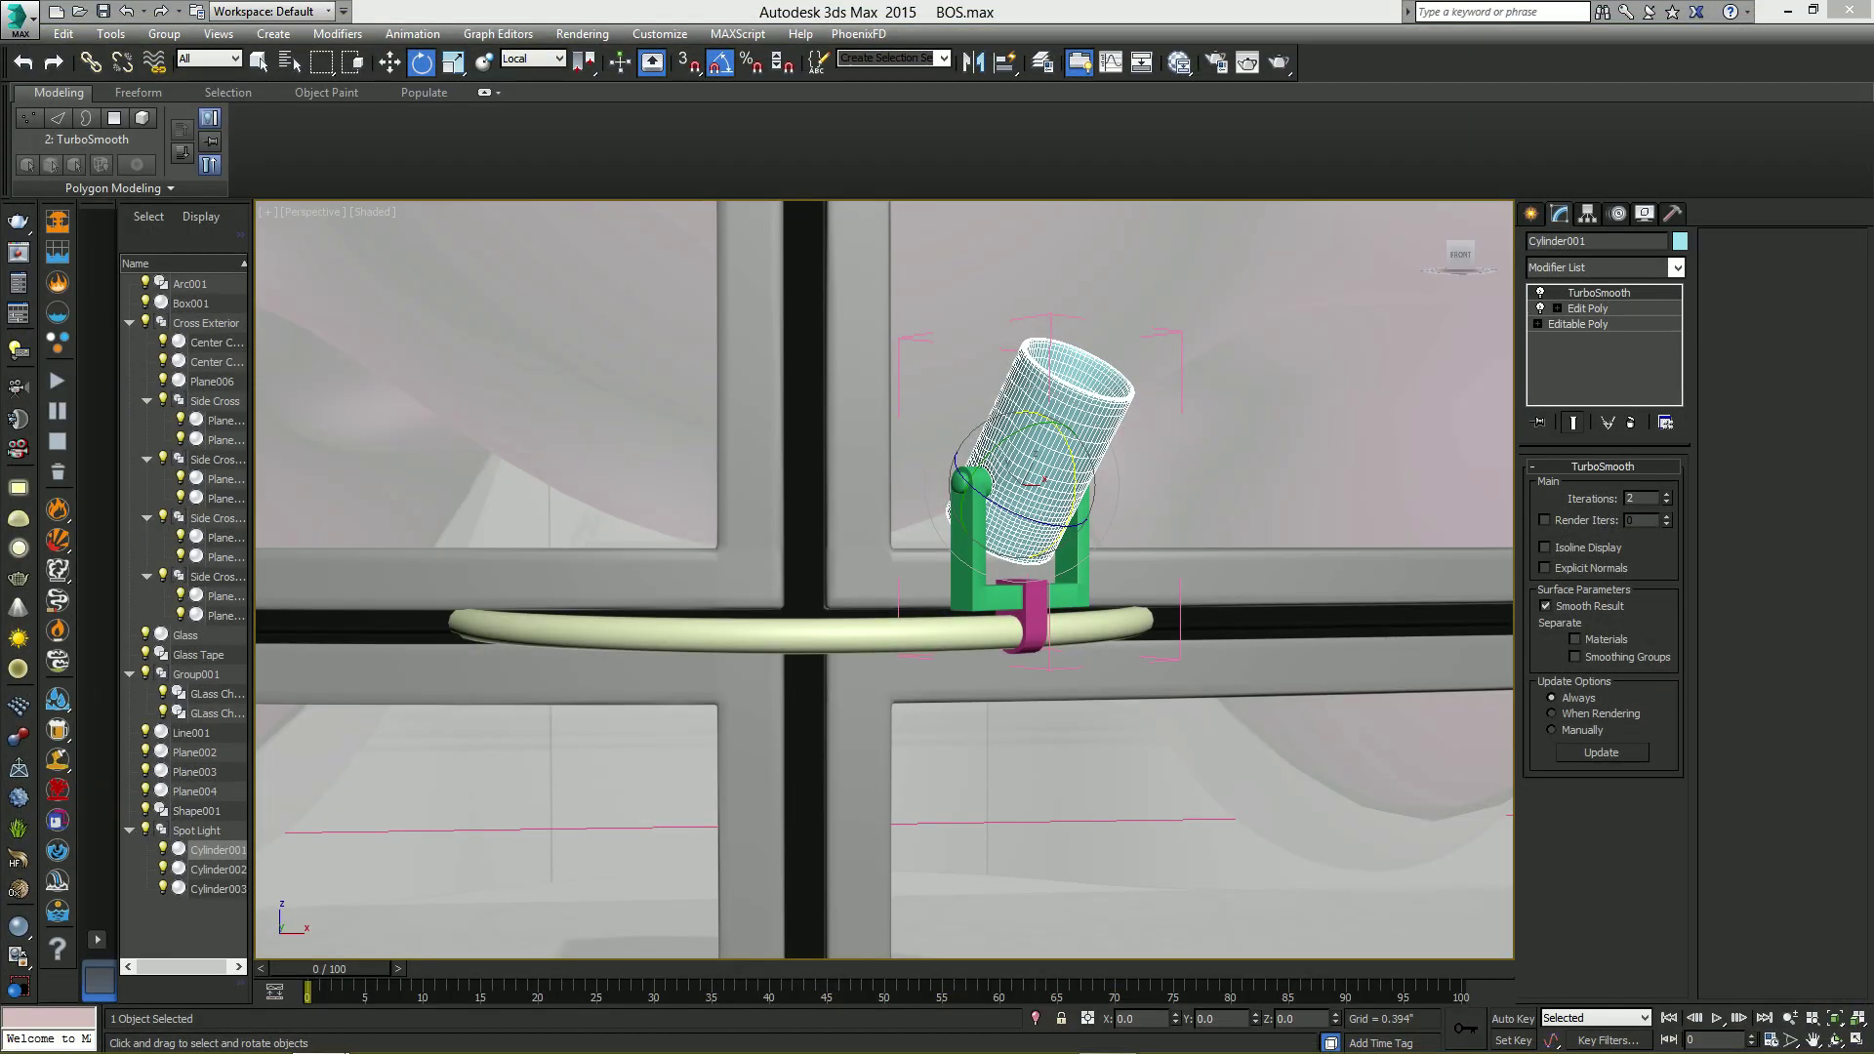
- Adjust the lamp cylinder's tilt between its bracket arms by rotating it in the Local coordinate system to match the photos
{"action": "scroll", "coordinate": [1054, 566], "scroll_direction": "down", "scroll_amount": 4}
{"action": "middle_click_drag", "start_coordinate": [1054, 566], "coordinate": [1099, 610], "text": "alt"}
{"action": "scroll", "coordinate": [1119, 612], "scroll_direction": "down", "scroll_amount": 4}
{"action": "scroll", "coordinate": [1095, 611], "scroll_direction": "down", "scroll_amount": 5}
{"action": "scroll", "coordinate": [1098, 625], "scroll_direction": "up", "scroll_amount": 6}
{"action": "middle_click_drag", "start_coordinate": [853, 510], "coordinate": [762, 634]}
{"action": "scroll", "coordinate": [761, 634], "scroll_direction": "up", "scroll_amount": 5}
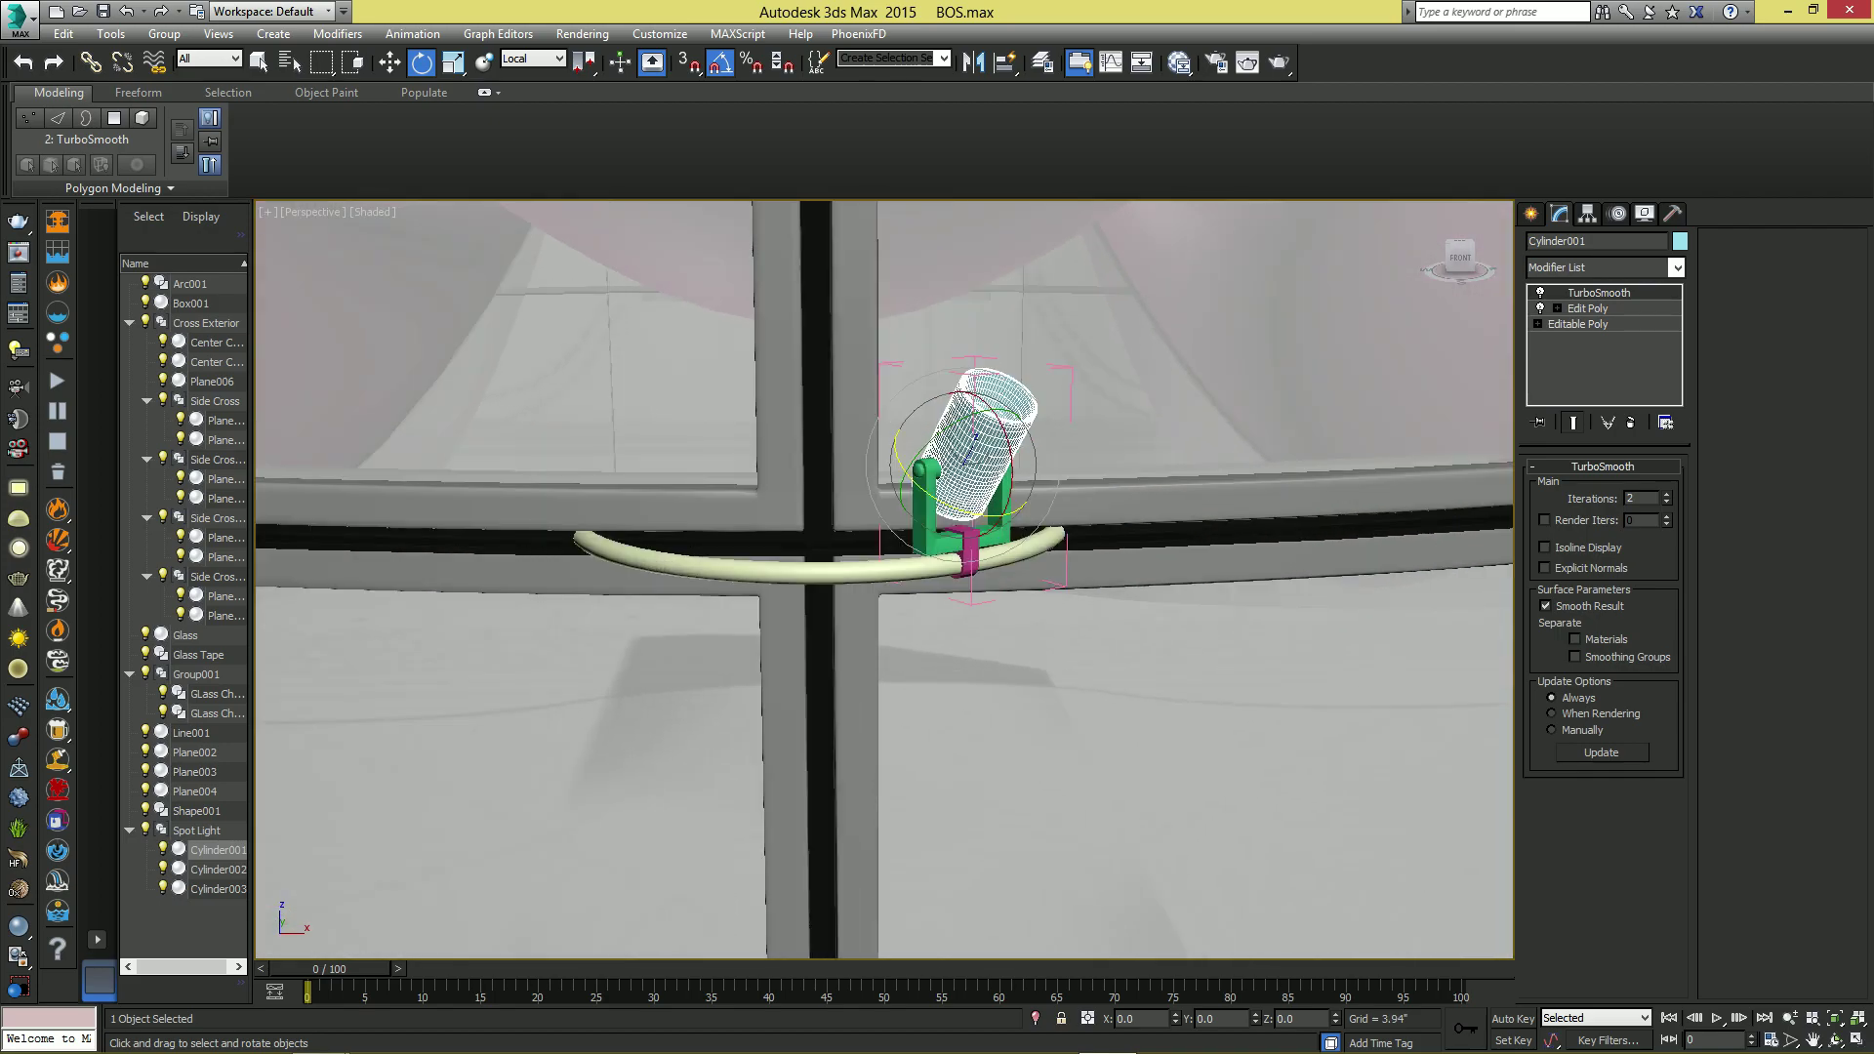
{"action": "key", "text": "w"}
{"action": "middle_click_drag", "start_coordinate": [816, 734], "coordinate": [816, 847]}
{"action": "scroll", "coordinate": [816, 848], "scroll_direction": "up", "scroll_amount": 3}
{"action": "key", "text": "e"}
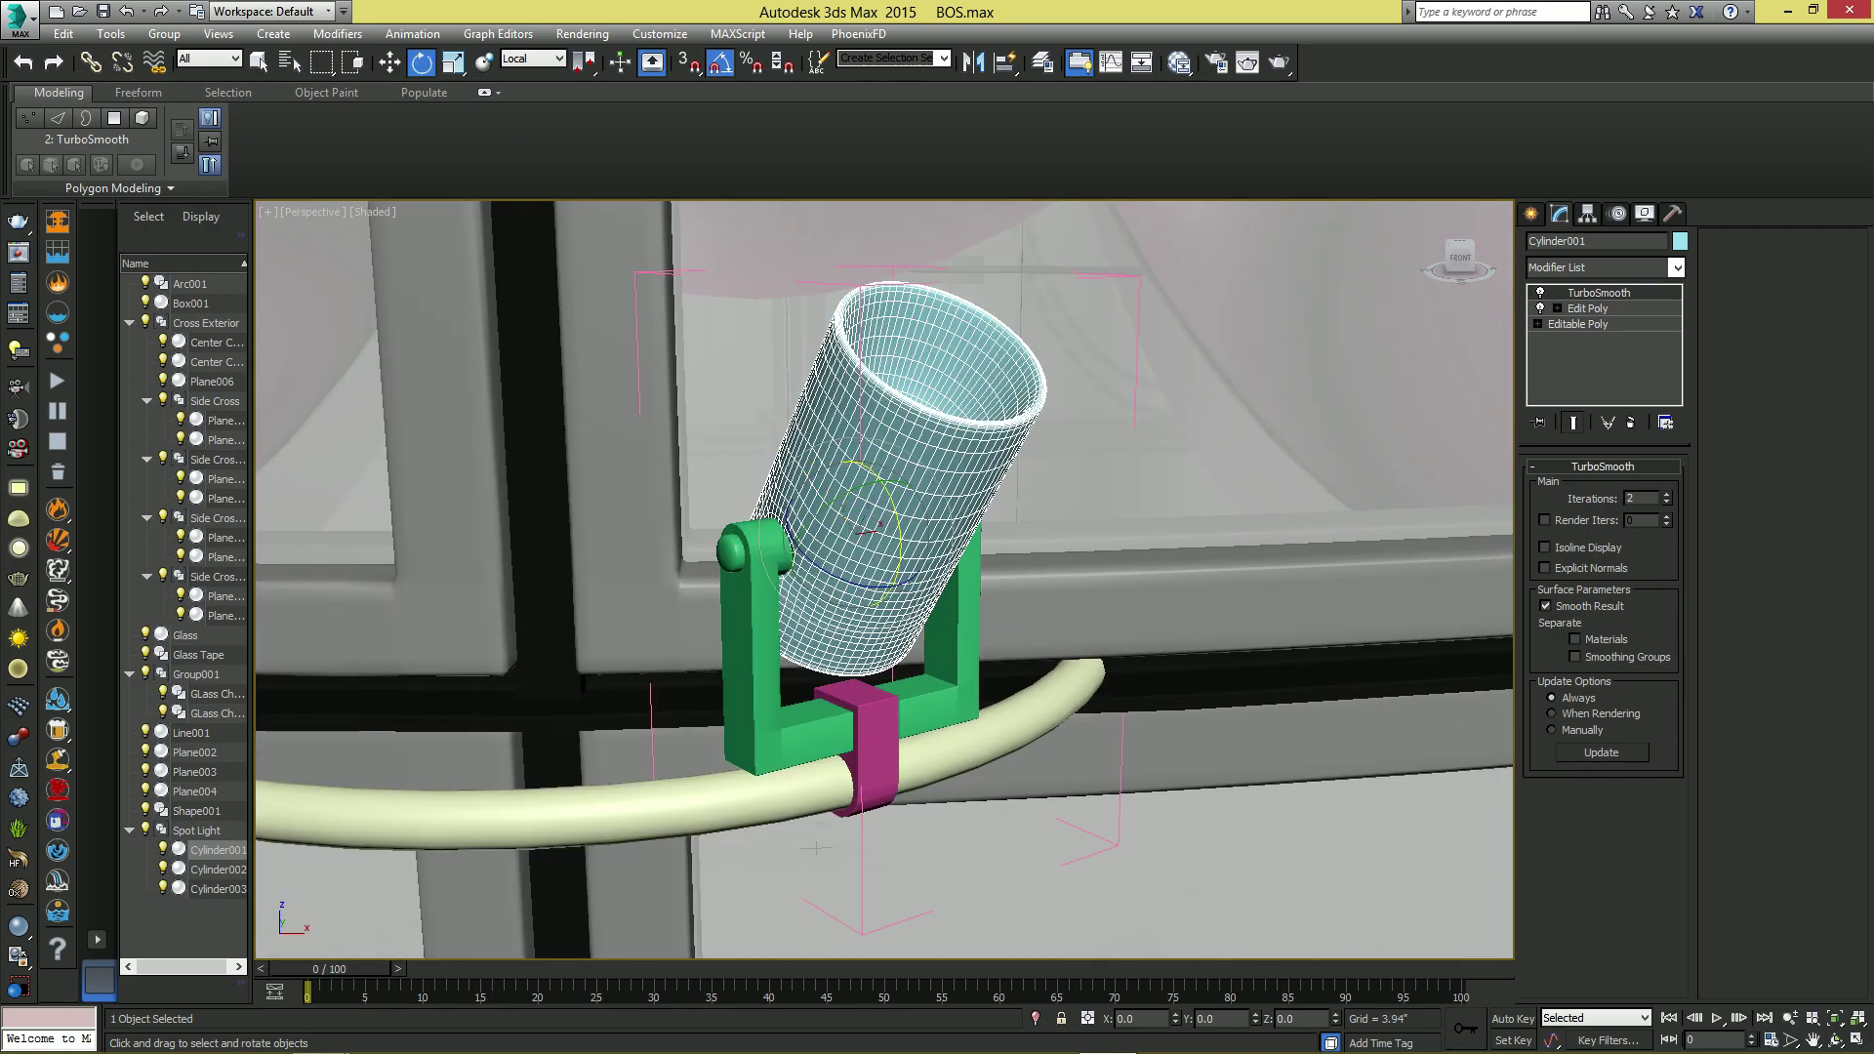
{"action": "left_click_drag", "start_coordinate": [898, 532], "coordinate": [902, 597]}
{"action": "scroll", "coordinate": [957, 581], "scroll_direction": "down", "scroll_amount": 10}
{"action": "middle_click_drag", "start_coordinate": [956, 581], "coordinate": [1016, 645], "text": "alt"}
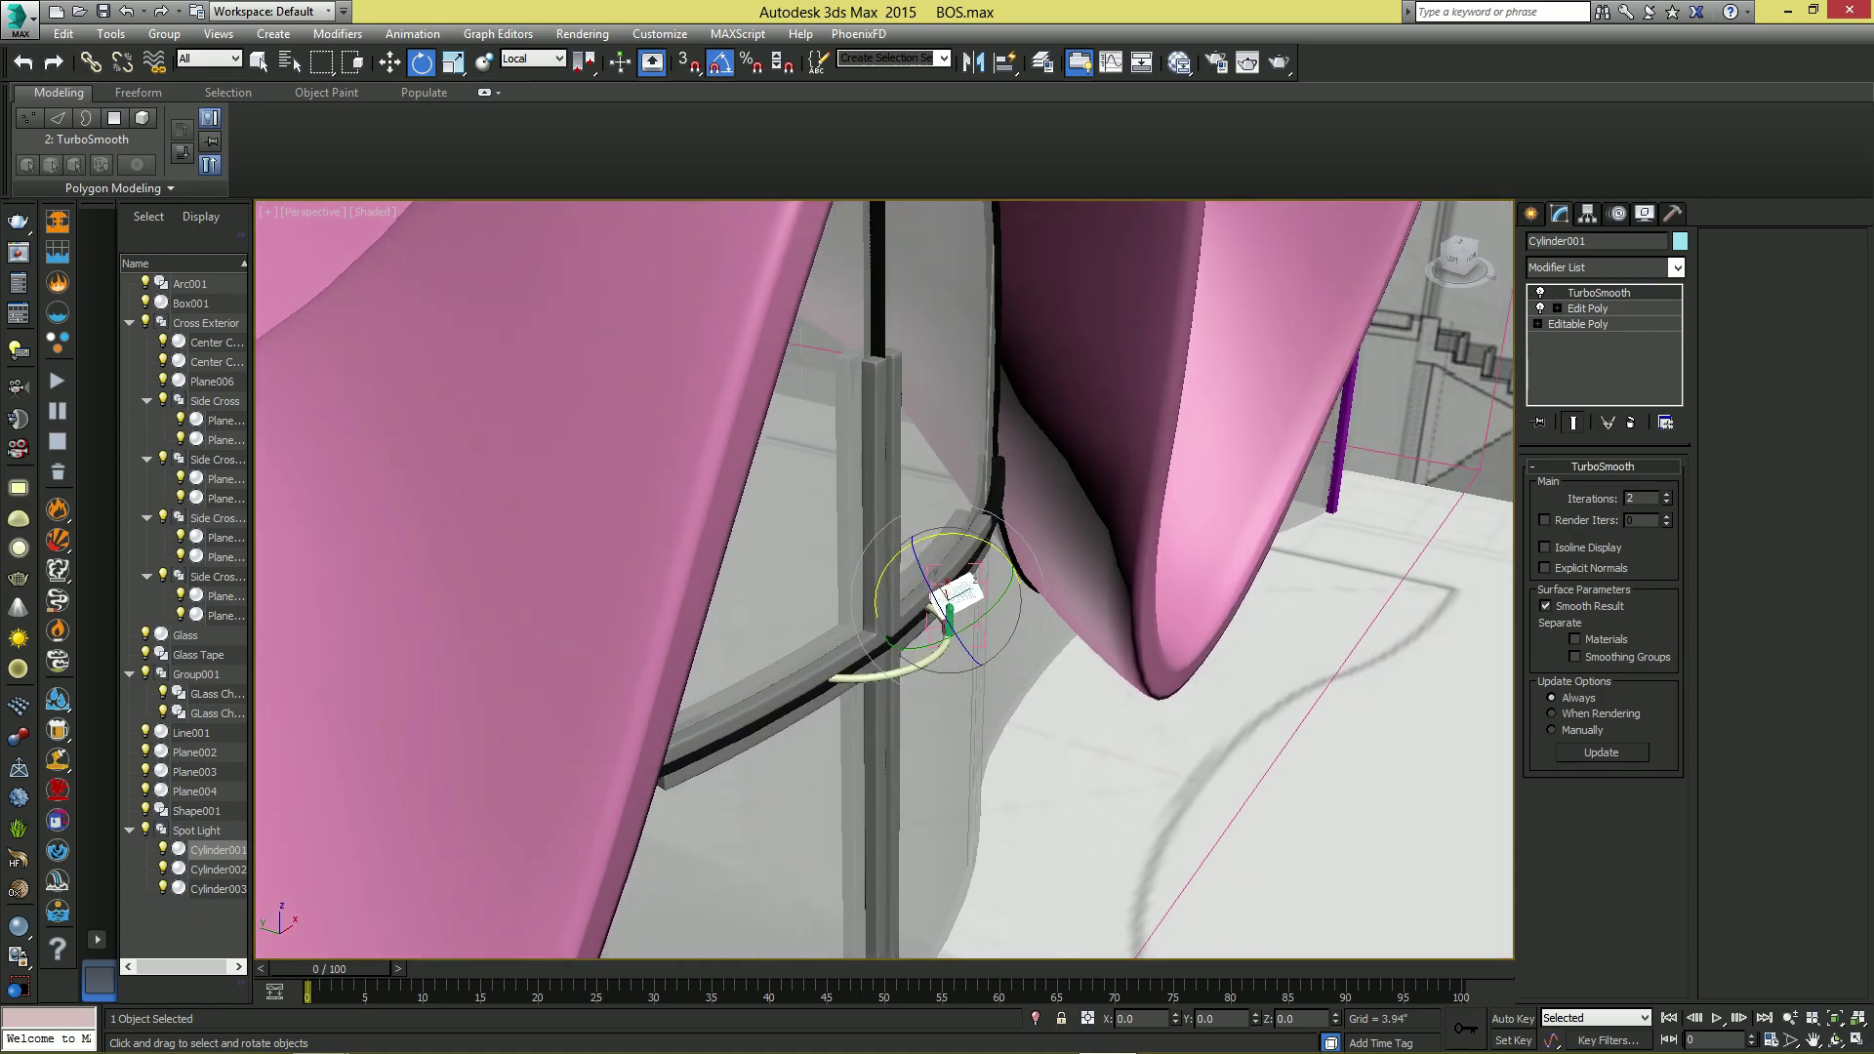
{"action": "scroll", "coordinate": [1015, 644], "scroll_direction": "up", "scroll_amount": 5}
{"action": "scroll", "coordinate": [1020, 640], "scroll_direction": "down", "scroll_amount": 3}
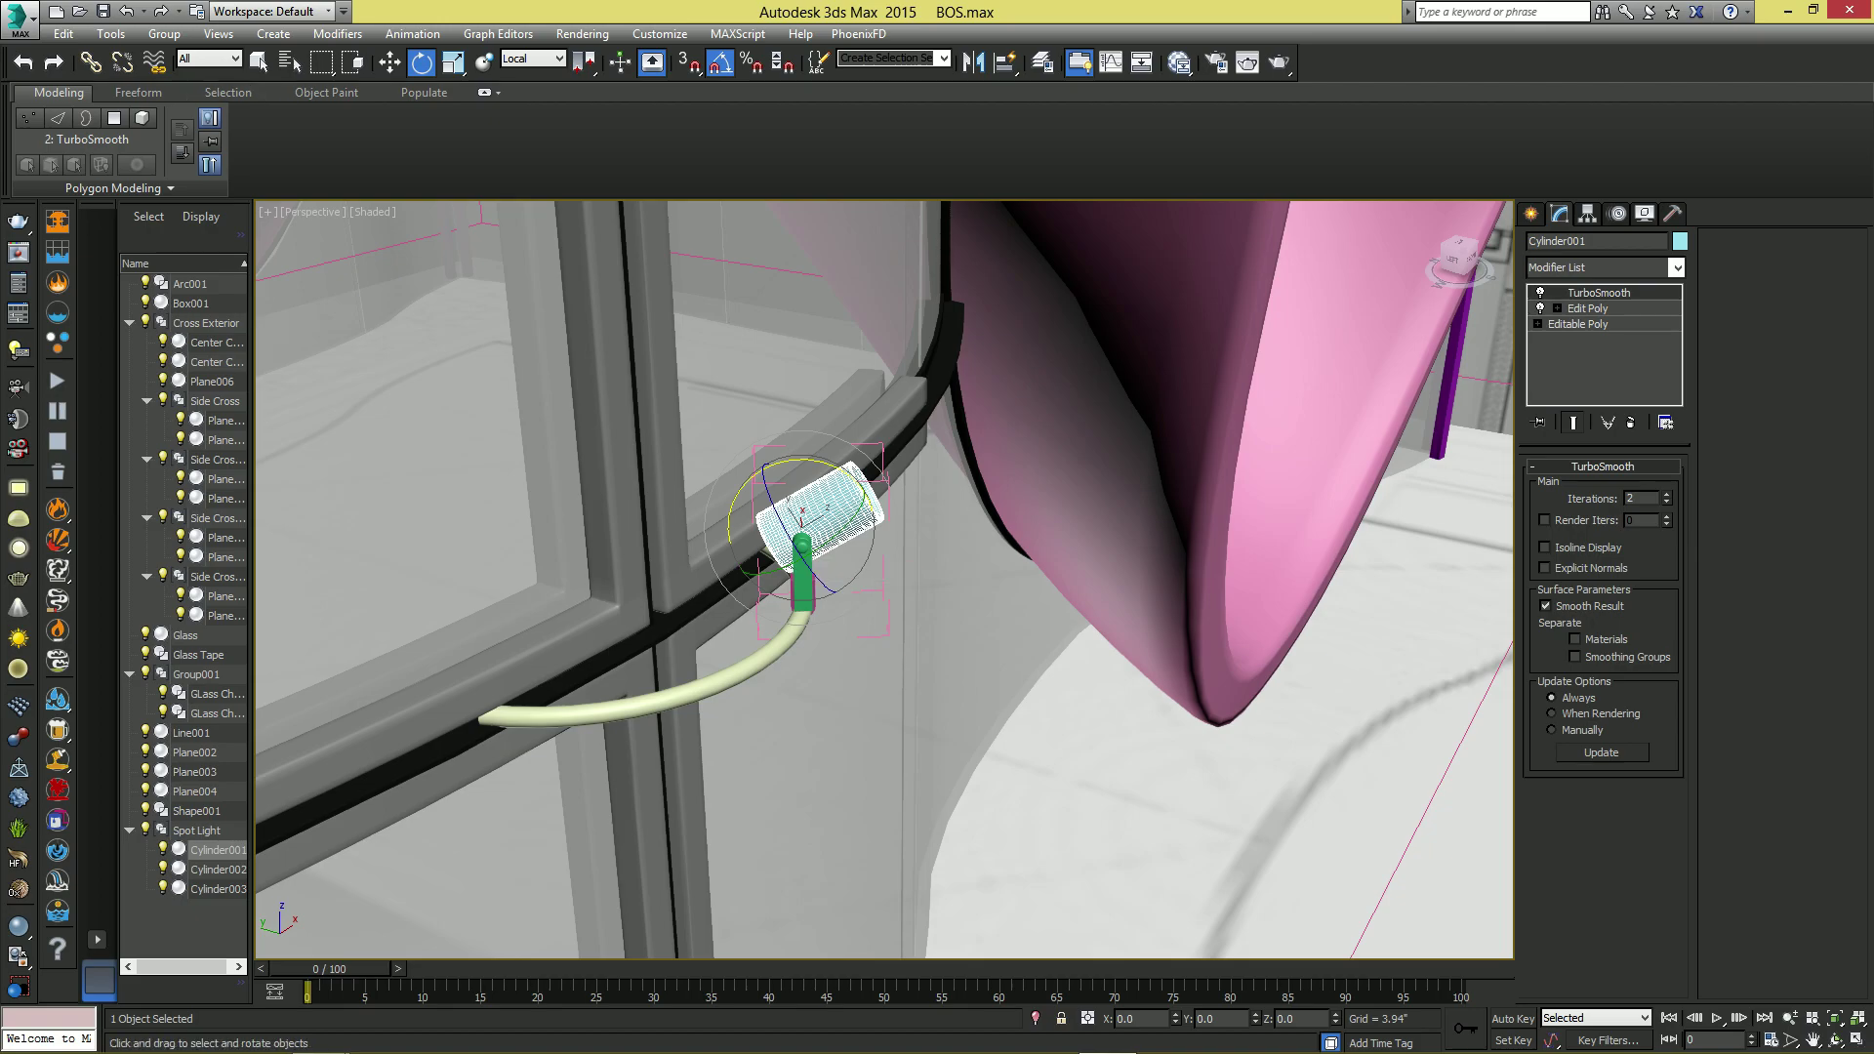
- Close the Spot Light group and move it along the arc tube closer to the tube's nearer end in the Top view
{"action": "left_click", "coordinate": [164, 34]}
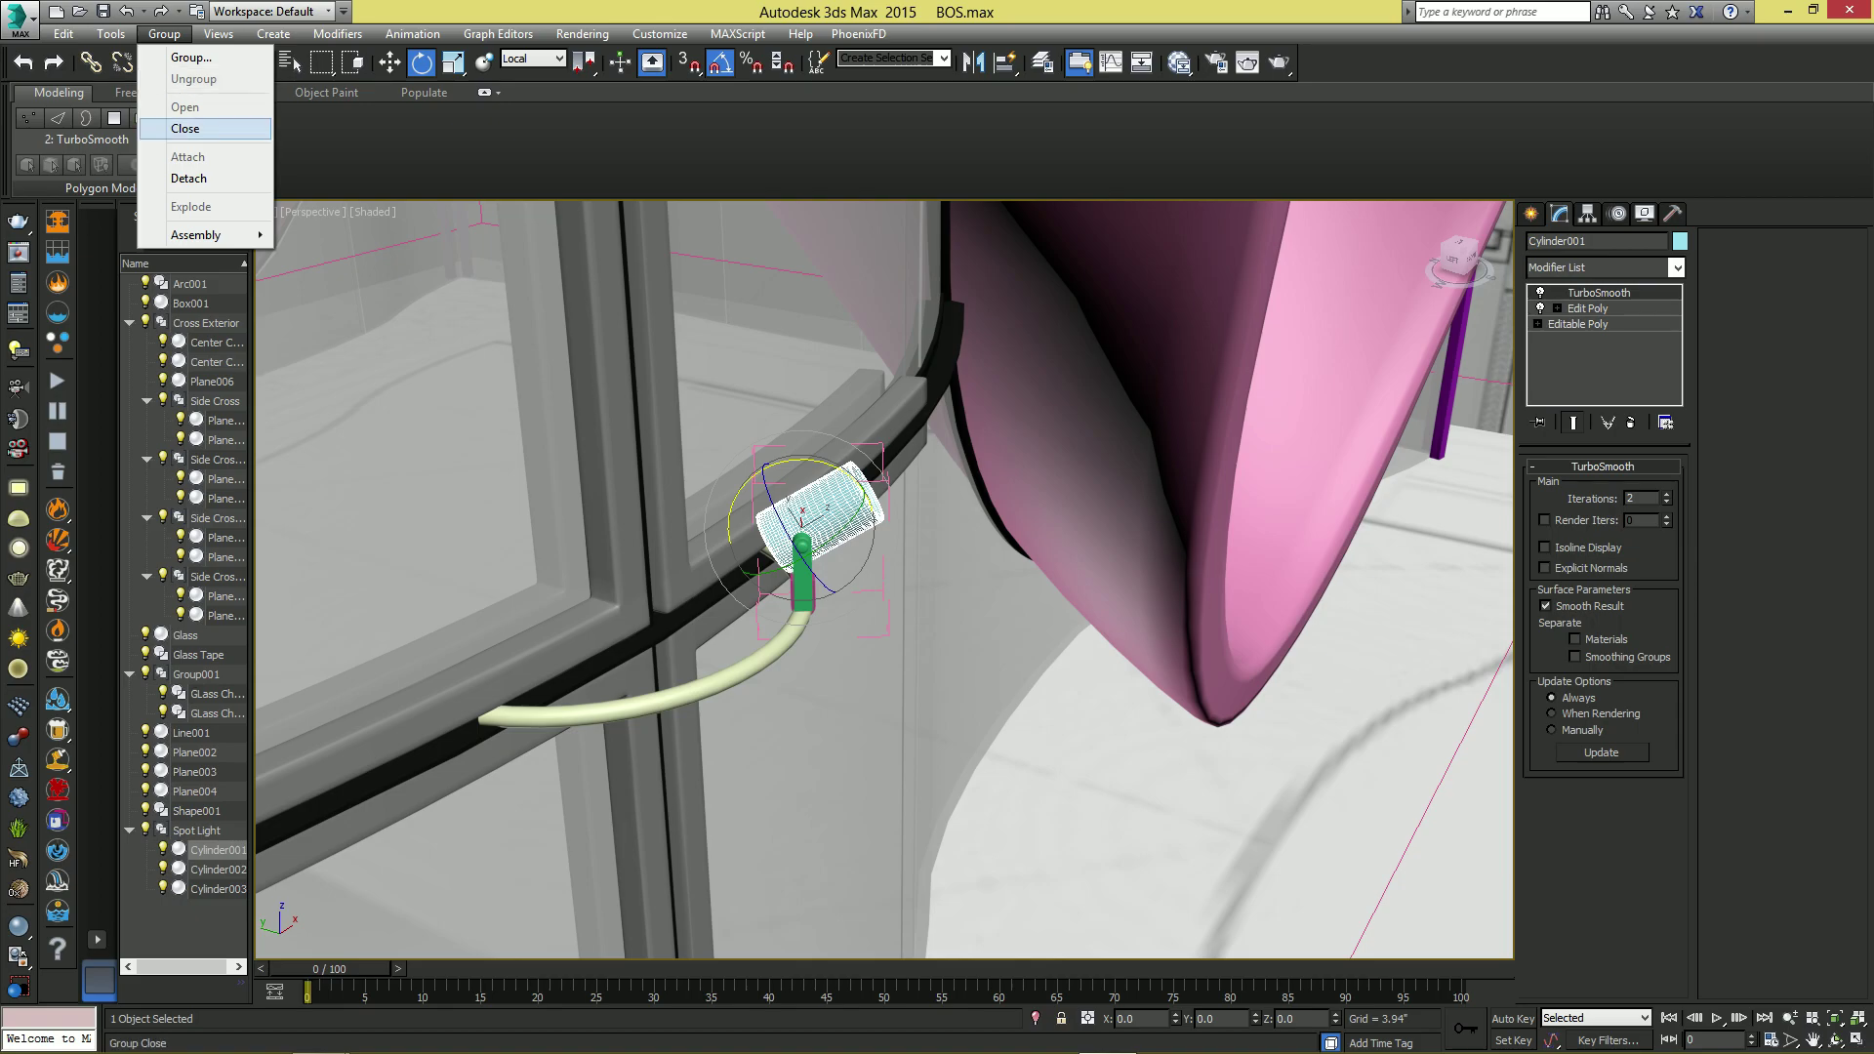
{"action": "left_click", "coordinate": [176, 129]}
{"action": "key", "text": "alt+w"}
{"action": "right_click", "coordinate": [839, 522]}
{"action": "scroll", "coordinate": [840, 522], "scroll_direction": "down", "scroll_amount": 2}
{"action": "key", "text": "alt+w"}
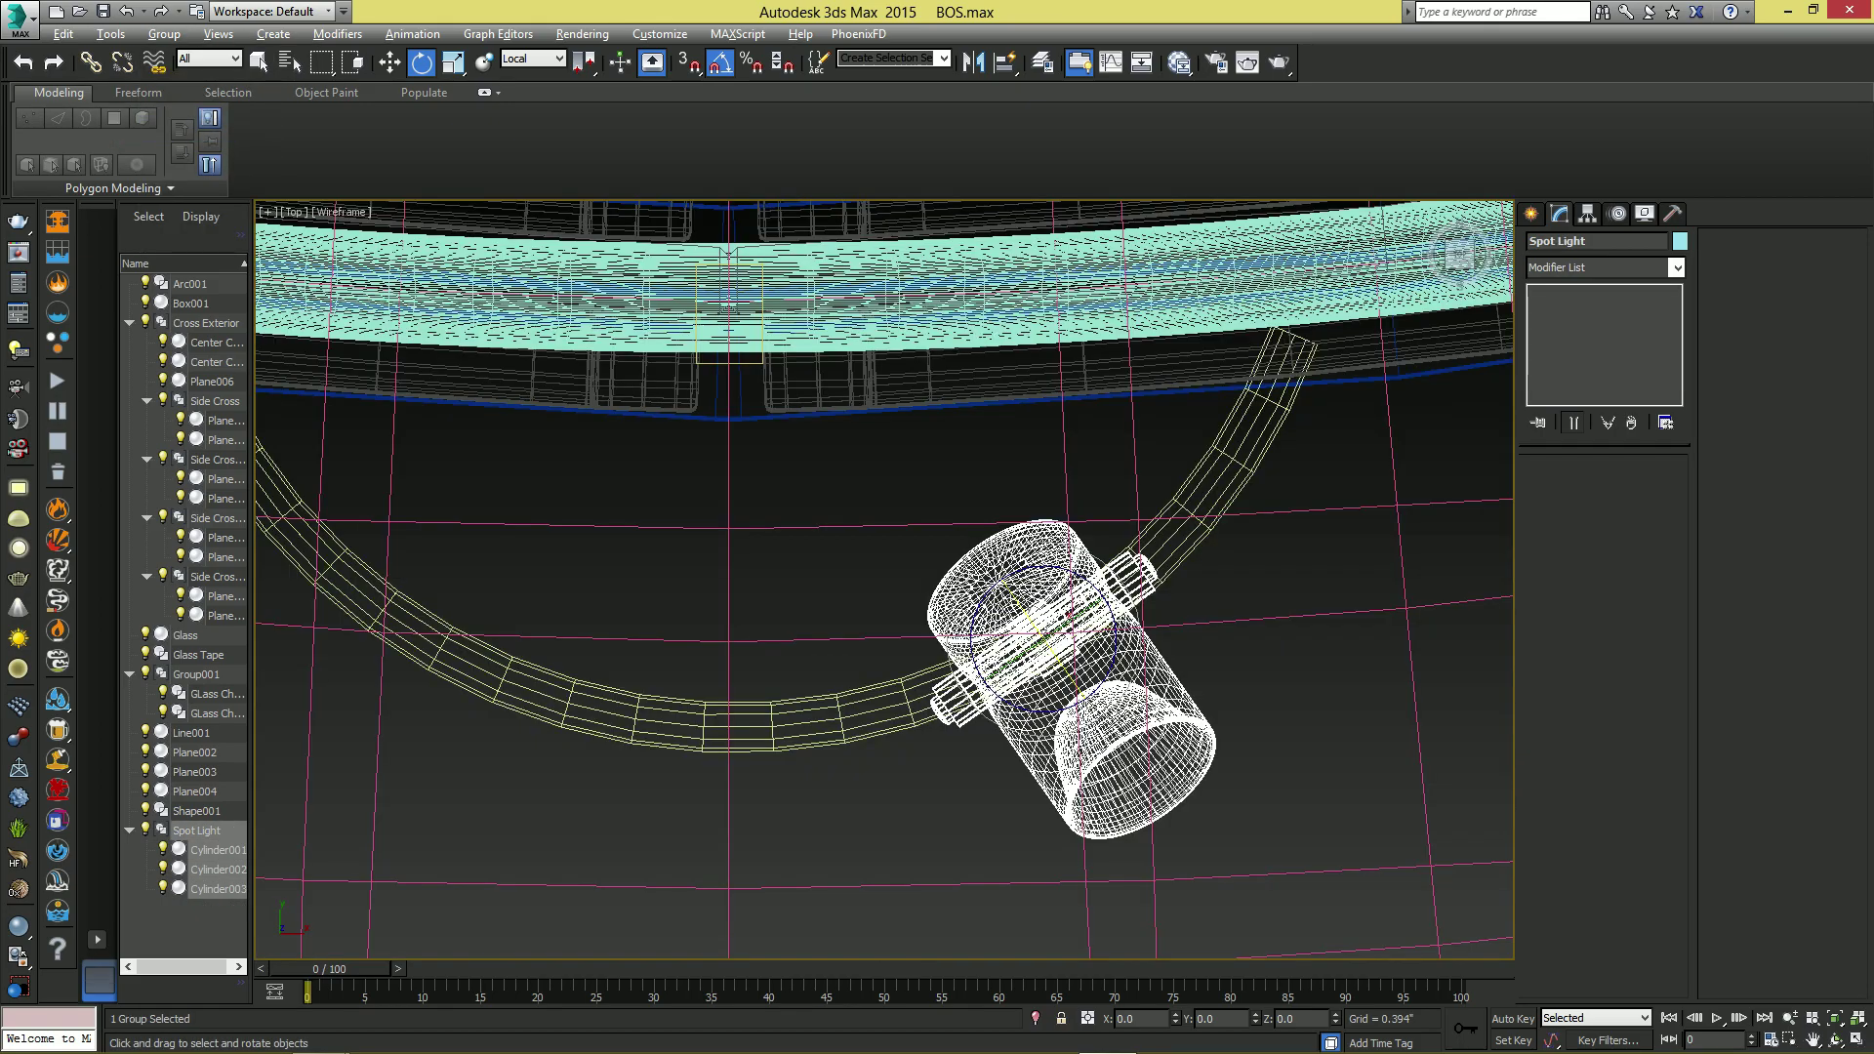
{"action": "key", "text": "w"}
{"action": "left_click_drag", "start_coordinate": [1085, 611], "coordinate": [1215, 521]}
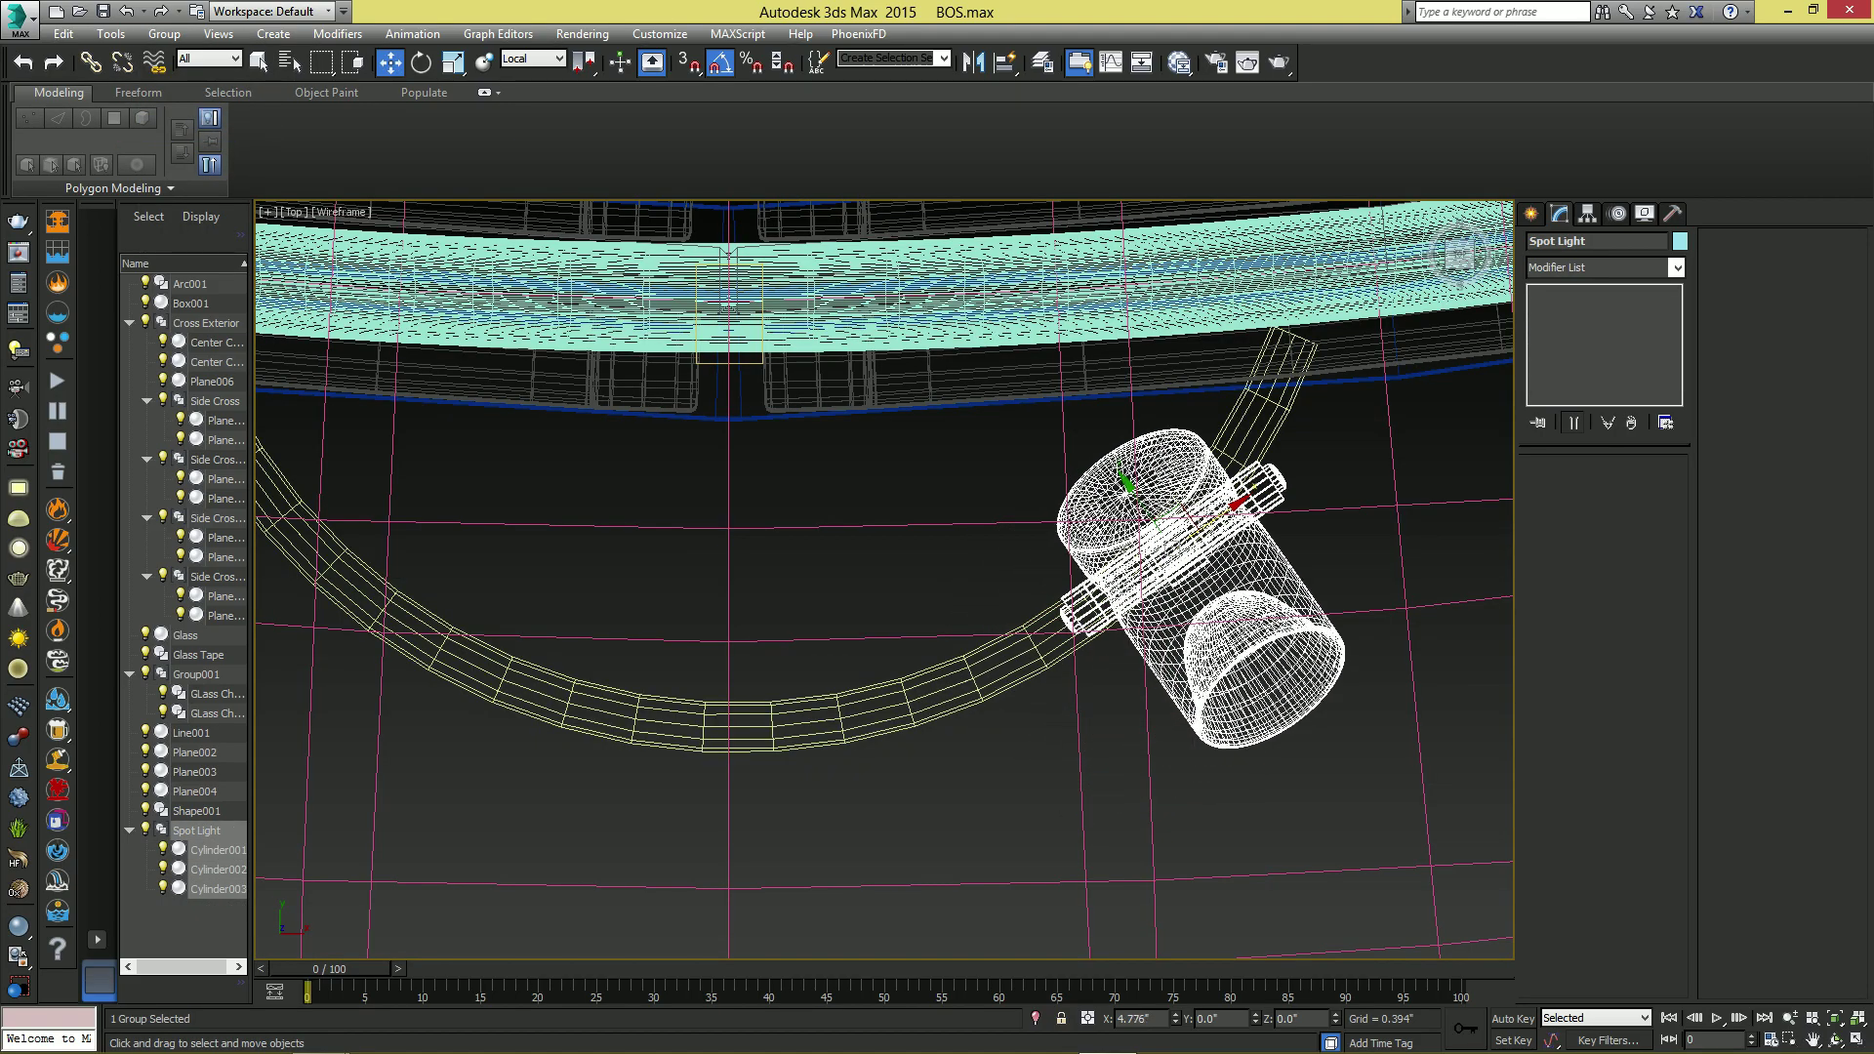
- Rotate the spot light 15 degrees about its Z axis and shift it so its clamp follows the arc tube
{"action": "key", "text": "z"}
{"action": "left_click_drag", "start_coordinate": [830, 559], "coordinate": [879, 523]}
{"action": "key", "text": "e"}
{"action": "left_click_drag", "start_coordinate": [887, 603], "coordinate": [900, 591]}
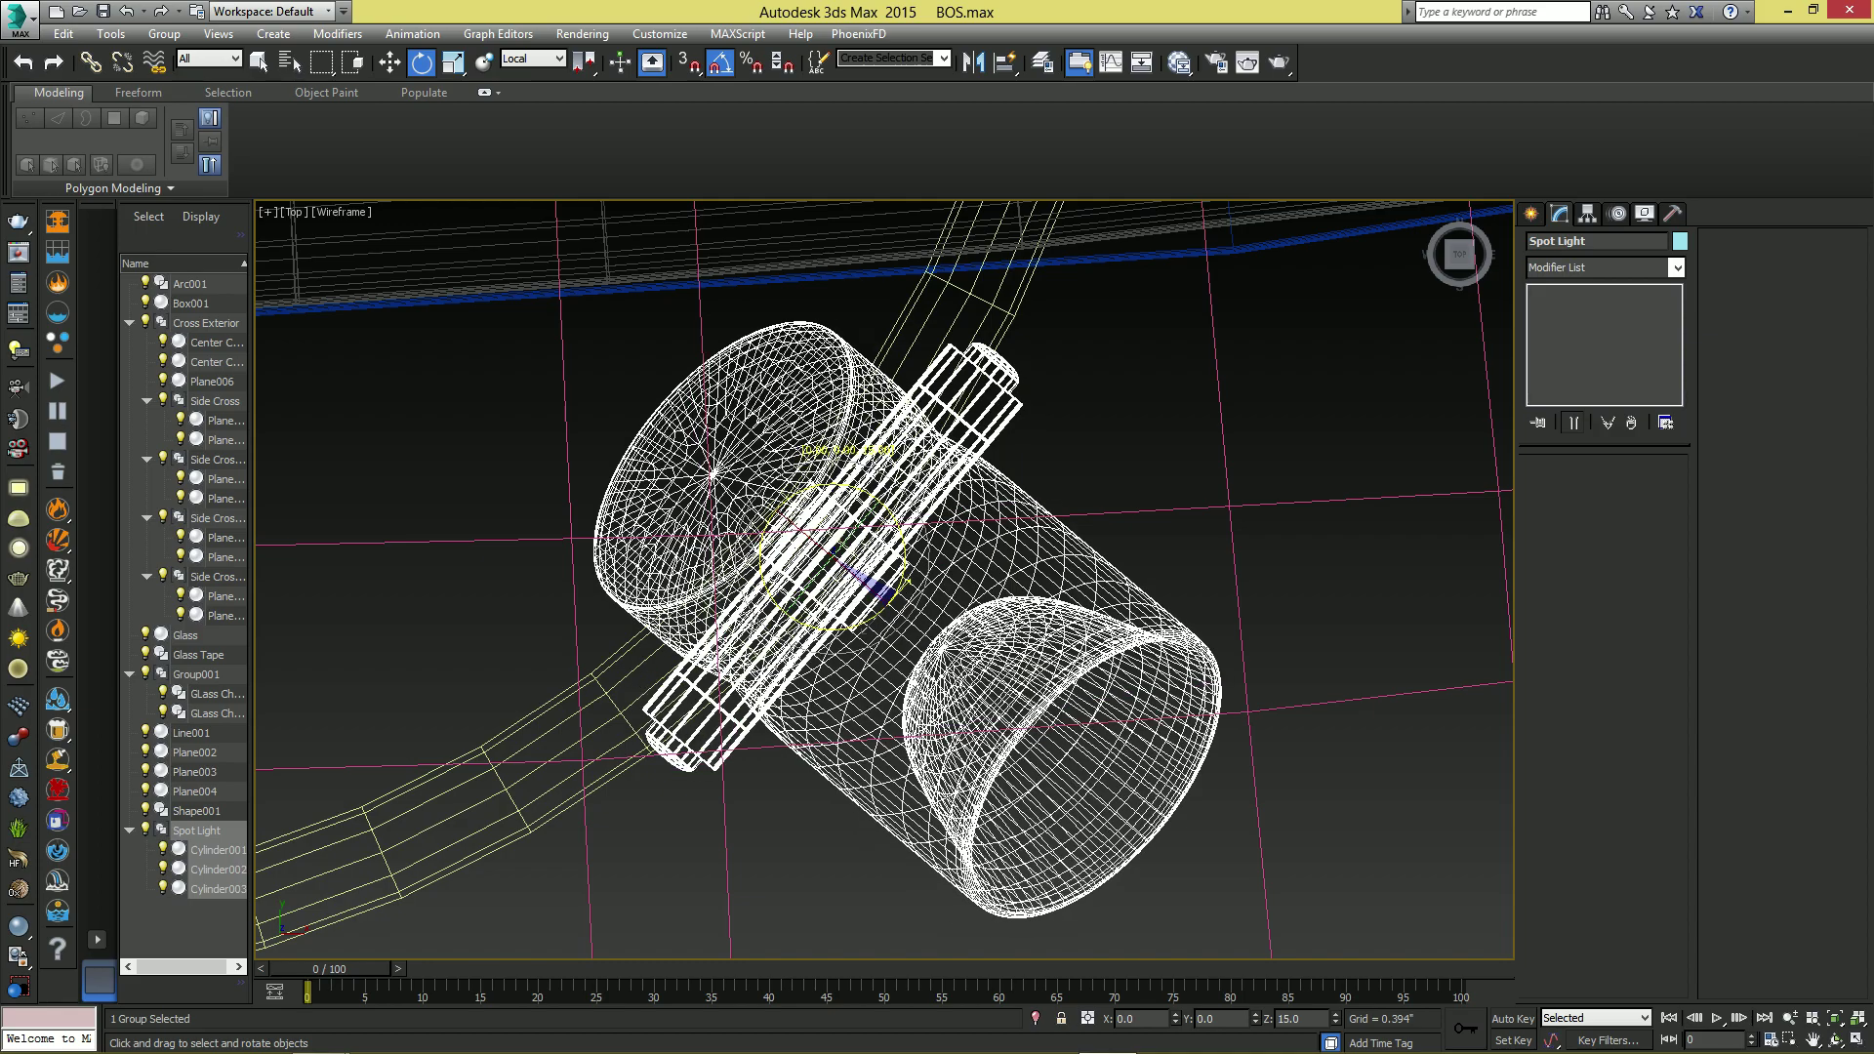
{"action": "key", "text": "w"}
{"action": "left_click_drag", "start_coordinate": [798, 529], "coordinate": [773, 508]}
{"action": "key", "text": "alt+w"}
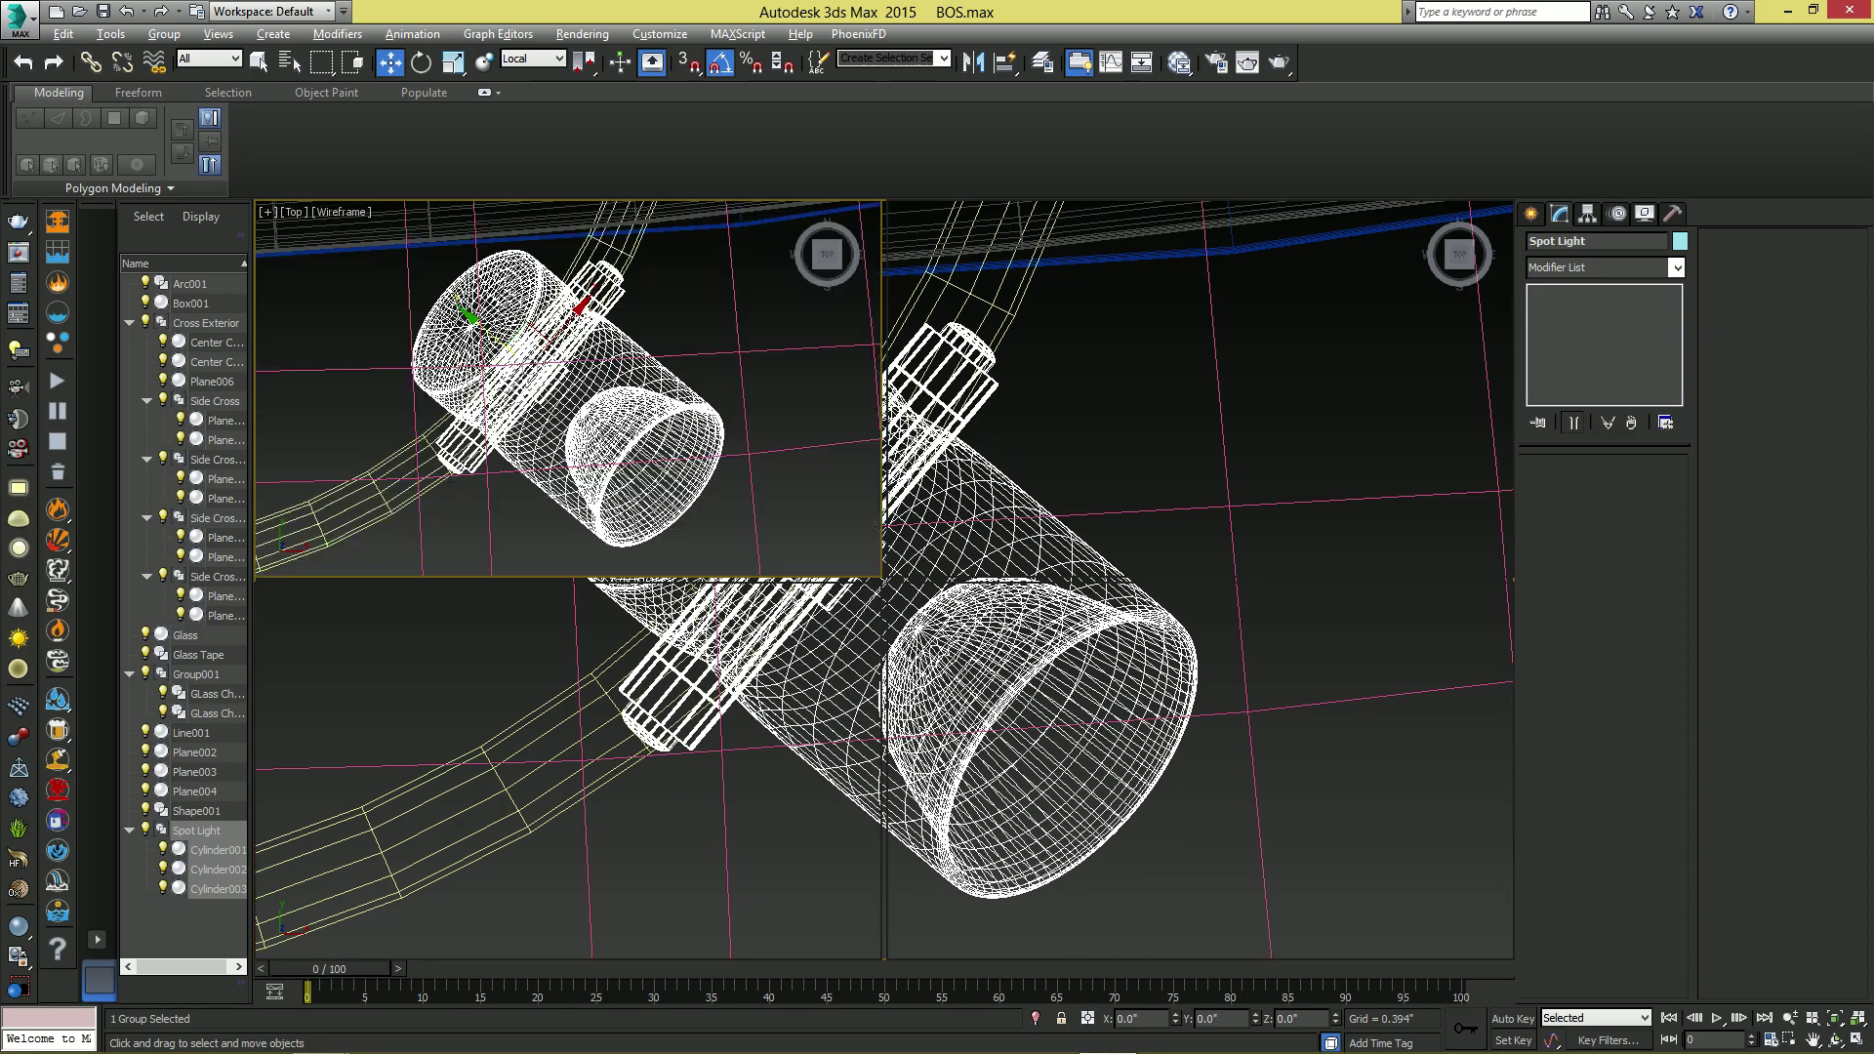
{"action": "scroll", "coordinate": [1123, 727], "scroll_direction": "down", "scroll_amount": 2}
{"action": "key", "text": "alt+w"}
{"action": "middle_click_drag", "start_coordinate": [1093, 698], "coordinate": [1002, 683], "text": "alt"}
{"action": "scroll", "coordinate": [1003, 683], "scroll_direction": "down", "scroll_amount": 3}
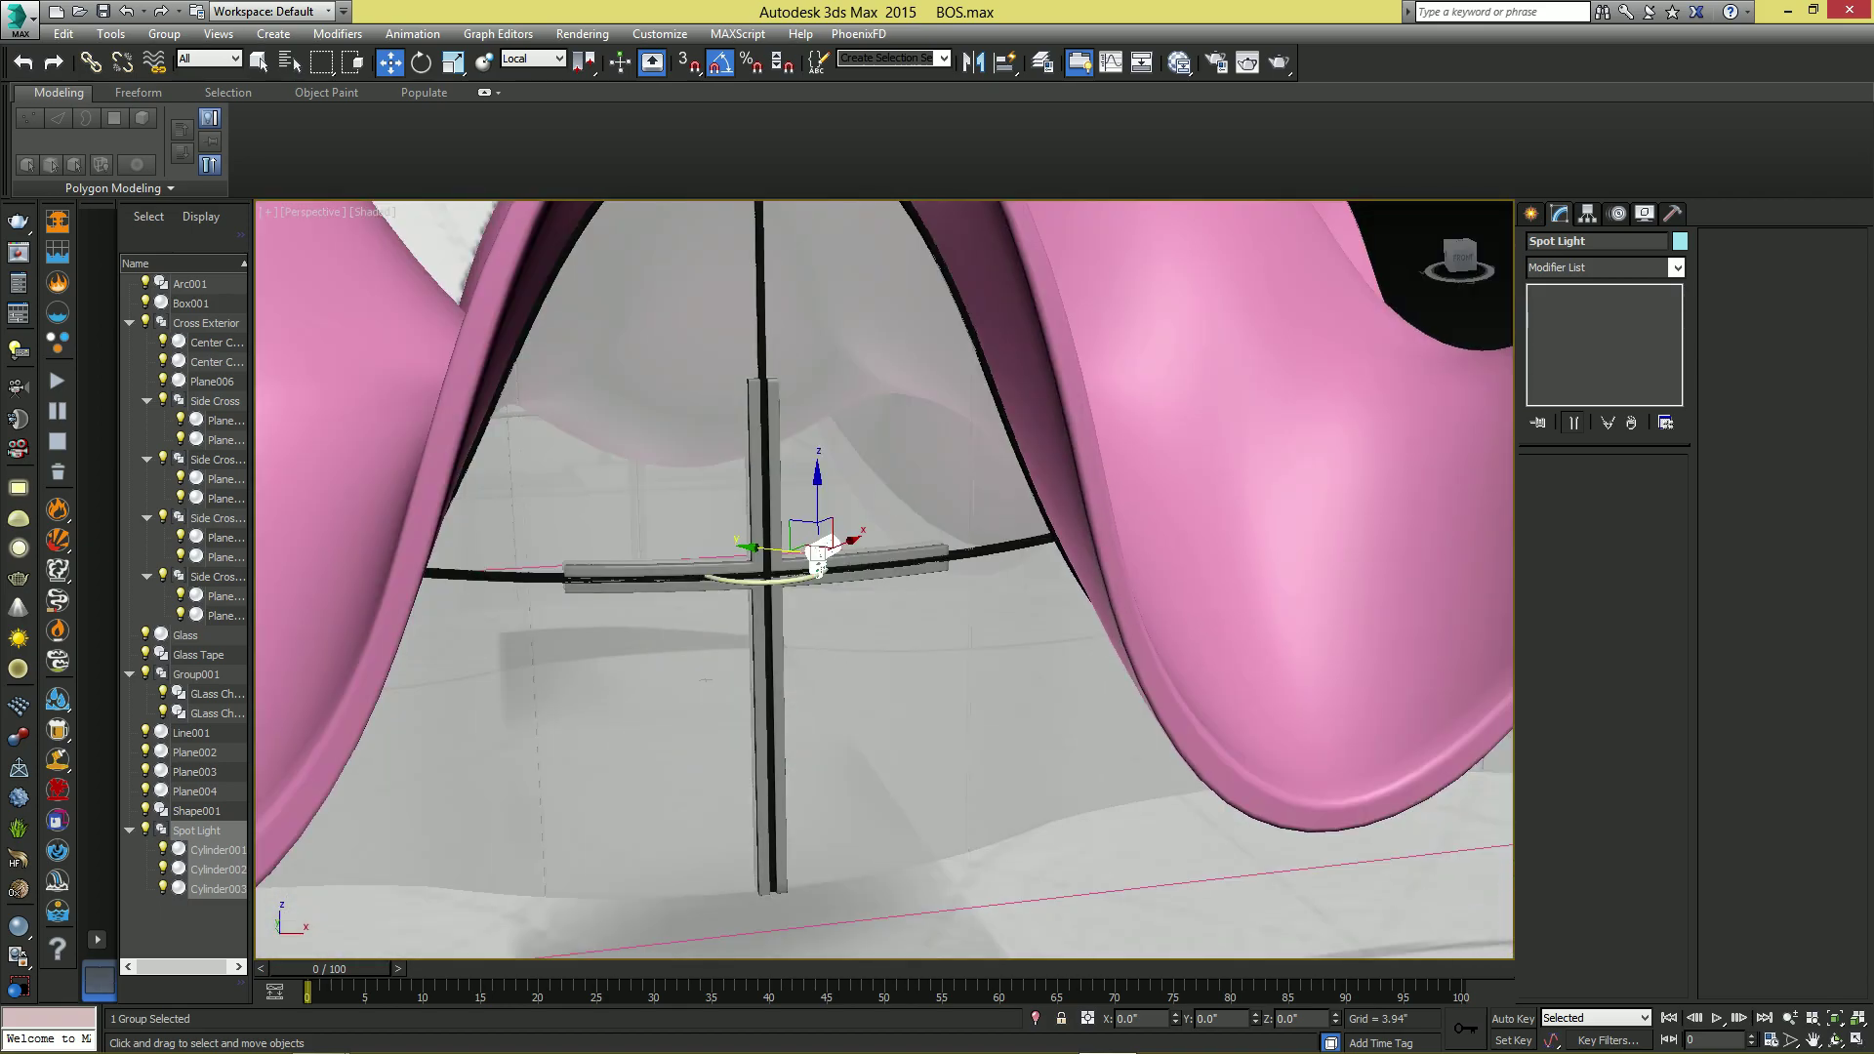
- Save the scene and inspect the spot light on the exterior cross frame up close and from afar
{"action": "scroll", "coordinate": [929, 622], "scroll_direction": "up", "scroll_amount": 3}
{"action": "scroll", "coordinate": [816, 551], "scroll_direction": "up", "scroll_amount": 5}
{"action": "left_click", "coordinate": [816, 547]}
{"action": "scroll", "coordinate": [711, 503], "scroll_direction": "up", "scroll_amount": 3}
{"action": "scroll", "coordinate": [710, 504], "scroll_direction": "down", "scroll_amount": 3}
{"action": "key", "text": "ctrl+s"}
{"action": "scroll", "coordinate": [658, 429], "scroll_direction": "up", "scroll_amount": 6}
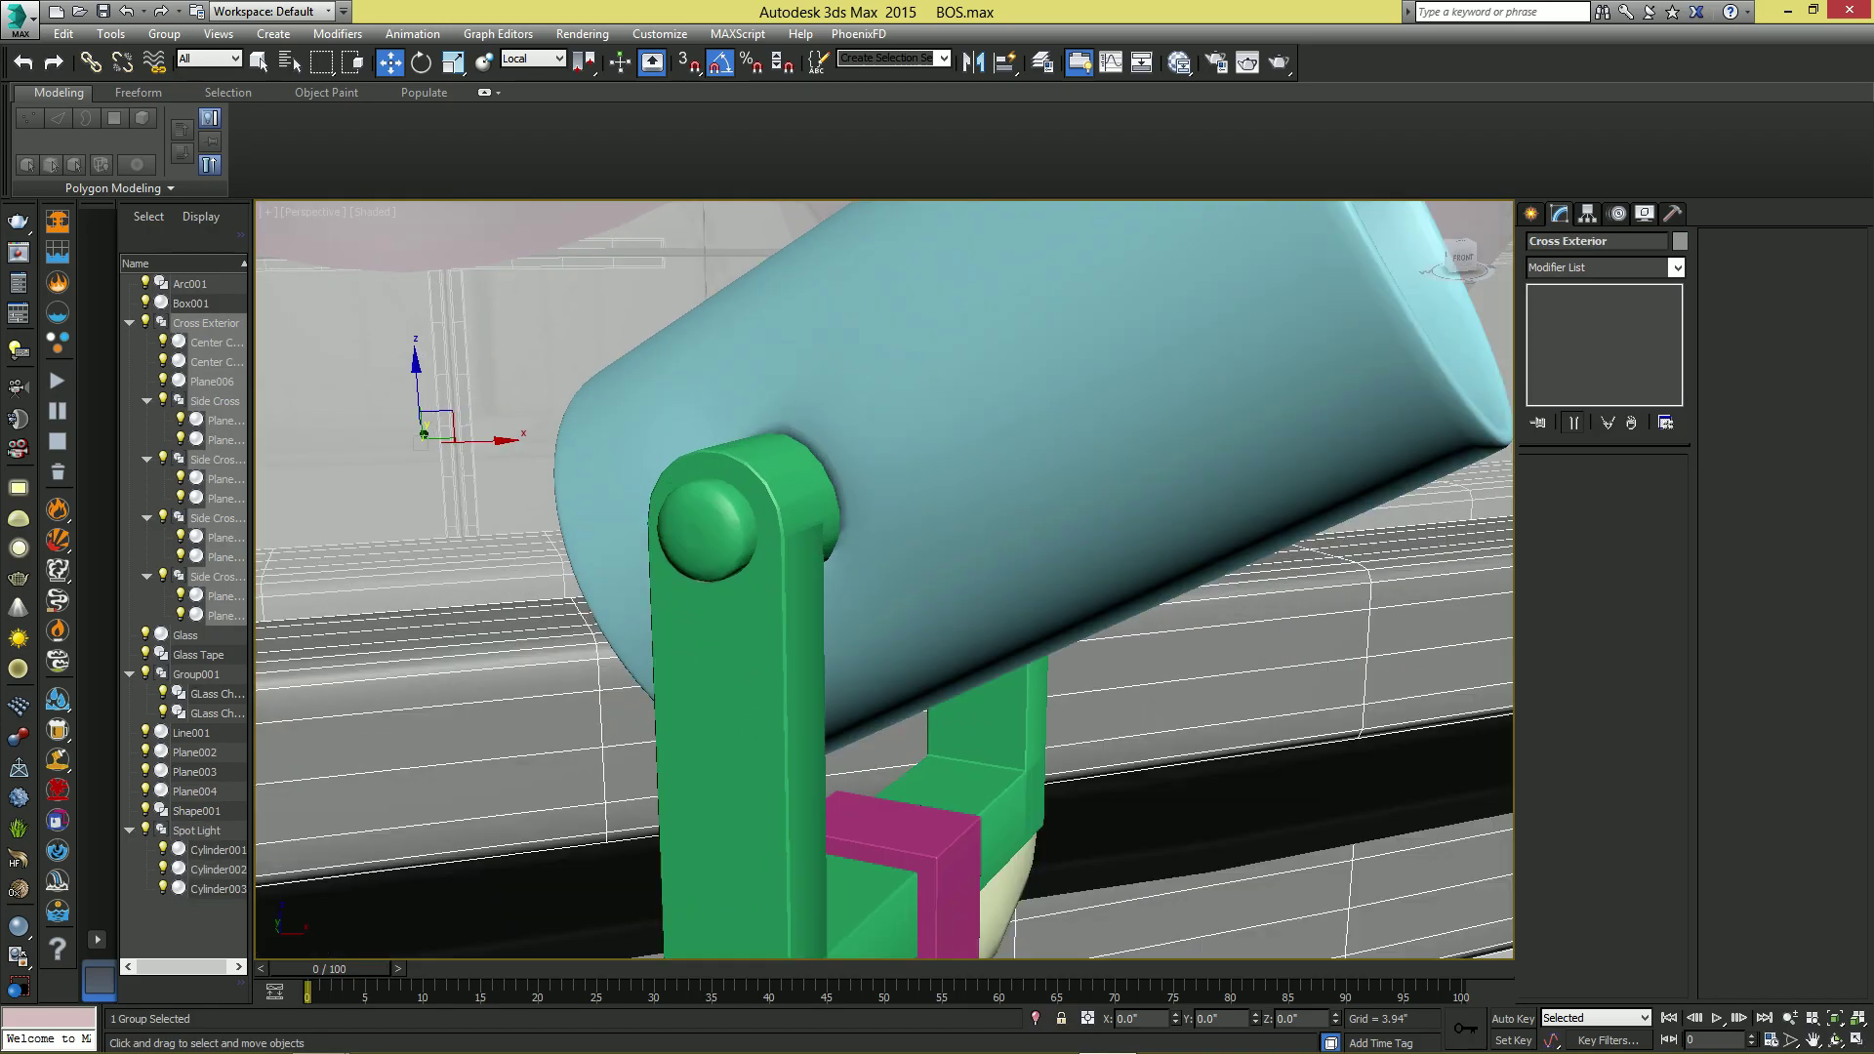
{"action": "scroll", "coordinate": [711, 516], "scroll_direction": "down", "scroll_amount": 4}
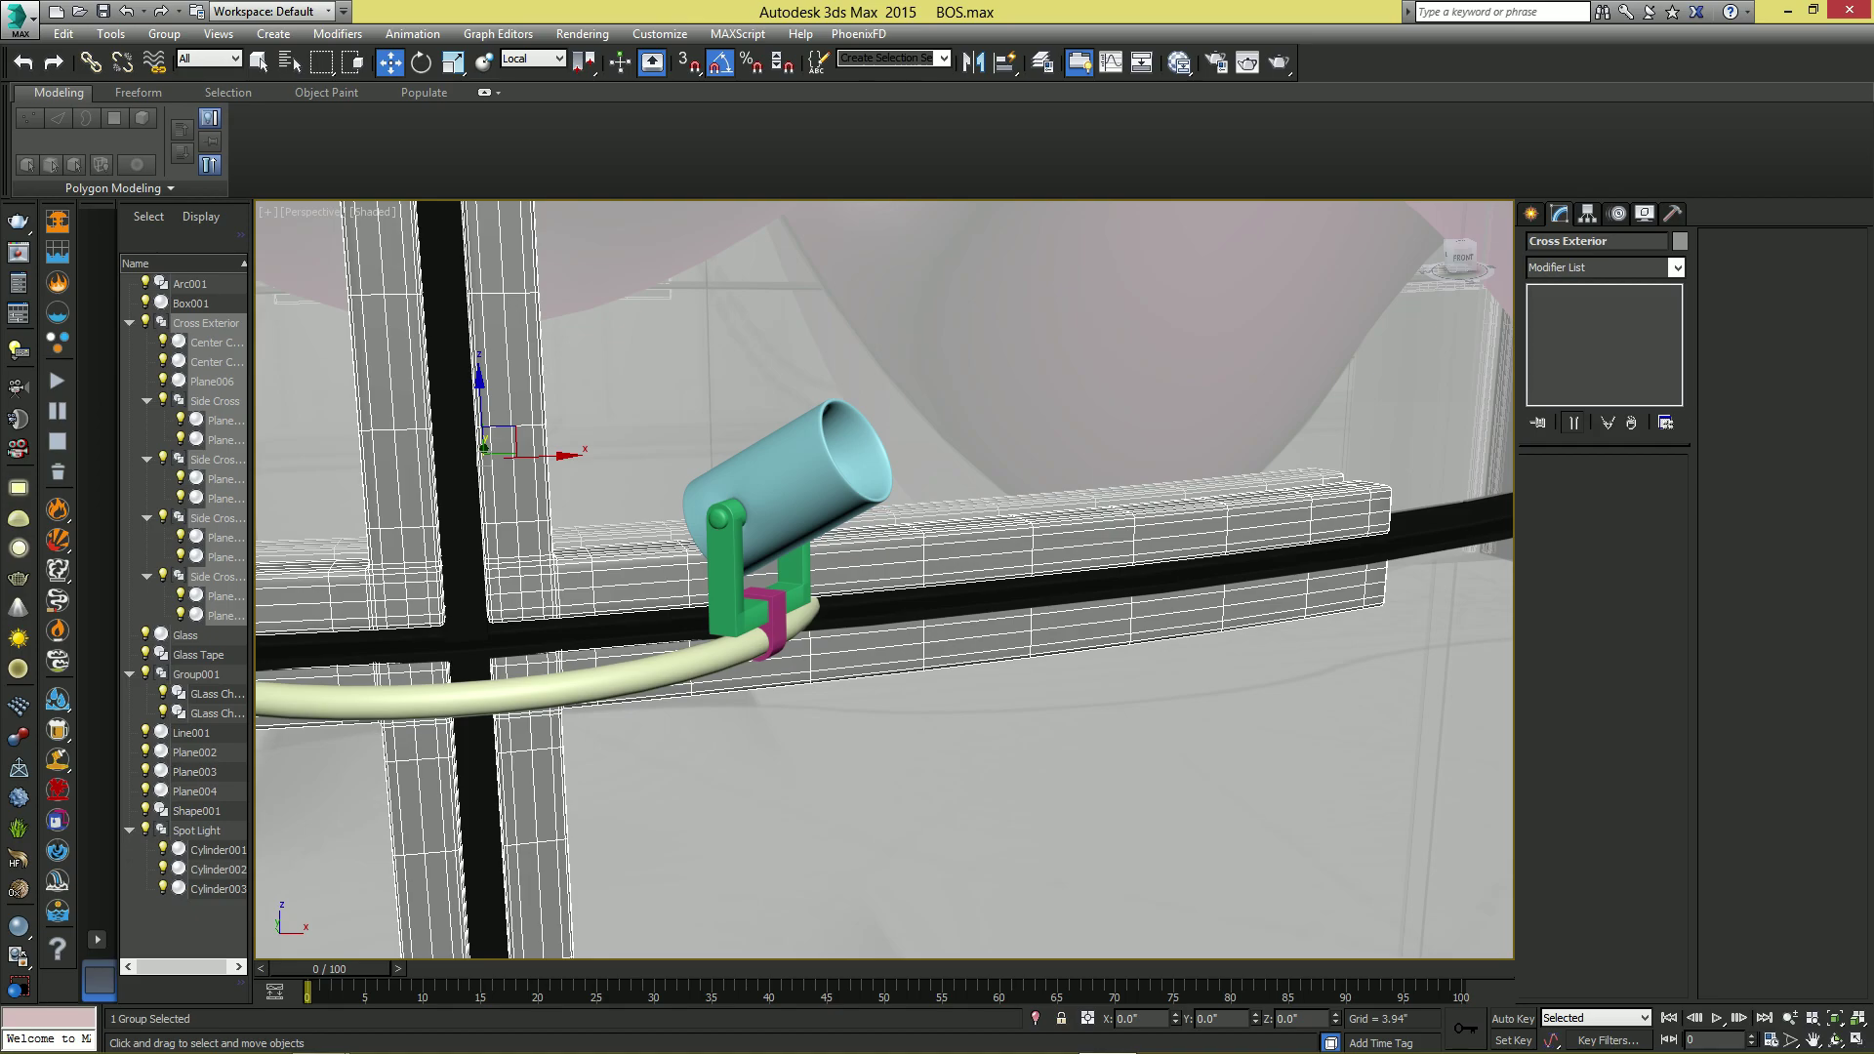
{"action": "scroll", "coordinate": [958, 769], "scroll_direction": "down", "scroll_amount": 7}
{"action": "middle_click_drag", "start_coordinate": [959, 769], "coordinate": [901, 595], "text": "alt"}
{"action": "scroll", "coordinate": [984, 703], "scroll_direction": "down", "scroll_amount": 4}
{"action": "scroll", "coordinate": [900, 608], "scroll_direction": "up", "scroll_amount": 3}
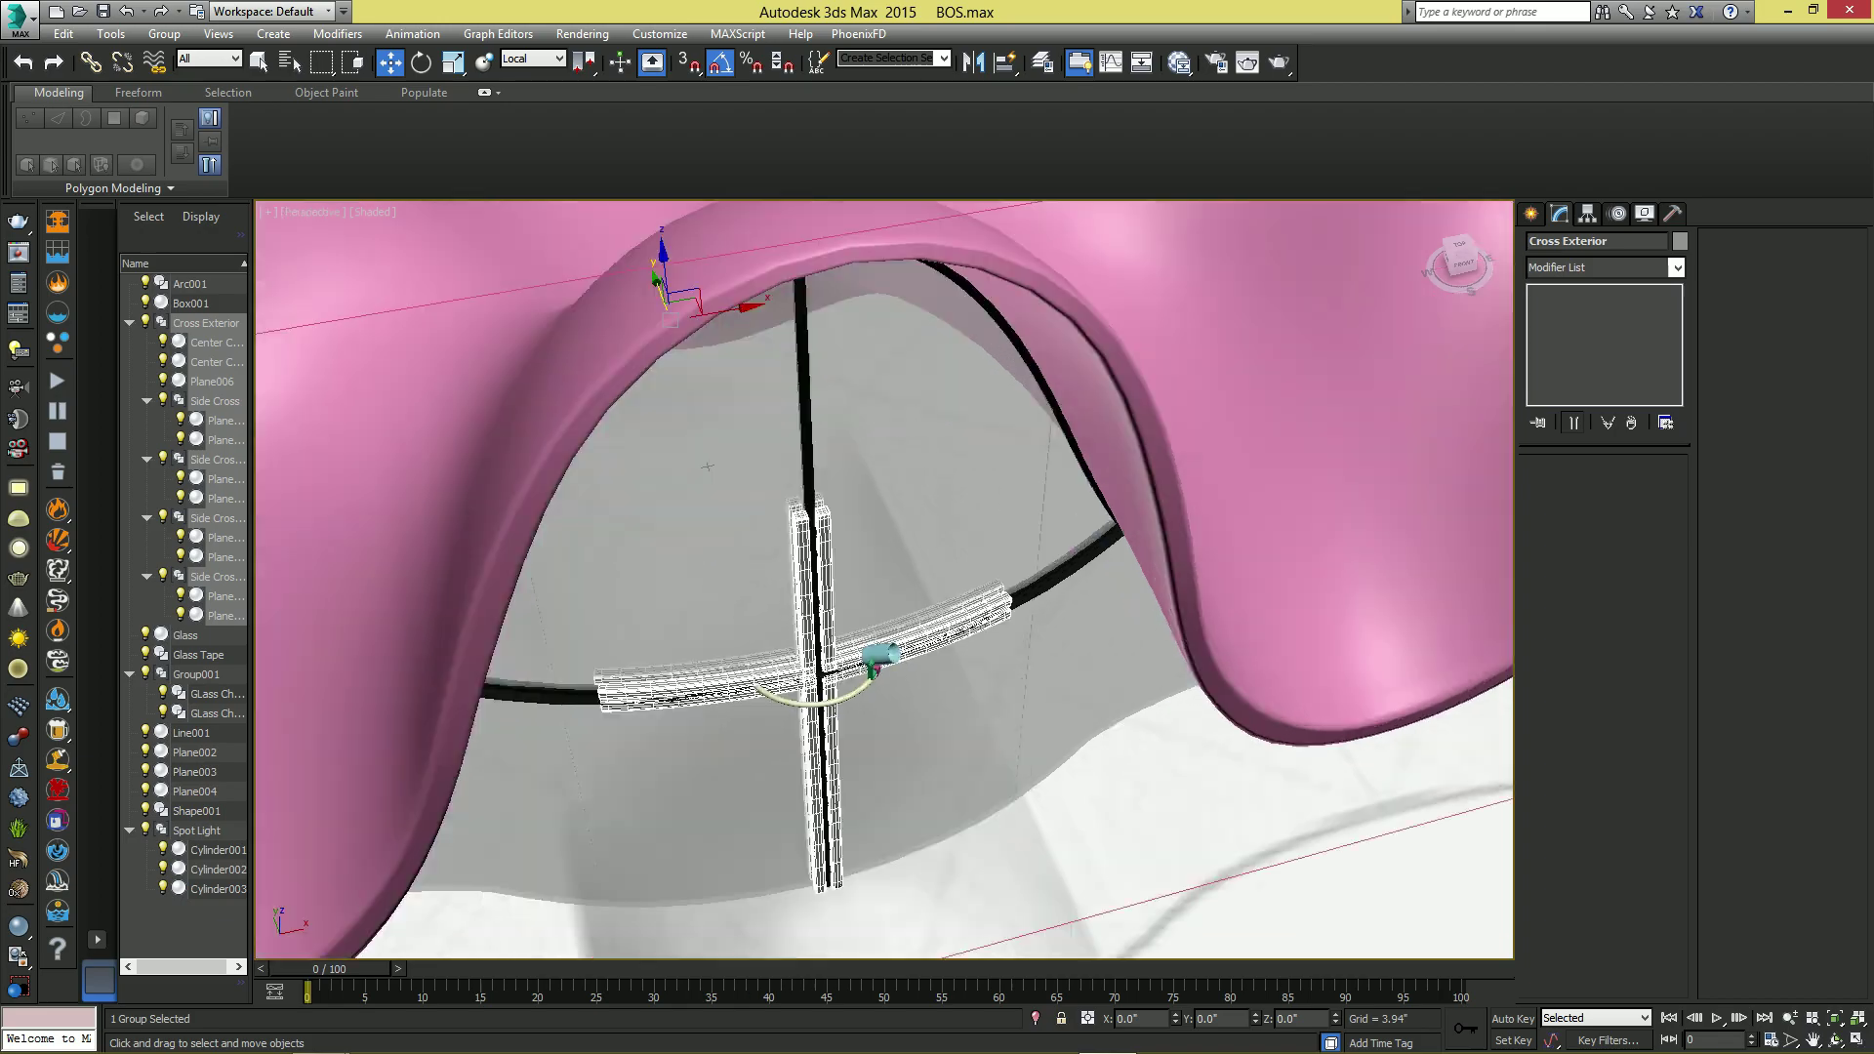
- Copy the Spot Light group along the X axis to the opposite side of the arc tube, using the View coordinate system
{"action": "left_click", "coordinate": [878, 655]}
{"action": "key", "text": "alt+w"}
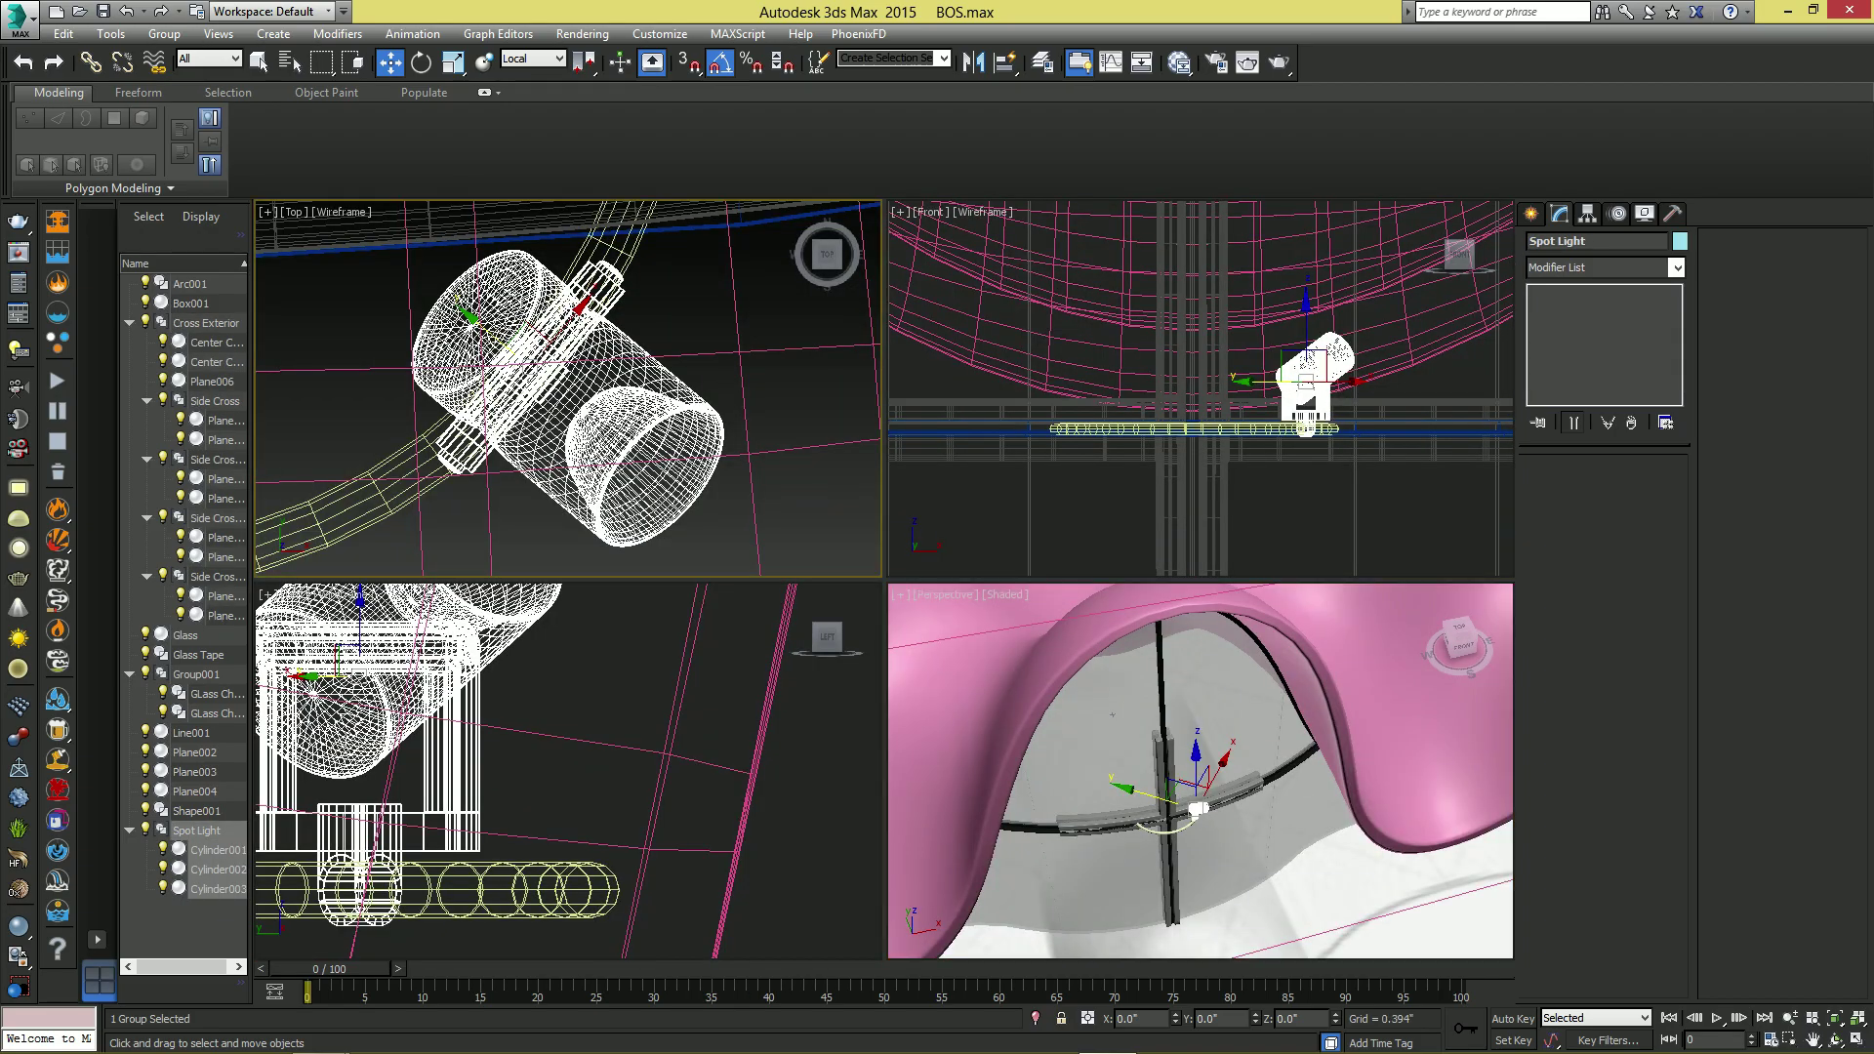
{"action": "scroll", "coordinate": [578, 431], "scroll_direction": "down", "scroll_amount": 7}
{"action": "key", "text": "alt+w"}
{"action": "middle_click_drag", "start_coordinate": [585, 437], "coordinate": [826, 399]}
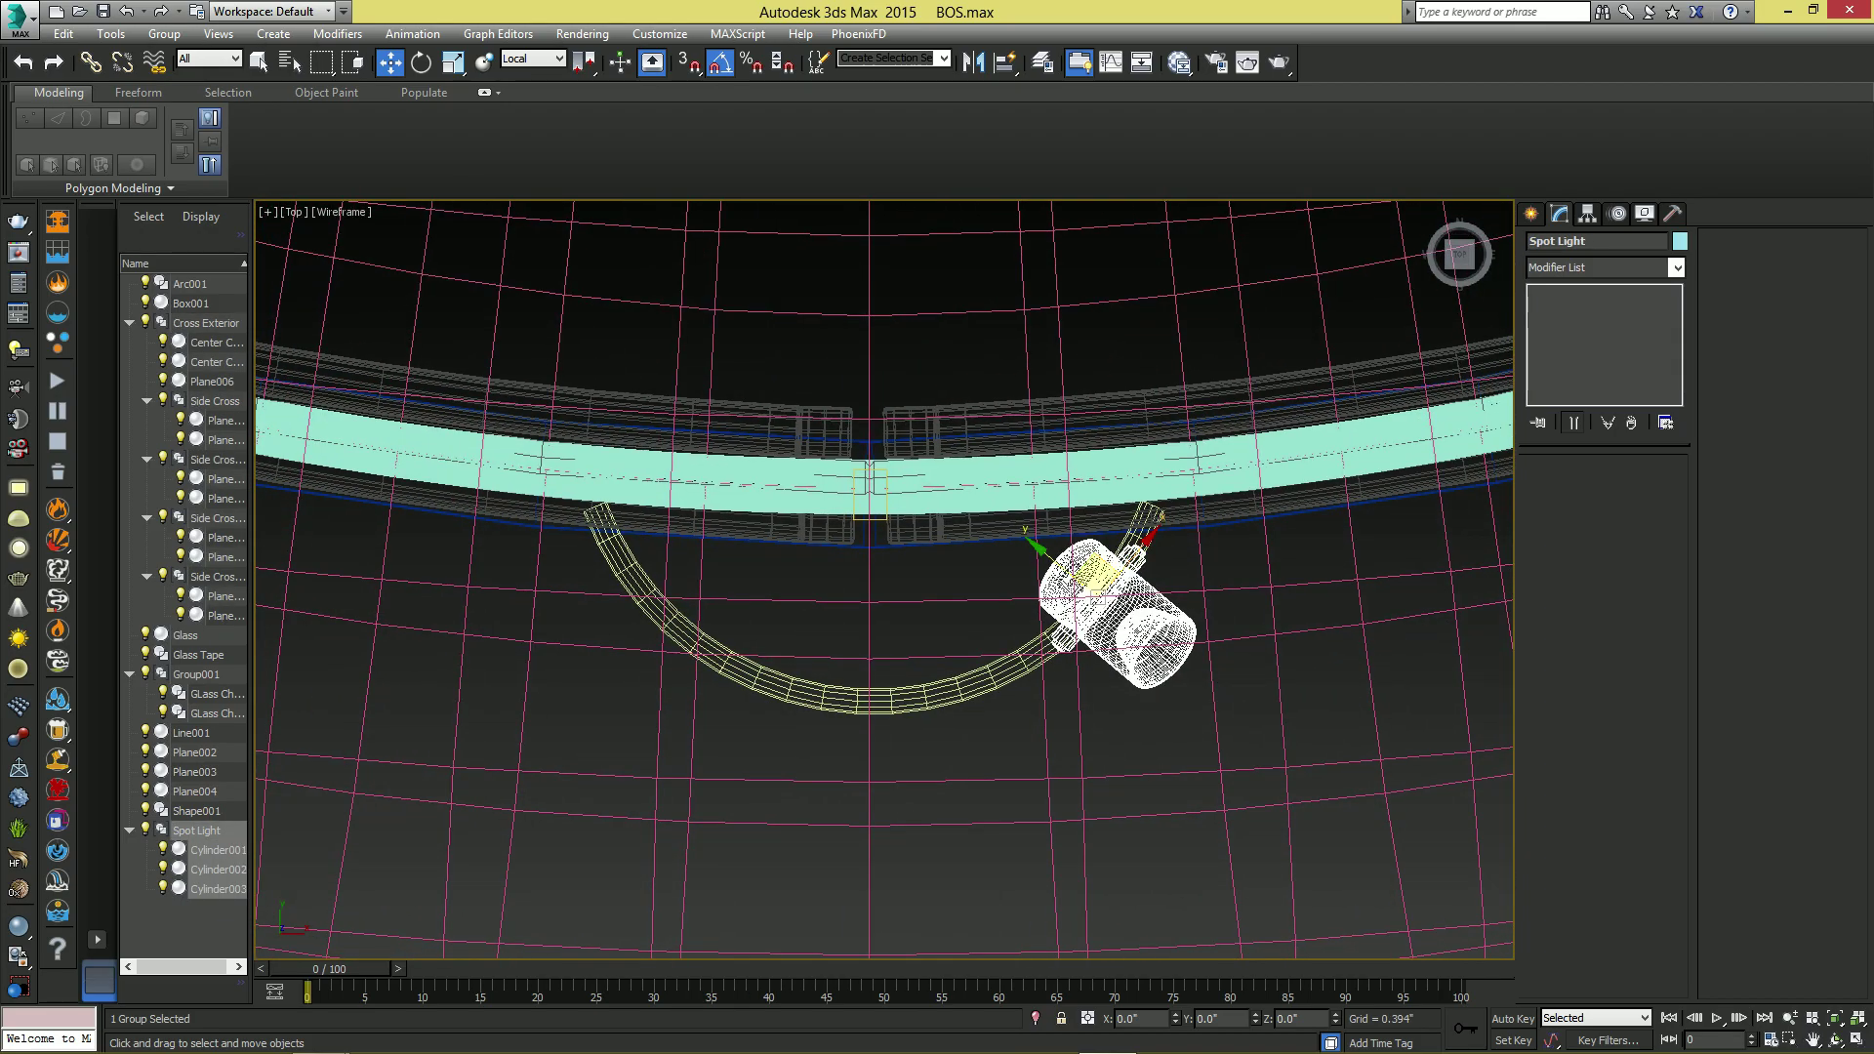
{"action": "left_click", "coordinate": [546, 59]}
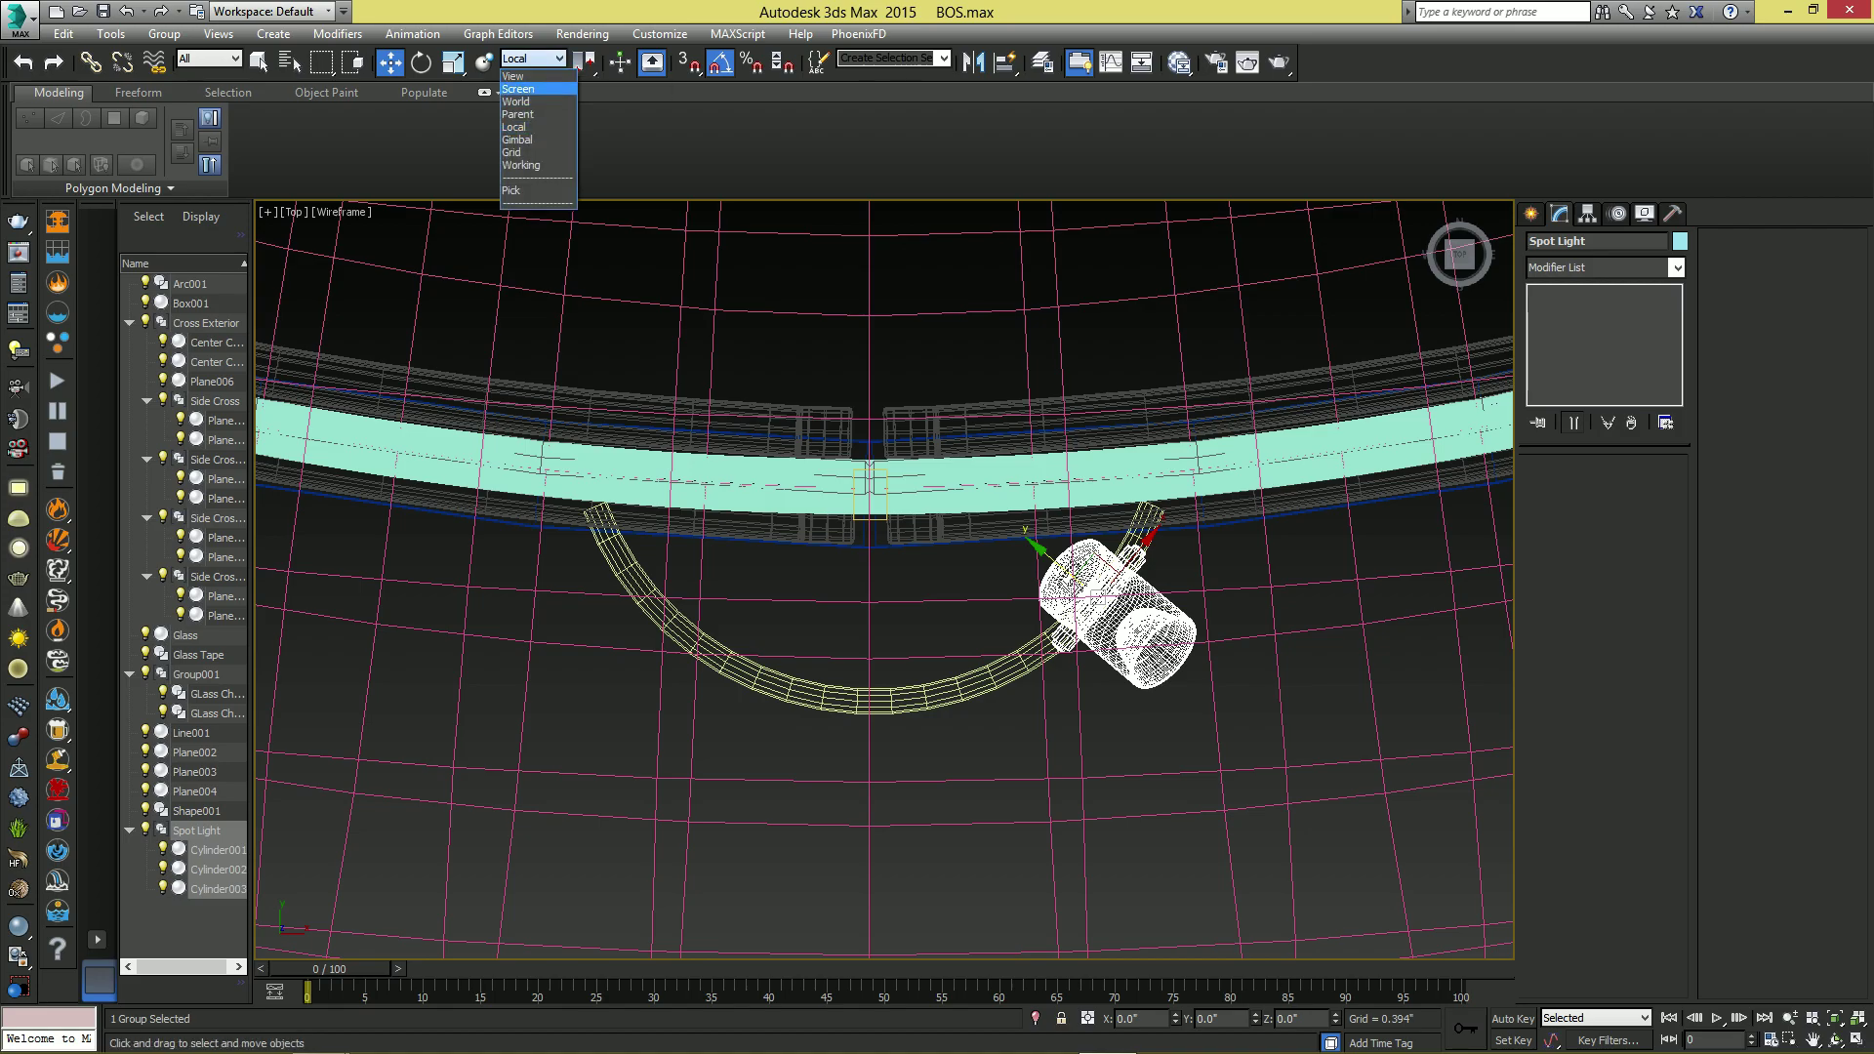
{"action": "left_click", "coordinate": [513, 77]}
{"action": "left_click_drag", "start_coordinate": [1100, 596], "coordinate": [705, 596], "text": "shift"}
{"action": "key", "text": "Return"}
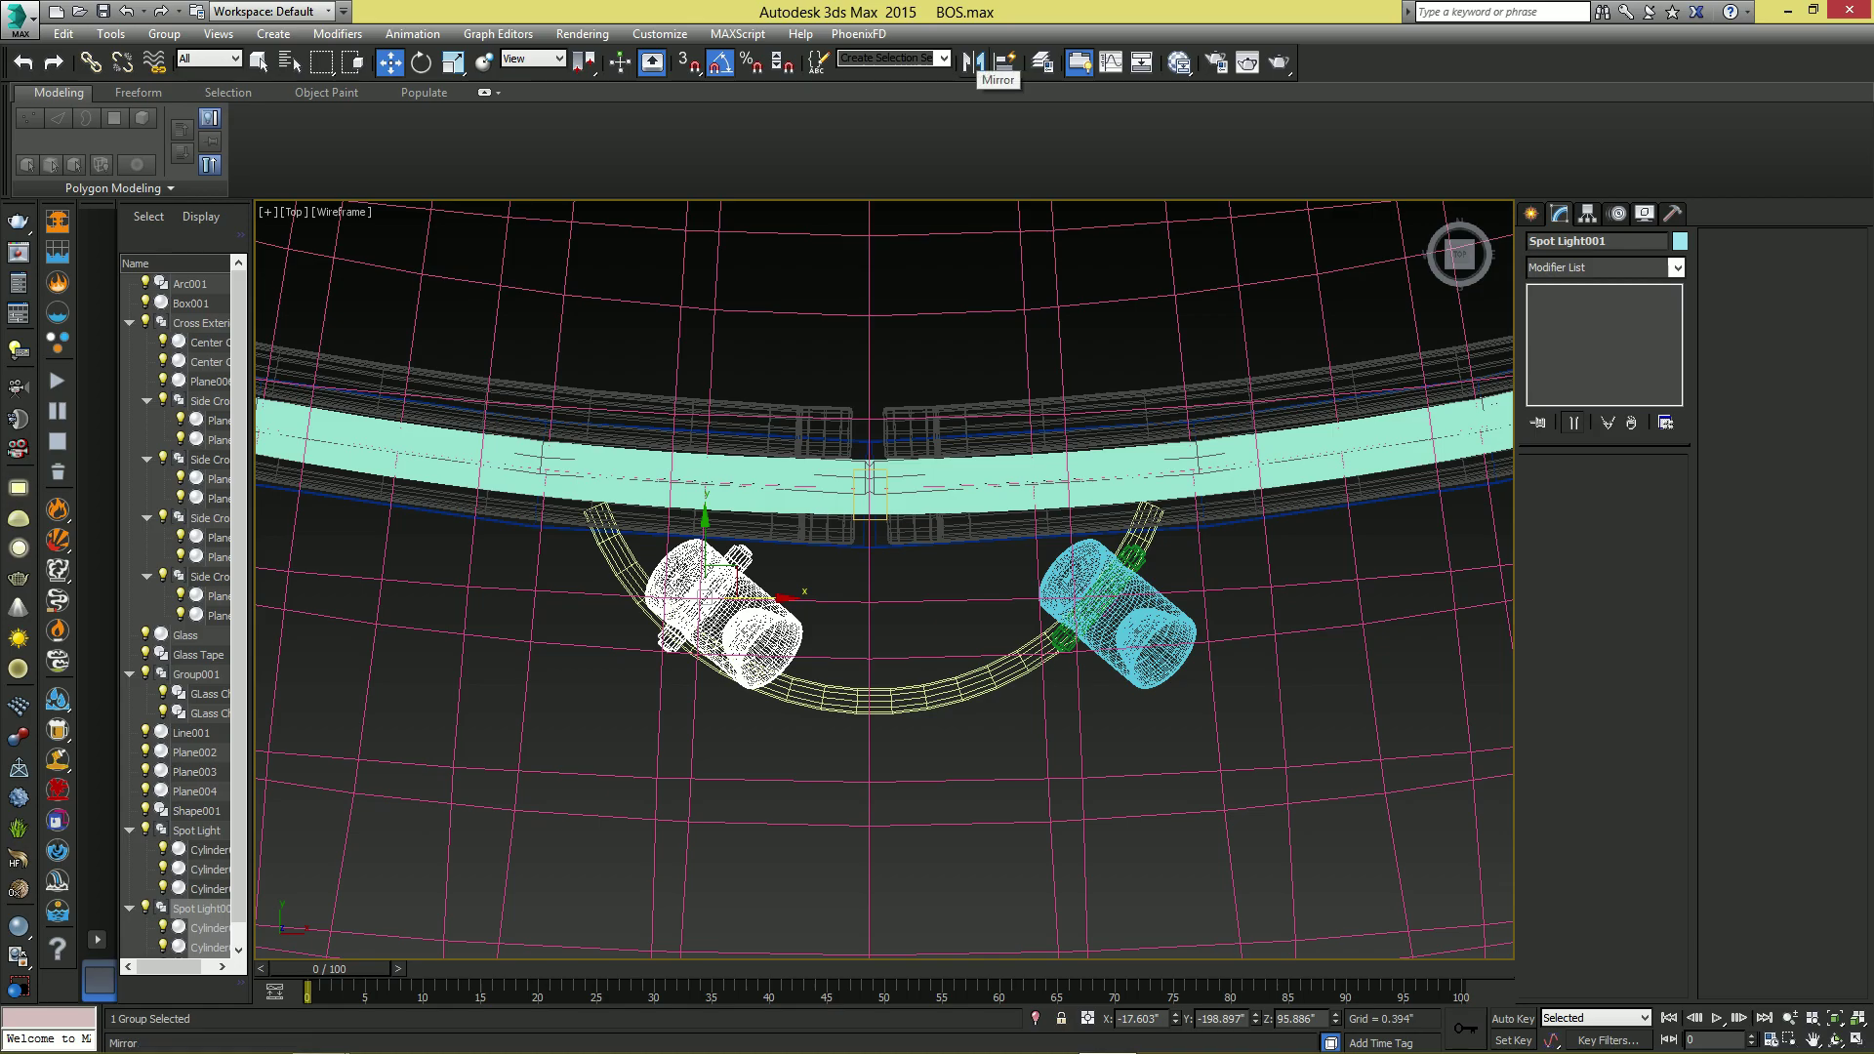
- Mirror the copied spot light and slide it along the X axis onto the arc tube
{"action": "left_click", "coordinate": [973, 62]}
{"action": "left_click", "coordinate": [896, 424]}
{"action": "left_click", "coordinate": [883, 674]}
{"action": "middle_click_drag", "start_coordinate": [902, 649], "coordinate": [1165, 585]}
{"action": "scroll", "coordinate": [1042, 586], "scroll_direction": "up", "scroll_amount": 4}
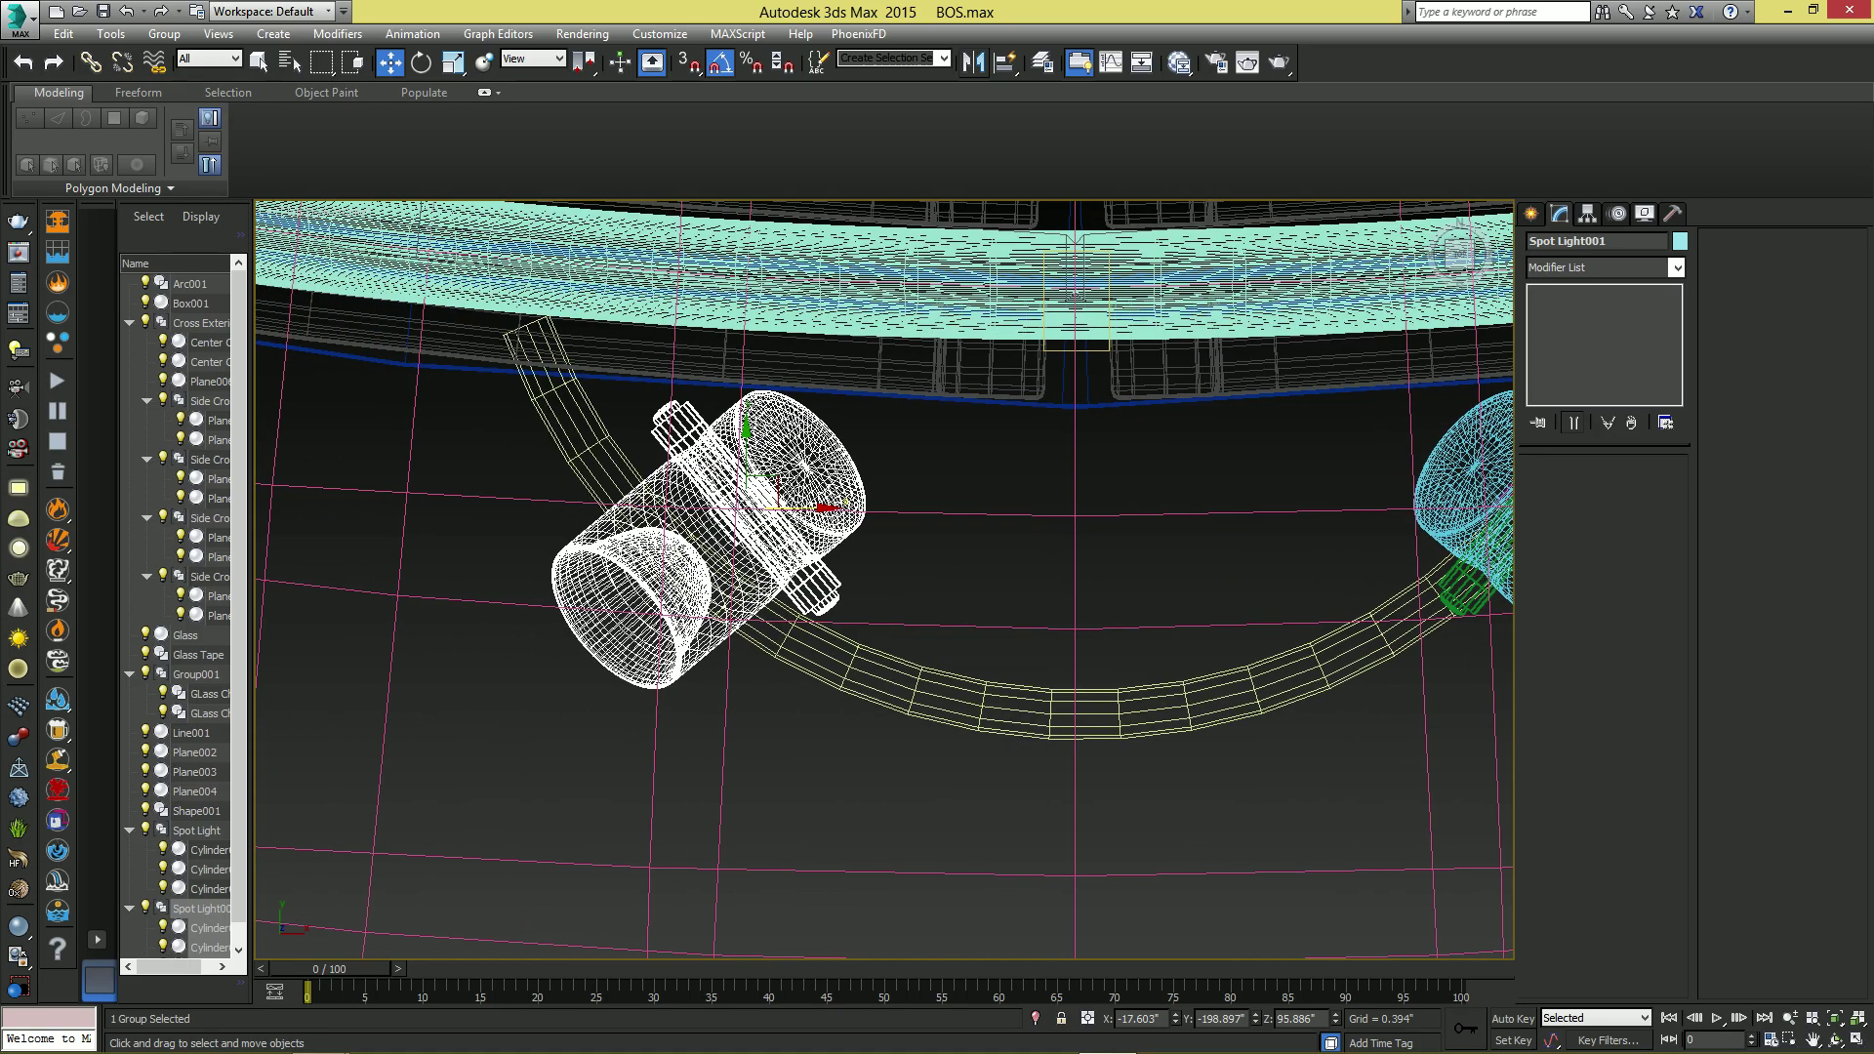
{"action": "left_click_drag", "start_coordinate": [816, 508], "coordinate": [706, 508]}
- Inspect the pair of spot lights on the arc tube from several angles in the Perspective view
{"action": "key", "text": "alt+w"}
{"action": "right_click", "coordinate": [1123, 810]}
{"action": "key", "text": "alt+w"}
{"action": "middle_click_drag", "start_coordinate": [1122, 810], "coordinate": [1005, 712], "text": "alt"}
{"action": "middle_click_drag", "start_coordinate": [722, 673], "coordinate": [976, 664], "text": "alt"}
{"action": "scroll", "coordinate": [822, 455], "scroll_direction": "up", "scroll_amount": 5}
{"action": "scroll", "coordinate": [822, 456], "scroll_direction": "up", "scroll_amount": 3}
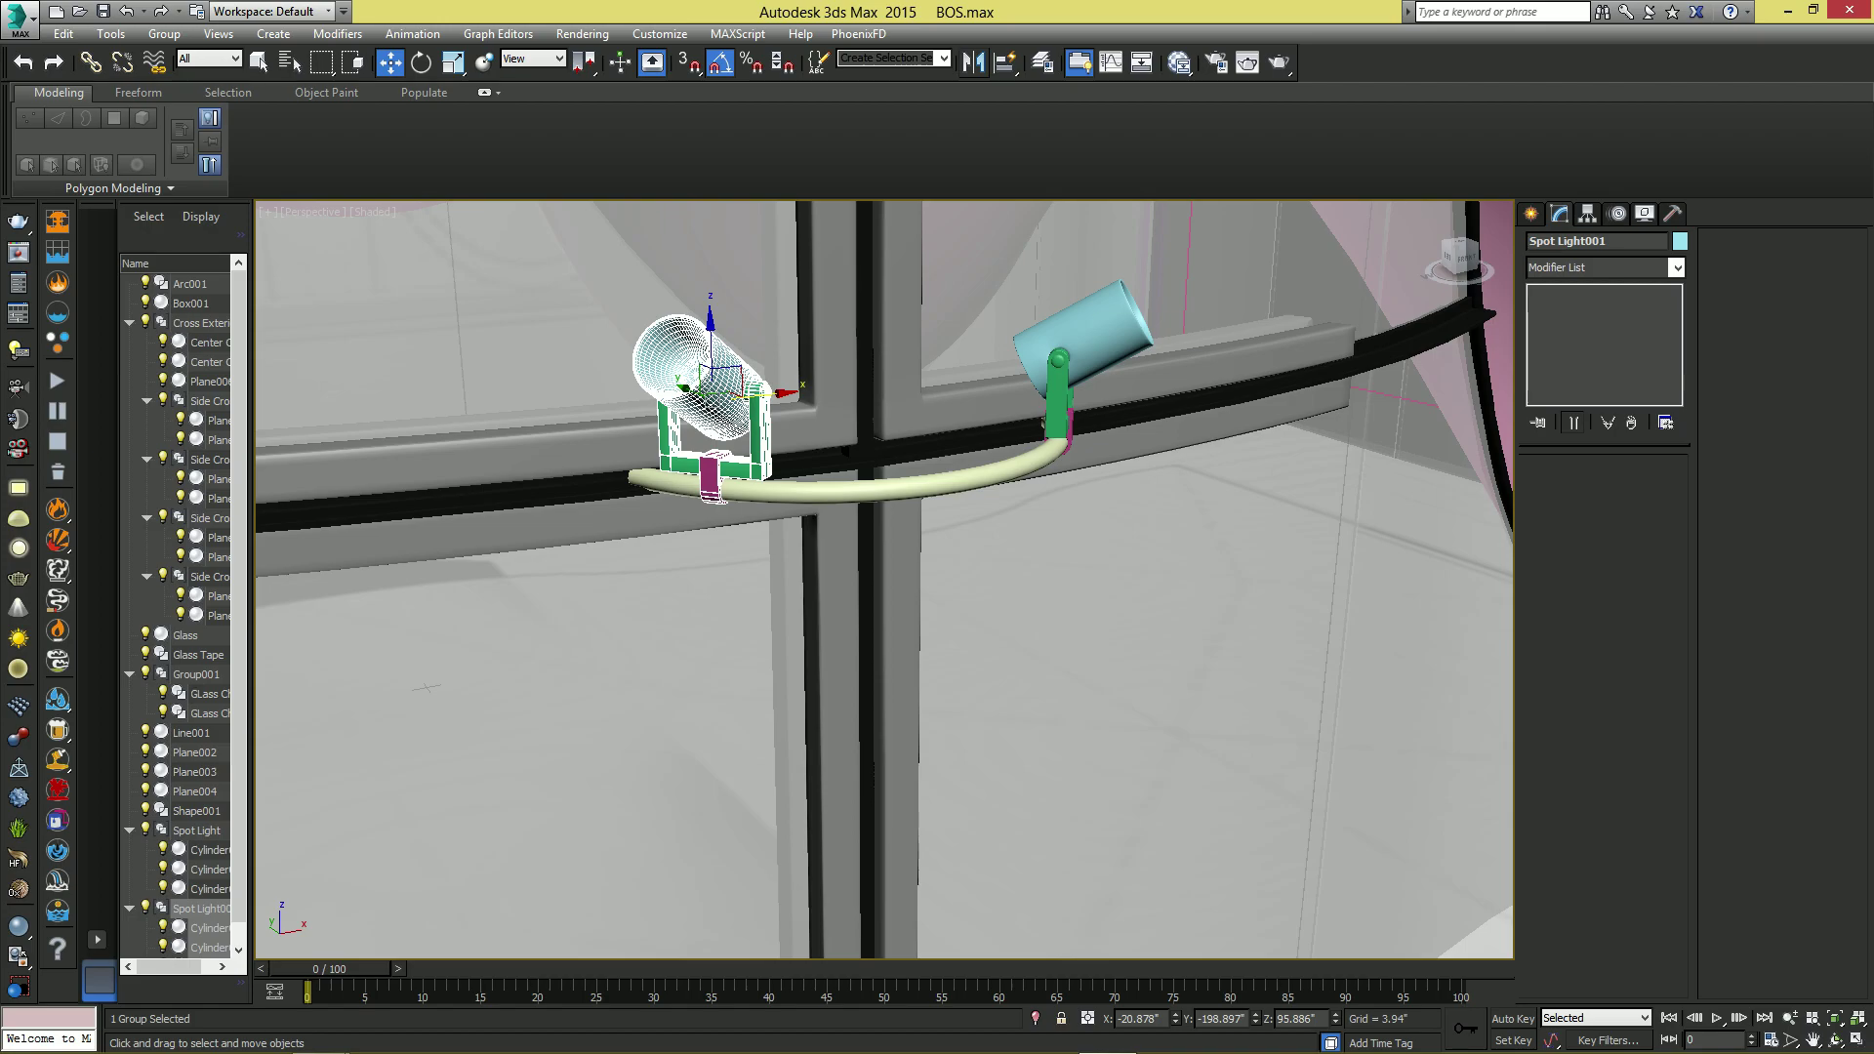
{"action": "scroll", "coordinate": [1035, 508], "scroll_direction": "down", "scroll_amount": 5}
{"action": "left_click", "coordinate": [1035, 547]}
{"action": "middle_click_drag", "start_coordinate": [1034, 547], "coordinate": [946, 478], "text": "alt"}
{"action": "scroll", "coordinate": [1083, 694], "scroll_direction": "down", "scroll_amount": 3}
{"action": "scroll", "coordinate": [933, 565], "scroll_direction": "up", "scroll_amount": 3}
{"action": "scroll", "coordinate": [933, 564], "scroll_direction": "down", "scroll_amount": 3}
{"action": "middle_click_drag", "start_coordinate": [1054, 683], "coordinate": [976, 639], "text": "alt"}
{"action": "scroll", "coordinate": [976, 654], "scroll_direction": "down", "scroll_amount": 3}
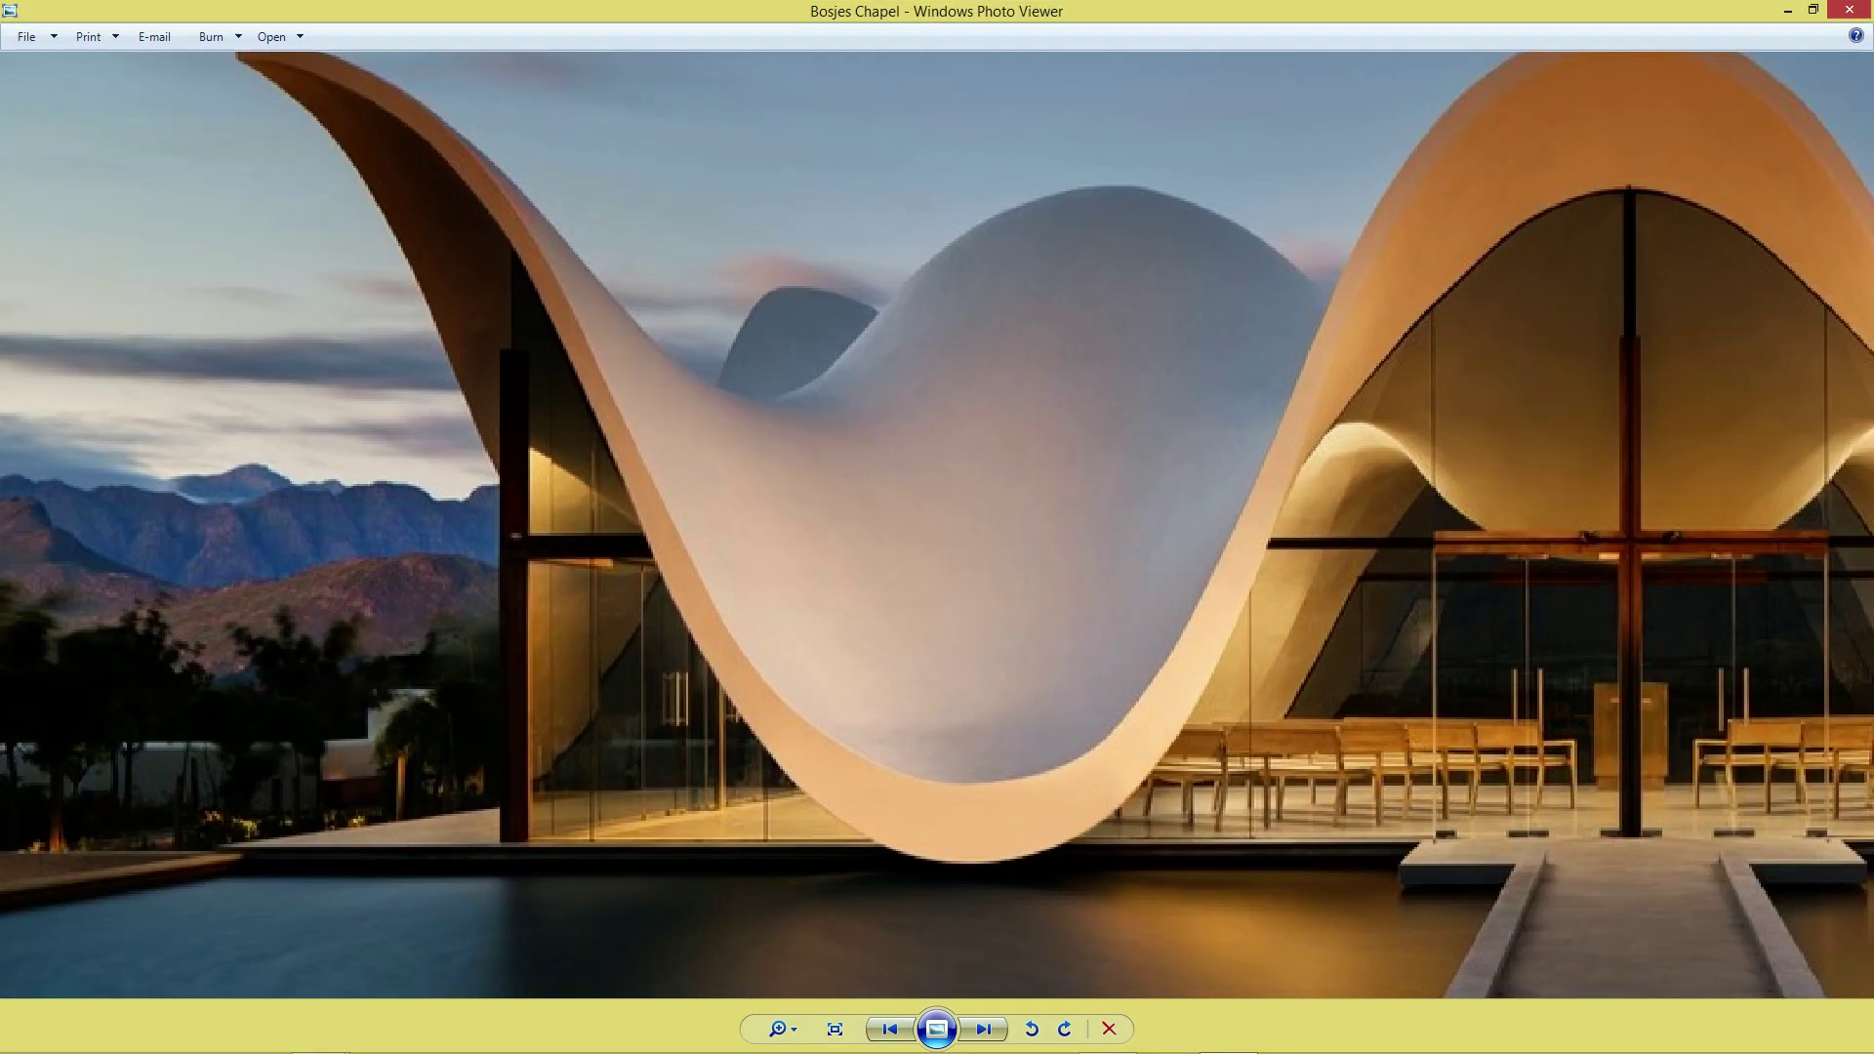
- Examine which crosses carry spot lights in the Bosjes Chapel, Bosjes__002 and Bosjes__003 photos, and close Windows Photo Viewer
{"action": "scroll", "coordinate": [937, 525], "scroll_direction": "up", "scroll_amount": 2}
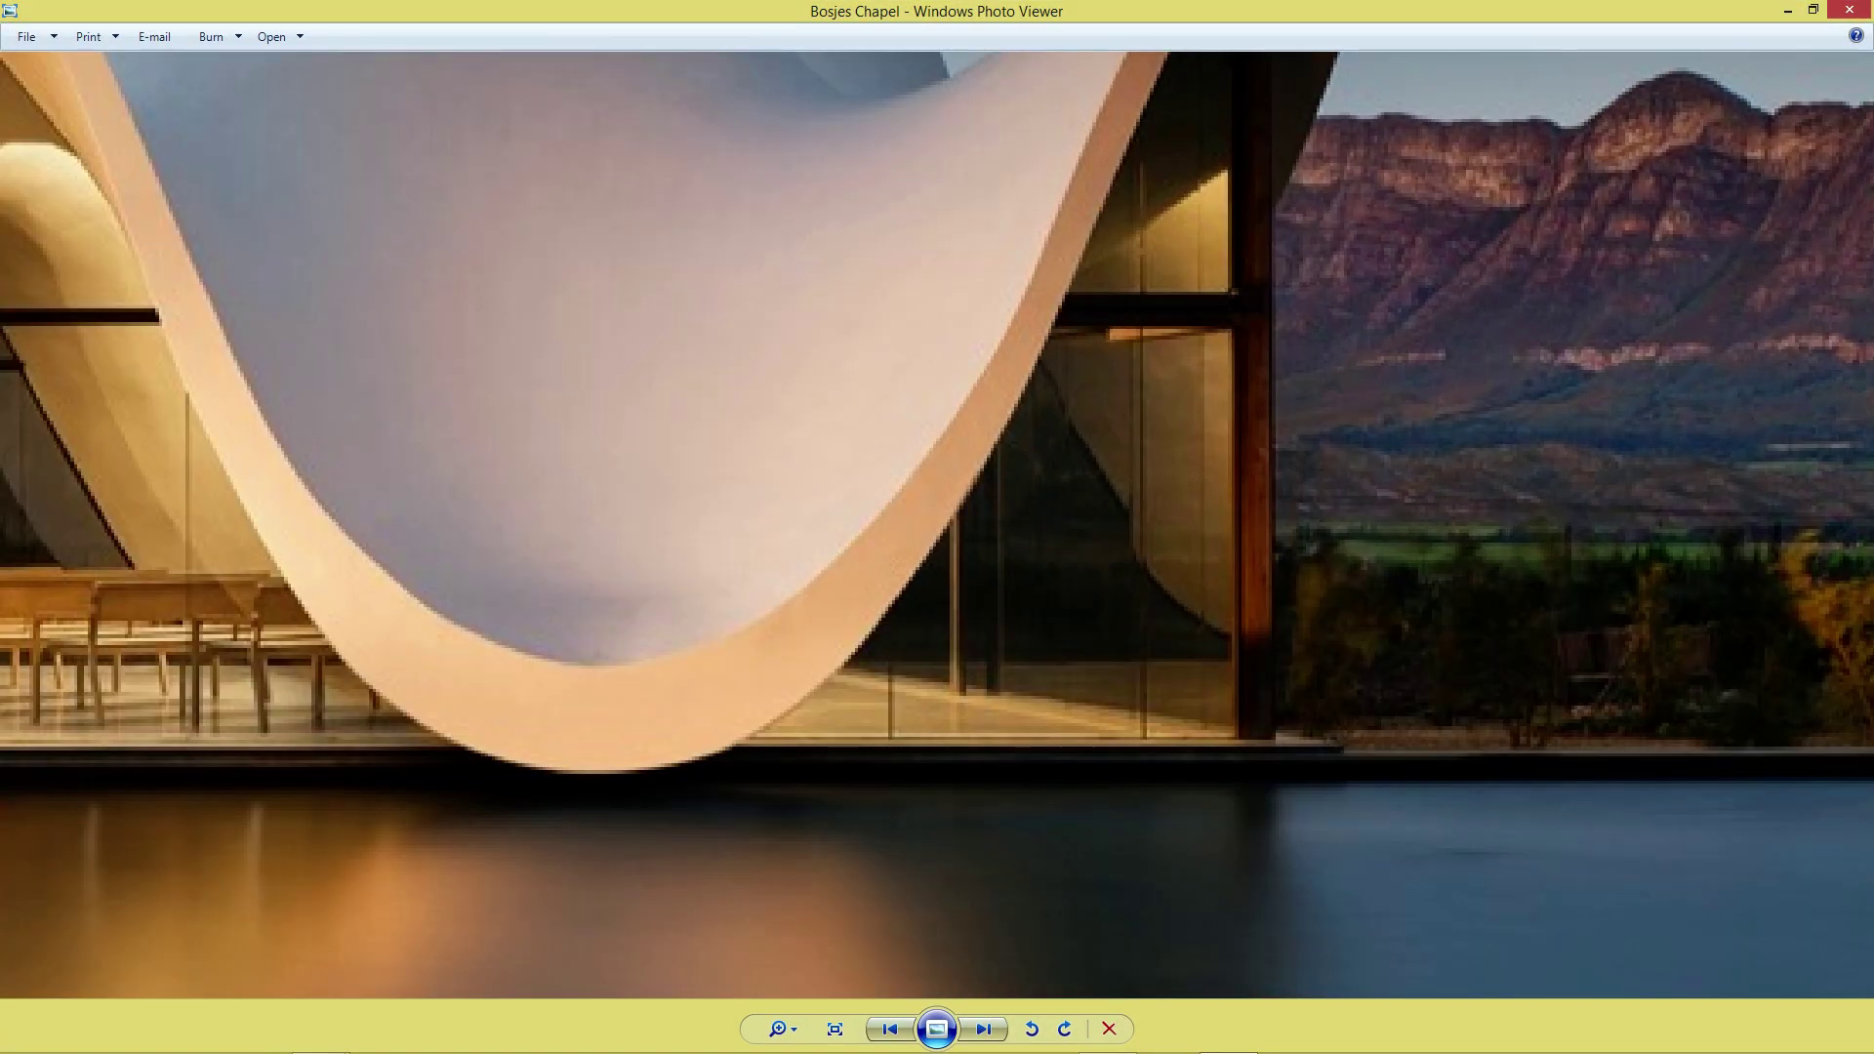
{"action": "scroll", "coordinate": [937, 525], "scroll_direction": "down", "scroll_amount": 10}
{"action": "key", "text": "Right"}
{"action": "key", "text": "Right"}
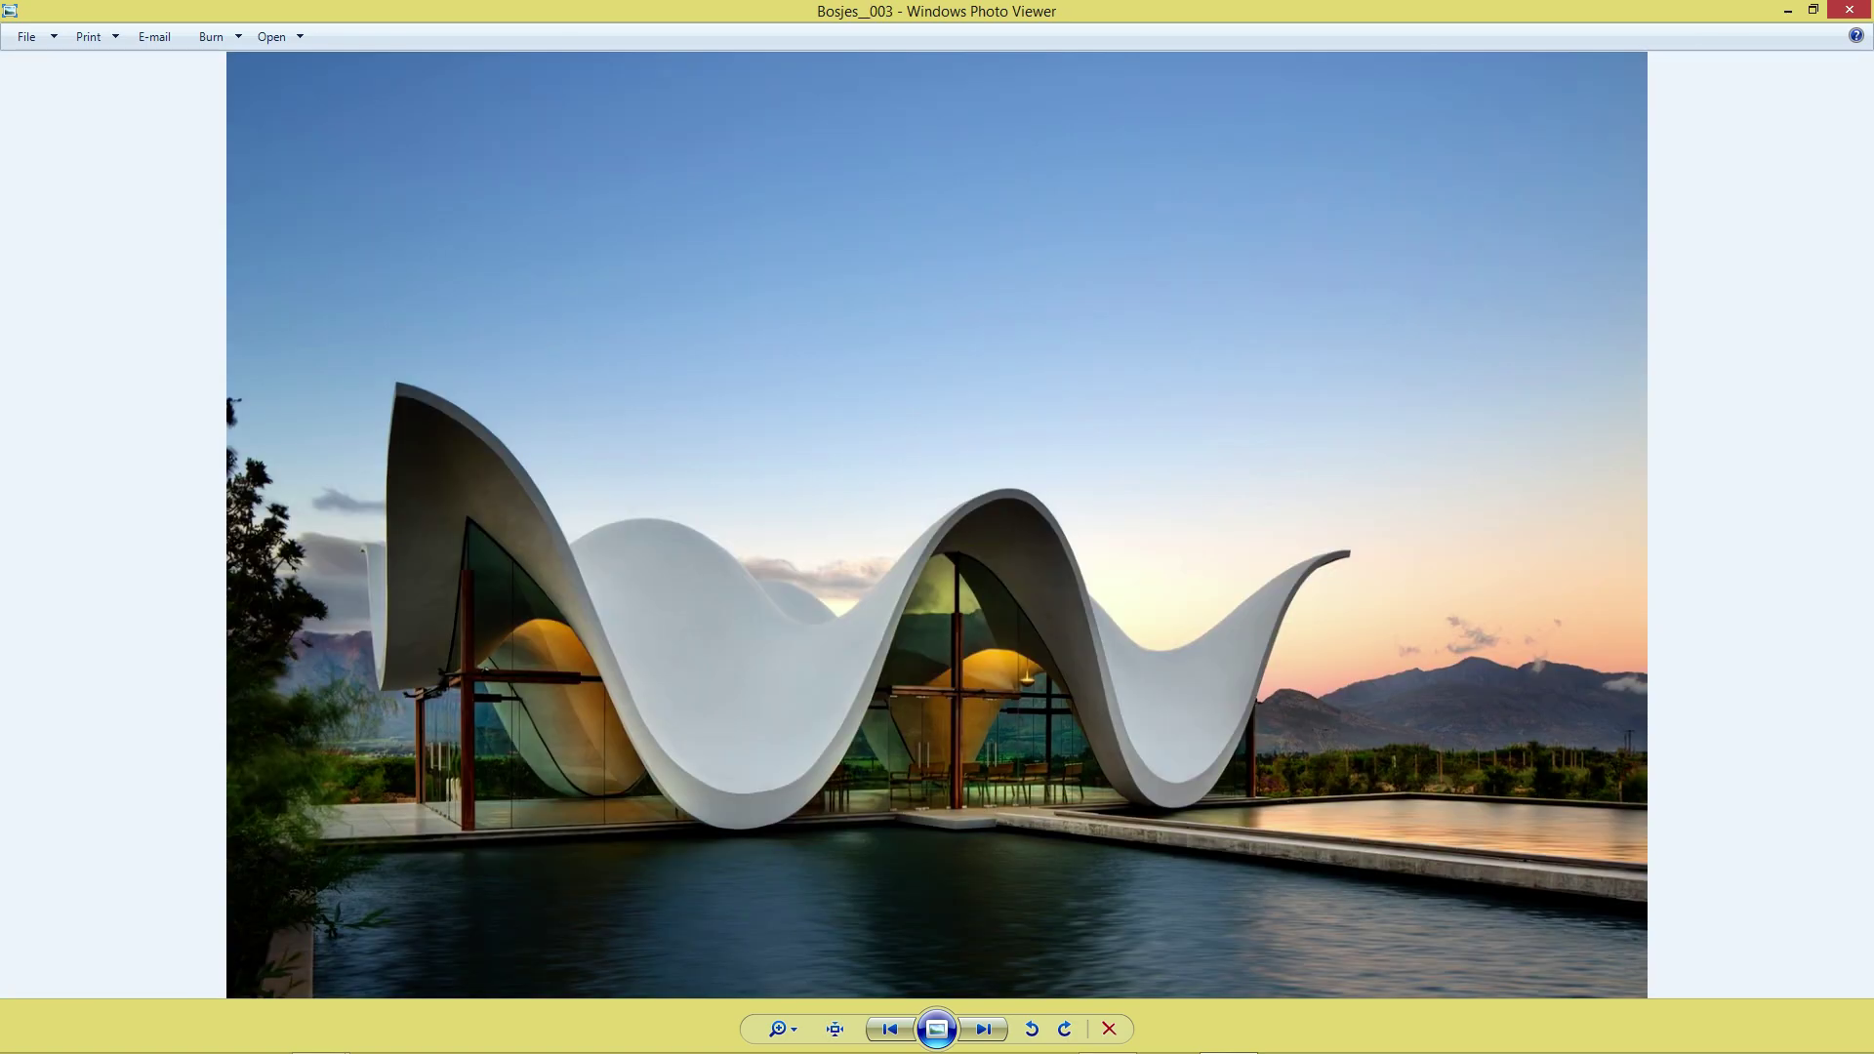
{"action": "key", "text": "Left"}
{"action": "scroll", "coordinate": [937, 525], "scroll_direction": "up", "scroll_amount": 8}
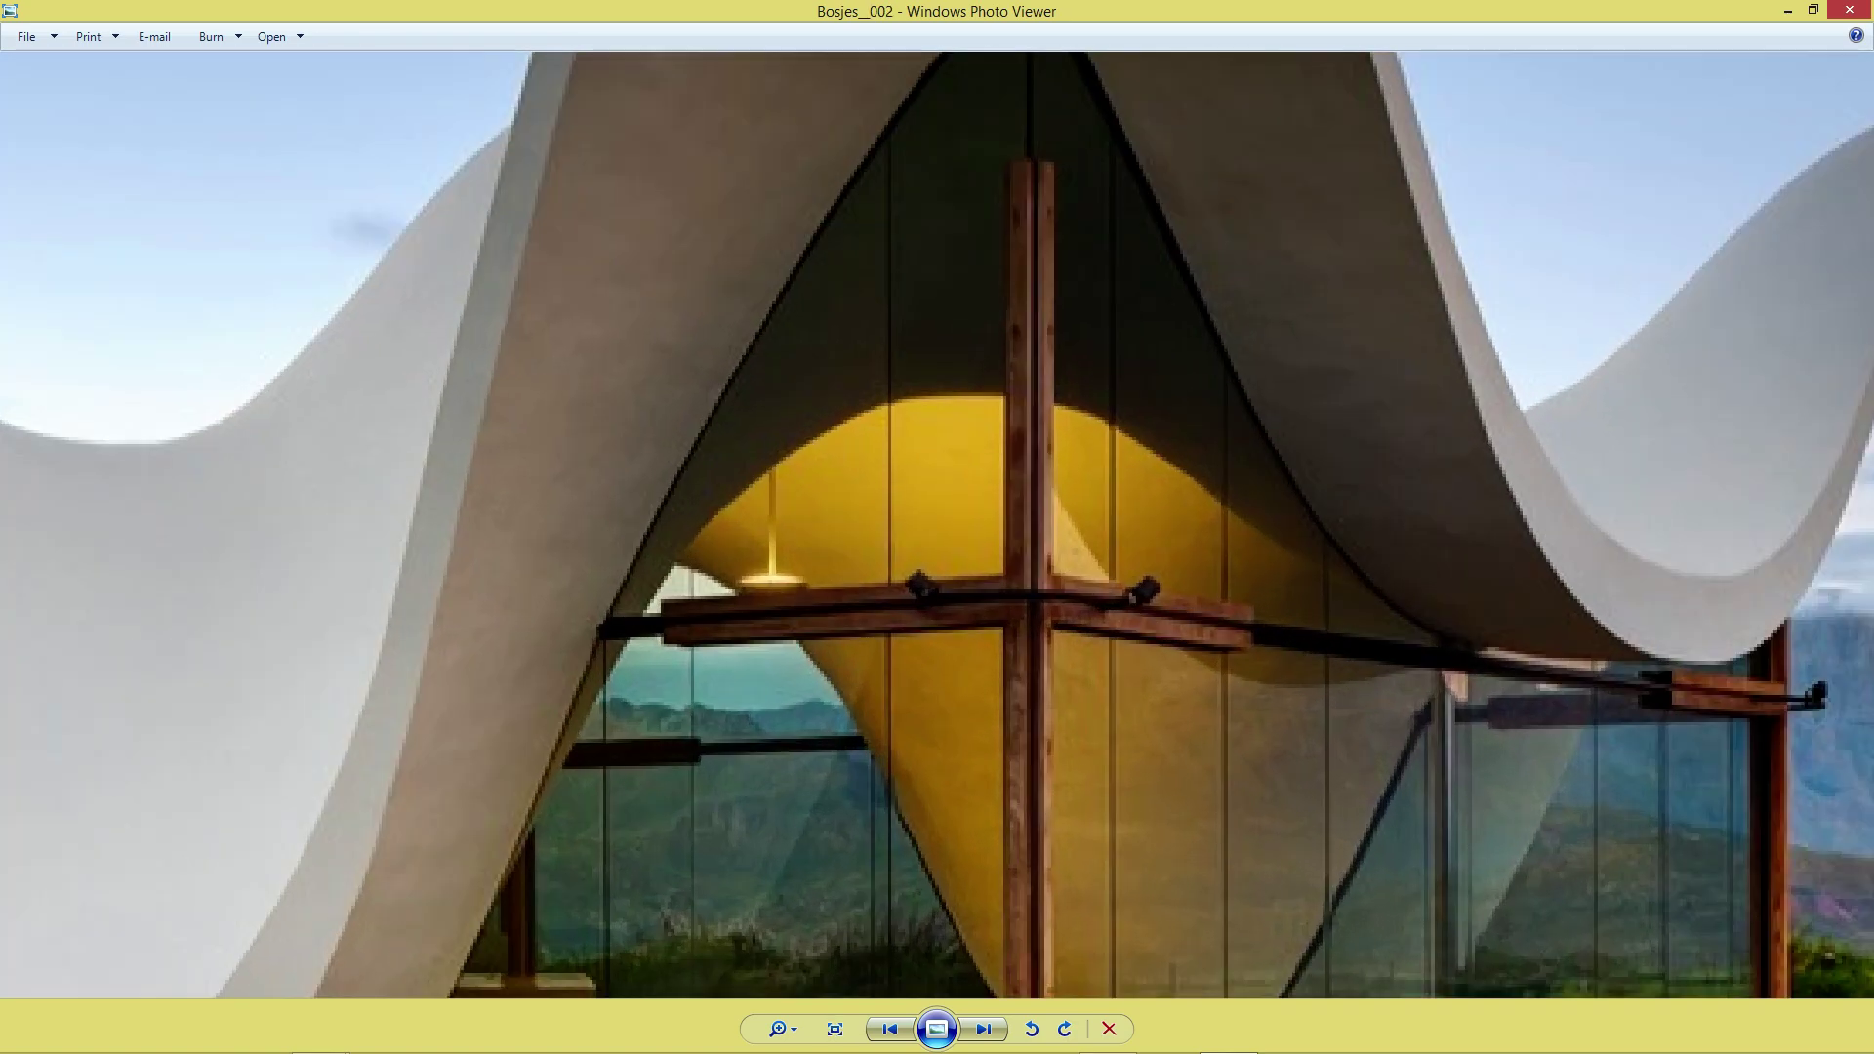
{"action": "scroll", "coordinate": [976, 617], "scroll_direction": "up", "scroll_amount": 1}
{"action": "left_click_drag", "start_coordinate": [976, 616], "coordinate": [181, 441]}
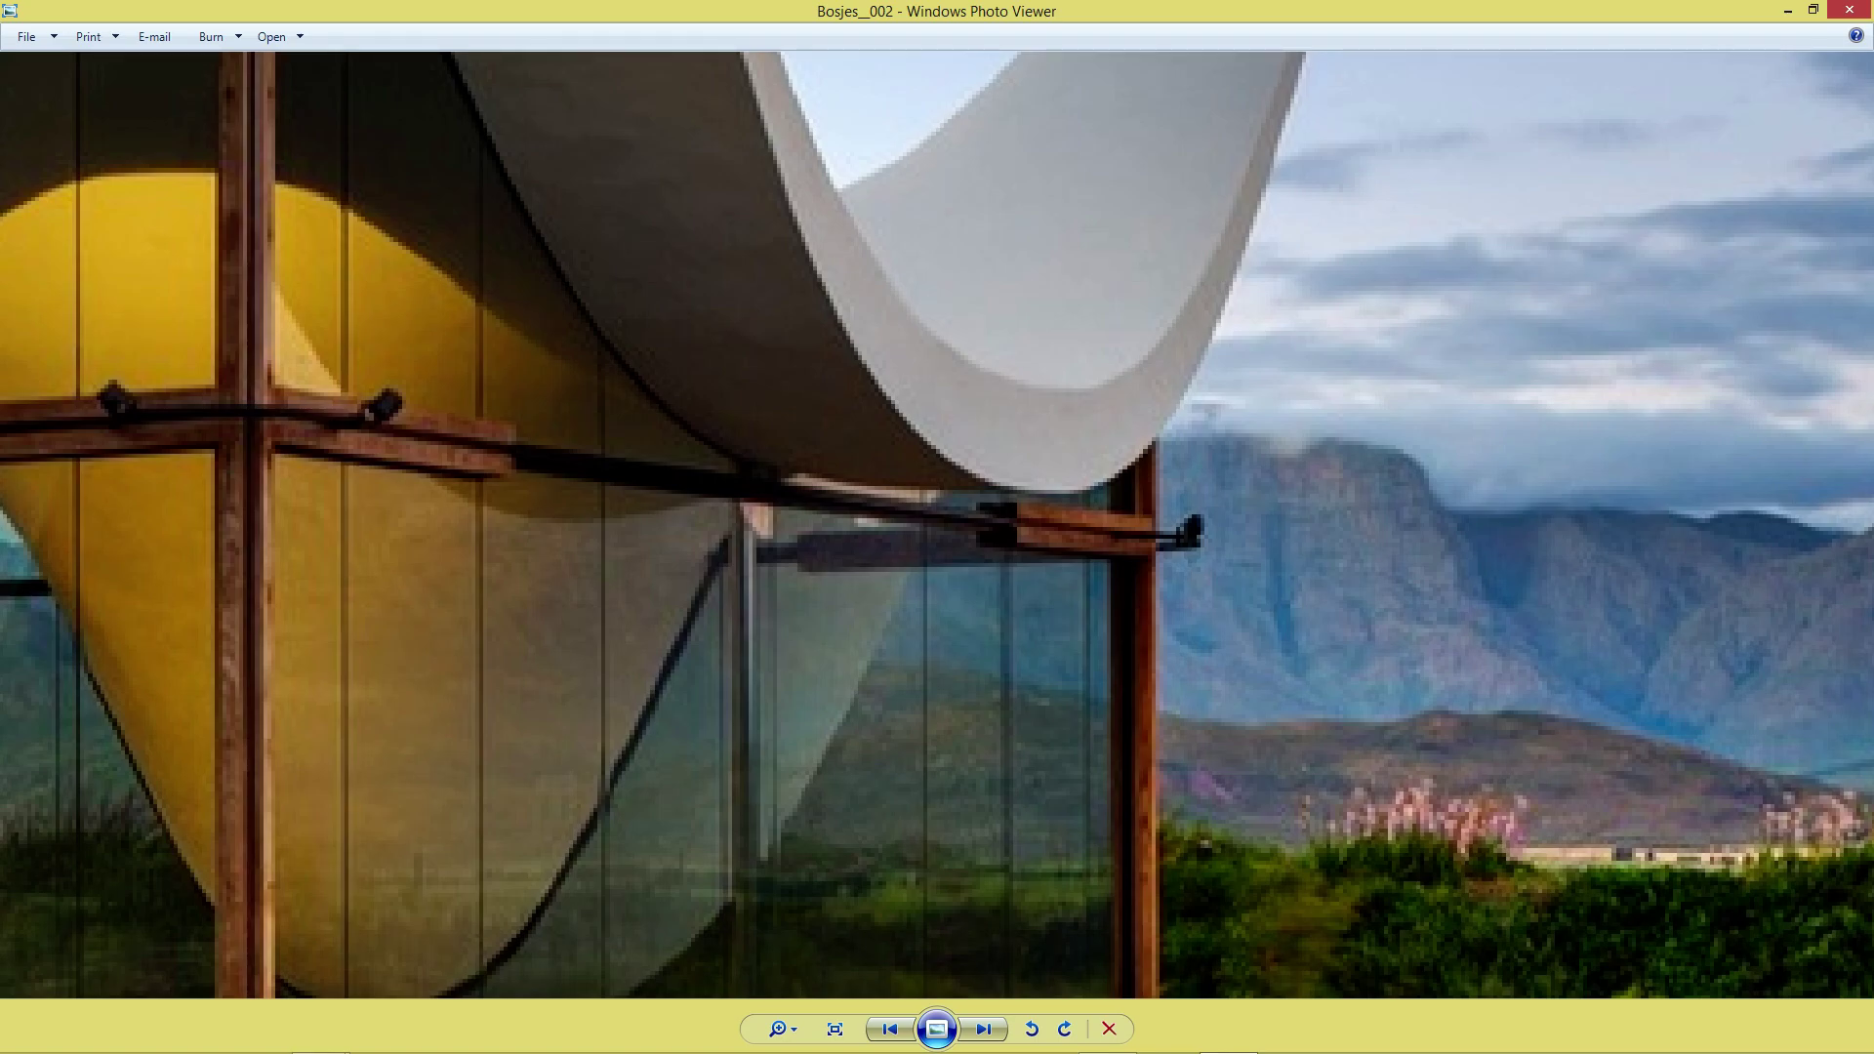
{"action": "scroll", "coordinate": [1176, 562], "scroll_direction": "up", "scroll_amount": 4}
{"action": "scroll", "coordinate": [937, 525], "scroll_direction": "down", "scroll_amount": 5}
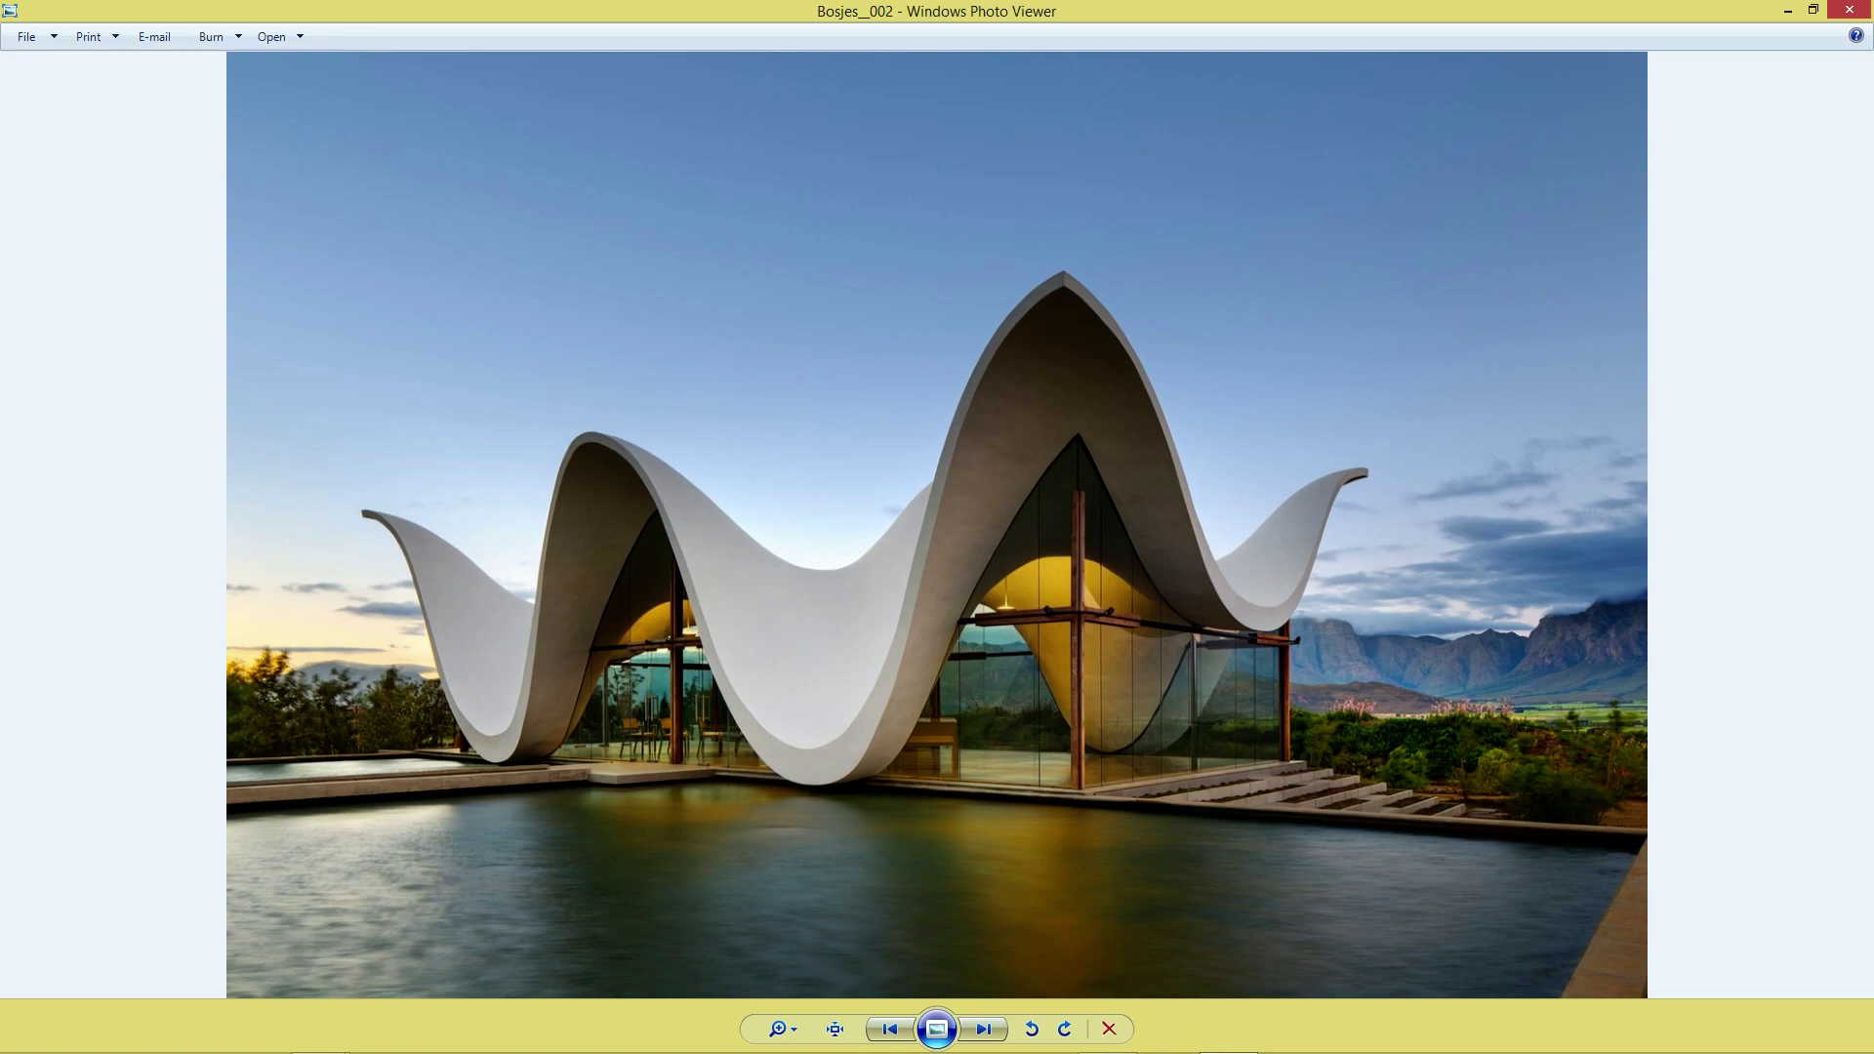
{"action": "left_click", "coordinate": [1850, 10]}
- Rename the arc tube under the two spot lights as Light Base and save the scene
{"action": "scroll", "coordinate": [884, 505], "scroll_direction": "up", "scroll_amount": 5}
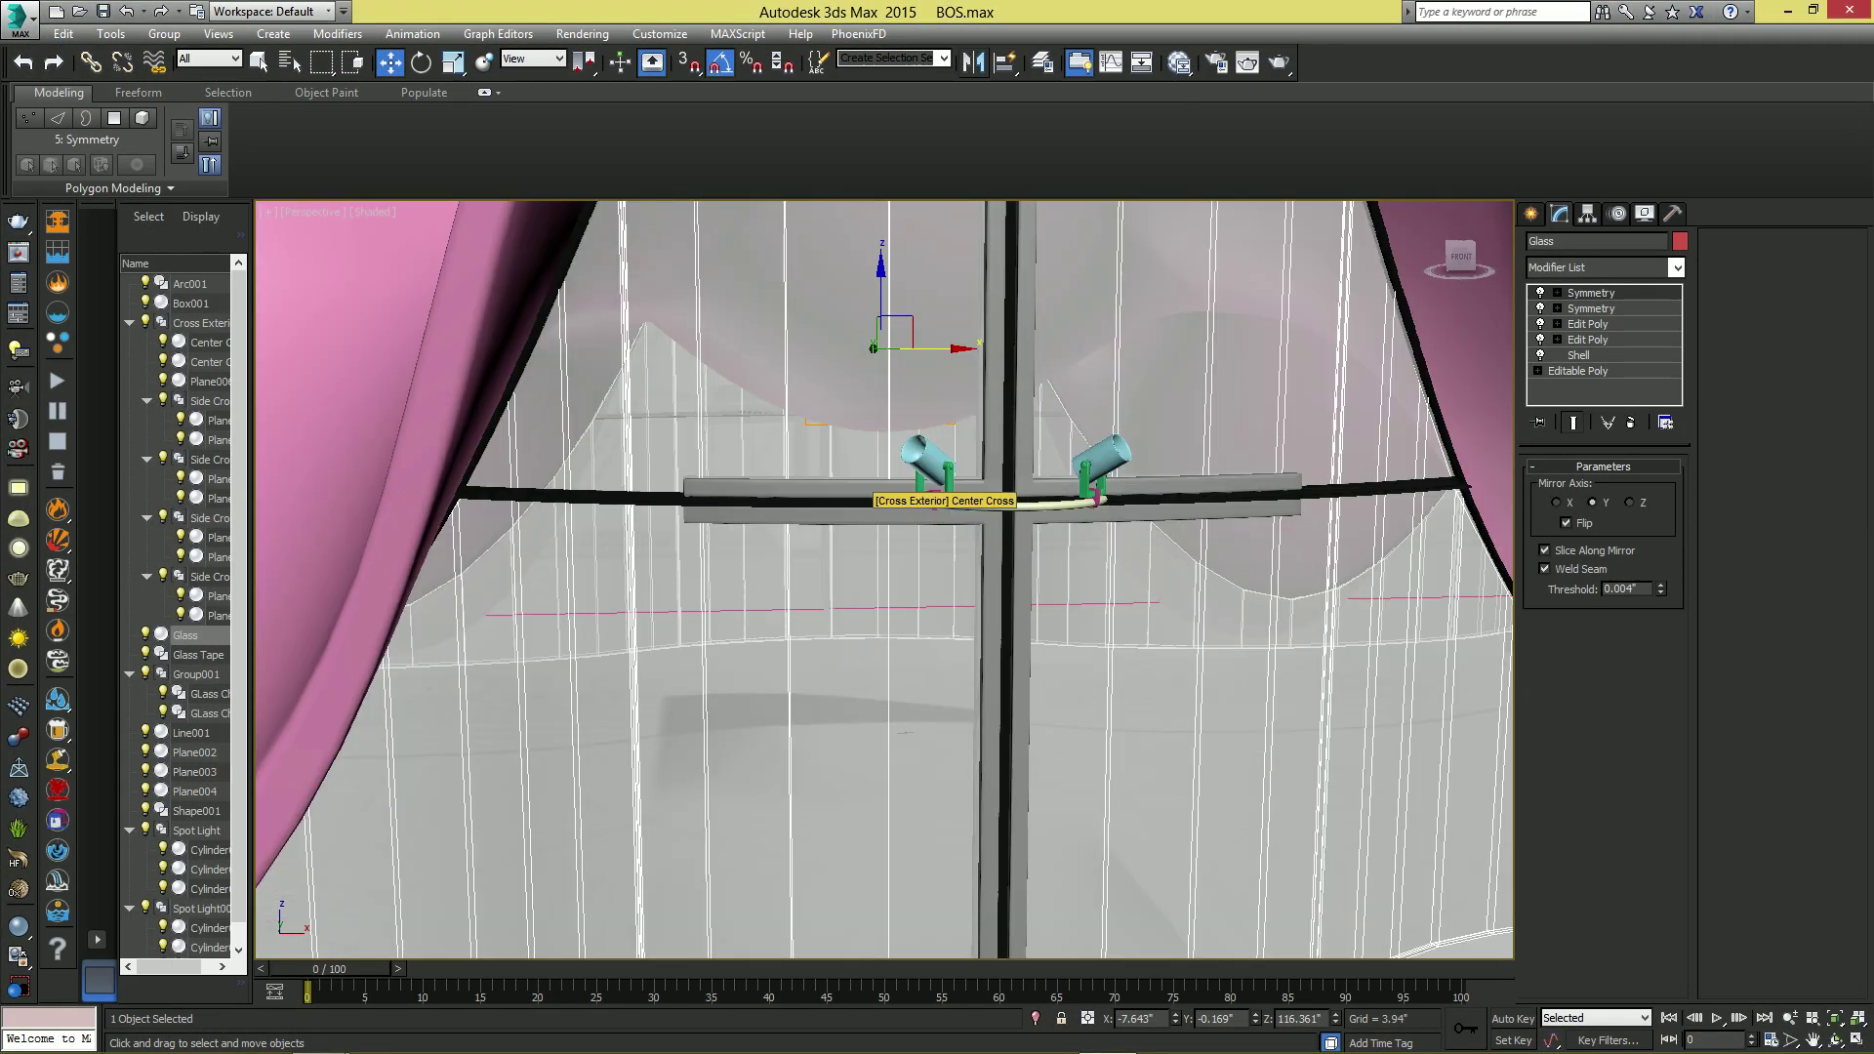
{"action": "scroll", "coordinate": [953, 499], "scroll_direction": "up", "scroll_amount": 3}
{"action": "left_click", "coordinate": [966, 521]}
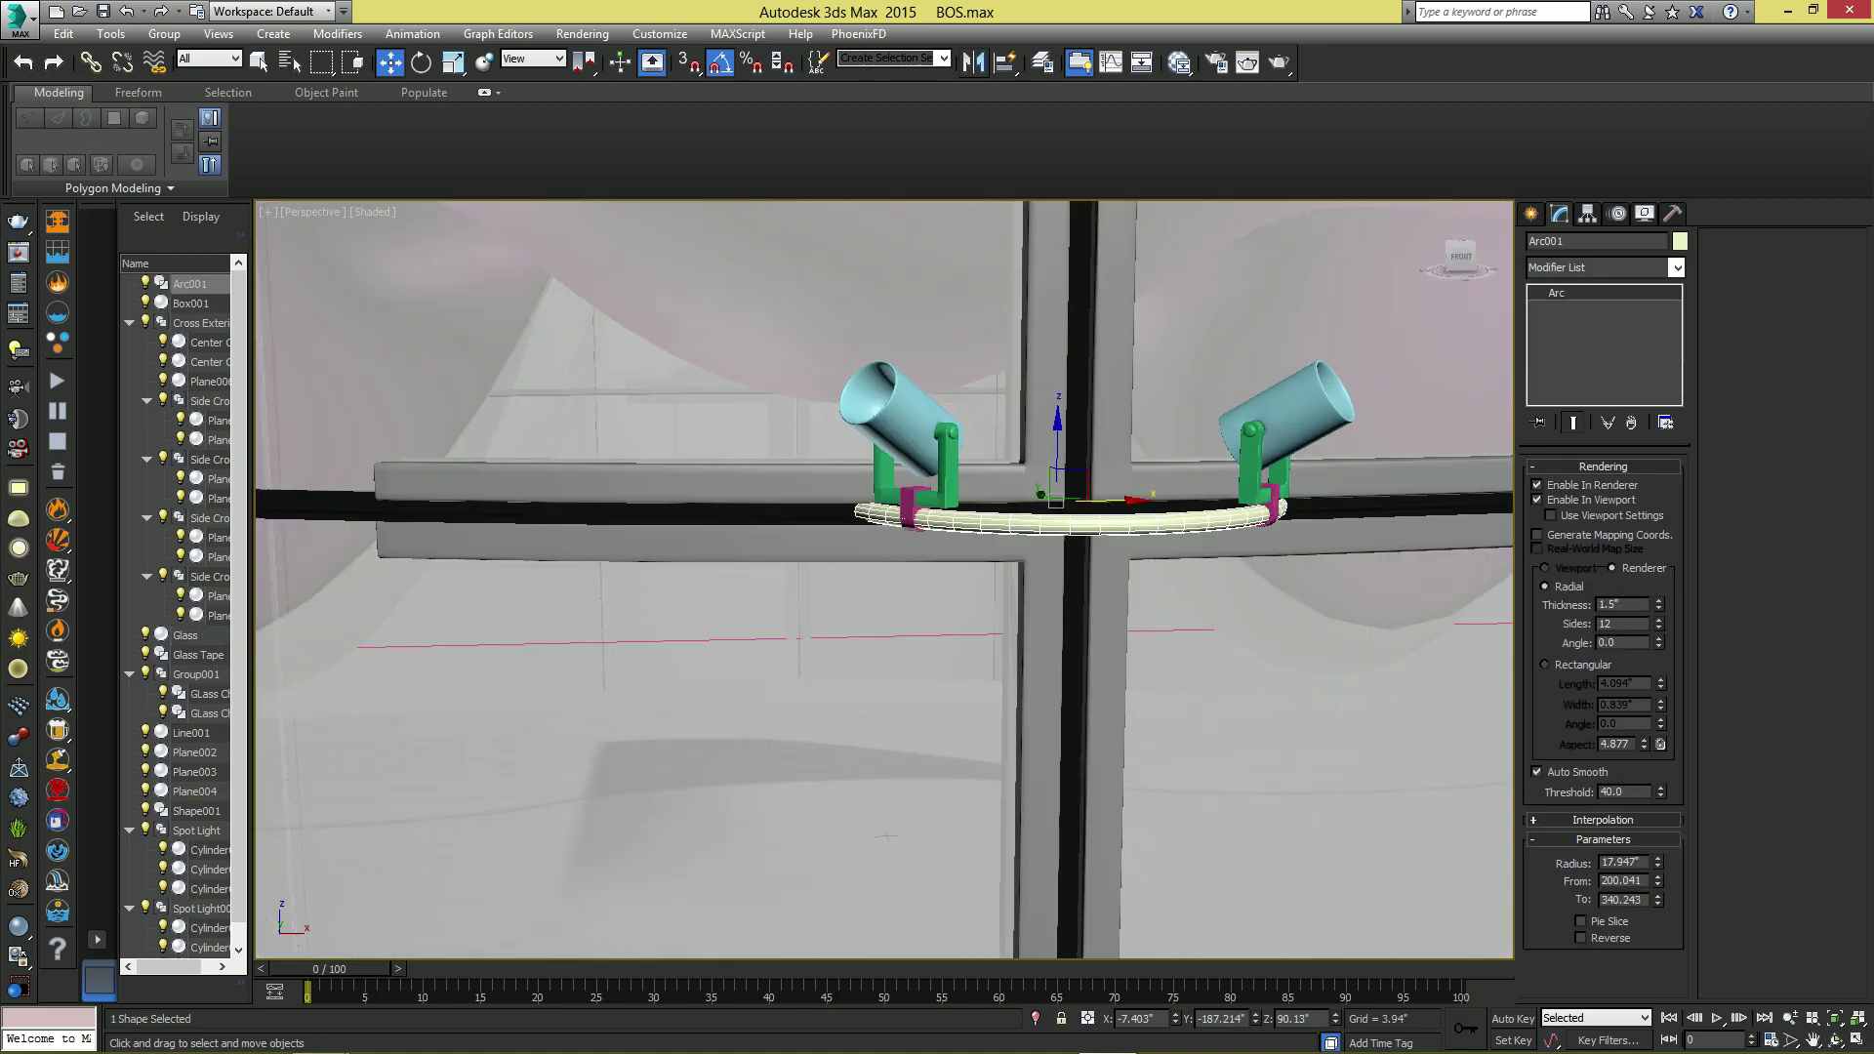
{"action": "left_click", "coordinate": [1601, 267]}
{"action": "left_click", "coordinate": [1601, 268]}
{"action": "left_click_drag", "start_coordinate": [1591, 242], "coordinate": [1473, 245]}
{"action": "type", "text": "Light Base"}
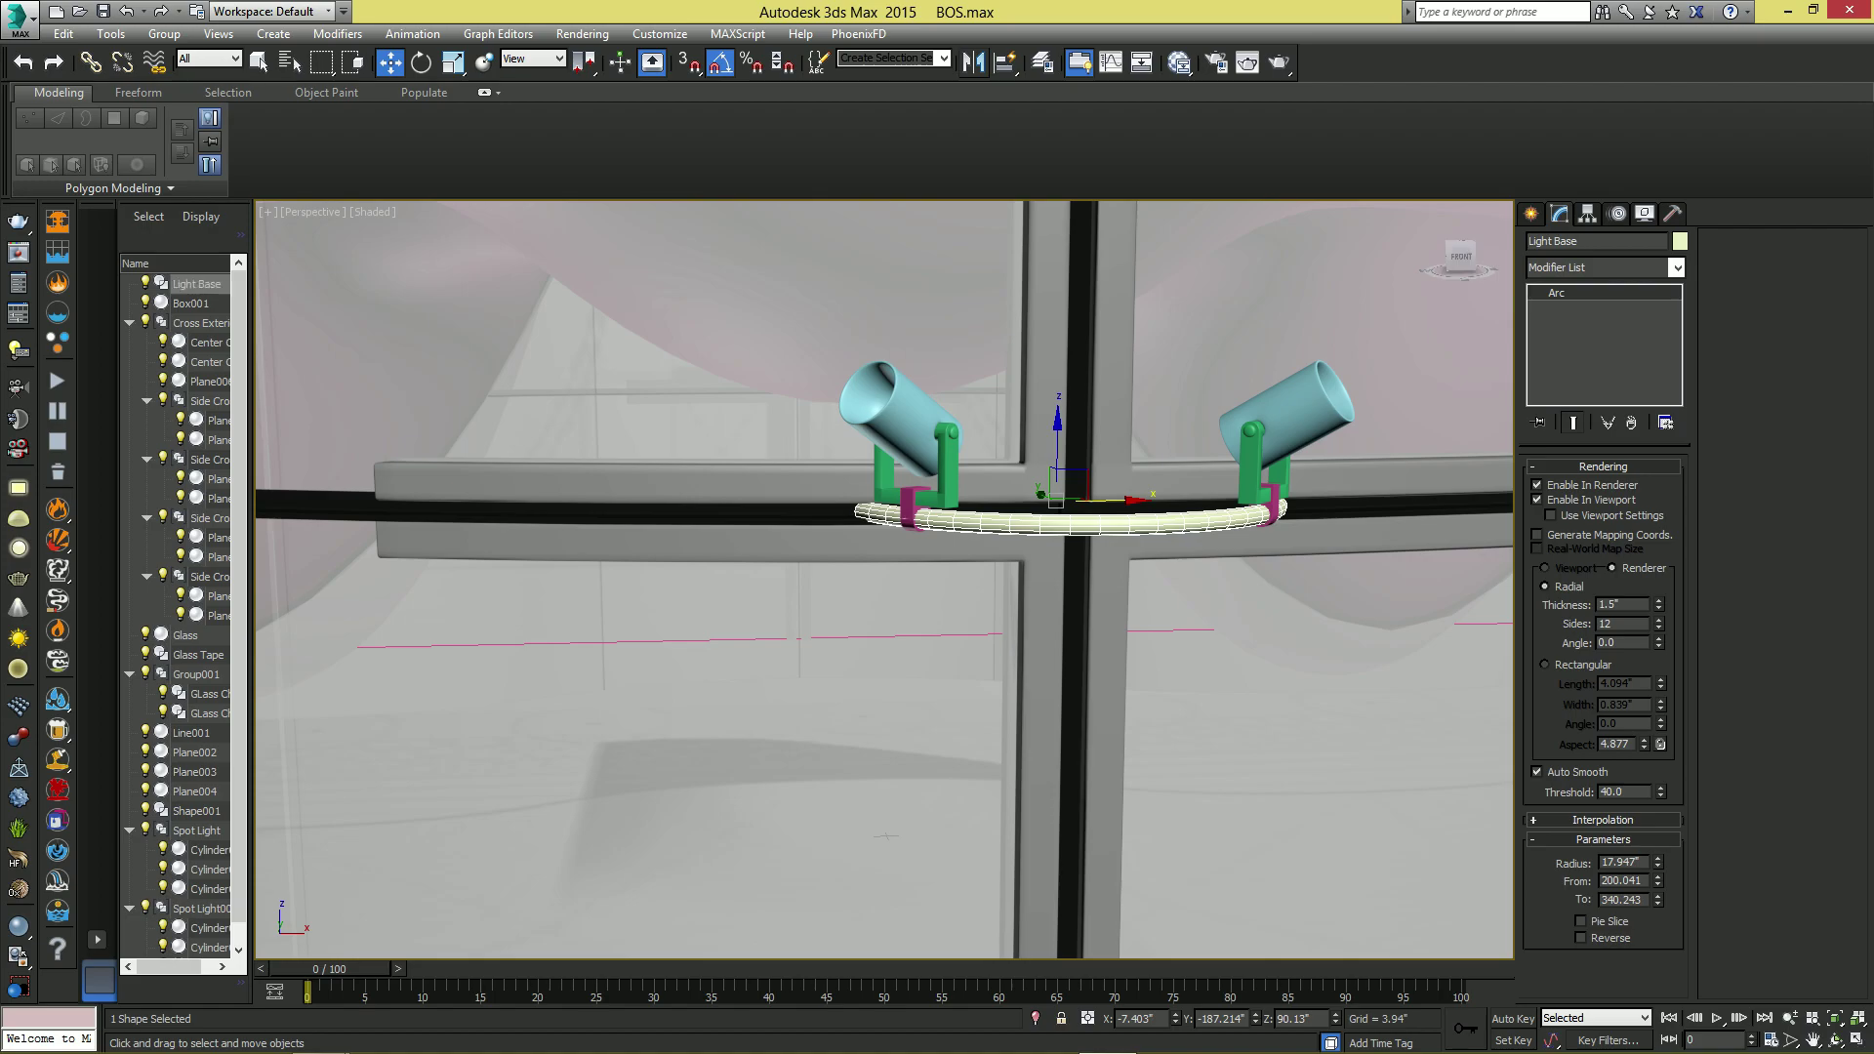
{"action": "scroll", "coordinate": [1108, 488], "scroll_direction": "down", "scroll_amount": 5}
{"action": "middle_click_drag", "start_coordinate": [1108, 488], "coordinate": [1292, 537], "text": "alt"}
{"action": "scroll", "coordinate": [1152, 507], "scroll_direction": "down", "scroll_amount": 6}
{"action": "key", "text": "ctrl+s"}
- Copy the mirrored spot light along the X axis over to the purple side cross
{"action": "scroll", "coordinate": [1130, 597], "scroll_direction": "up", "scroll_amount": 6}
{"action": "scroll", "coordinate": [1122, 571], "scroll_direction": "down", "scroll_amount": 3}
{"action": "left_click", "coordinate": [1268, 512]}
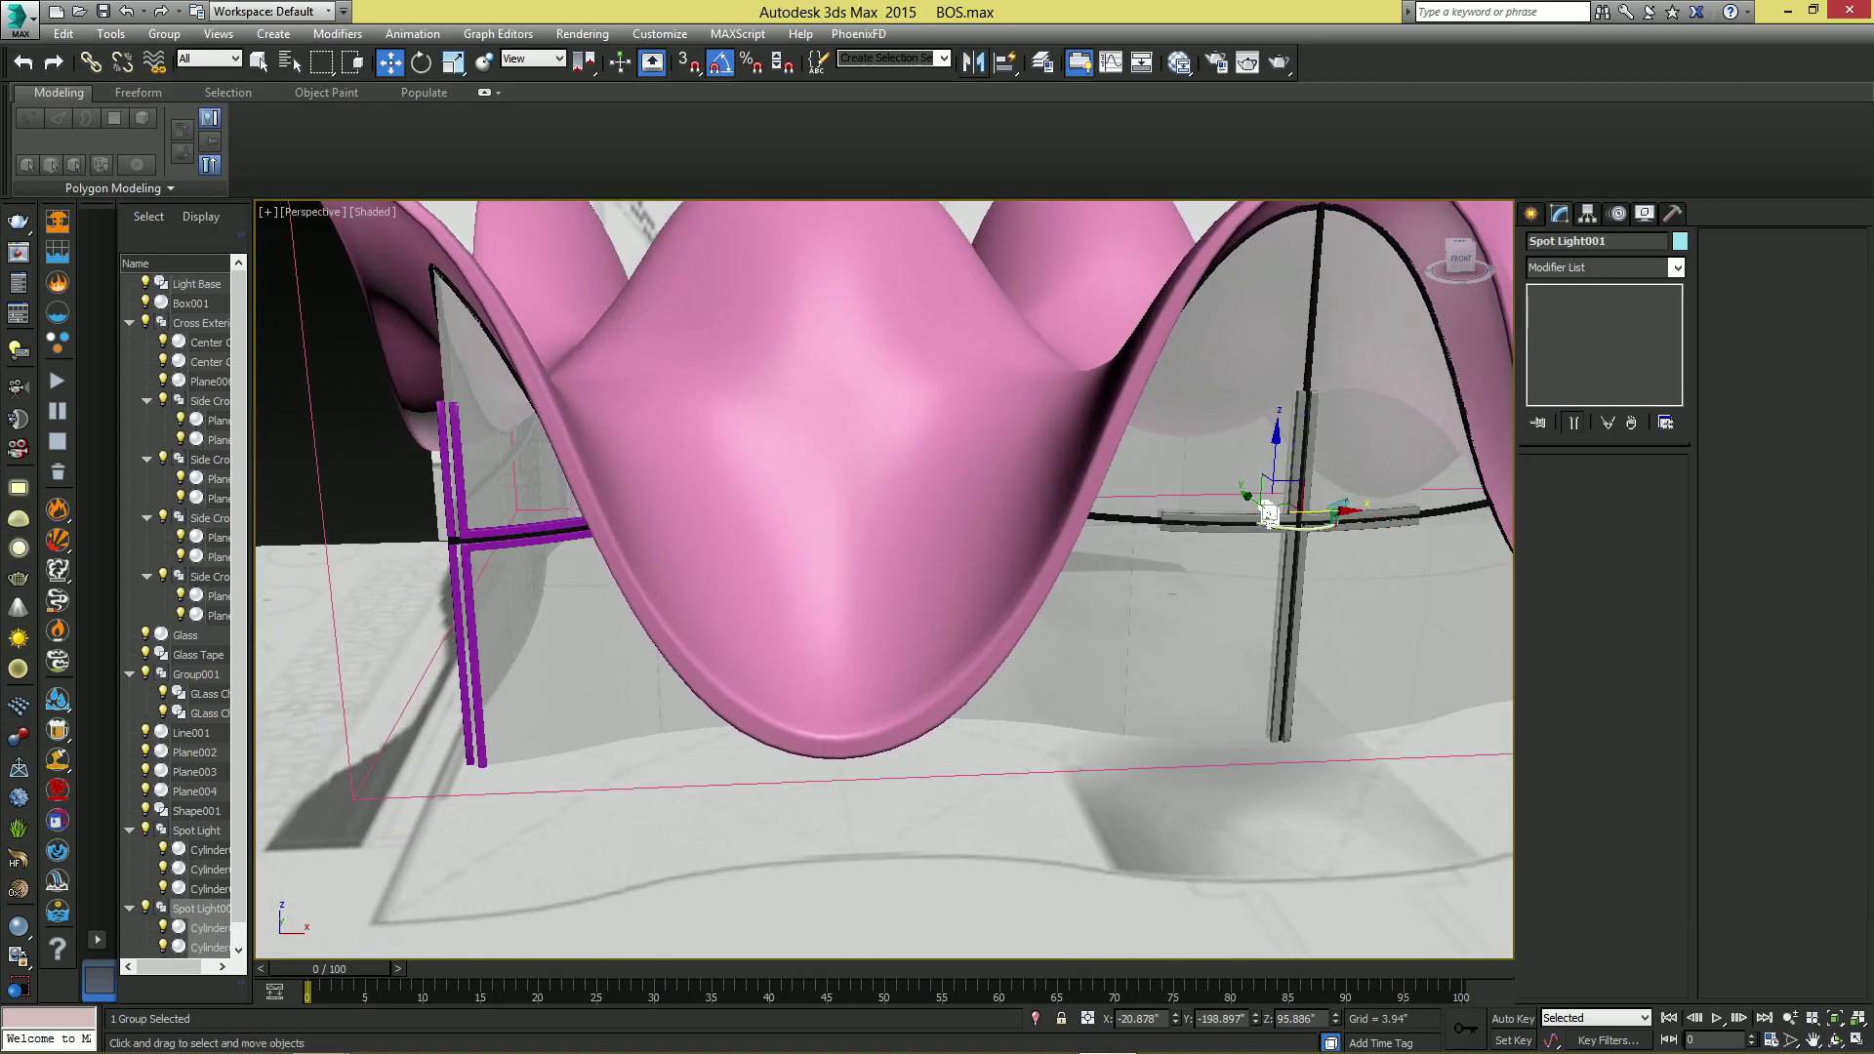
{"action": "left_click_drag", "start_coordinate": [1318, 511], "coordinate": [535, 529], "text": "shift"}
{"action": "key", "text": "Return"}
{"action": "mouse_move", "coordinate": [522, 566]}
{"action": "middle_mouse_down"}
{"action": "mouse_move", "coordinate": [771, 551]}
{"action": "mouse_move", "coordinate": [859, 595]}
{"action": "middle_mouse_up"}
{"action": "scroll", "coordinate": [771, 552], "scroll_direction": "up", "scroll_amount": 6}
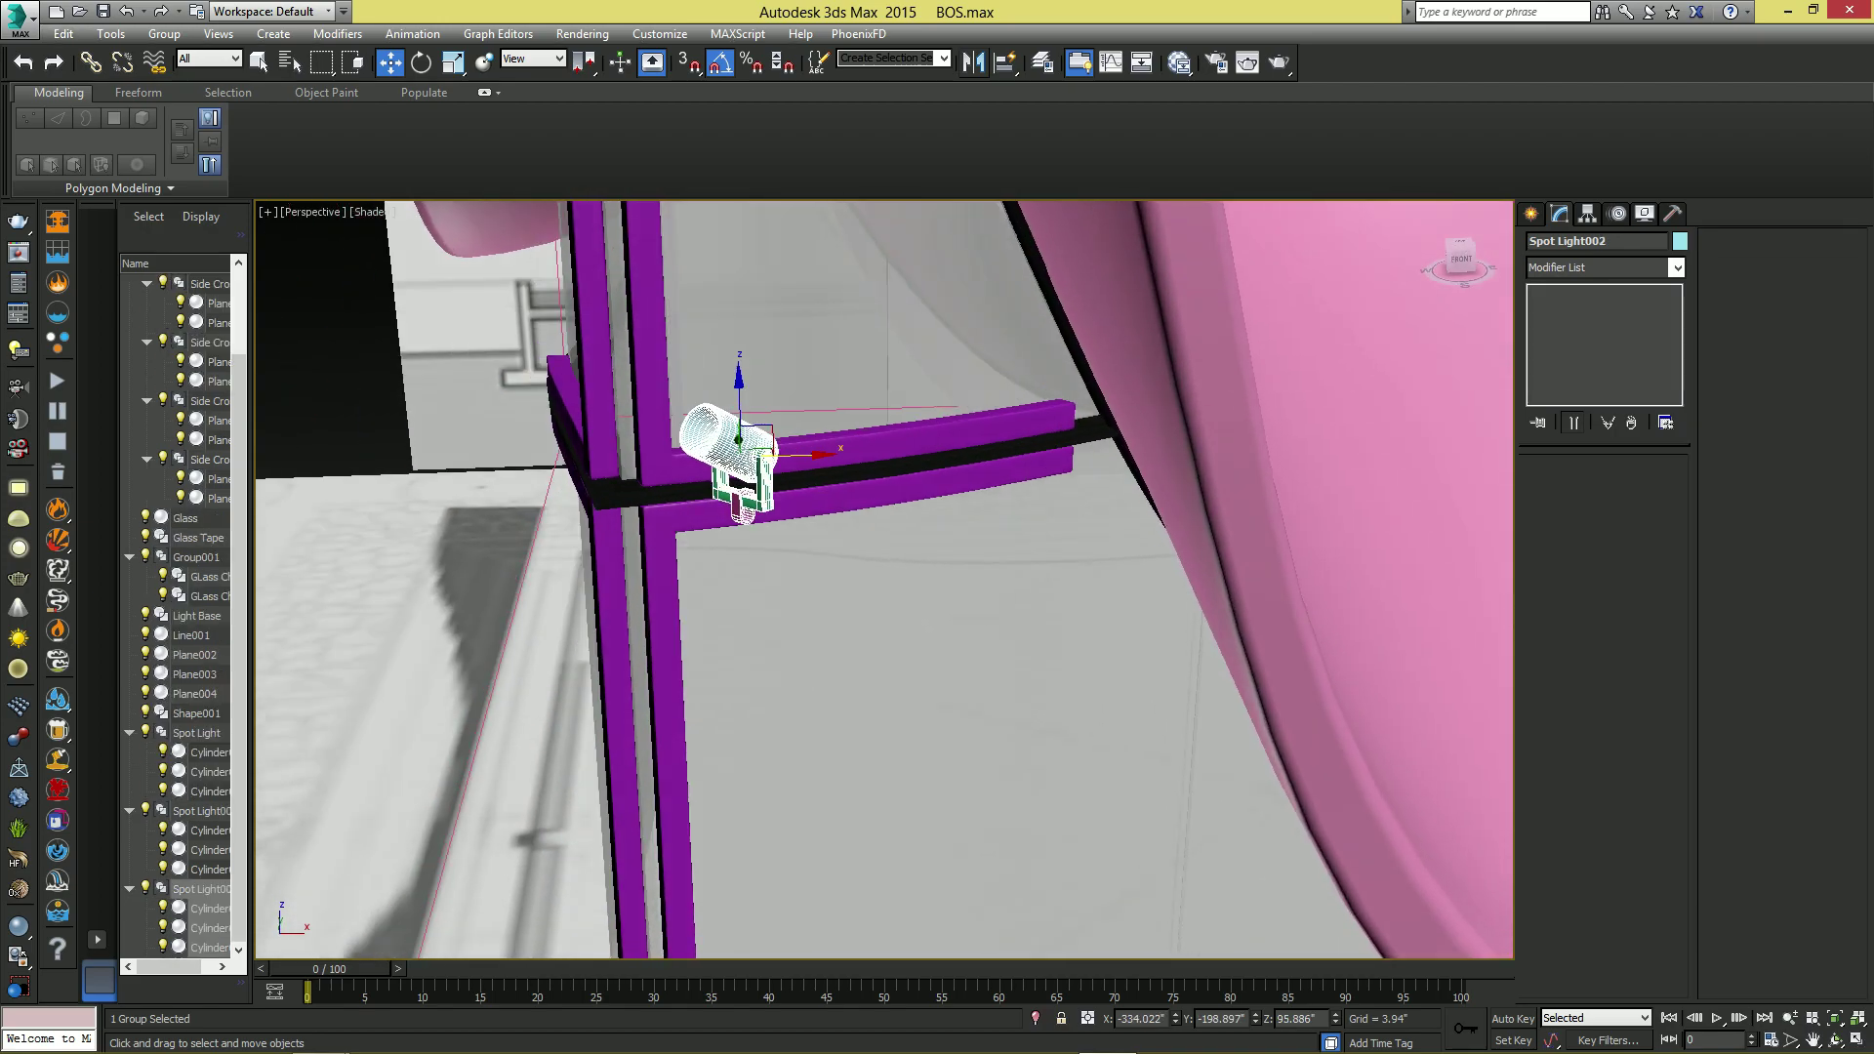
{"action": "key", "text": "alt+w"}
{"action": "right_click", "coordinate": [685, 418]}
{"action": "key", "text": "e"}
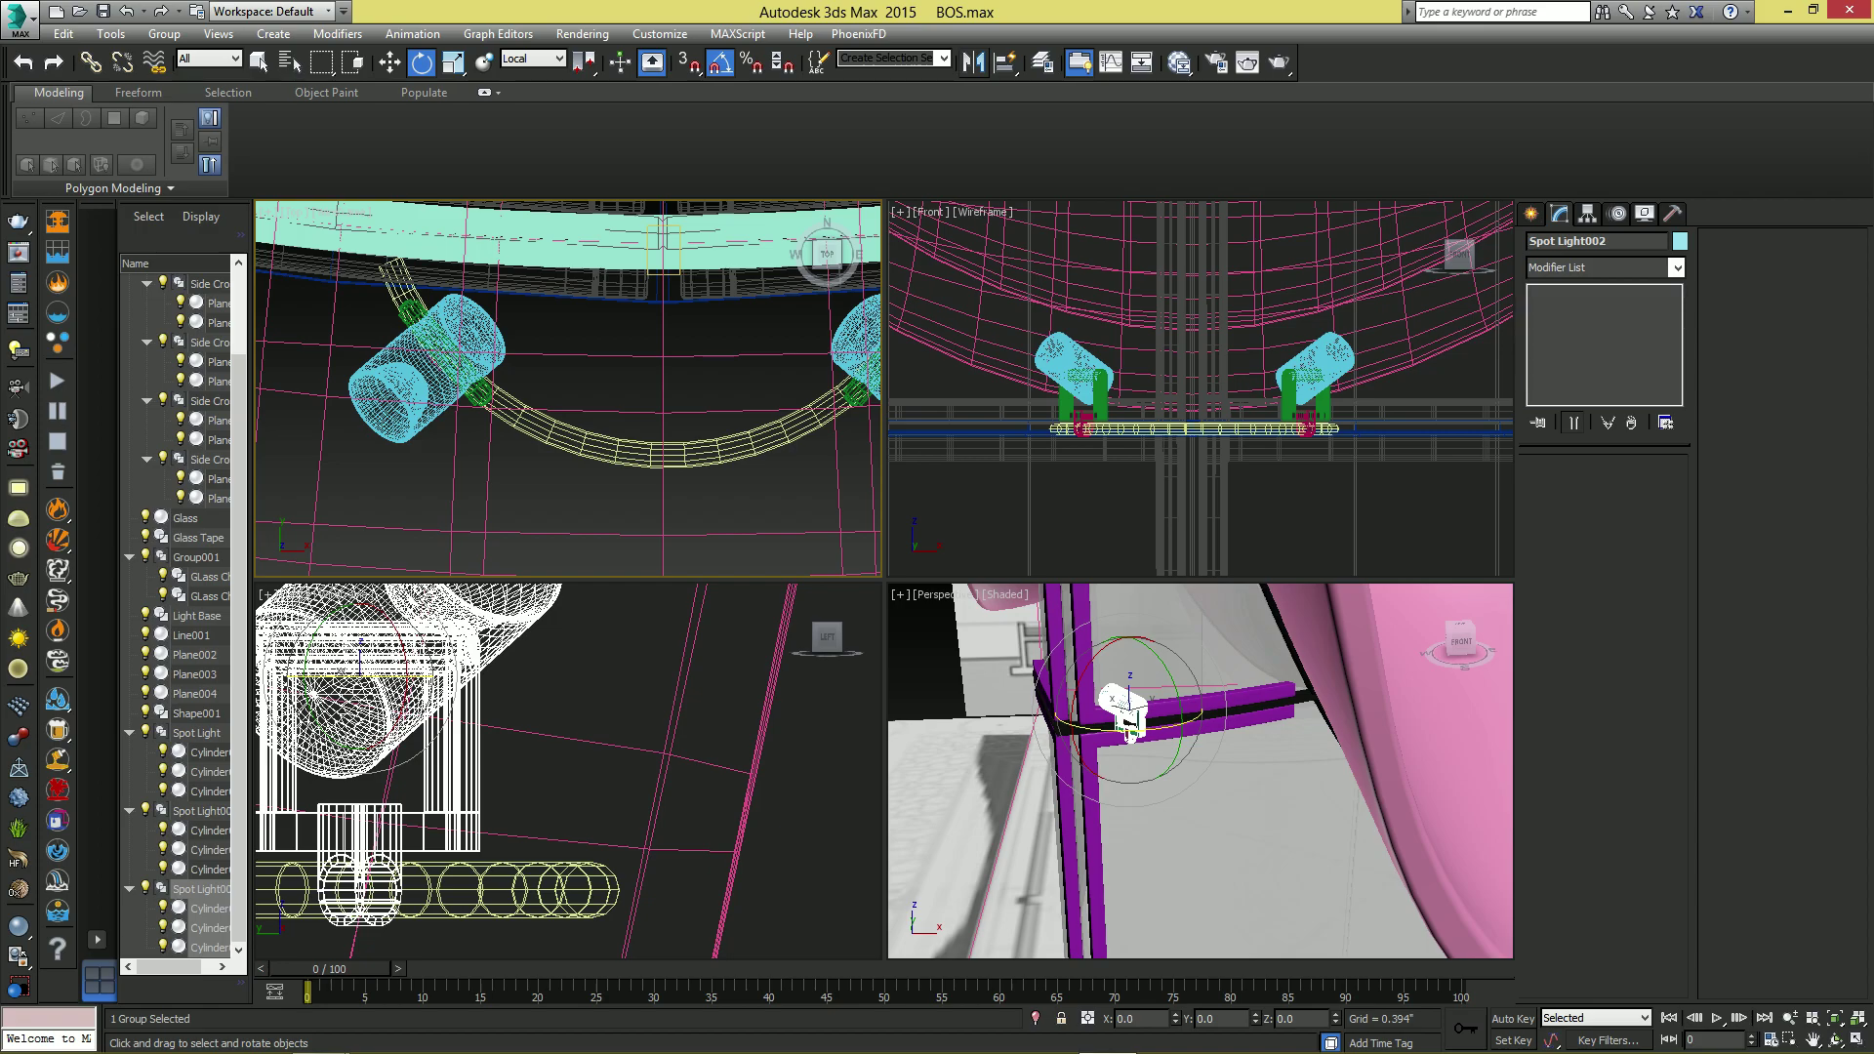
{"action": "right_click", "coordinate": [1205, 746]}
{"action": "key", "text": "w"}
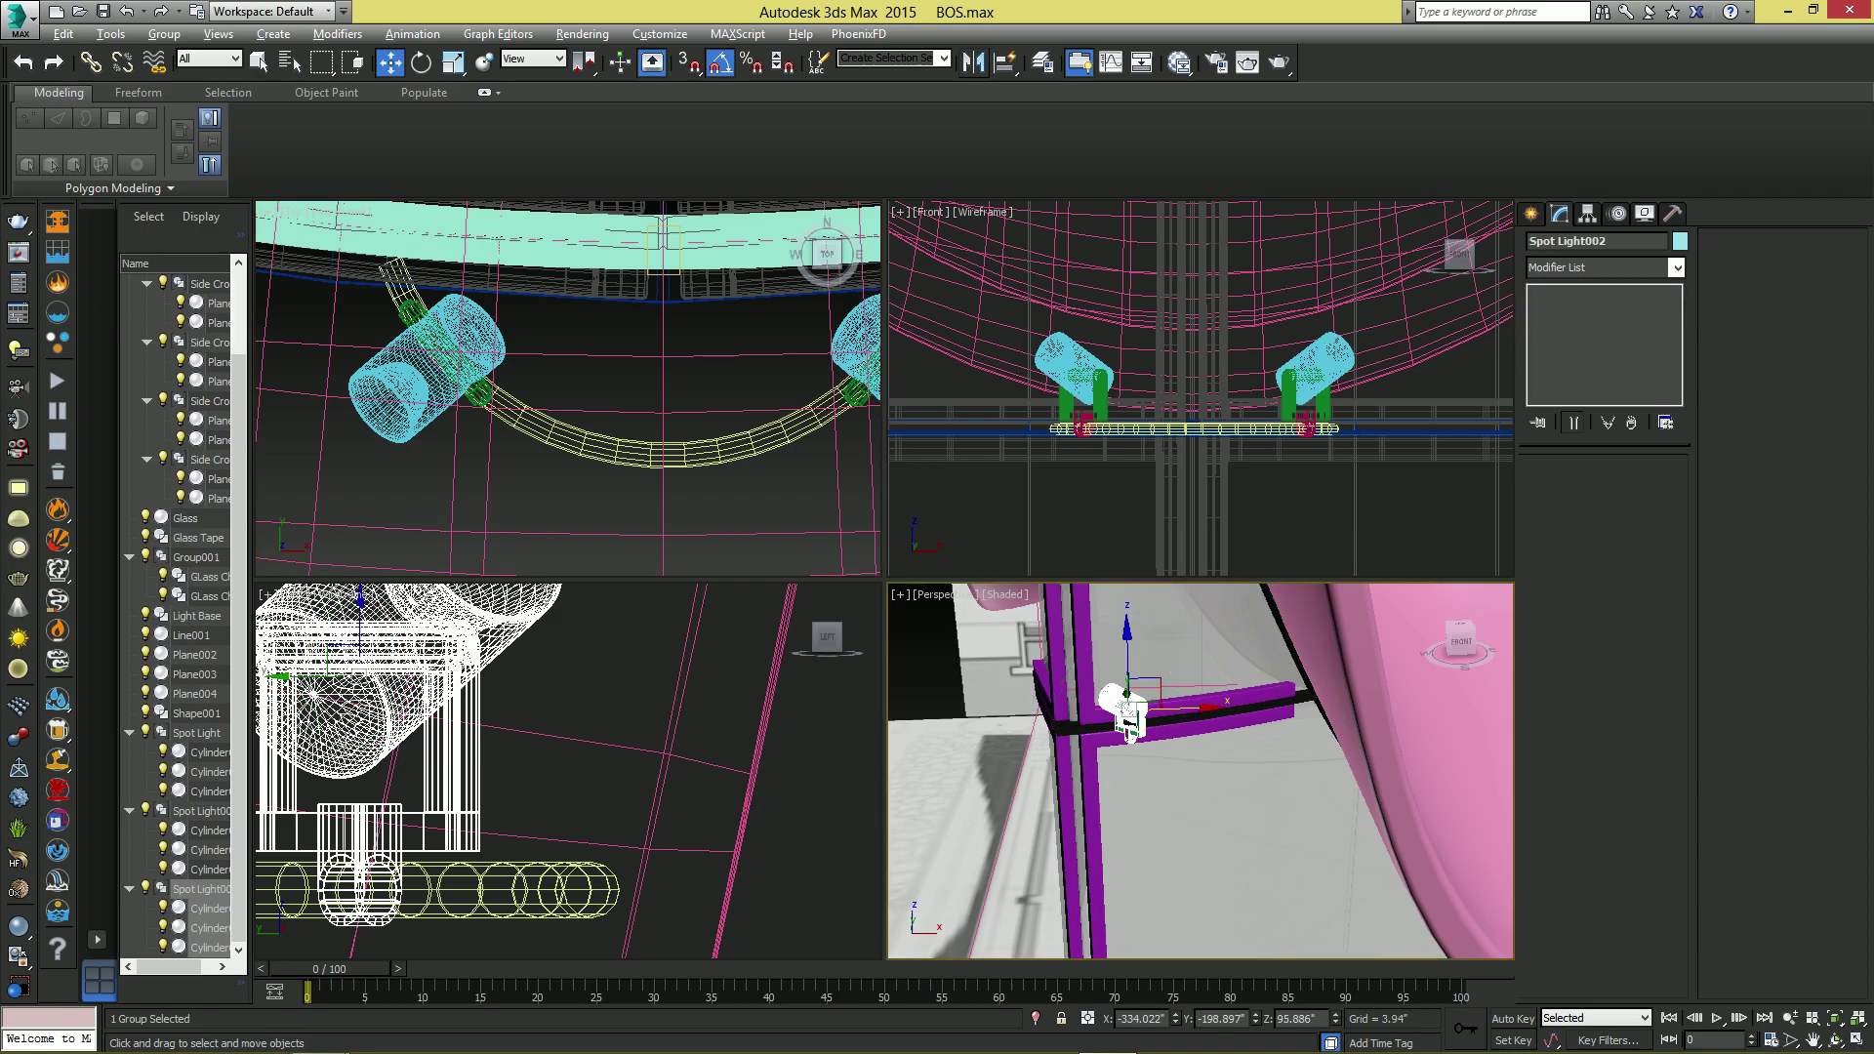
{"action": "key", "text": "alt+w"}
{"action": "middle_click_drag", "start_coordinate": [830, 546], "coordinate": [834, 595], "text": "alt"}
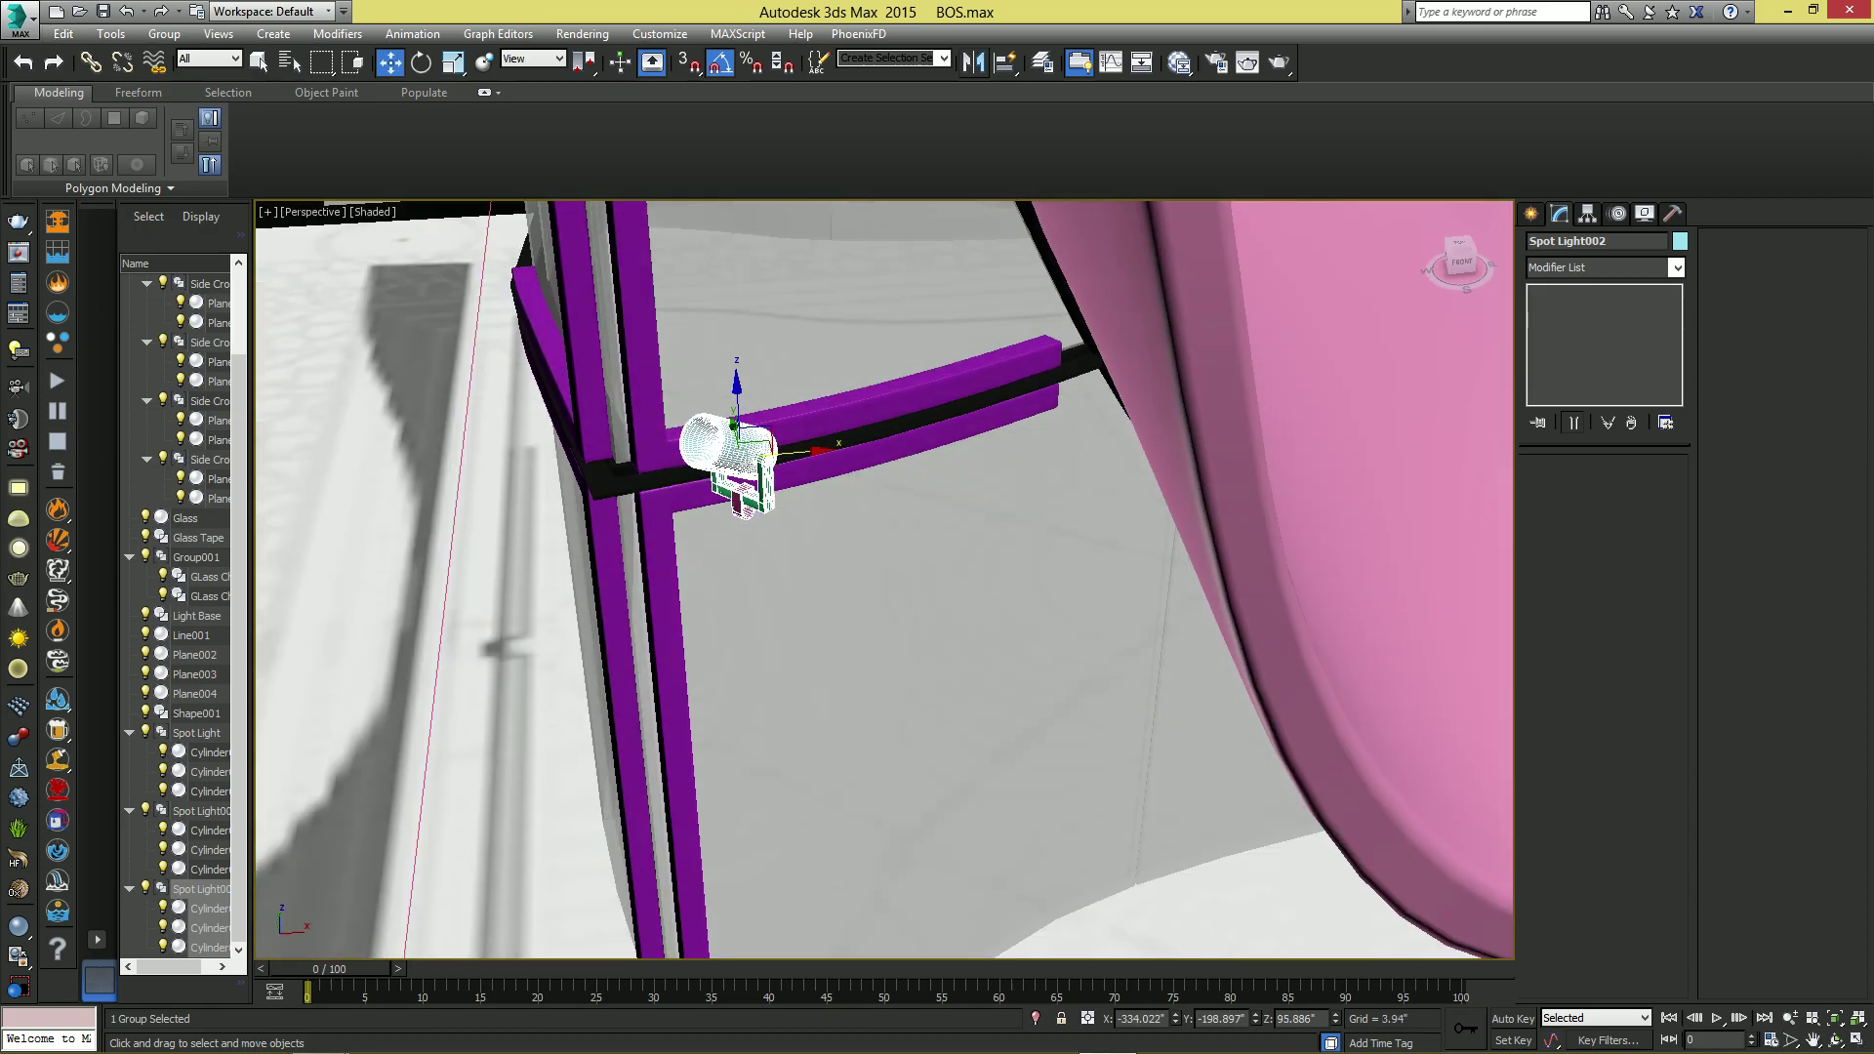
- Set the rotation's reference coordinate system to View and try to turn the copied spot light about the Z axis
{"action": "key", "text": "e"}
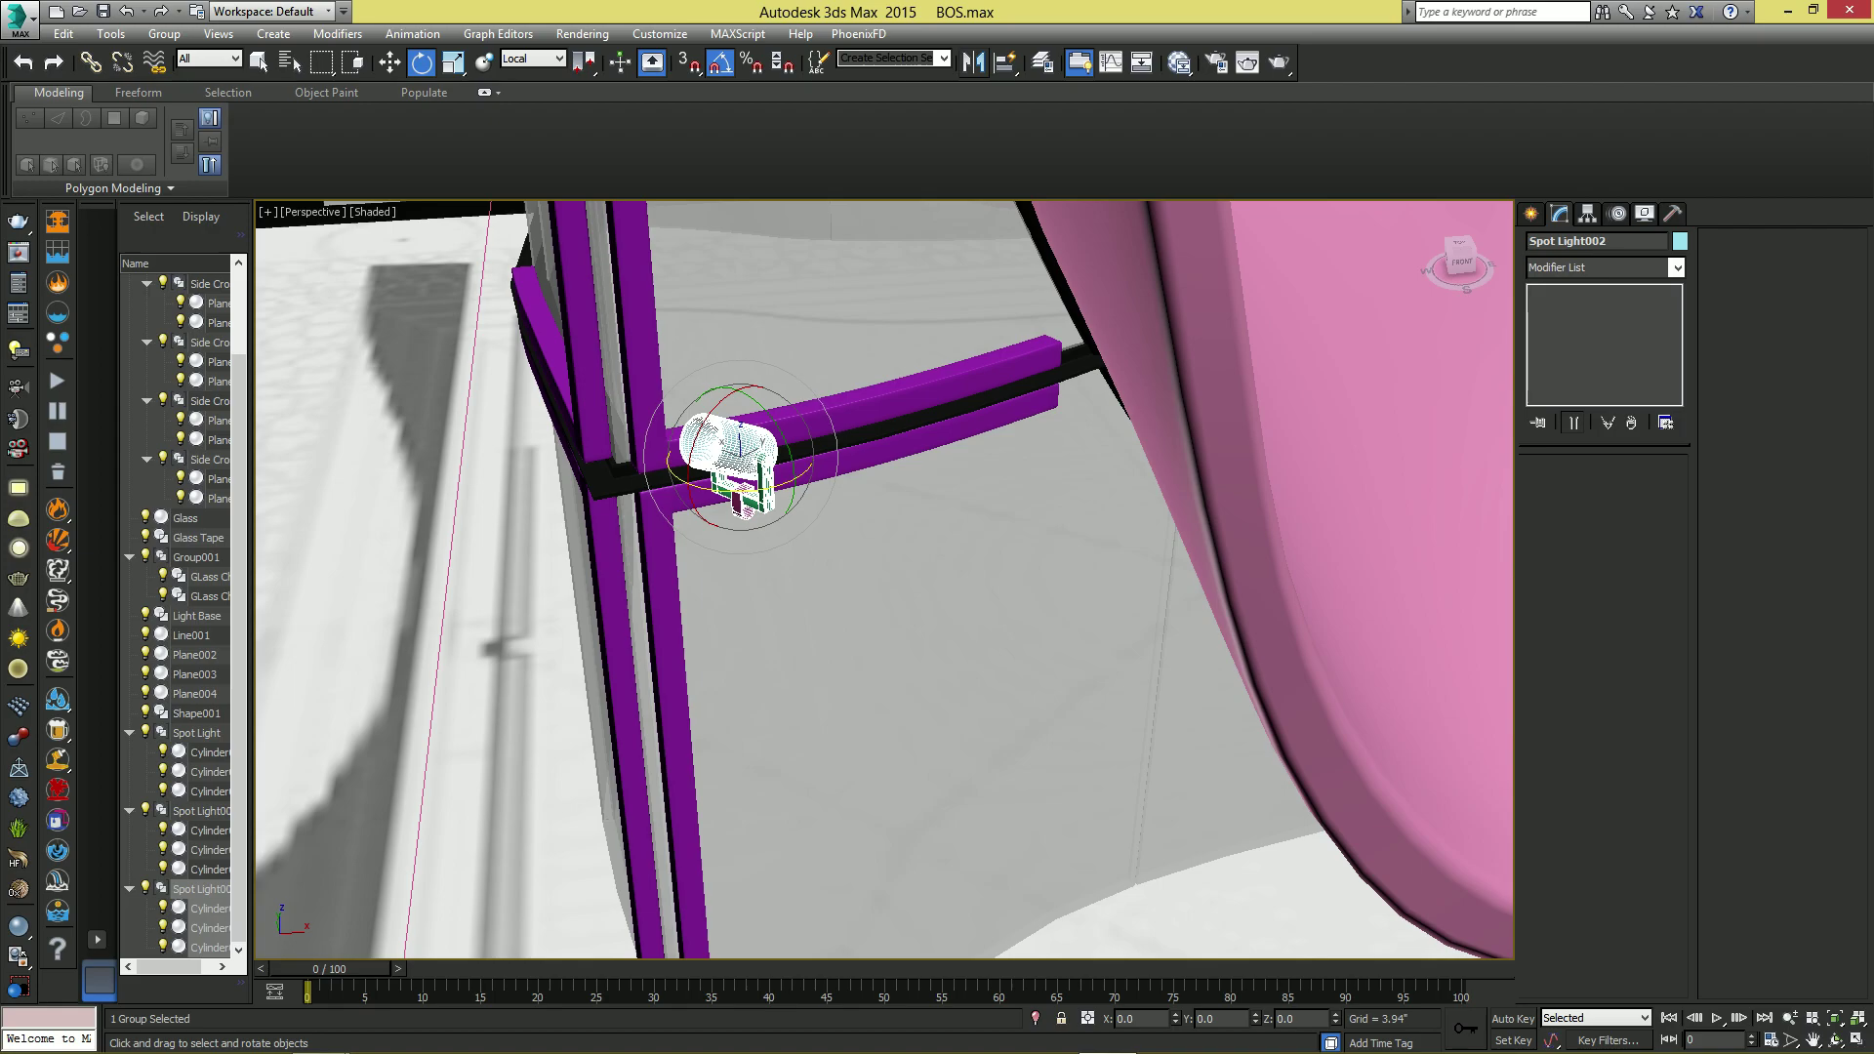
{"action": "left_click", "coordinate": [532, 58]}
{"action": "left_click", "coordinate": [523, 76]}
{"action": "middle_click_drag", "start_coordinate": [829, 527], "coordinate": [825, 606], "text": "alt"}
{"action": "left_click_drag", "start_coordinate": [754, 506], "coordinate": [904, 511]}
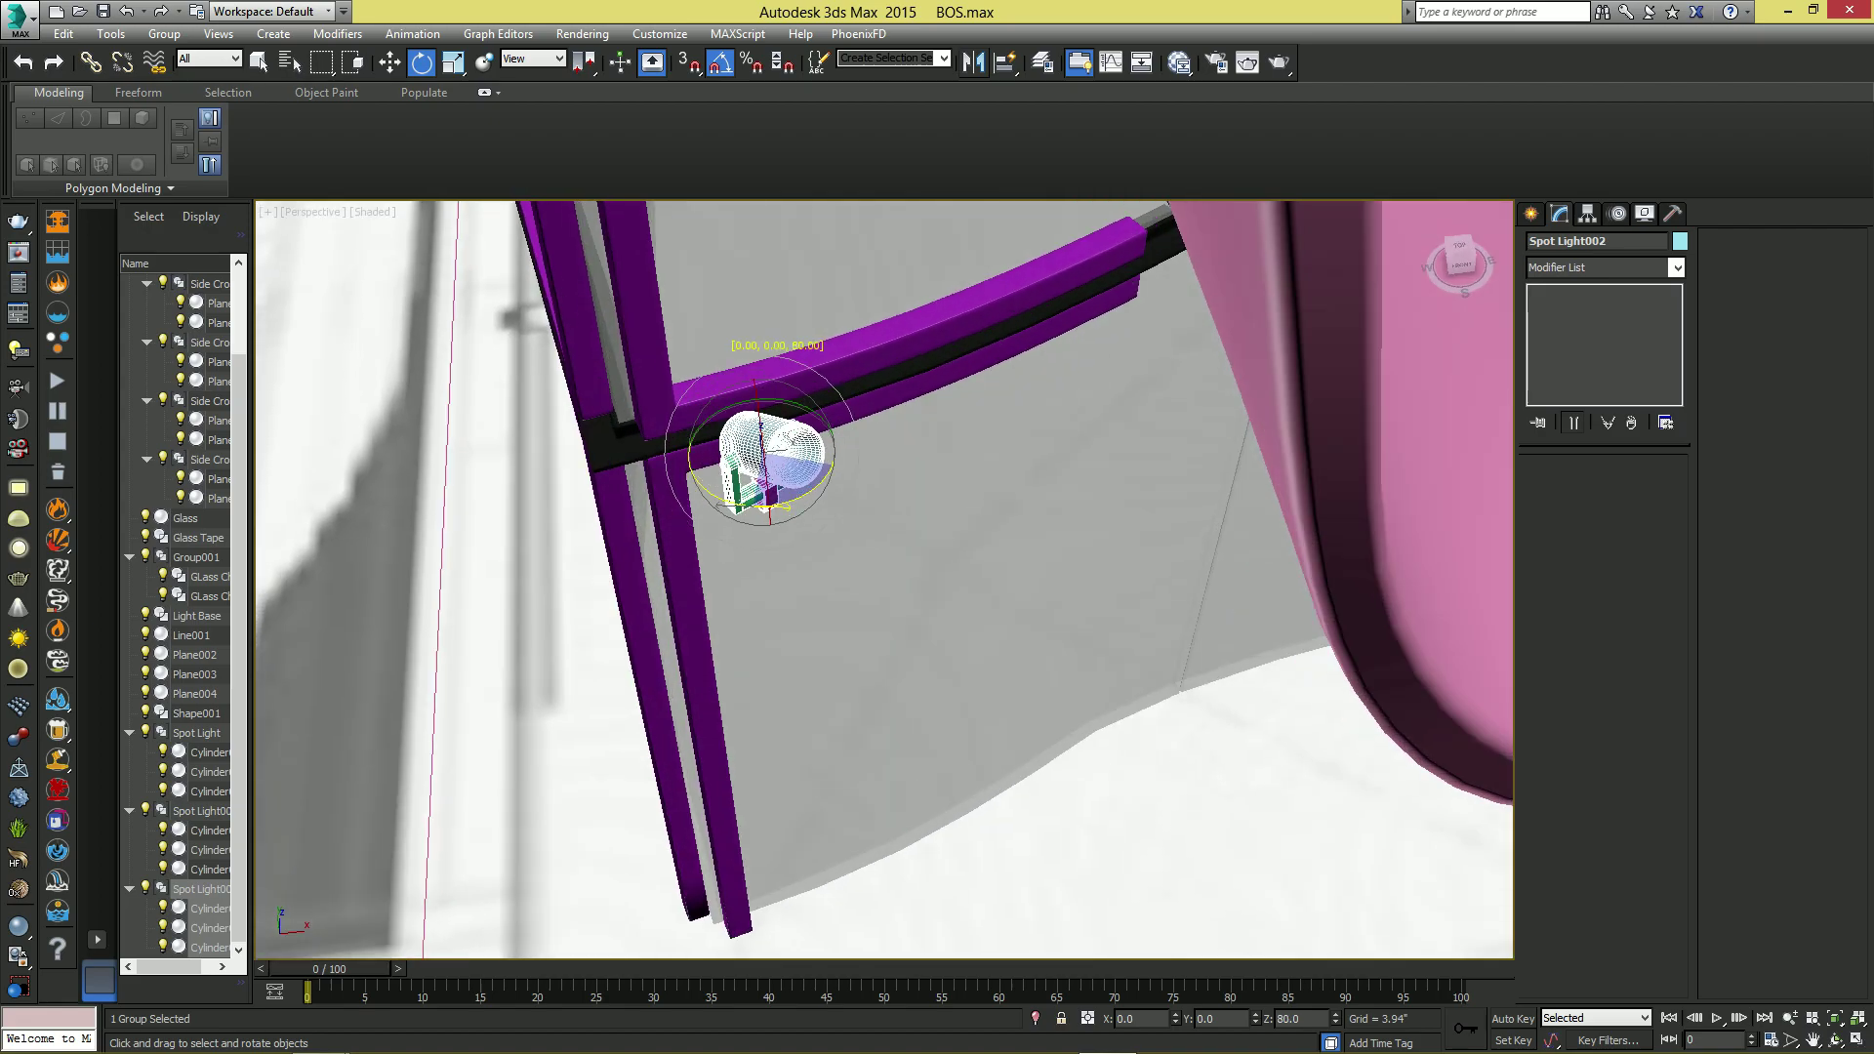
{"action": "right_click", "coordinate": [904, 511]}
- Isolate the Cross Exterior group together with the copied spot light beside the purple side cross
{"action": "middle_click_drag", "start_coordinate": [830, 478], "coordinate": [1030, 617]}
{"action": "scroll", "coordinate": [990, 533], "scroll_direction": "up", "scroll_amount": 4}
{"action": "key", "text": "alt"}
{"action": "left_click", "coordinate": [859, 483]}
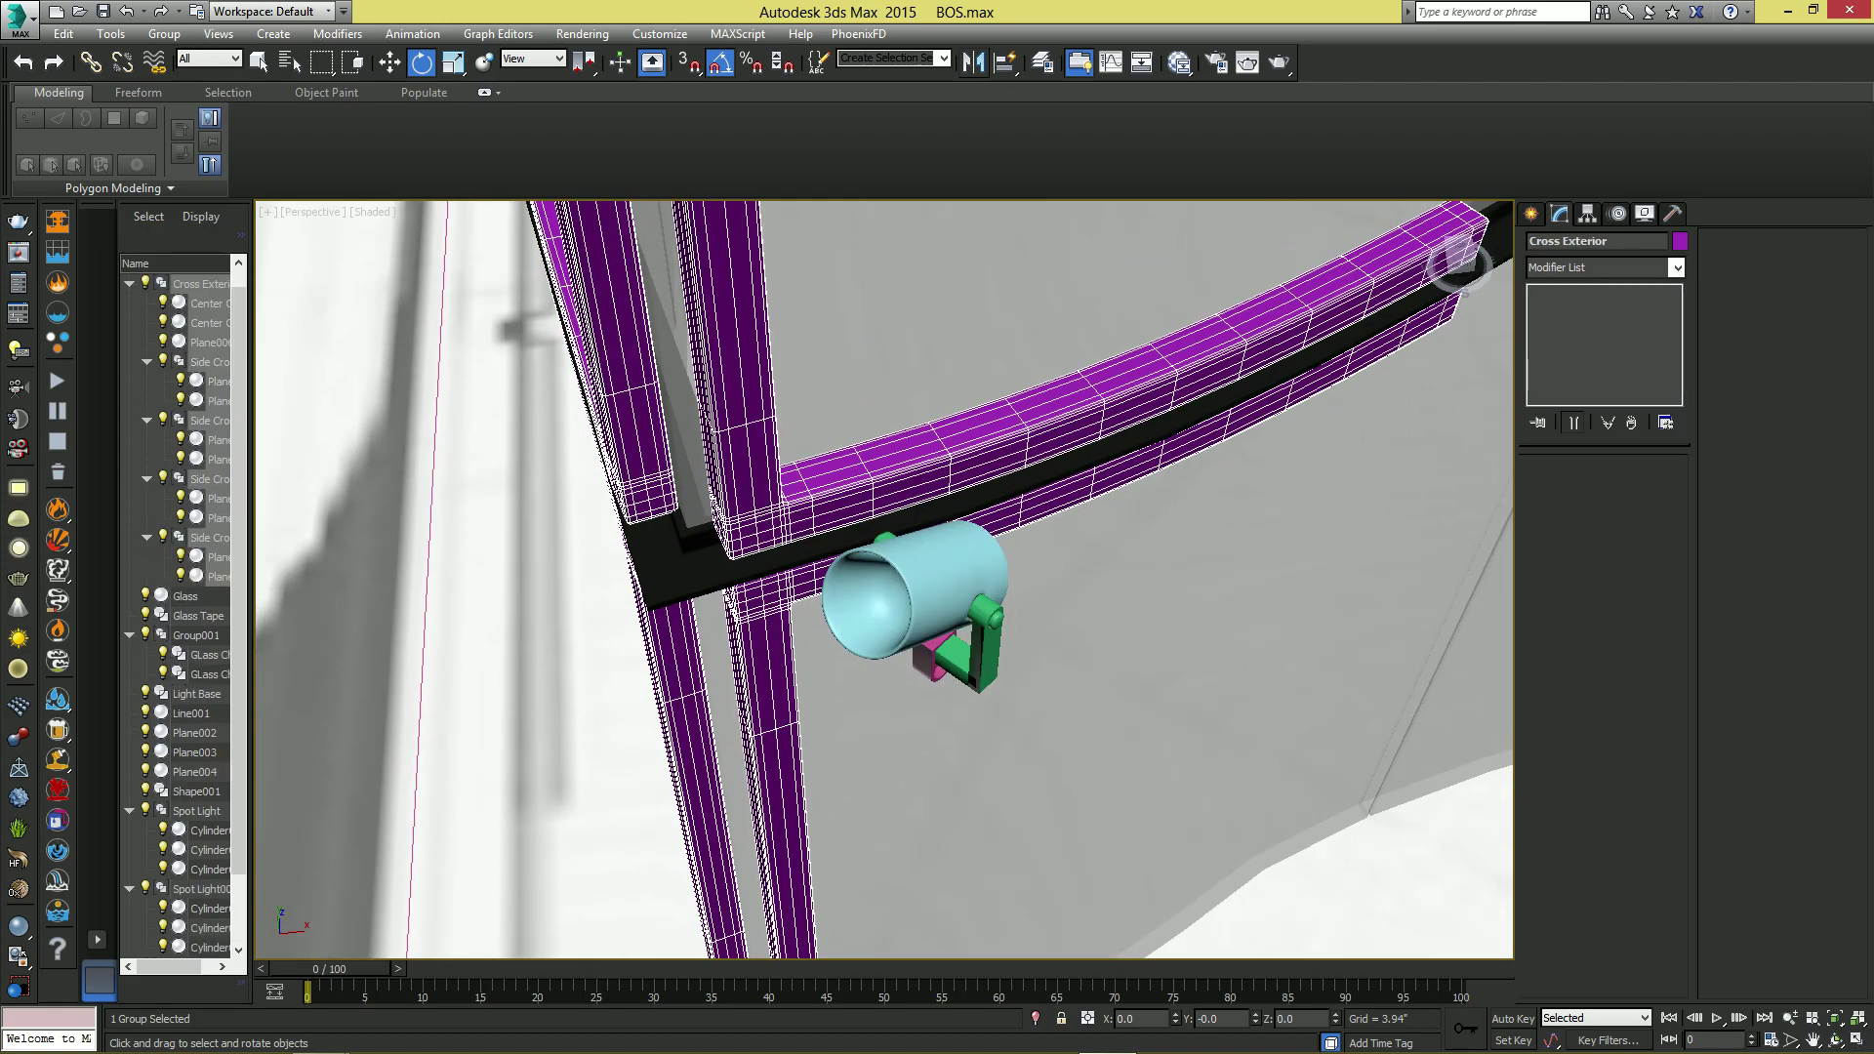
{"action": "left_click", "coordinate": [910, 584], "text": "ctrl"}
{"action": "right_click", "coordinate": [910, 584]}
{"action": "left_click", "coordinate": [962, 519]}
- Draw an arc with a radius of about 12.2" around the outer corner of the side cross in the Top view
{"action": "key", "text": "alt+w"}
{"action": "scroll", "coordinate": [675, 476], "scroll_direction": "down", "scroll_amount": 9}
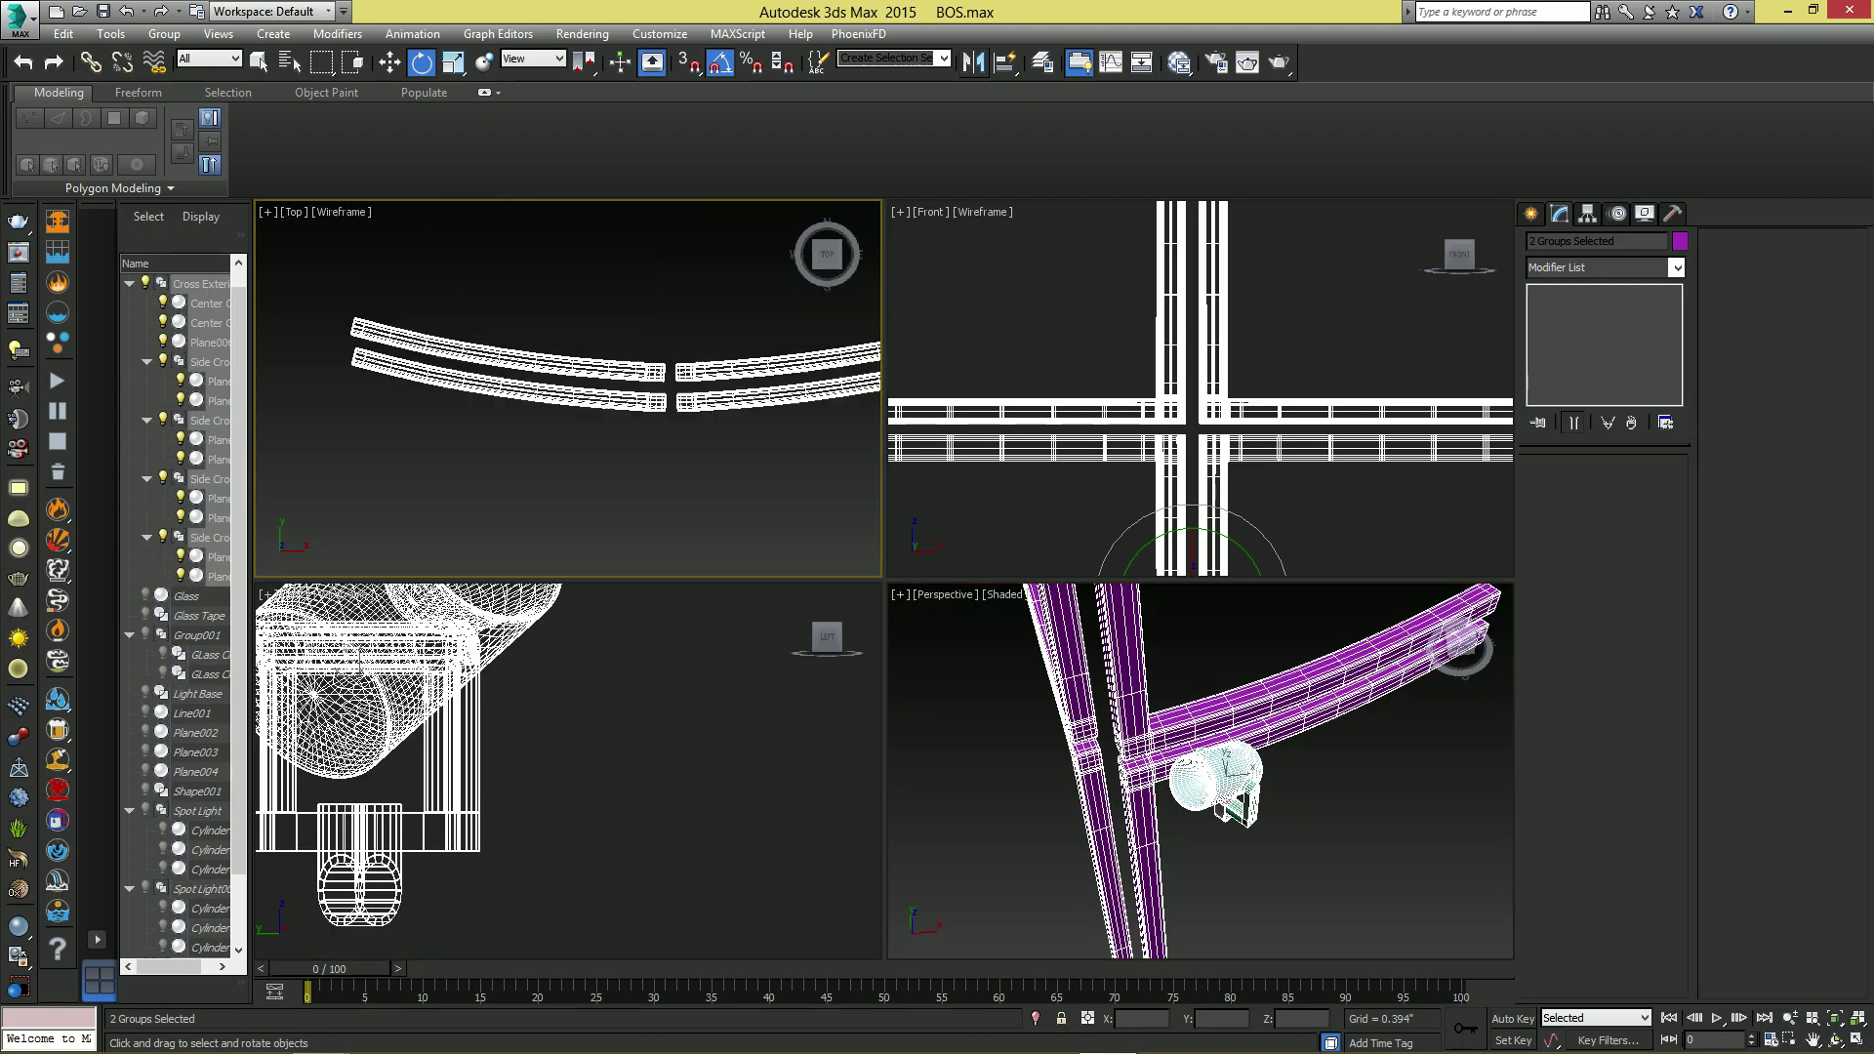
{"action": "middle_click_drag", "start_coordinate": [675, 477], "coordinate": [752, 461]}
{"action": "key", "text": "alt+w"}
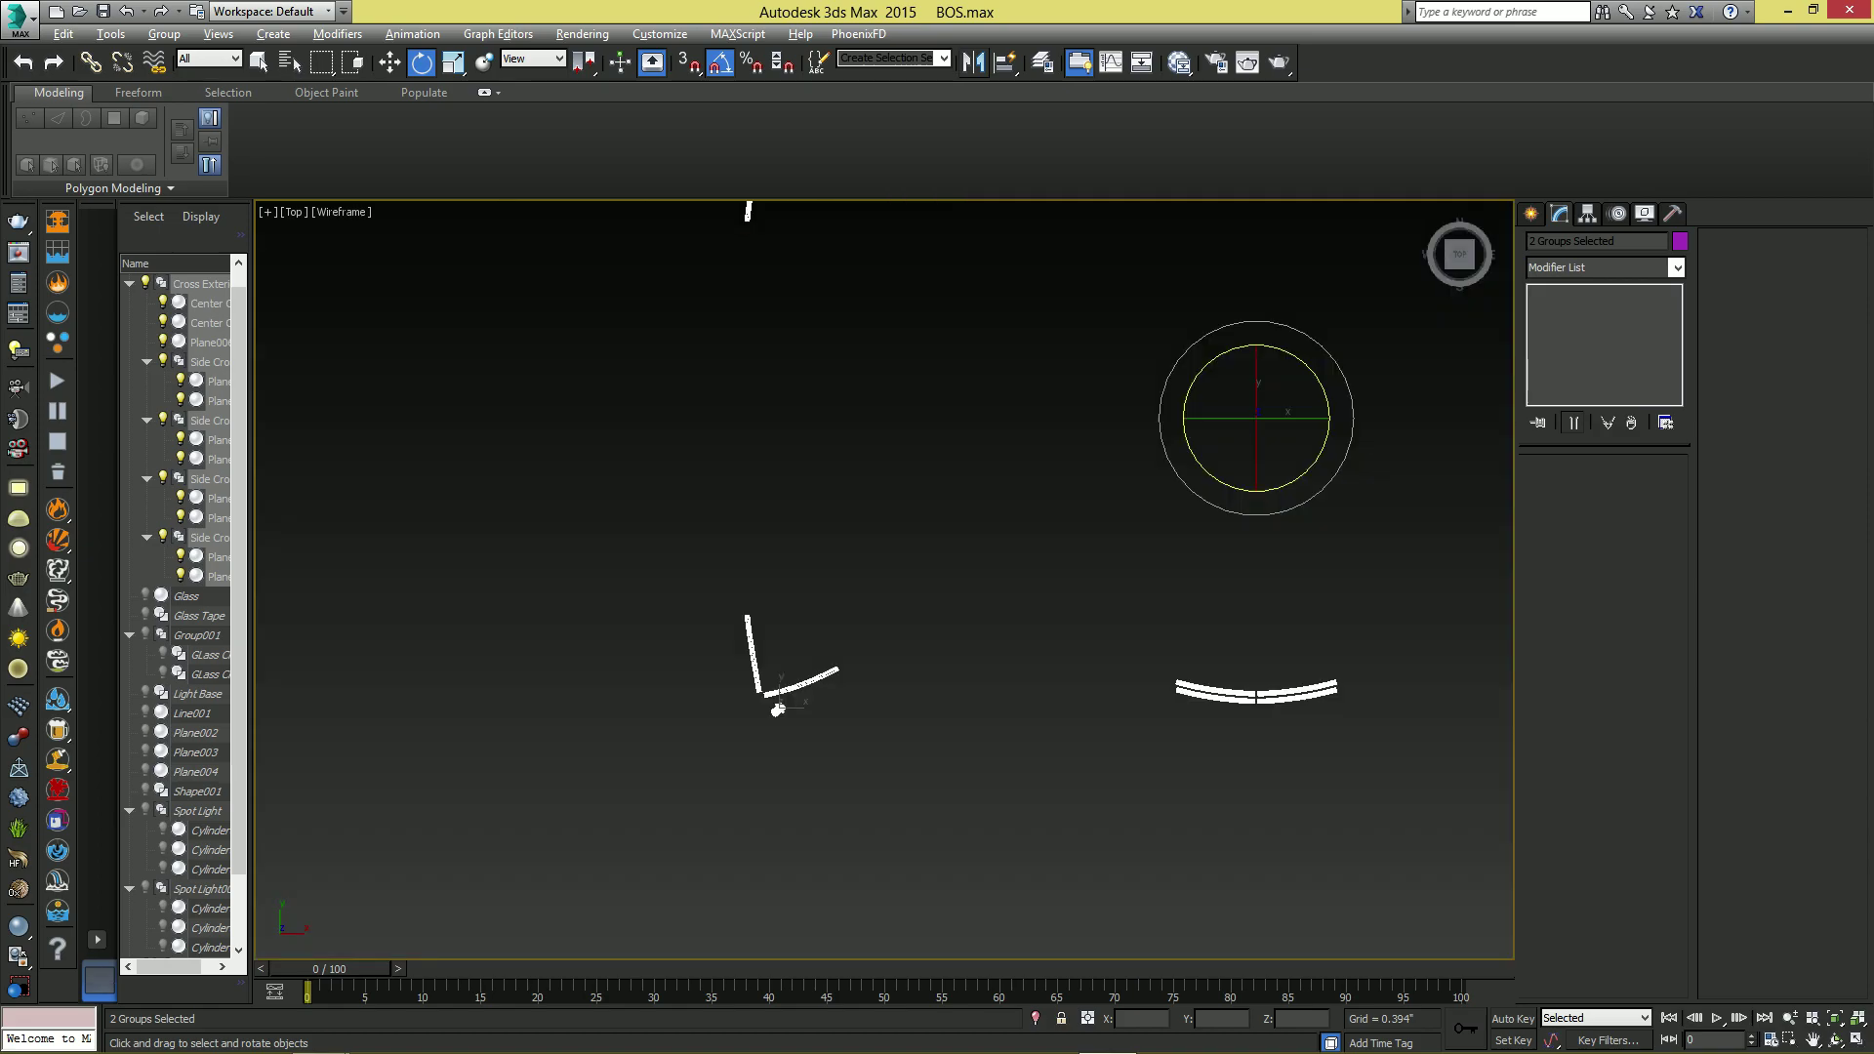
{"action": "left_click", "coordinate": [740, 754]}
{"action": "scroll", "coordinate": [740, 754], "scroll_direction": "up", "scroll_amount": 5}
{"action": "middle_click_drag", "start_coordinate": [740, 753], "coordinate": [770, 859]}
{"action": "left_click", "coordinate": [1531, 214]}
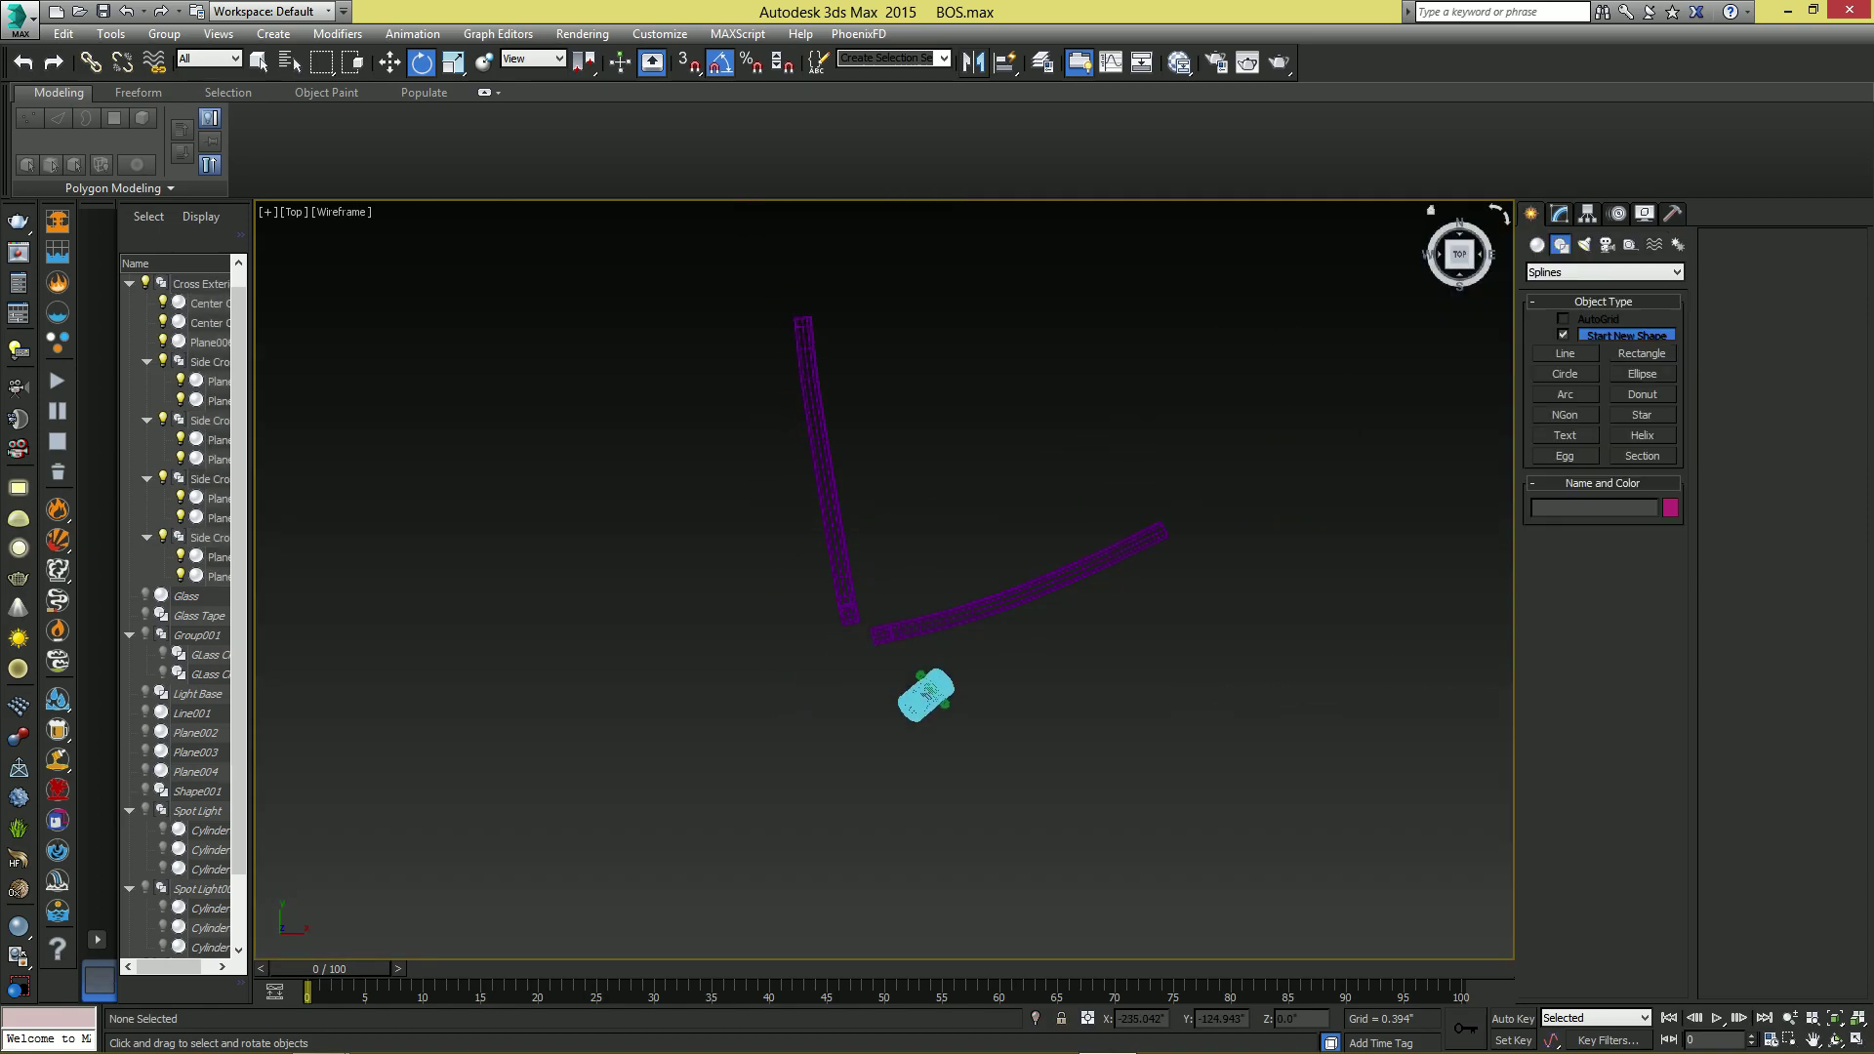
{"action": "left_click", "coordinate": [1566, 394]}
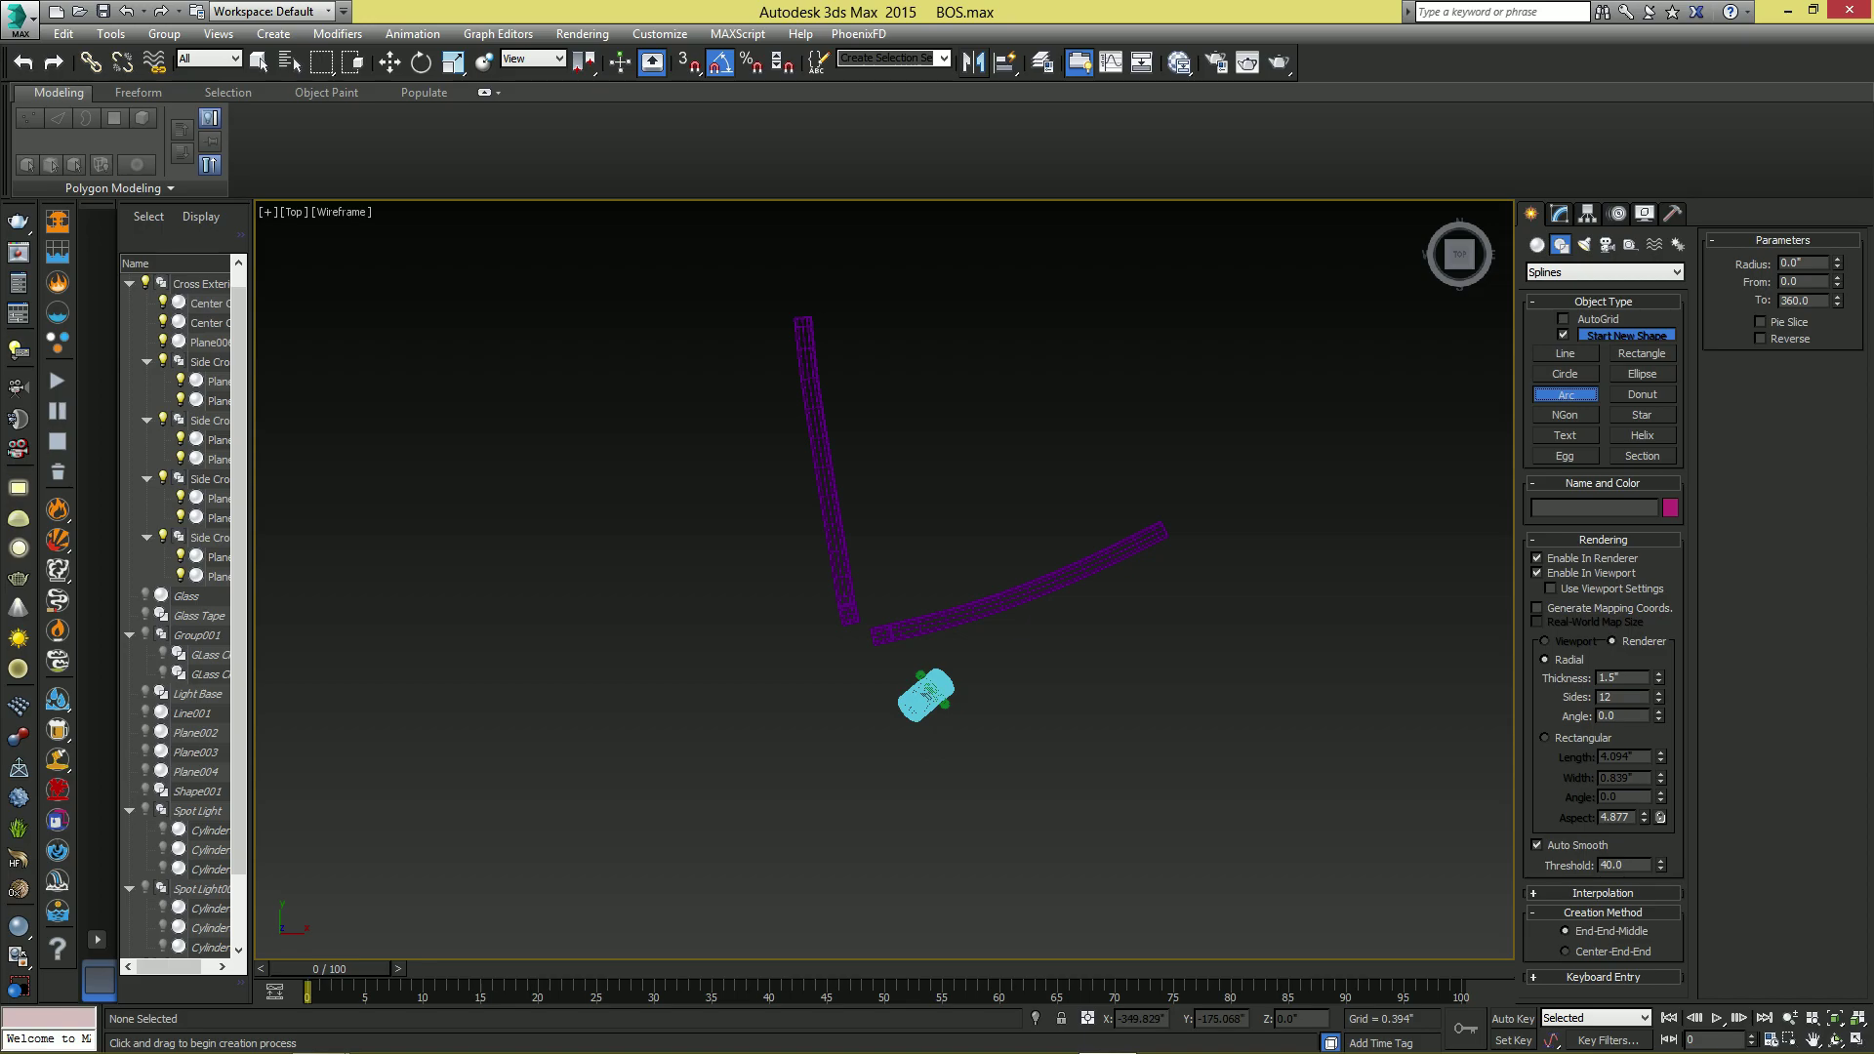
{"action": "left_click_drag", "start_coordinate": [836, 561], "coordinate": [937, 625]}
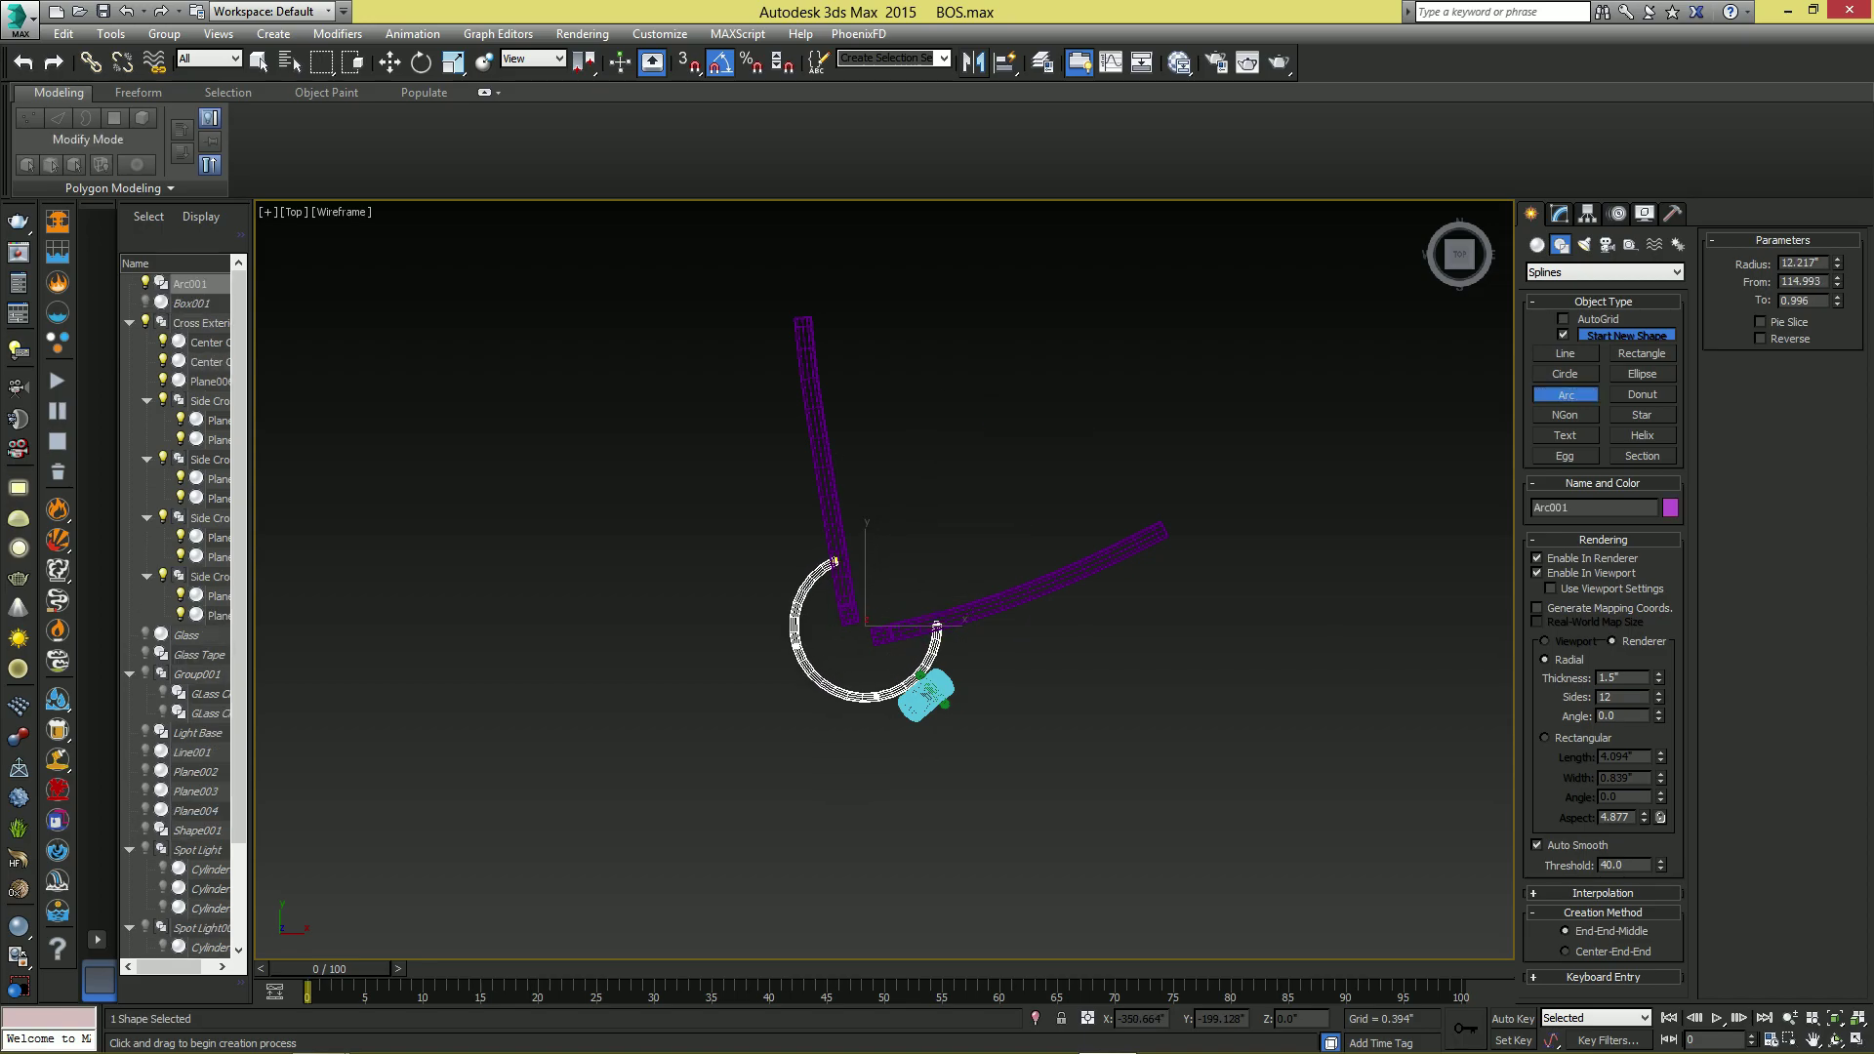
{"action": "right_click", "coordinate": [862, 681]}
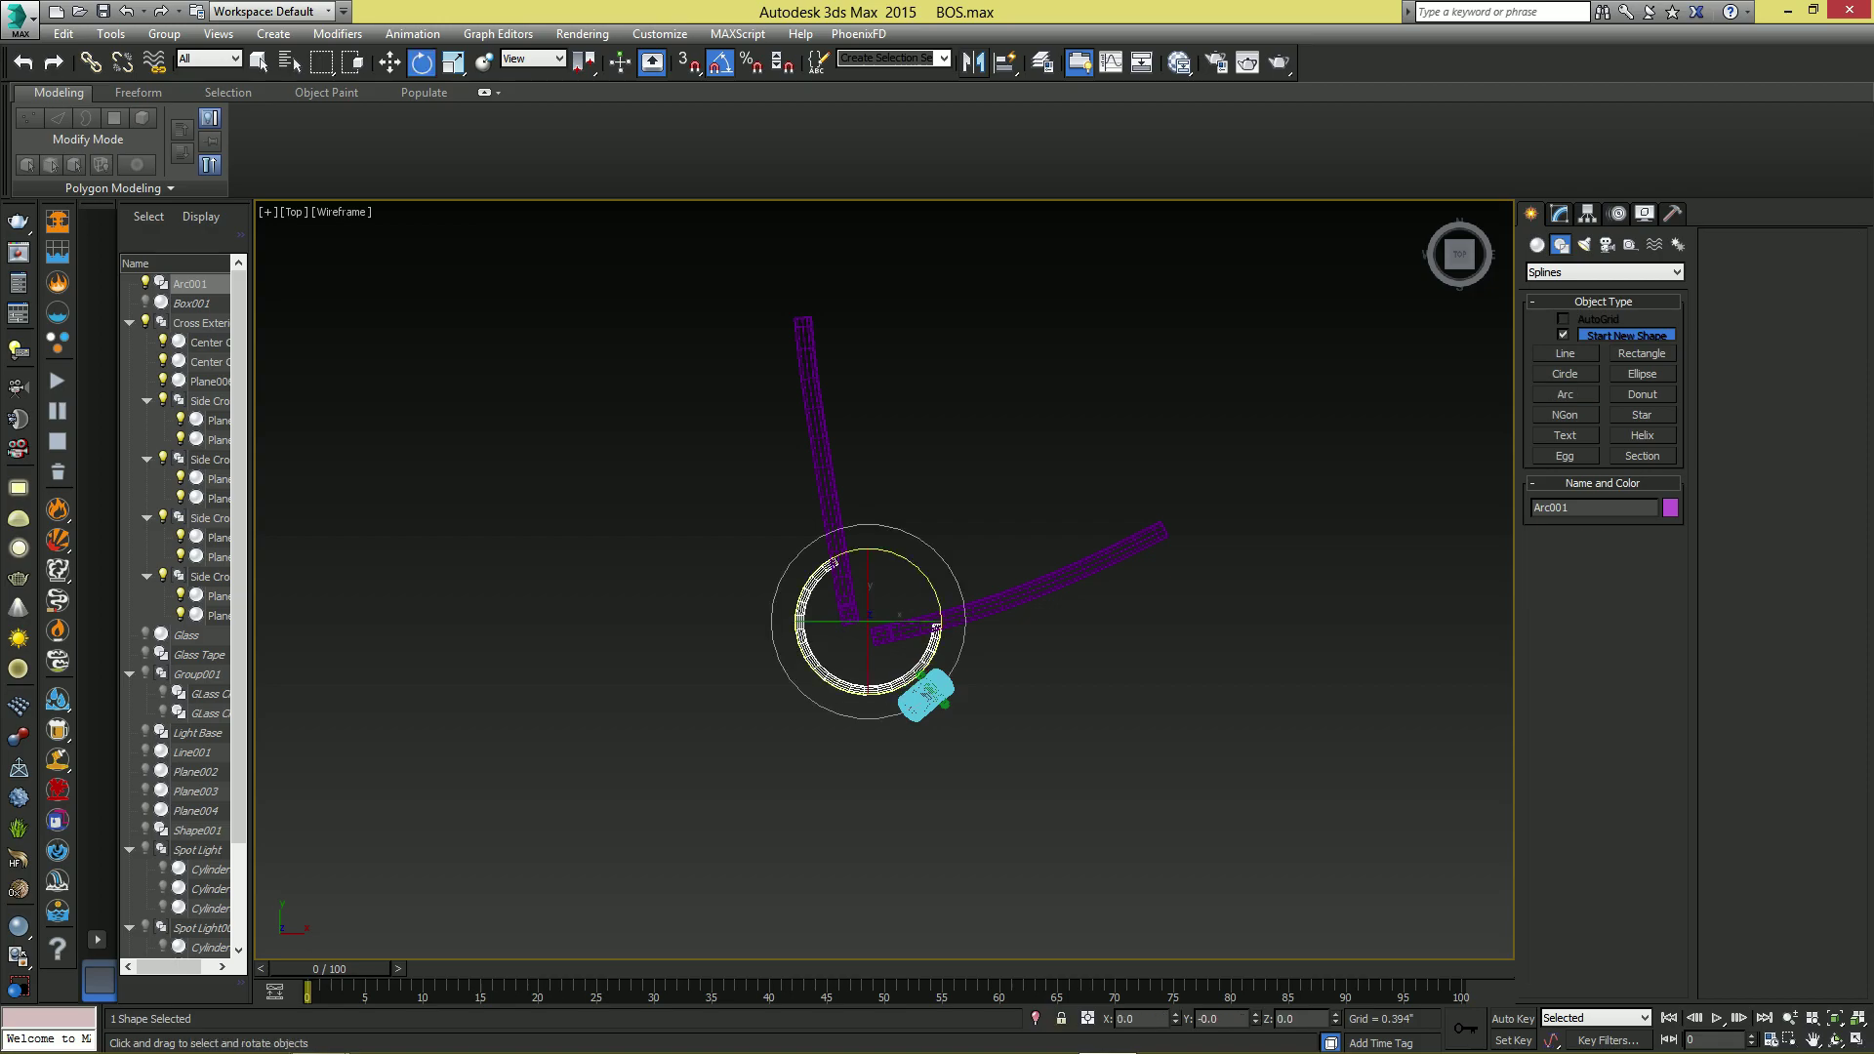
- Raise the new arc in the Left view to the height of the cross's horizontal arms, about Z 89.7"
{"action": "scroll", "coordinate": [861, 676], "scroll_direction": "down", "scroll_amount": 4}
{"action": "scroll", "coordinate": [928, 708], "scroll_direction": "up", "scroll_amount": 6}
{"action": "key", "text": "w"}
{"action": "key", "text": "alt+w"}
{"action": "right_click", "coordinate": [1064, 713]}
{"action": "key", "text": "alt+w"}
{"action": "middle_click_drag", "start_coordinate": [1015, 746], "coordinate": [1093, 698], "text": "alt"}
{"action": "scroll", "coordinate": [1093, 698], "scroll_direction": "down", "scroll_amount": 5}
{"action": "key", "text": "alt+w"}
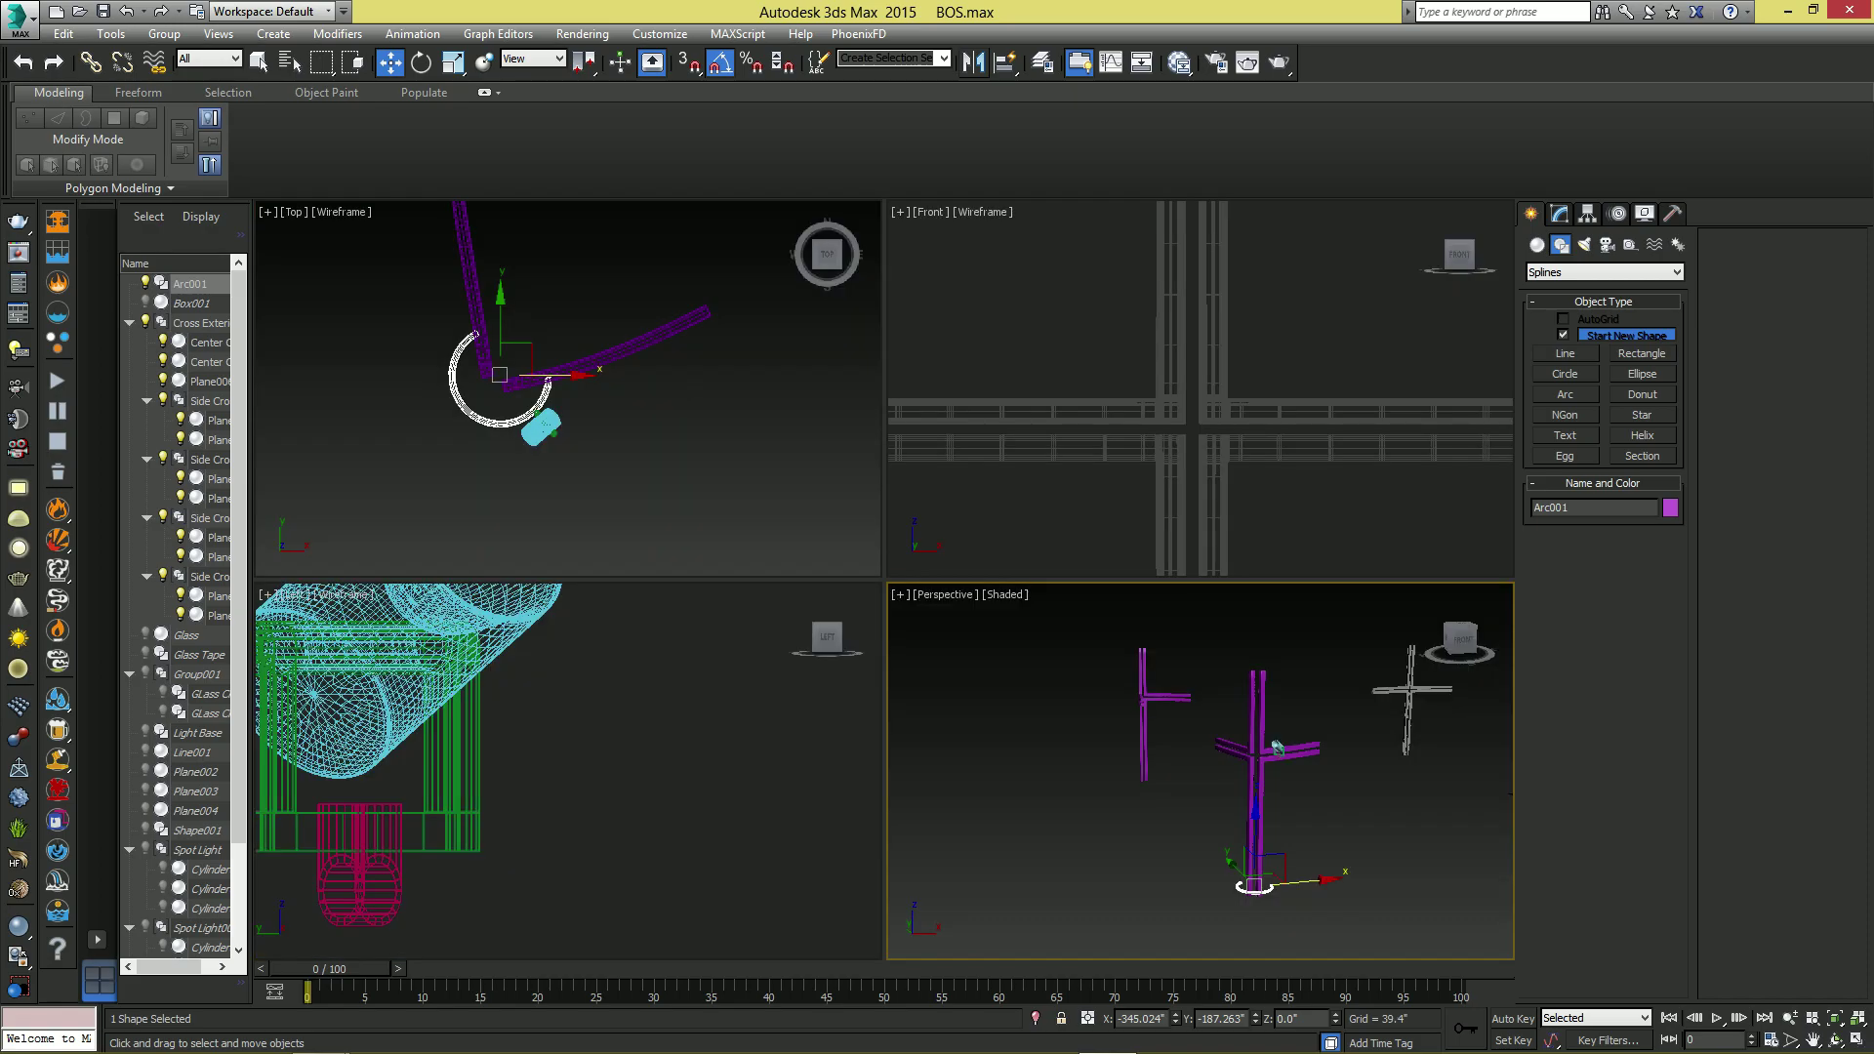
{"action": "scroll", "coordinate": [629, 746], "scroll_direction": "down", "scroll_amount": 6}
{"action": "key", "text": "alt+w"}
{"action": "scroll", "coordinate": [730, 822], "scroll_direction": "down", "scroll_amount": 5}
{"action": "middle_click_drag", "start_coordinate": [731, 822], "coordinate": [793, 536]}
{"action": "left_click_drag", "start_coordinate": [807, 727], "coordinate": [807, 431]}
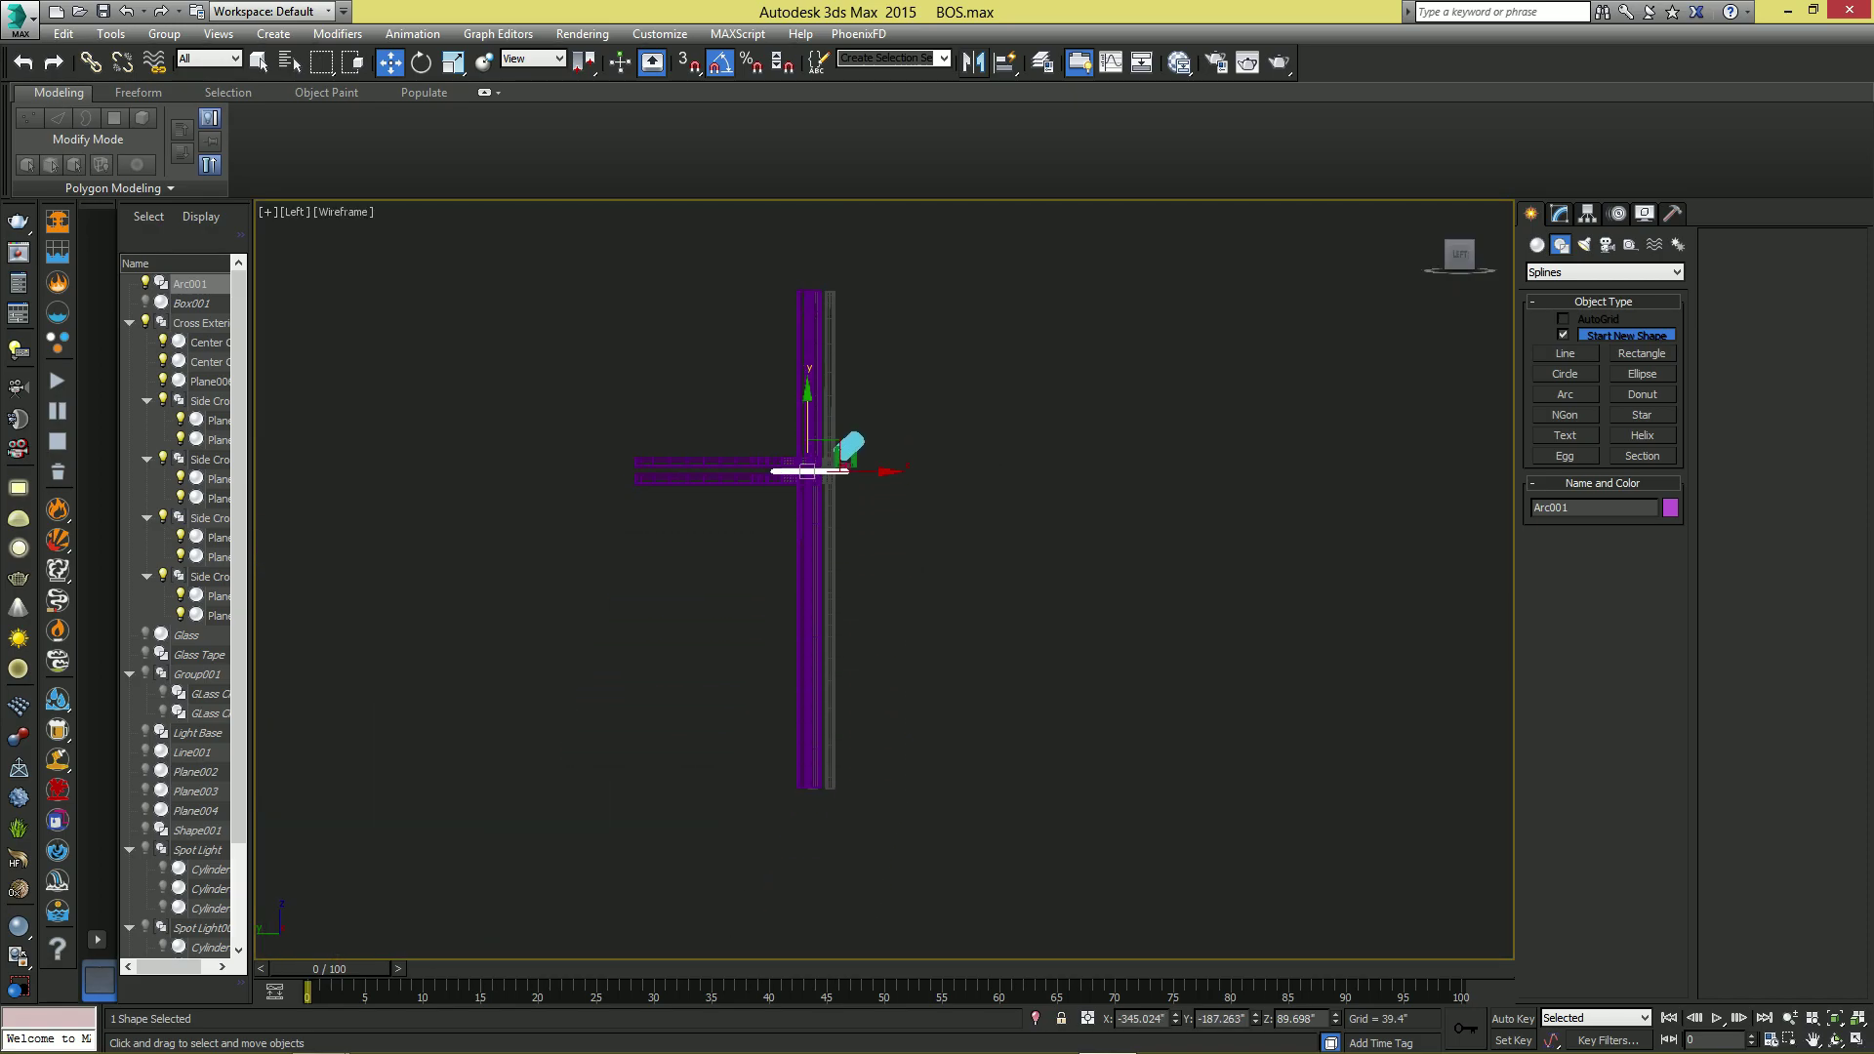
- Nudge the arc up by about 0.4" in the Left view so it runs through the spot light's clamp
{"action": "scroll", "coordinate": [803, 463], "scroll_direction": "up", "scroll_amount": 9}
{"action": "middle_click_drag", "start_coordinate": [804, 462], "coordinate": [413, 455]}
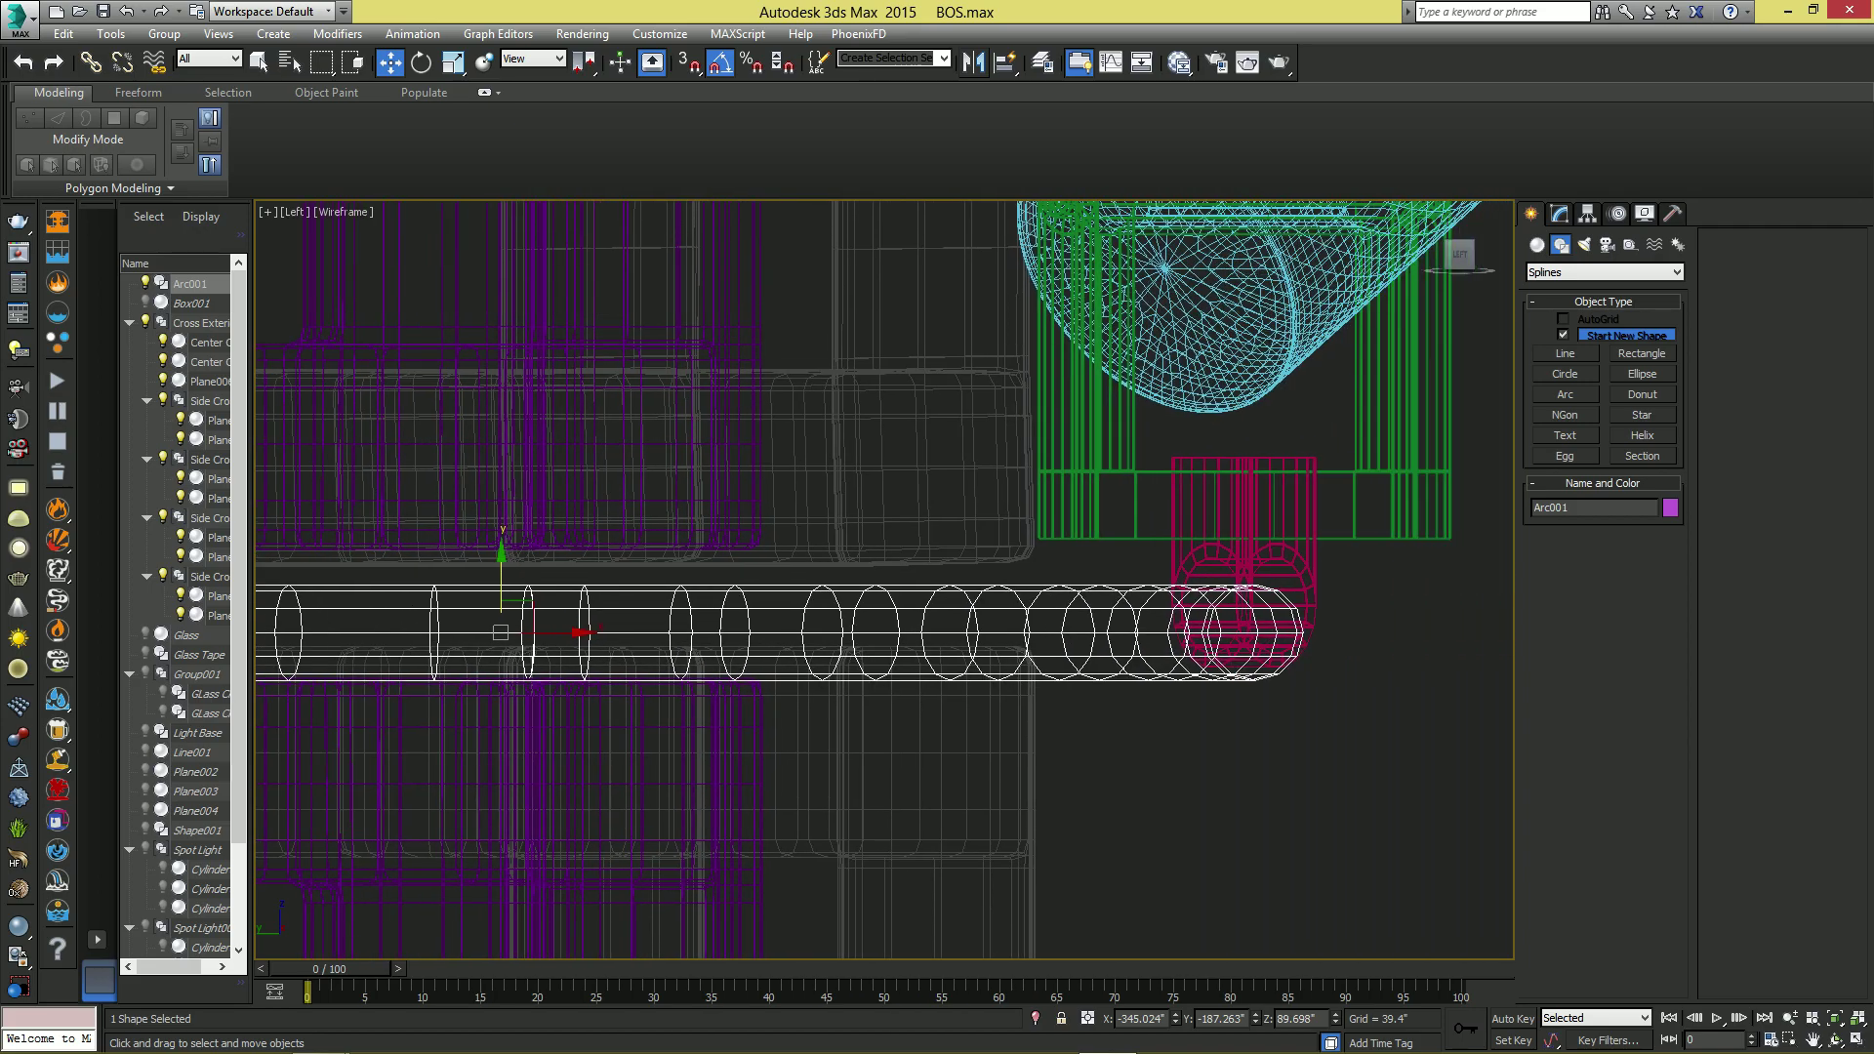
{"action": "left_click_drag", "start_coordinate": [502, 571], "coordinate": [501, 544]}
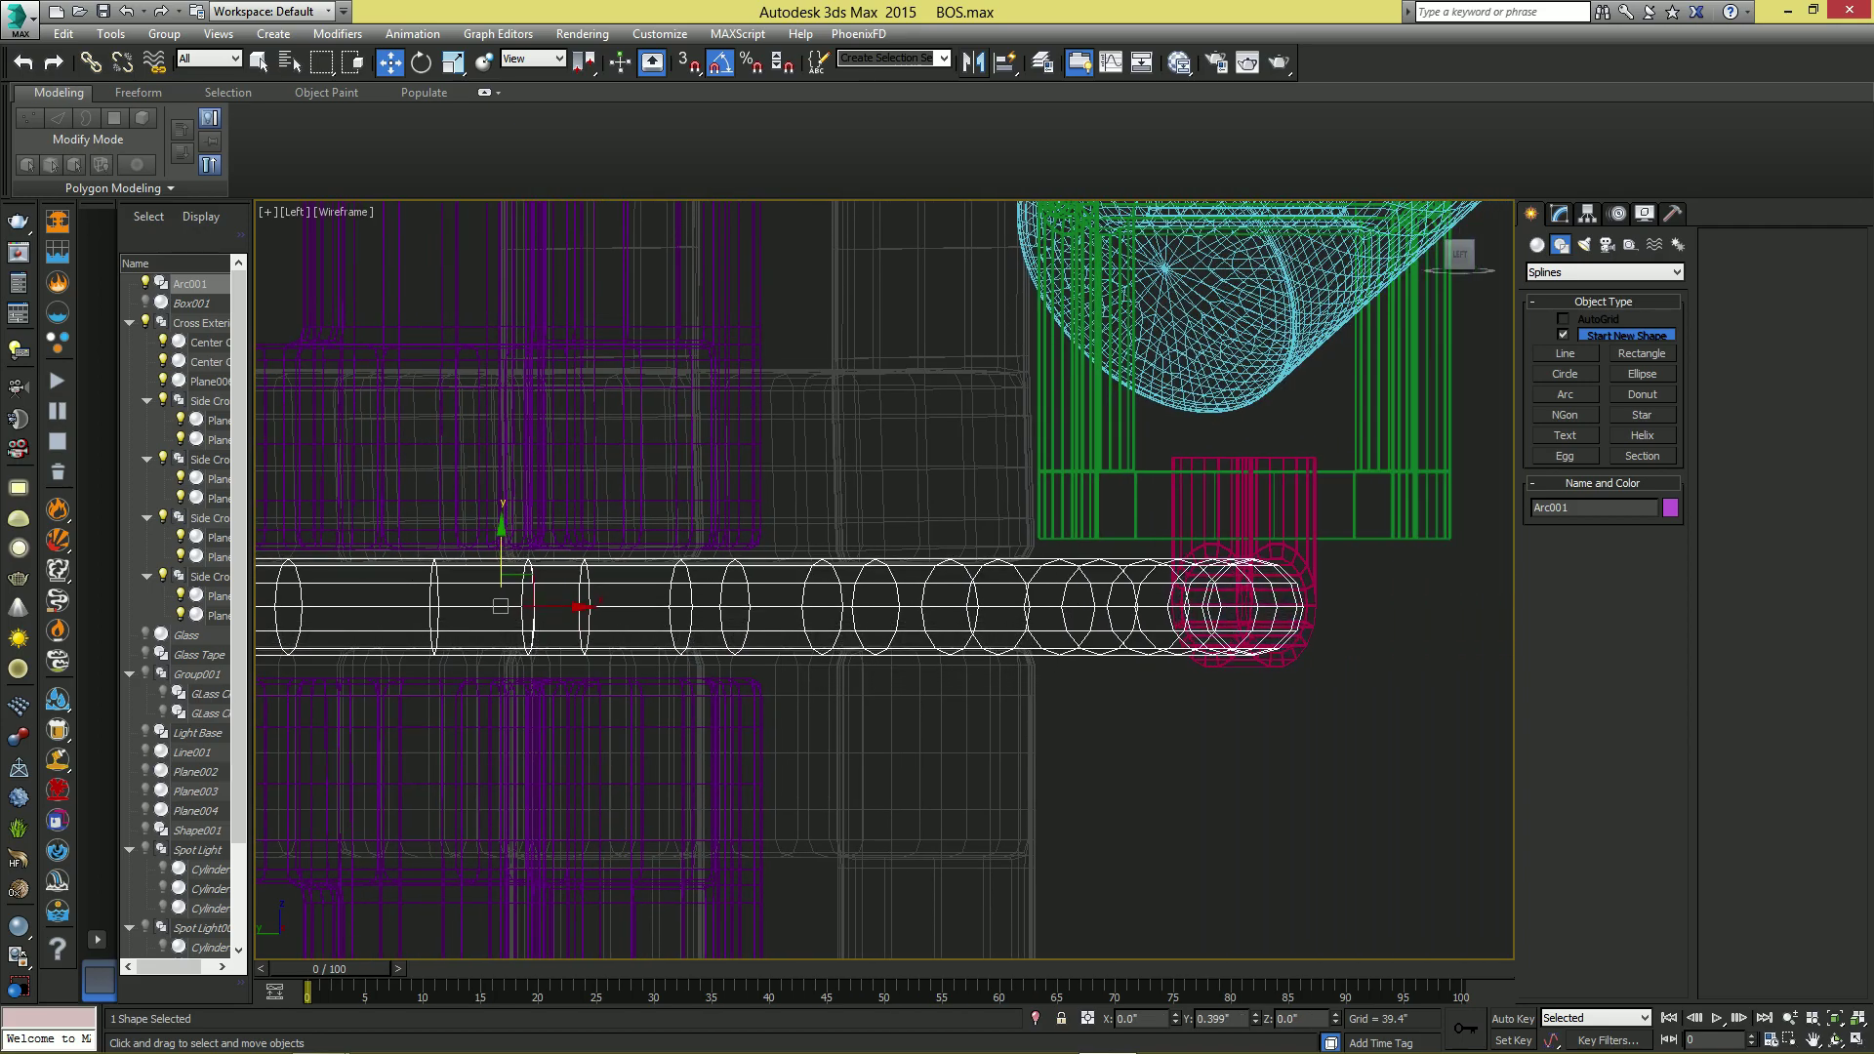
{"action": "key", "text": "alt+w"}
{"action": "right_click", "coordinate": [1093, 732]}
{"action": "key", "text": "alt+w"}
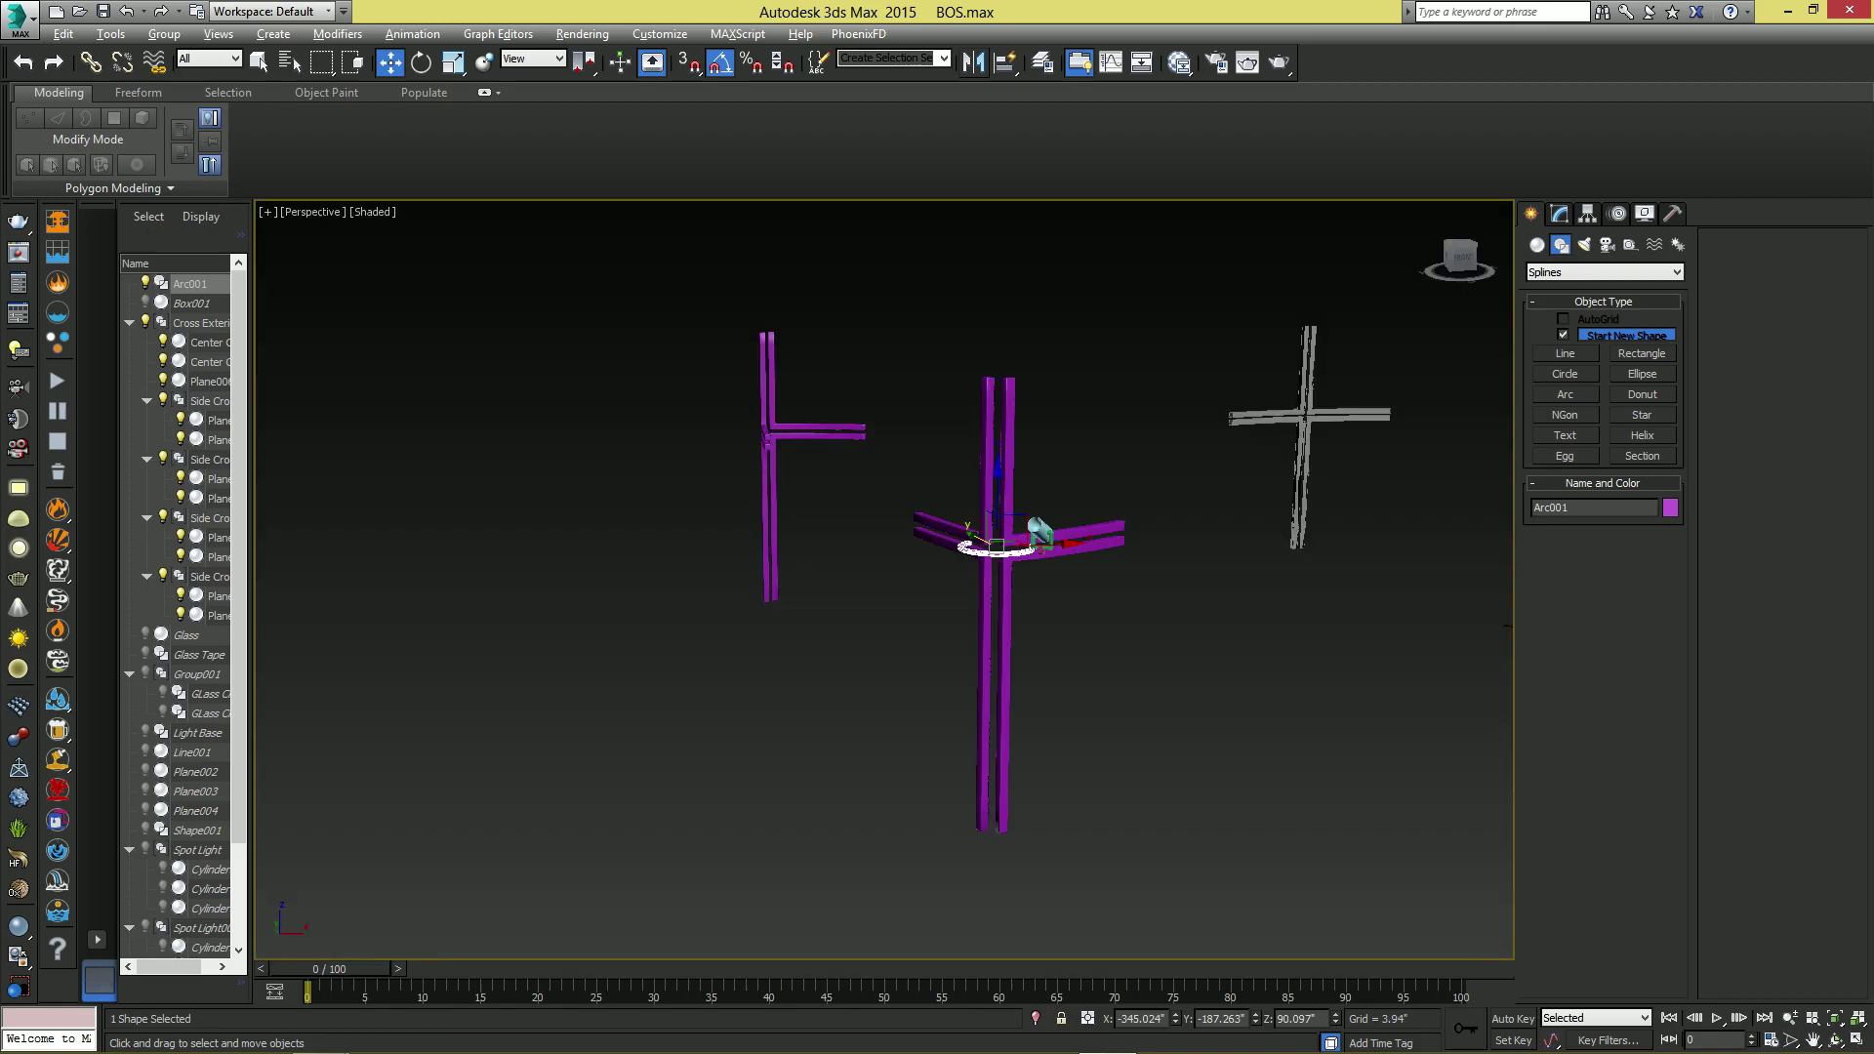
{"action": "key", "text": "z"}
{"action": "middle_click_drag", "start_coordinate": [1093, 683], "coordinate": [1059, 732], "text": "alt"}
- Rotate the spot light in the Top view to face outward from the cross corner, and undo the trial move along Y
{"action": "left_click", "coordinate": [1186, 527]}
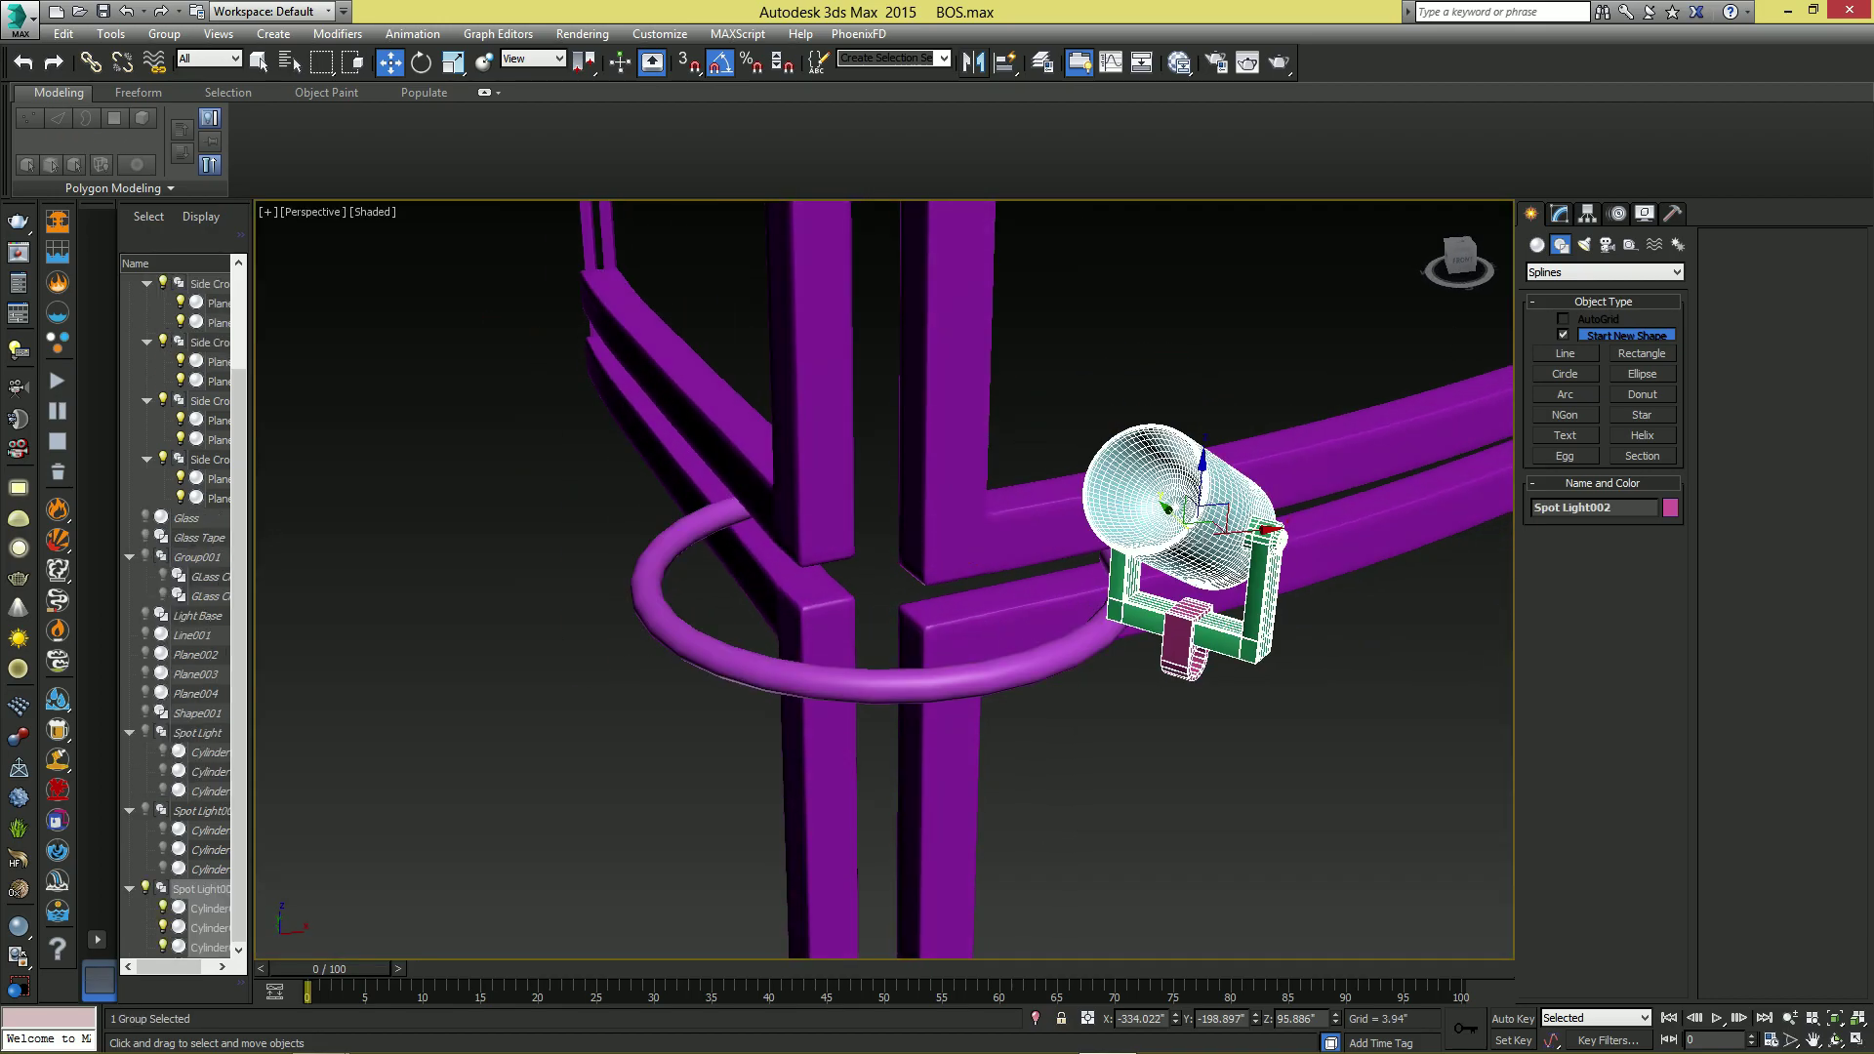
{"action": "key", "text": "e"}
{"action": "key", "text": "alt+w"}
{"action": "right_click", "coordinate": [752, 508]}
{"action": "key", "text": "alt+w"}
{"action": "scroll", "coordinate": [840, 624], "scroll_direction": "up", "scroll_amount": 8}
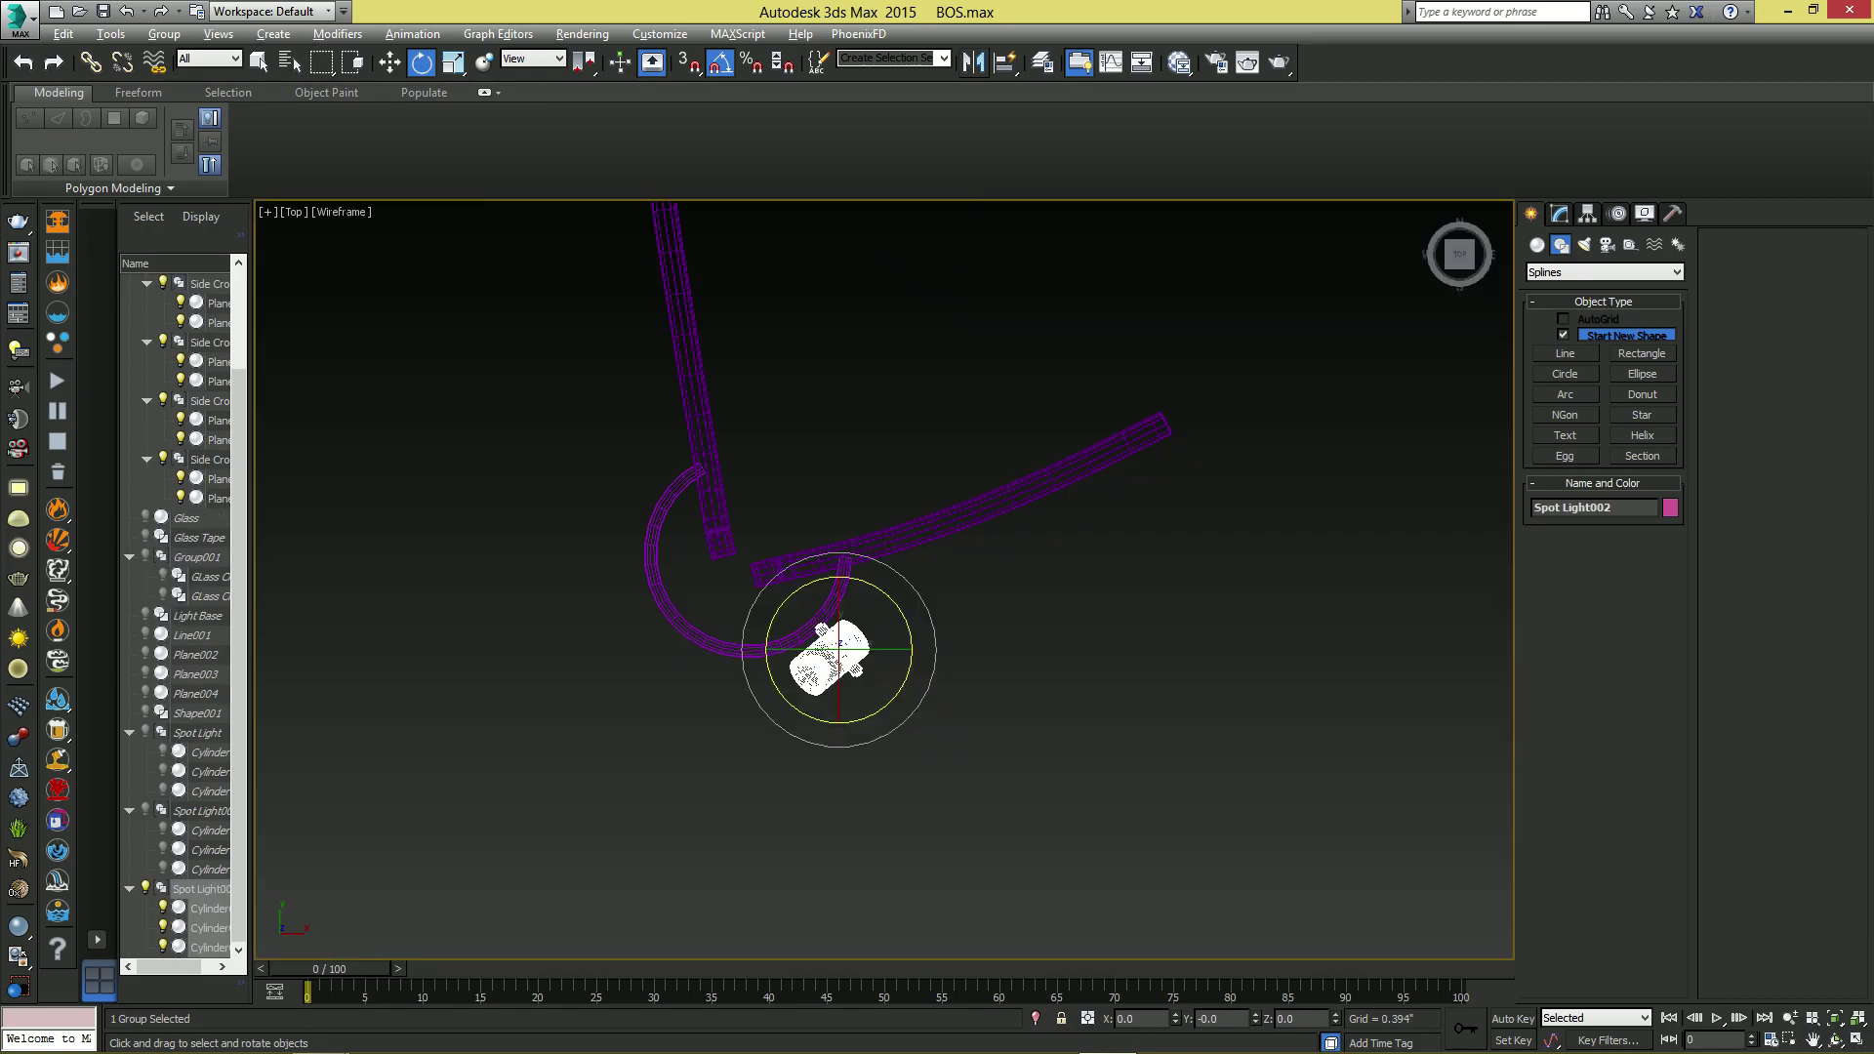
{"action": "middle_click_drag", "start_coordinate": [893, 684], "coordinate": [909, 630]}
{"action": "left_click_drag", "start_coordinate": [942, 719], "coordinate": [1100, 641]}
{"action": "key", "text": "w"}
{"action": "left_click_drag", "start_coordinate": [913, 587], "coordinate": [913, 426]}
{"action": "key", "text": "ctrl+z"}
- Move the spot light onto the arc tube in the Top view, to about X -336.5", Y -195.4"
{"action": "scroll", "coordinate": [918, 589], "scroll_direction": "up", "scroll_amount": 4}
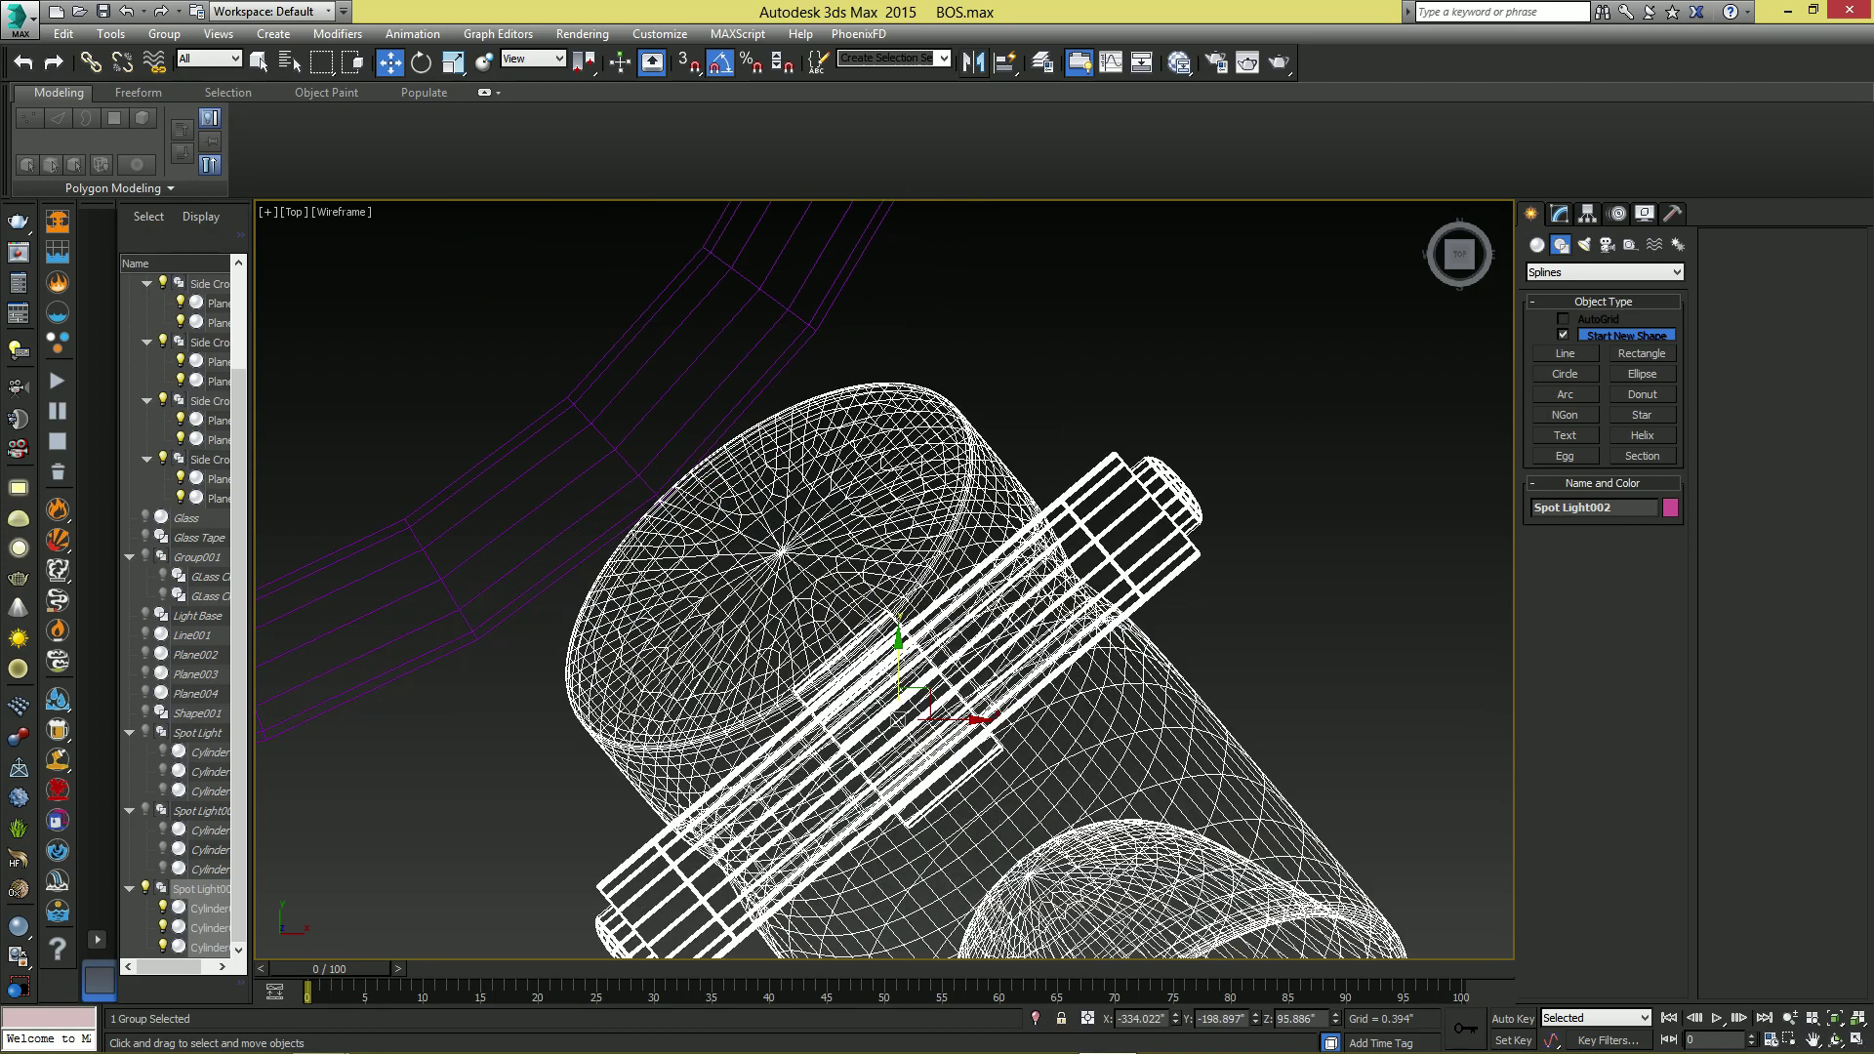
{"action": "scroll", "coordinate": [883, 586], "scroll_direction": "down", "scroll_amount": 1}
{"action": "middle_click_drag", "start_coordinate": [883, 586], "coordinate": [775, 412]}
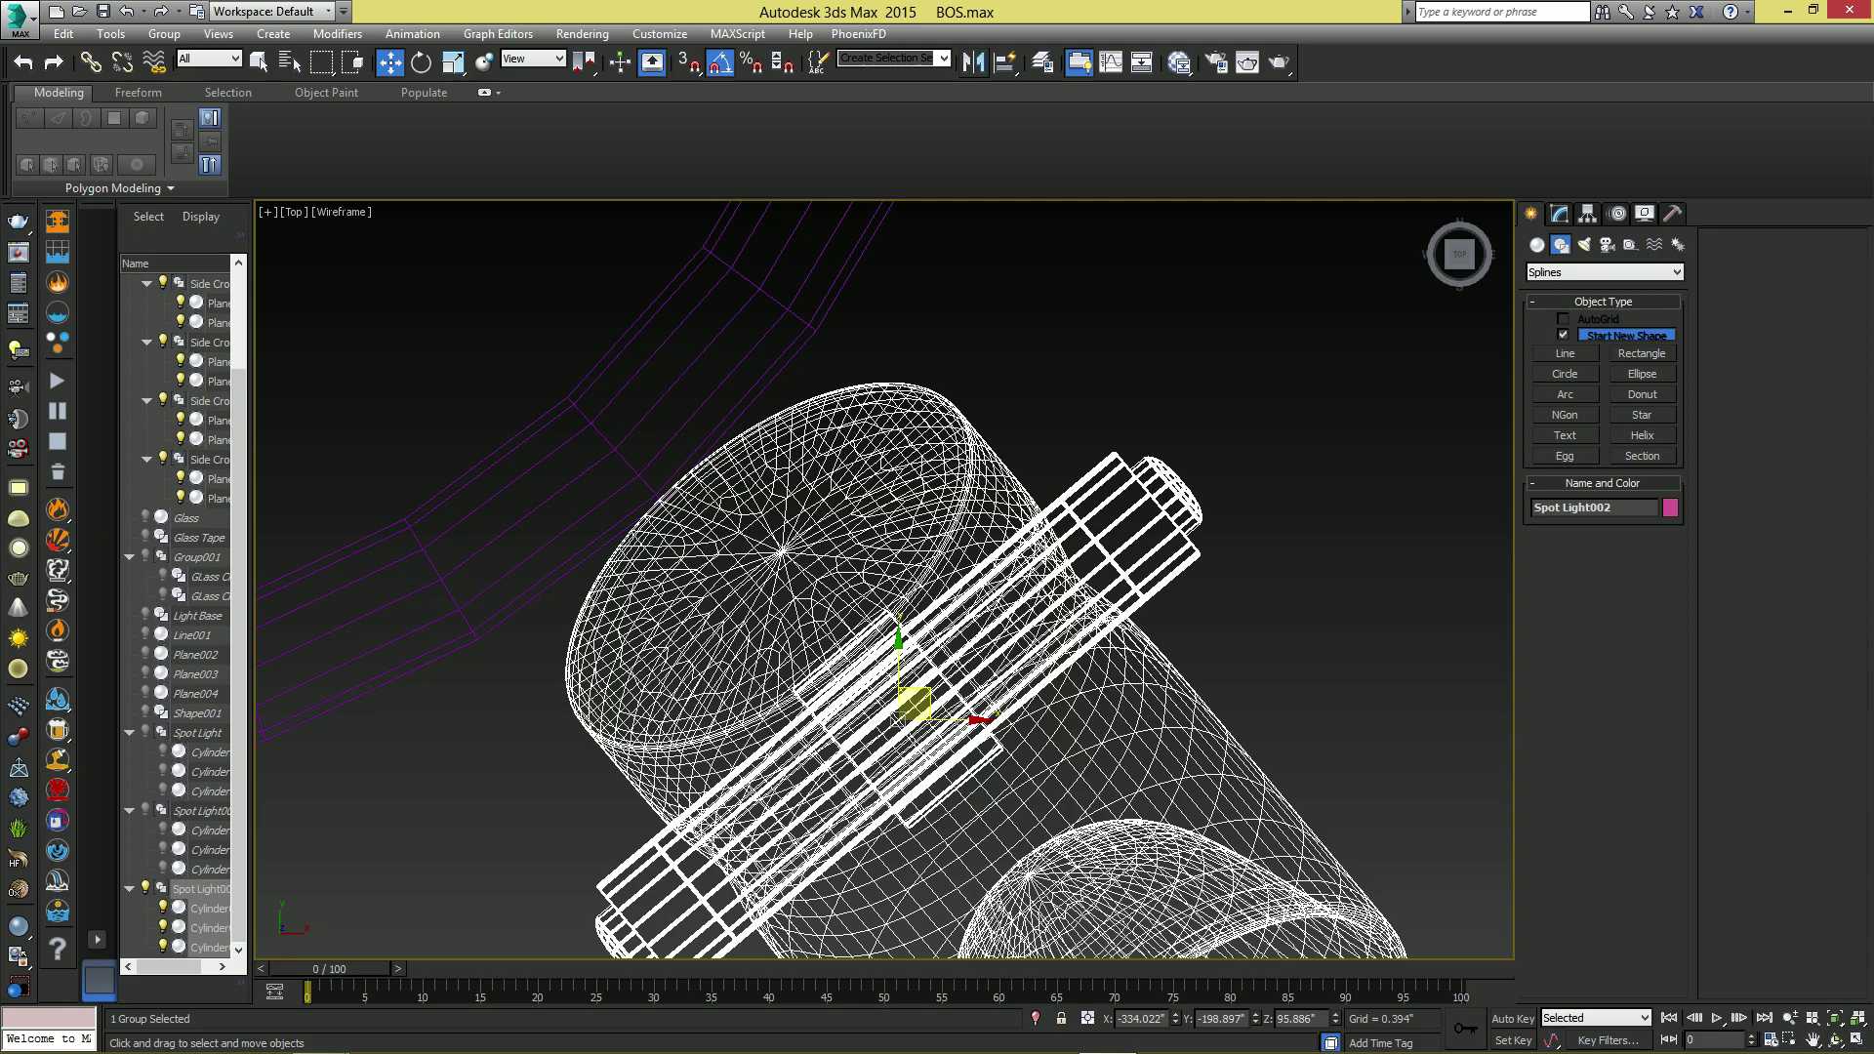
{"action": "left_click_drag", "start_coordinate": [925, 717], "coordinate": [715, 404]}
{"action": "scroll", "coordinate": [727, 439], "scroll_direction": "down", "scroll_amount": 3}
{"action": "middle_click_drag", "start_coordinate": [766, 549], "coordinate": [976, 648]}
{"action": "scroll", "coordinate": [977, 649], "scroll_direction": "up", "scroll_amount": 4}
{"action": "middle_click_drag", "start_coordinate": [1064, 381], "coordinate": [1090, 459]}
{"action": "scroll", "coordinate": [1103, 457], "scroll_direction": "up", "scroll_amount": 4}
{"action": "middle_click_drag", "start_coordinate": [673, 523], "coordinate": [1004, 734]}
{"action": "left_click_drag", "start_coordinate": [1020, 719], "coordinate": [983, 680]}
{"action": "scroll", "coordinate": [1033, 648], "scroll_direction": "down", "scroll_amount": 6}
{"action": "middle_click_drag", "start_coordinate": [1032, 648], "coordinate": [927, 599]}
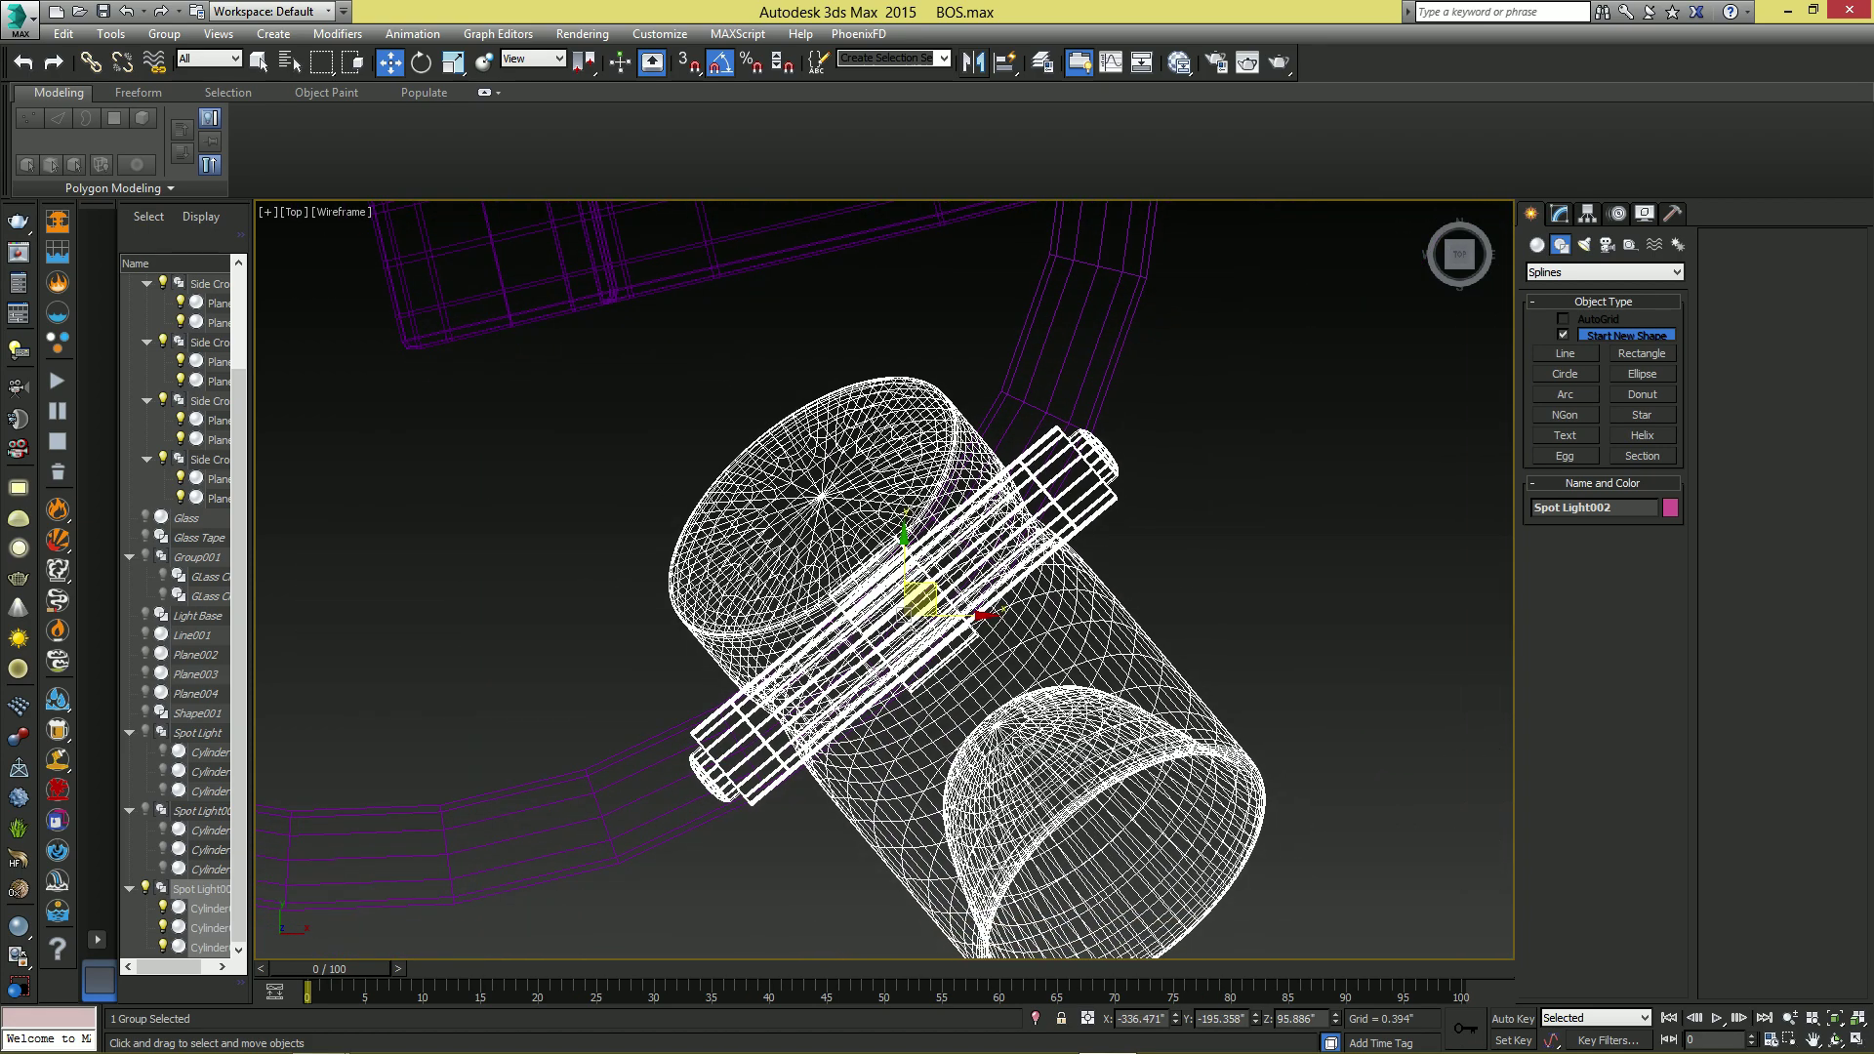
- Rotate the spot light 10° about the Z axis so its clamp lines up with the arc tube
{"action": "key", "text": "e"}
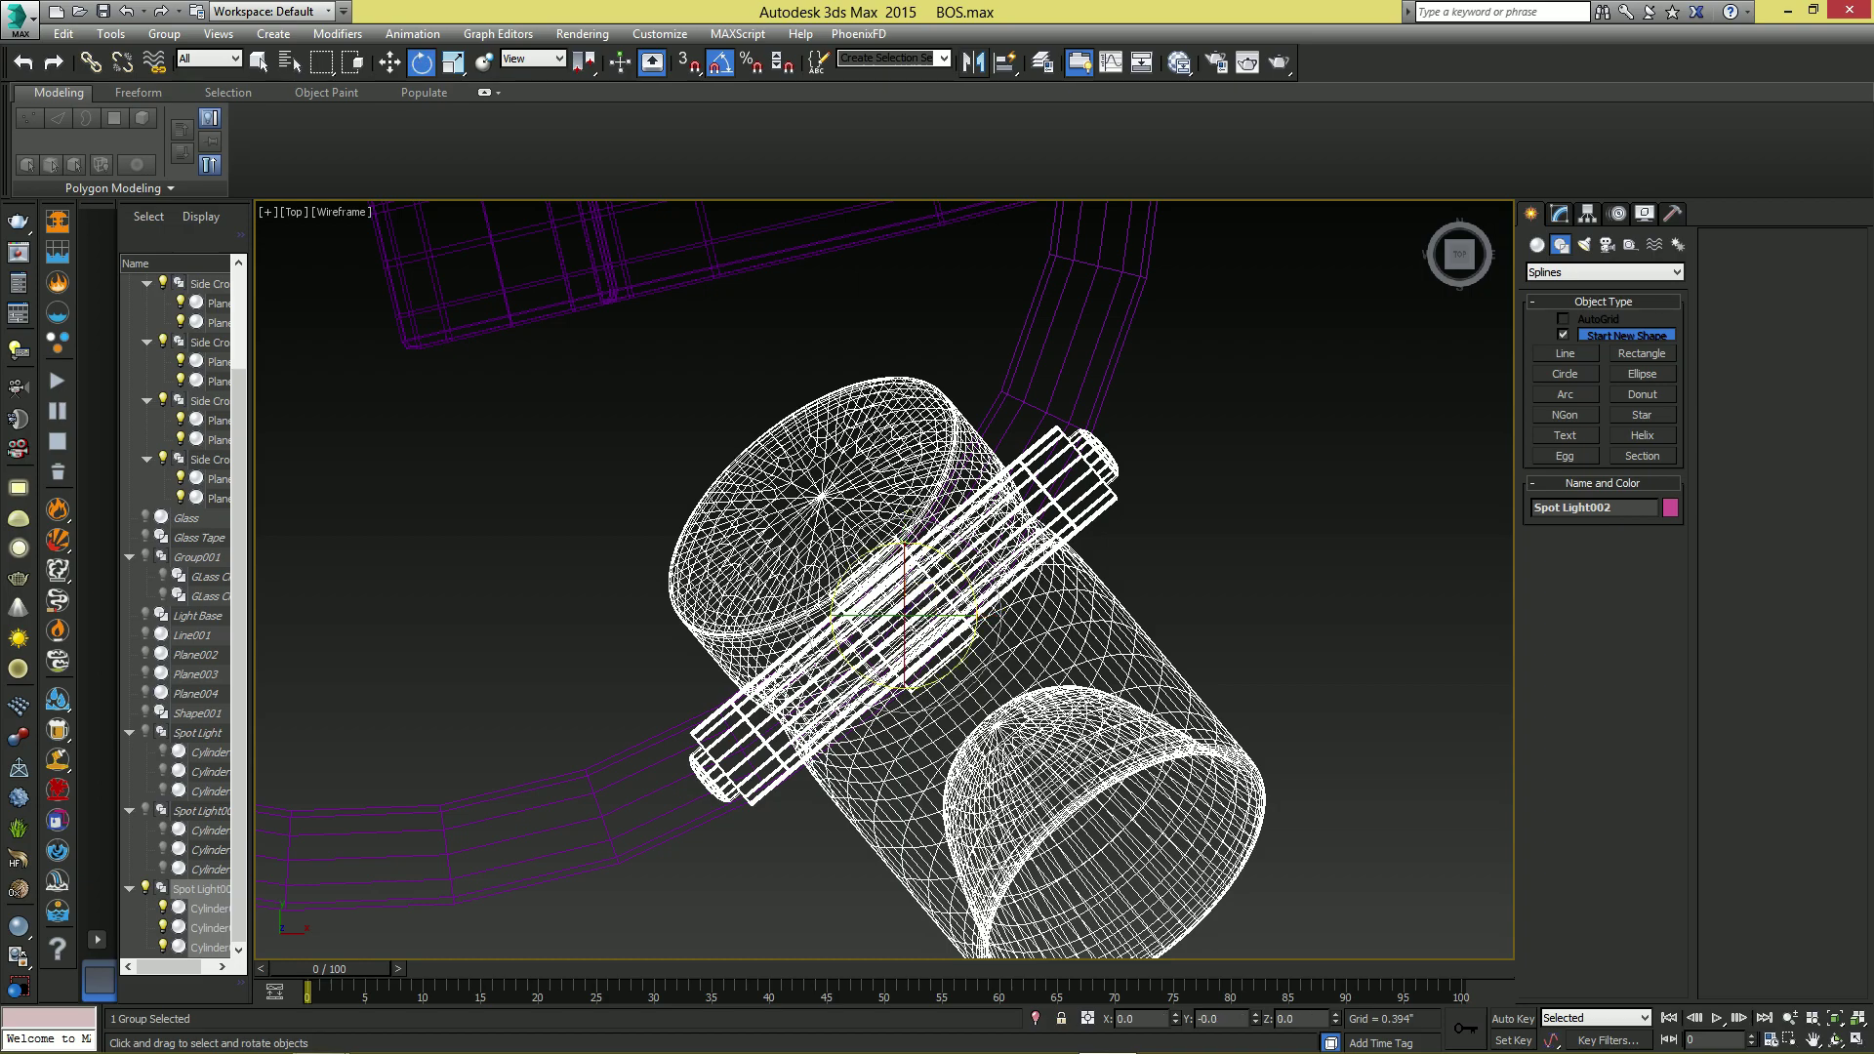
{"action": "left_click_drag", "start_coordinate": [948, 672], "coordinate": [986, 646]}
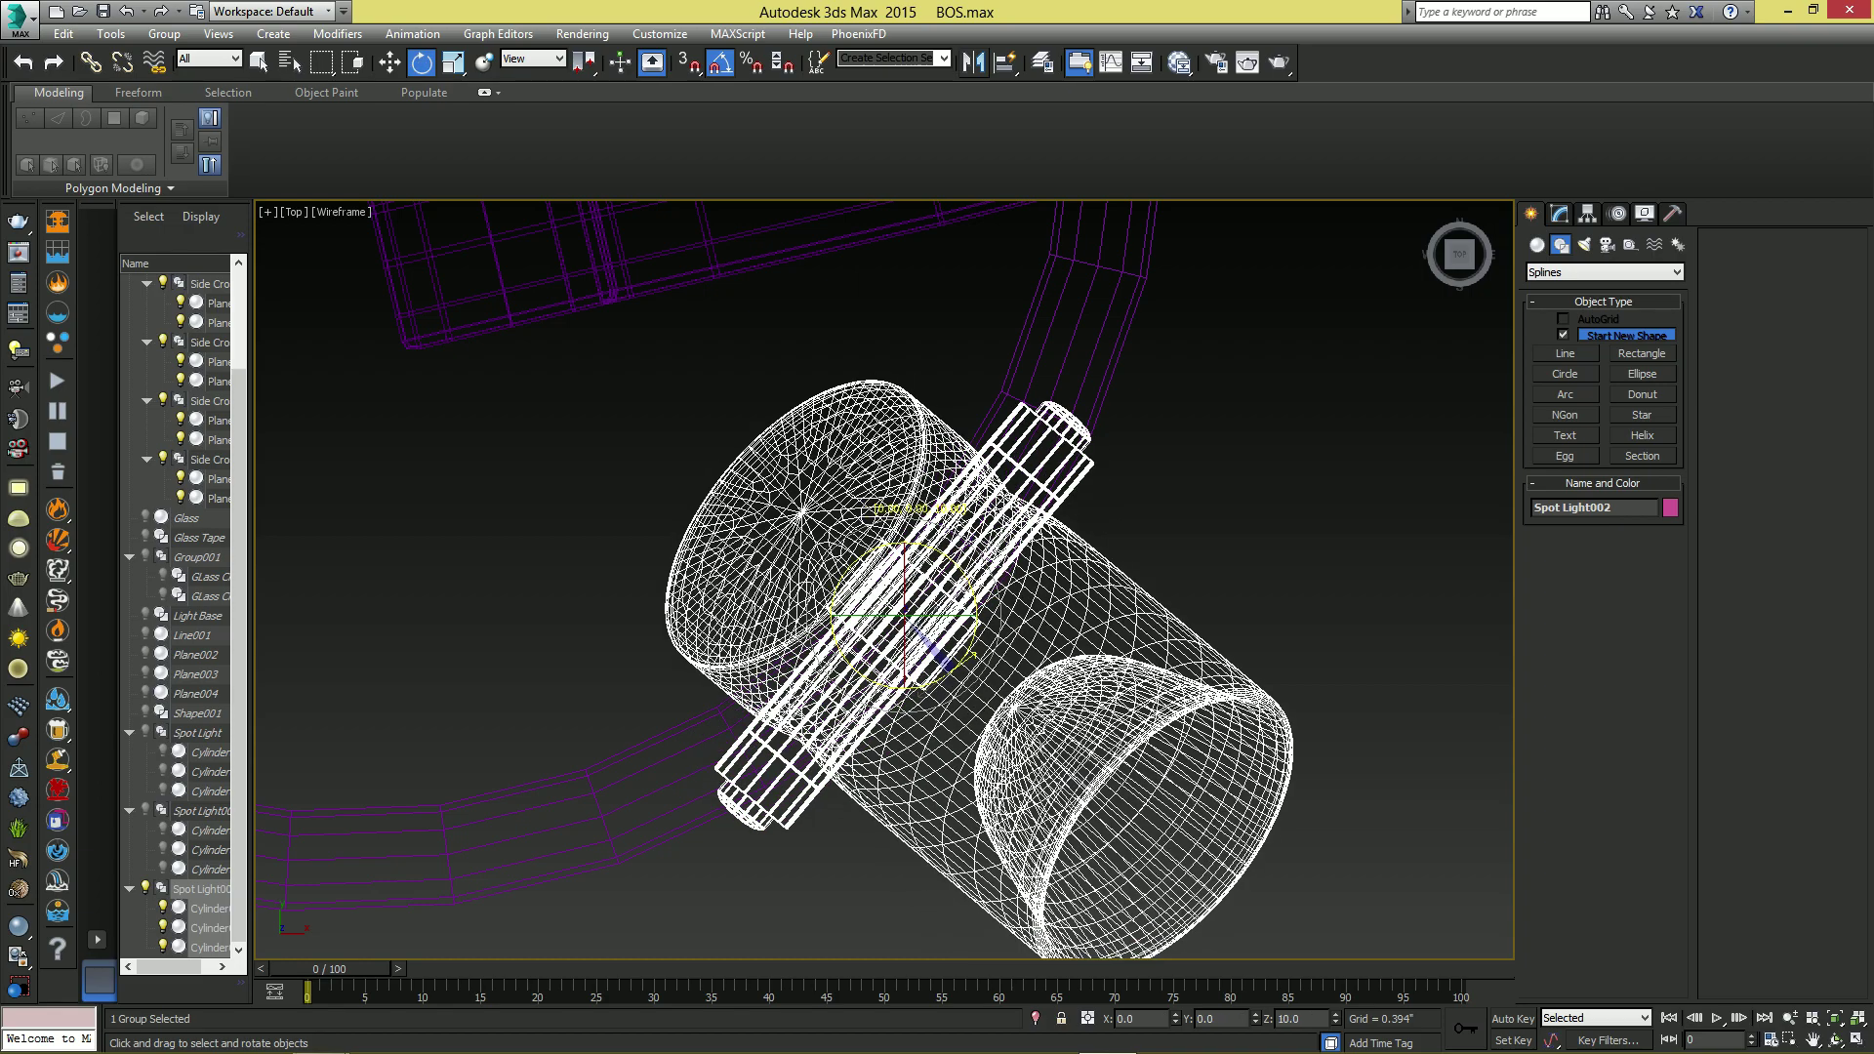
{"action": "key", "text": "alt+w"}
{"action": "right_click", "coordinate": [1201, 772]}
{"action": "key", "text": "alt+w"}
{"action": "middle_click_drag", "start_coordinate": [1201, 772], "coordinate": [1225, 665], "text": "alt"}
{"action": "scroll", "coordinate": [883, 580], "scroll_direction": "down", "scroll_amount": 6}
{"action": "scroll", "coordinate": [1171, 655], "scroll_direction": "down", "scroll_amount": 1}
{"action": "key", "text": "z"}
{"action": "scroll", "coordinate": [1225, 664], "scroll_direction": "down", "scroll_amount": 5}
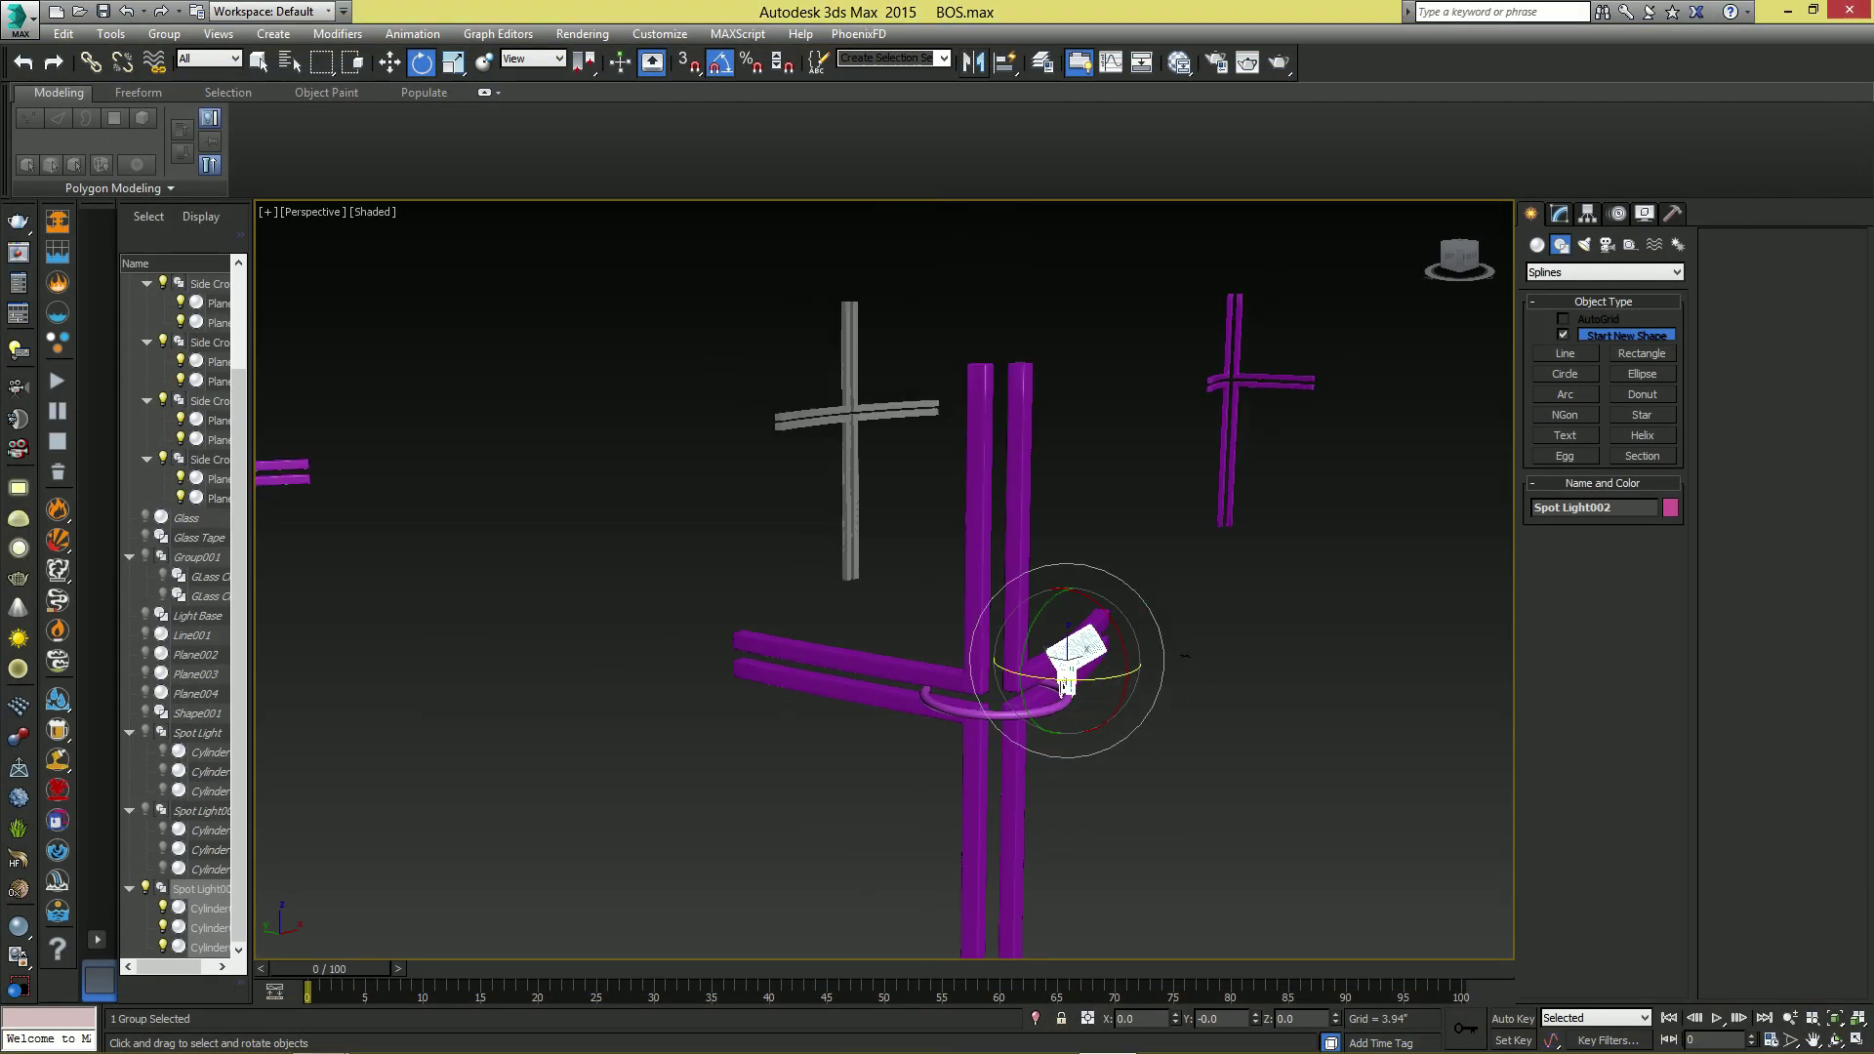
- Open the spot light group and tilt its lamp cylinder more steeply upward about the local X axis
{"action": "middle_click_drag", "start_coordinate": [927, 586], "coordinate": [1171, 596], "text": "alt"}
{"action": "left_click", "coordinate": [163, 35]}
{"action": "left_click", "coordinate": [185, 107]}
{"action": "left_click", "coordinate": [952, 554]}
{"action": "middle_click_drag", "start_coordinate": [953, 554], "coordinate": [781, 571], "text": "alt"}
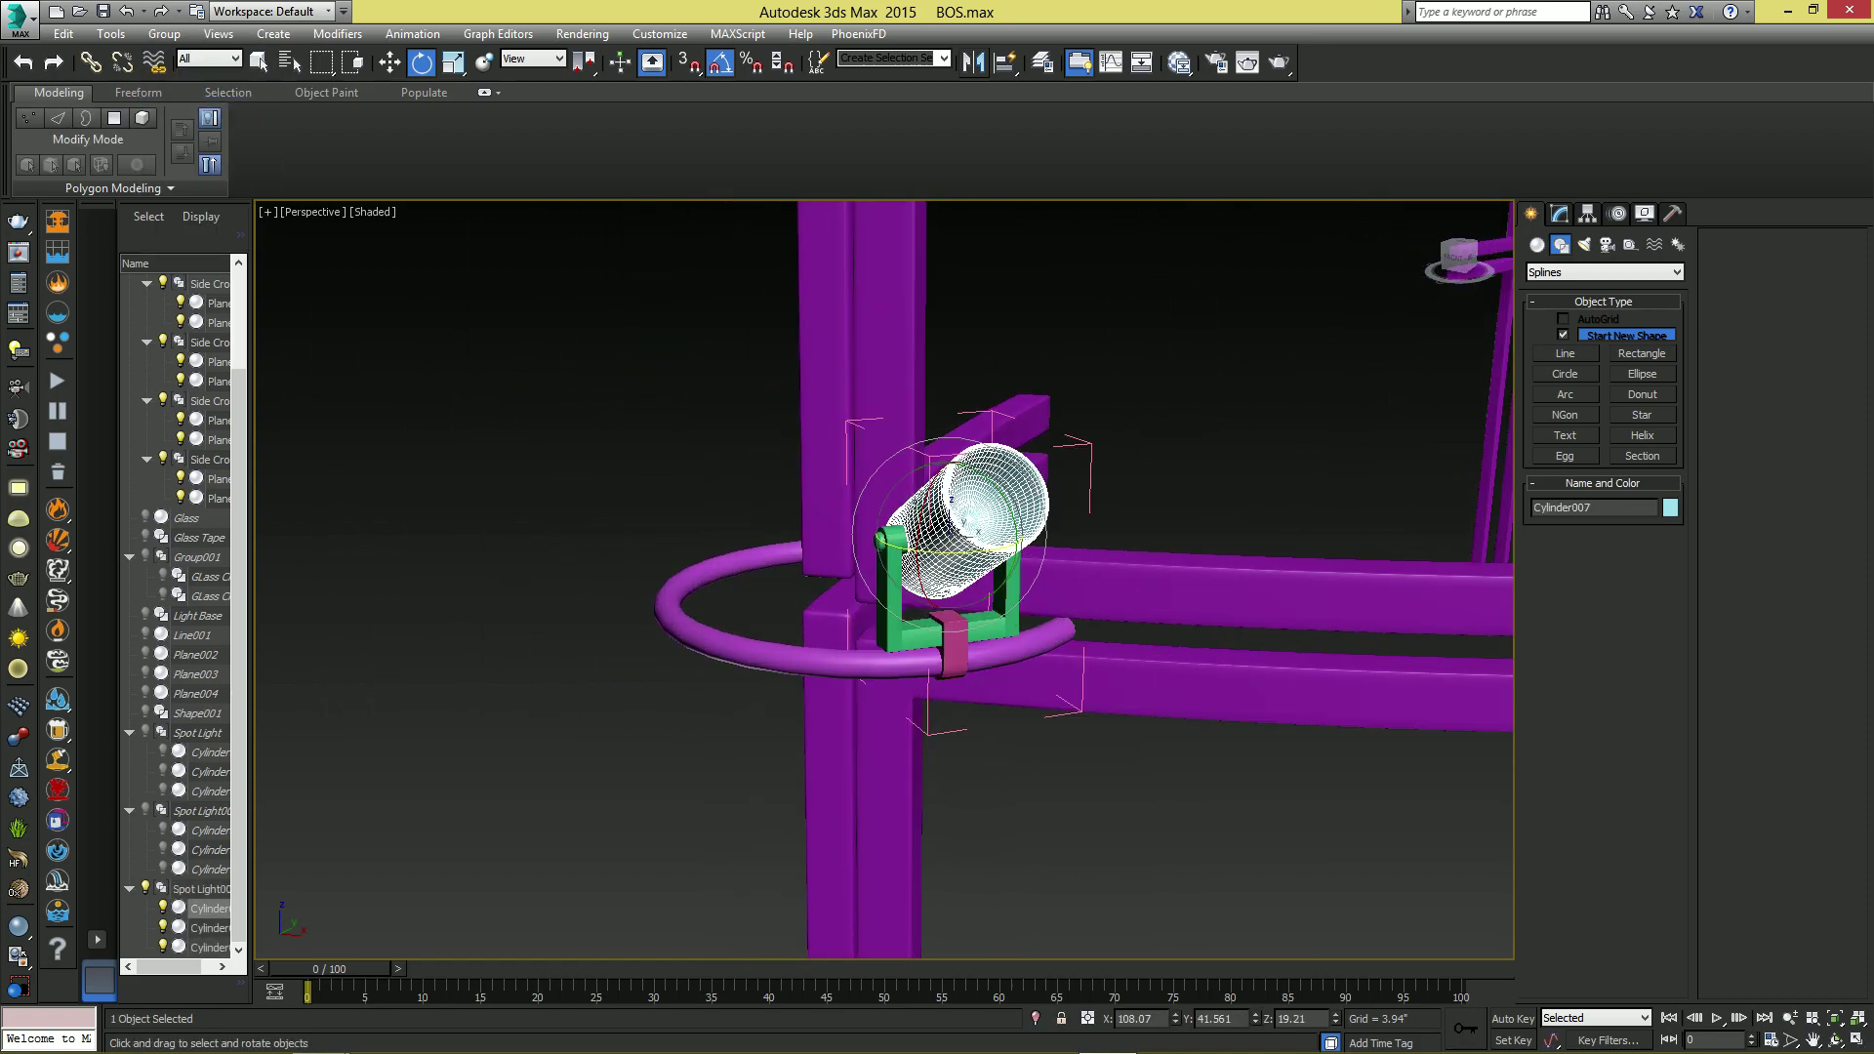
{"action": "left_click", "coordinate": [534, 60]}
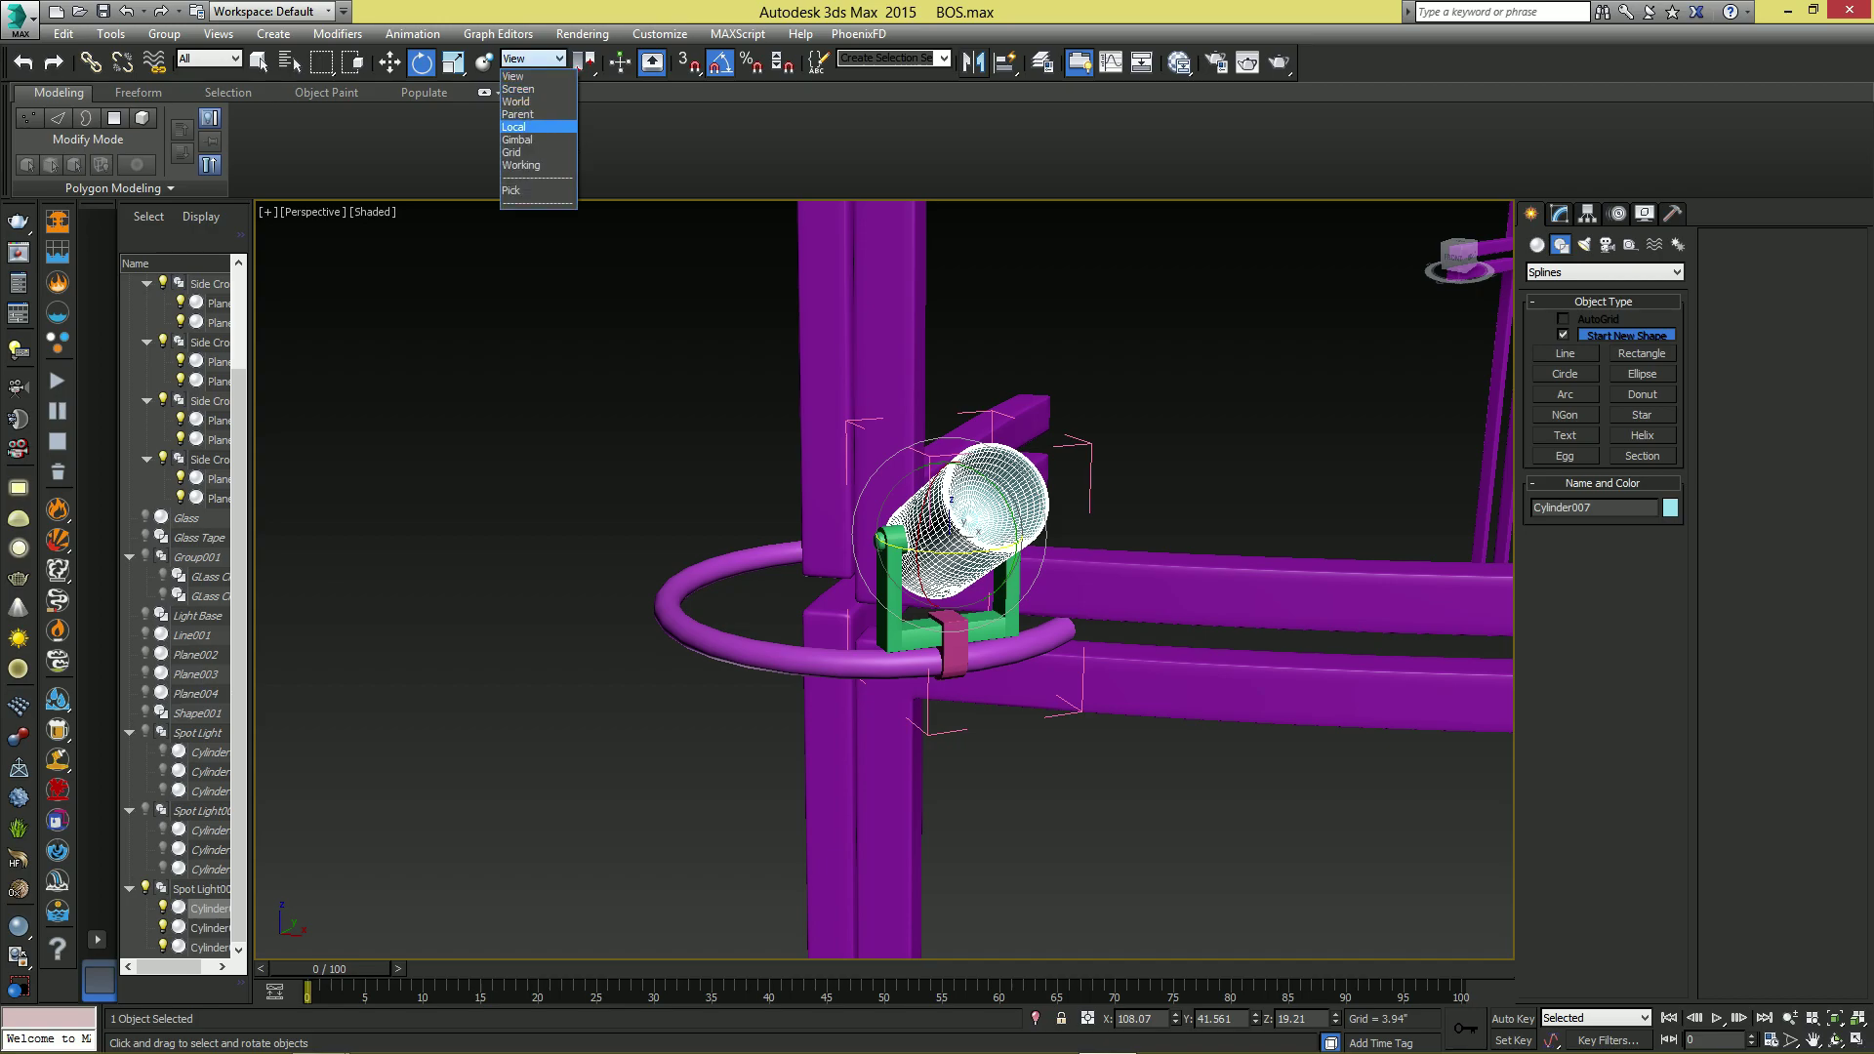
{"action": "left_click", "coordinate": [519, 127]}
{"action": "left_click_drag", "start_coordinate": [894, 576], "coordinate": [976, 458]}
{"action": "key", "text": "ctrl+z"}
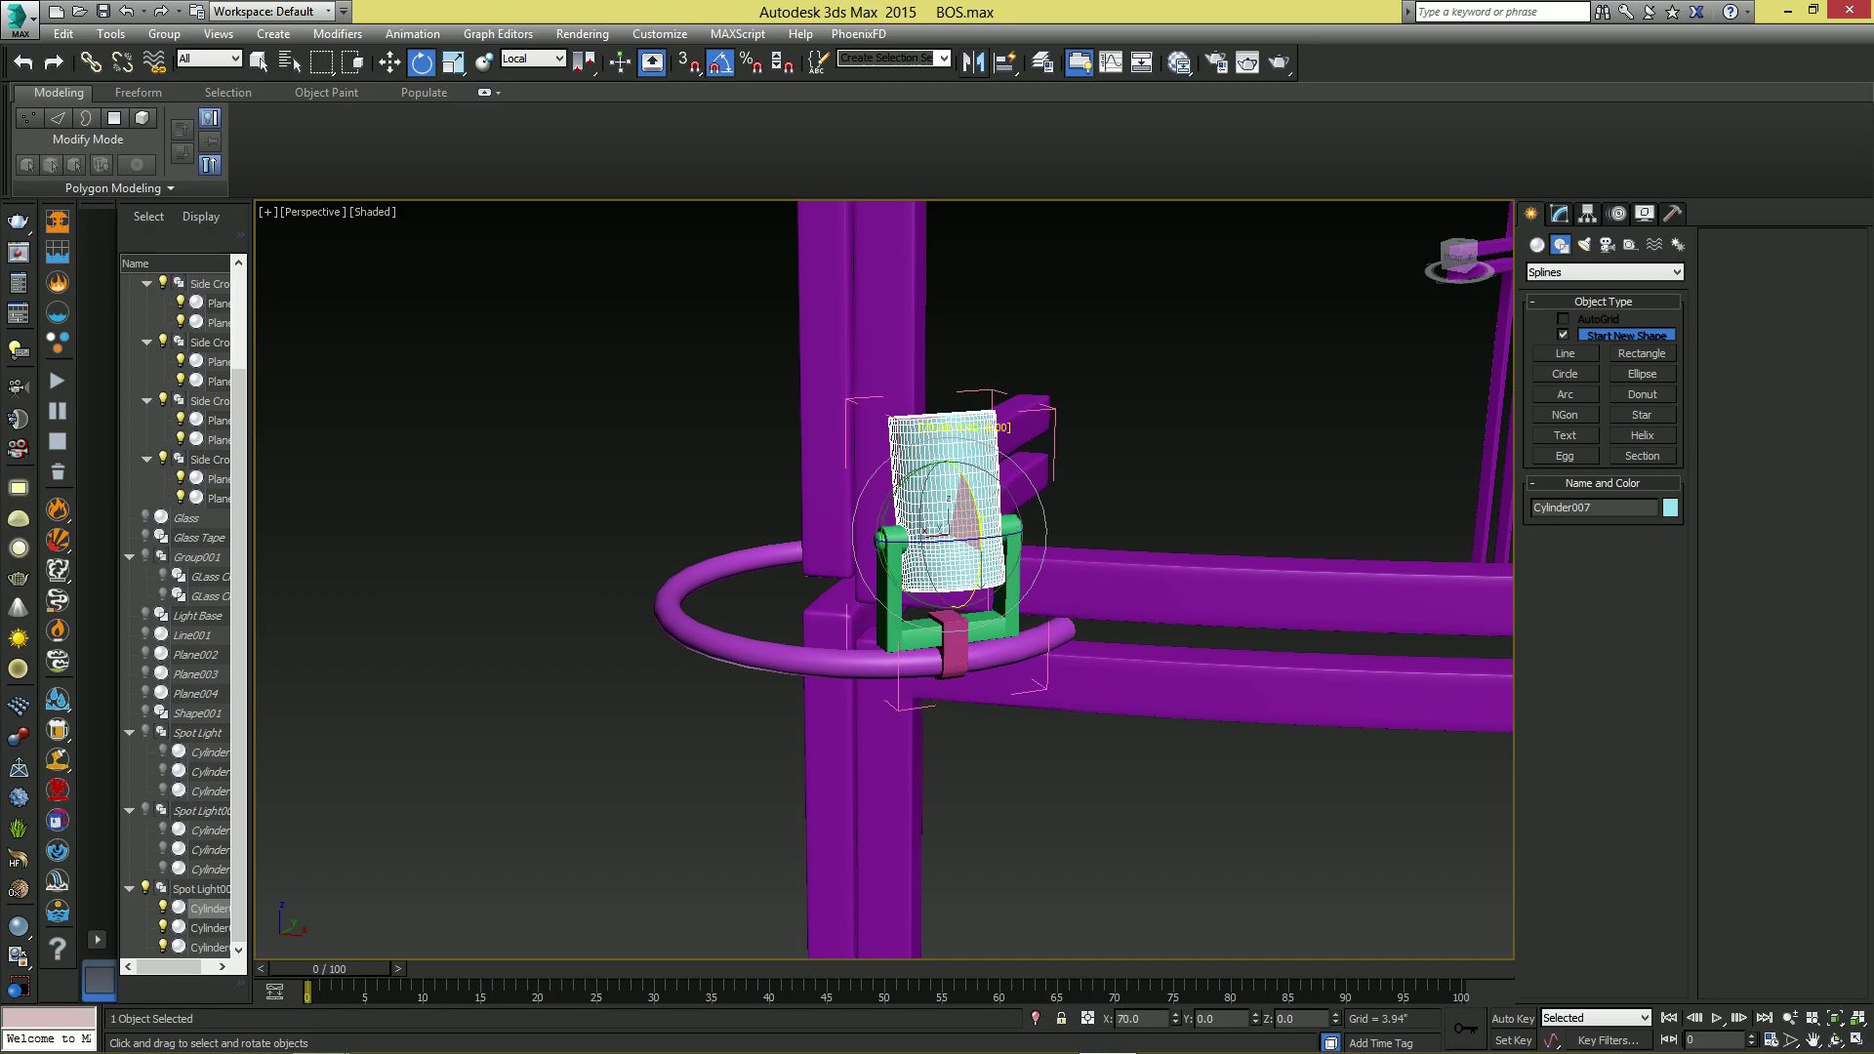
{"action": "middle_click_drag", "start_coordinate": [884, 596], "coordinate": [1465, 810], "text": "alt"}
- End the isolation so the whole chapel is displayed and close the spot light group
{"action": "right_click", "coordinate": [1041, 662]}
{"action": "left_click", "coordinate": [1079, 576]}
{"action": "scroll", "coordinate": [1080, 673], "scroll_direction": "down", "scroll_amount": 5}
{"action": "scroll", "coordinate": [1035, 615], "scroll_direction": "down", "scroll_amount": 3}
{"action": "scroll", "coordinate": [1152, 722], "scroll_direction": "up", "scroll_amount": 6}
{"action": "middle_click_drag", "start_coordinate": [703, 351], "coordinate": [1015, 761]}
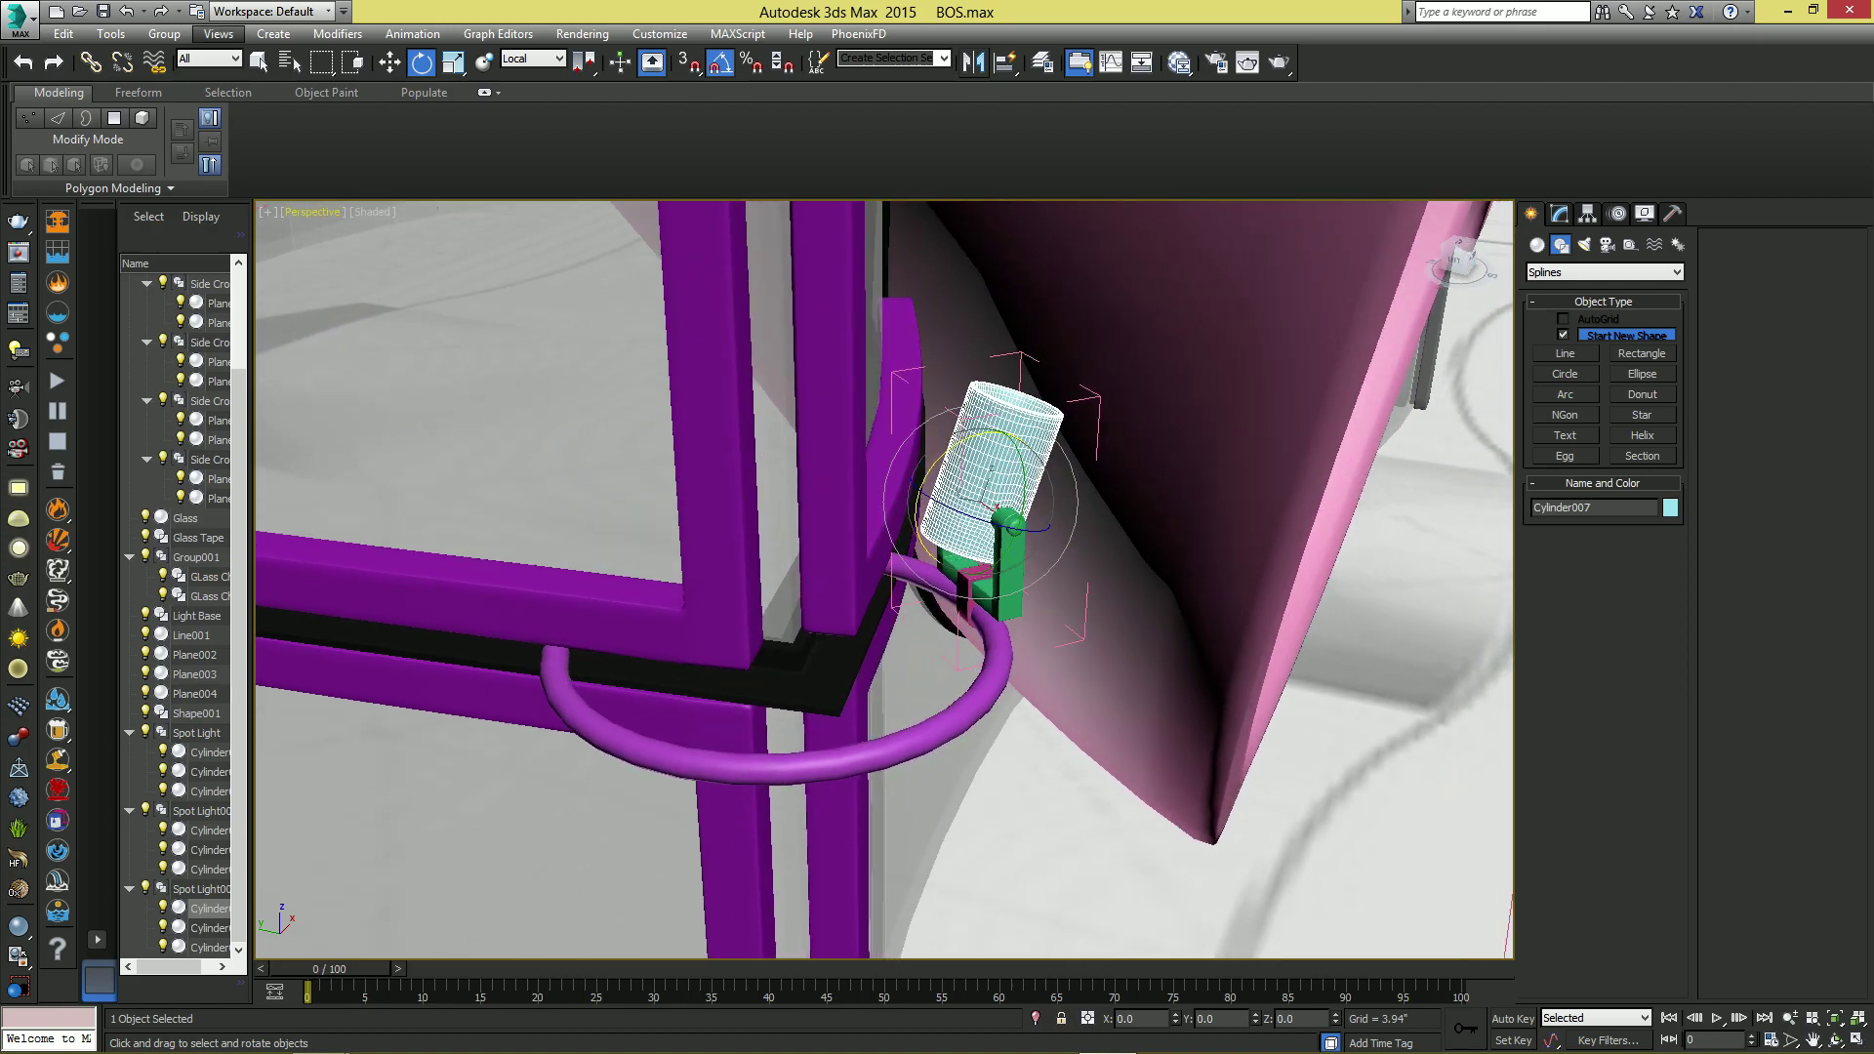
{"action": "left_click", "coordinate": [218, 34]}
{"action": "mouse_move", "coordinate": [164, 35]}
{"action": "left_click", "coordinate": [186, 129]}
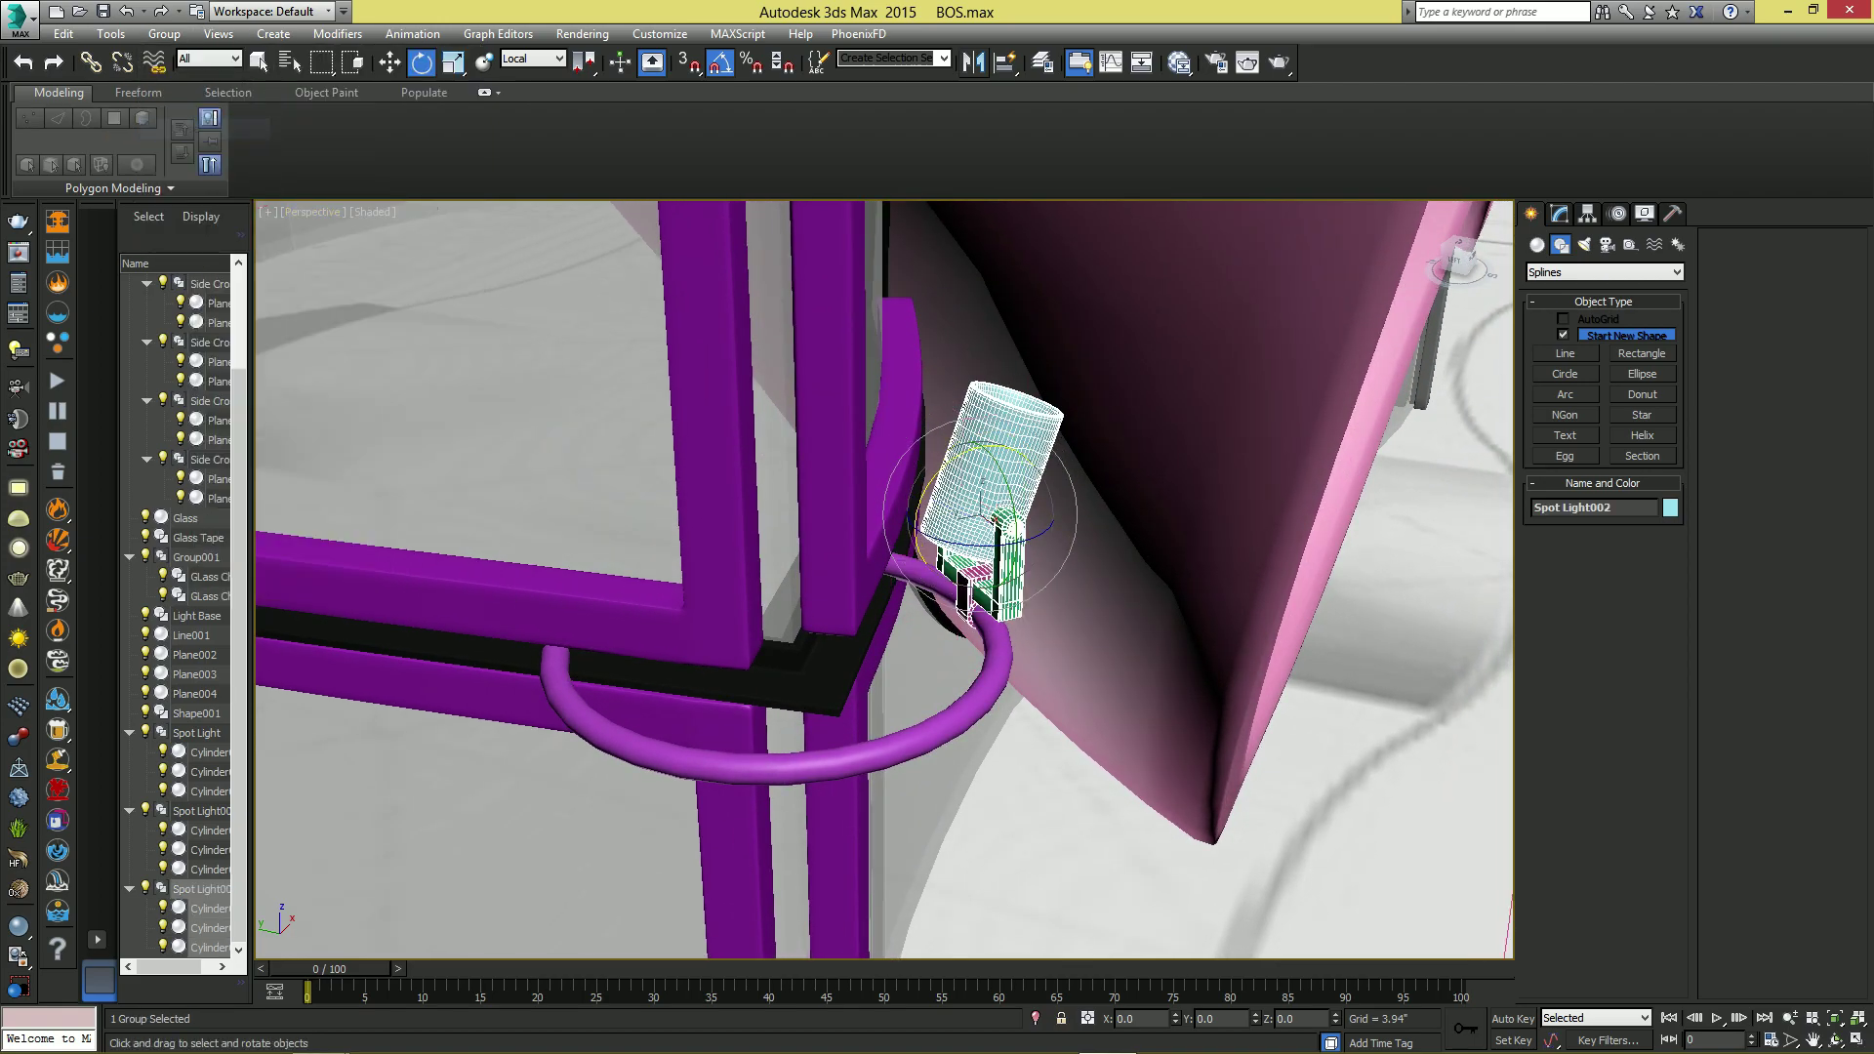
- Copy the spot light along the X axis to the opposite side of the arc in the Top view
{"action": "key", "text": "alt+w"}
{"action": "scroll", "coordinate": [673, 457], "scroll_direction": "down", "scroll_amount": 6}
{"action": "key", "text": "alt+w"}
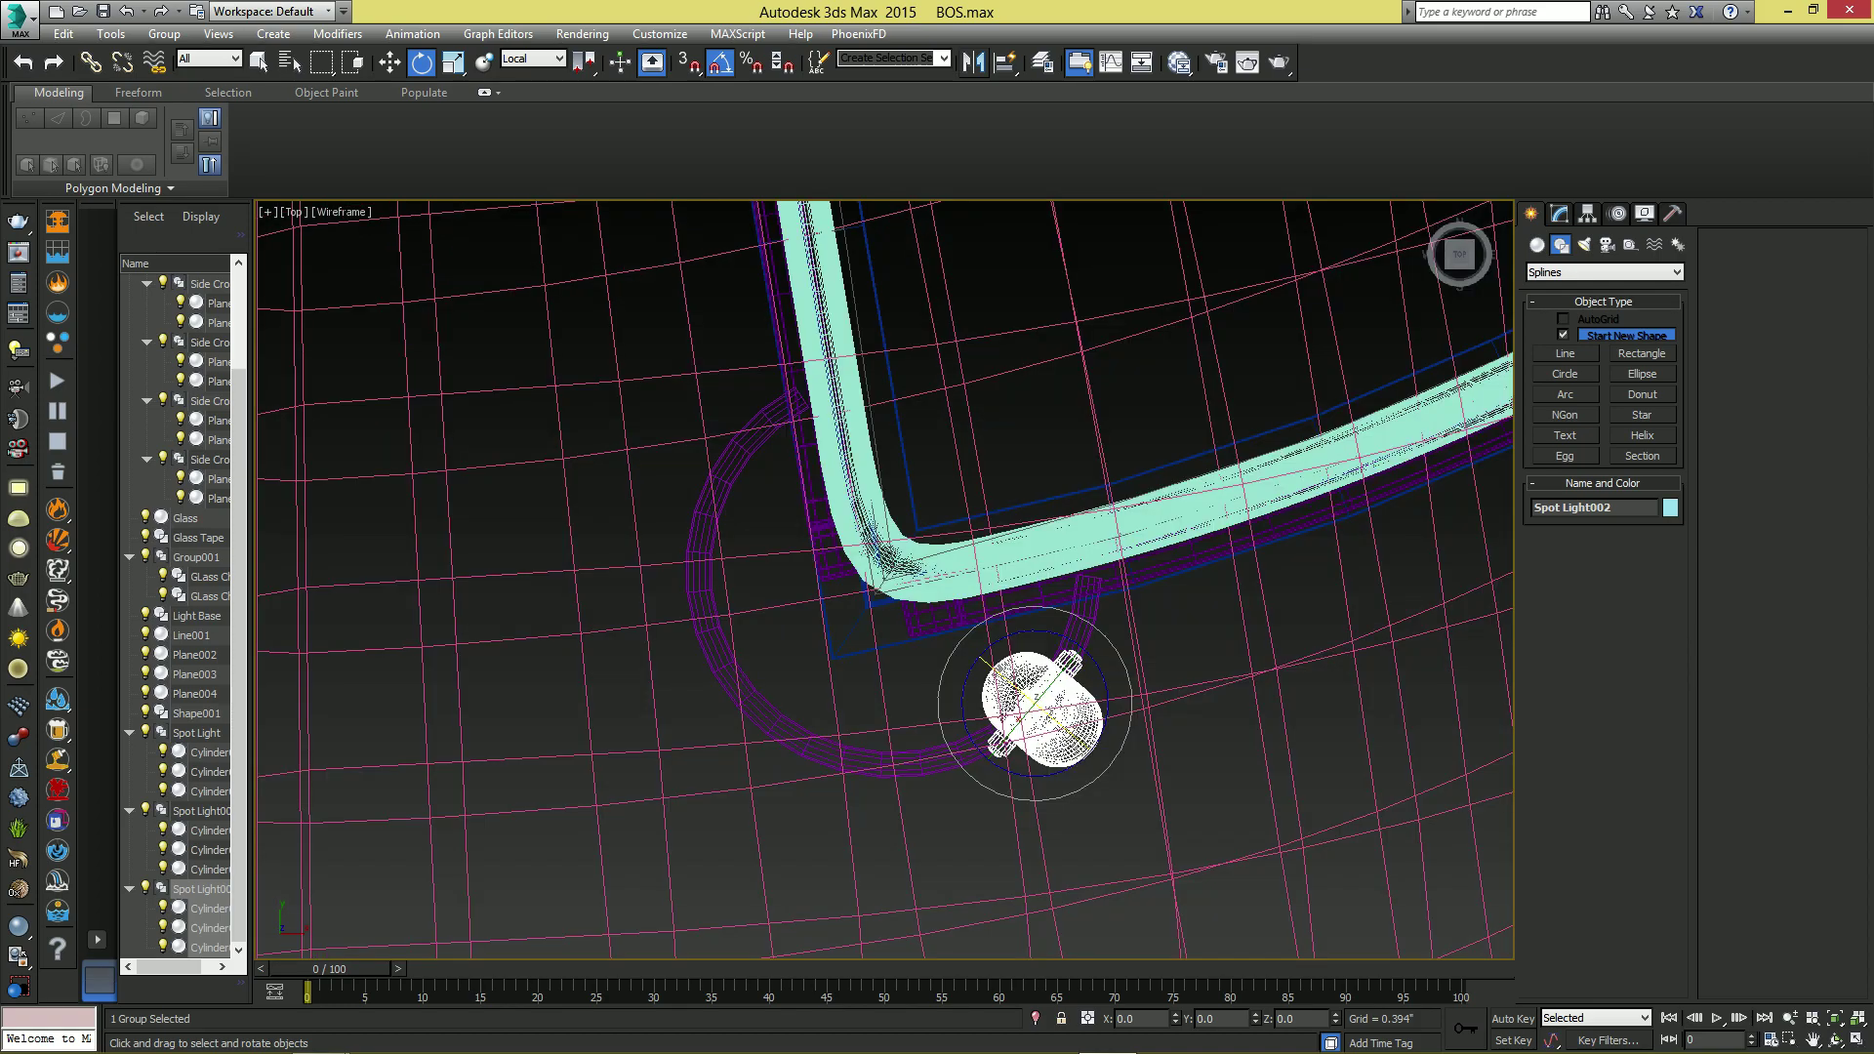
{"action": "key", "text": "w"}
{"action": "left_click_drag", "start_coordinate": [1036, 702], "coordinate": [703, 703], "text": "shift"}
{"action": "key", "text": "Return"}
- Move the copied spot light along Y toward the arc's other end and rotate it to follow the tube there
{"action": "mouse_move", "coordinate": [717, 718]}
{"action": "middle_mouse_down"}
{"action": "mouse_move", "coordinate": [824, 653]}
{"action": "mouse_move", "coordinate": [855, 724]}
{"action": "middle_mouse_up"}
{"action": "scroll", "coordinate": [824, 653], "scroll_direction": "up", "scroll_amount": 4}
{"action": "left_click_drag", "start_coordinate": [820, 635], "coordinate": [820, 298]}
{"action": "scroll", "coordinate": [880, 571], "scroll_direction": "up", "scroll_amount": 2}
{"action": "middle_click_drag", "start_coordinate": [819, 298], "coordinate": [880, 587]}
{"action": "key", "text": "e"}
{"action": "left_click_drag", "start_coordinate": [943, 696], "coordinate": [867, 838]}
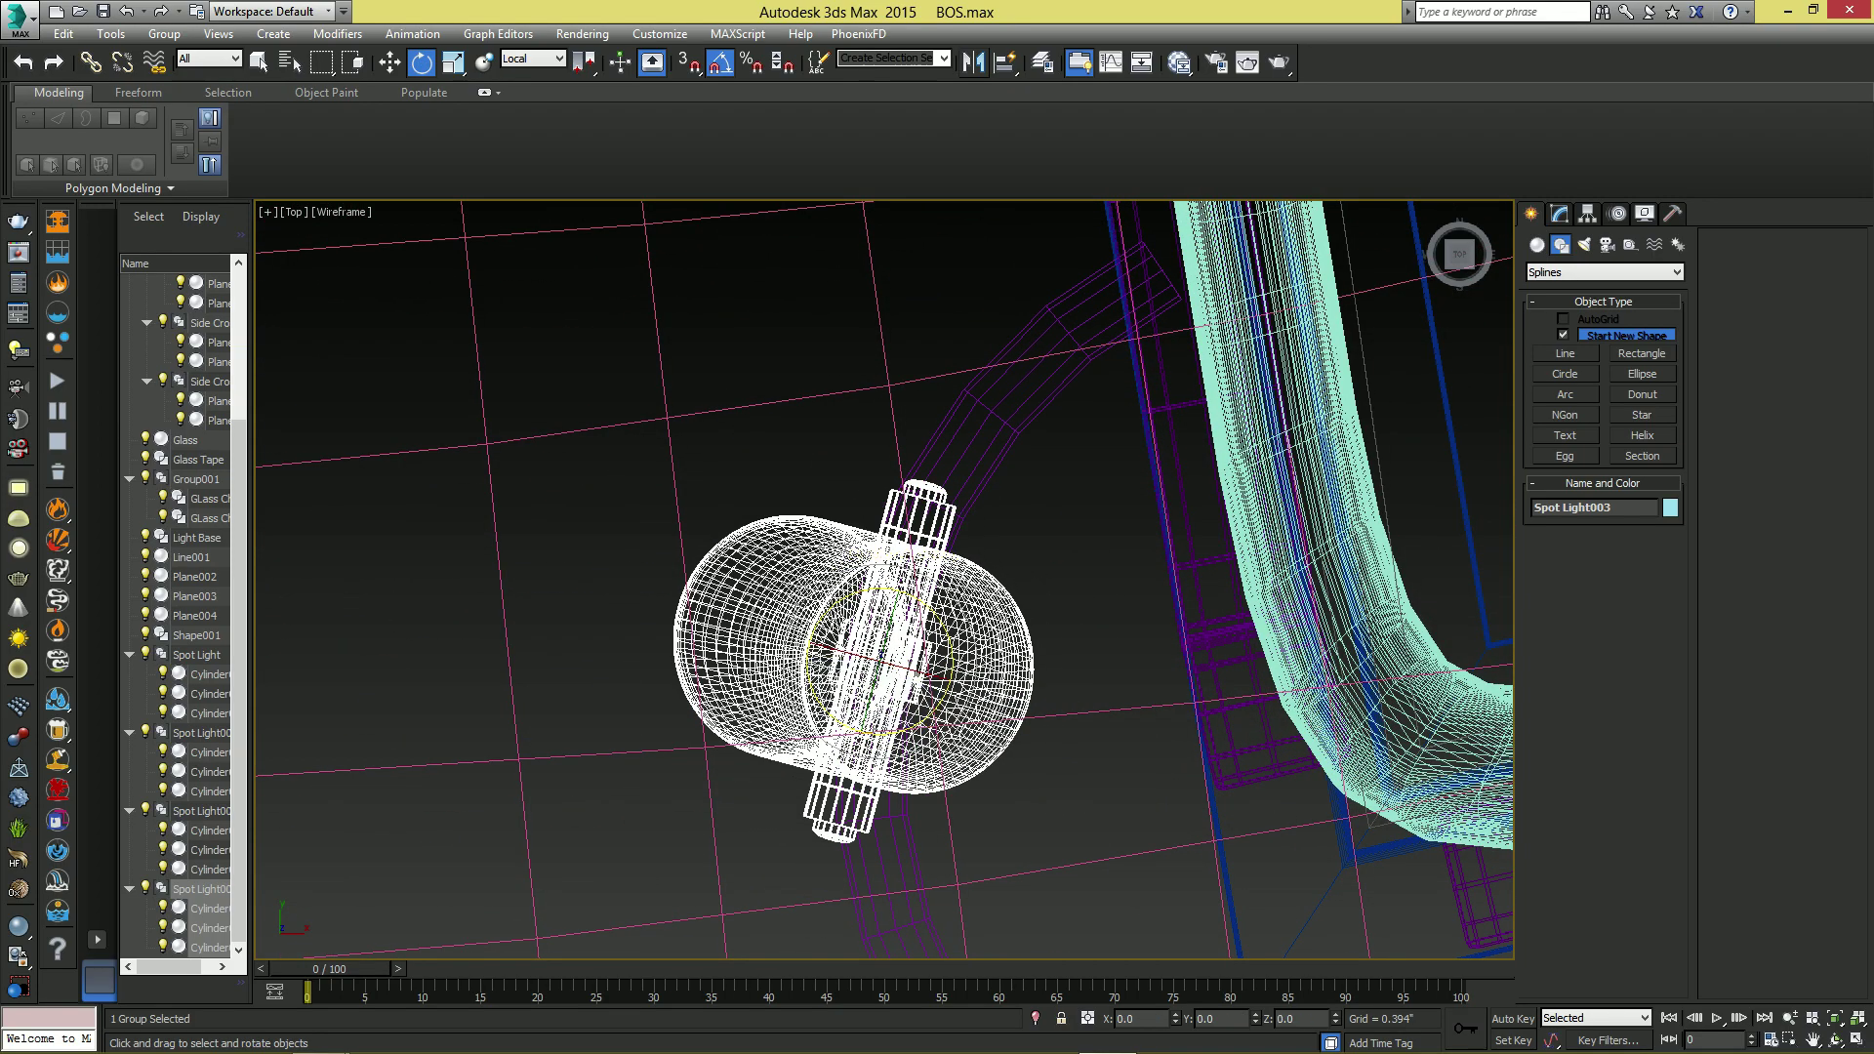
- Fine-tune the copied spot light's Y position and shift it about 0.35" along X to center its clamp on the tube
{"action": "scroll", "coordinate": [865, 835], "scroll_direction": "down", "scroll_amount": 4}
{"action": "middle_click_drag", "start_coordinate": [865, 836], "coordinate": [849, 703]}
{"action": "scroll", "coordinate": [847, 683], "scroll_direction": "up", "scroll_amount": 3}
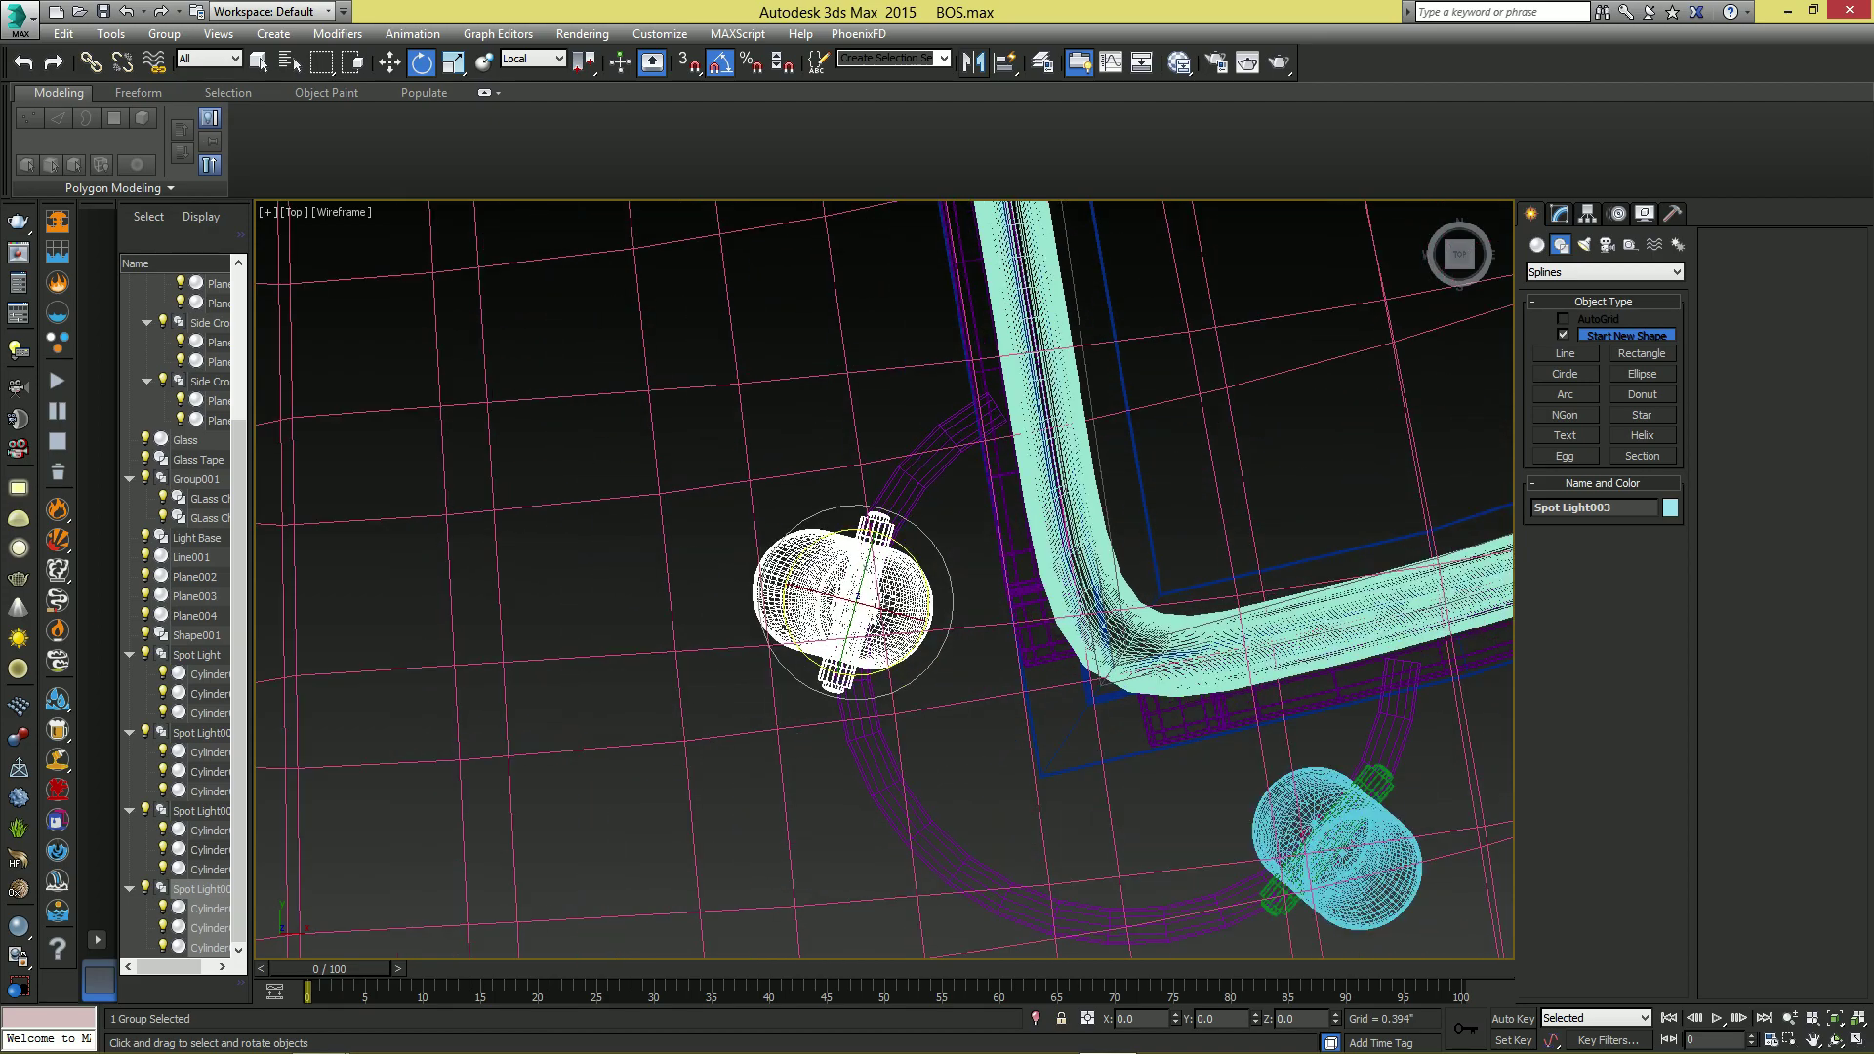
{"action": "key", "text": "w"}
{"action": "left_click_drag", "start_coordinate": [857, 563], "coordinate": [857, 531]}
{"action": "scroll", "coordinate": [868, 558], "scroll_direction": "up", "scroll_amount": 10}
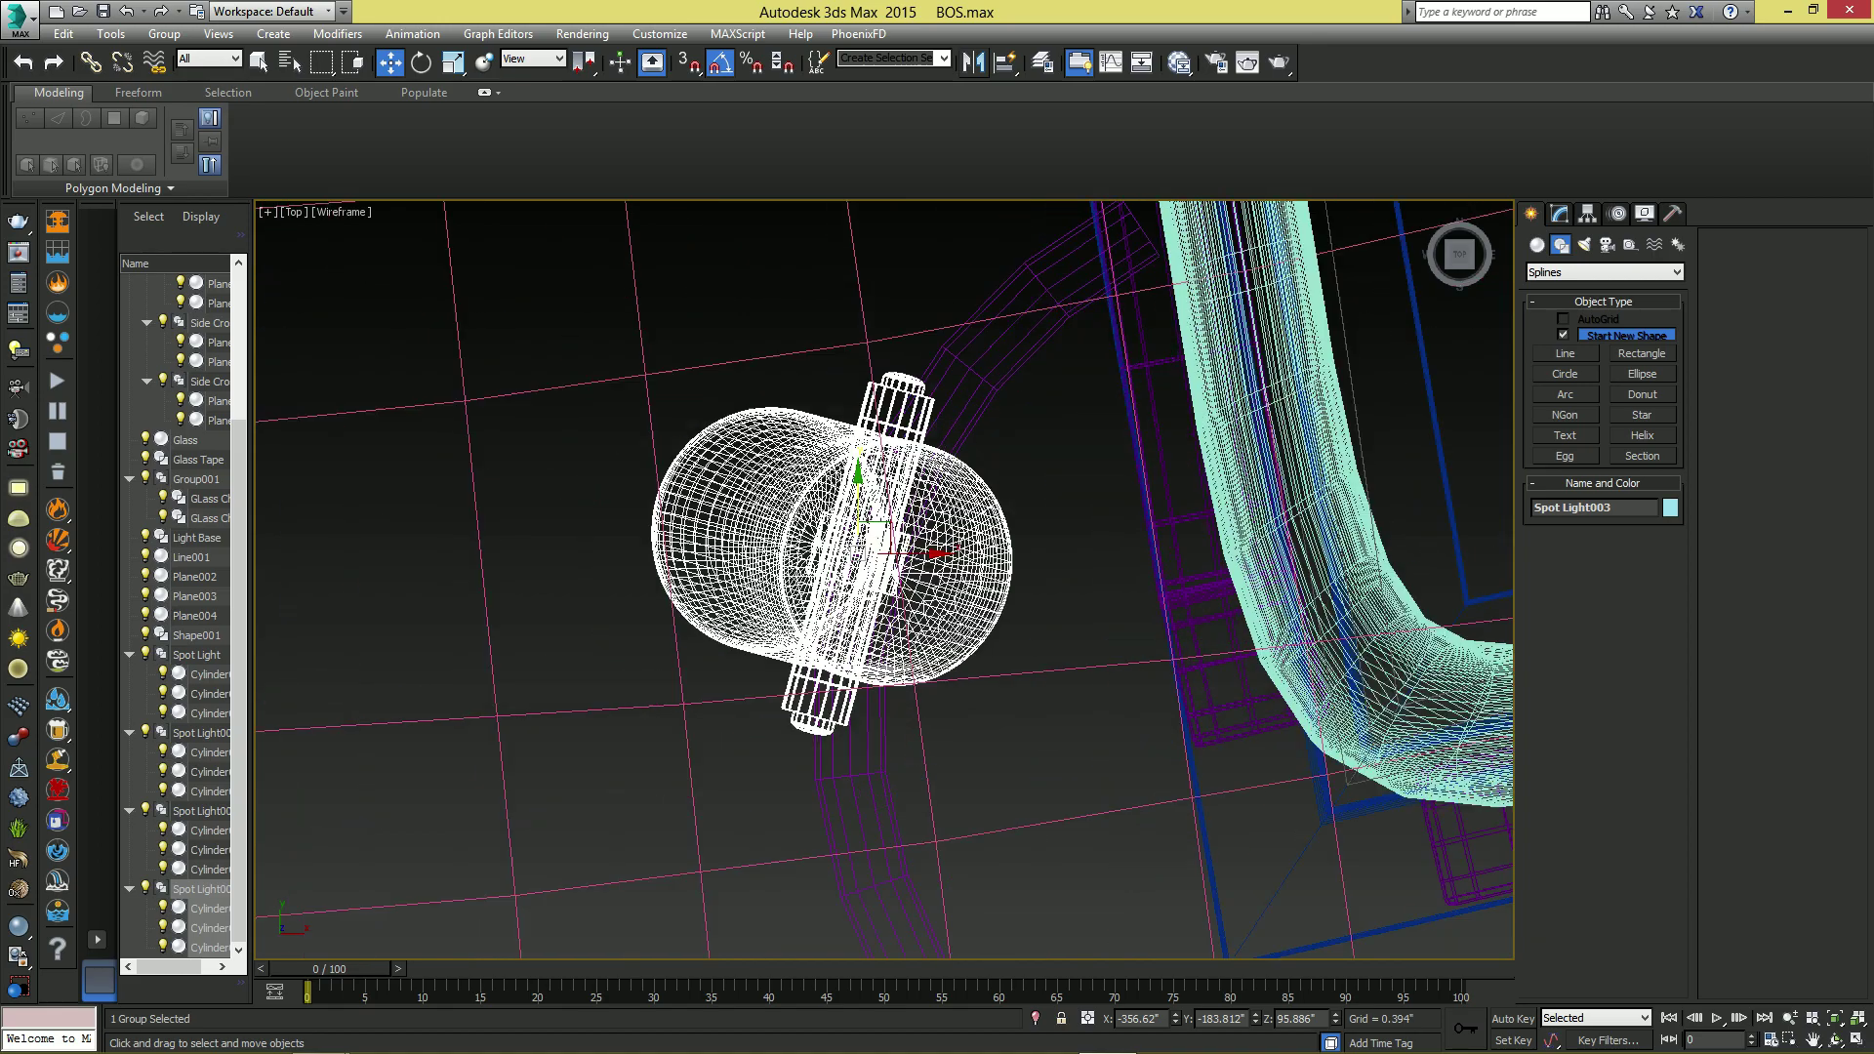
{"action": "left_click_drag", "start_coordinate": [886, 606], "coordinate": [918, 606]}
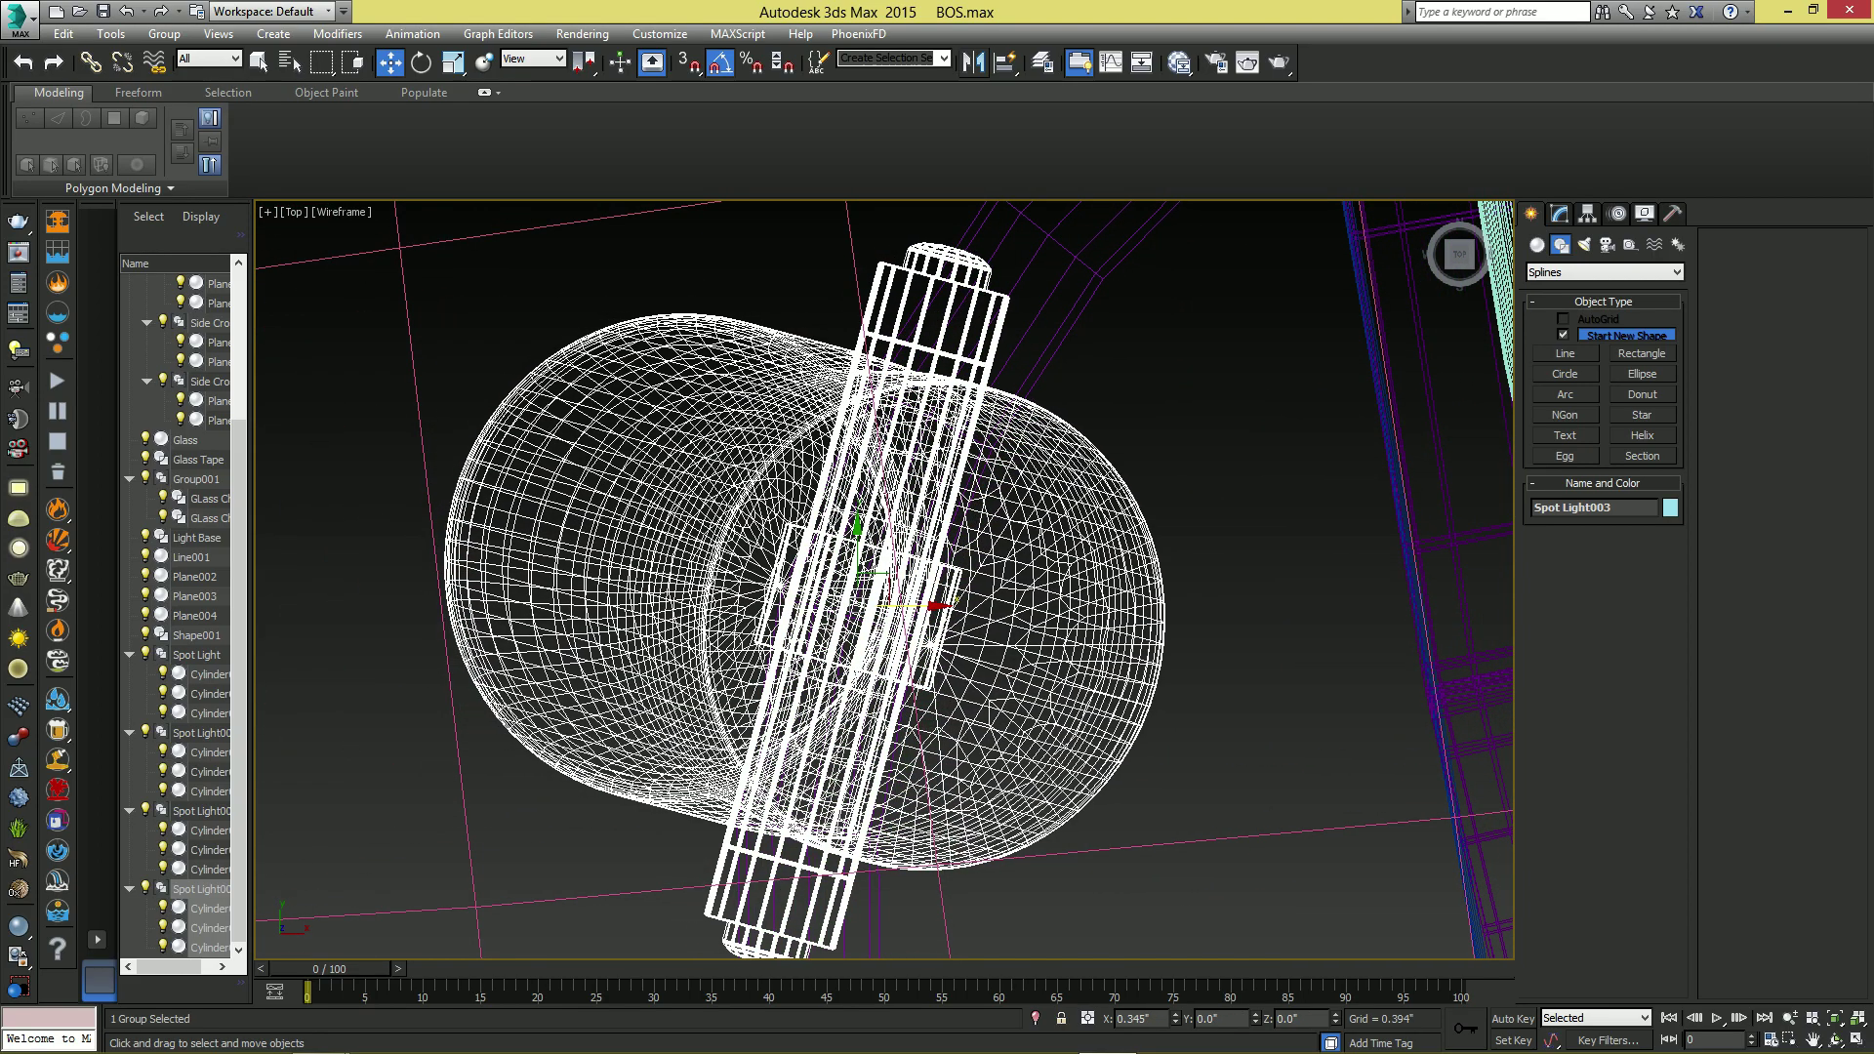
- Group the corner cross's two spot lights and arc tube under the name Side Light
{"action": "key", "text": "alt+w"}
{"action": "right_click", "coordinate": [1199, 770]}
{"action": "key", "text": "alt+w"}
{"action": "middle_click_drag", "start_coordinate": [1200, 771], "coordinate": [1103, 663], "text": "alt"}
{"action": "middle_click_drag", "start_coordinate": [625, 742], "coordinate": [831, 635]}
{"action": "scroll", "coordinate": [923, 644], "scroll_direction": "up", "scroll_amount": 6}
{"action": "scroll", "coordinate": [956, 644], "scroll_direction": "down", "scroll_amount": 10}
{"action": "scroll", "coordinate": [1012, 651], "scroll_direction": "up", "scroll_amount": 5}
{"action": "left_click", "coordinate": [1072, 617], "text": "ctrl"}
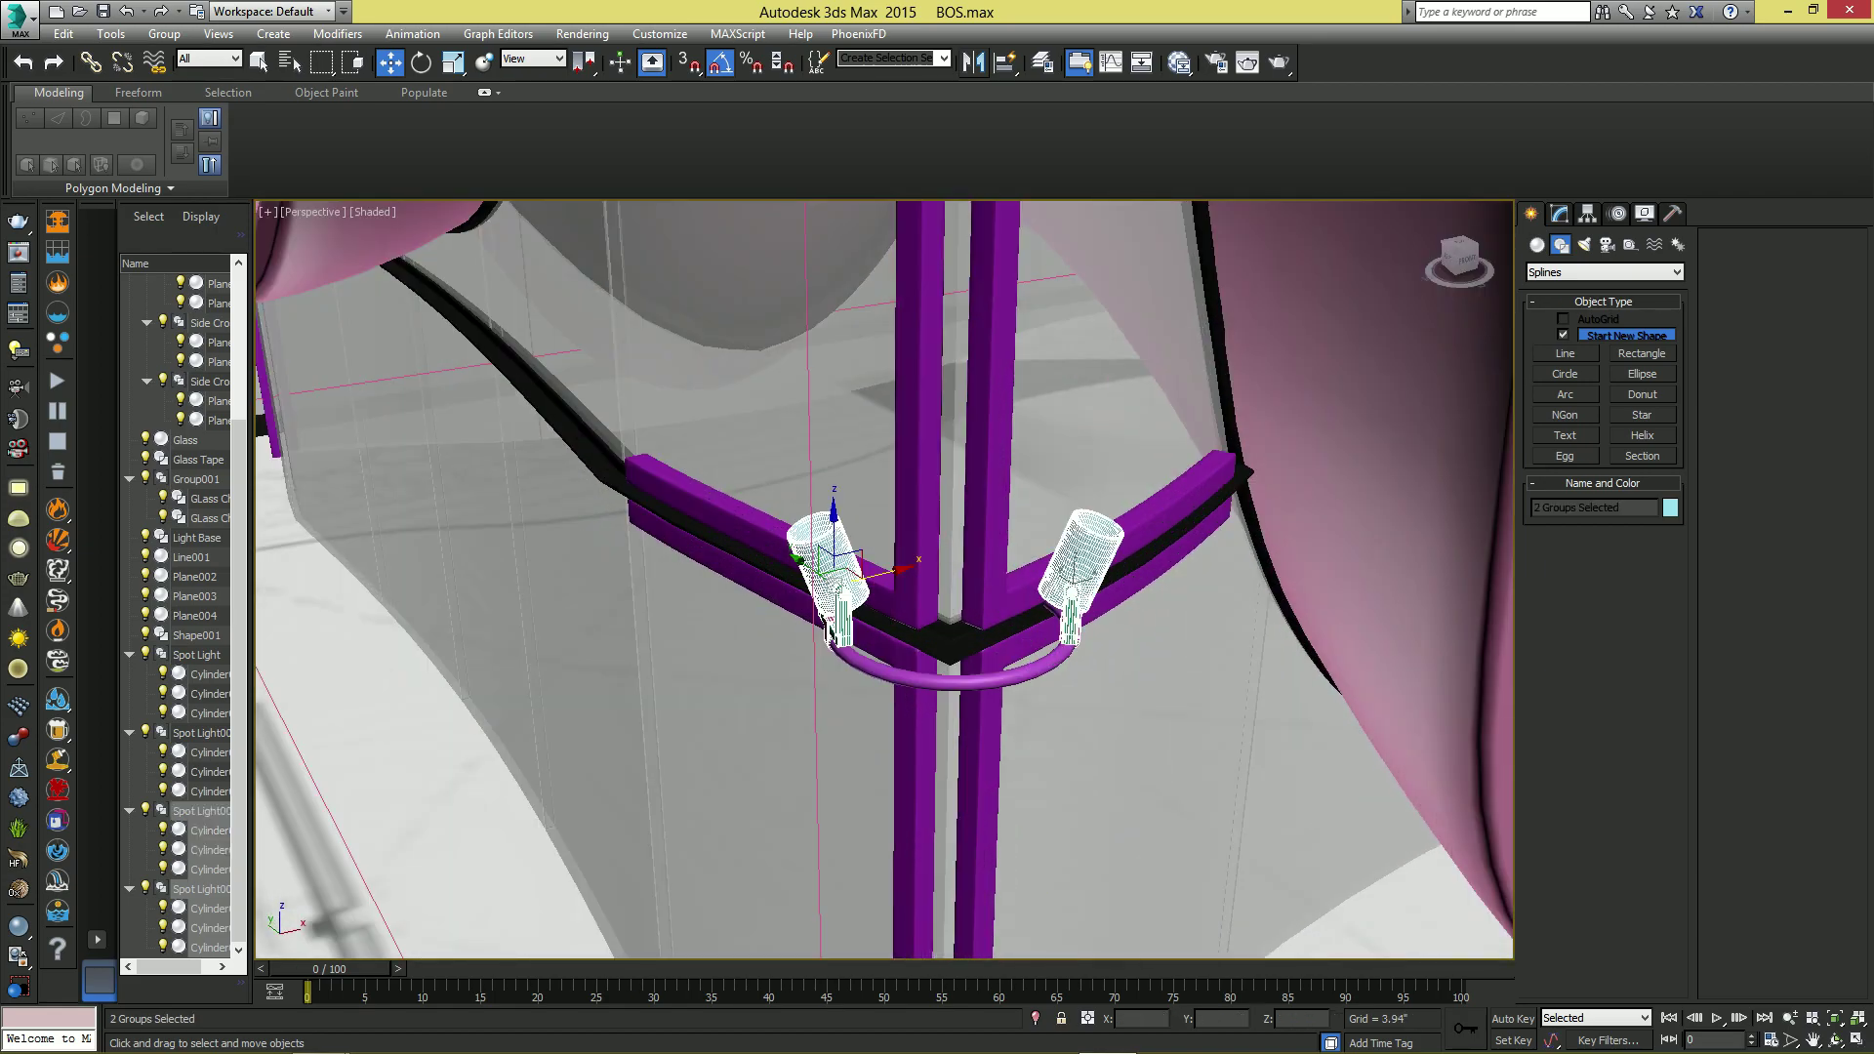
{"action": "left_click", "coordinate": [1020, 675], "text": "ctrl"}
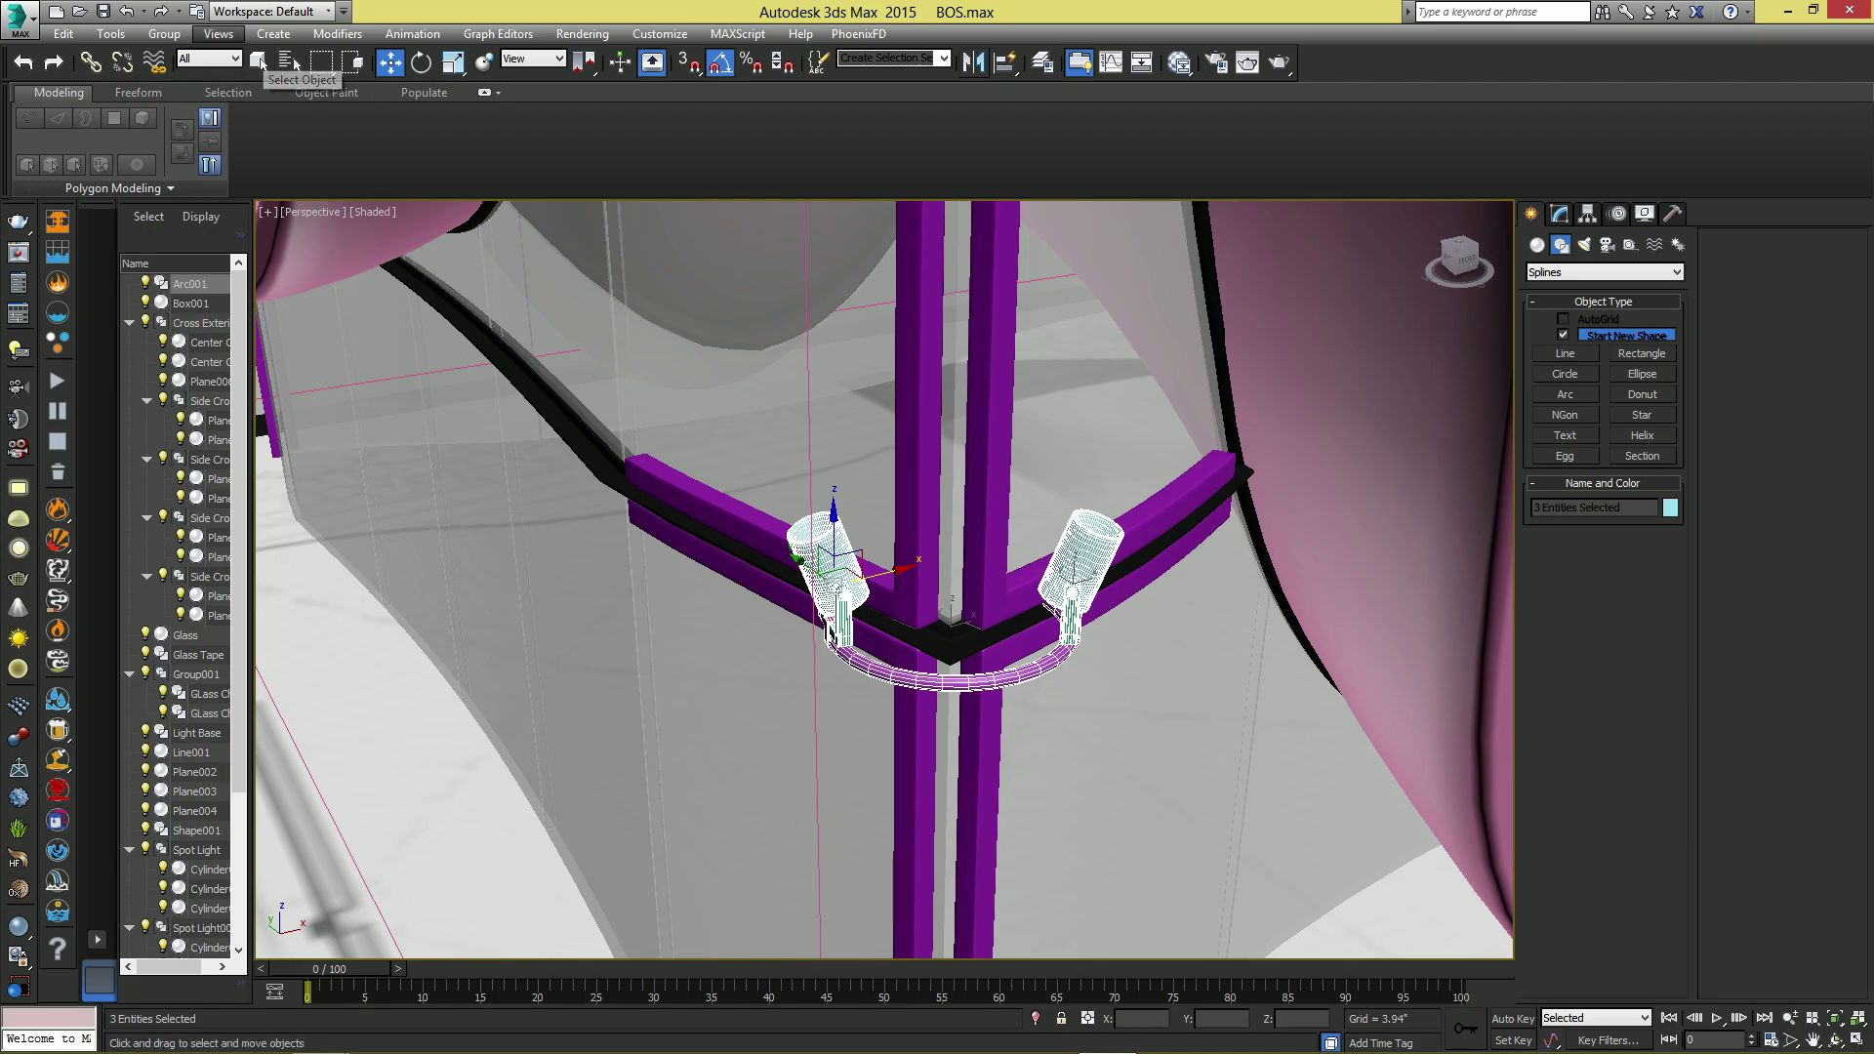
{"action": "left_click", "coordinate": [166, 34]}
{"action": "left_click", "coordinate": [188, 57]}
{"action": "type", "text": "Side Li"}
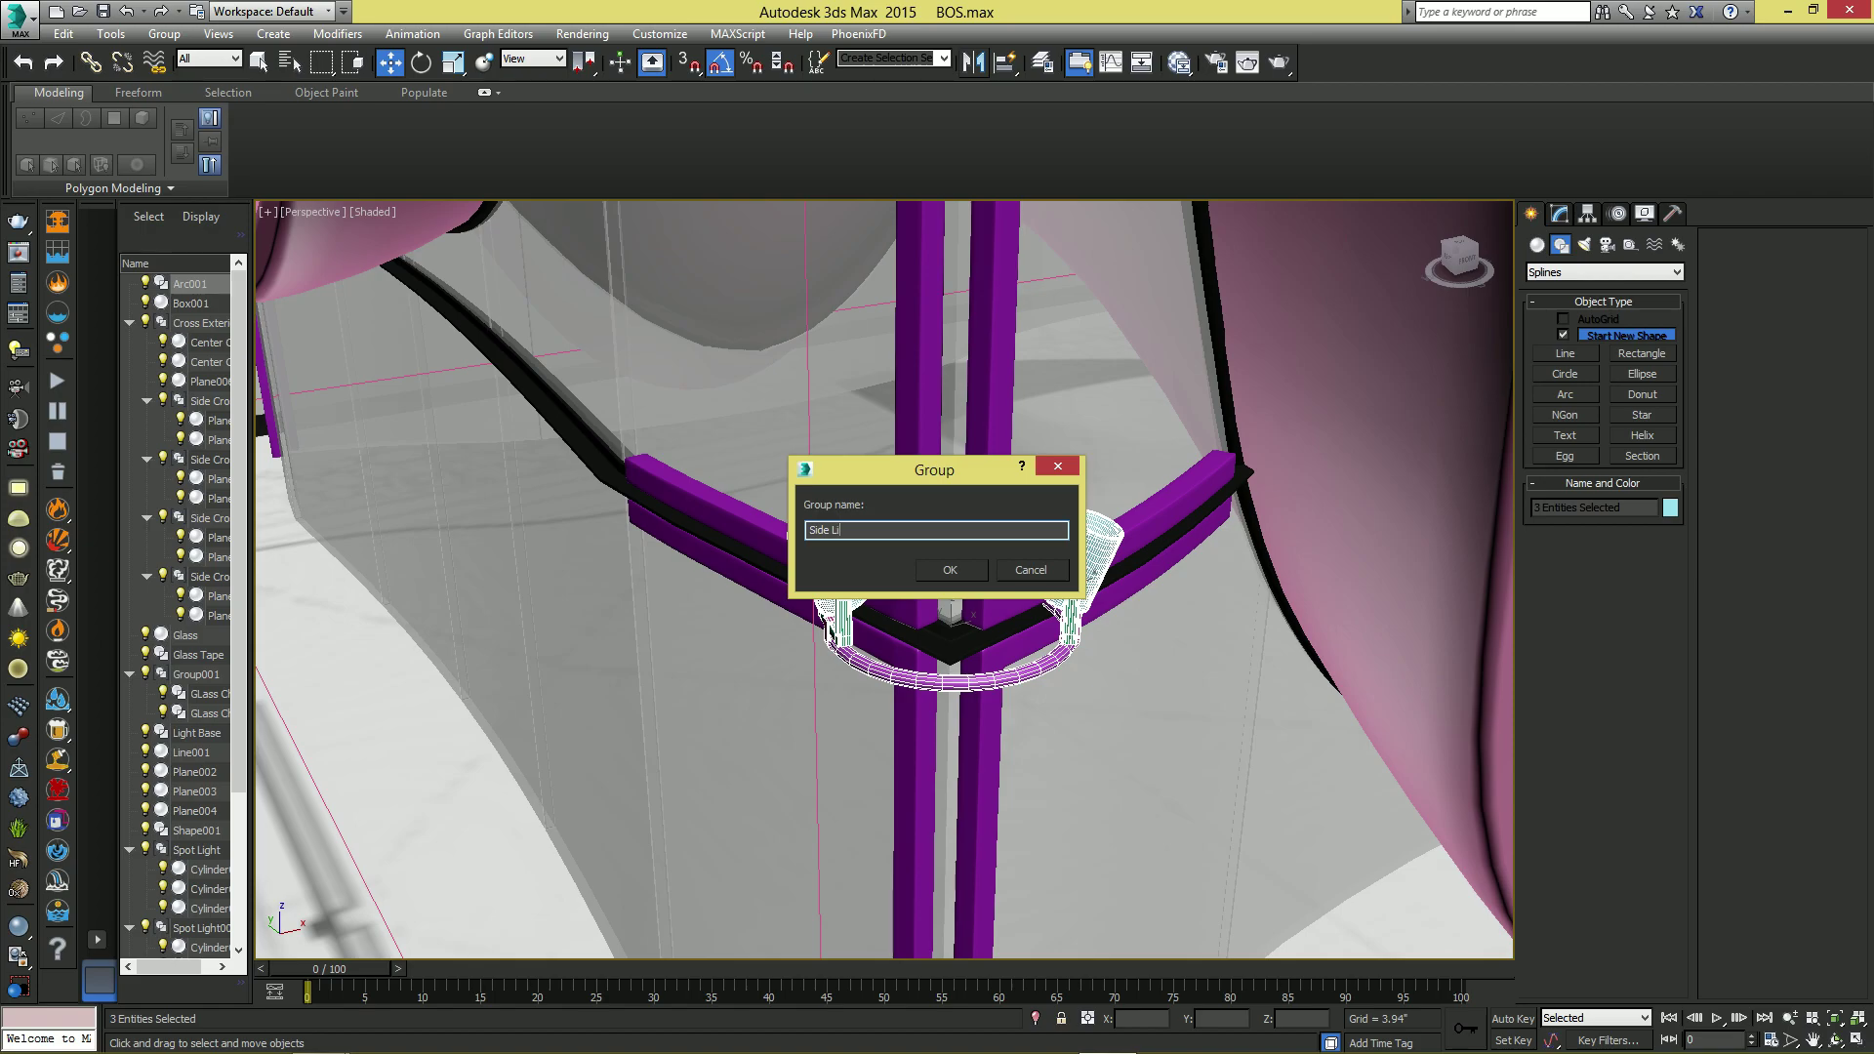
{"action": "key", "text": "Return"}
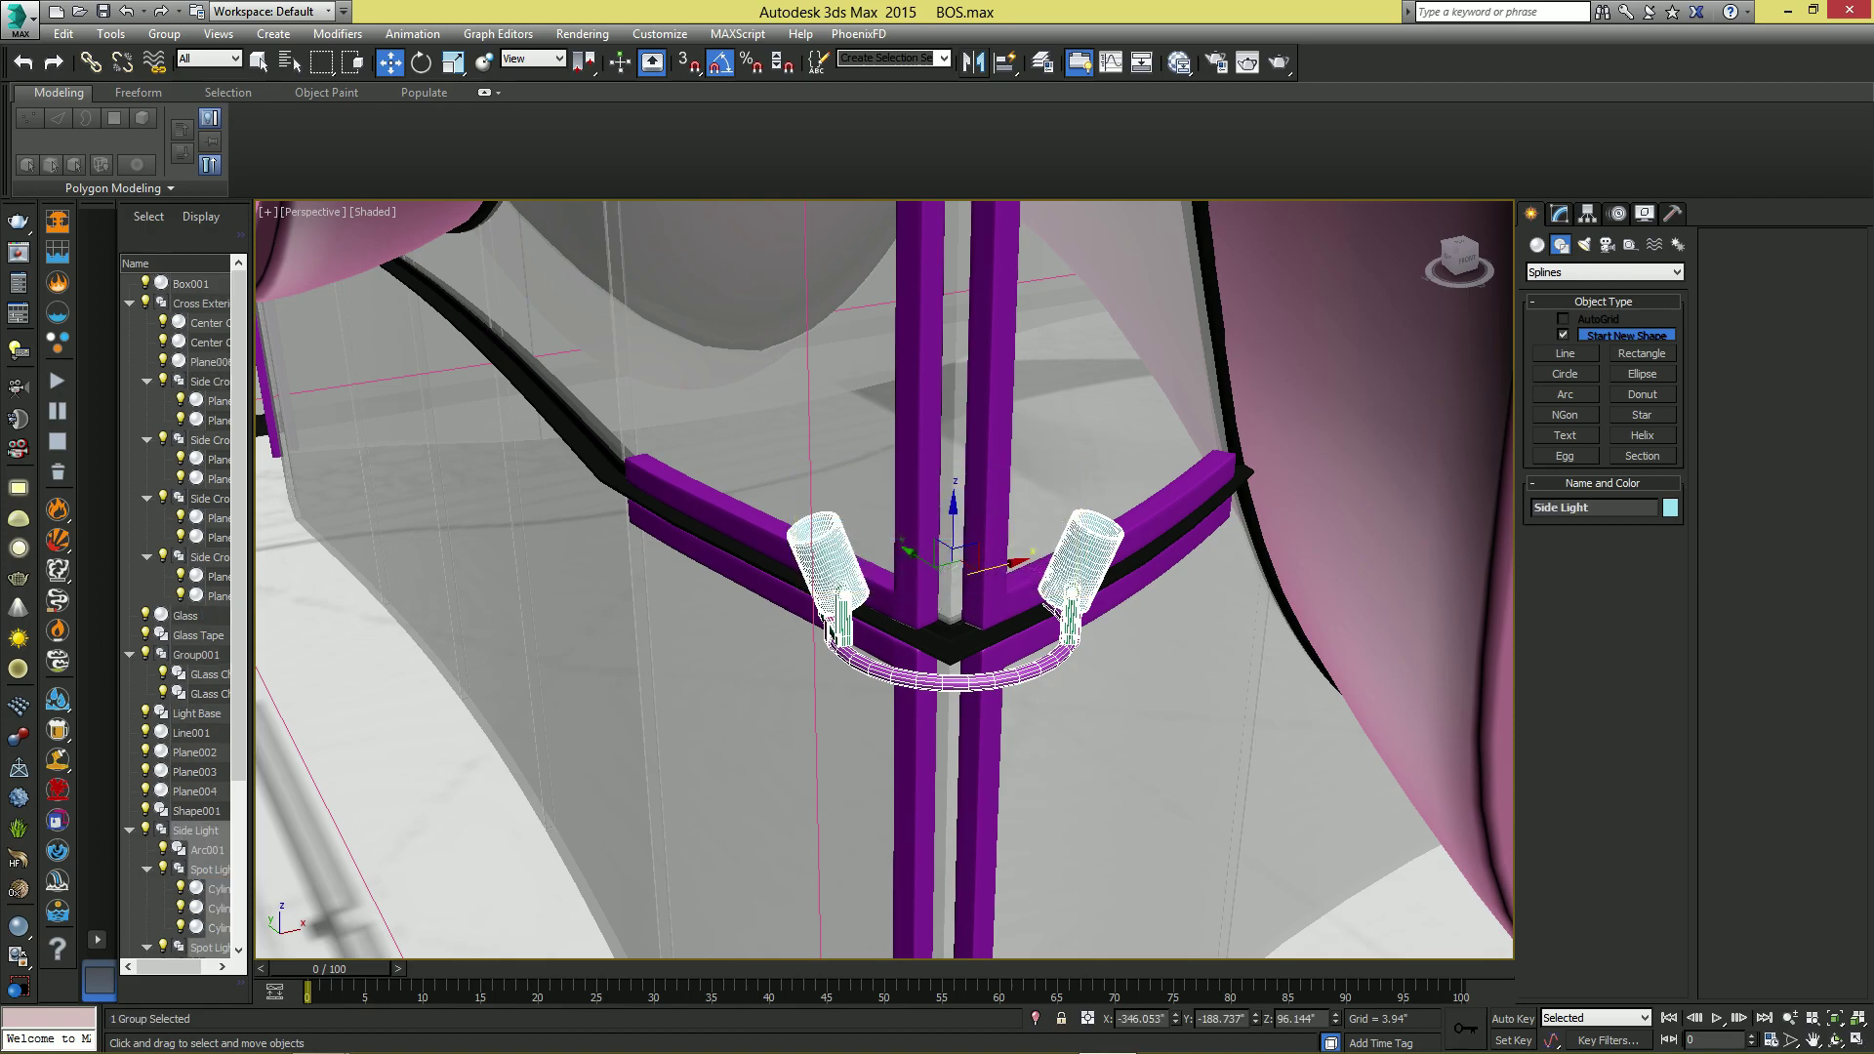
- Copy the Side Light group along the X axis to the opposite front corner of the chapel, at about X 319"
{"action": "scroll", "coordinate": [820, 595], "scroll_direction": "down", "scroll_amount": 5}
{"action": "middle_click_drag", "start_coordinate": [820, 625], "coordinate": [547, 595], "text": "alt"}
{"action": "scroll", "coordinate": [547, 595], "scroll_direction": "down", "scroll_amount": 4}
{"action": "middle_click_drag", "start_coordinate": [680, 597], "coordinate": [495, 592]}
{"action": "left_click_drag", "start_coordinate": [493, 591], "coordinate": [1401, 592], "text": "shift"}
{"action": "left_click", "coordinate": [938, 612]}
{"action": "key", "text": "z"}
{"action": "middle_click_drag", "start_coordinate": [878, 585], "coordinate": [986, 575], "text": "alt"}
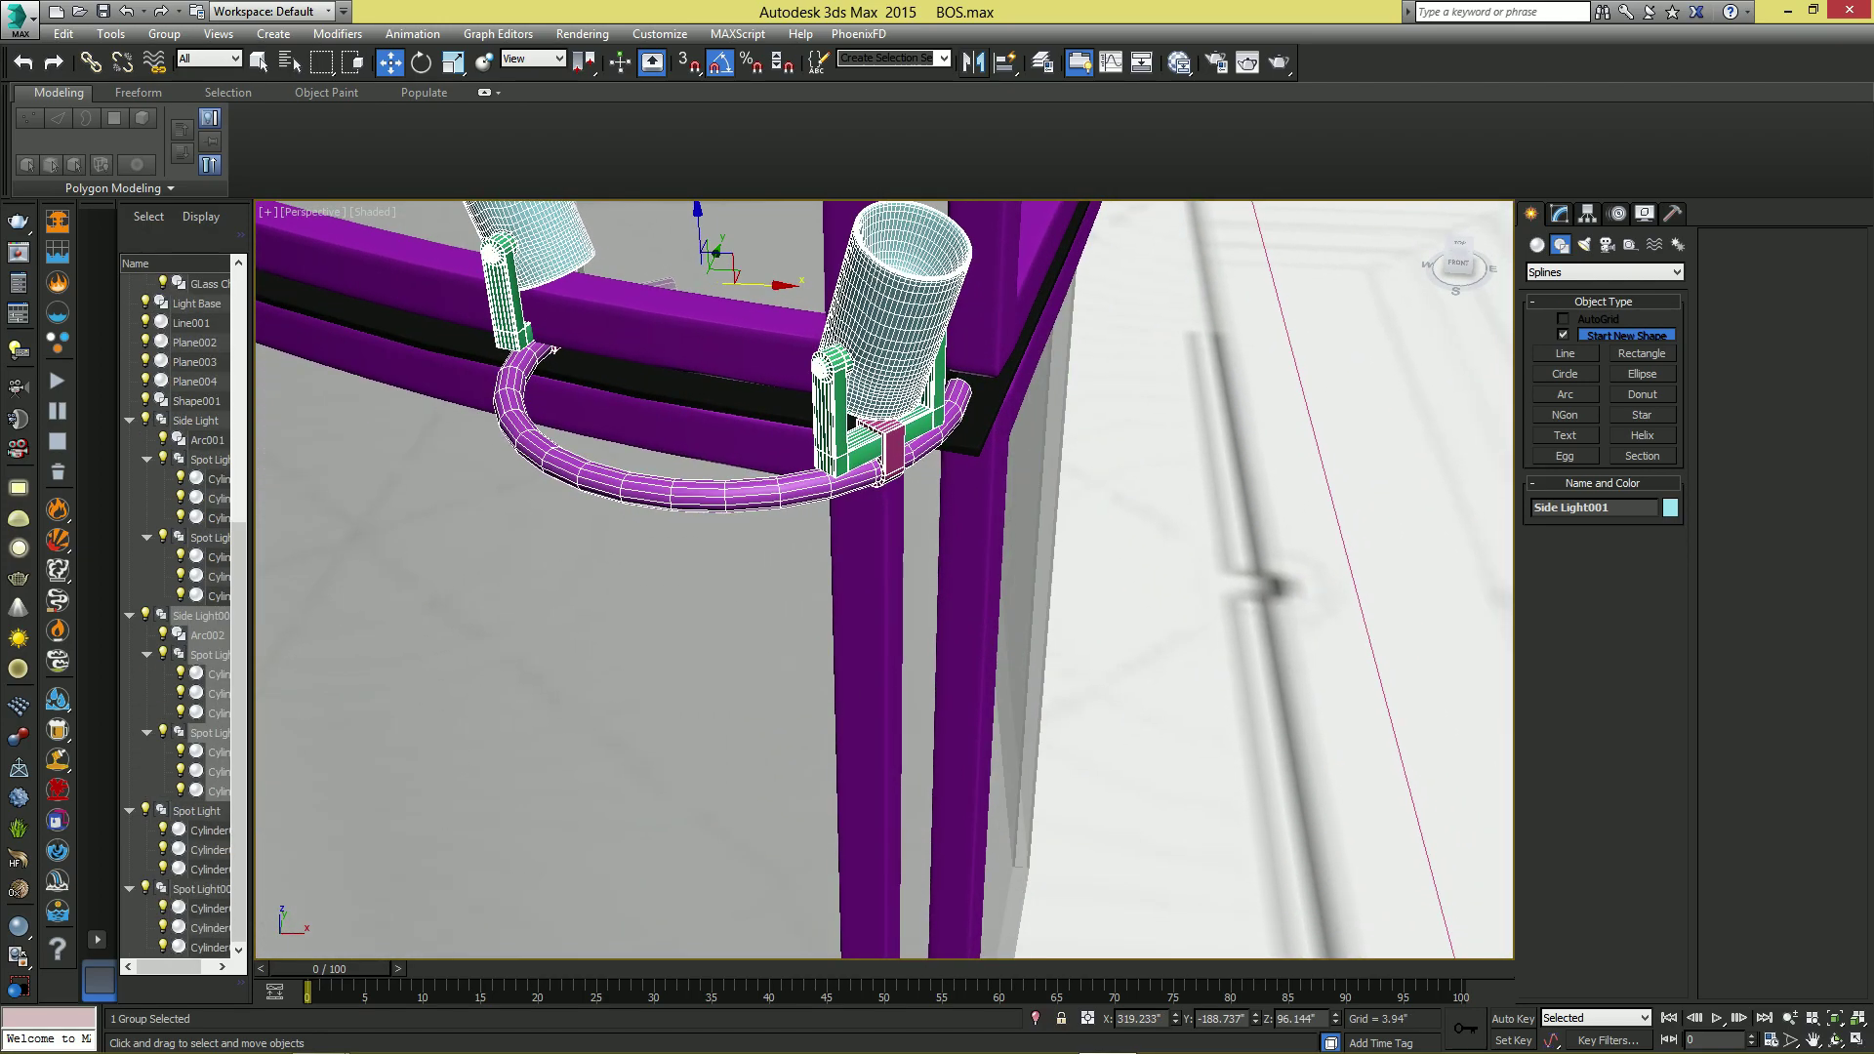
- Move the copied side light along X in the Top view to about 328.8", closer to the corner cross
{"action": "key", "text": "alt+w"}
{"action": "middle_click", "coordinate": [1339, 351]}
{"action": "scroll", "coordinate": [1339, 351], "scroll_direction": "down", "scroll_amount": 5}
{"action": "scroll", "coordinate": [1239, 400], "scroll_direction": "up", "scroll_amount": 6}
{"action": "middle_click_drag", "start_coordinate": [1386, 381], "coordinate": [954, 355]}
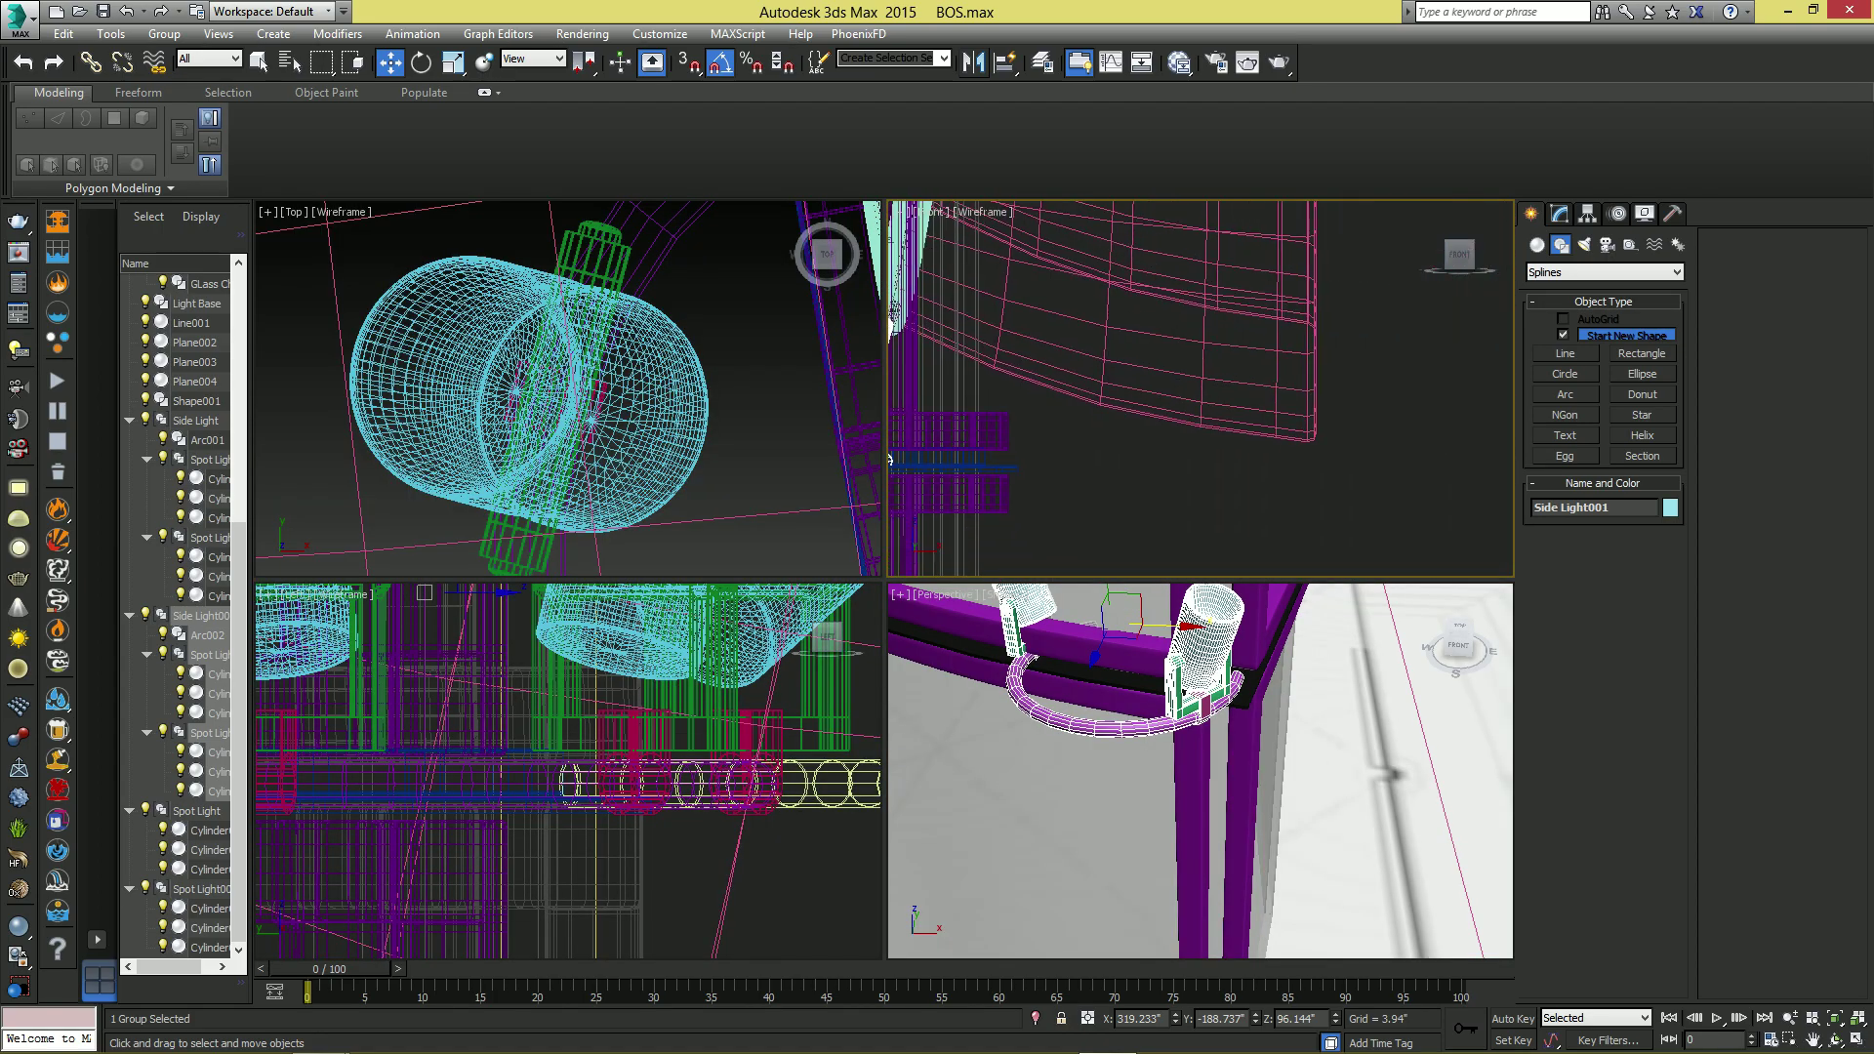
{"action": "scroll", "coordinate": [954, 355], "scroll_direction": "down", "scroll_amount": 2}
{"action": "middle_click", "coordinate": [639, 479]}
{"action": "key", "text": "z"}
{"action": "scroll", "coordinate": [629, 496], "scroll_direction": "down", "scroll_amount": 6}
{"action": "key", "text": "alt+w"}
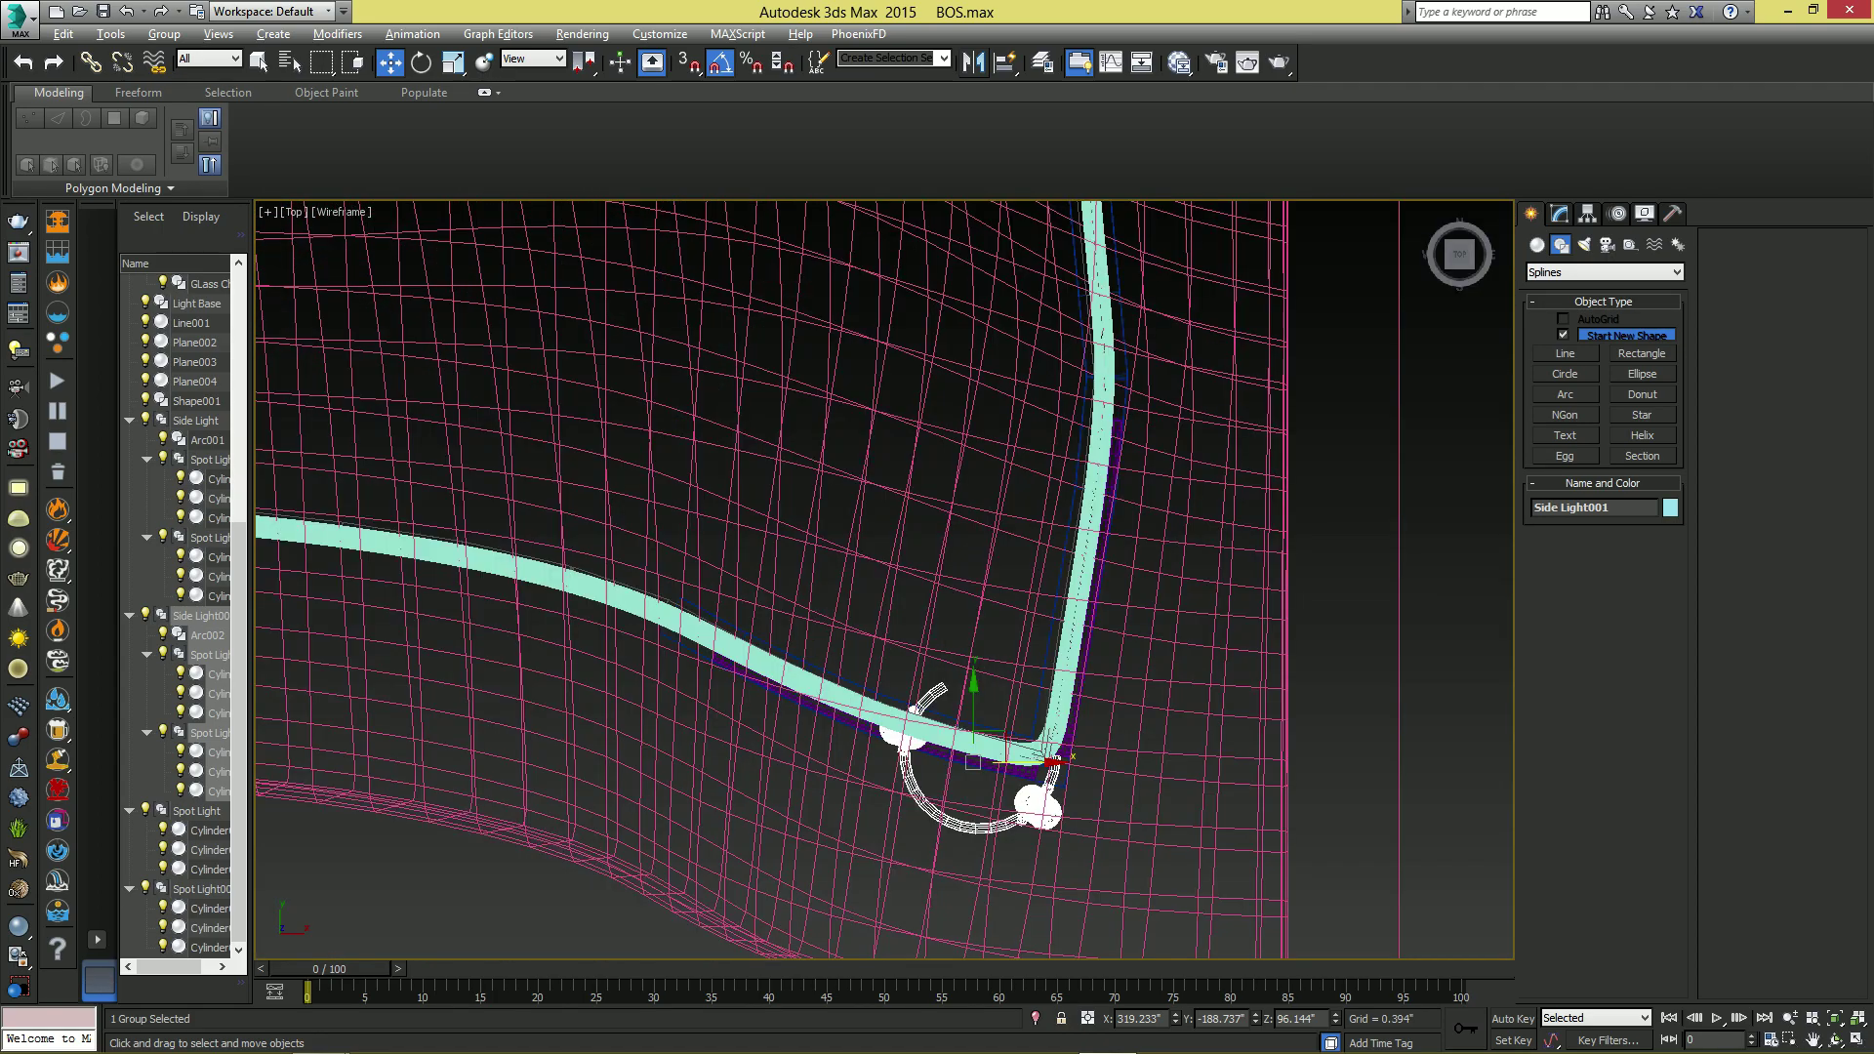
{"action": "middle_click_drag", "start_coordinate": [1049, 754], "coordinate": [815, 595]}
{"action": "scroll", "coordinate": [815, 595], "scroll_direction": "up", "scroll_amount": 2}
{"action": "left_click_drag", "start_coordinate": [771, 602], "coordinate": [857, 603]}
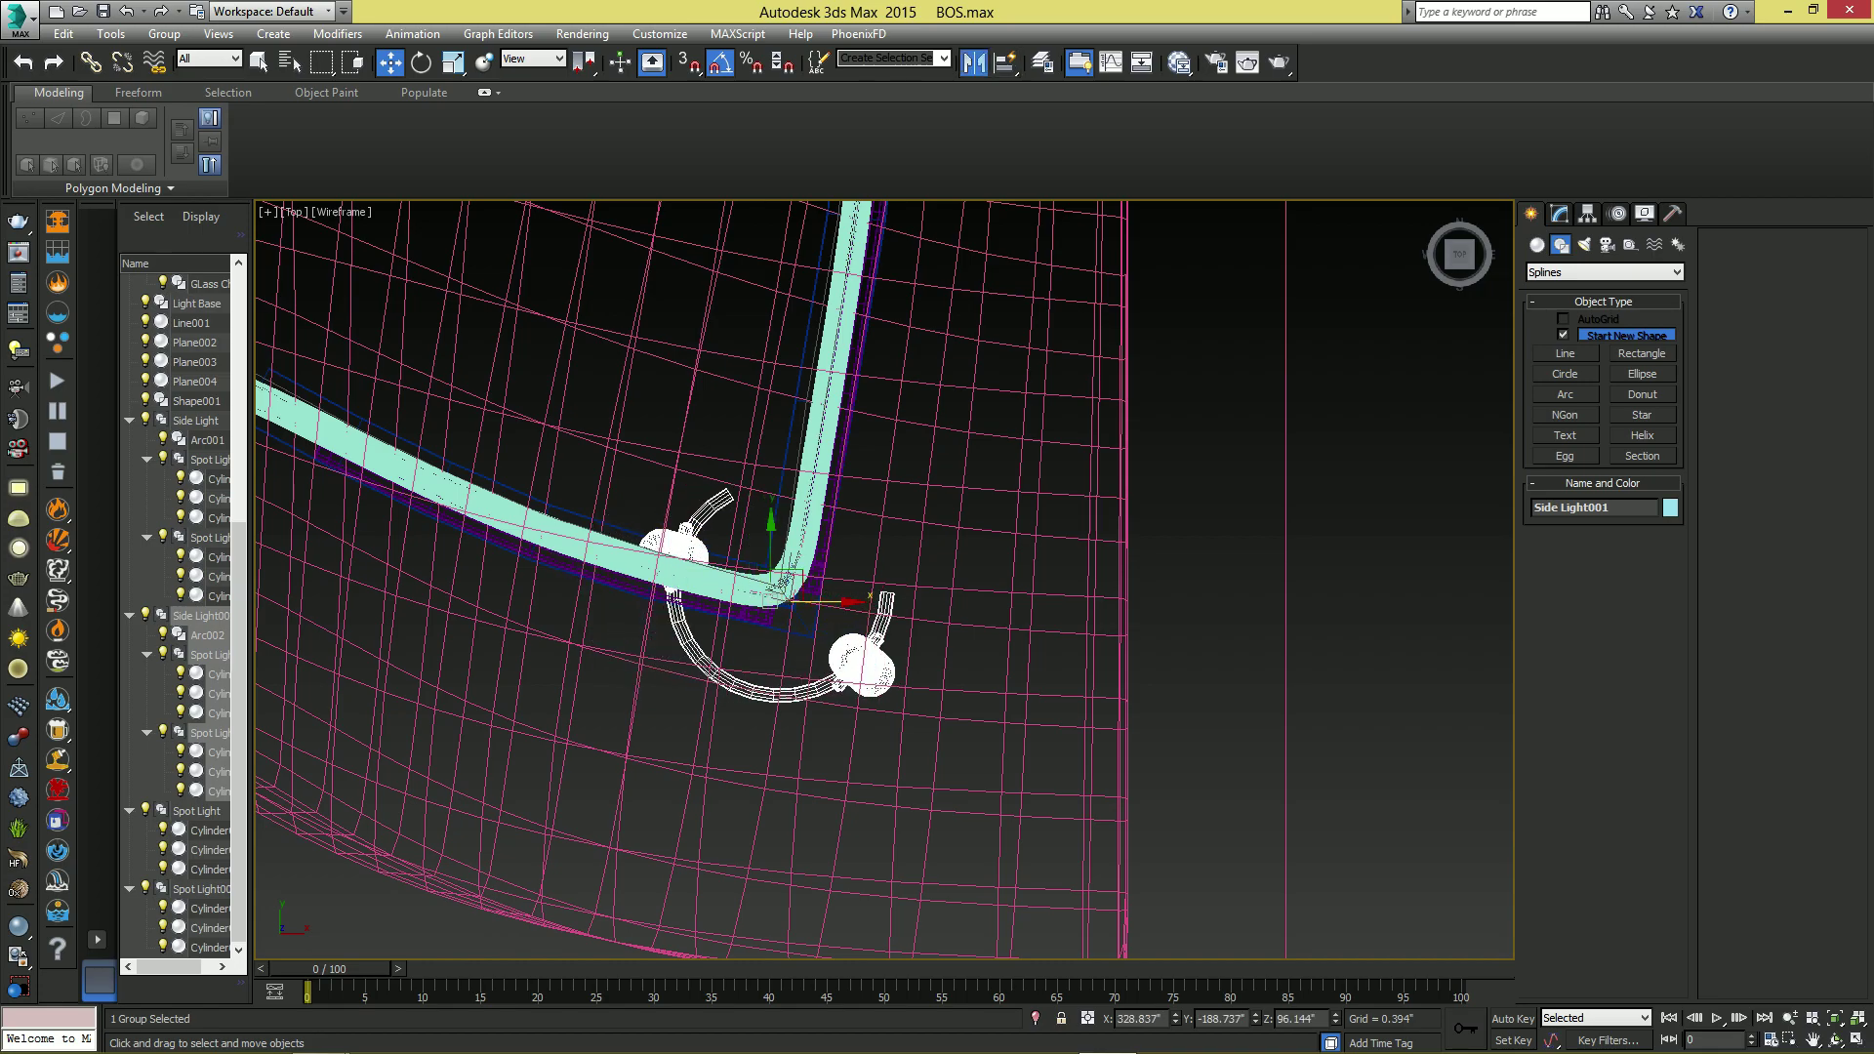
- Mirror the copied side light so its arc wraps around the corner and shift it along X to about 330.3"
{"action": "left_click", "coordinate": [973, 63]}
{"action": "left_click", "coordinate": [884, 675]}
{"action": "scroll", "coordinate": [819, 668], "scroll_direction": "up", "scroll_amount": 4}
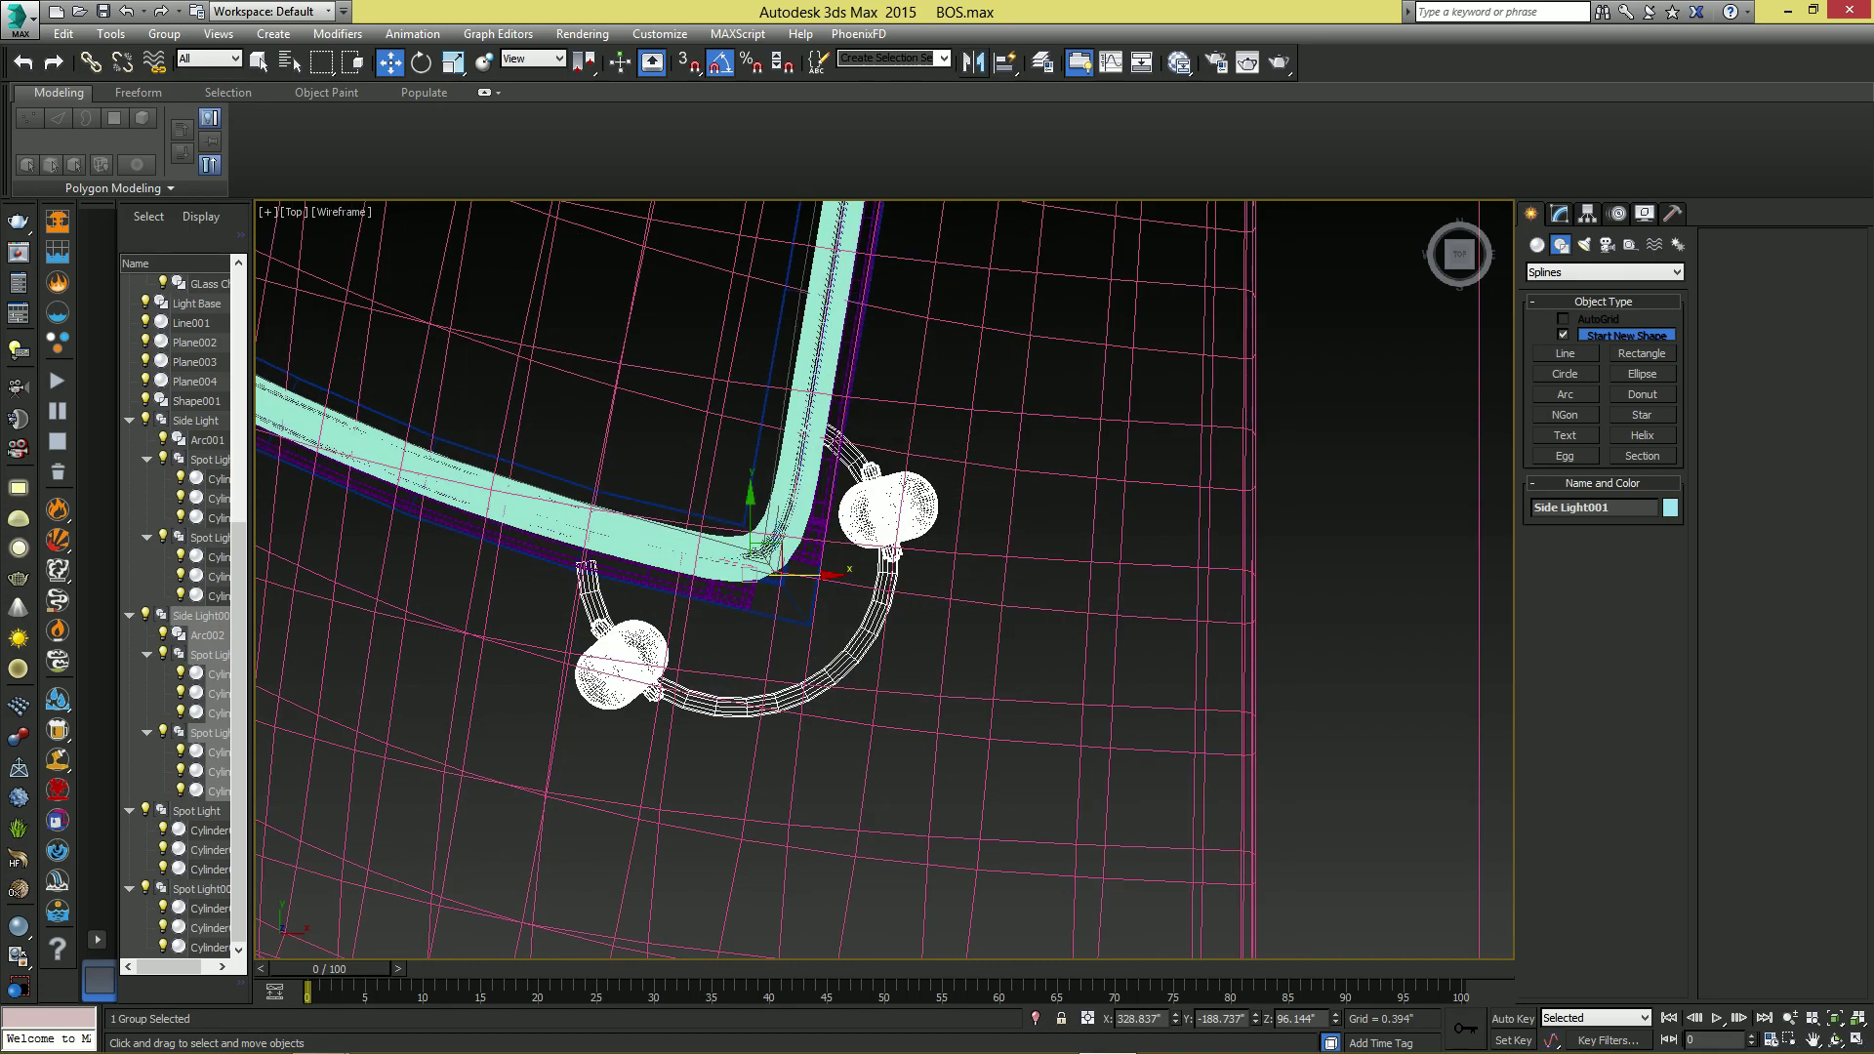
{"action": "mouse_move", "coordinate": [776, 537]}
{"action": "left_mouse_down"}
{"action": "mouse_move", "coordinate": [820, 537]}
{"action": "mouse_move", "coordinate": [803, 537]}
{"action": "left_mouse_up"}
- Save the scene with the mirrored side light in place at the front corner
{"action": "key", "text": "alt+w"}
{"action": "middle_click", "coordinate": [1115, 668]}
{"action": "key", "text": "alt+w"}
{"action": "middle_click_drag", "start_coordinate": [1115, 669], "coordinate": [1191, 625], "text": "alt"}
{"action": "scroll", "coordinate": [1054, 683], "scroll_direction": "down", "scroll_amount": 4}
{"action": "scroll", "coordinate": [1054, 683], "scroll_direction": "down", "scroll_amount": 8}
{"action": "middle_click_drag", "start_coordinate": [1191, 625], "coordinate": [1347, 566], "text": "alt"}
{"action": "middle_click_drag", "start_coordinate": [1172, 586], "coordinate": [1390, 545]}
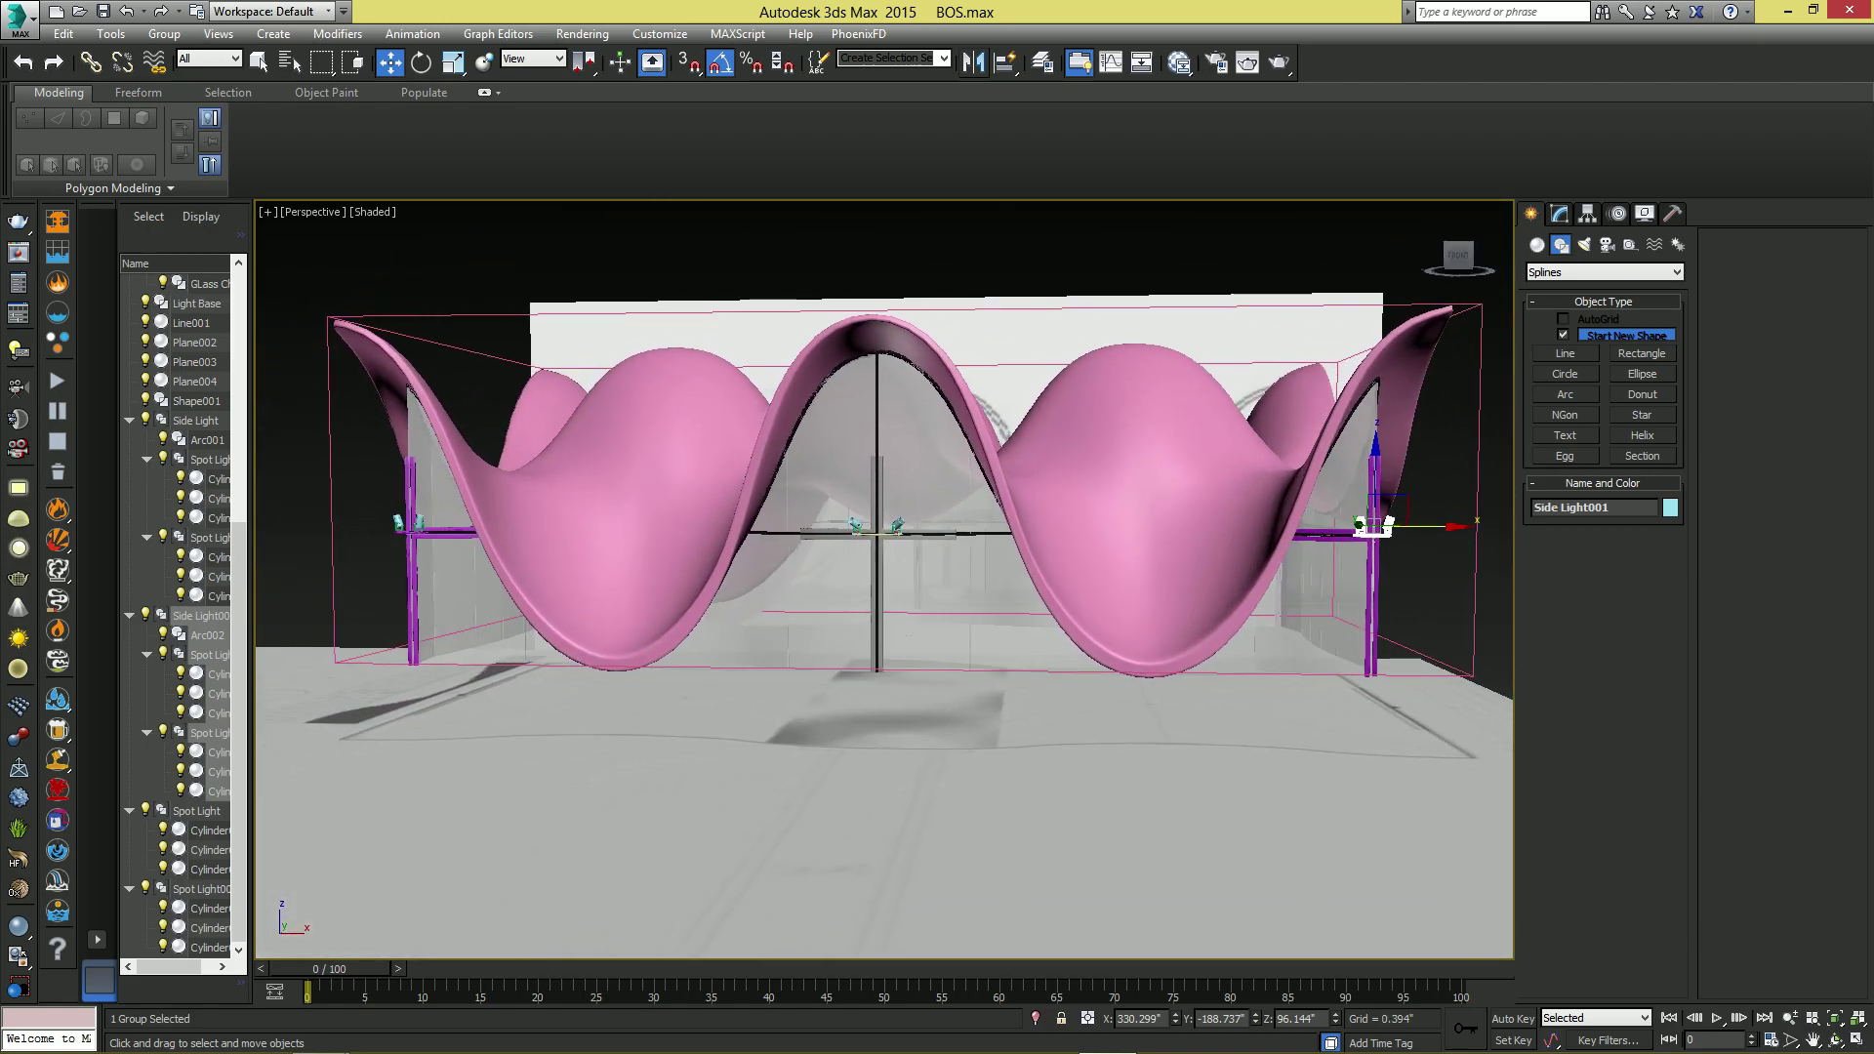
{"action": "key", "text": "ctrl+s"}
- Examine the pair of spot lights on the front center cross up close
{"action": "scroll", "coordinate": [878, 539], "scroll_direction": "up", "scroll_amount": 7}
{"action": "scroll", "coordinate": [859, 551], "scroll_direction": "down", "scroll_amount": 3}
{"action": "middle_click_drag", "start_coordinate": [664, 550], "coordinate": [845, 507]}
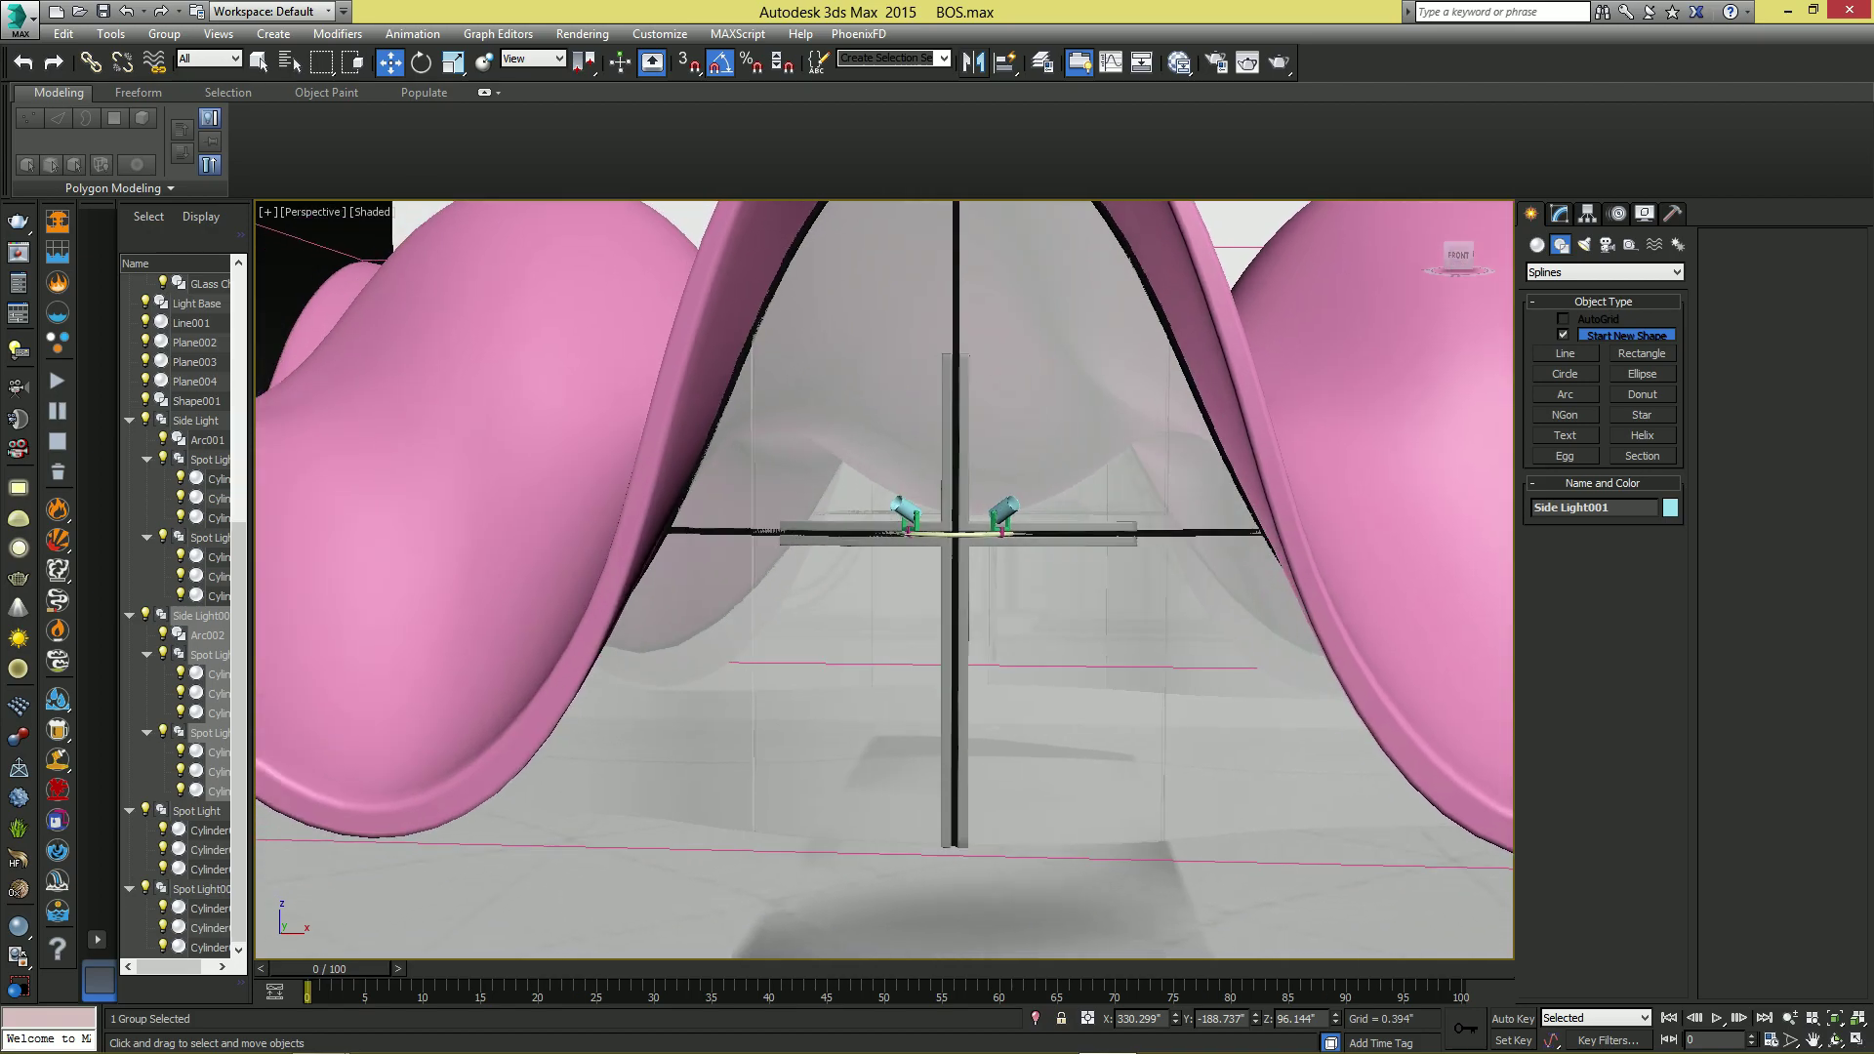
{"action": "scroll", "coordinate": [844, 506], "scroll_direction": "up", "scroll_amount": 4}
{"action": "middle_click_drag", "start_coordinate": [1121, 571], "coordinate": [903, 559]}
{"action": "scroll", "coordinate": [903, 558], "scroll_direction": "up", "scroll_amount": 3}
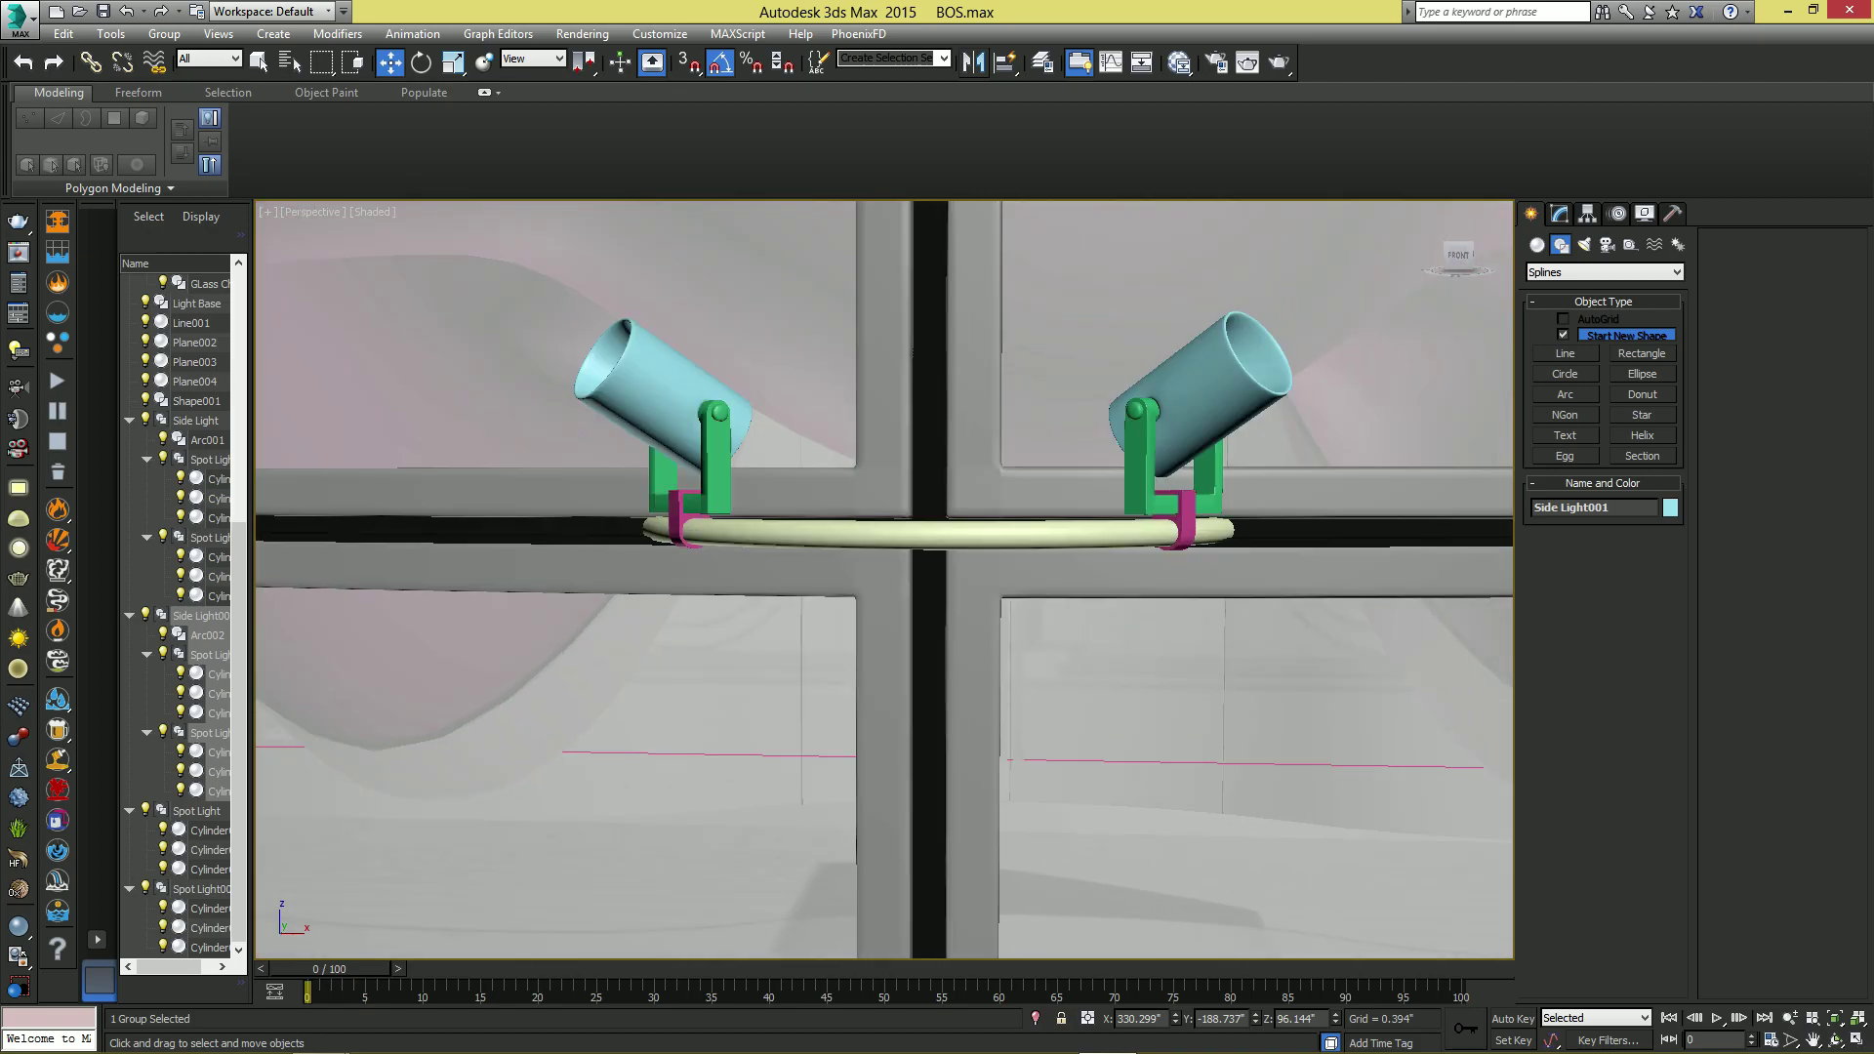
{"action": "scroll", "coordinate": [903, 559], "scroll_direction": "down", "scroll_amount": 4}
{"action": "middle_click_drag", "start_coordinate": [1269, 546], "coordinate": [684, 527]}
{"action": "scroll", "coordinate": [976, 527], "scroll_direction": "down", "scroll_amount": 4}
- Select both front corner side lights and copy them along Y to the chapel's rear corners in the Top view
{"action": "middle_click_drag", "start_coordinate": [1015, 537], "coordinate": [869, 654], "text": "alt"}
{"action": "middle_click_drag", "start_coordinate": [702, 586], "coordinate": [1288, 654]}
{"action": "middle_click_drag", "start_coordinate": [849, 547], "coordinate": [1244, 625]}
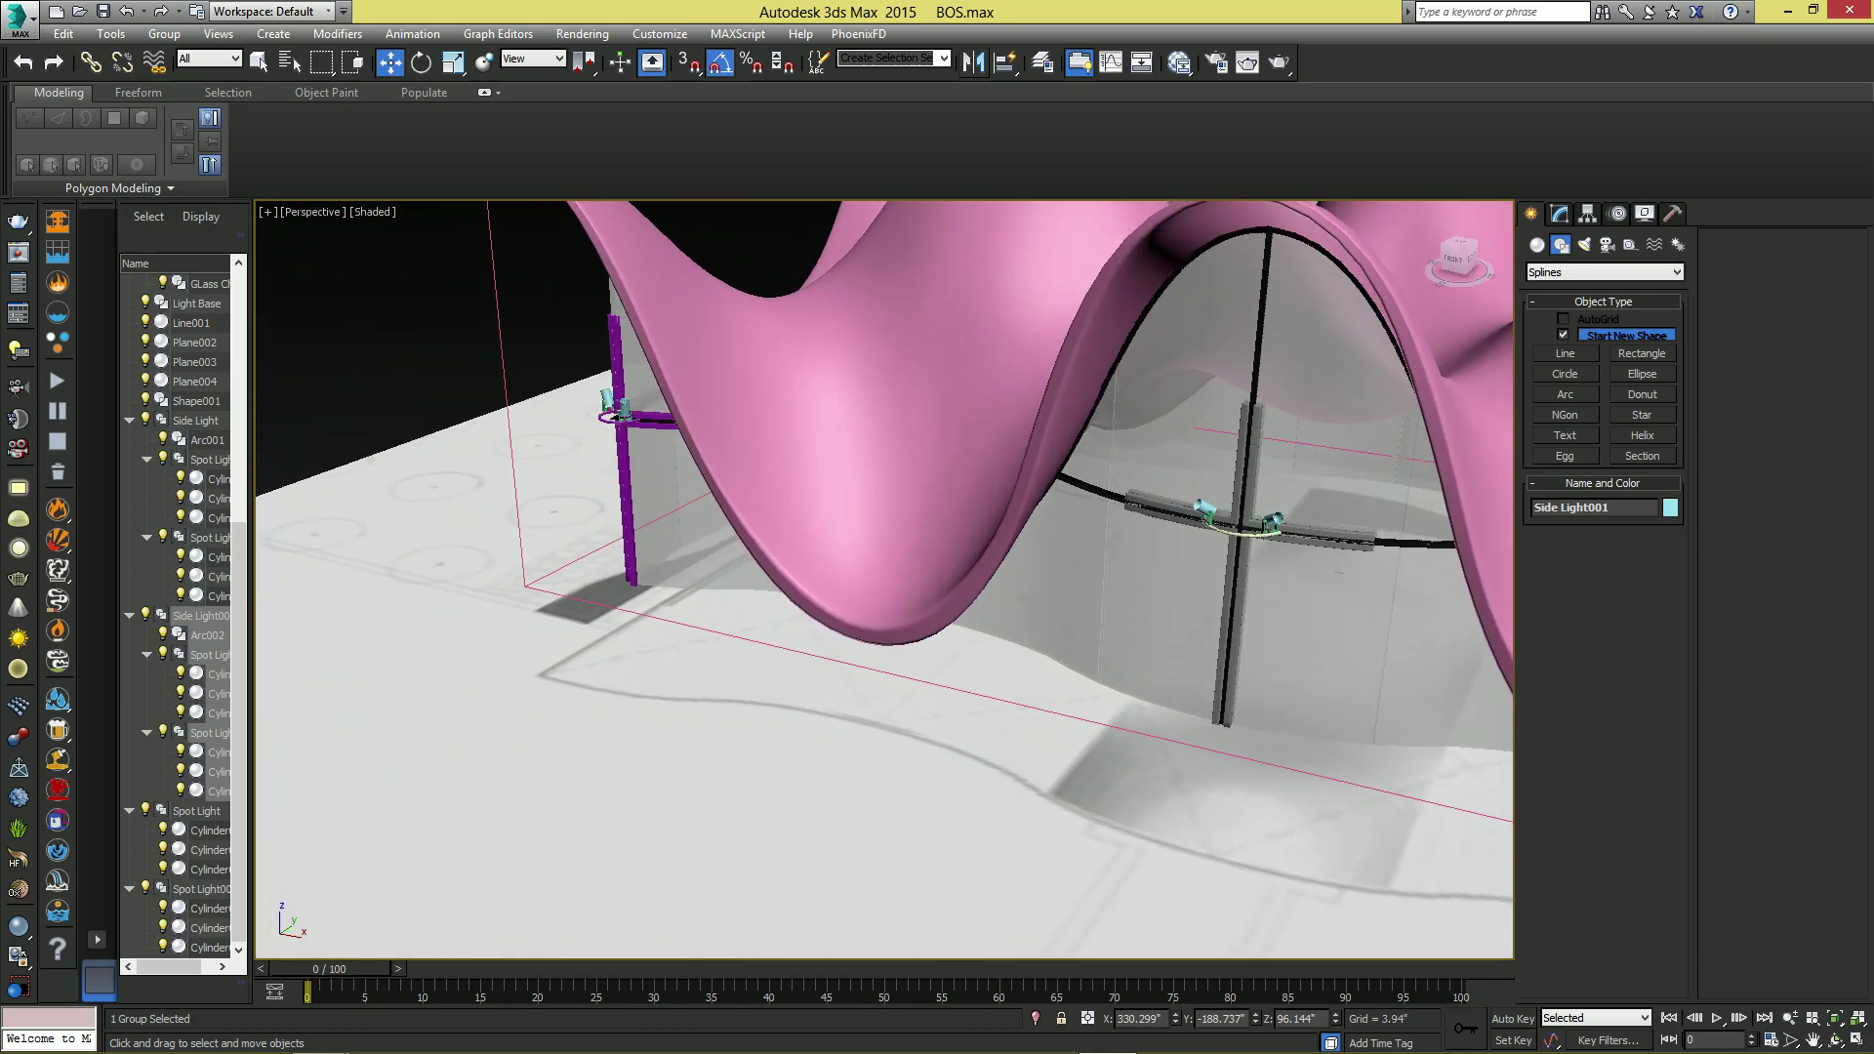
{"action": "left_click", "coordinate": [622, 411], "text": "ctrl"}
{"action": "key", "text": "alt+w"}
{"action": "scroll", "coordinate": [596, 376], "scroll_direction": "down", "scroll_amount": 5}
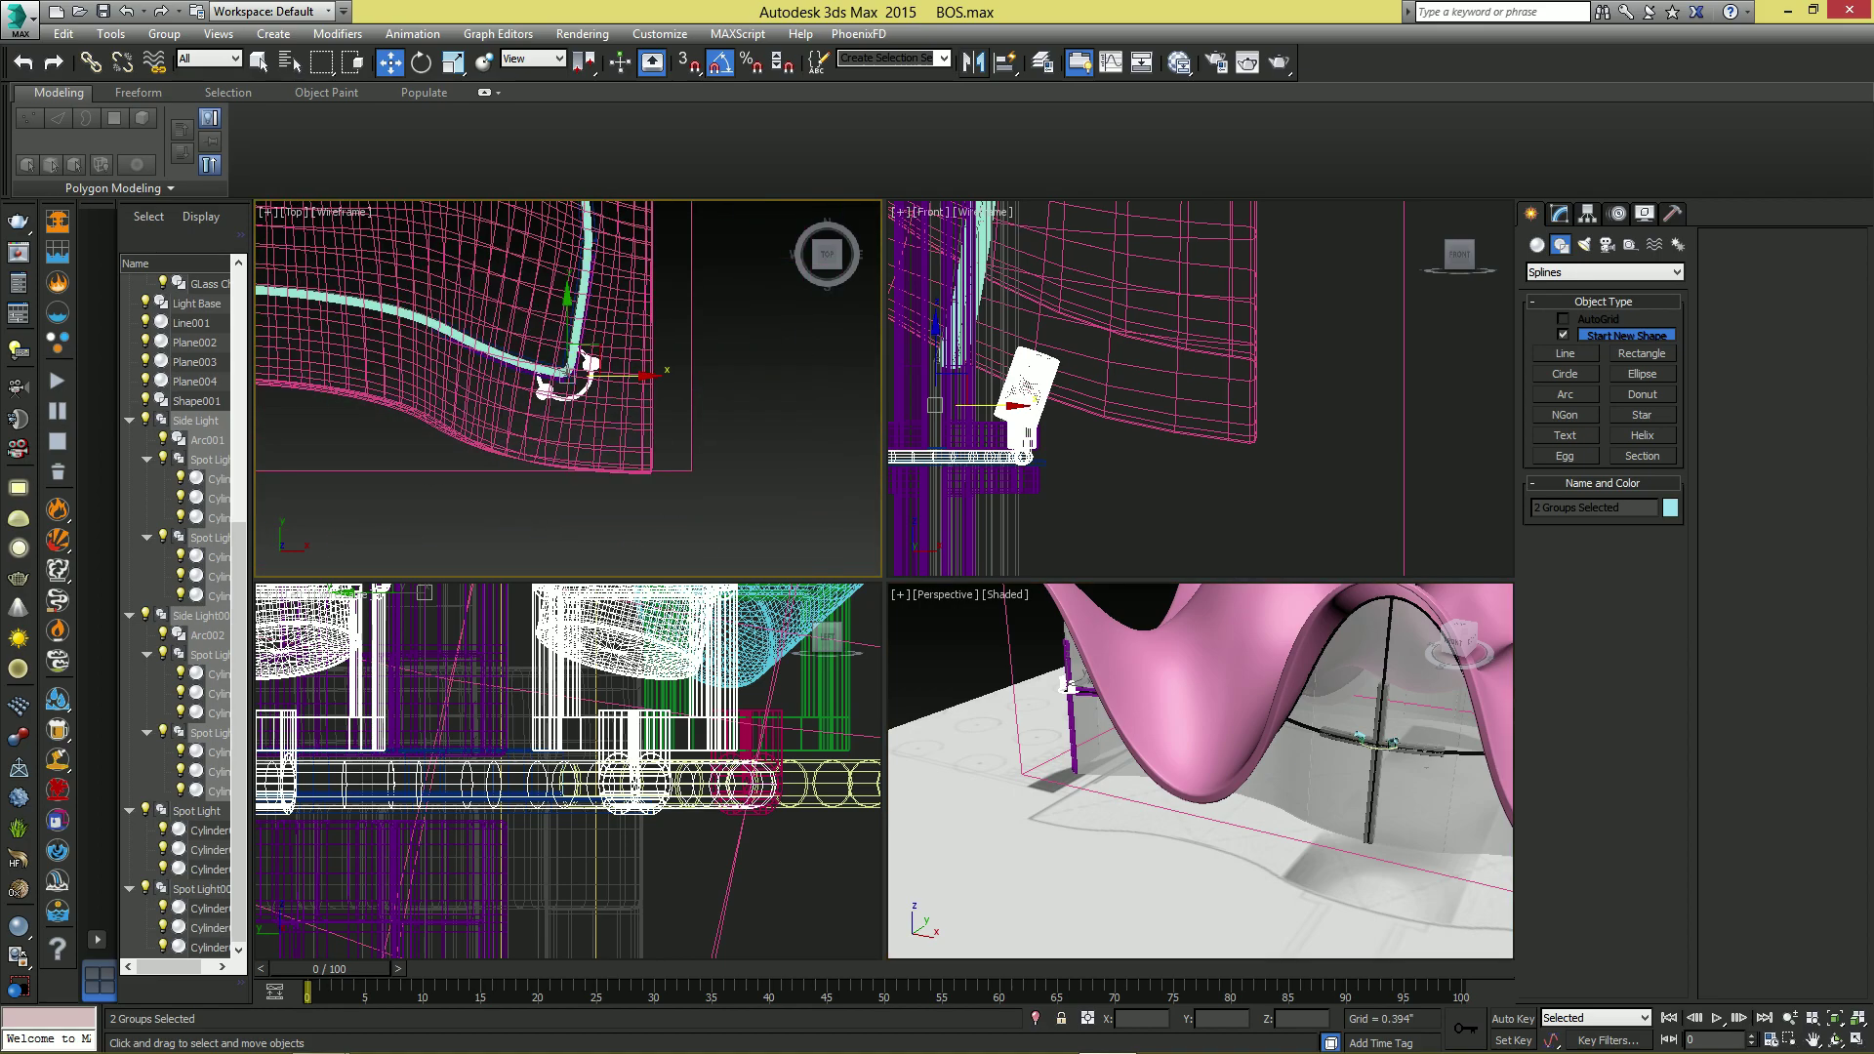
{"action": "scroll", "coordinate": [596, 375], "scroll_direction": "down", "scroll_amount": 5}
{"action": "key", "text": "alt+w"}
{"action": "middle_click_drag", "start_coordinate": [596, 376], "coordinate": [695, 555]}
{"action": "left_click_drag", "start_coordinate": [1018, 686], "coordinate": [1018, 399], "text": "shift"}
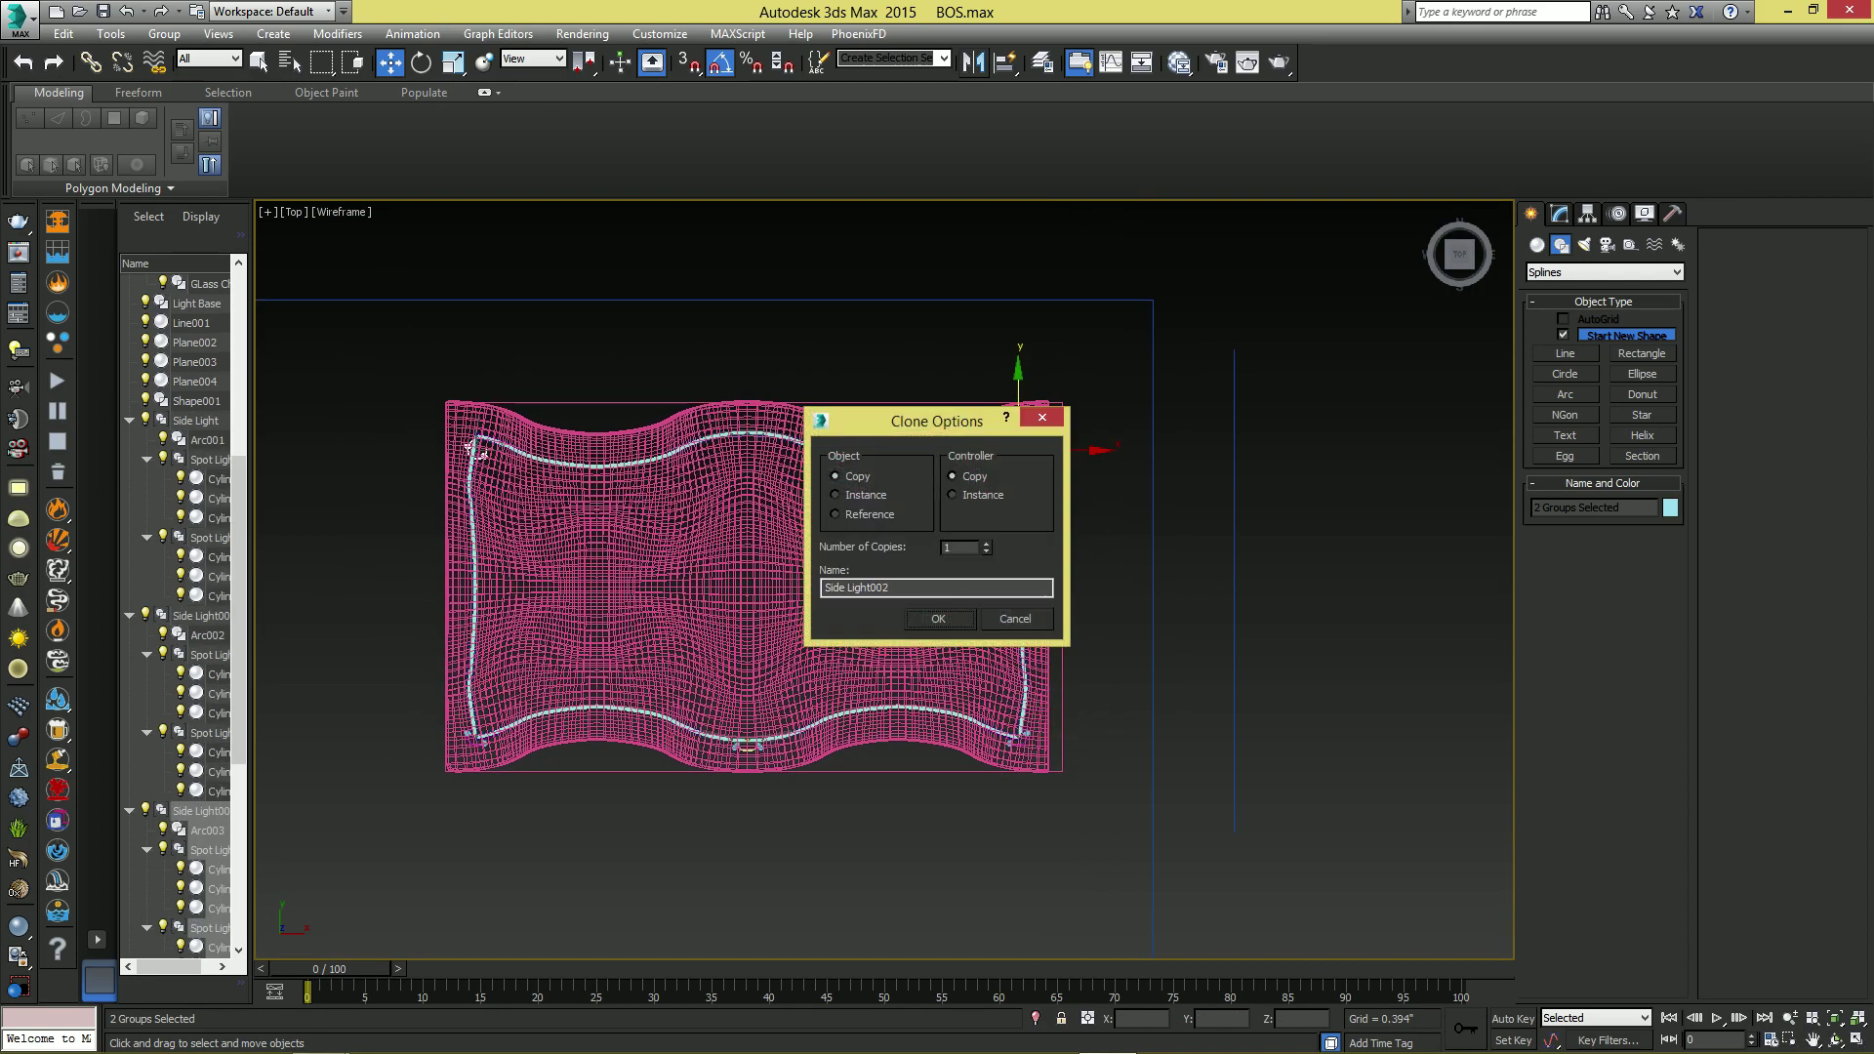
{"action": "left_click", "coordinate": [939, 619]}
- Mirror the two copied side lights without cloning and move them along Y so their arcs wrap around the rear corners
{"action": "middle_click_drag", "start_coordinate": [939, 619], "coordinate": [939, 668]}
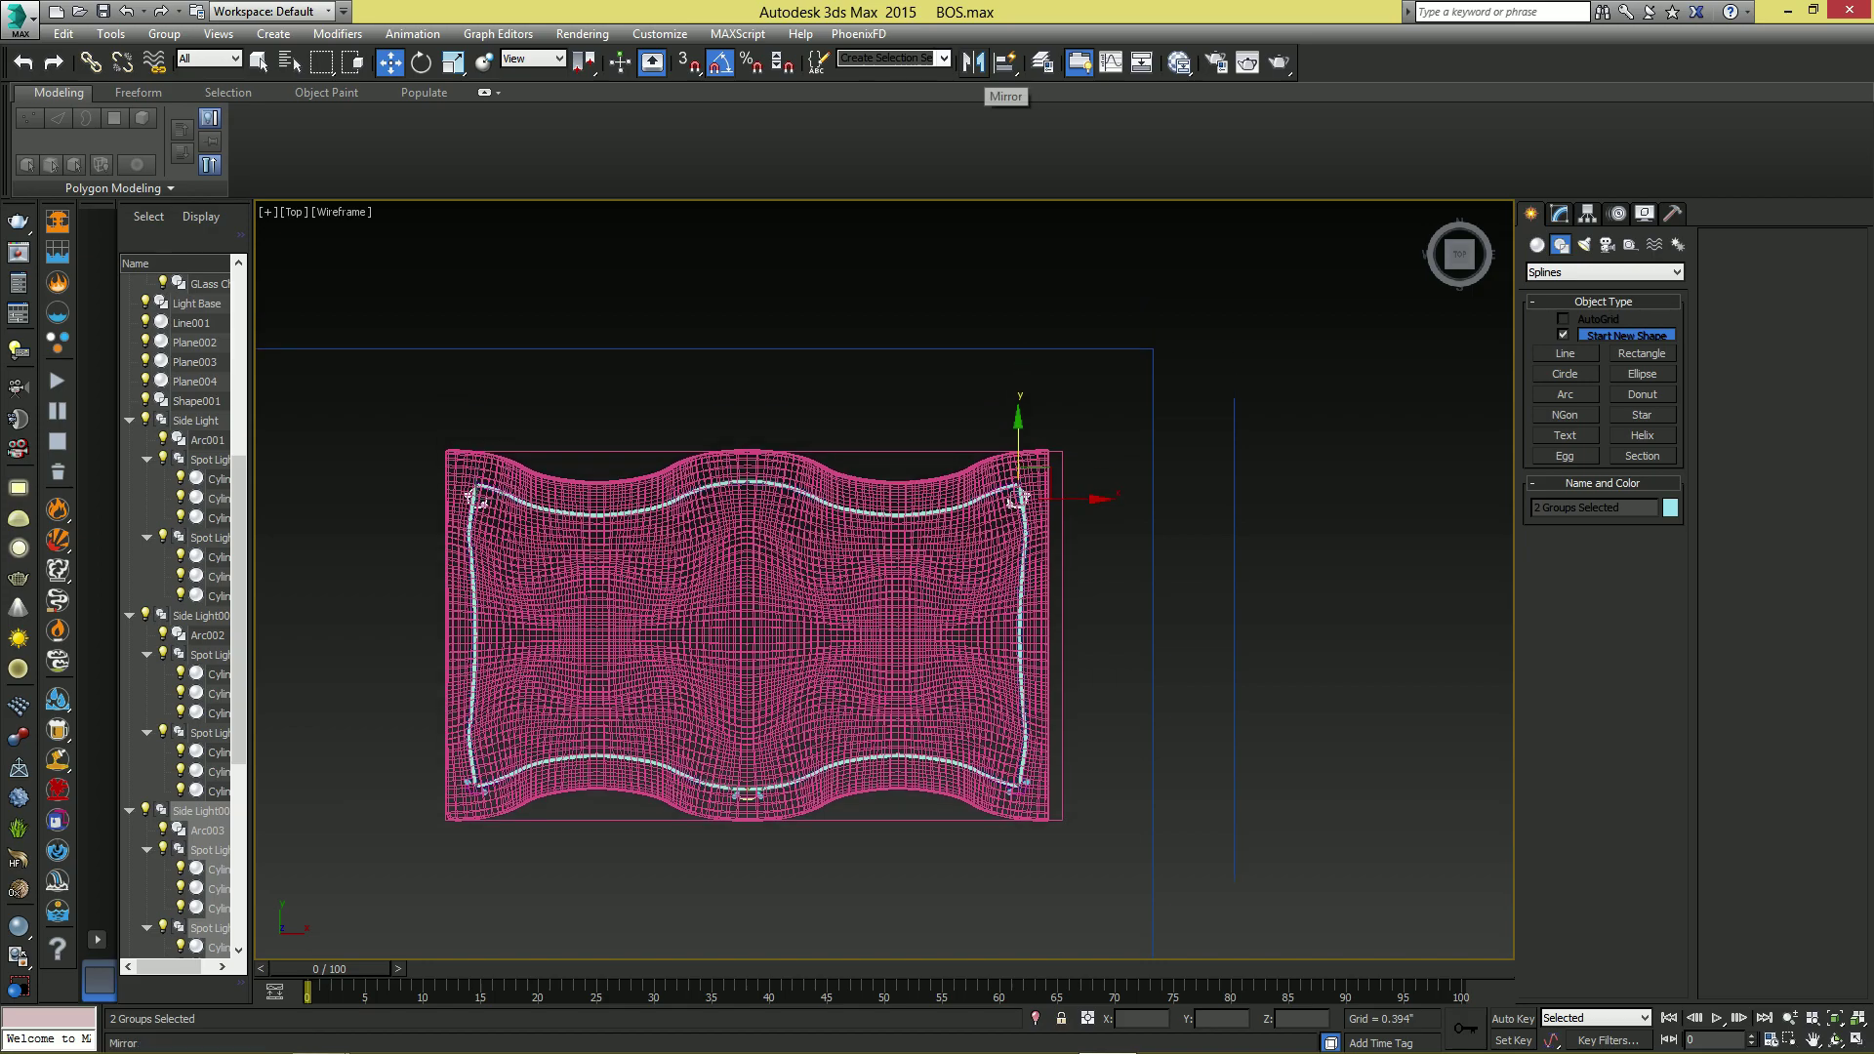
{"action": "left_click", "coordinate": [973, 61]}
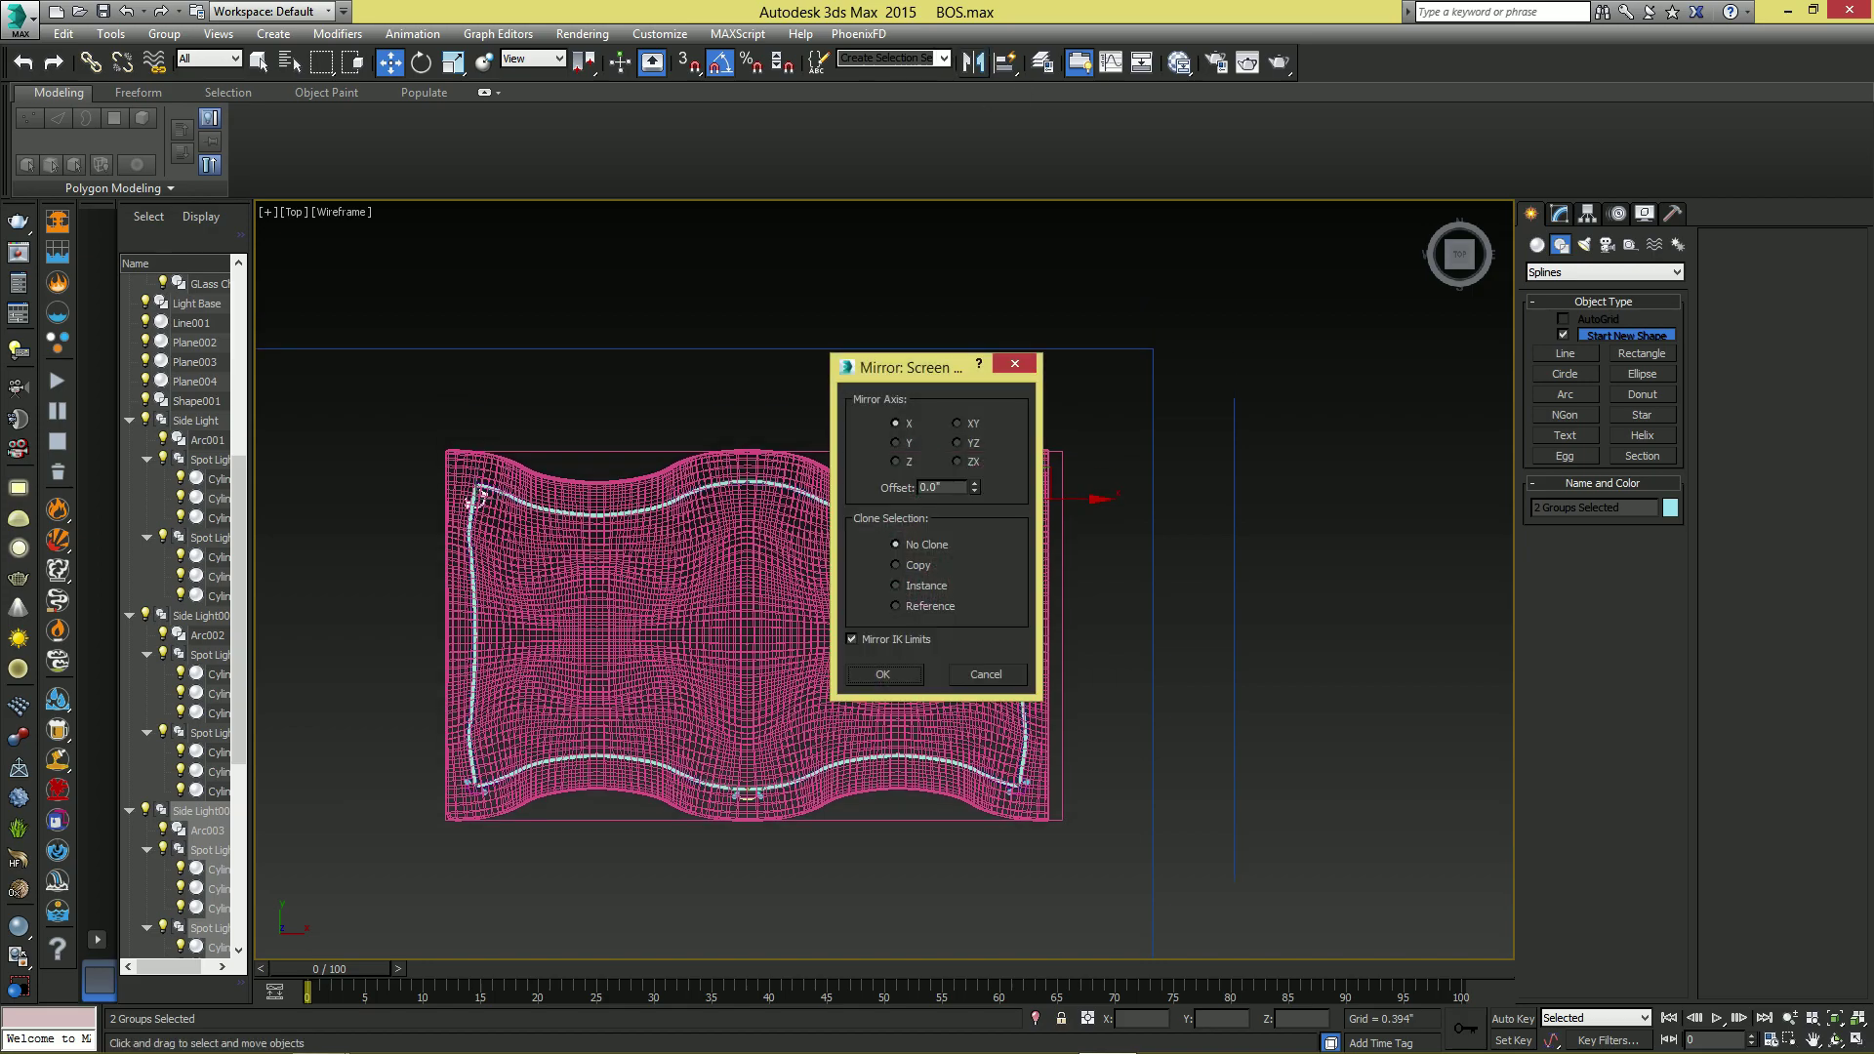
{"action": "left_click", "coordinate": [882, 675]}
{"action": "scroll", "coordinate": [937, 585], "scroll_direction": "up", "scroll_amount": 1}
{"action": "middle_click_drag", "start_coordinate": [986, 547], "coordinate": [871, 601]}
{"action": "scroll", "coordinate": [937, 547], "scroll_direction": "up", "scroll_amount": 2}
{"action": "middle_click_drag", "start_coordinate": [976, 488], "coordinate": [852, 518]}
{"action": "scroll", "coordinate": [869, 488], "scroll_direction": "up", "scroll_amount": 5}
{"action": "middle_click_drag", "start_coordinate": [907, 302], "coordinate": [867, 698]}
{"action": "left_click_drag", "start_coordinate": [865, 503], "coordinate": [866, 296]}
- Examine how the copied side lights fit the rear corner crosses in the Perspective view
{"action": "key", "text": "alt+w"}
{"action": "middle_click", "coordinate": [1299, 654]}
{"action": "key", "text": "alt+w"}
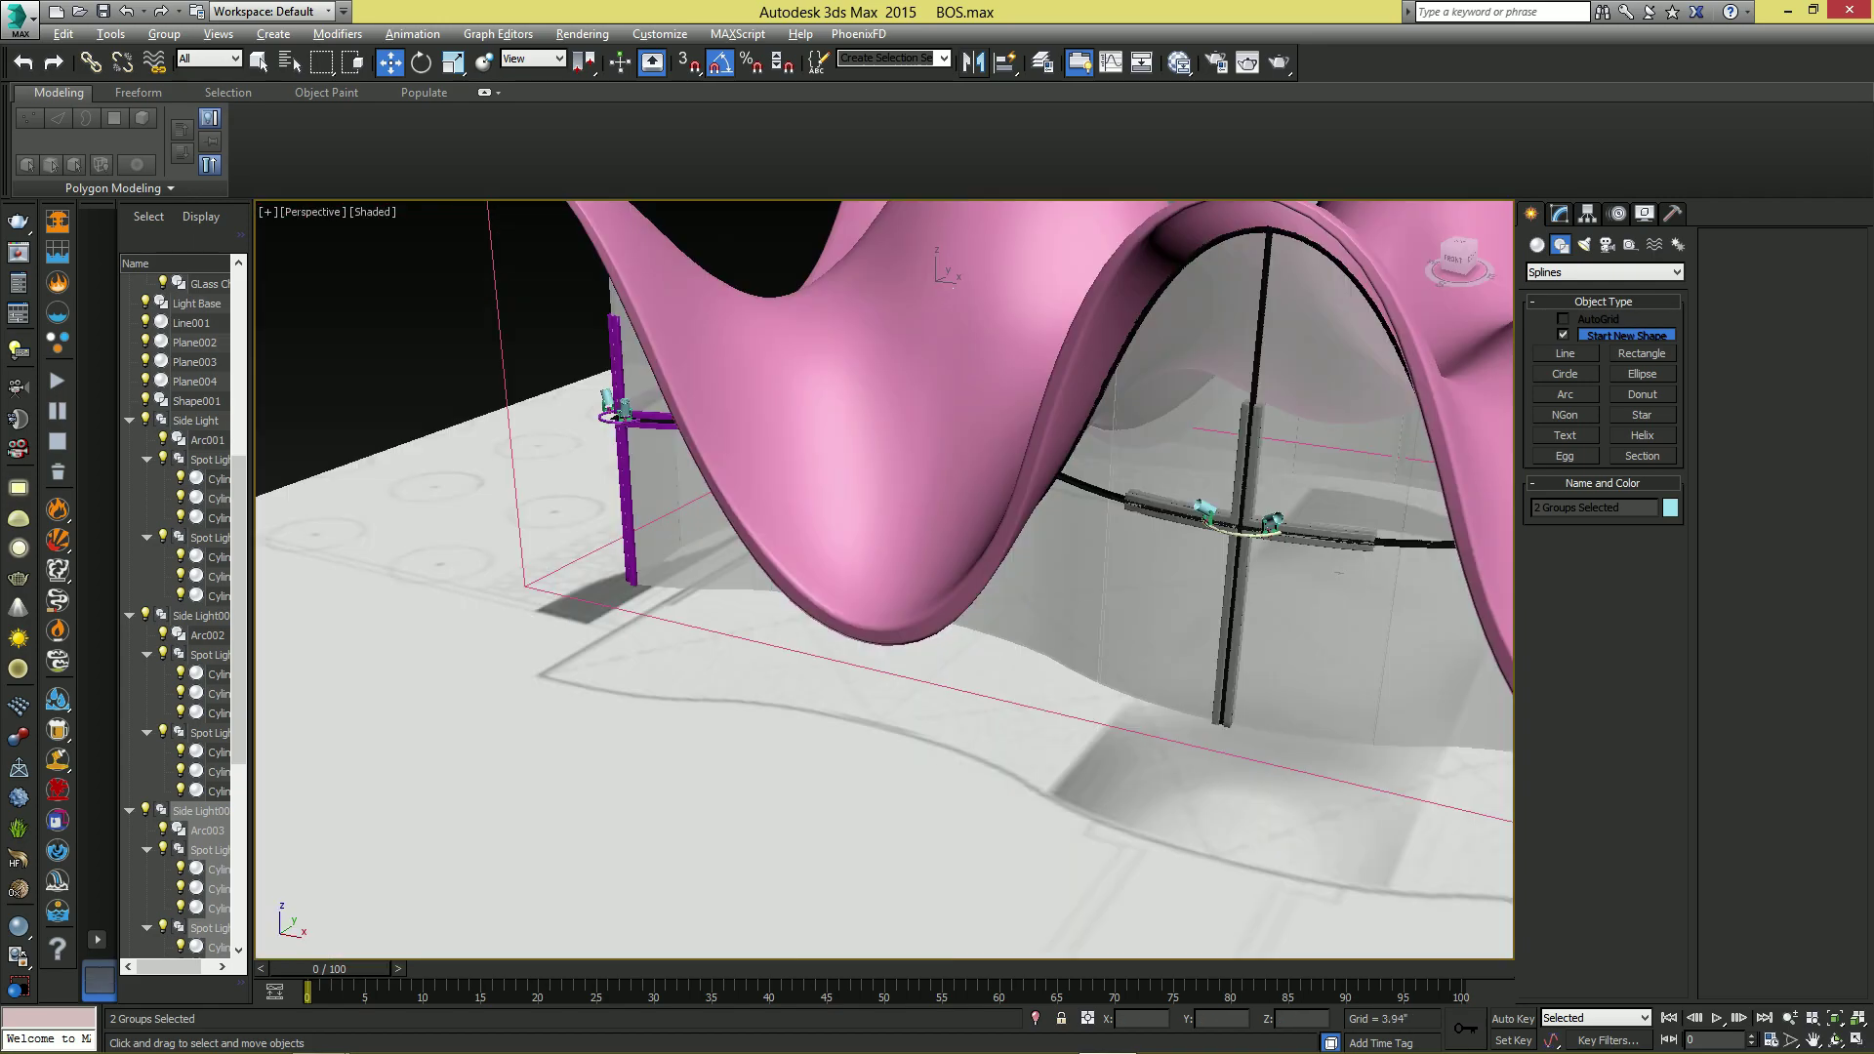
{"action": "scroll", "coordinate": [1298, 654], "scroll_direction": "down", "scroll_amount": 5}
{"action": "middle_click_drag", "start_coordinate": [1298, 654], "coordinate": [1015, 595], "text": "alt"}
{"action": "scroll", "coordinate": [1015, 595], "scroll_direction": "up", "scroll_amount": 4}
{"action": "middle_click_drag", "start_coordinate": [684, 663], "coordinate": [937, 586]}
{"action": "scroll", "coordinate": [937, 585], "scroll_direction": "up", "scroll_amount": 3}
{"action": "middle_click_drag", "start_coordinate": [586, 488], "coordinate": [1176, 674]}
{"action": "scroll", "coordinate": [1034, 625], "scroll_direction": "down", "scroll_amount": 2}
{"action": "scroll", "coordinate": [1034, 625], "scroll_direction": "up", "scroll_amount": 4}
{"action": "scroll", "coordinate": [1034, 625], "scroll_direction": "down", "scroll_amount": 4}
{"action": "scroll", "coordinate": [1034, 624], "scroll_direction": "up", "scroll_amount": 4}
{"action": "middle_click_drag", "start_coordinate": [1035, 625], "coordinate": [752, 713], "text": "alt"}
{"action": "scroll", "coordinate": [840, 674], "scroll_direction": "down", "scroll_amount": 4}
{"action": "middle_click_drag", "start_coordinate": [1416, 390], "coordinate": [732, 430]}
{"action": "scroll", "coordinate": [917, 415], "scroll_direction": "up", "scroll_amount": 3}
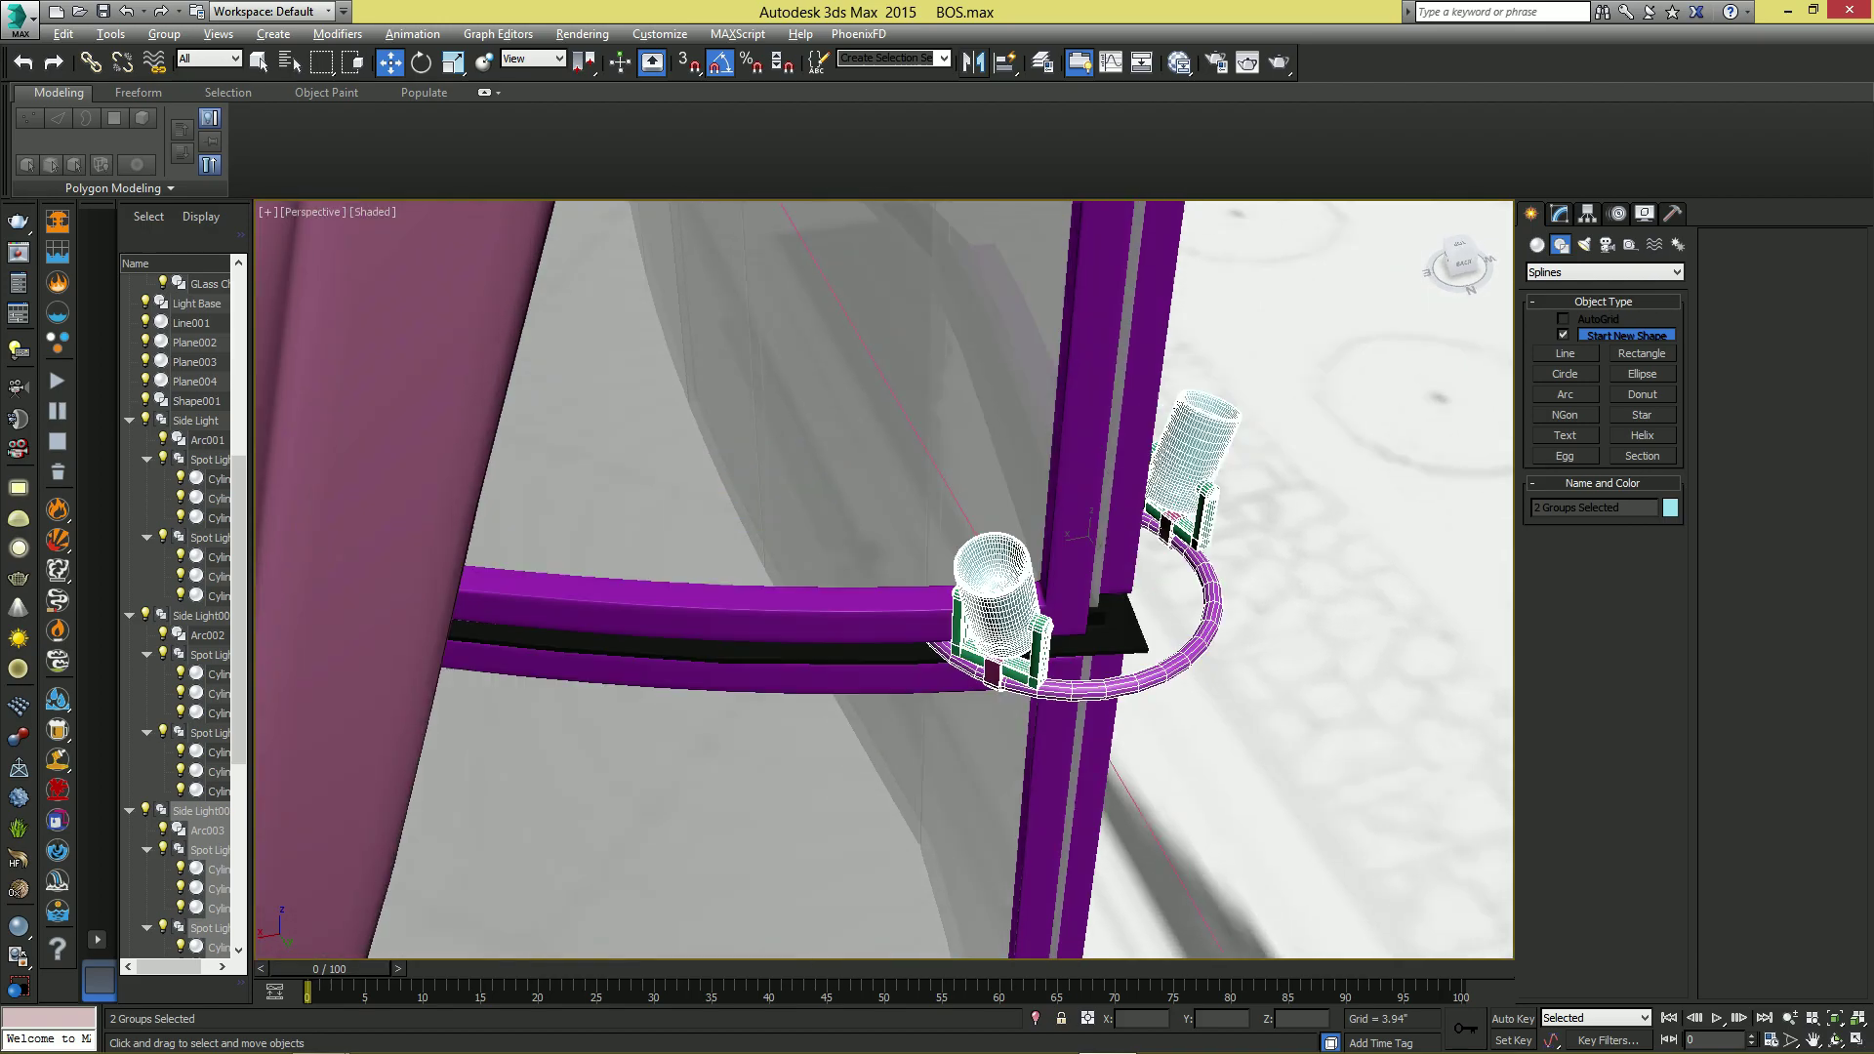
{"action": "middle_click_drag", "start_coordinate": [993, 595], "coordinate": [956, 713]}
{"action": "scroll", "coordinate": [1035, 624], "scroll_direction": "down", "scroll_amount": 4}
{"action": "scroll", "coordinate": [957, 713], "scroll_direction": "up", "scroll_amount": 3}
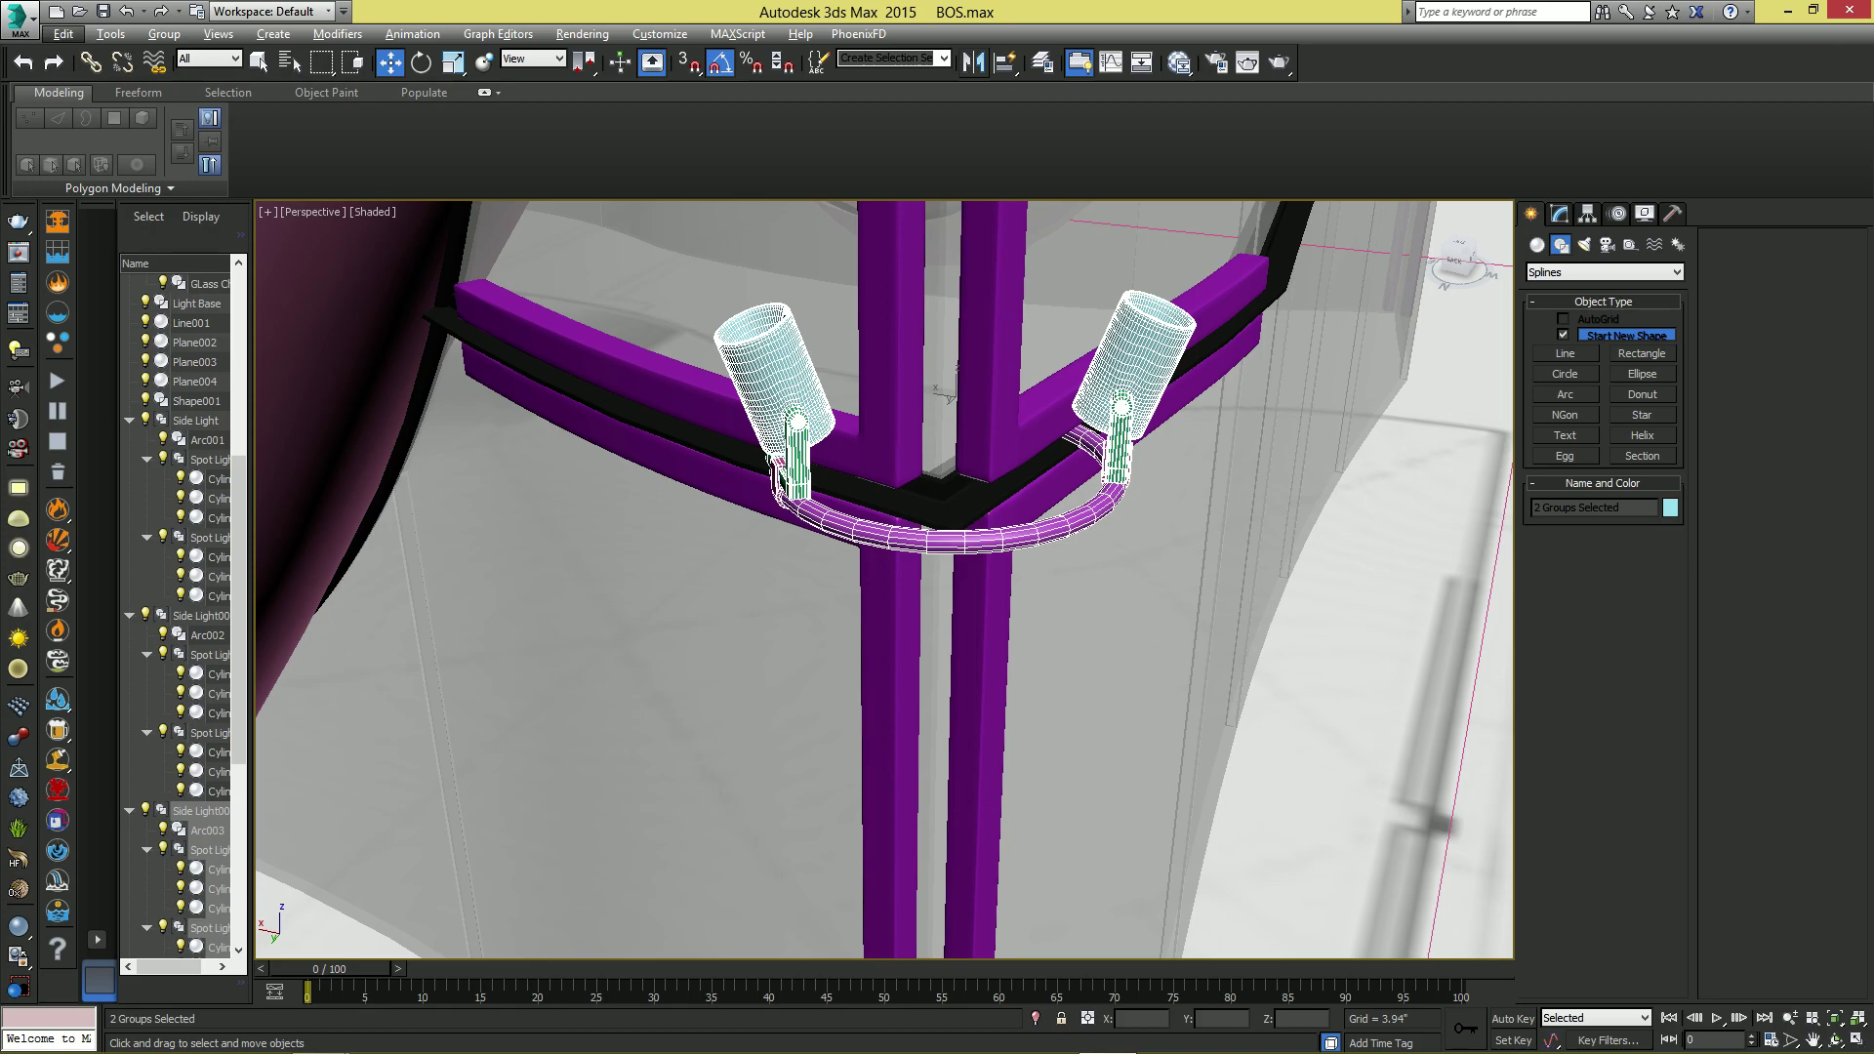
- Save the scene and clear the selection
{"action": "key", "text": "ctrl+s"}
{"action": "scroll", "coordinate": [927, 583], "scroll_direction": "down", "scroll_amount": 4}
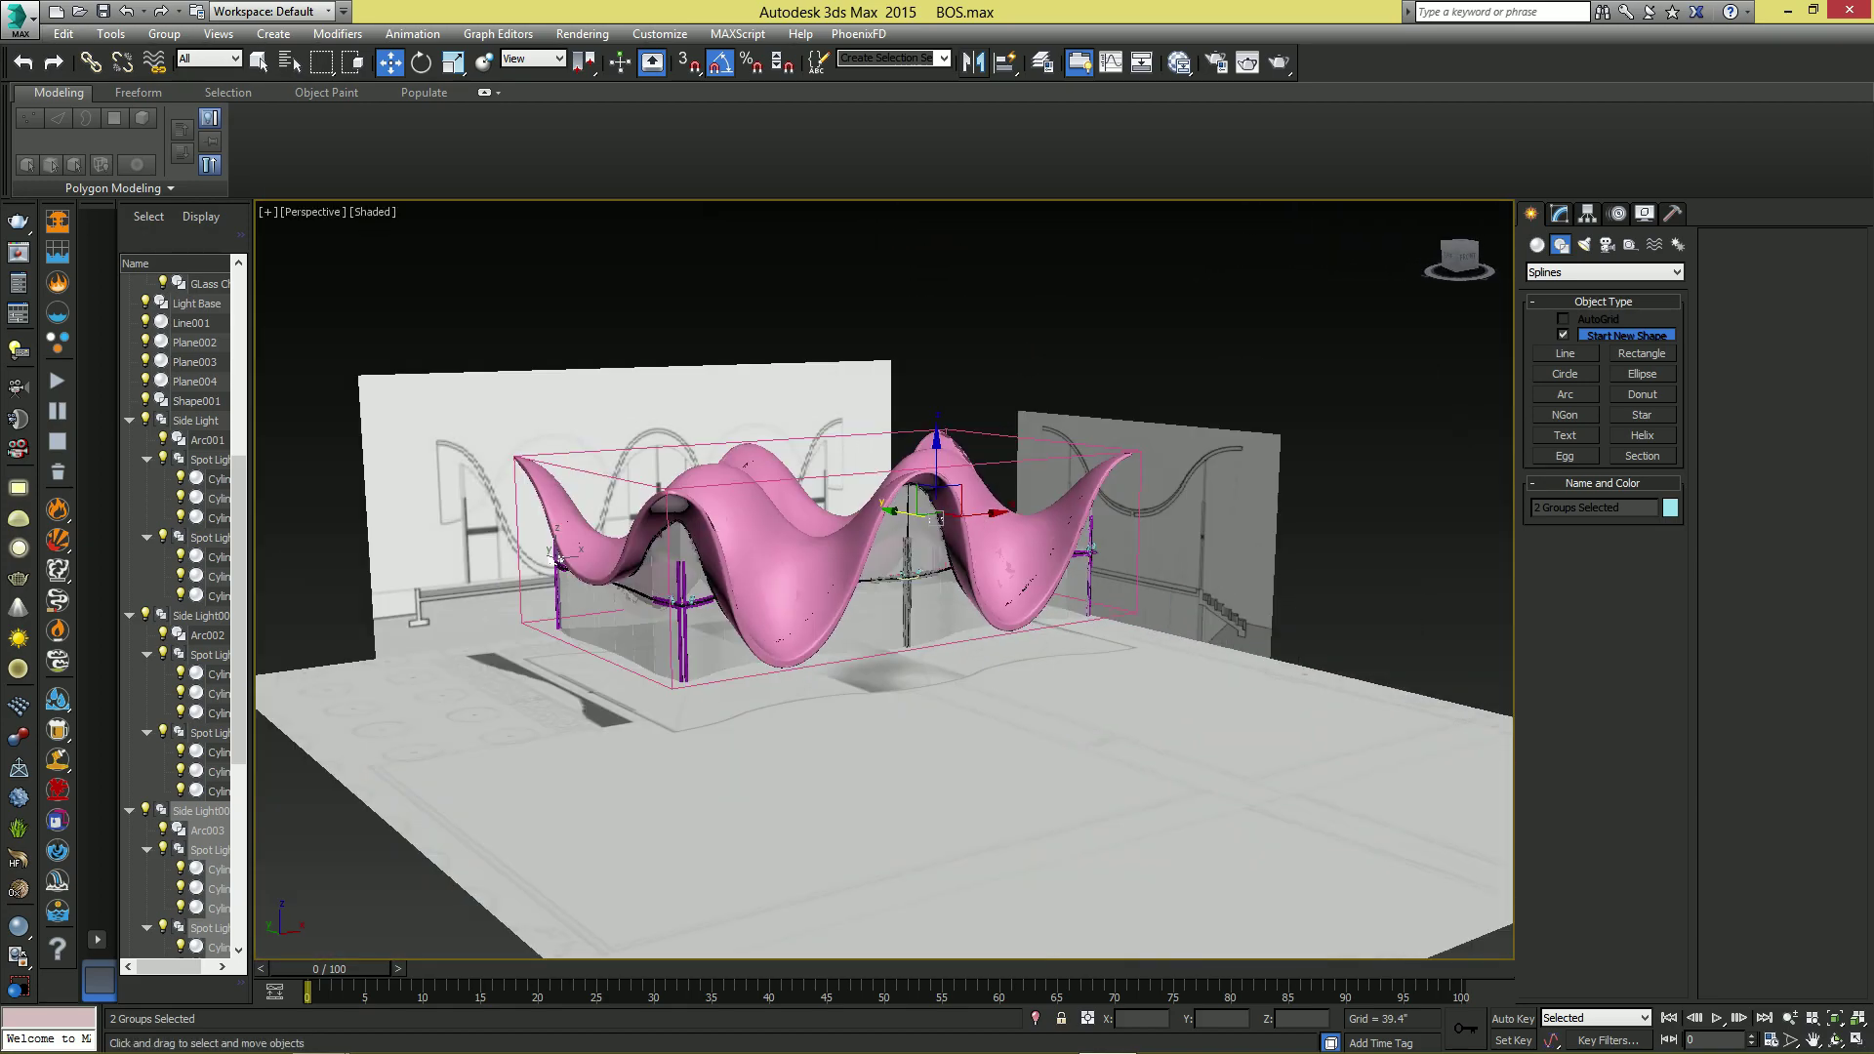
{"action": "middle_click_drag", "start_coordinate": [673, 532], "coordinate": [1025, 576], "text": "alt"}
{"action": "scroll", "coordinate": [805, 498], "scroll_direction": "up", "scroll_amount": 6}
{"action": "left_click", "coordinate": [927, 391]}
- Inspect a corner cross with its side light and the neighboring roof edge up close
{"action": "scroll", "coordinate": [885, 581], "scroll_direction": "up", "scroll_amount": 4}
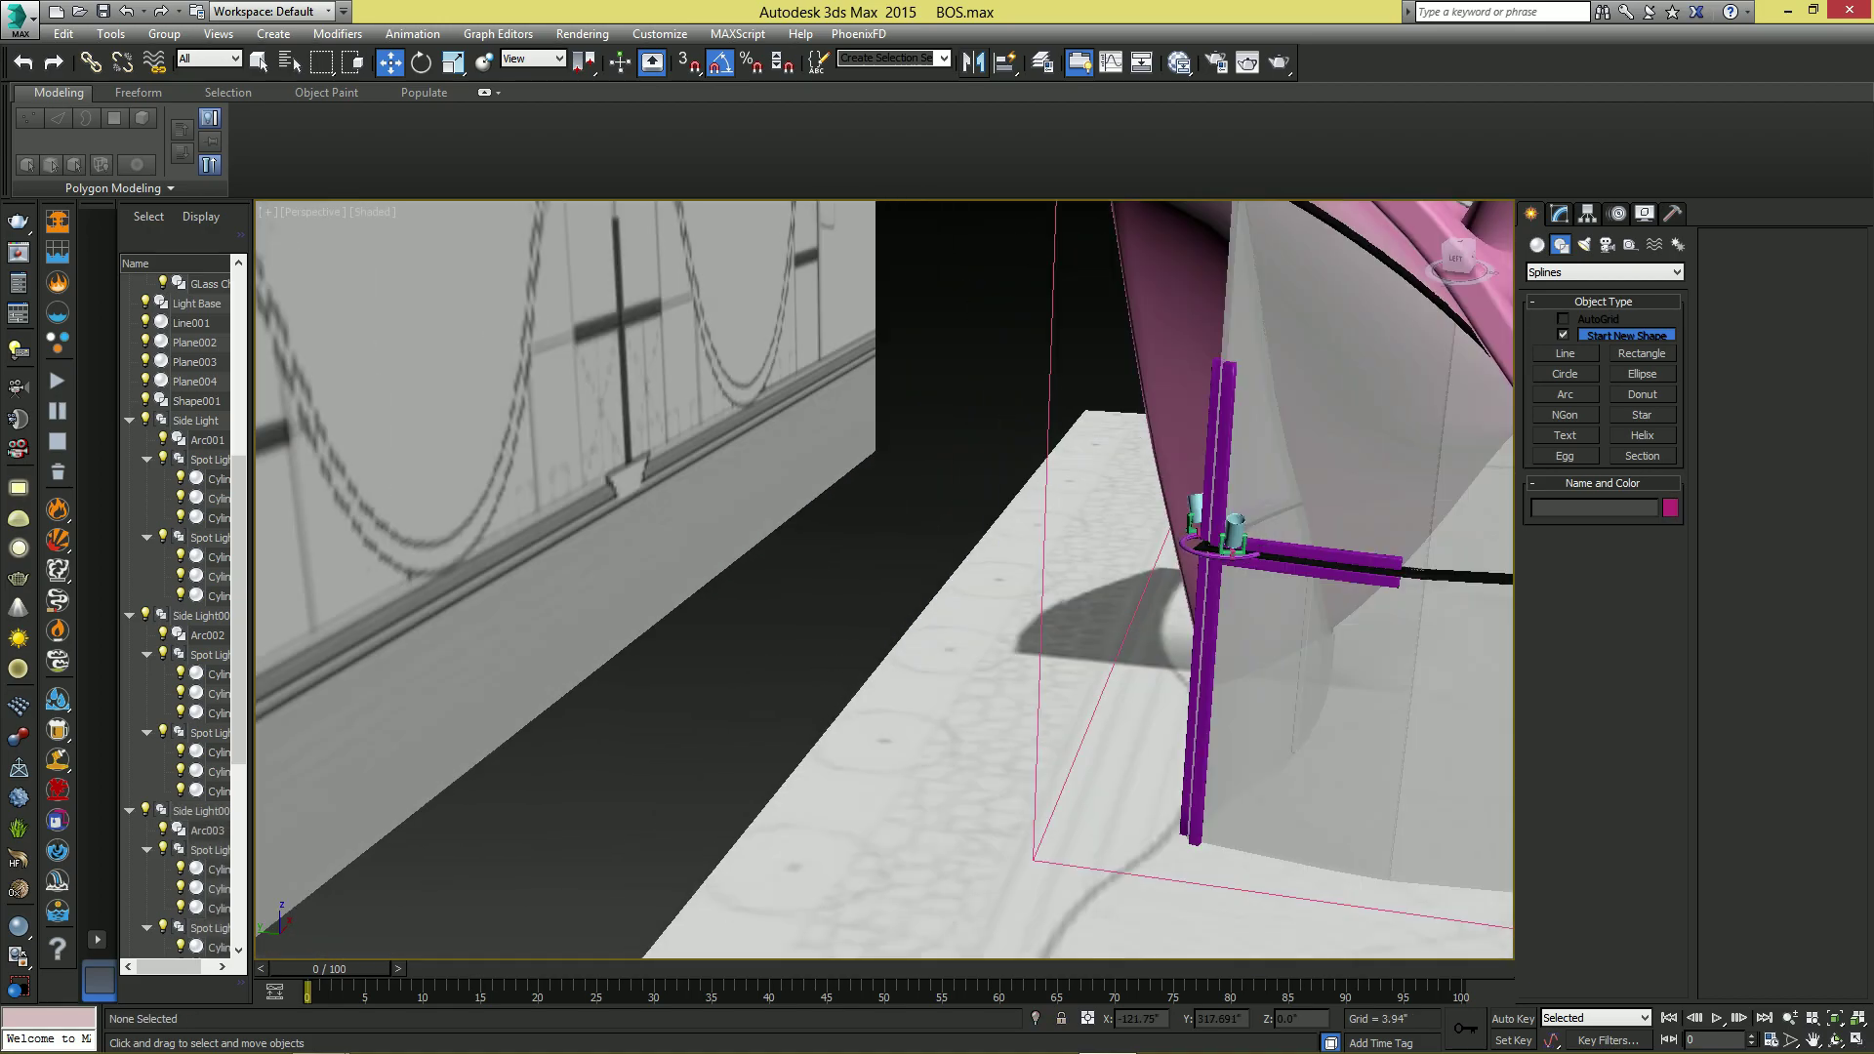
{"action": "middle_click_drag", "start_coordinate": [1210, 528], "coordinate": [917, 582]}
{"action": "scroll", "coordinate": [917, 581], "scroll_direction": "up", "scroll_amount": 6}
{"action": "middle_click_drag", "start_coordinate": [1035, 576], "coordinate": [398, 502]}
{"action": "scroll", "coordinate": [732, 532], "scroll_direction": "up", "scroll_amount": 3}
{"action": "scroll", "coordinate": [918, 586], "scroll_direction": "up", "scroll_amount": 3}
{"action": "scroll", "coordinate": [917, 586], "scroll_direction": "down", "scroll_amount": 3}
{"action": "middle_click_drag", "start_coordinate": [624, 517], "coordinate": [366, 541]}
{"action": "scroll", "coordinate": [366, 542], "scroll_direction": "down", "scroll_amount": 3}
{"action": "middle_click_drag", "start_coordinate": [812, 644], "coordinate": [382, 551]}
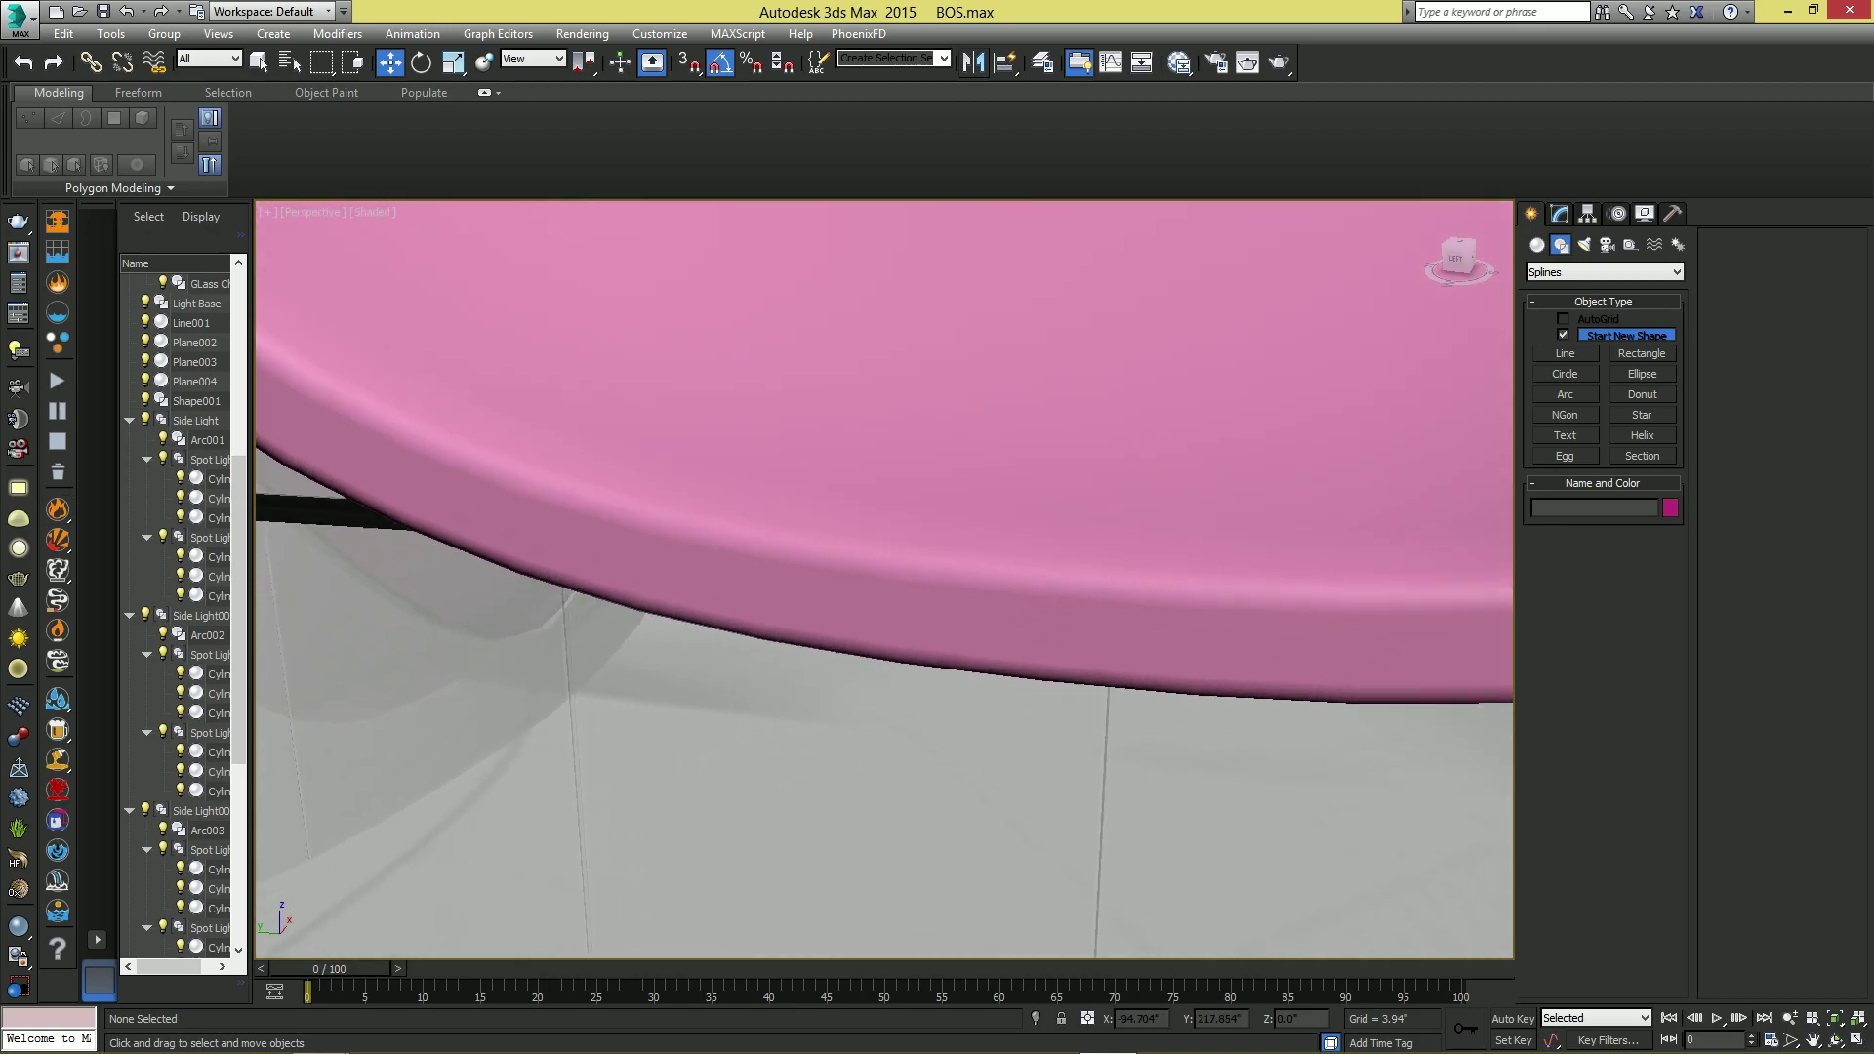
{"action": "scroll", "coordinate": [382, 552], "scroll_direction": "down", "scroll_amount": 3}
- Examine the center cross's spot lights, their brackets and the clamps on the arc tube
{"action": "key", "text": "z"}
{"action": "middle_click_drag", "start_coordinate": [962, 634], "coordinate": [793, 581], "text": "alt"}
{"action": "scroll", "coordinate": [1020, 561], "scroll_direction": "up", "scroll_amount": 8}
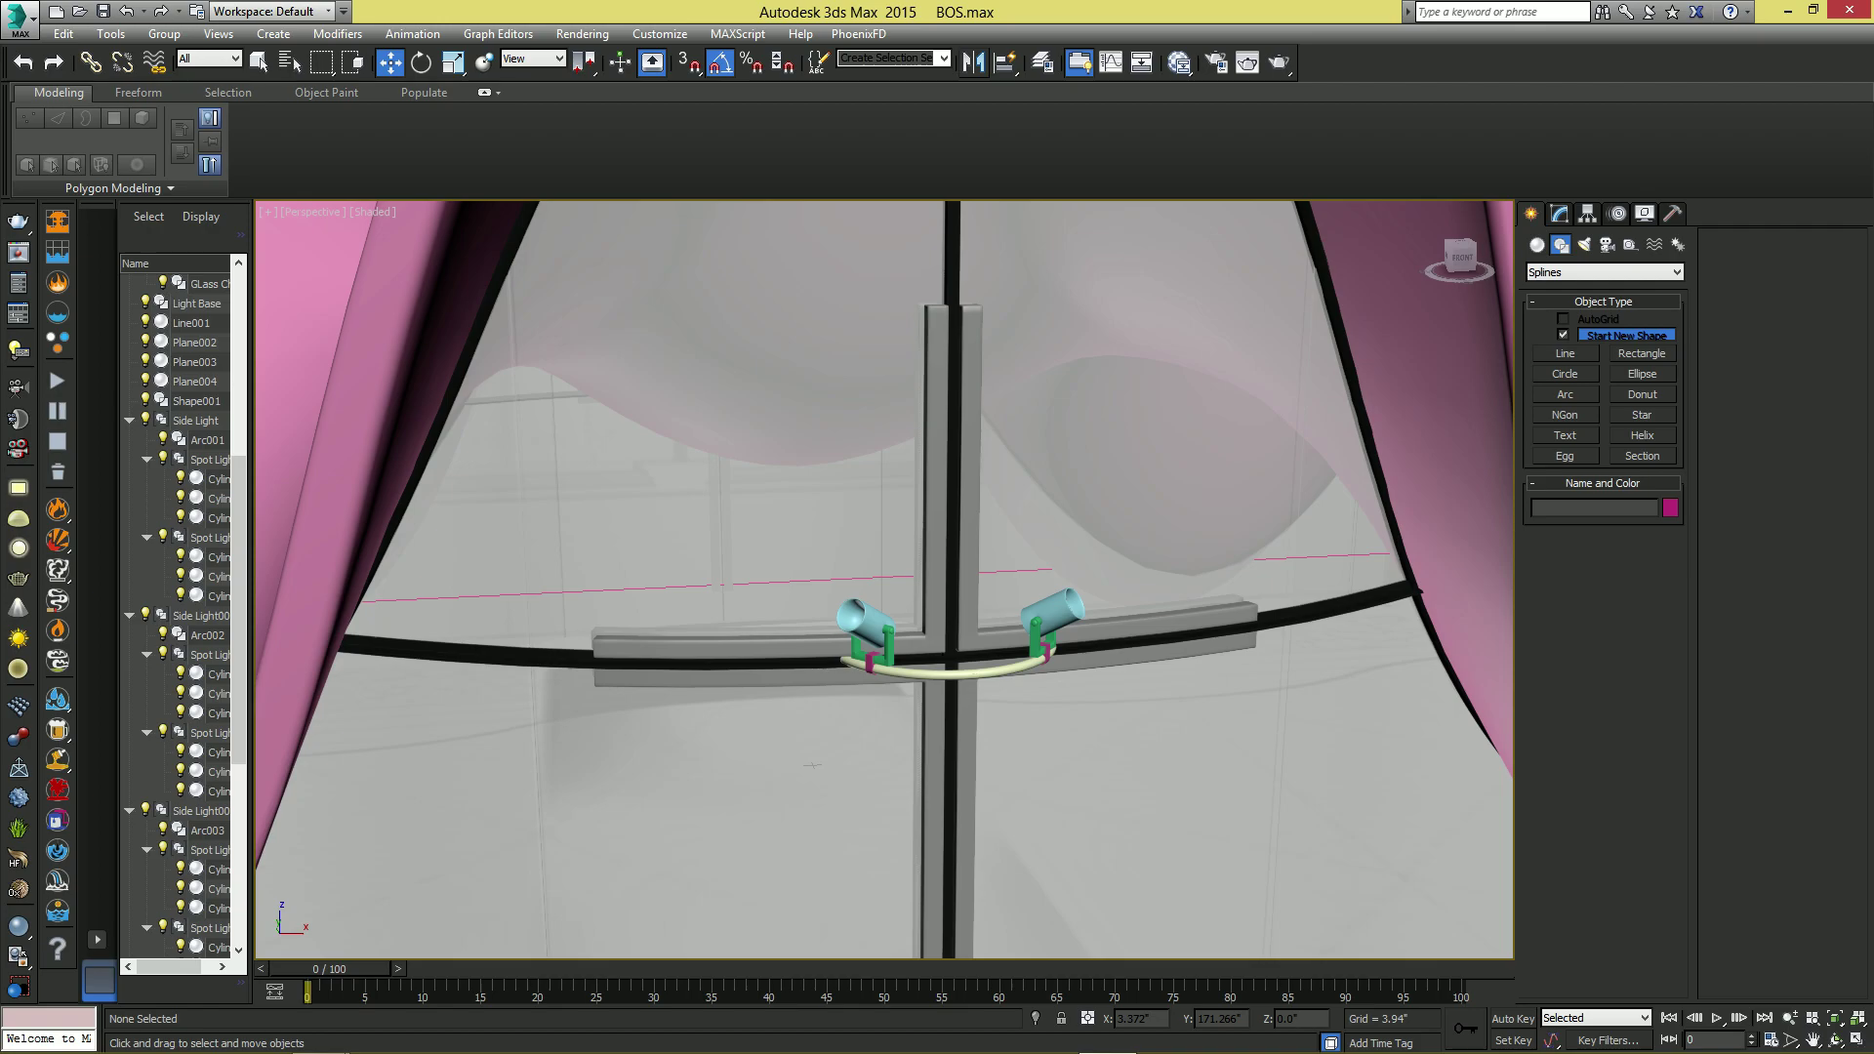
{"action": "scroll", "coordinate": [1030, 605], "scroll_direction": "up", "scroll_amount": 7}
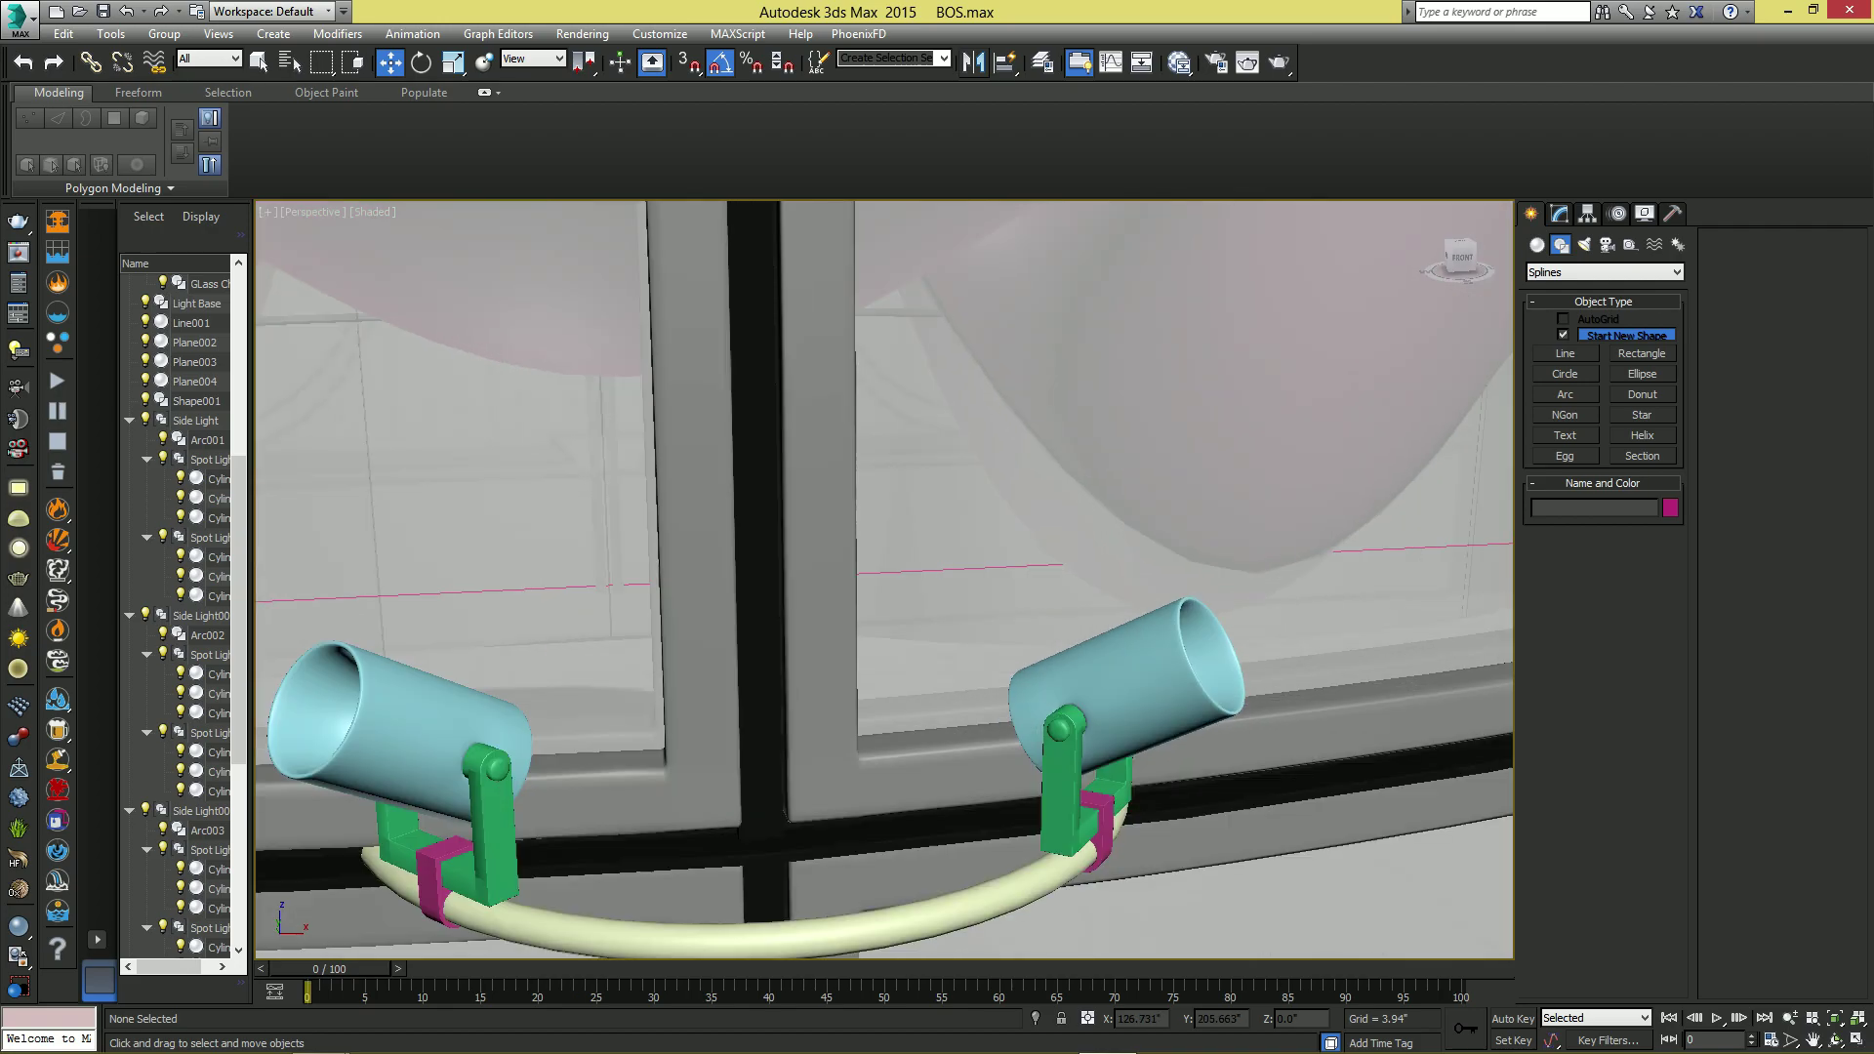
{"action": "middle_click_drag", "start_coordinate": [463, 802], "coordinate": [854, 613]}
{"action": "scroll", "coordinate": [854, 613], "scroll_direction": "up", "scroll_amount": 4}
{"action": "scroll", "coordinate": [839, 617], "scroll_direction": "up", "scroll_amount": 4}
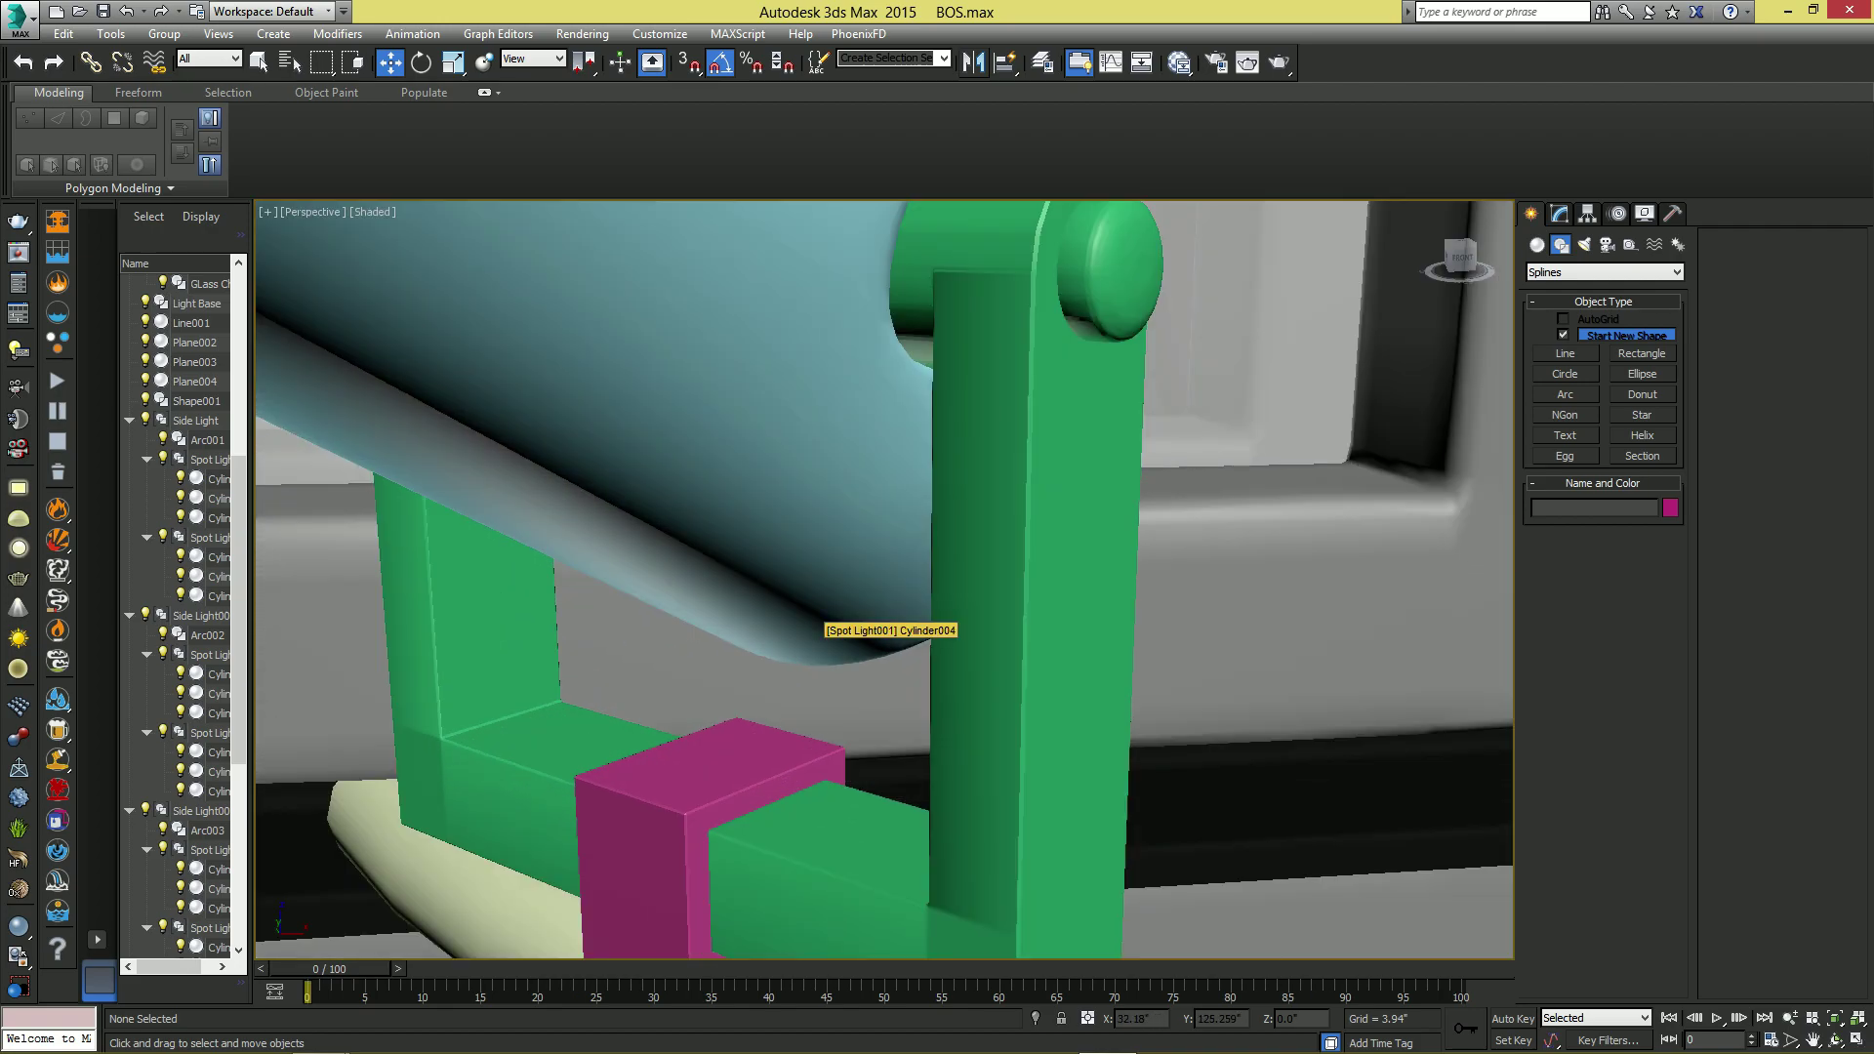
{"action": "scroll", "coordinate": [835, 623], "scroll_direction": "down", "scroll_amount": 3}
{"action": "scroll", "coordinate": [820, 630], "scroll_direction": "down", "scroll_amount": 3}
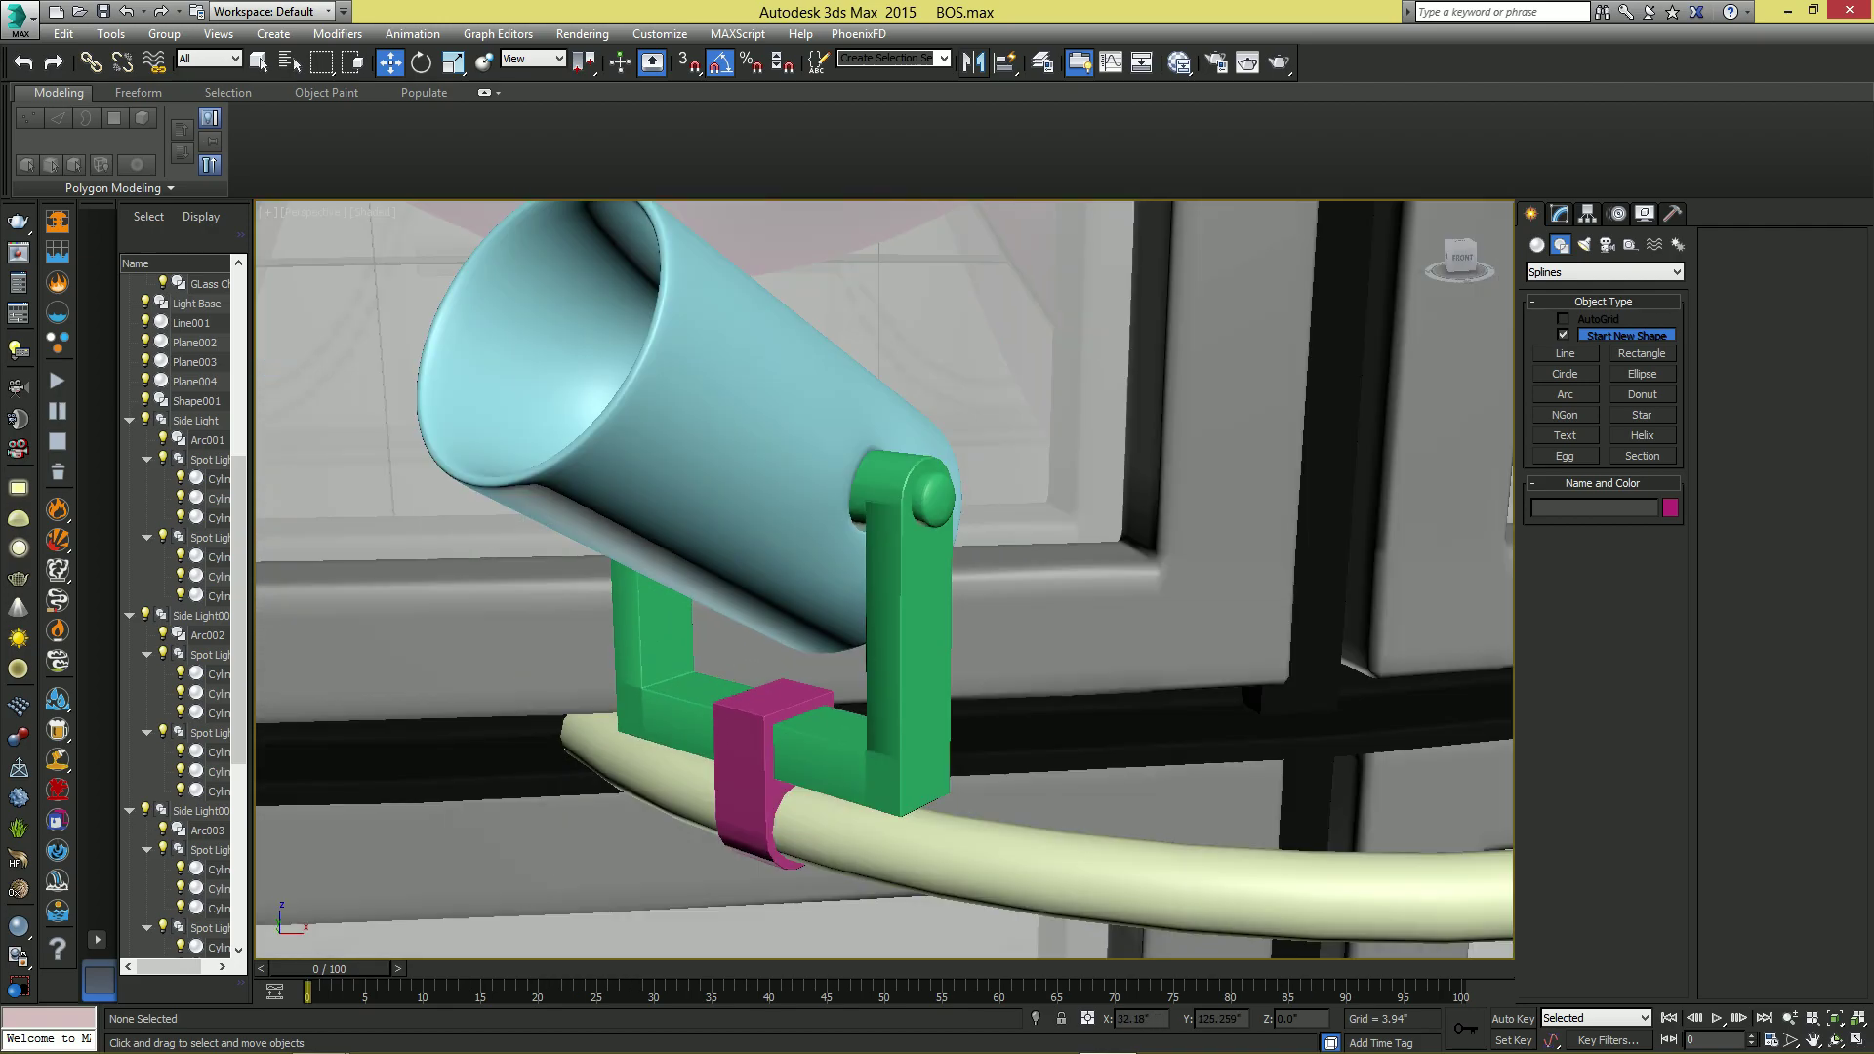
{"action": "scroll", "coordinate": [820, 644], "scroll_direction": "down", "scroll_amount": 5}
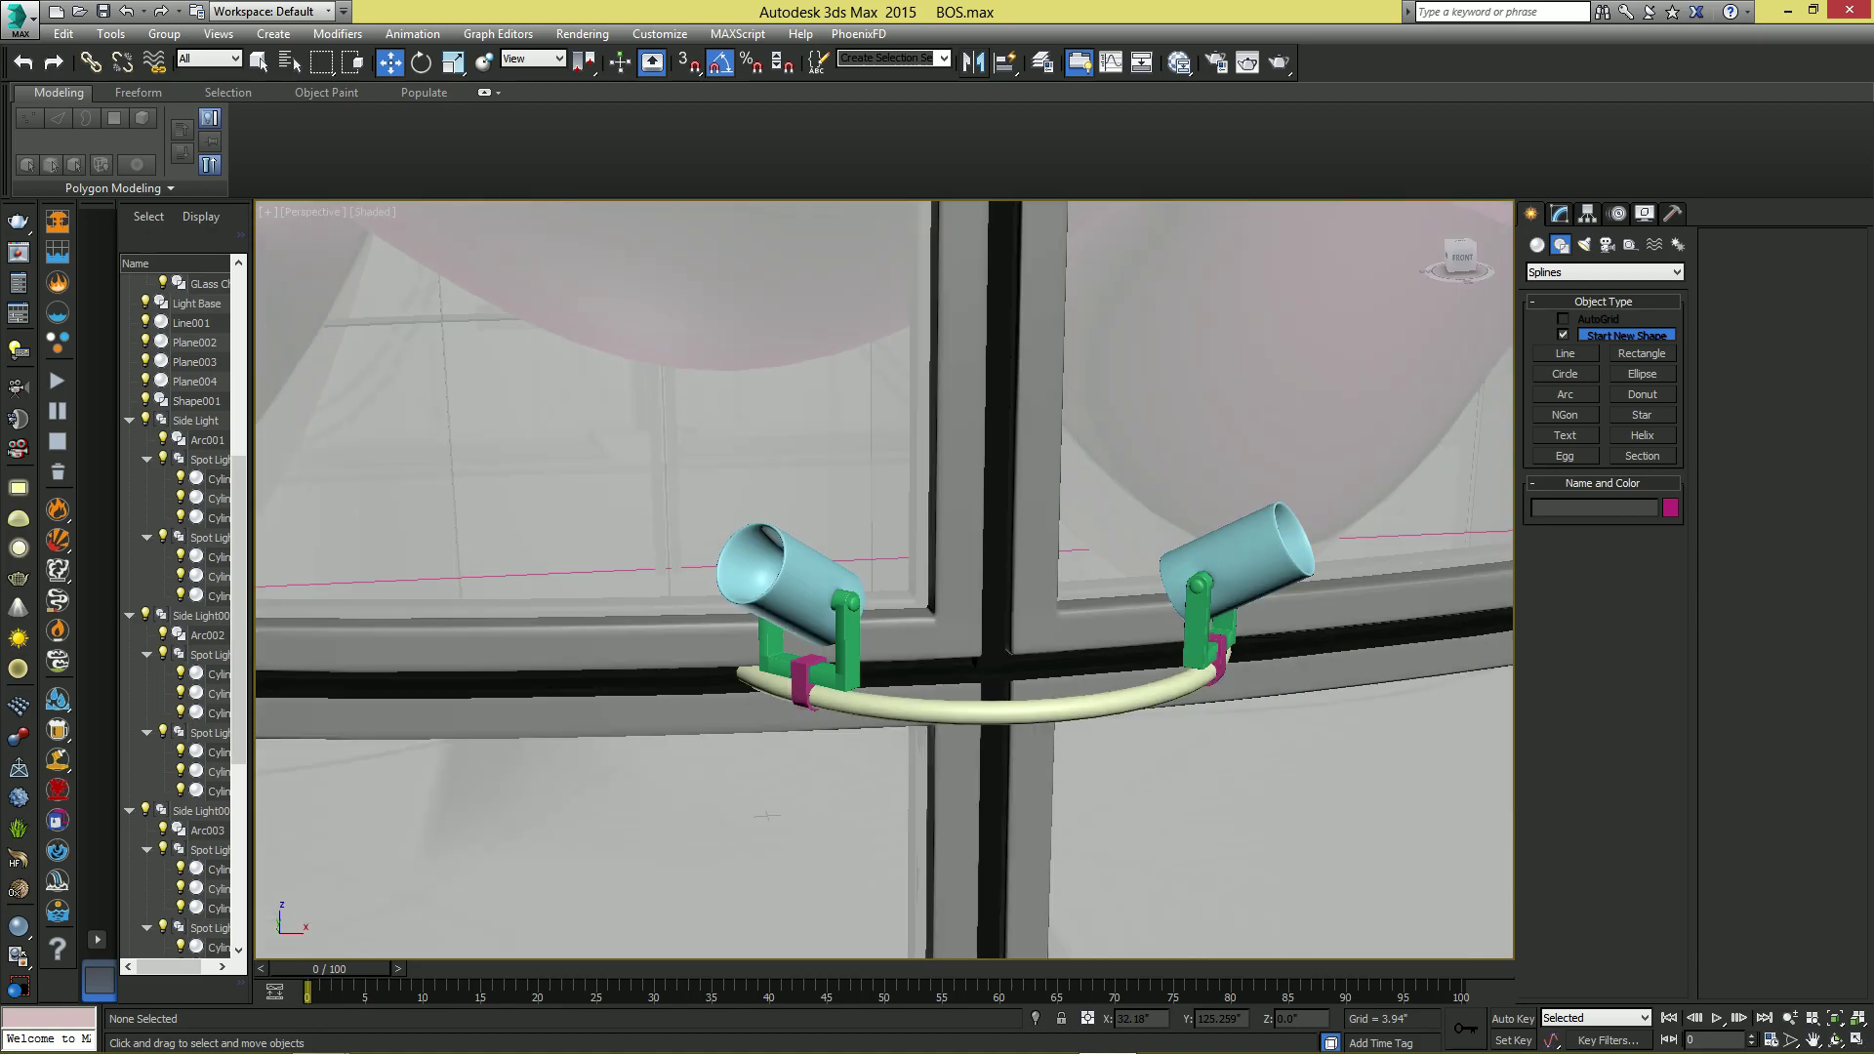